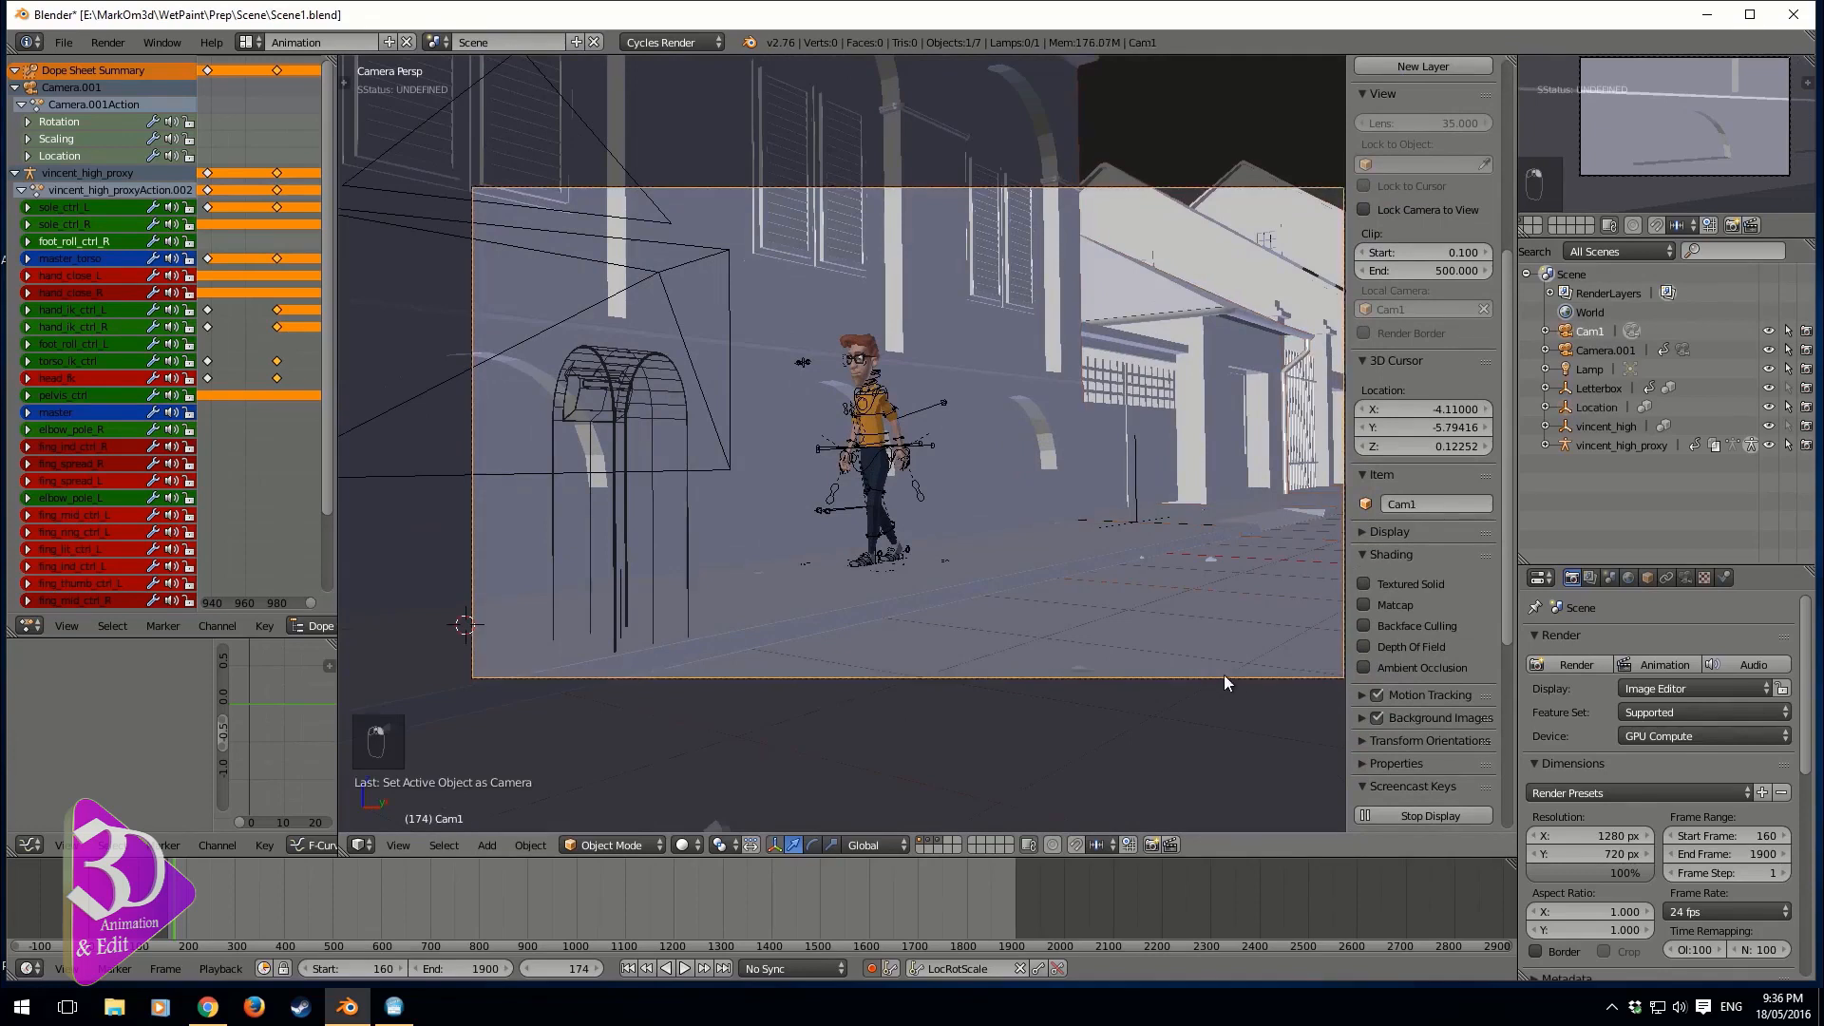
- Move Cam1 freely and along the global X and Y axes at frame 174 to frame the walking character beside the letterbox
key(g)
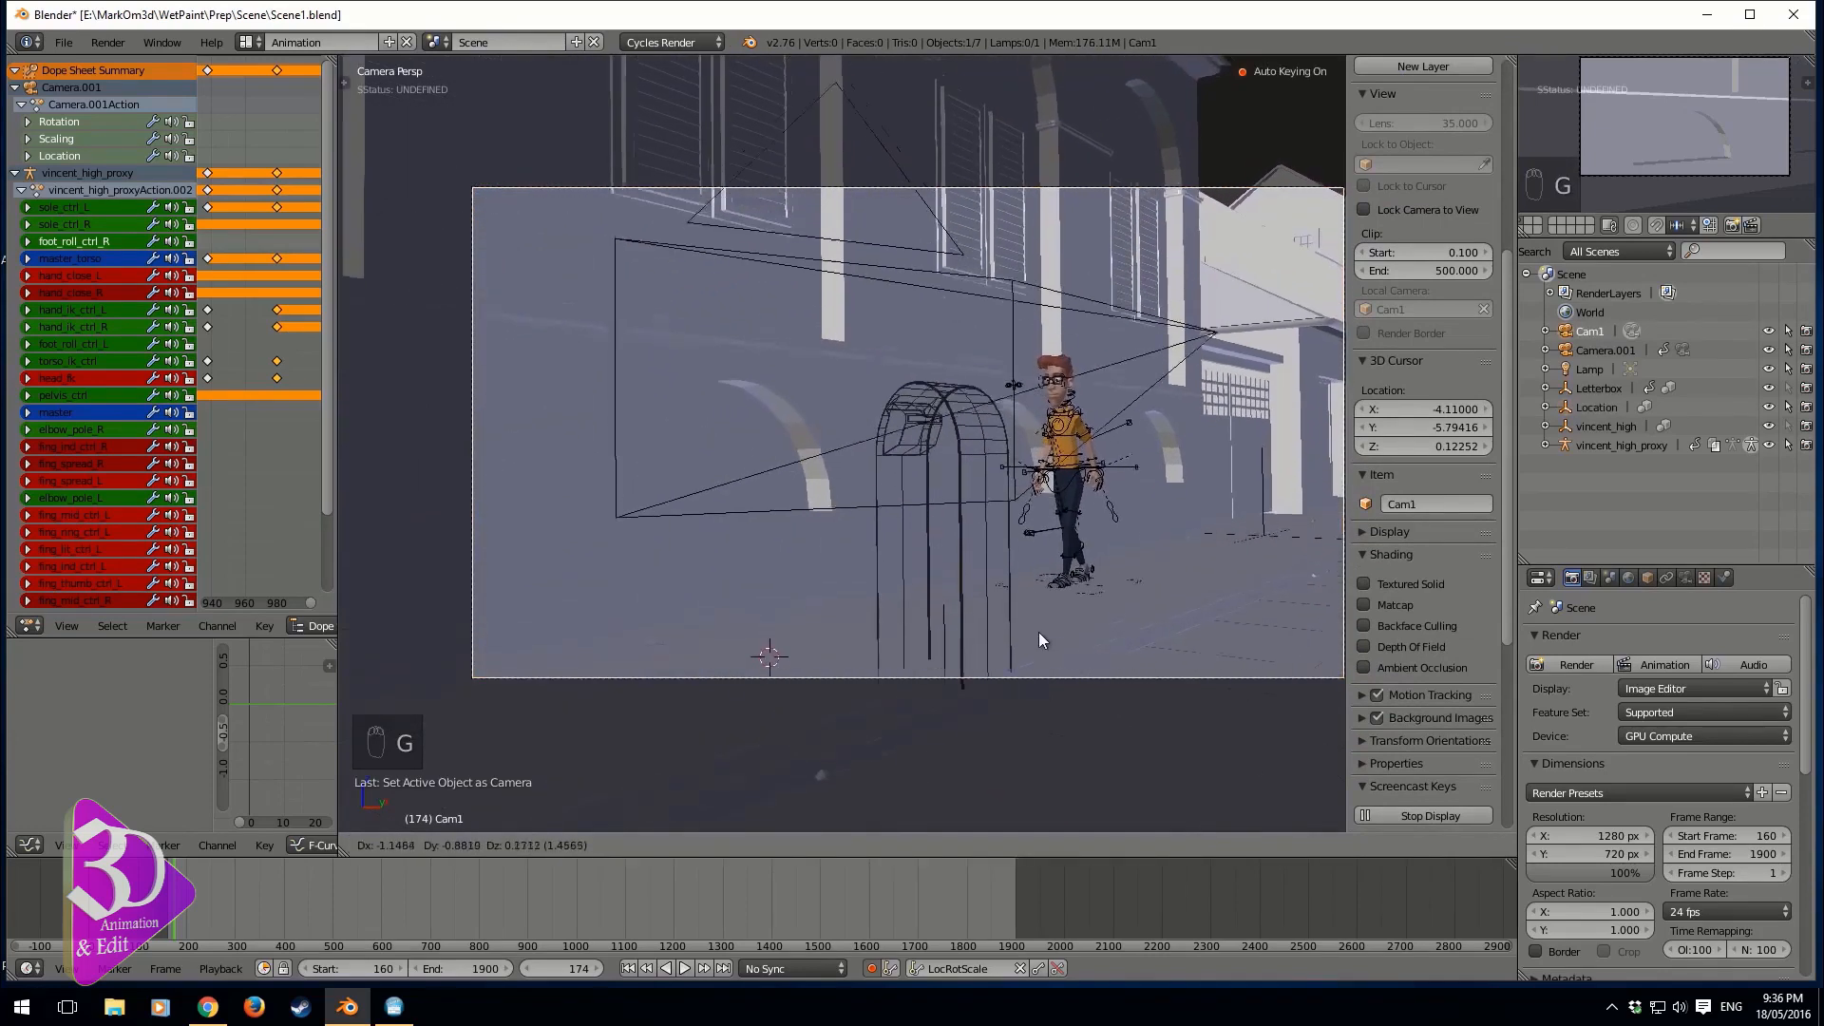
click(1045, 636)
key(g)
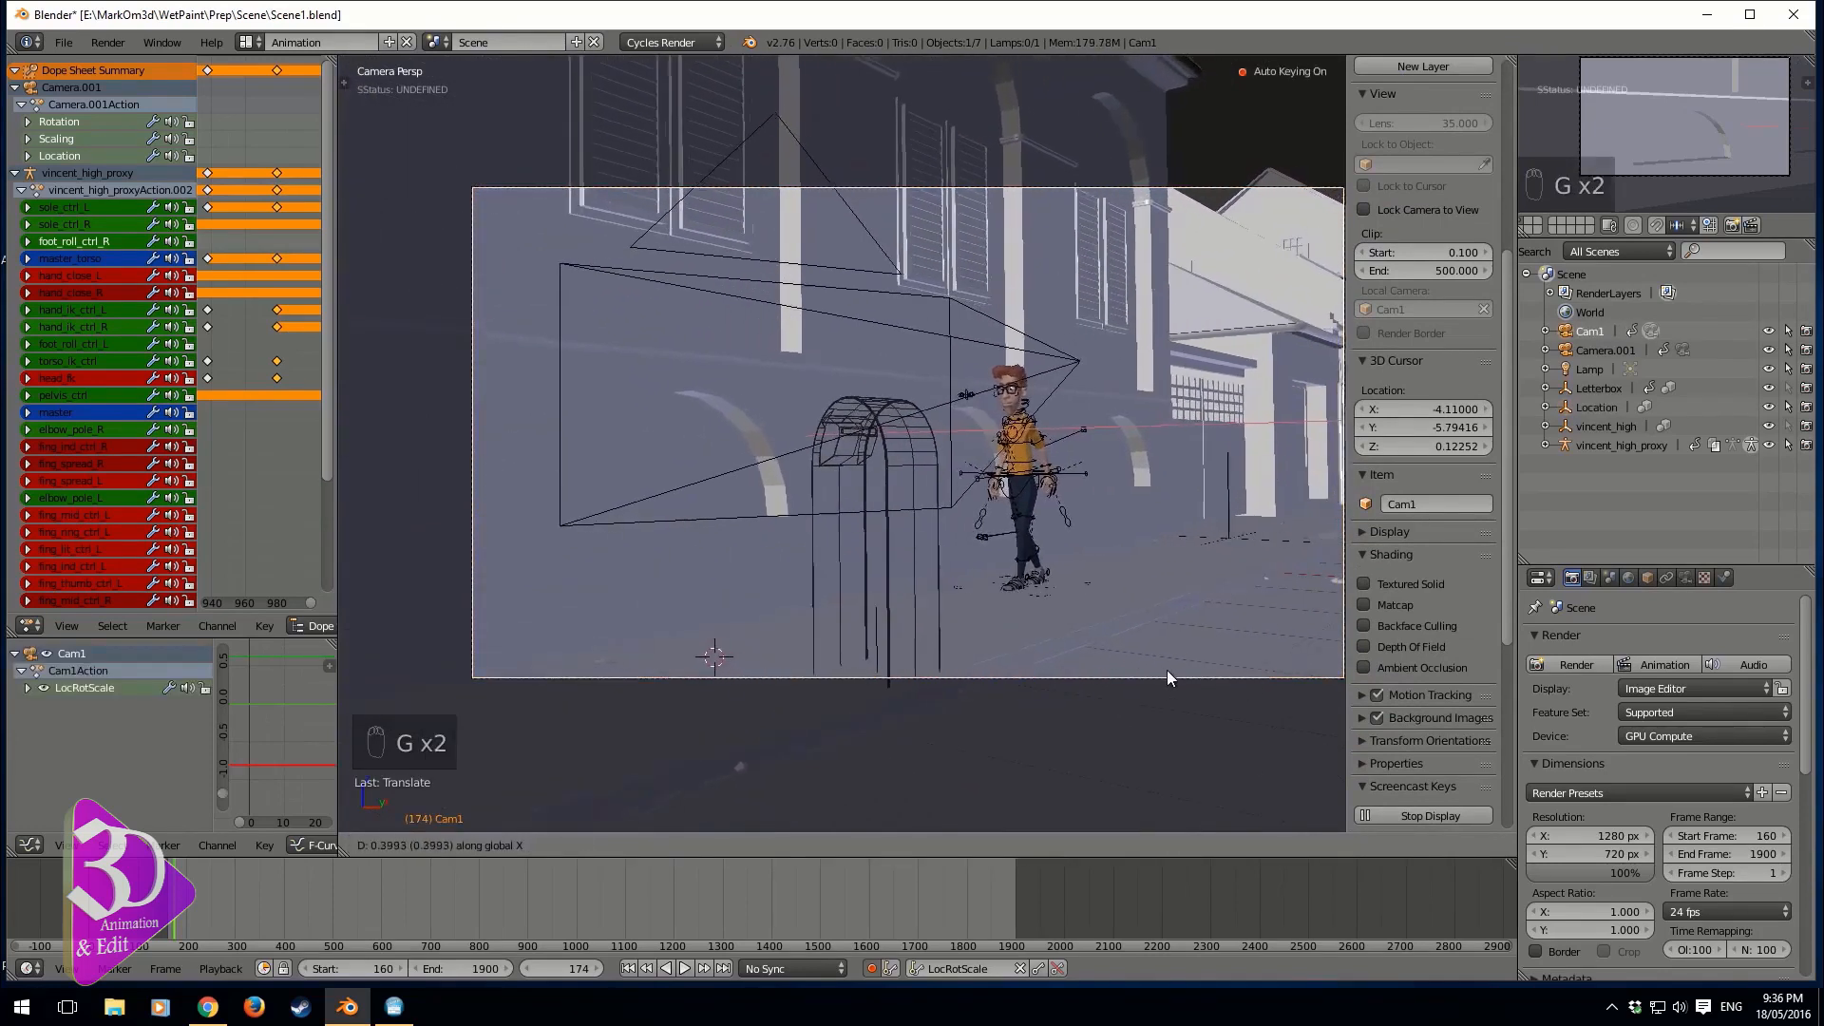
key(g)
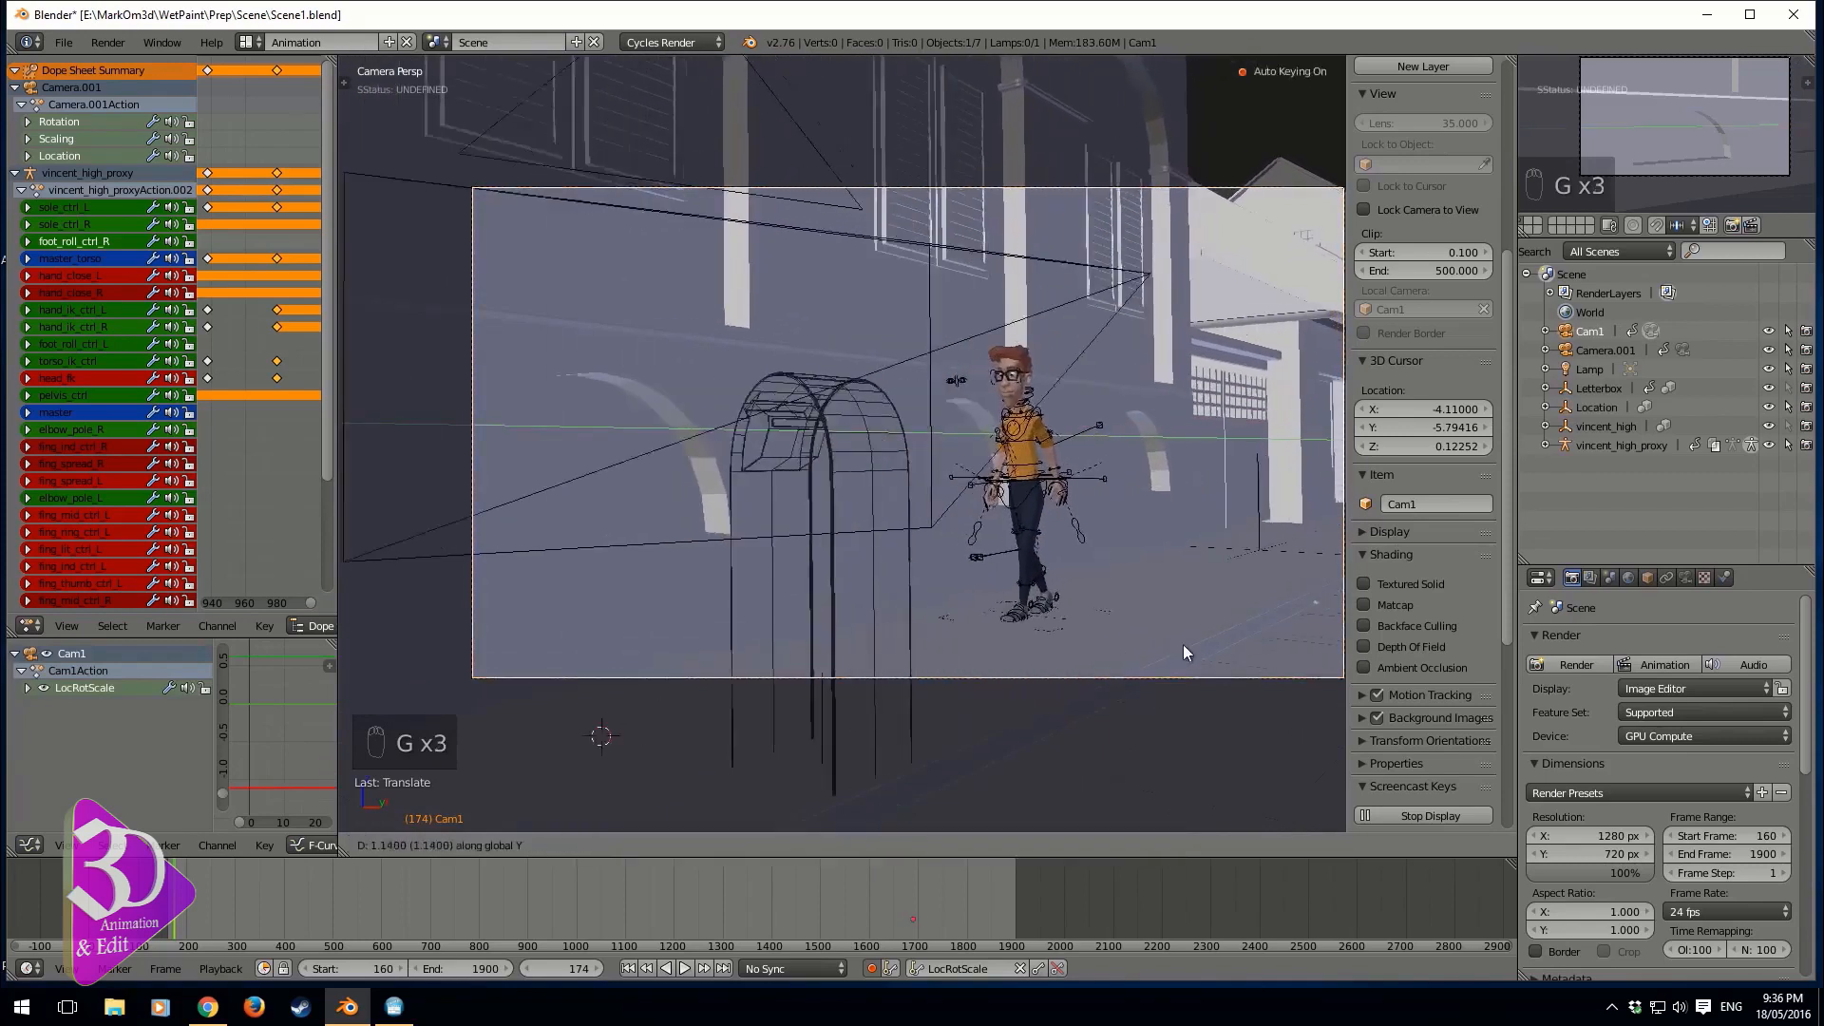
click(1200, 643)
key(g)
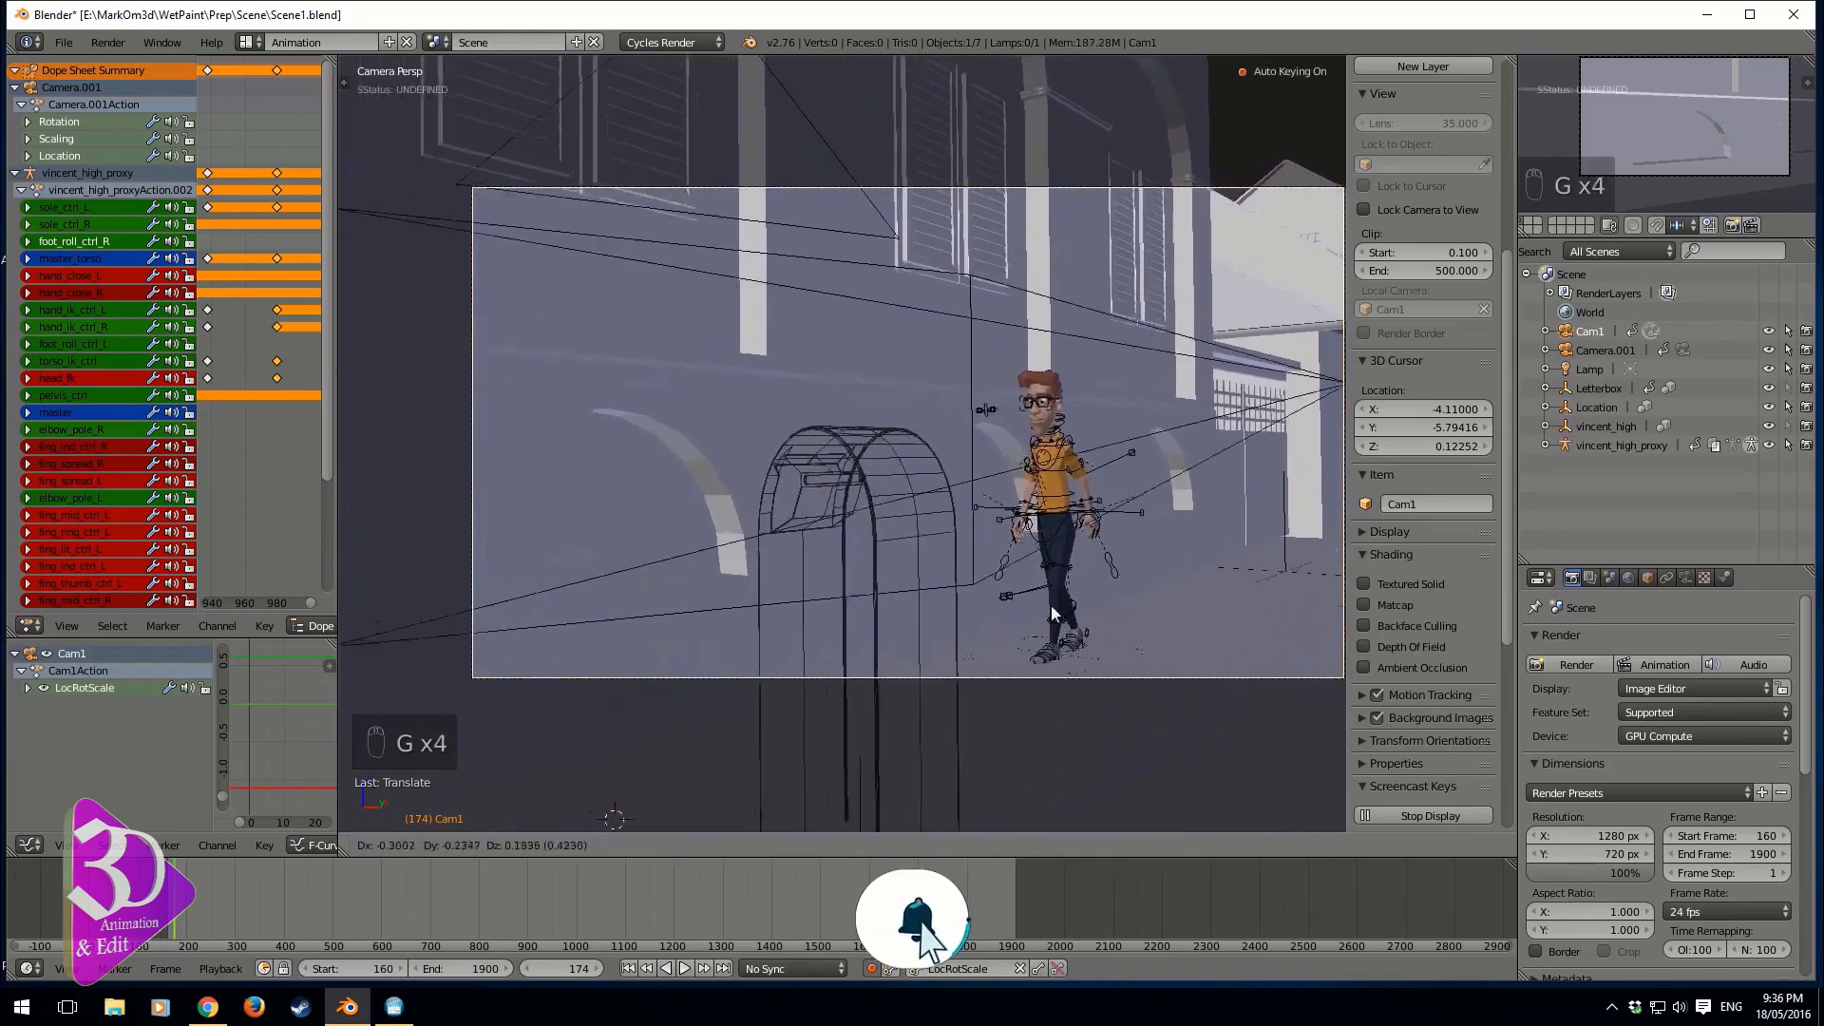
click(1032, 608)
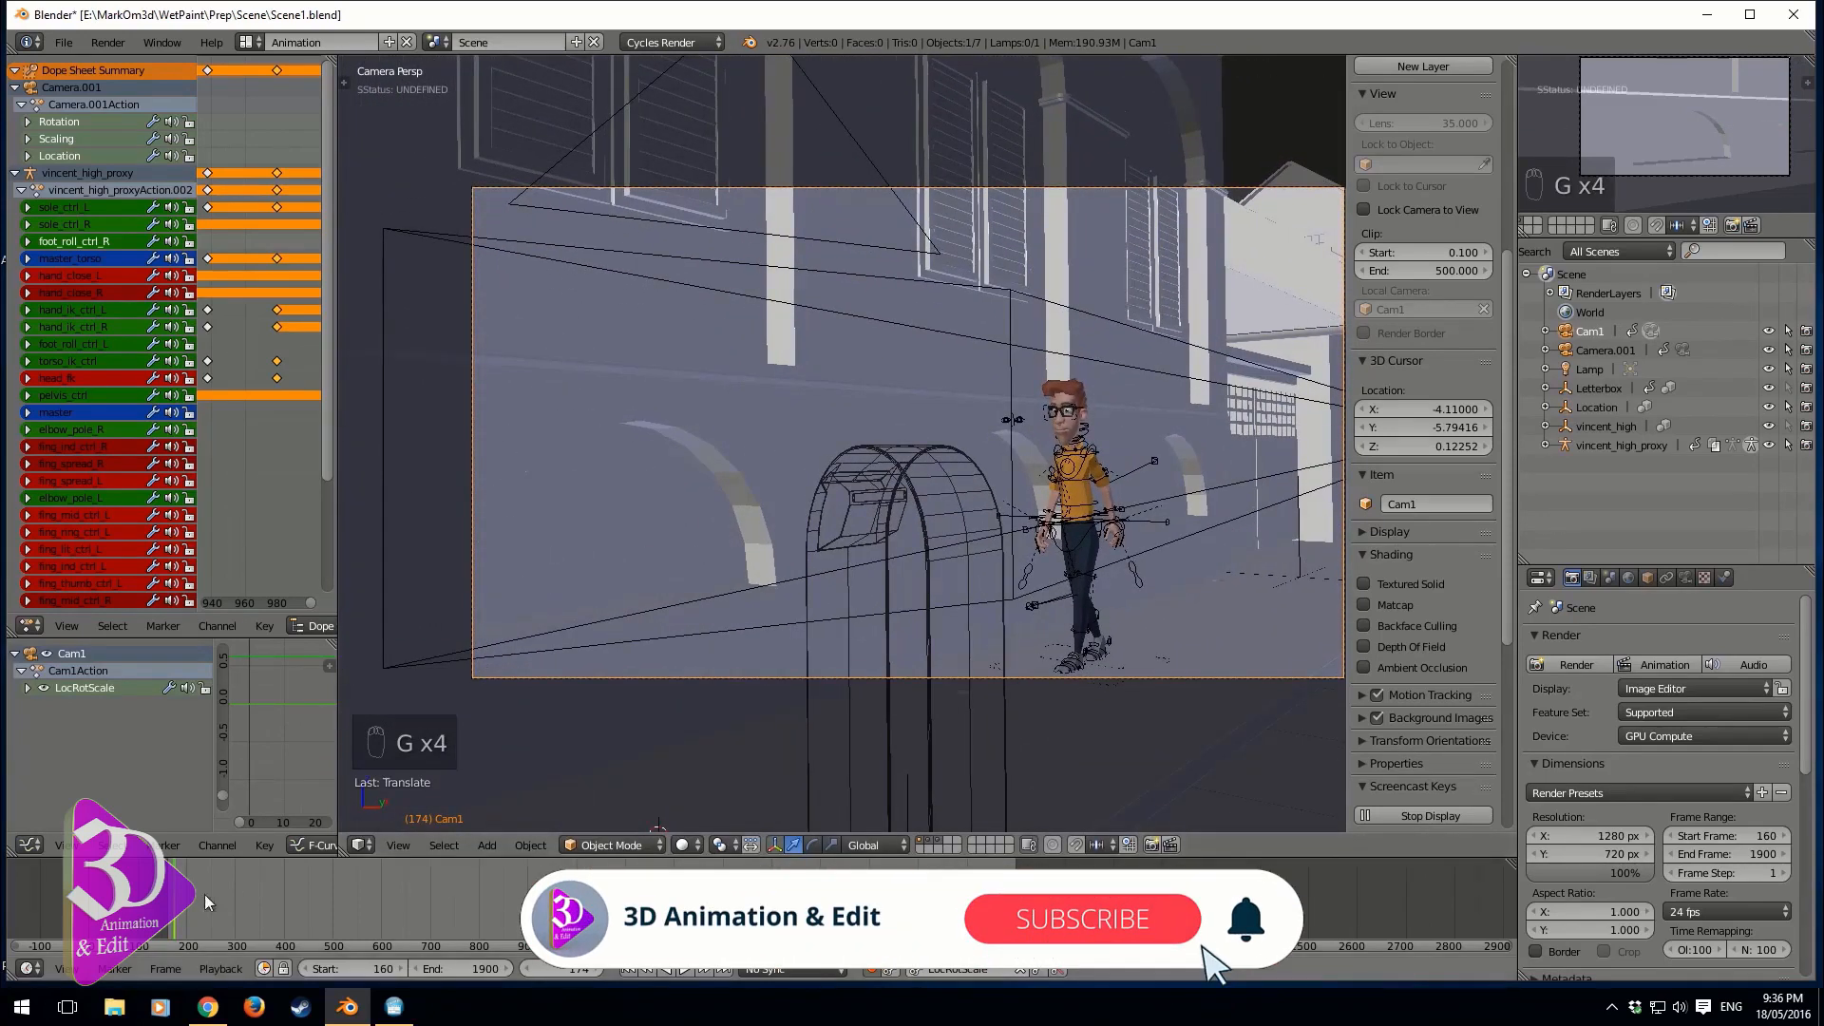
- Play and scrub the character's walk through the camera view, stopping at frame 240
click(169, 909)
key(alt+a)
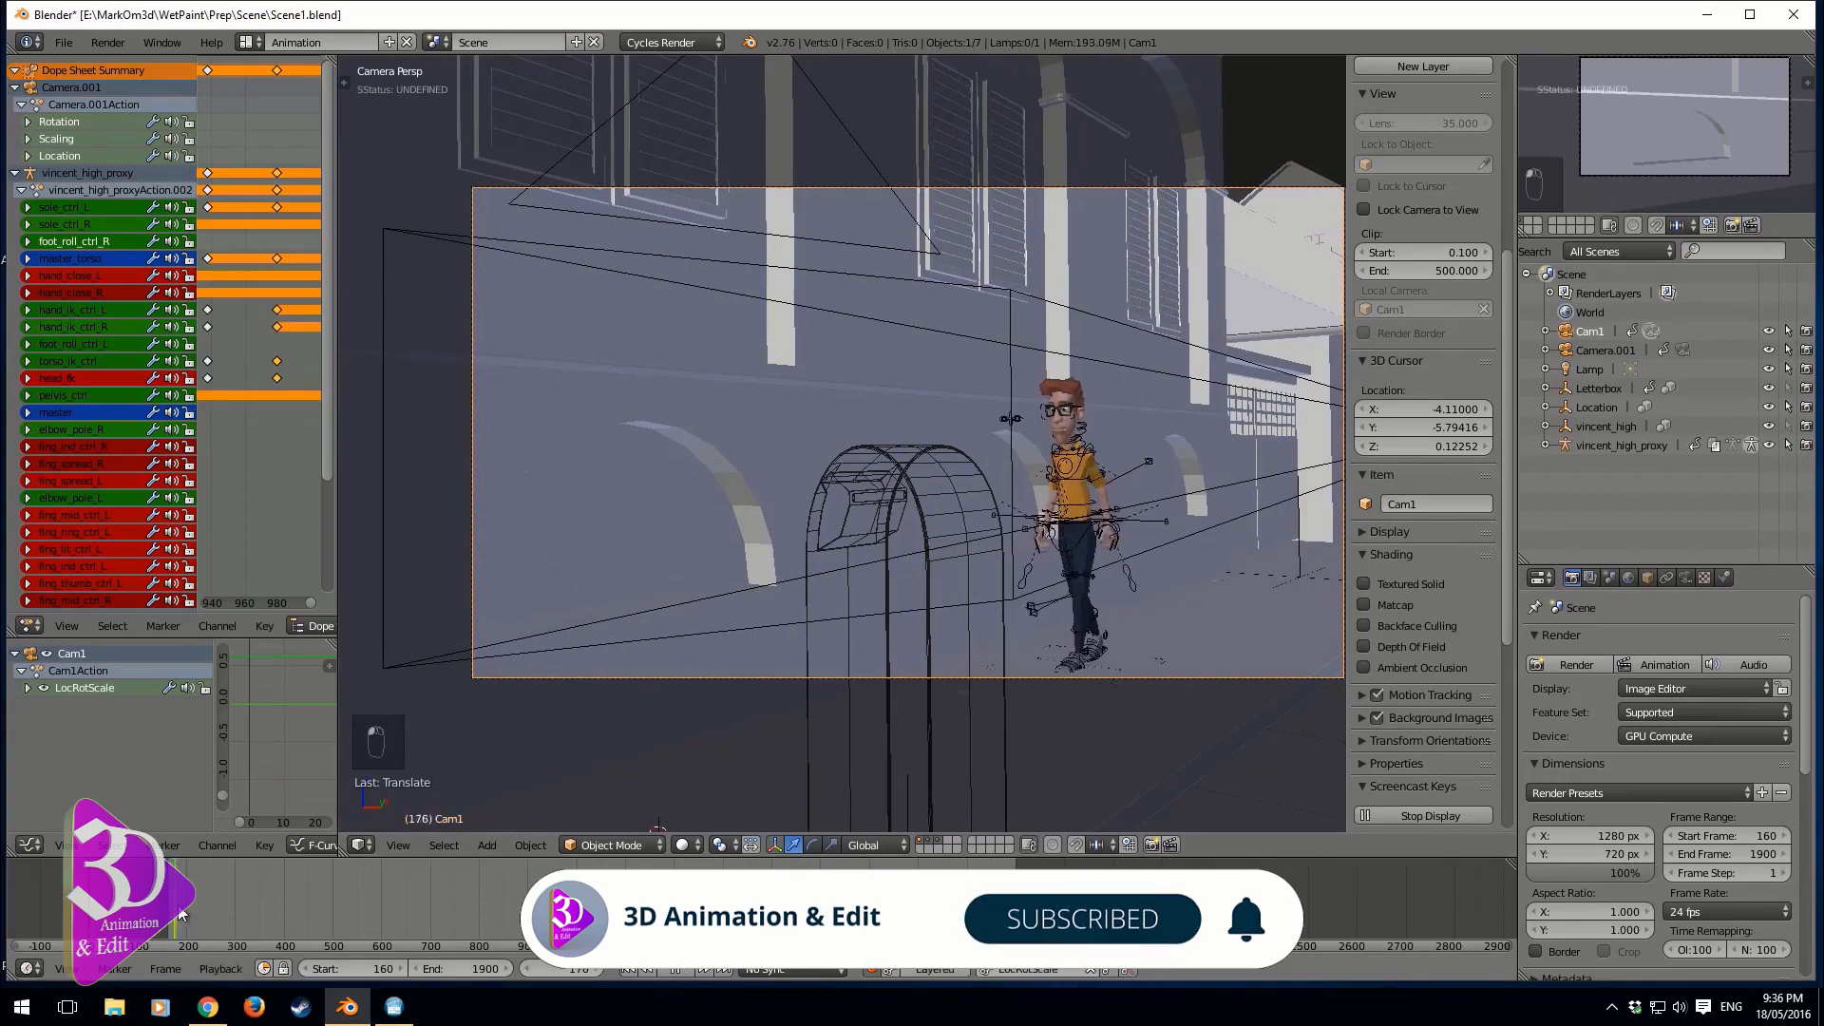
mouse_move(189, 906)
mouse_down()
mouse_move(248, 907)
mouse_move(177, 923)
mouse_move(208, 931)
mouse_up()
key(alt+a)
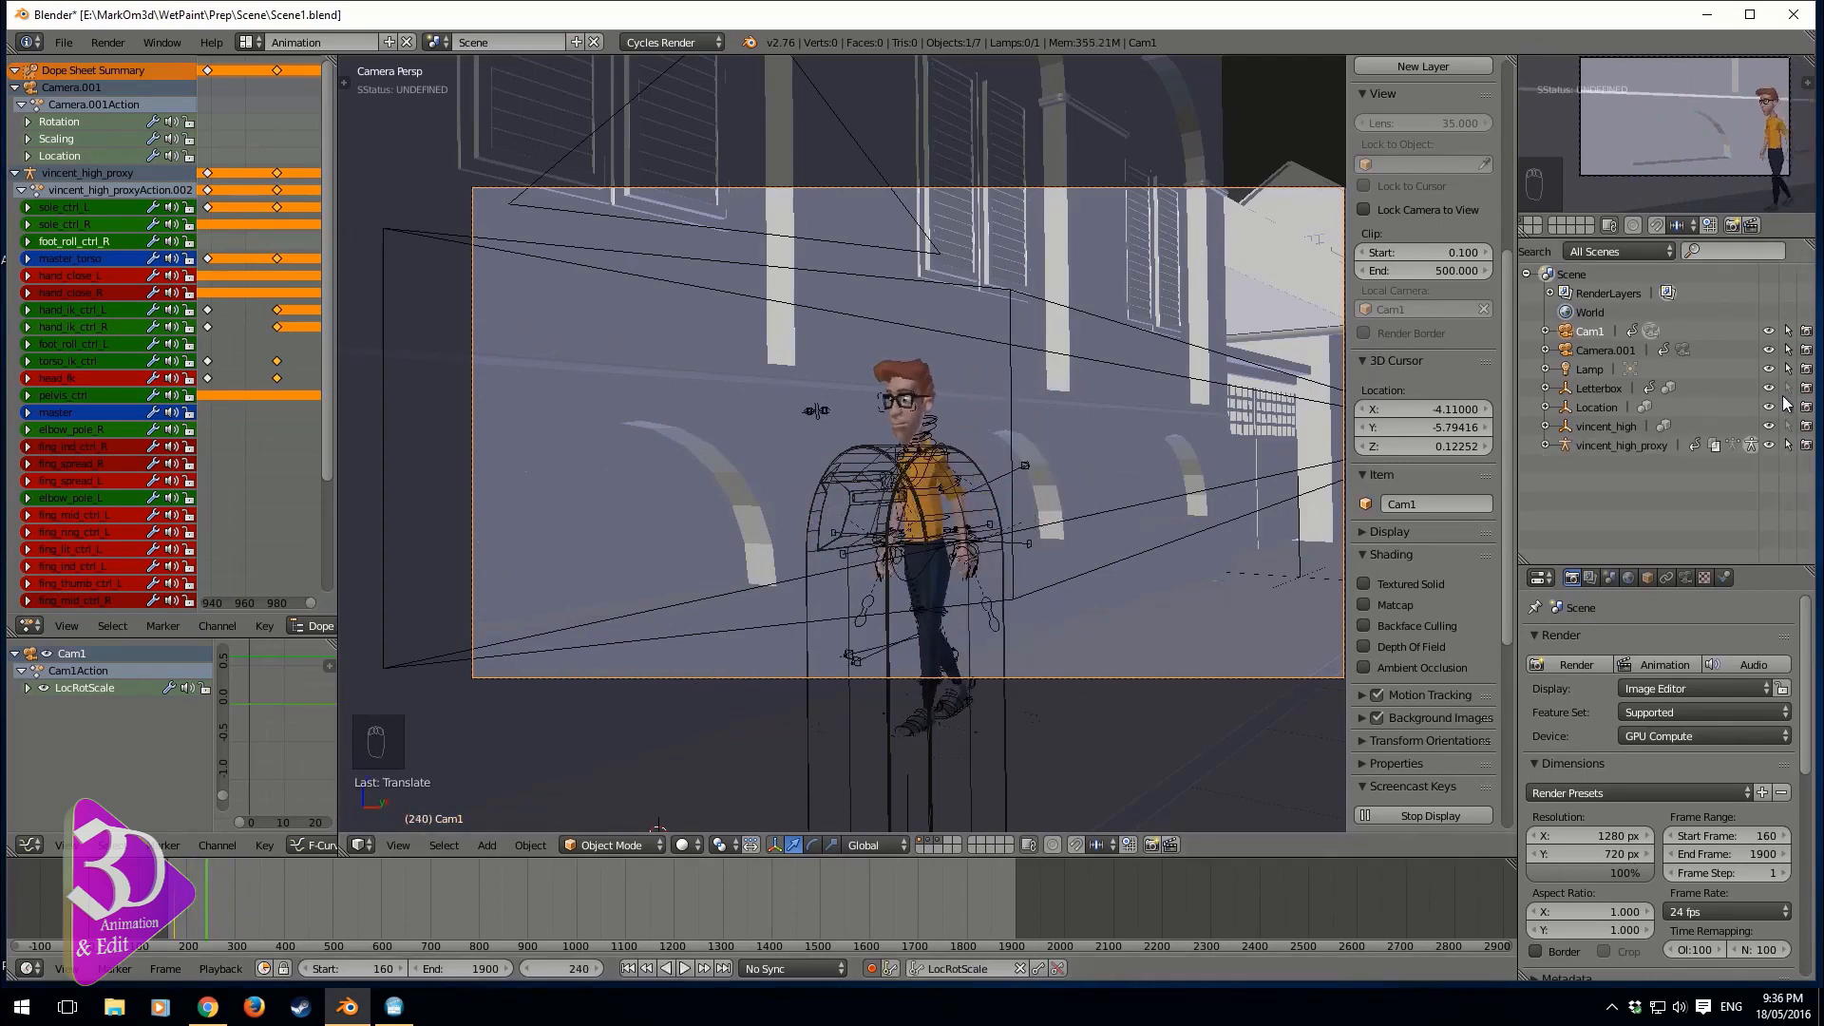
- Set the Letterbox object's maximum dupli draw type to Solid
click(1596, 389)
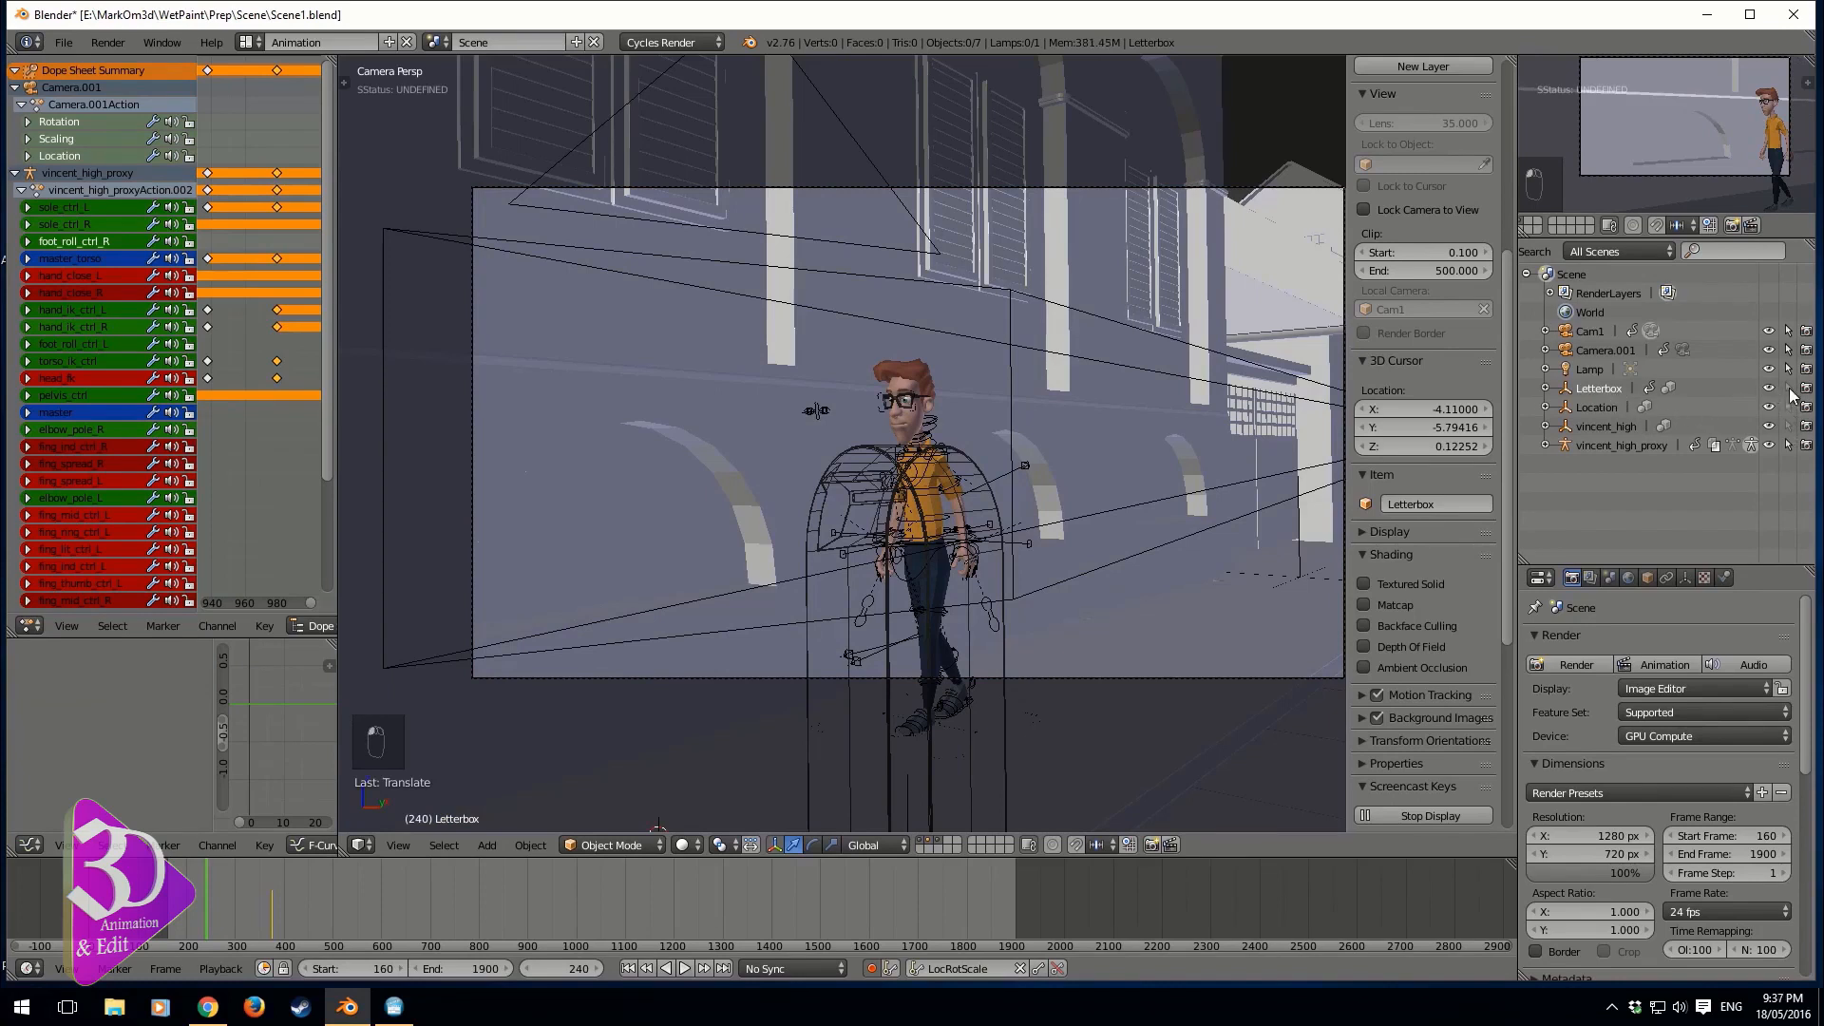
scroll(1639, 692, down, 2)
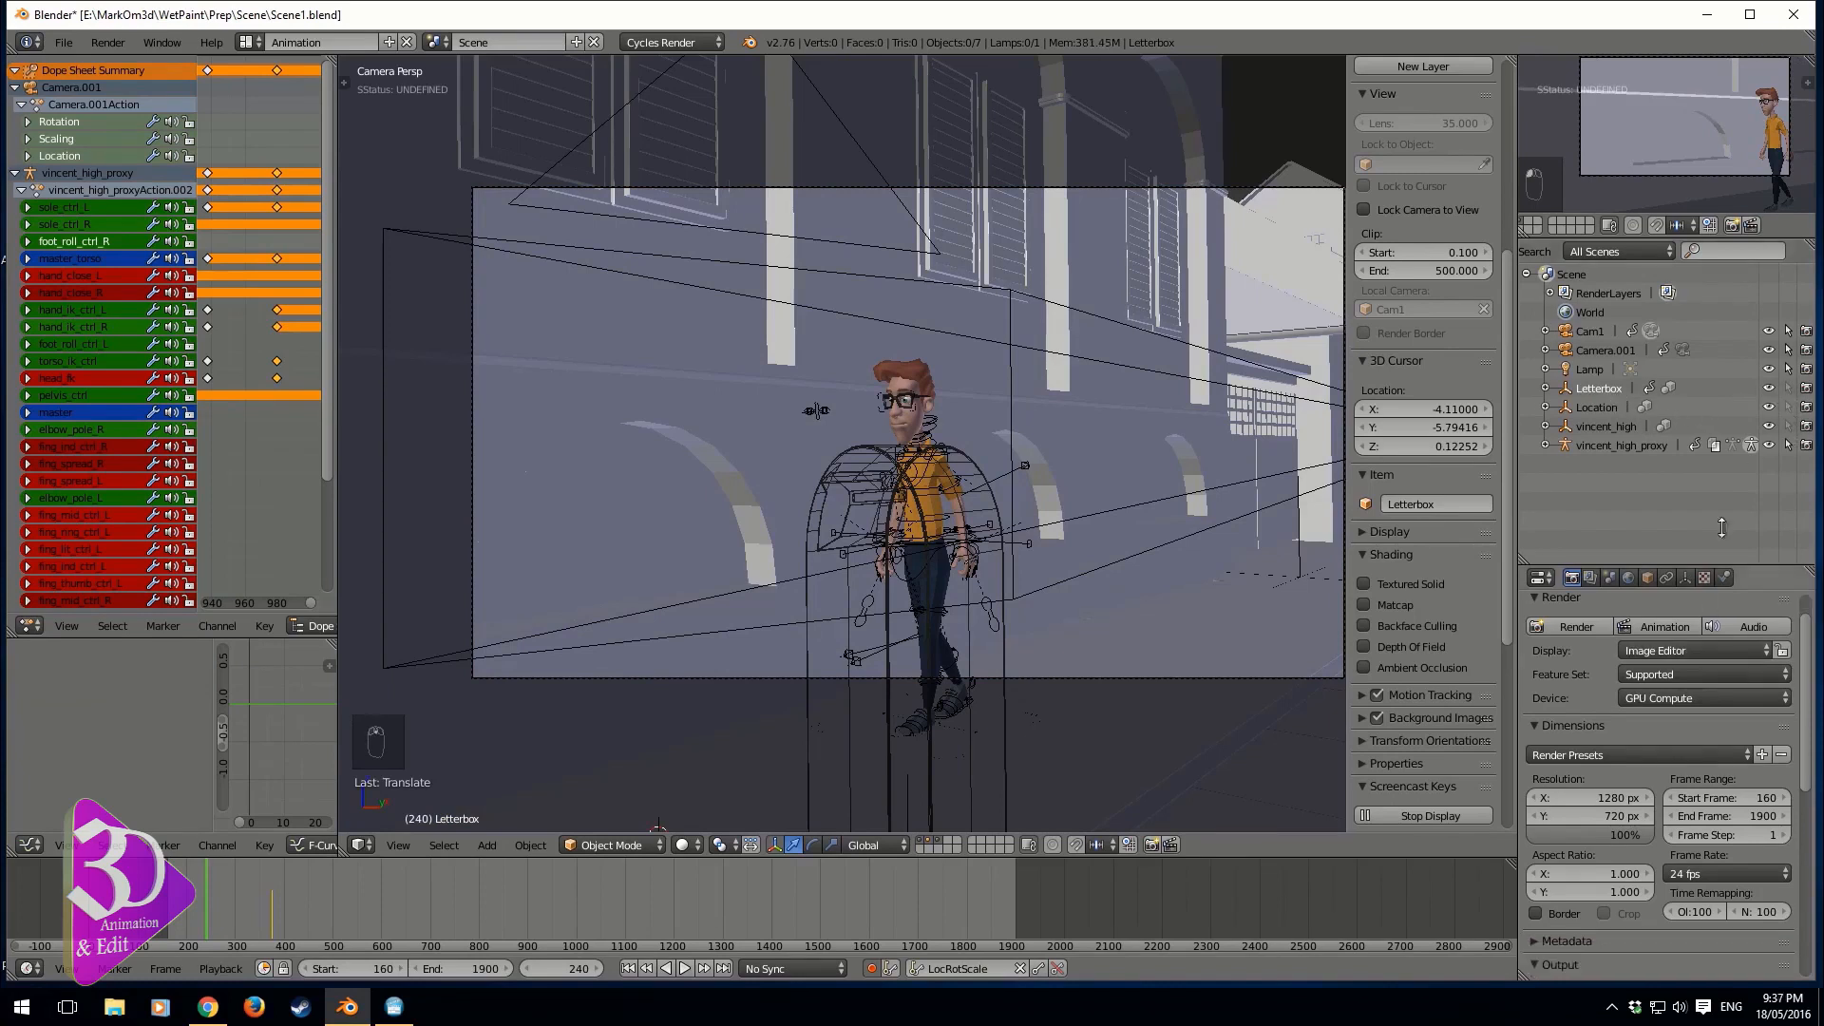
click(1648, 579)
scroll(1611, 851, down, 5)
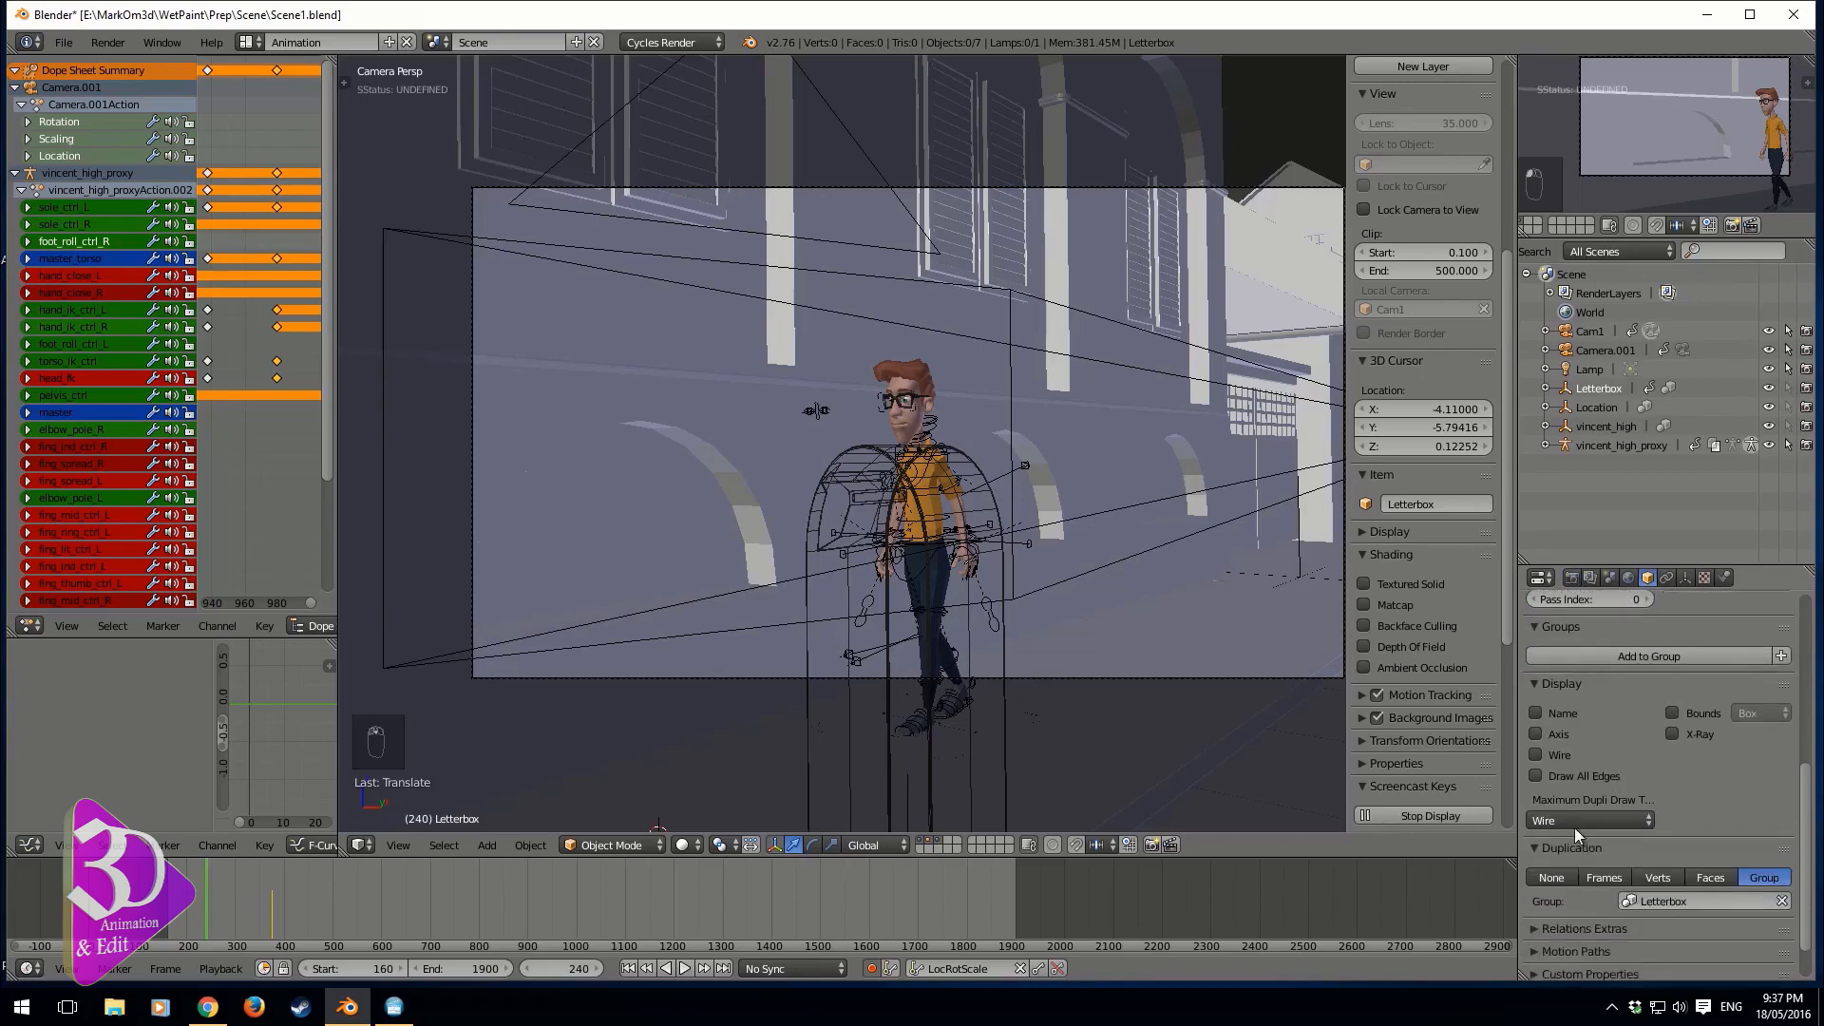
click(1592, 819)
click(1575, 821)
click(1616, 818)
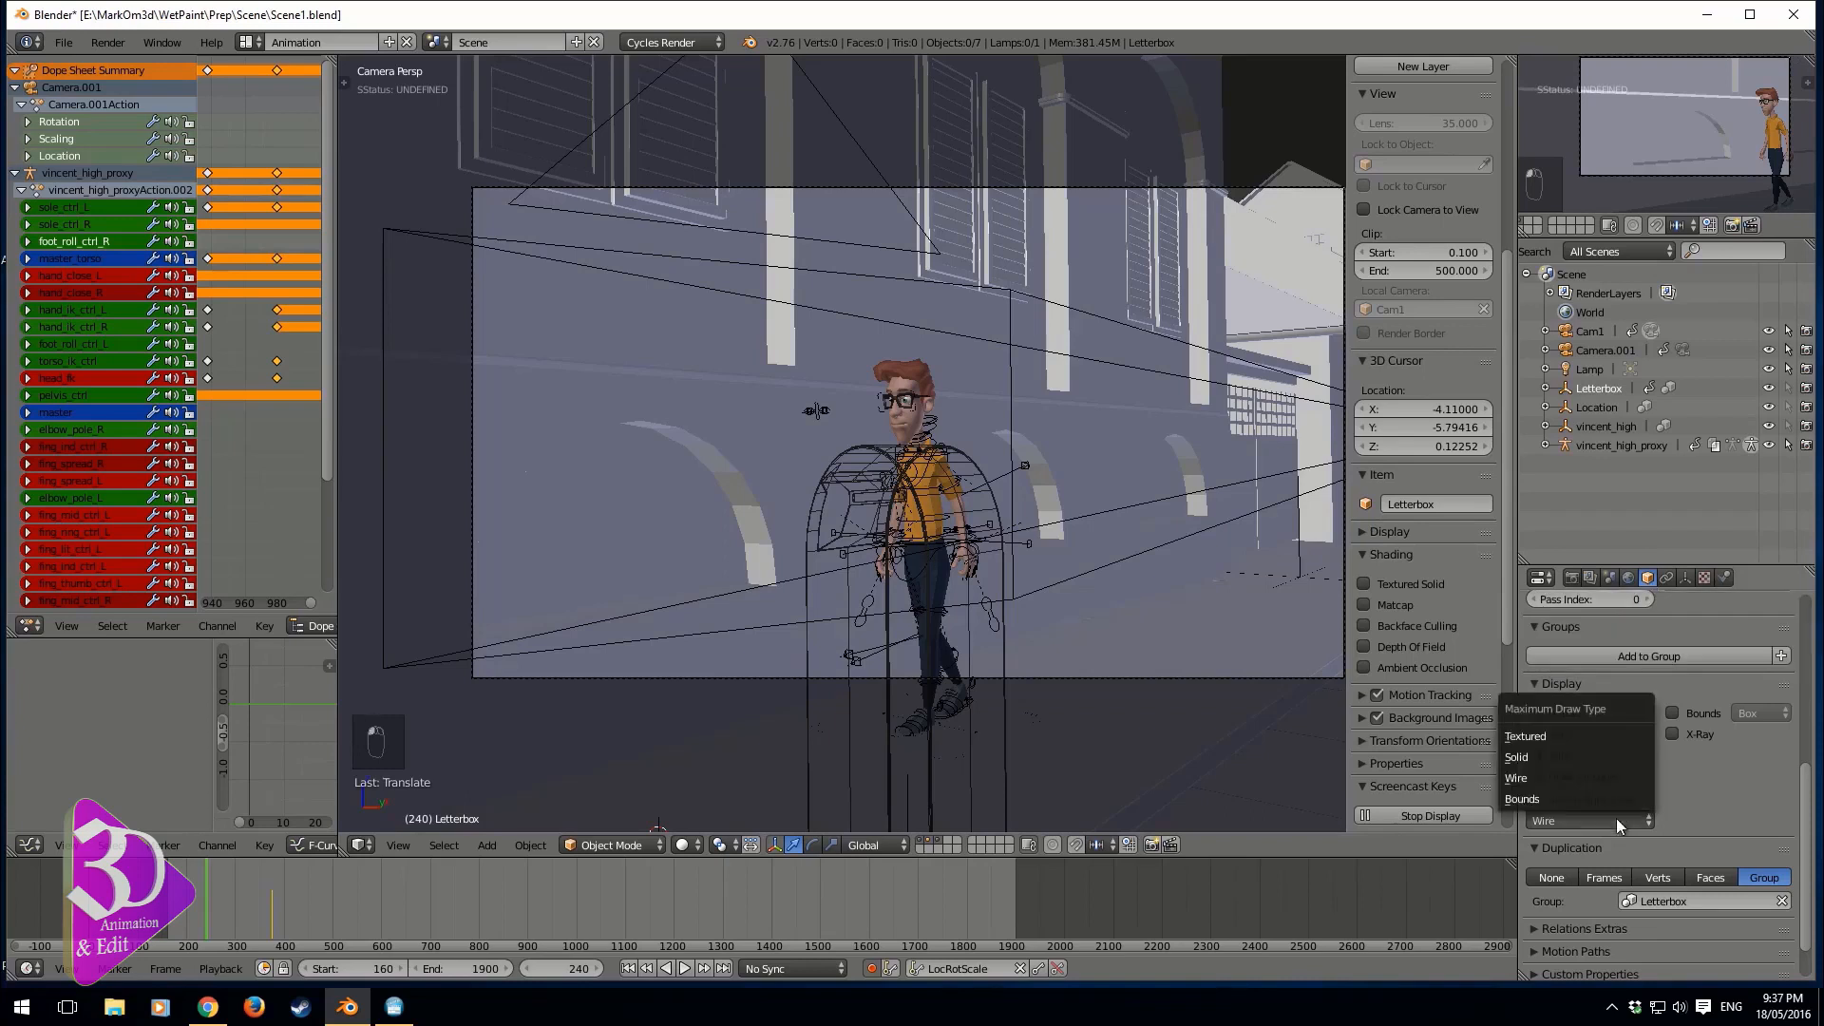
click(1535, 758)
- Reposition Cam1 at frame 240 so the character's head and shoulder show behind the letterbox
right_click(1035, 675)
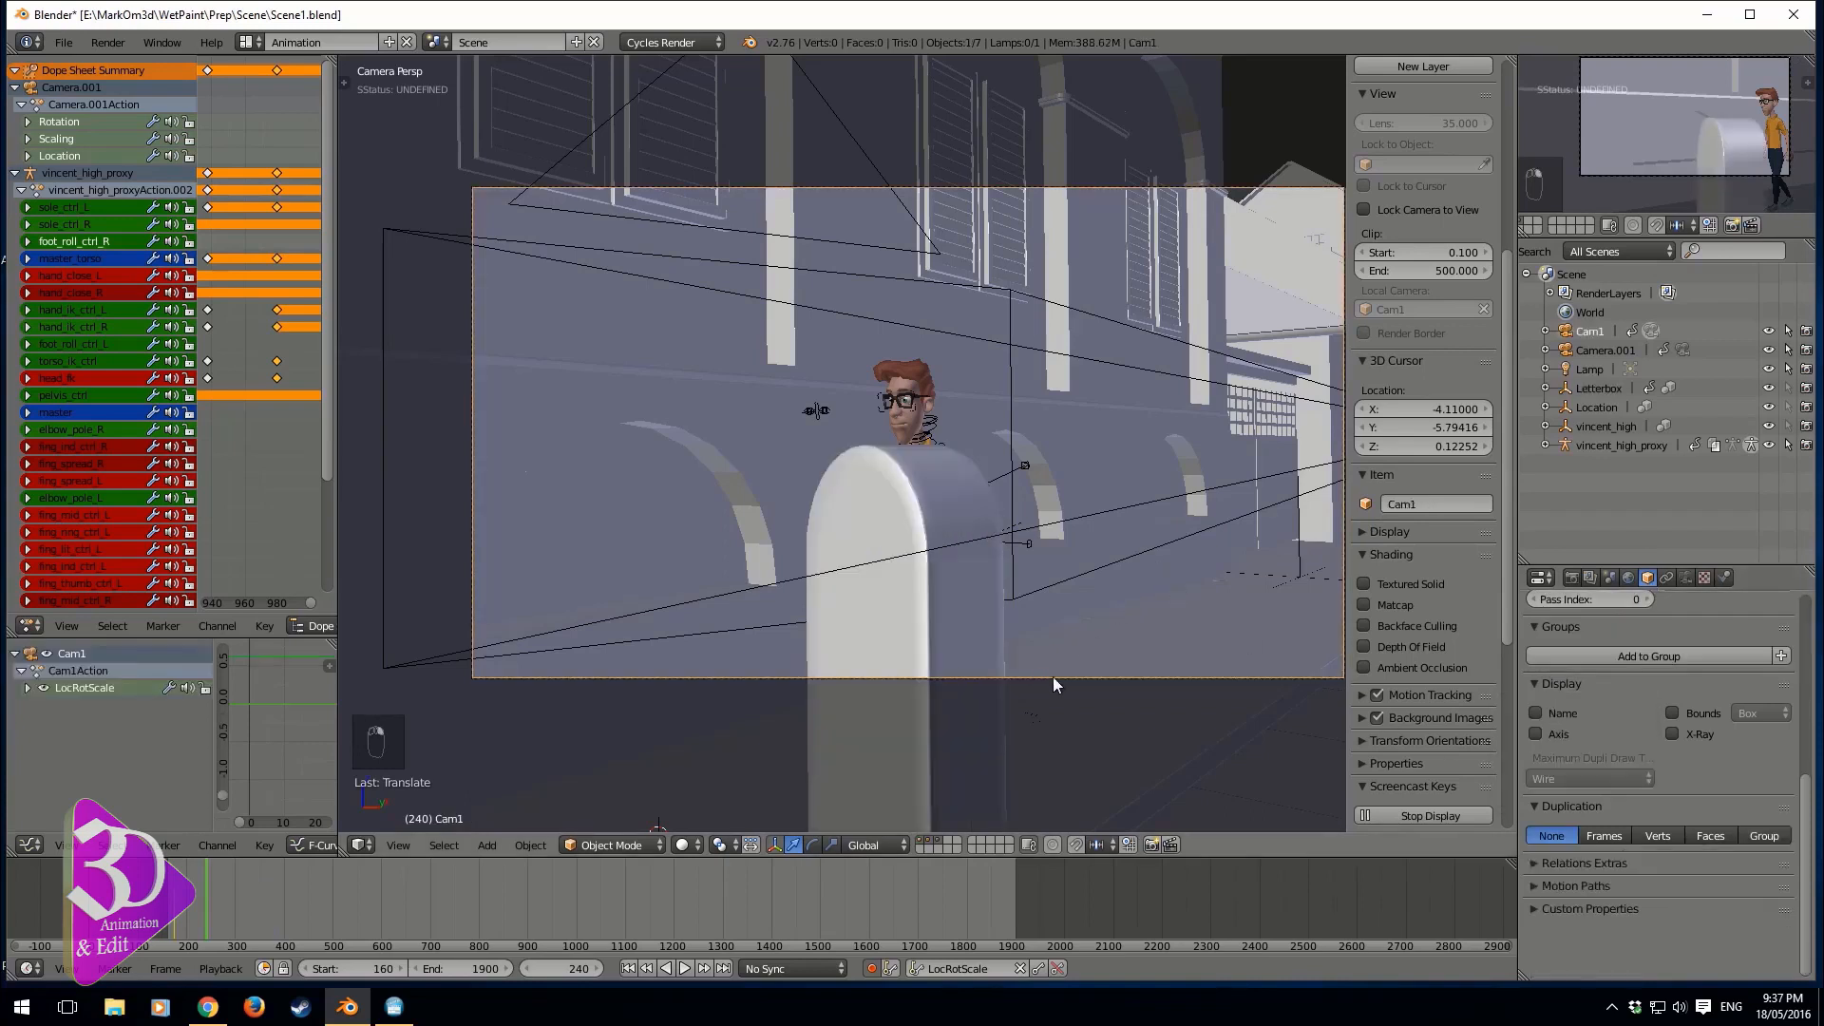
key(g)
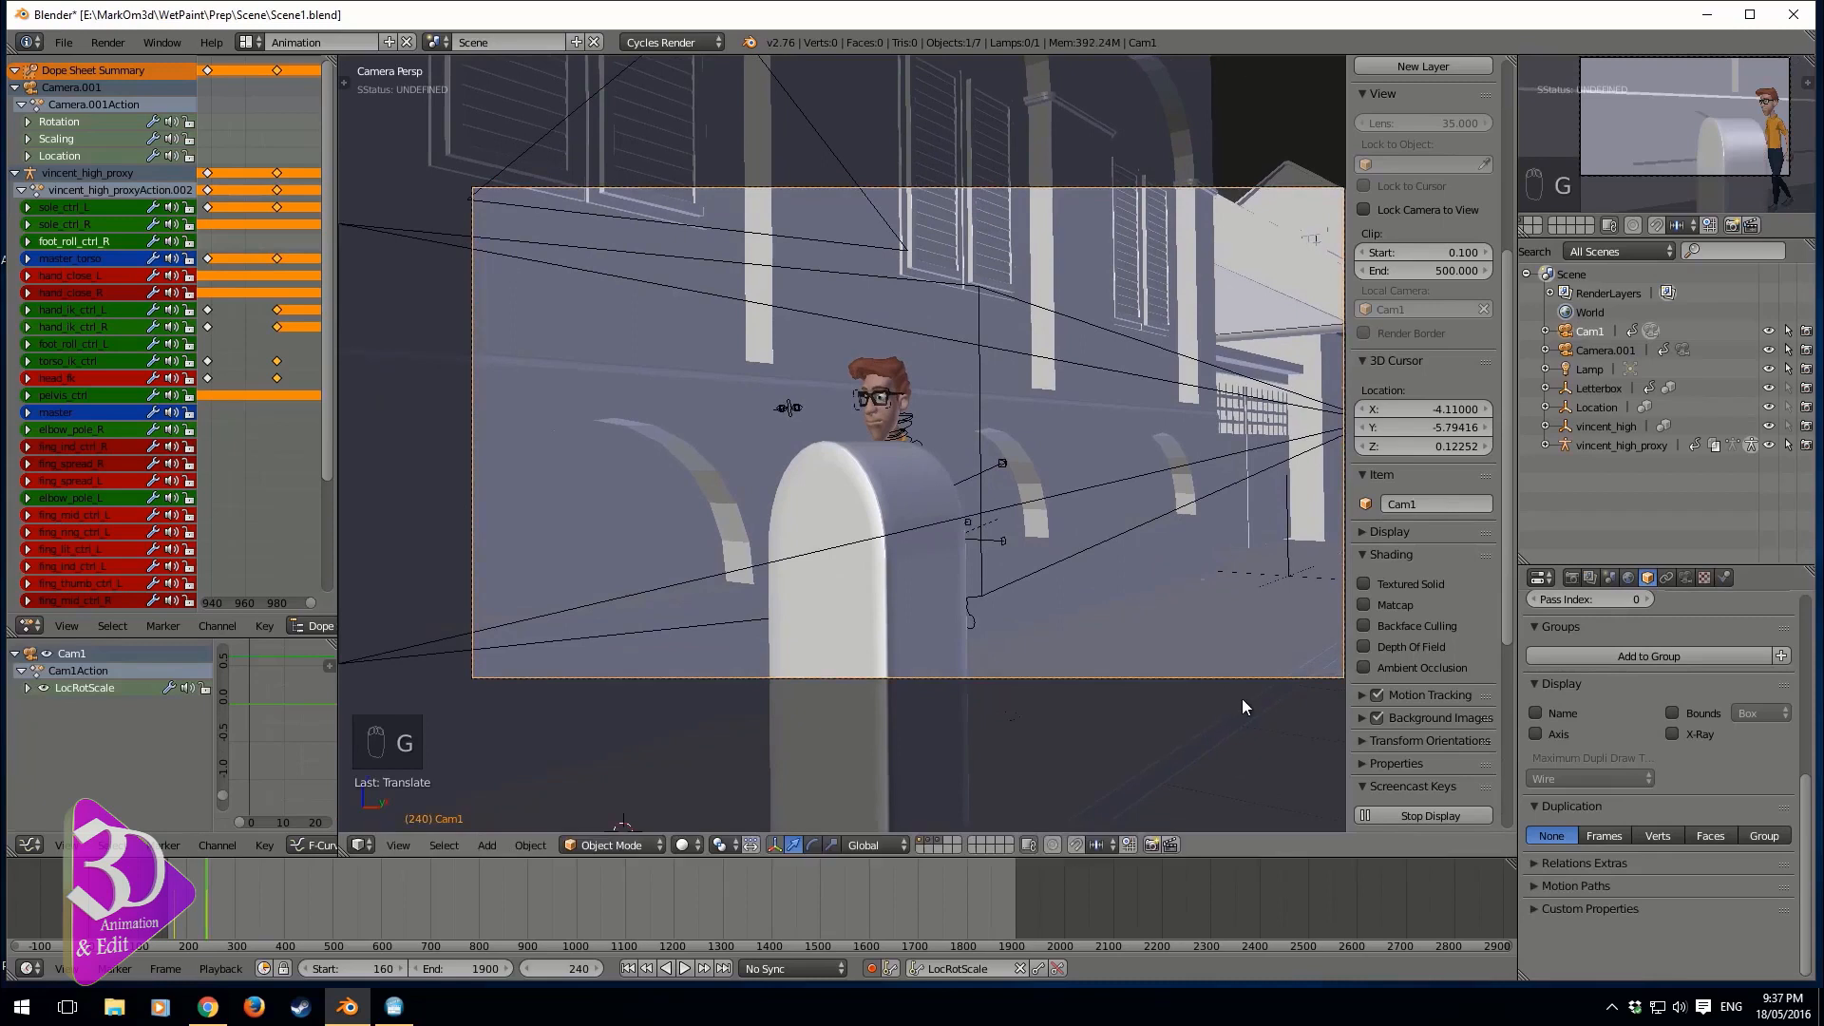
key(g)
click(1126, 688)
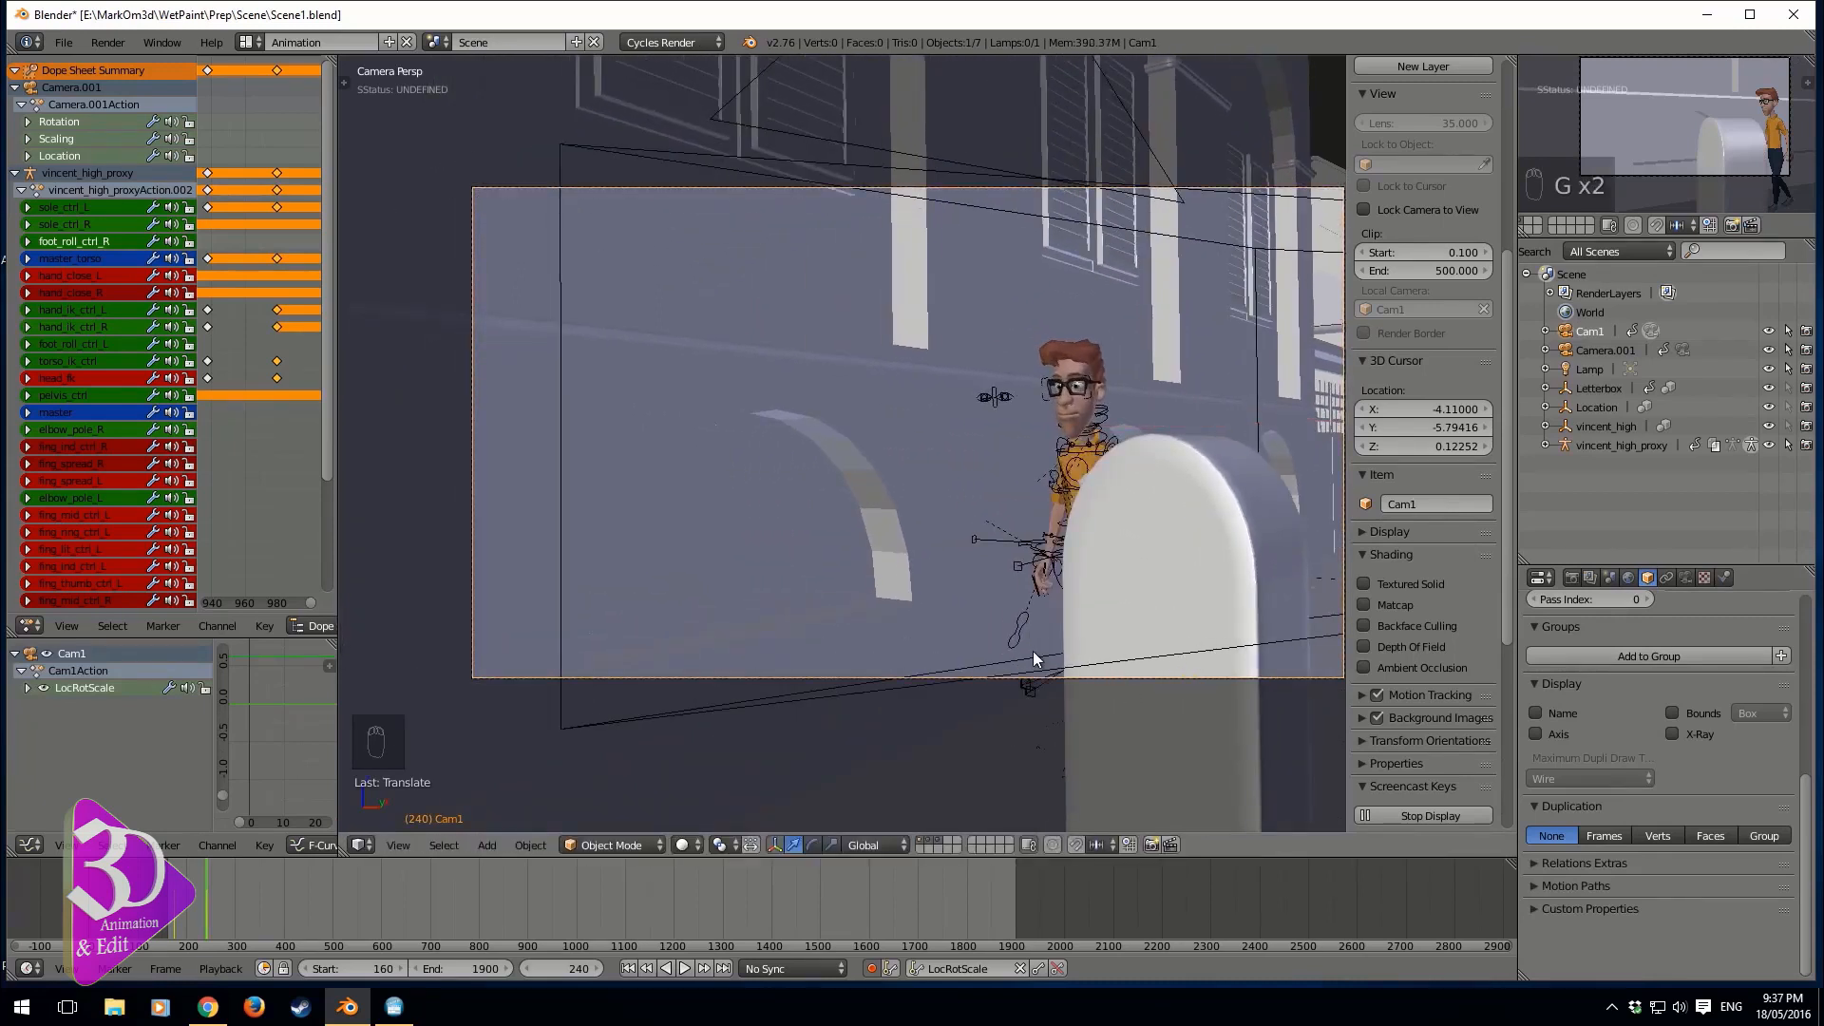
key(g)
click(983, 631)
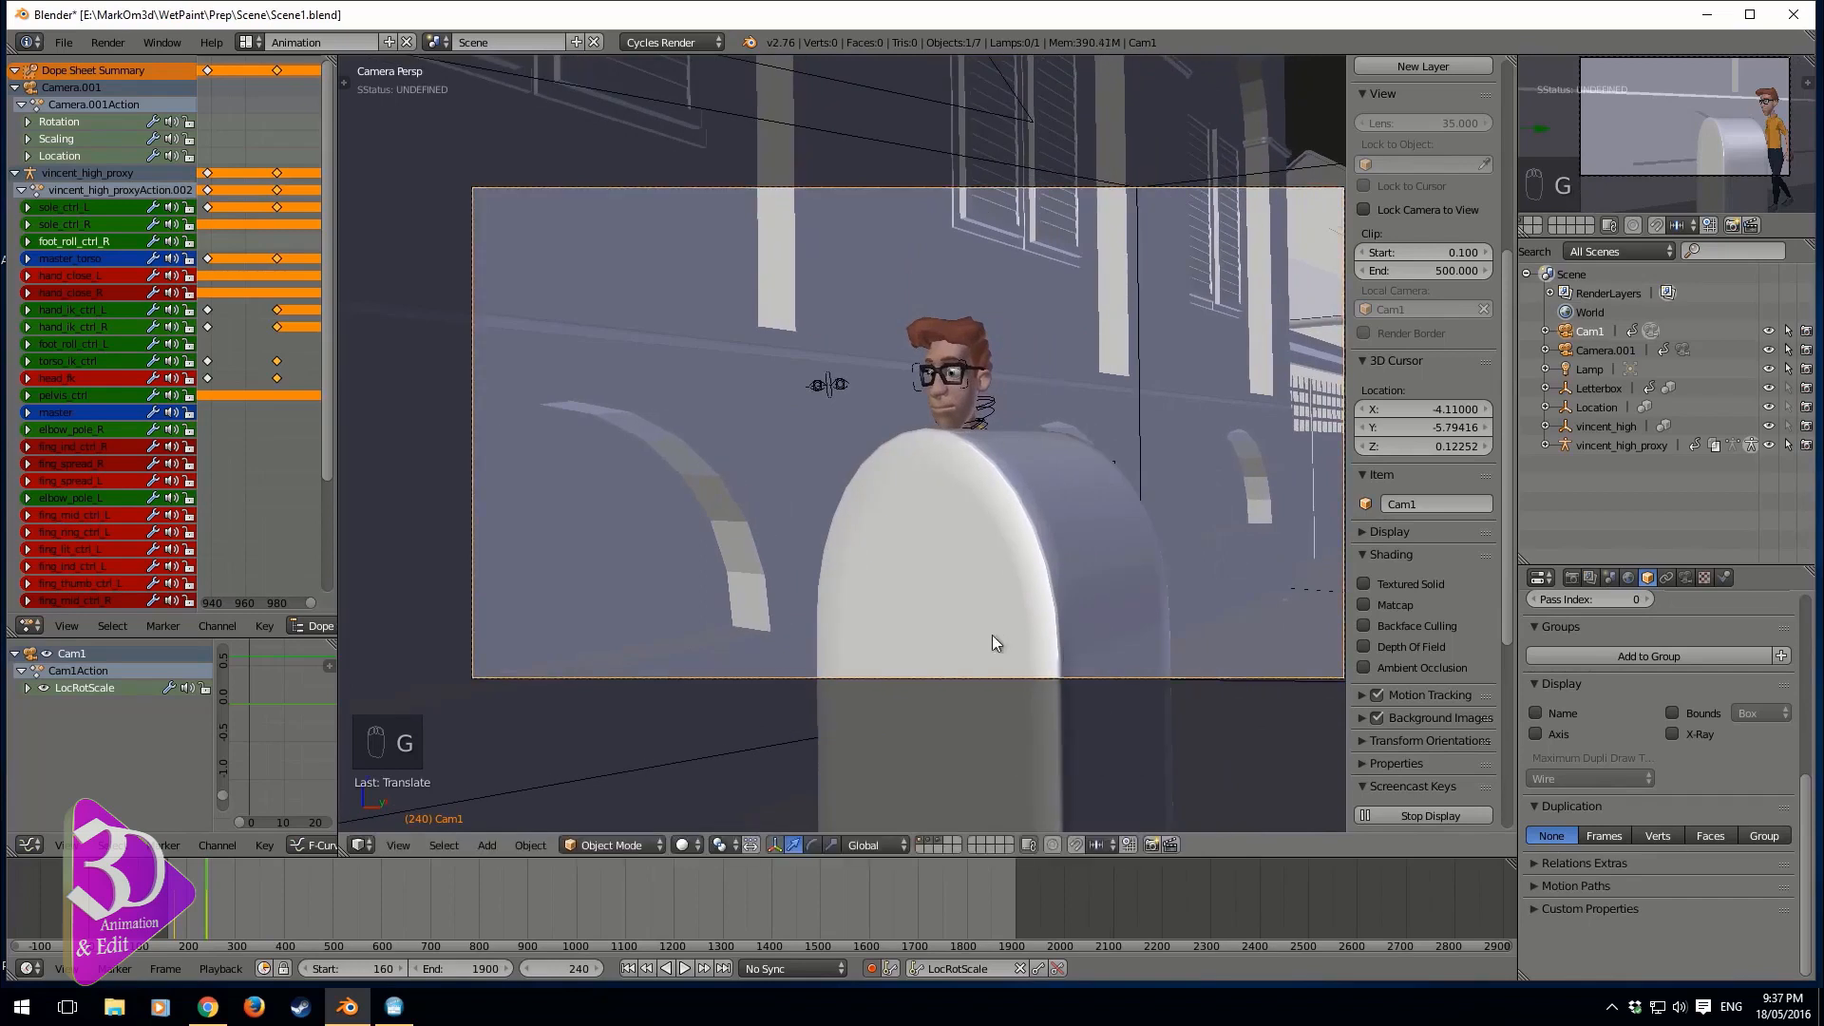
key(g)
click(1069, 646)
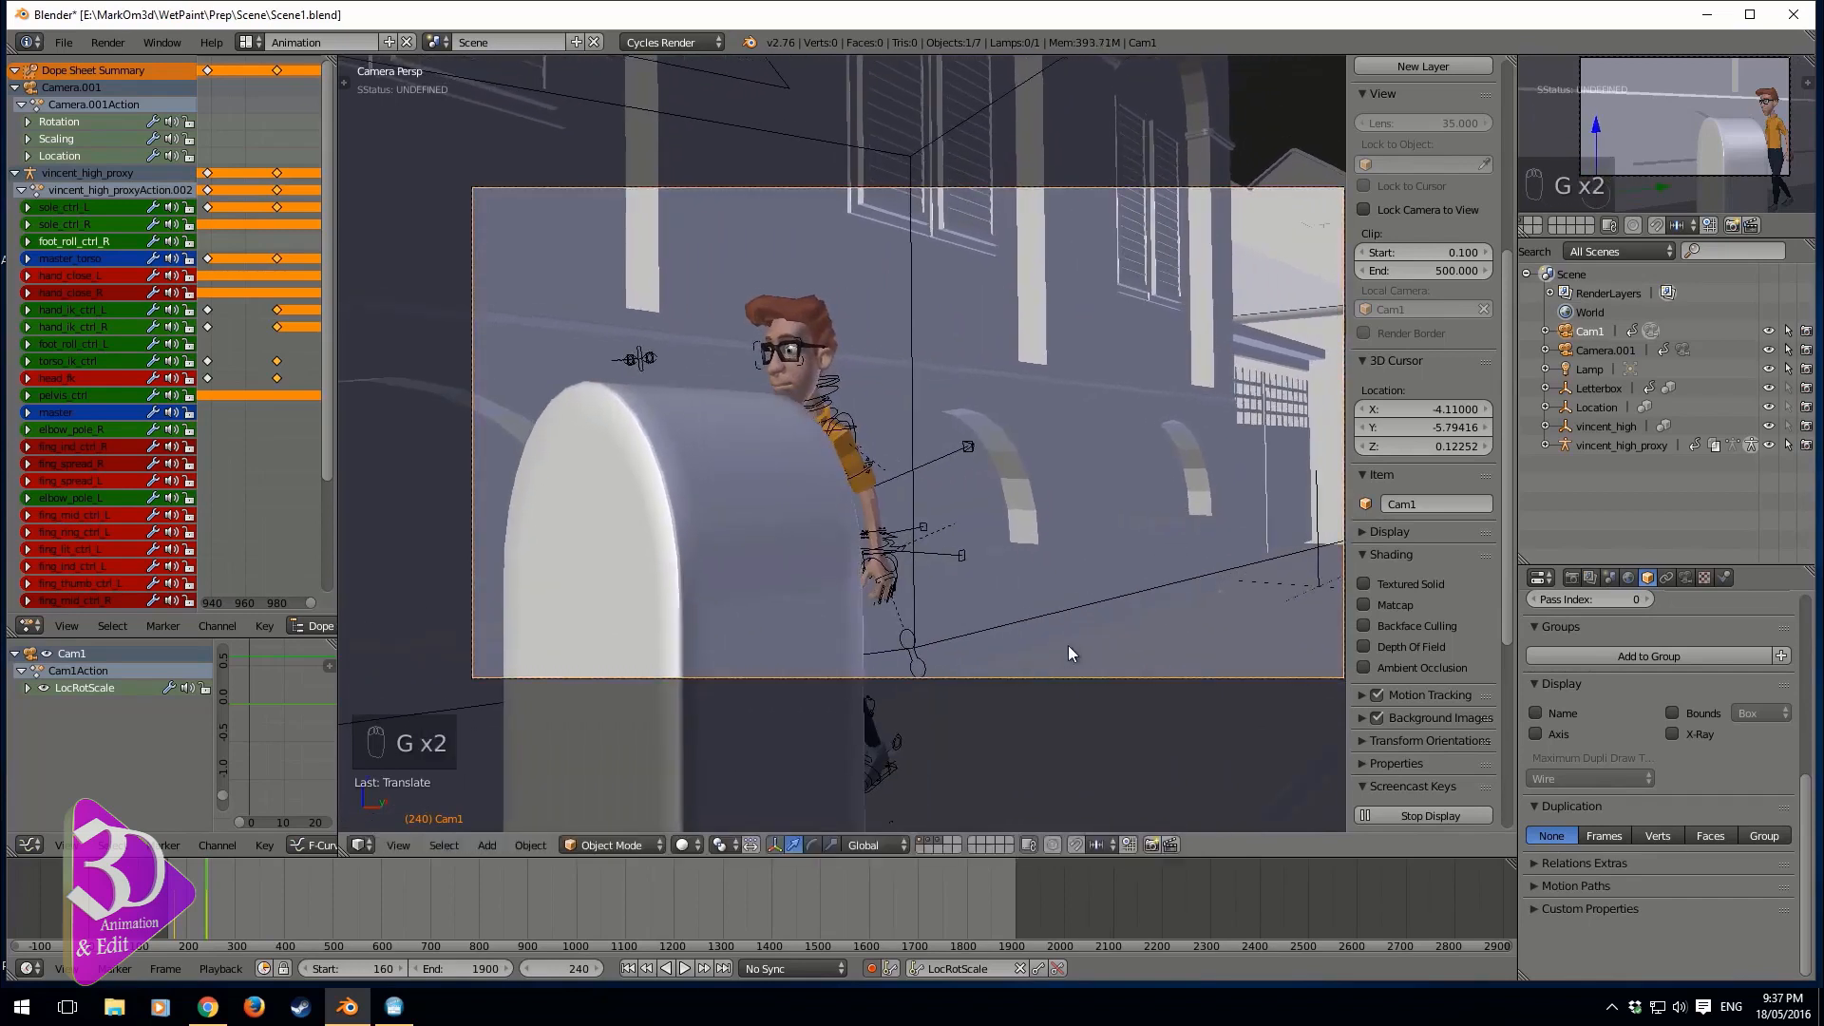
- Delete Cam1's LocRotScale keyframe at frame 174
drag(186, 907, 180, 910)
click(178, 910)
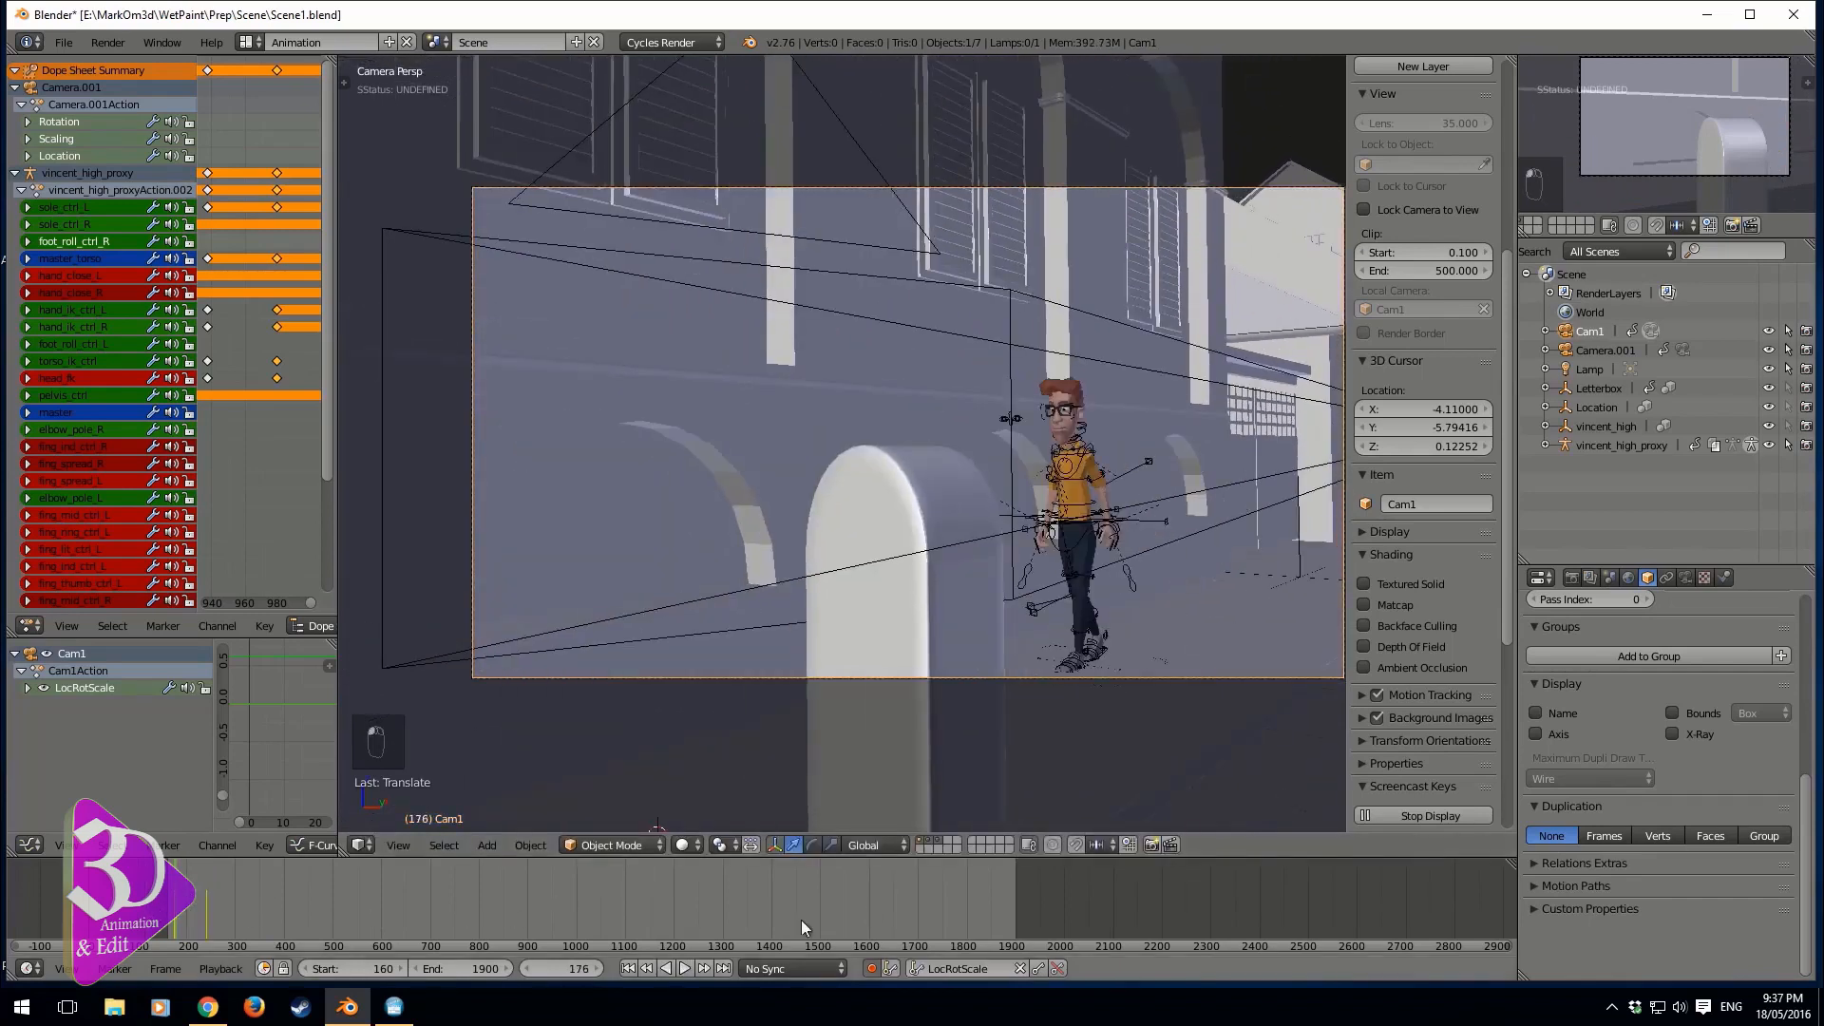
key(Down)
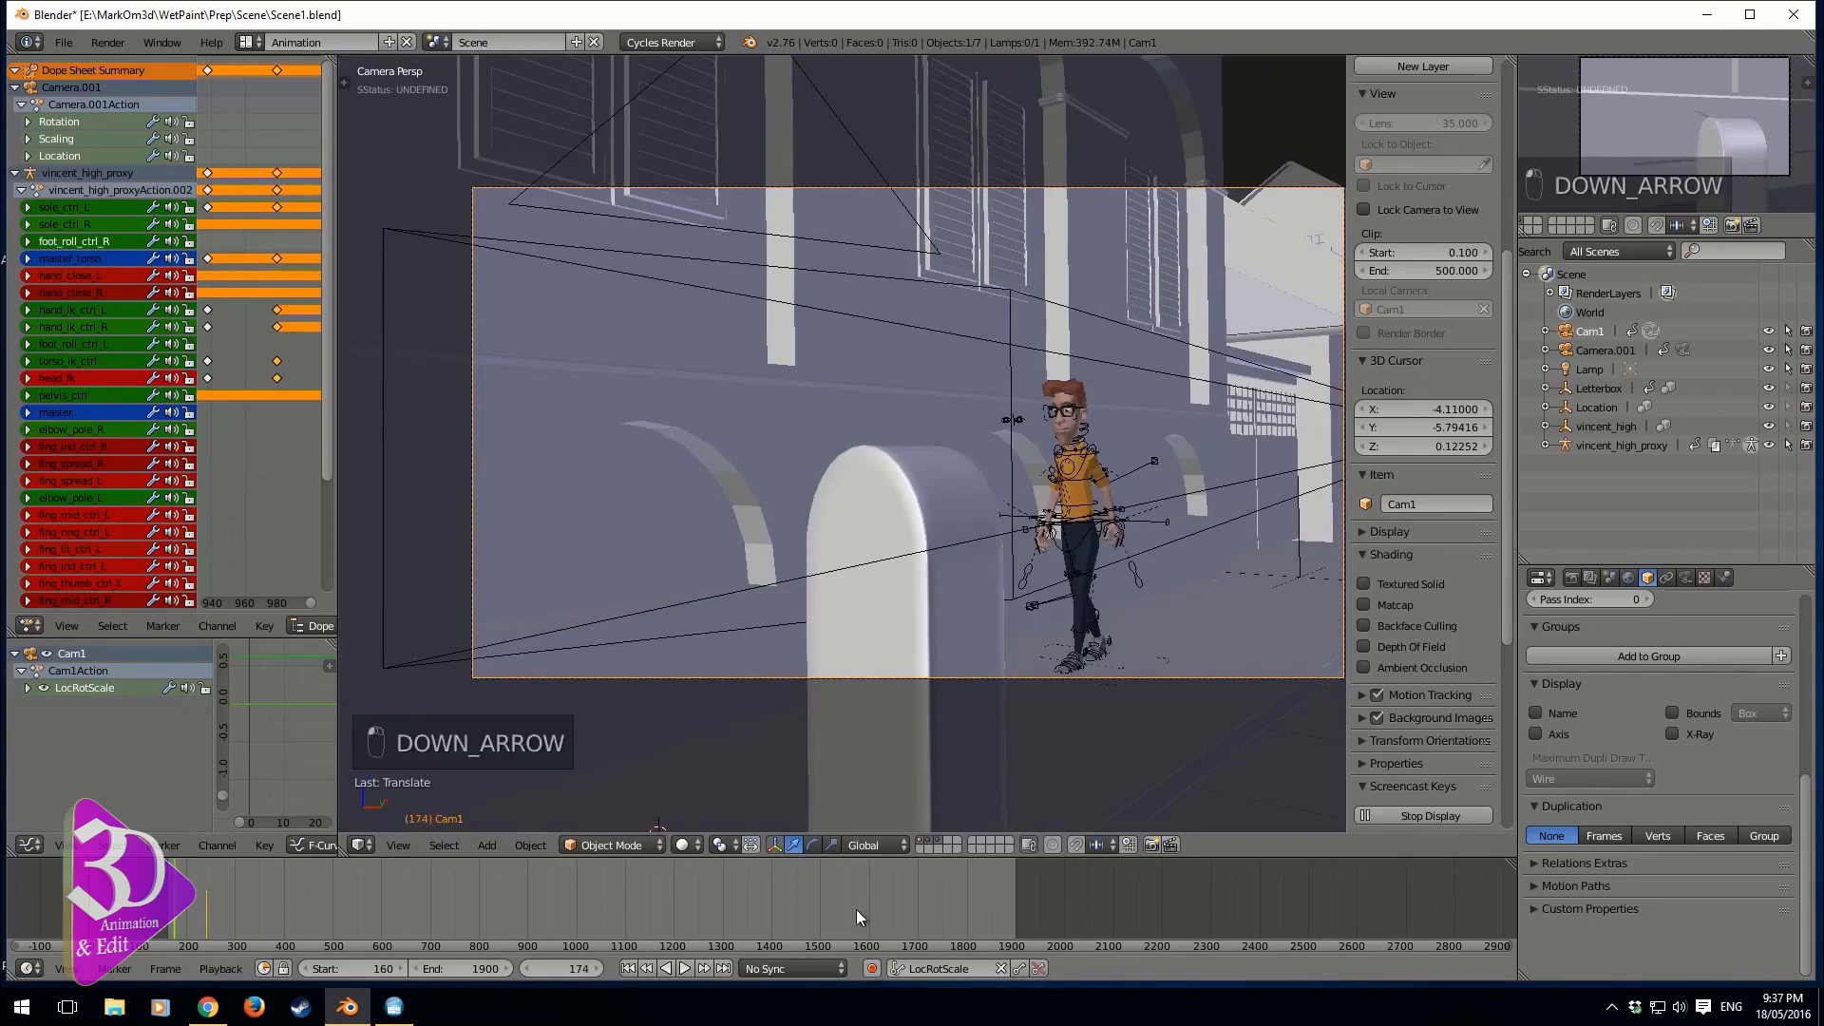
click(1044, 968)
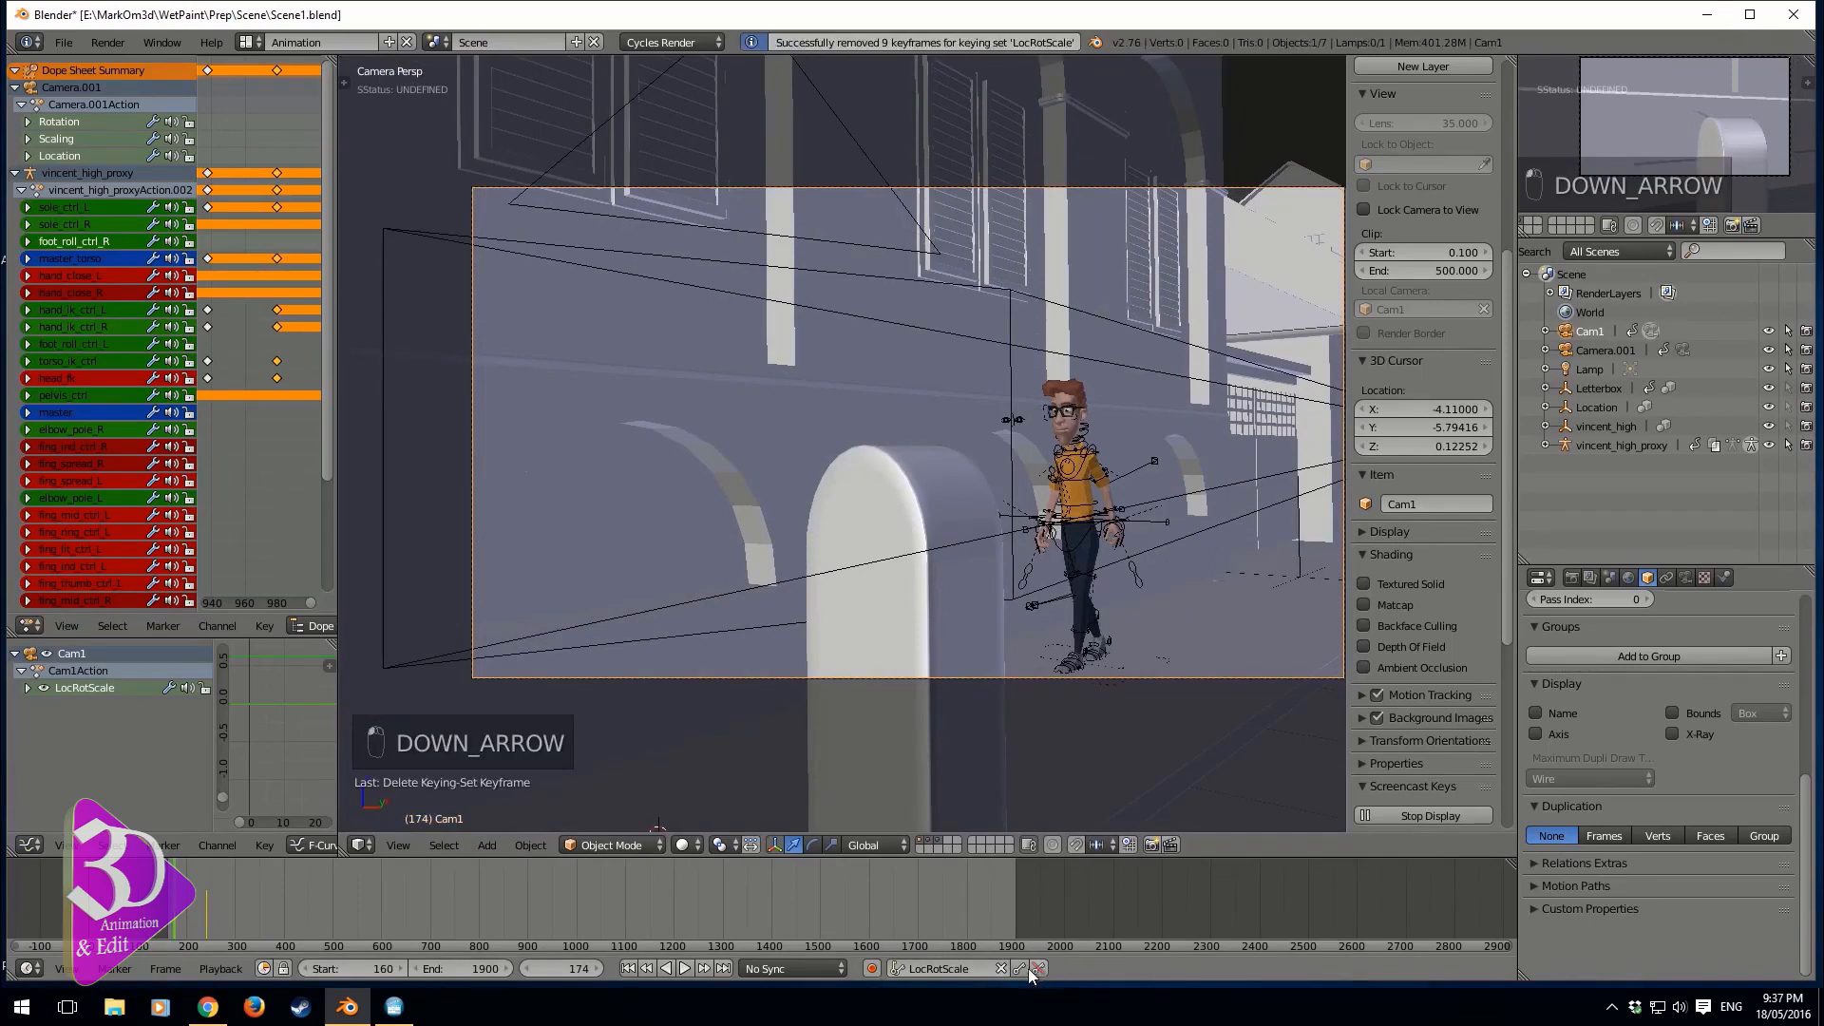
- Play and scrub the walk through Cam1 up to frame 244 to check the fixed framing
key(Up)
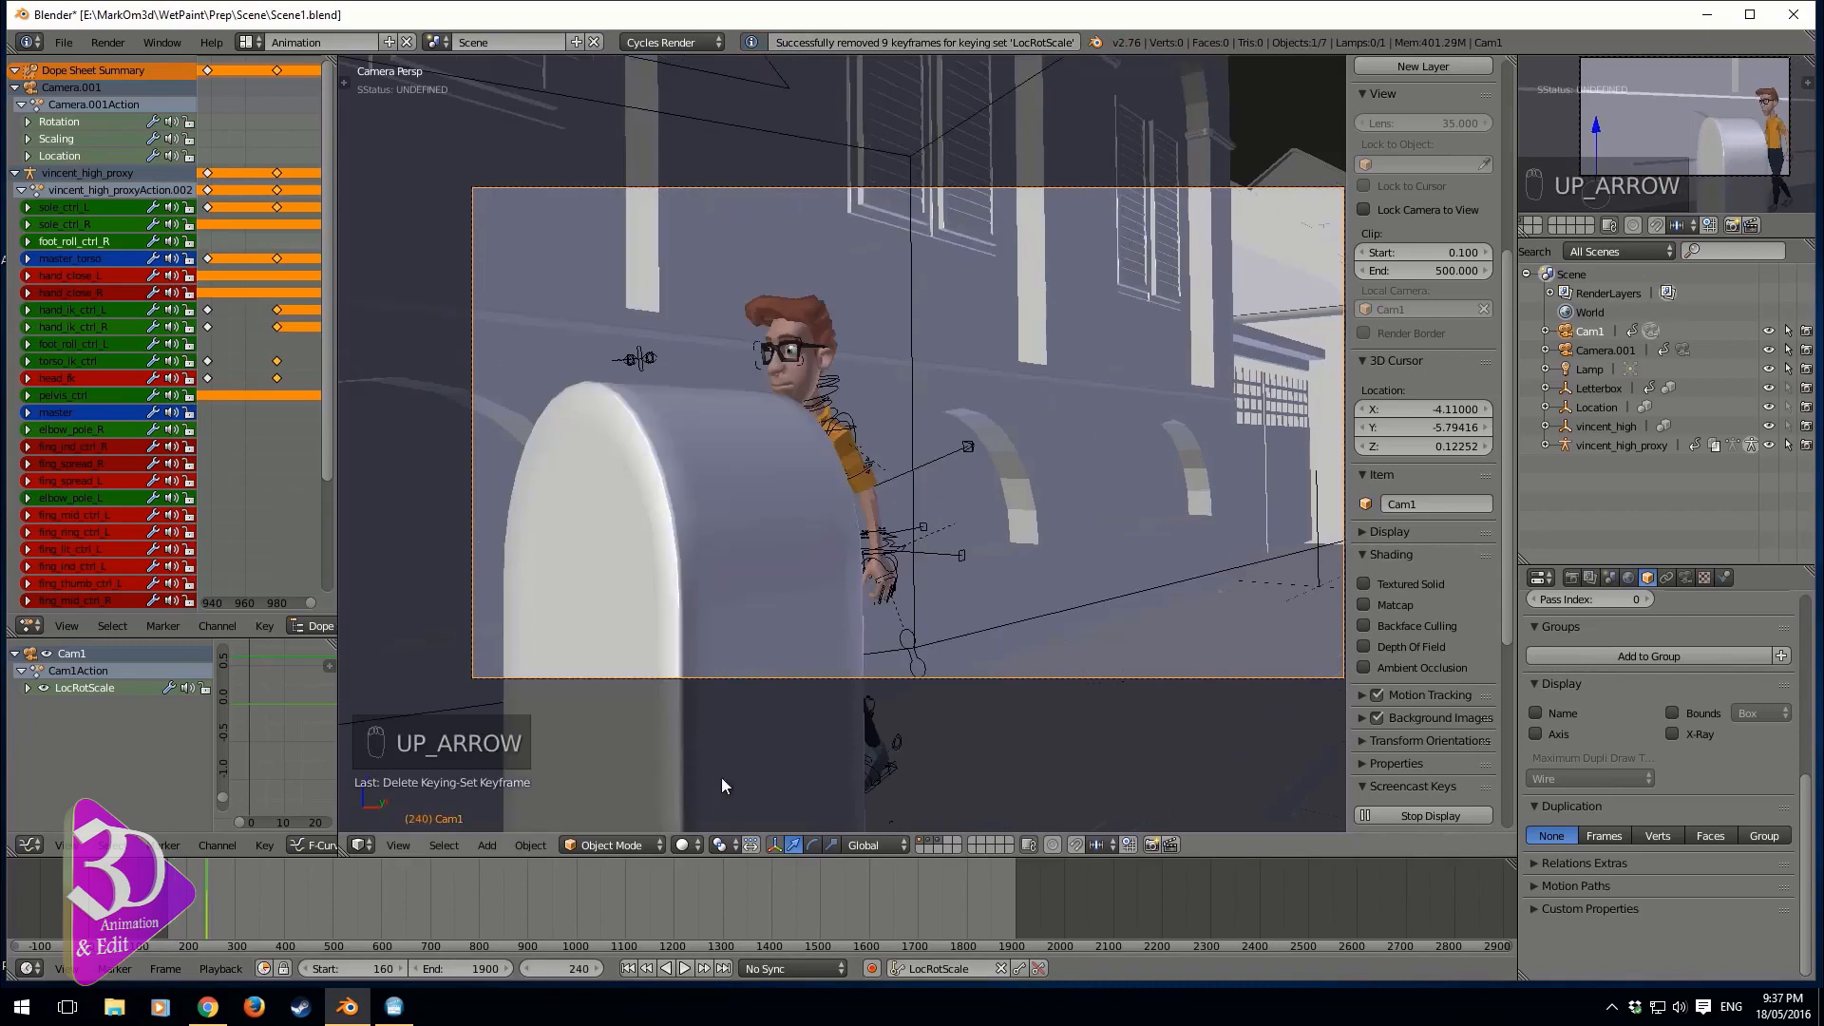
key(shift+alt+a)
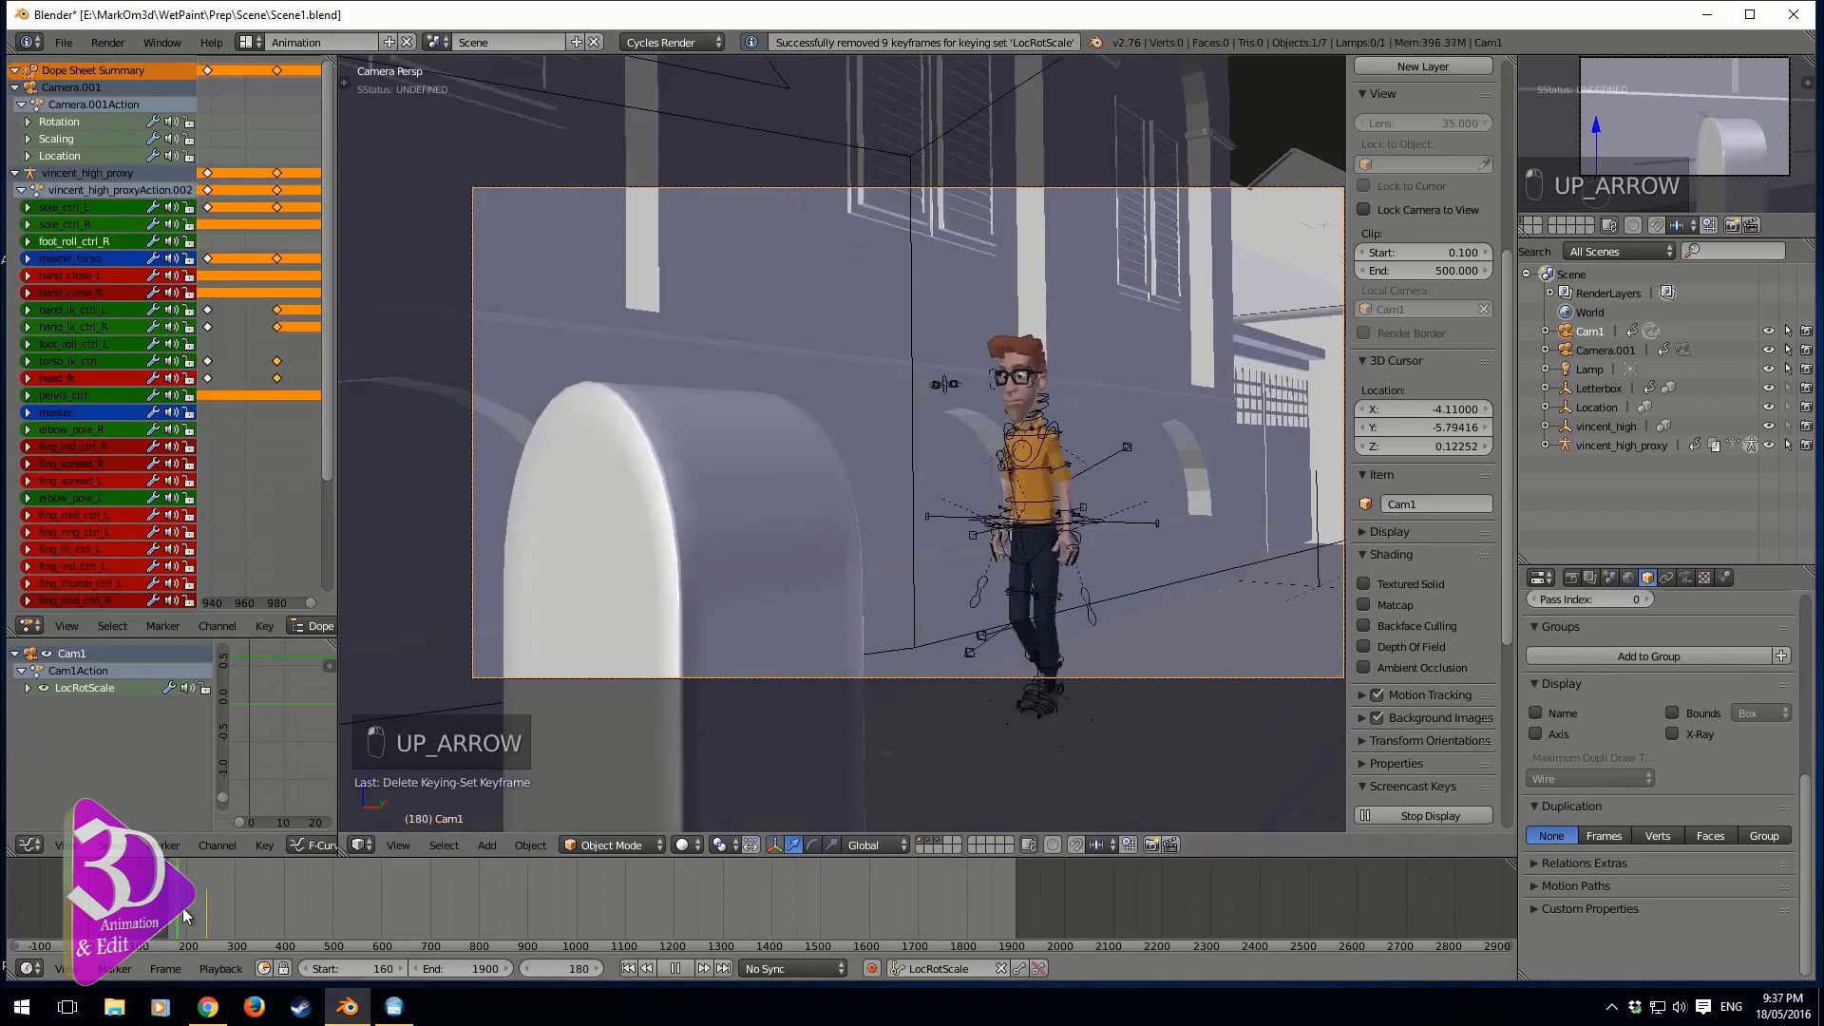
mouse_move(195, 917)
mouse_down()
mouse_move(230, 920)
mouse_move(173, 916)
mouse_move(209, 920)
mouse_up()
- Select Camera.001, add a timeline marker at frame 158 and bind the camera to it
right_click(819, 665)
key(ctrl+KP_0)
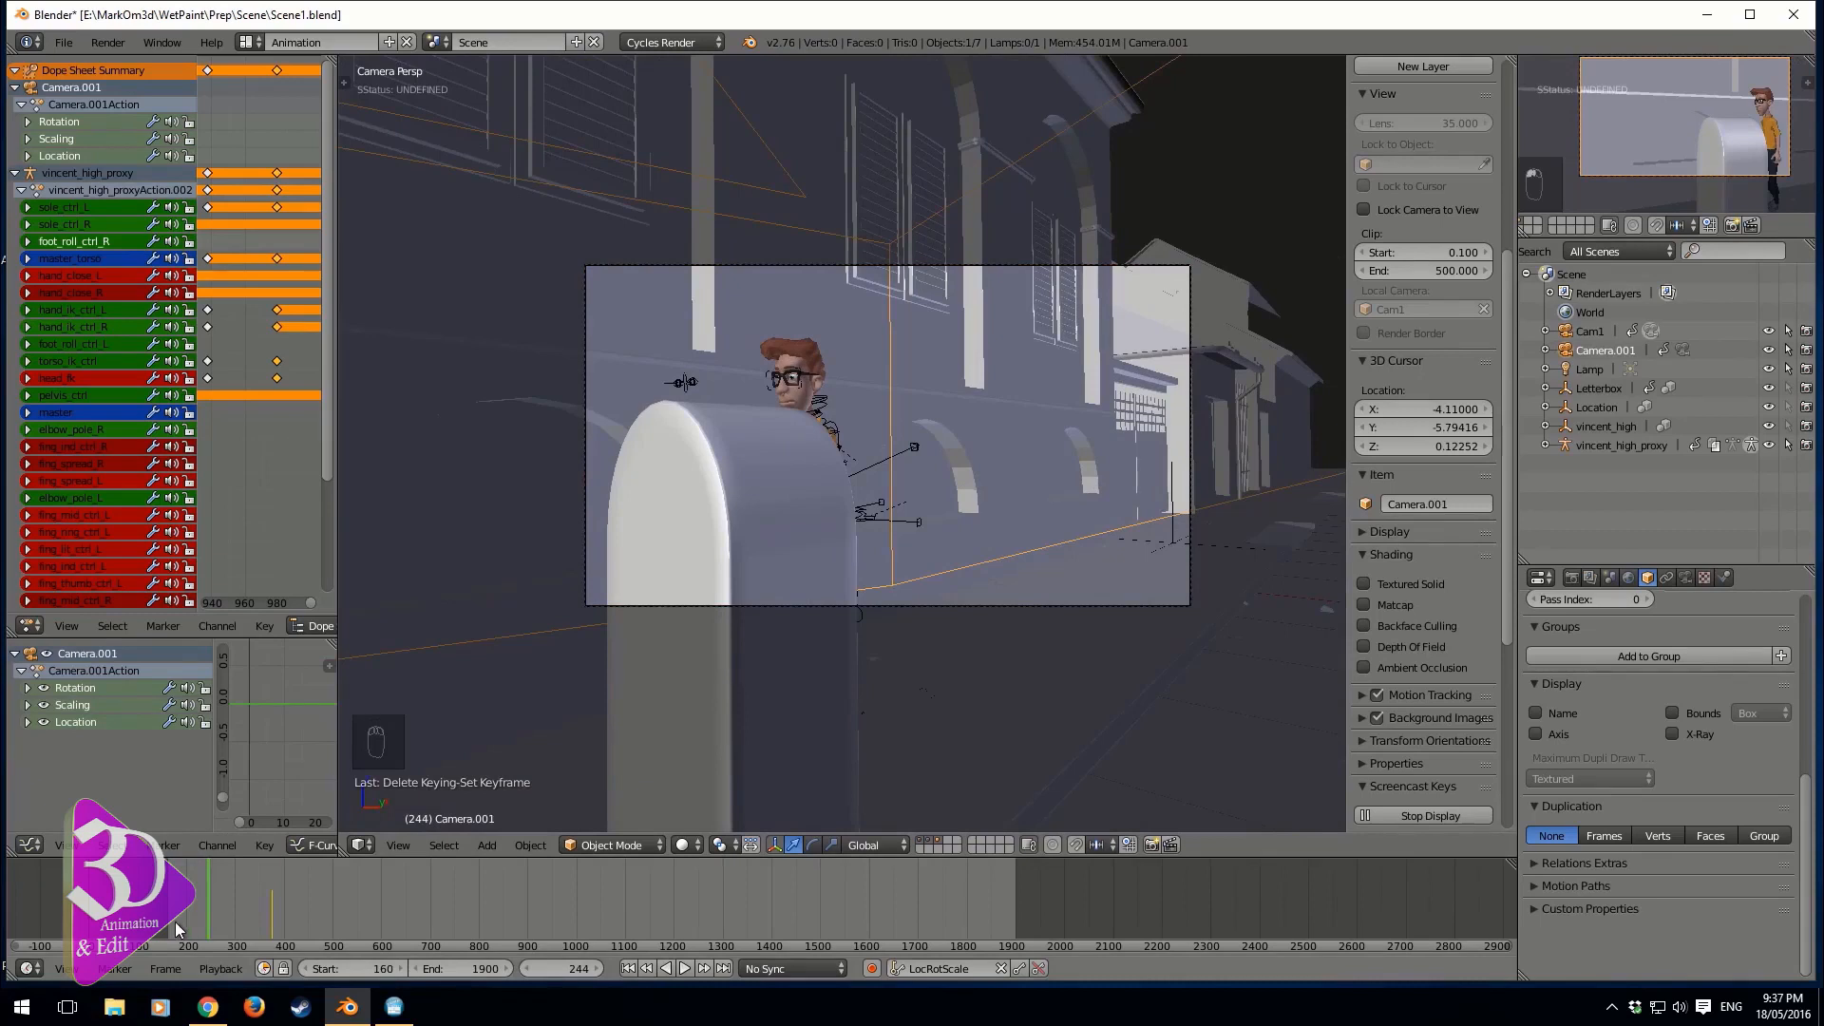
key(shift+alt+a)
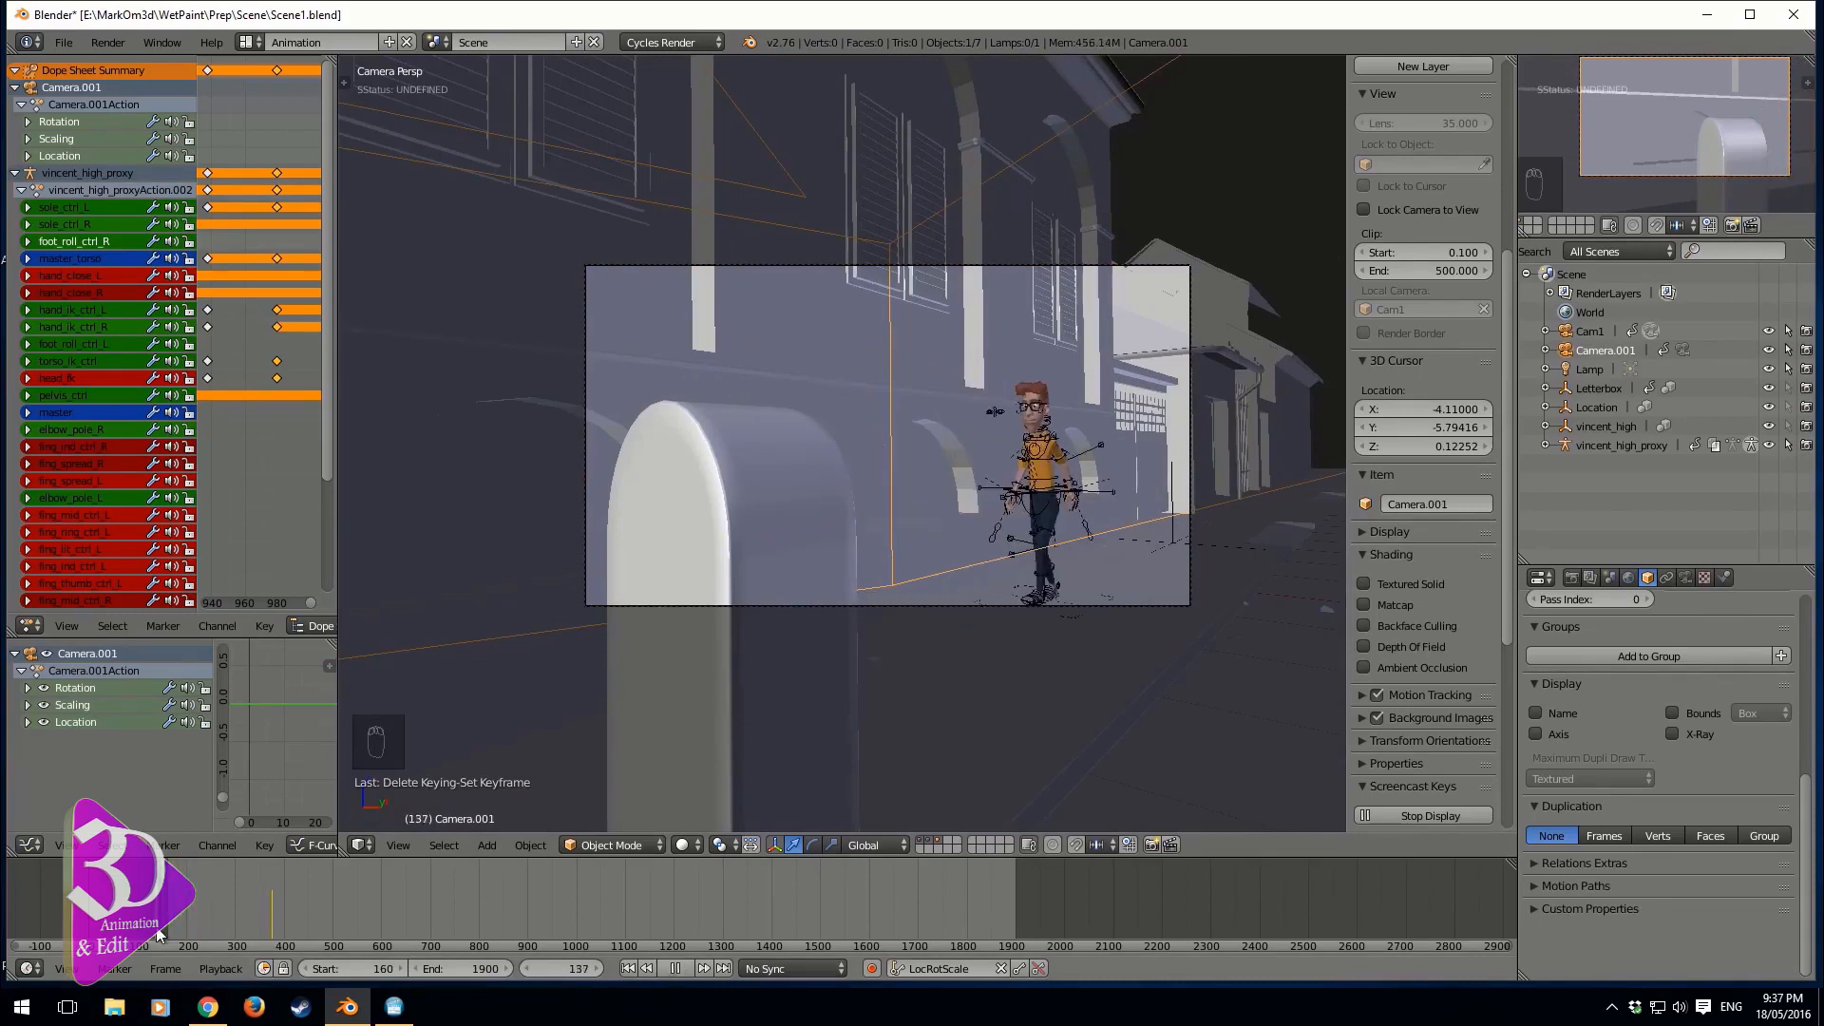
key(alt+a)
mouse_move(171, 926)
mouse_down()
mouse_move(202, 916)
mouse_move(168, 922)
mouse_up()
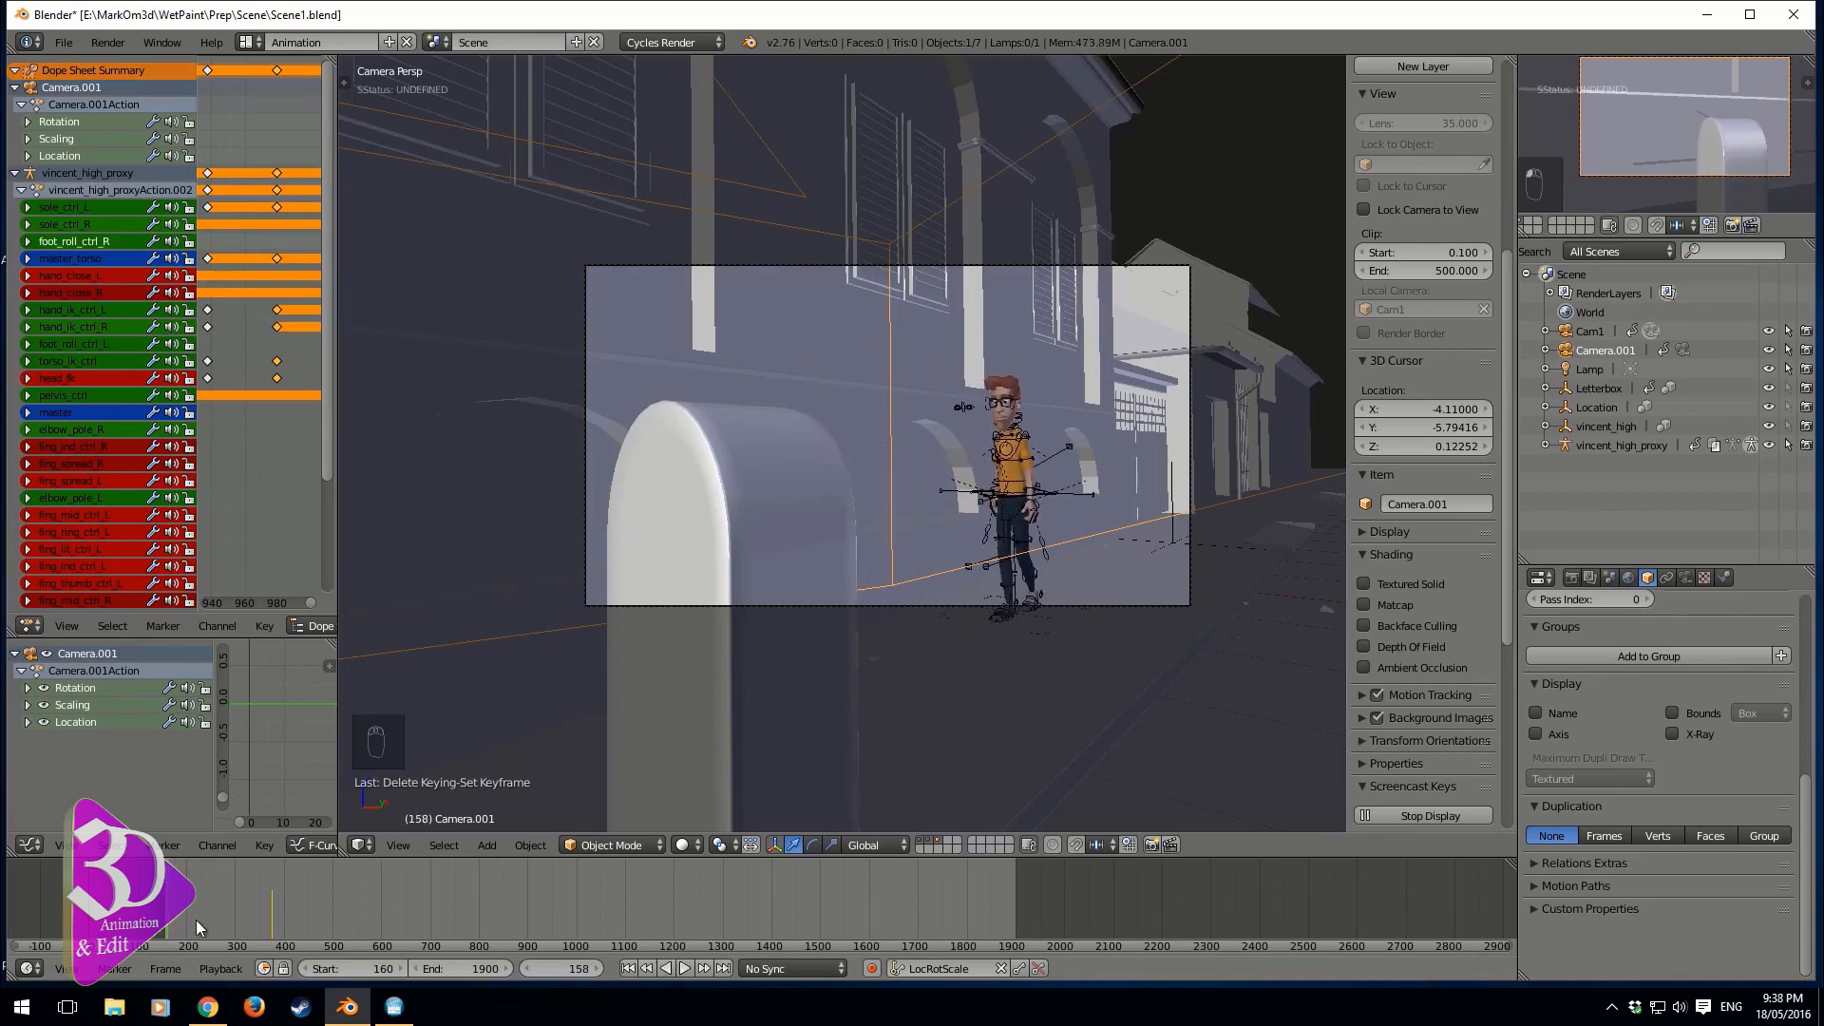
key(m)
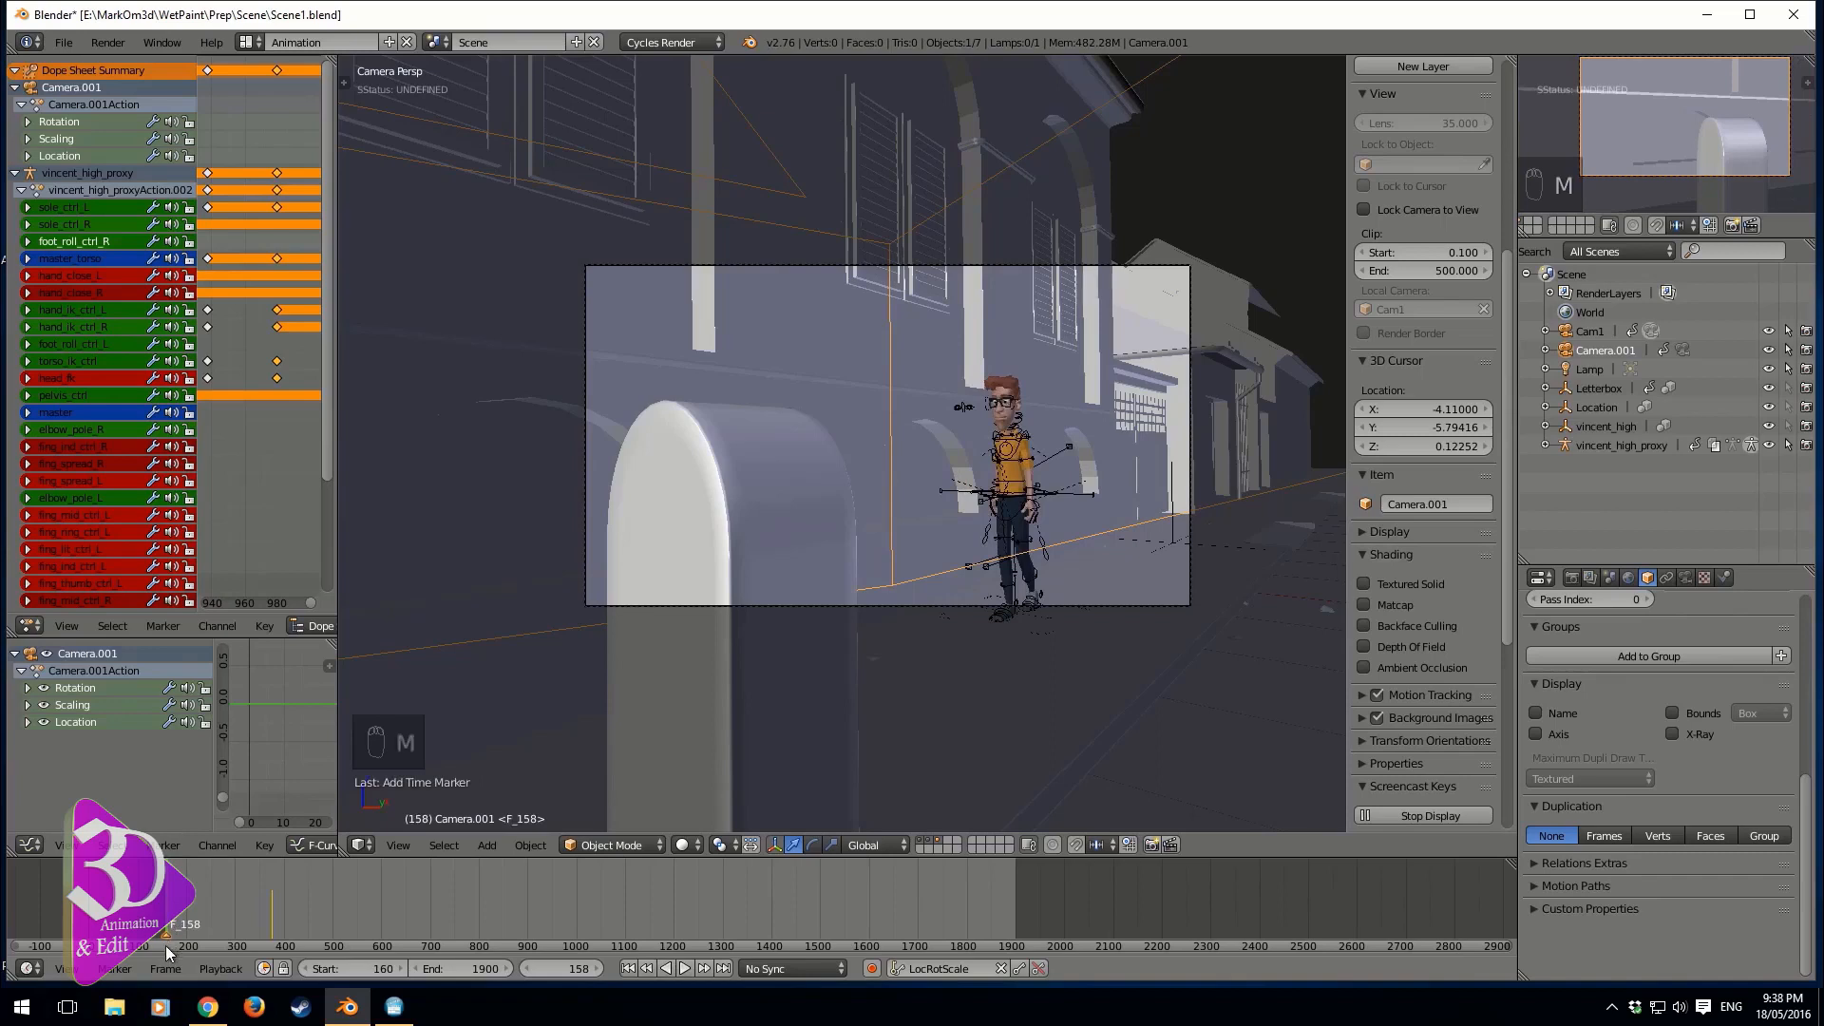
key(ctrl+b)
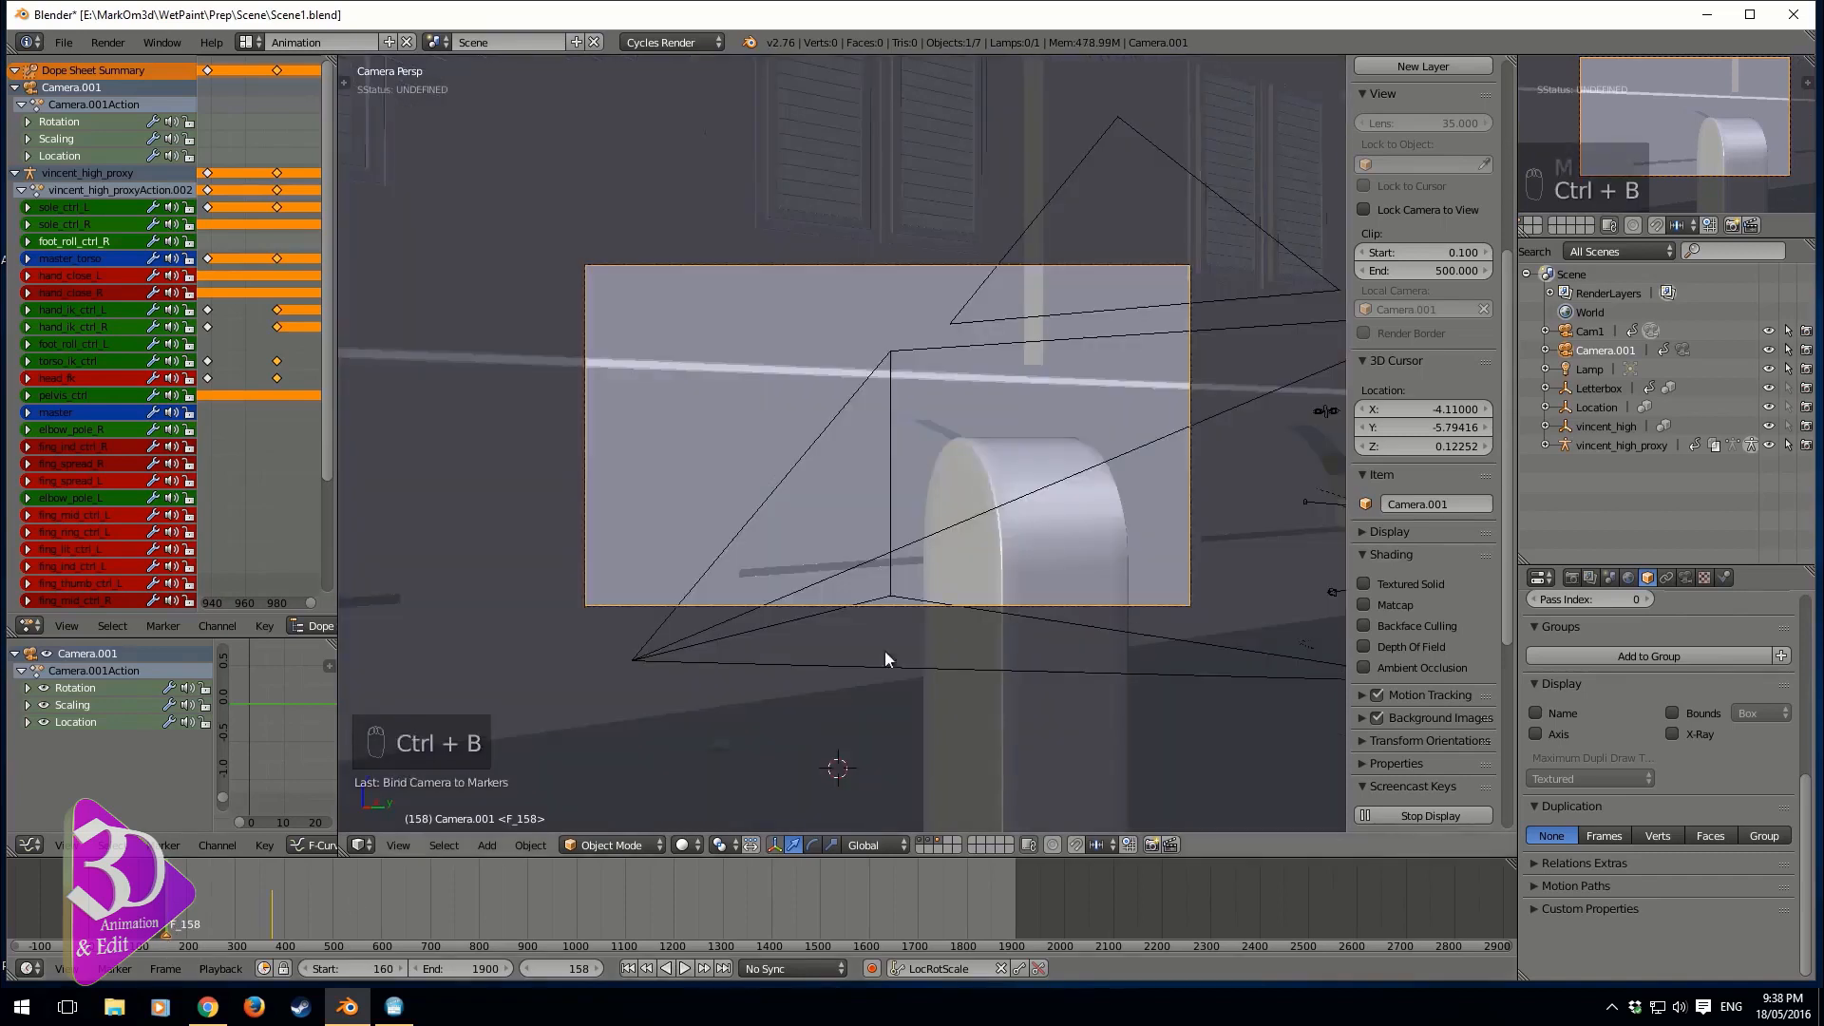
right_click(956, 524)
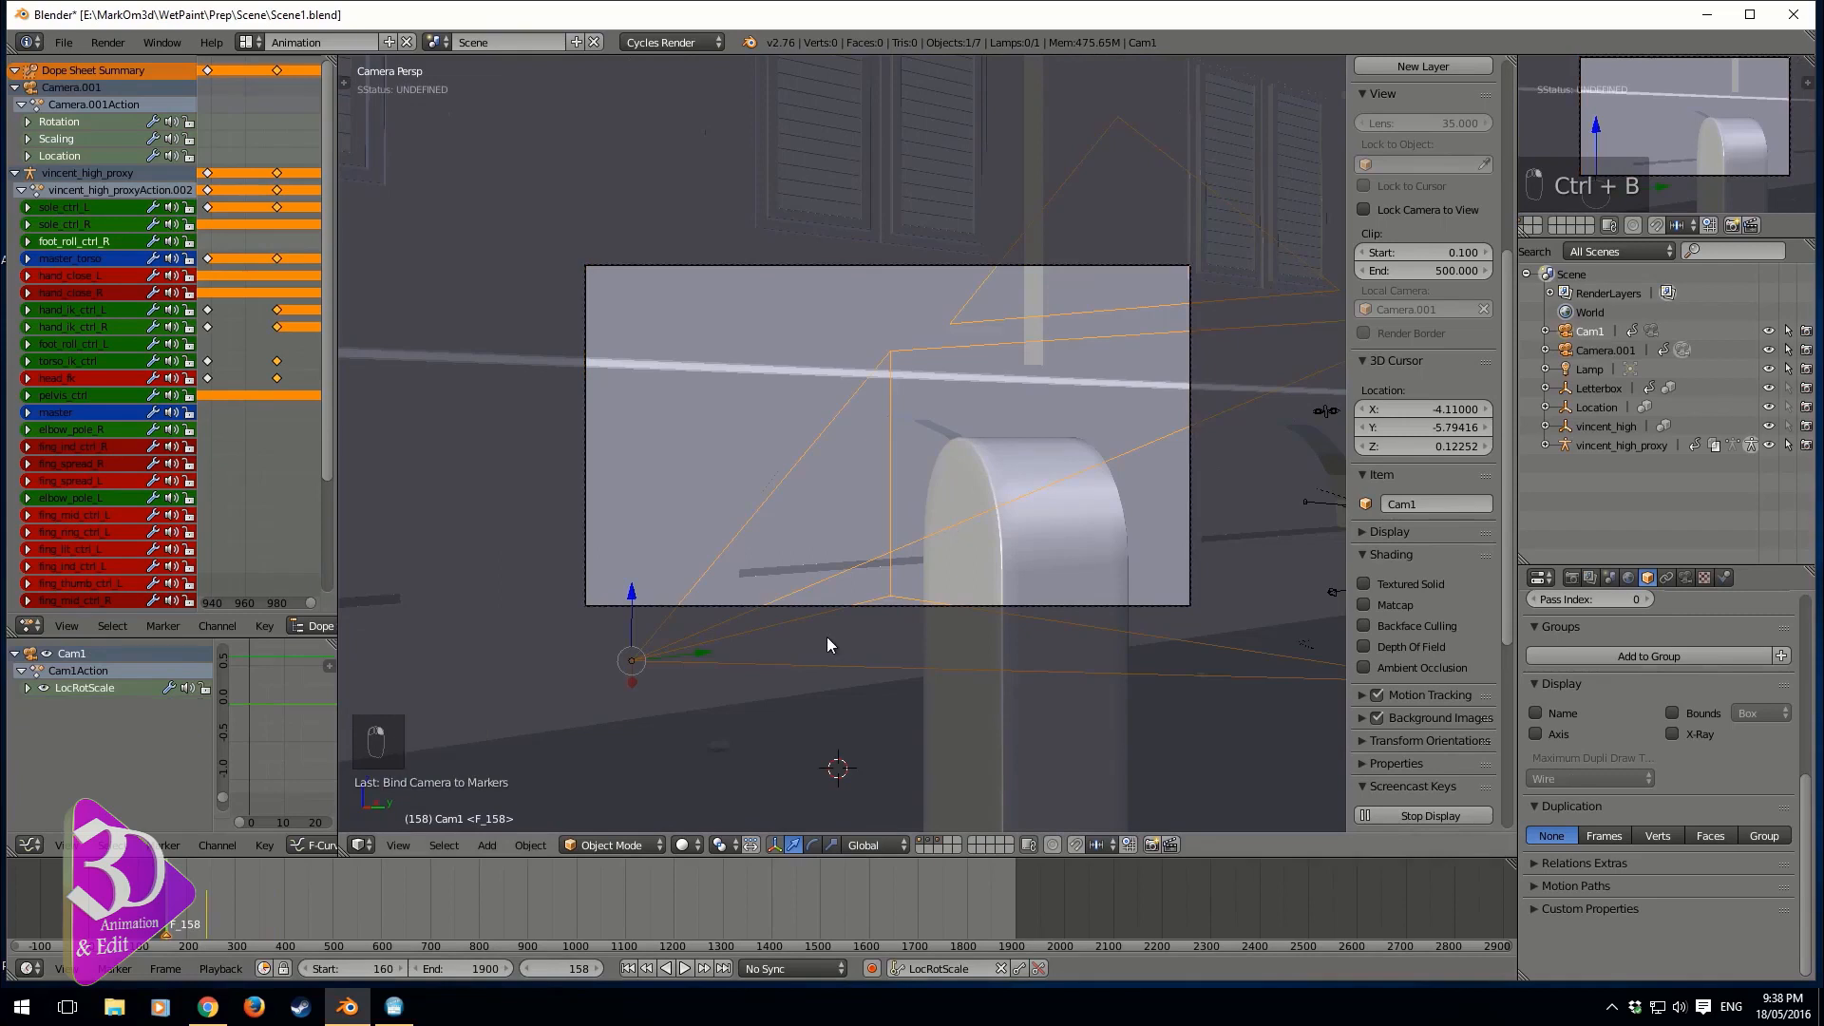
key(ctrl+b)
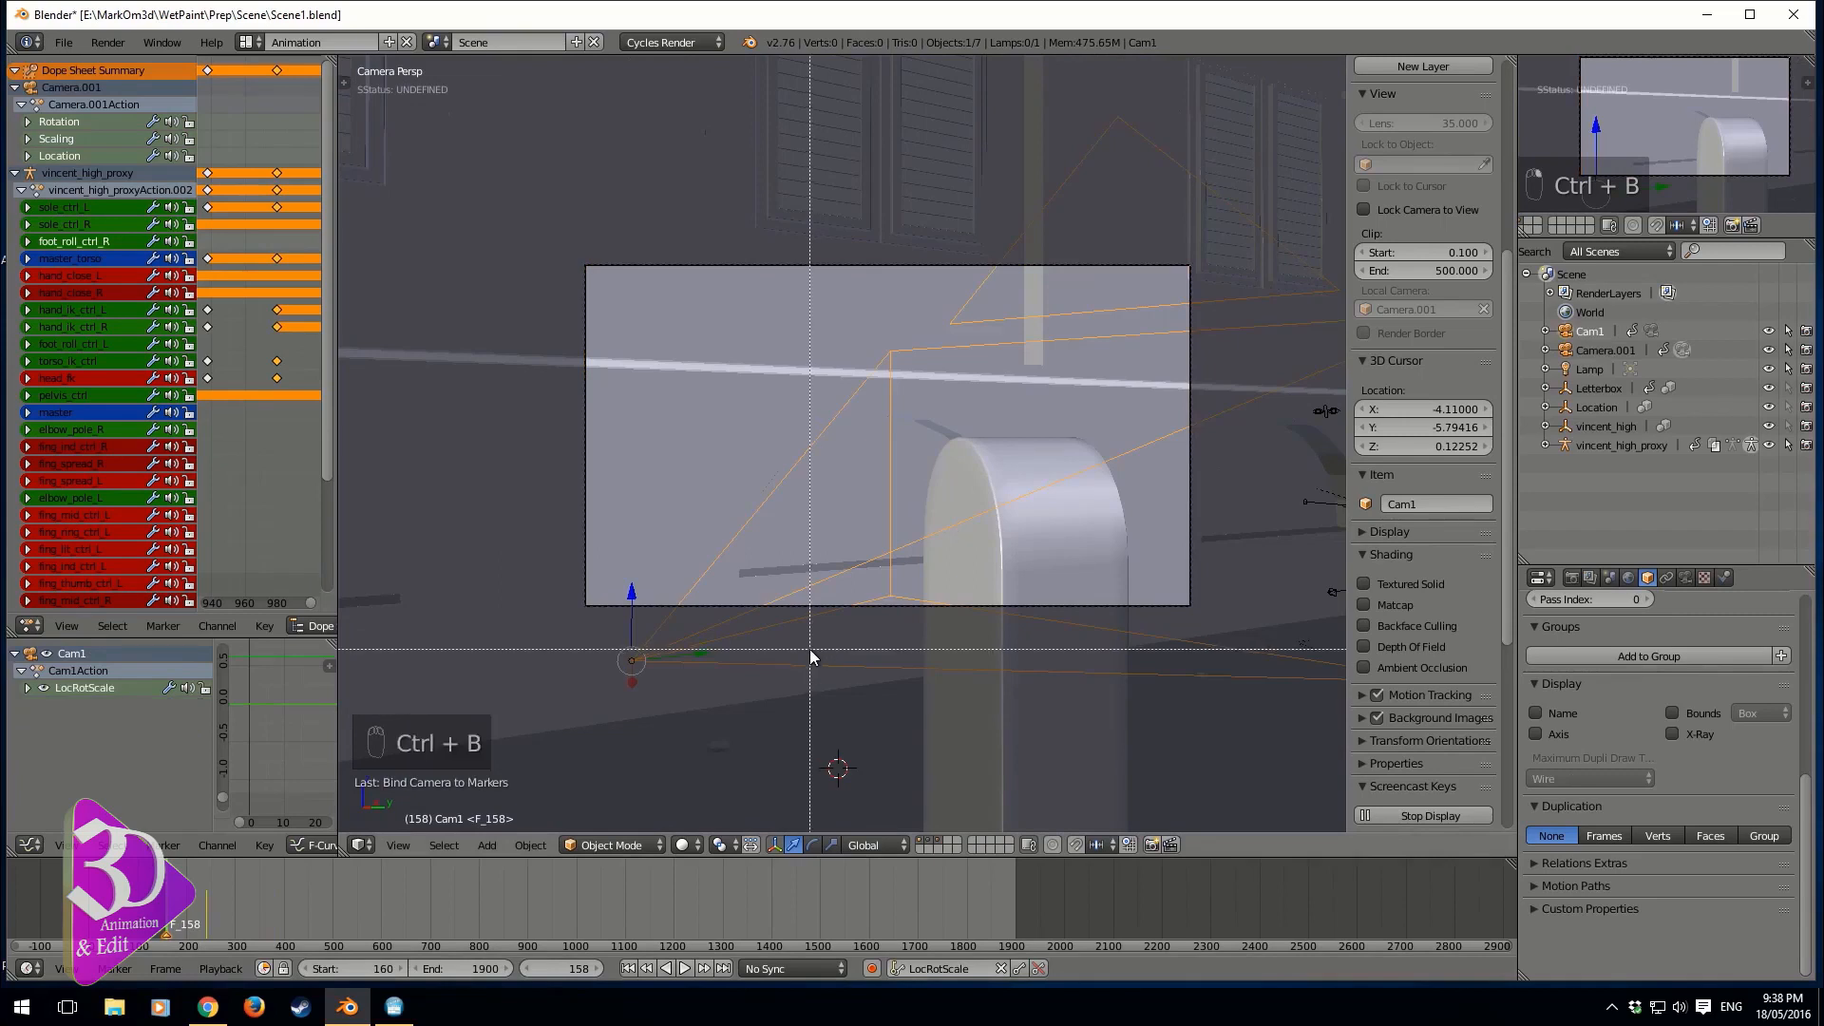
right_click(655, 604)
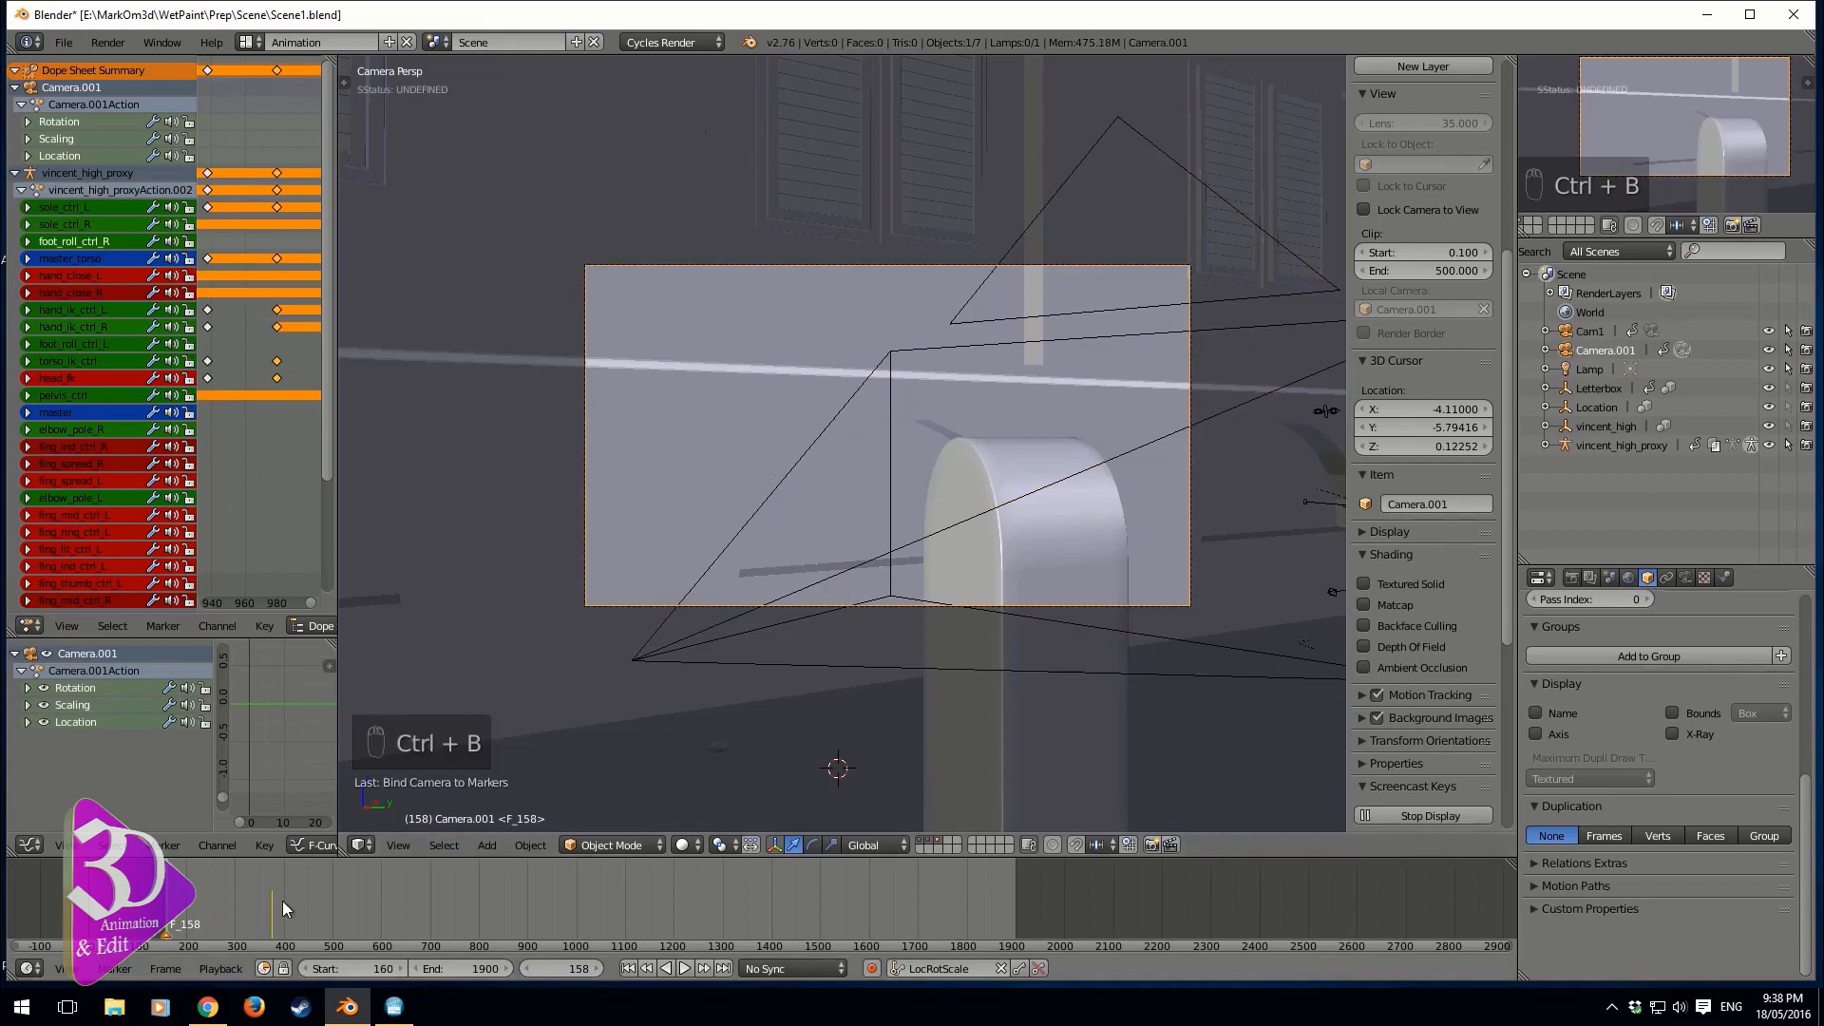
- Play the shot to frame 221 and bind Cam1 to the frame 158 marker
key(alt+a)
key(alt+a)
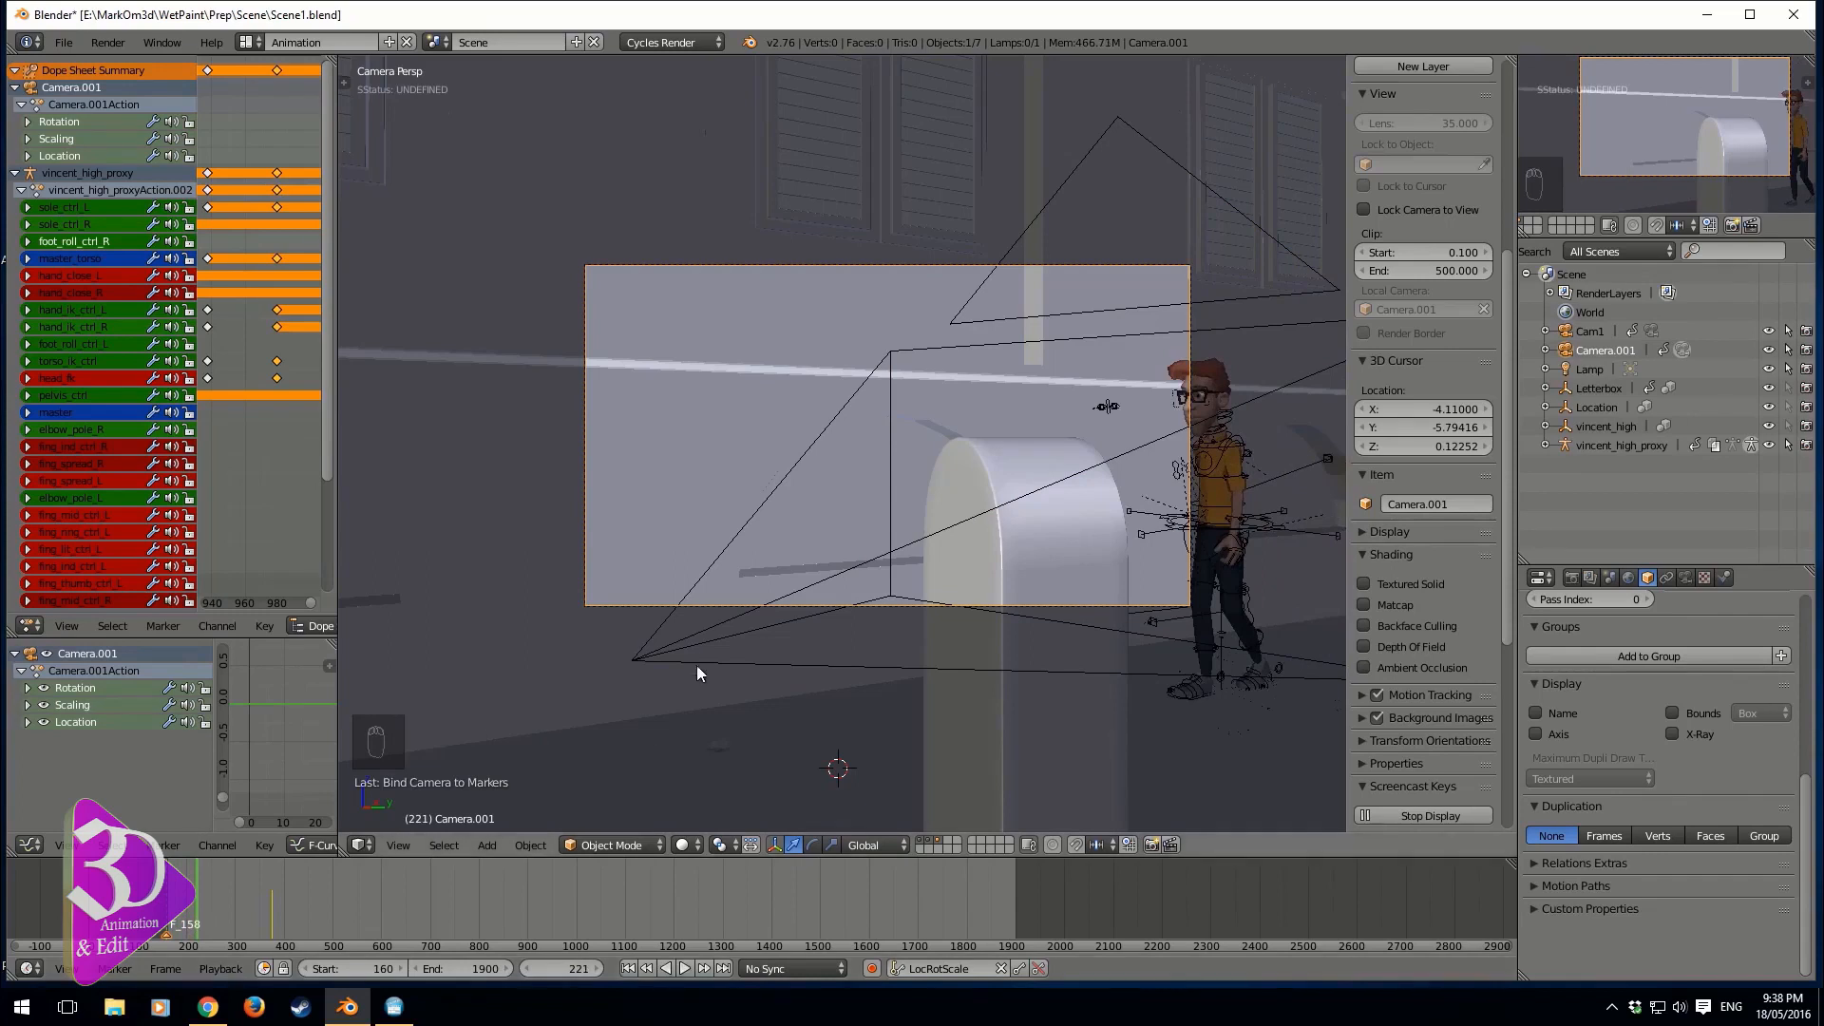
right_click(699, 662)
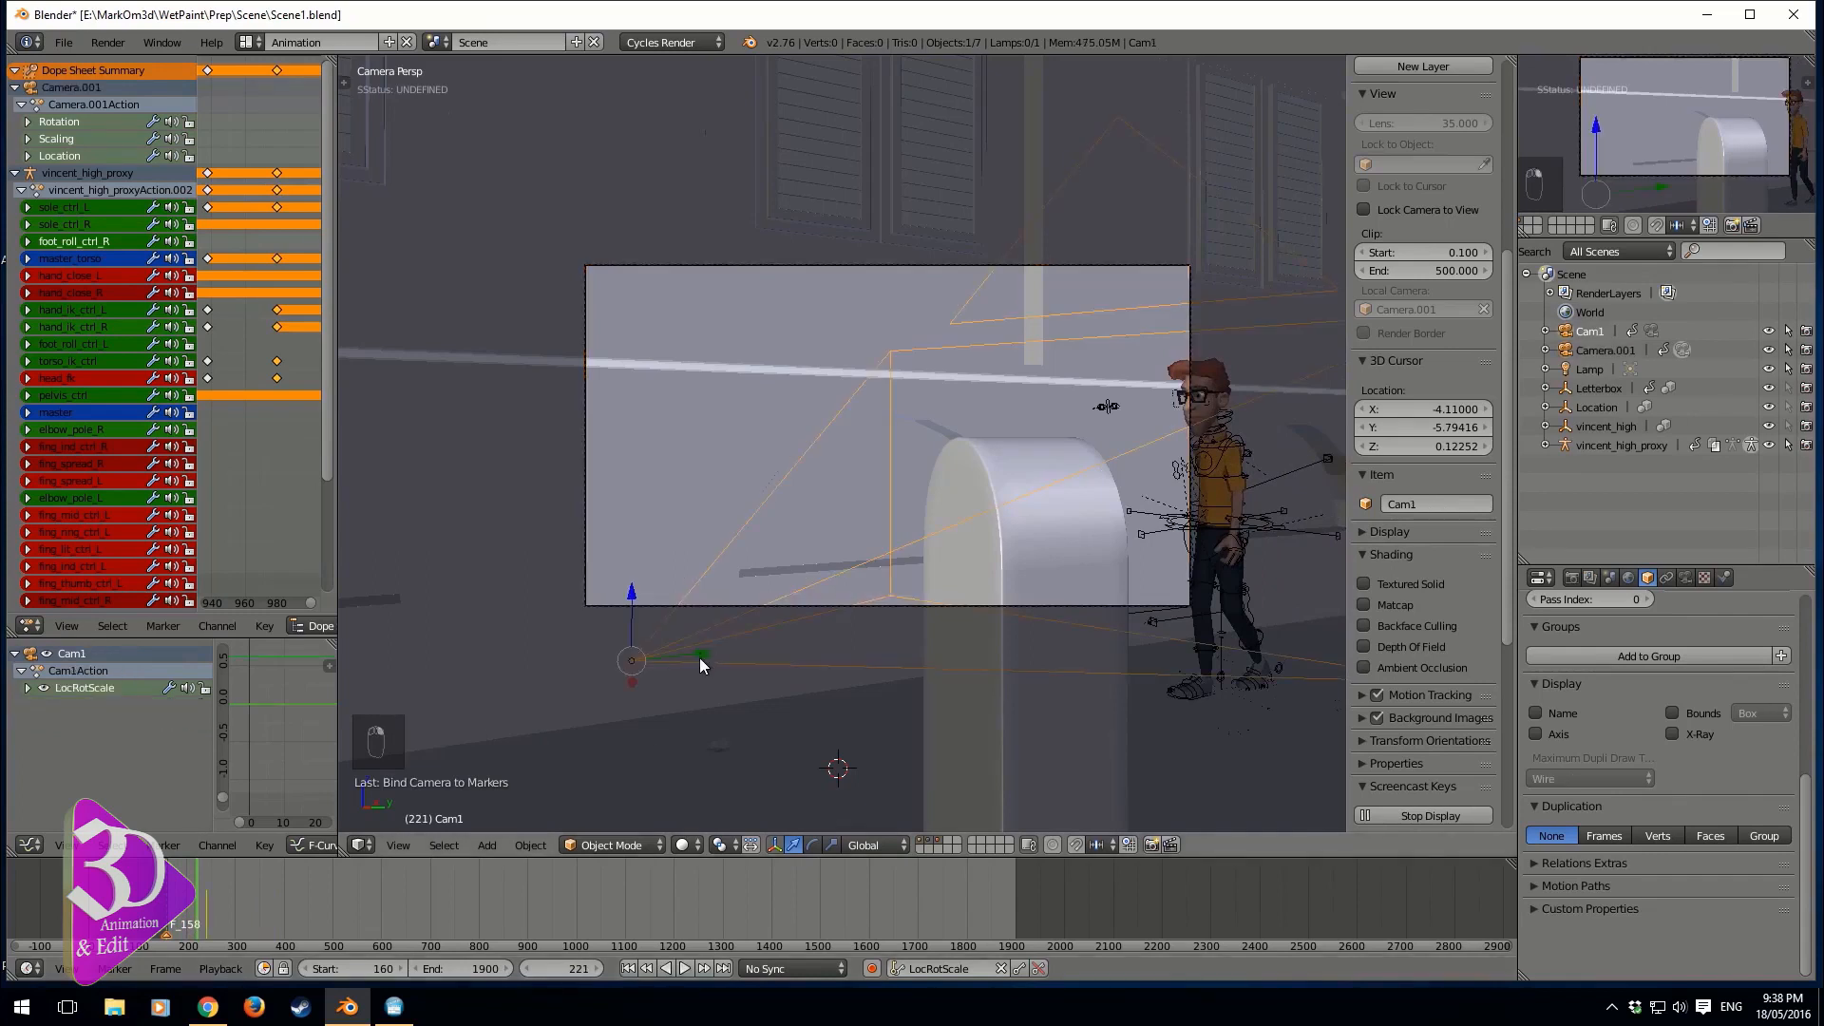
key(ctrl+b)
key(ctrl+b)
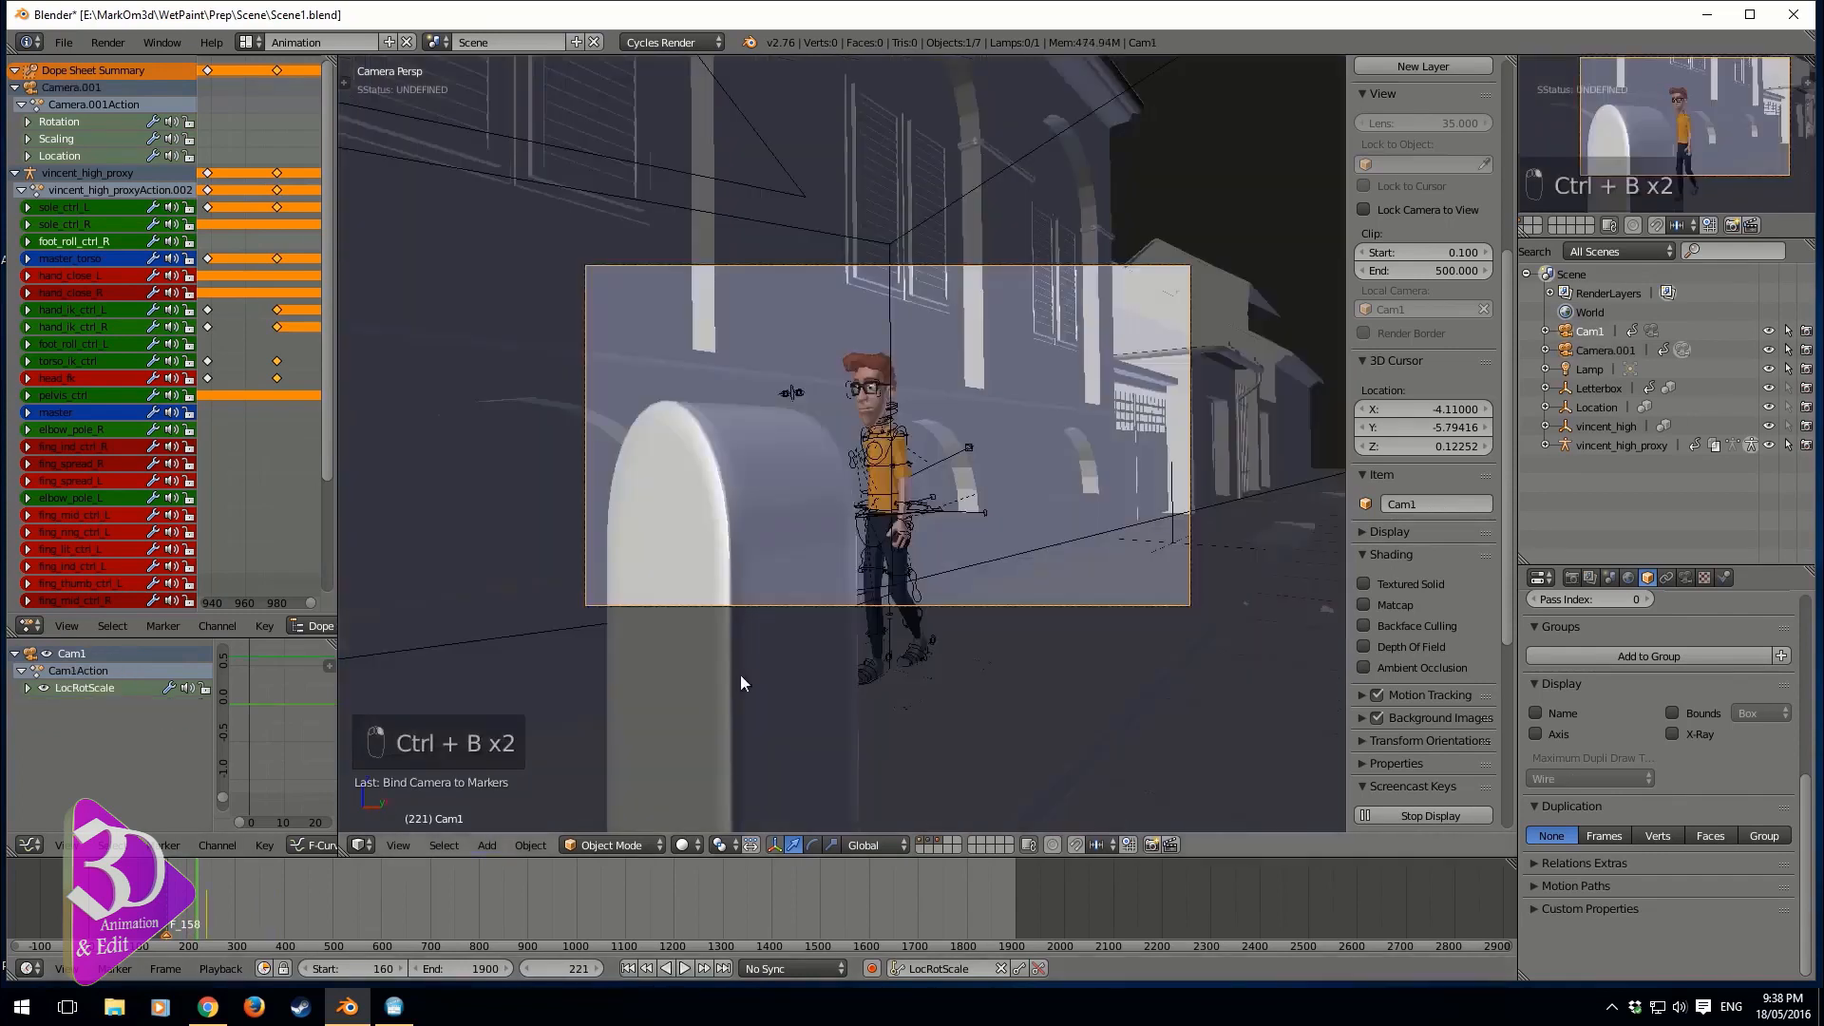
- Play the shot through Cam1 and step frame by frame to frame 240, examining the character's position behind the letterbox
key(alt+a)
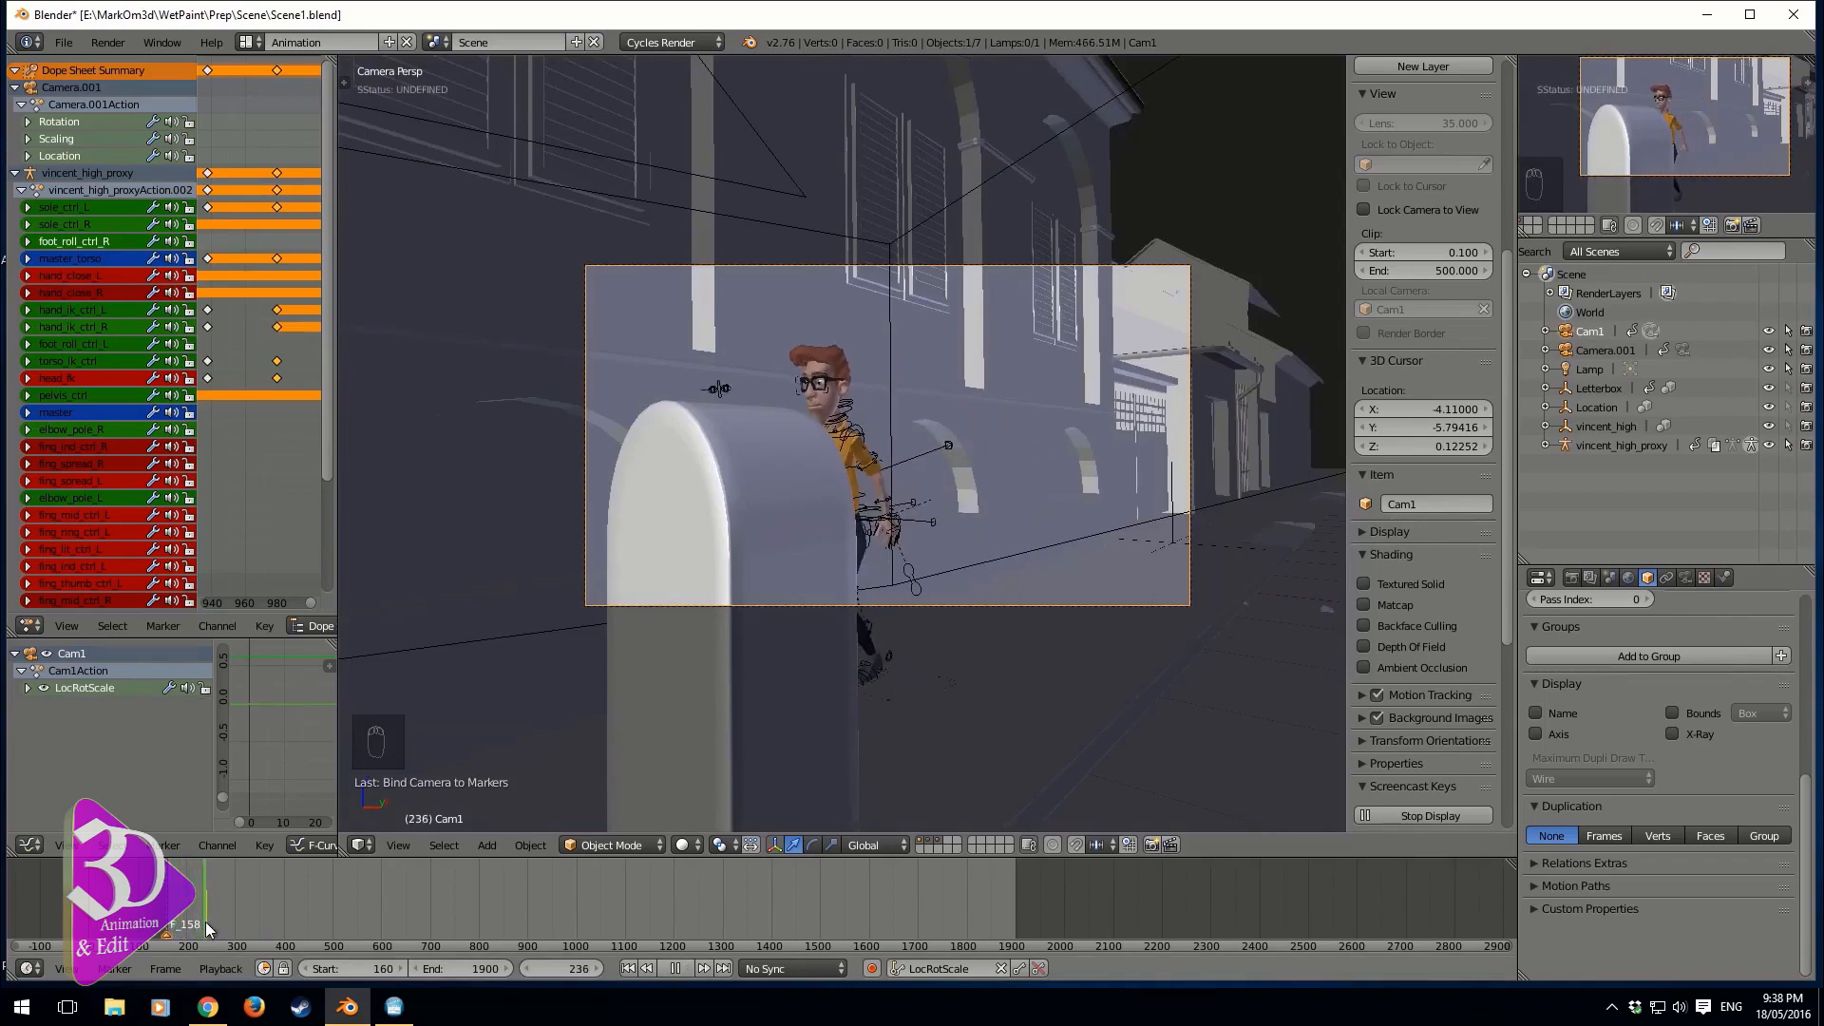
key(alt+a)
key(Right)
key(Right)
key(Right)
key(Right)
key(Right)
key(Right)
key(Right)
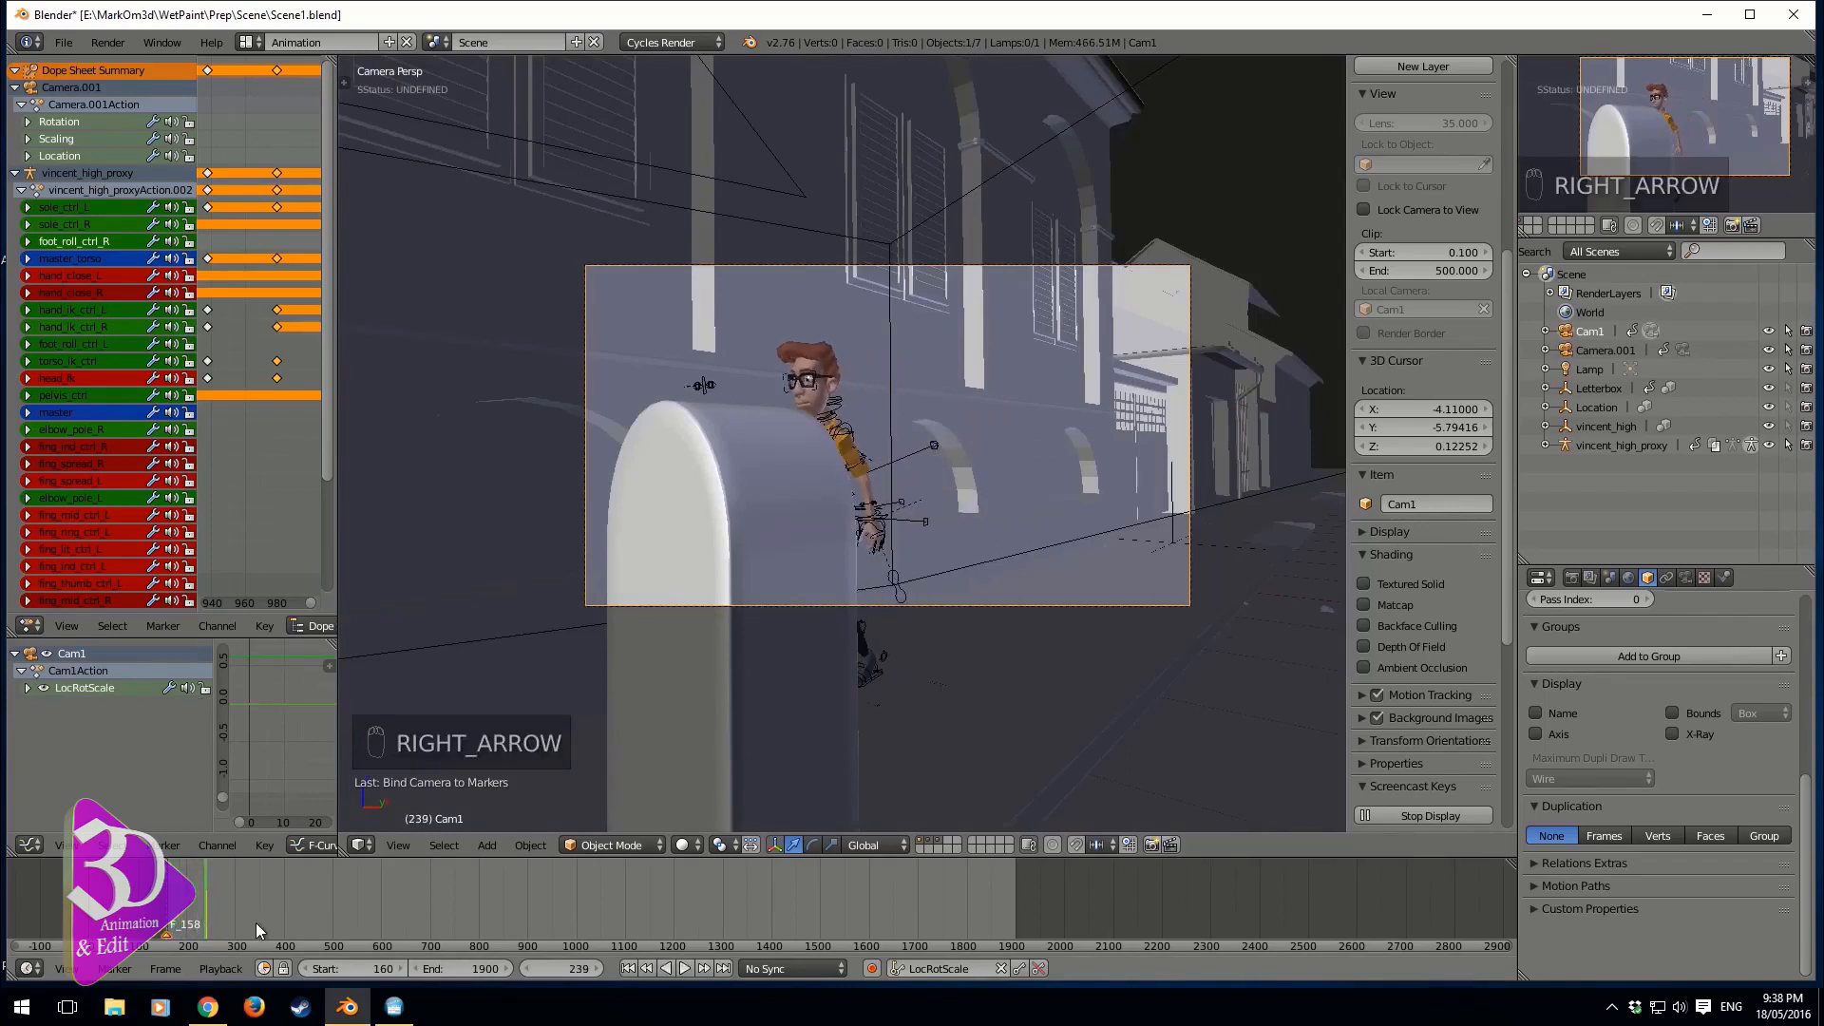
key(Left)
key(Left)
key(Left)
key(Left)
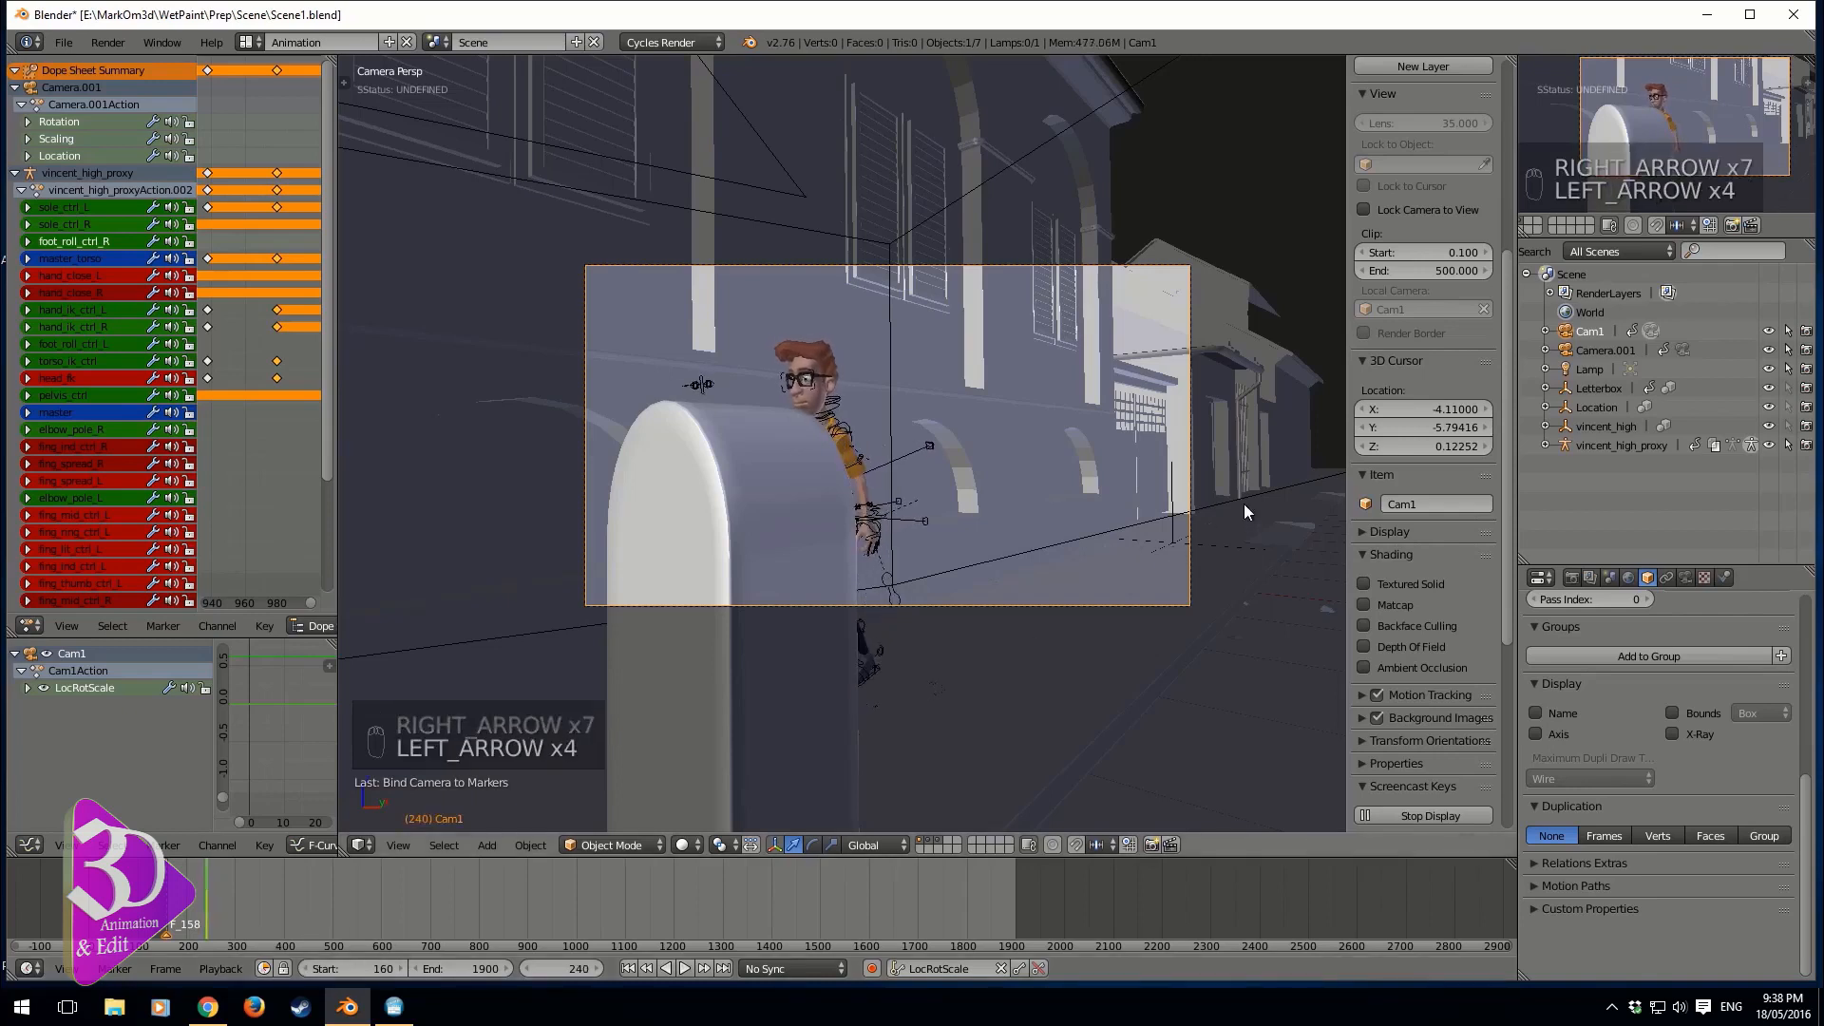
- Add a timeline marker at frame 240 and try to rename it CAM2
key(m)
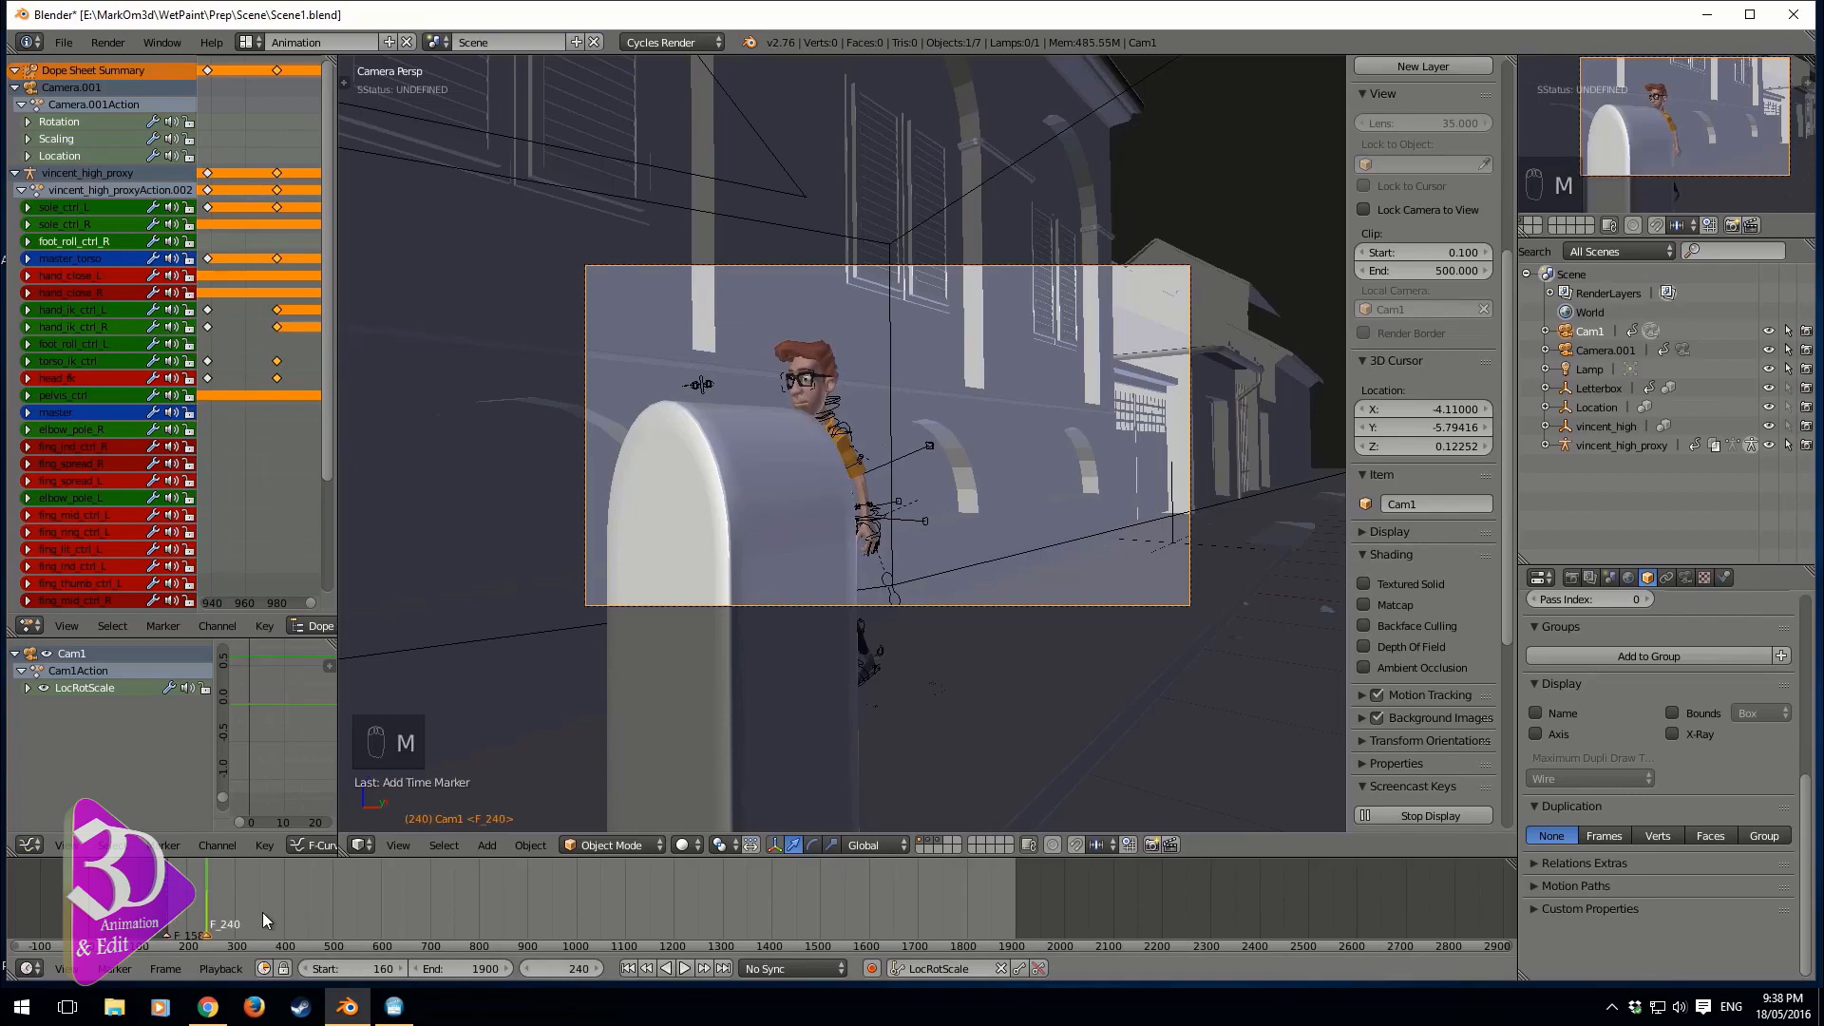
key(ctrl+m)
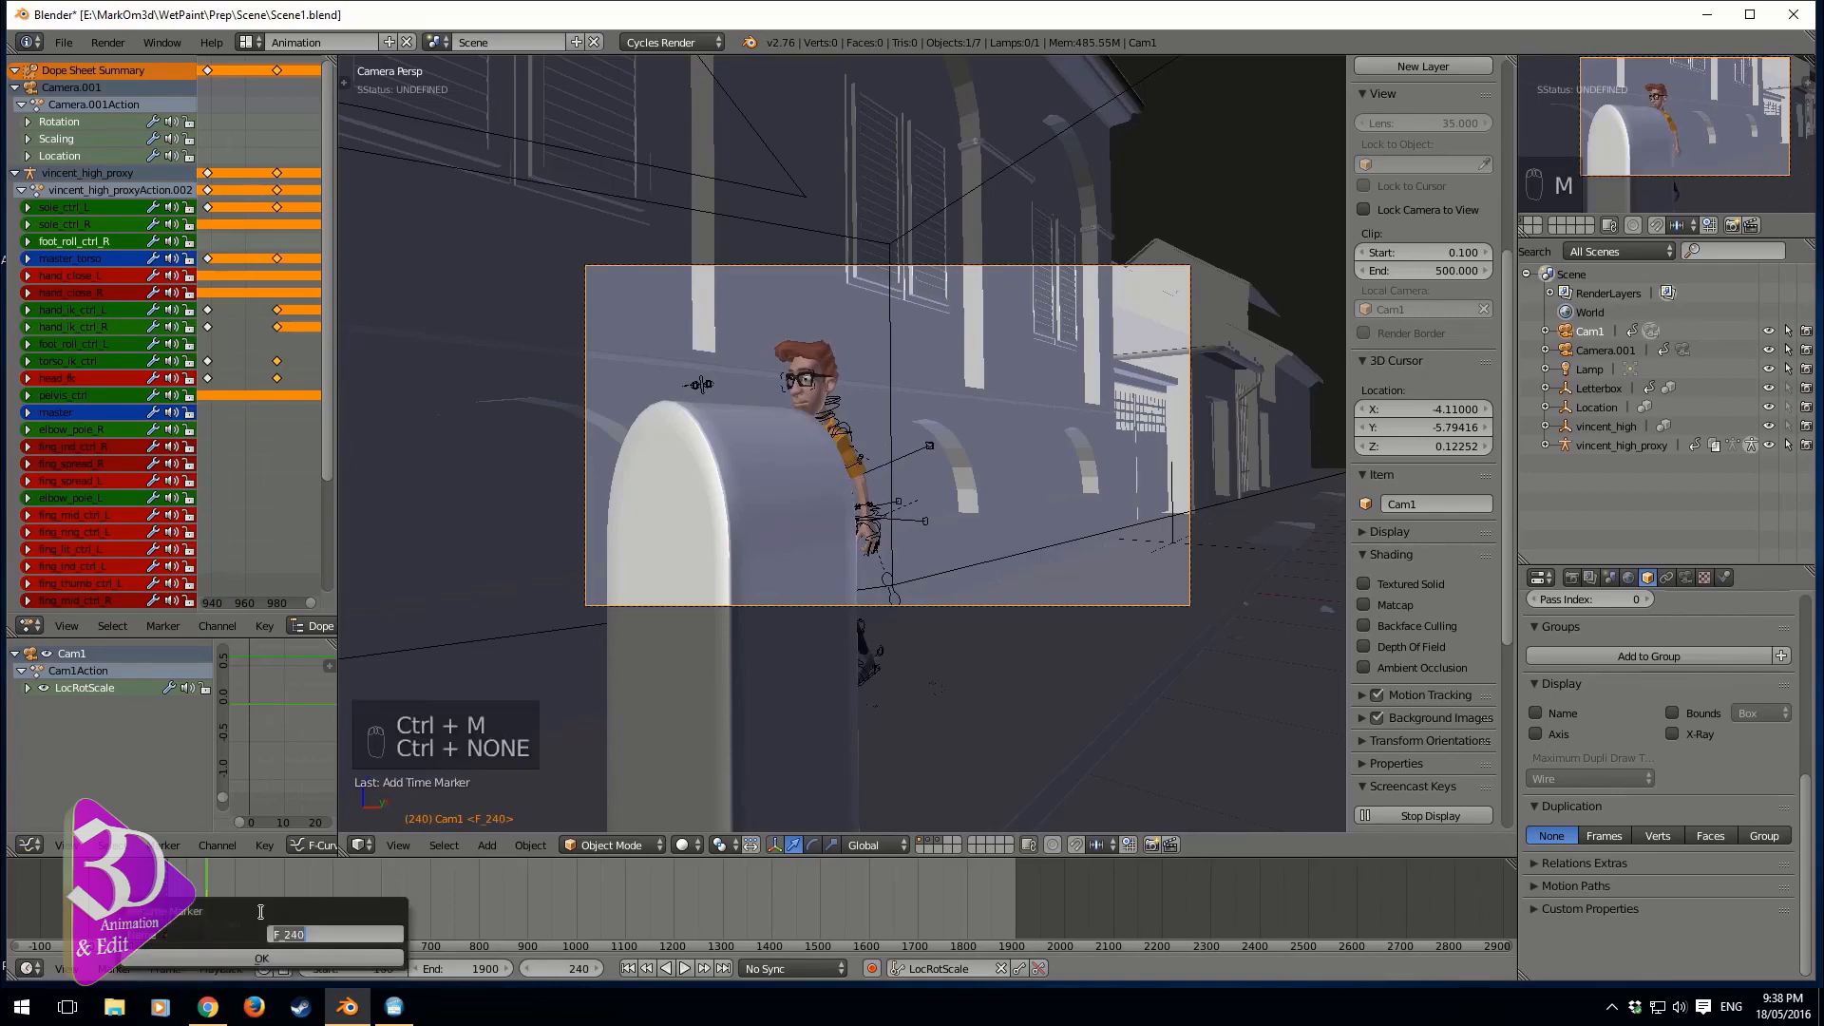
text(CAM1)
key(BackSpace)
key(BackSpace)
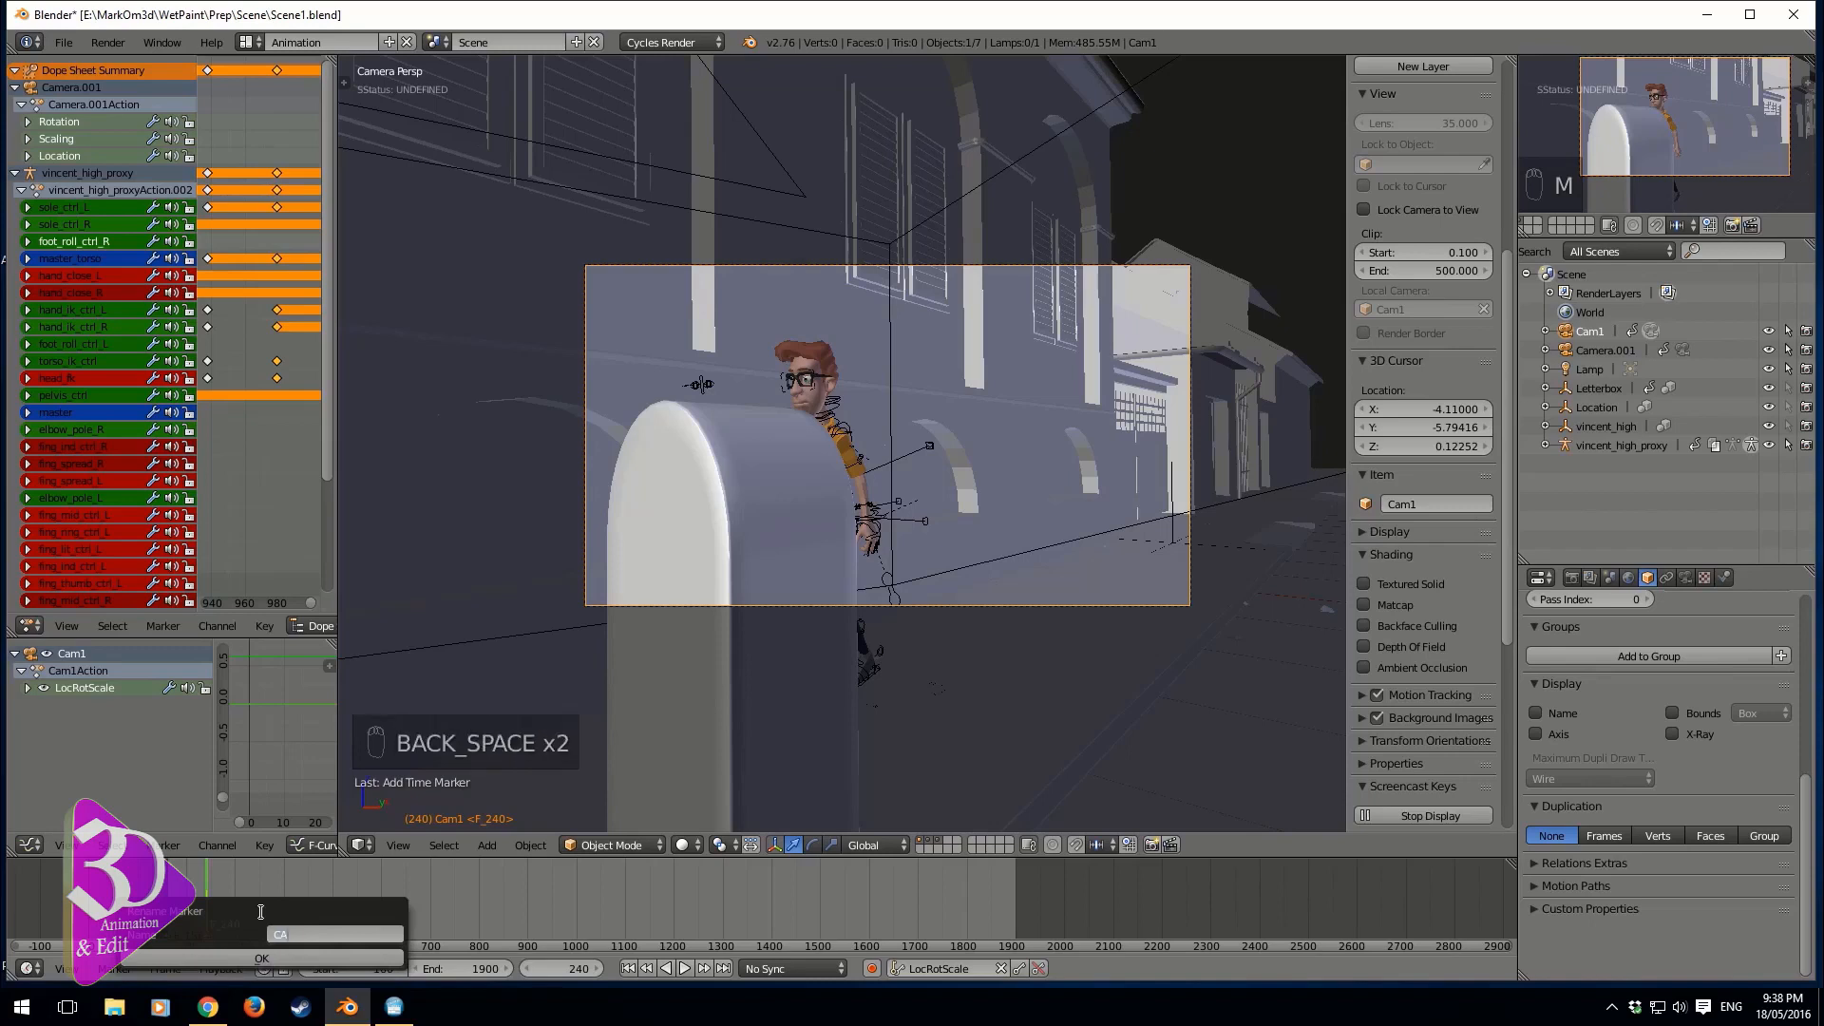
text(M2)
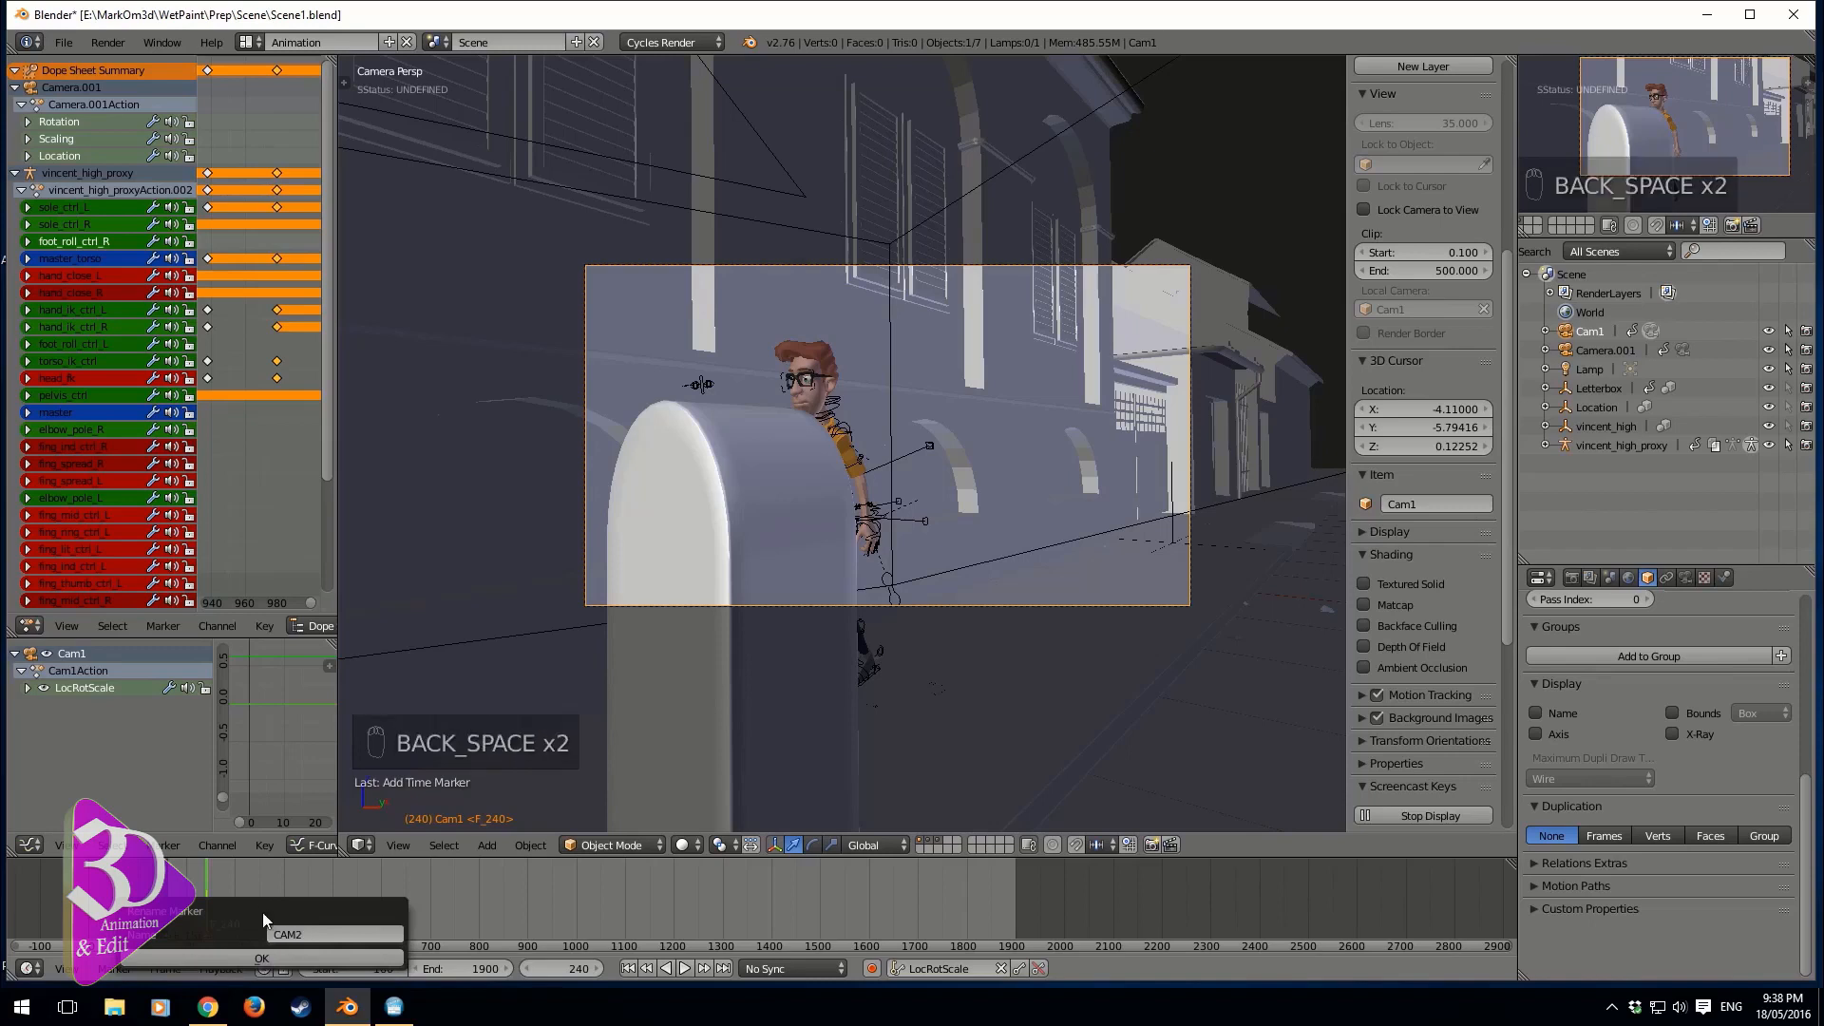
- Rename the Camera.001 object as Cam2
click(1598, 346)
double_click(1612, 349)
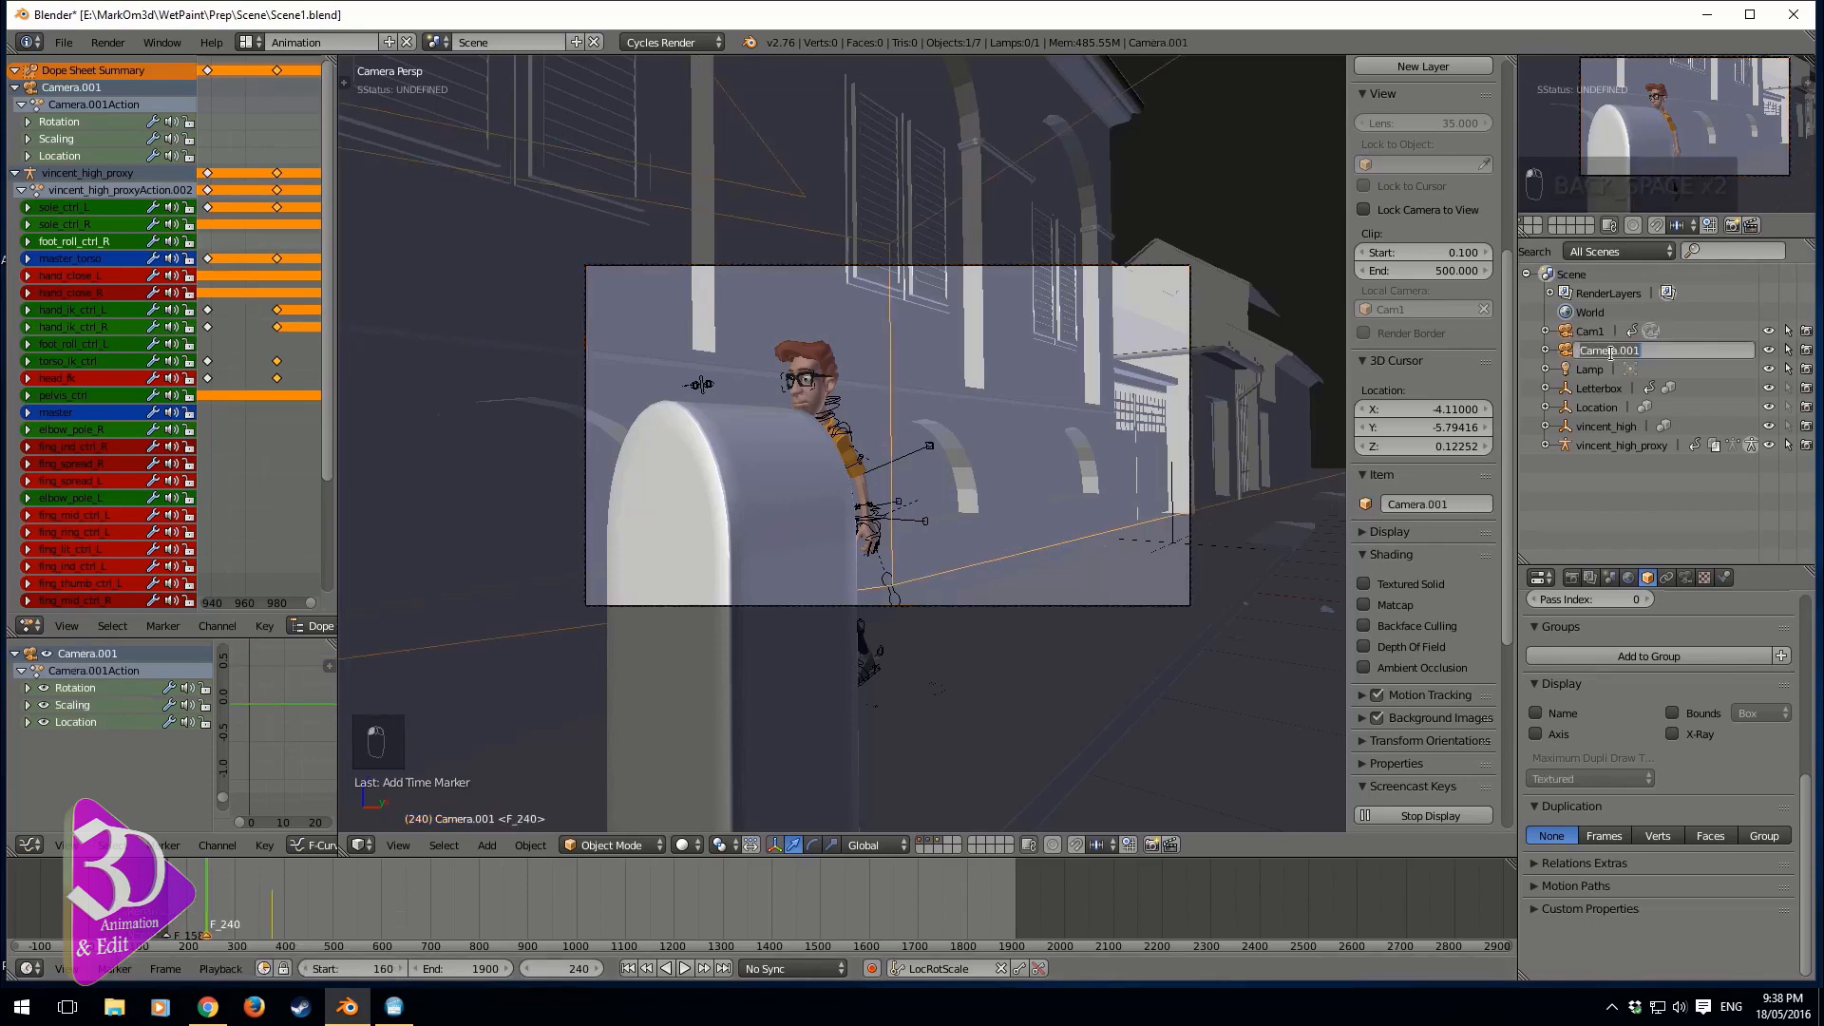
text(Cam2)
key(Return)
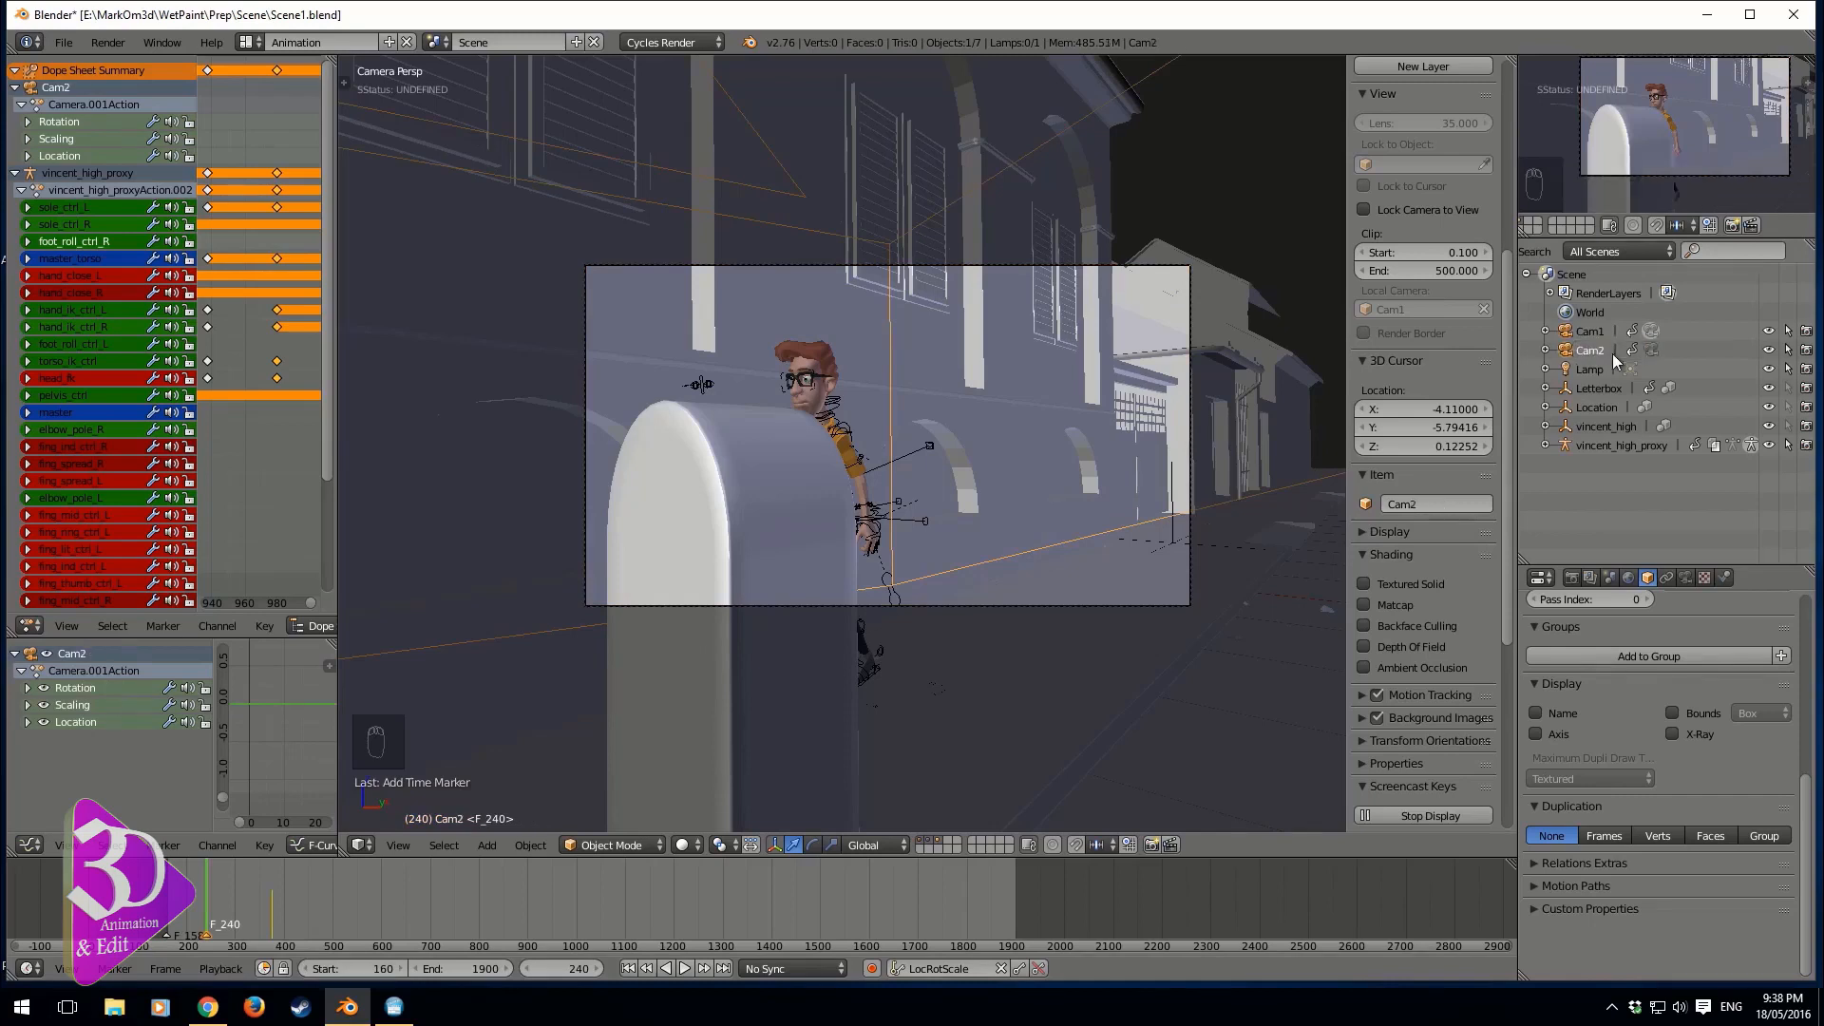
- Rename the frame 240 marker as Cam2 and the frame 158 marker as Cam1
right_click(207, 938)
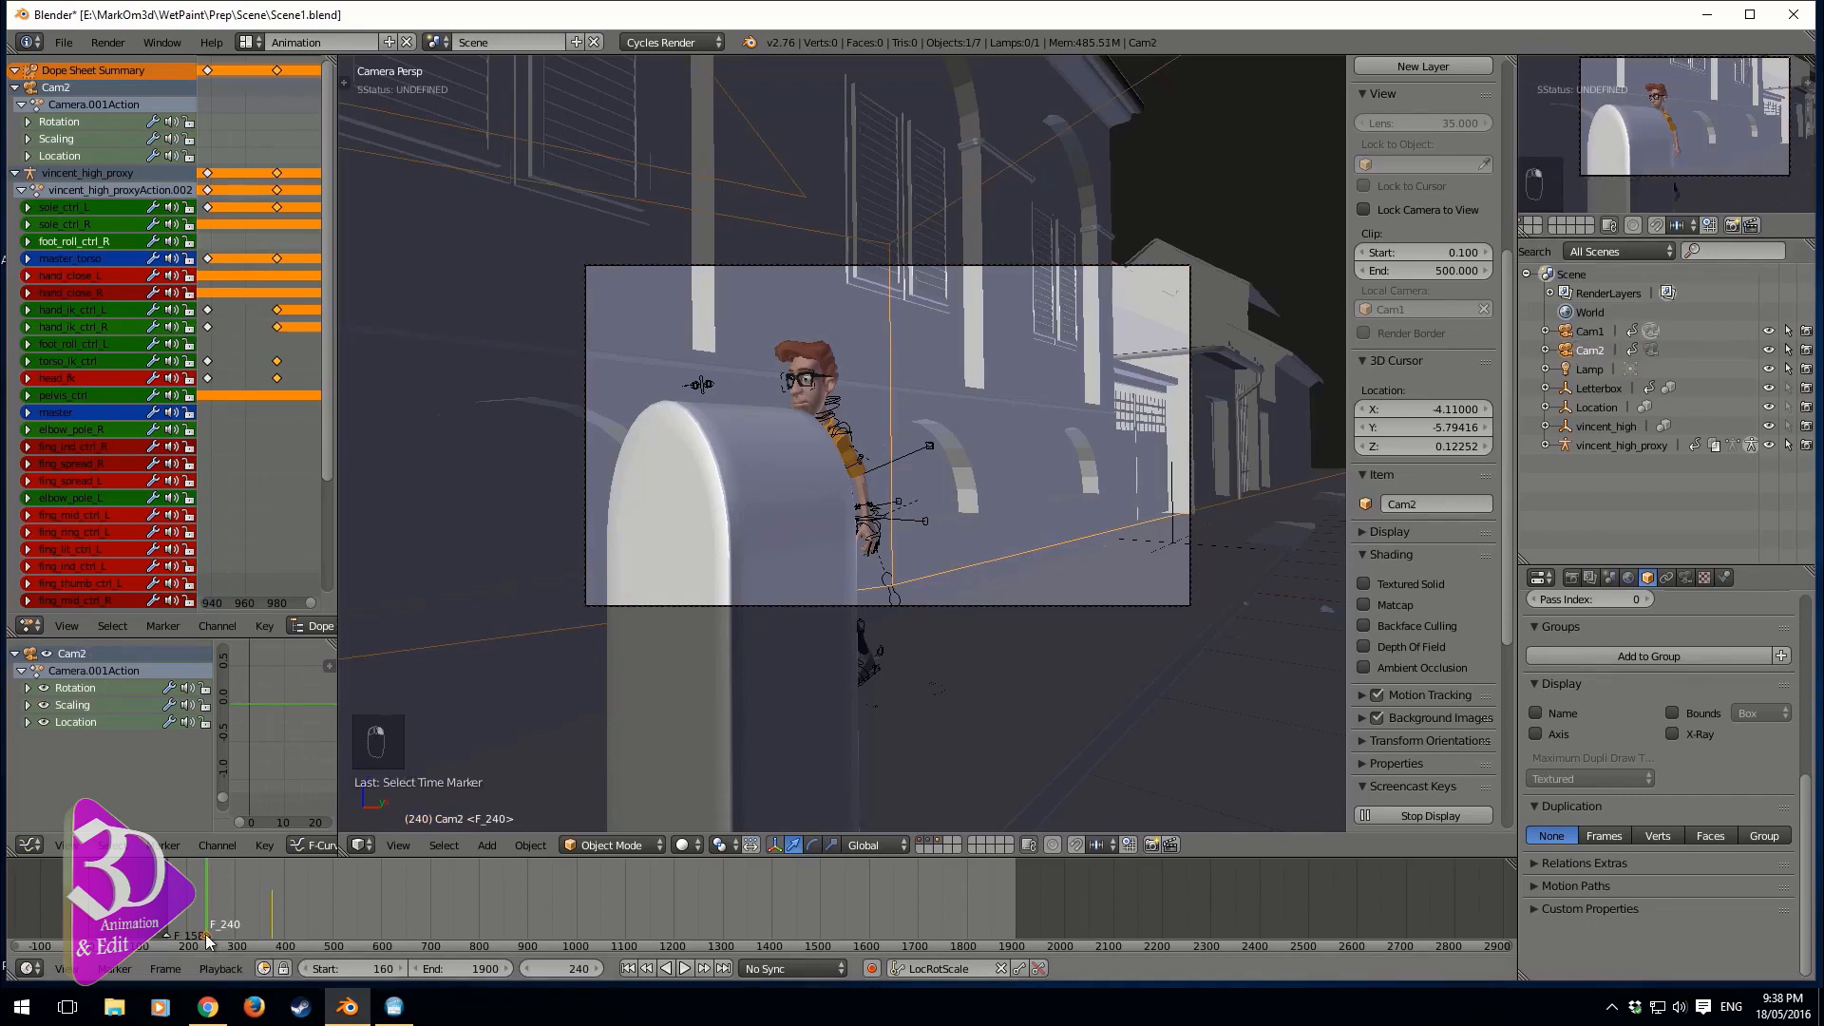
key(ctrl+m)
text(c)
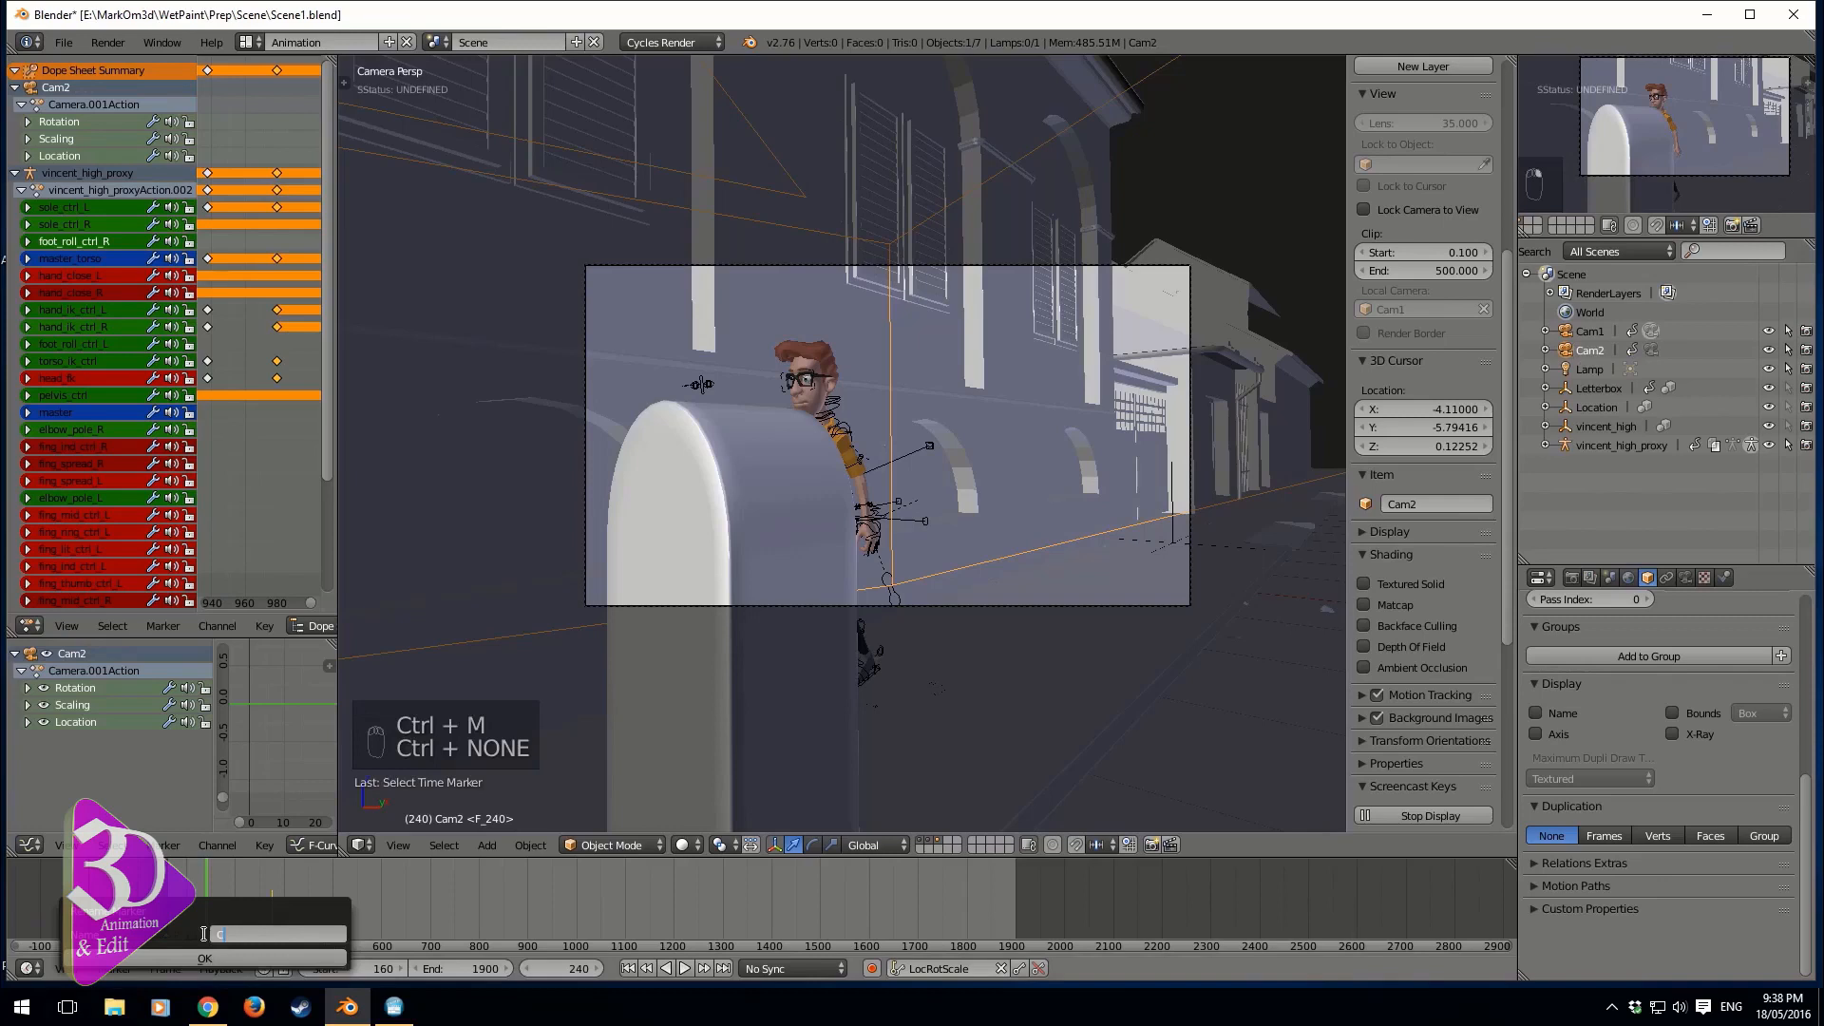
click(226, 954)
click(228, 965)
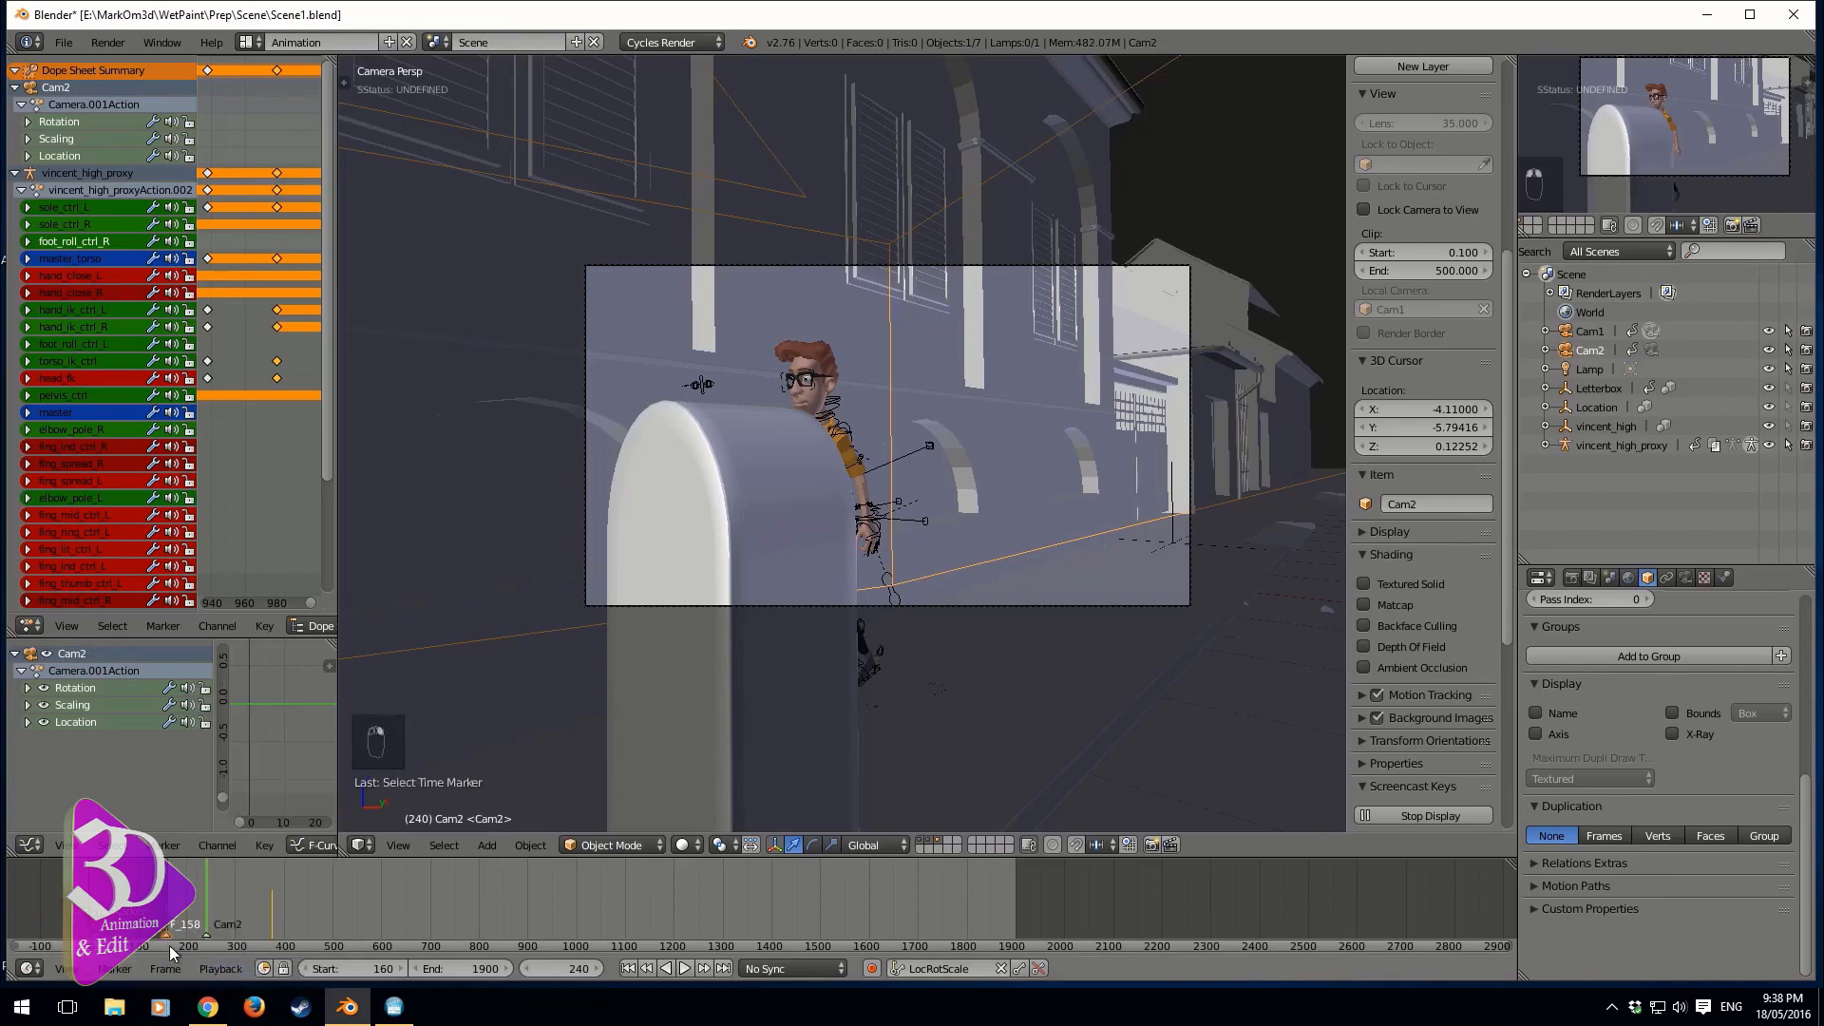
key(ctrl+m)
text(c)
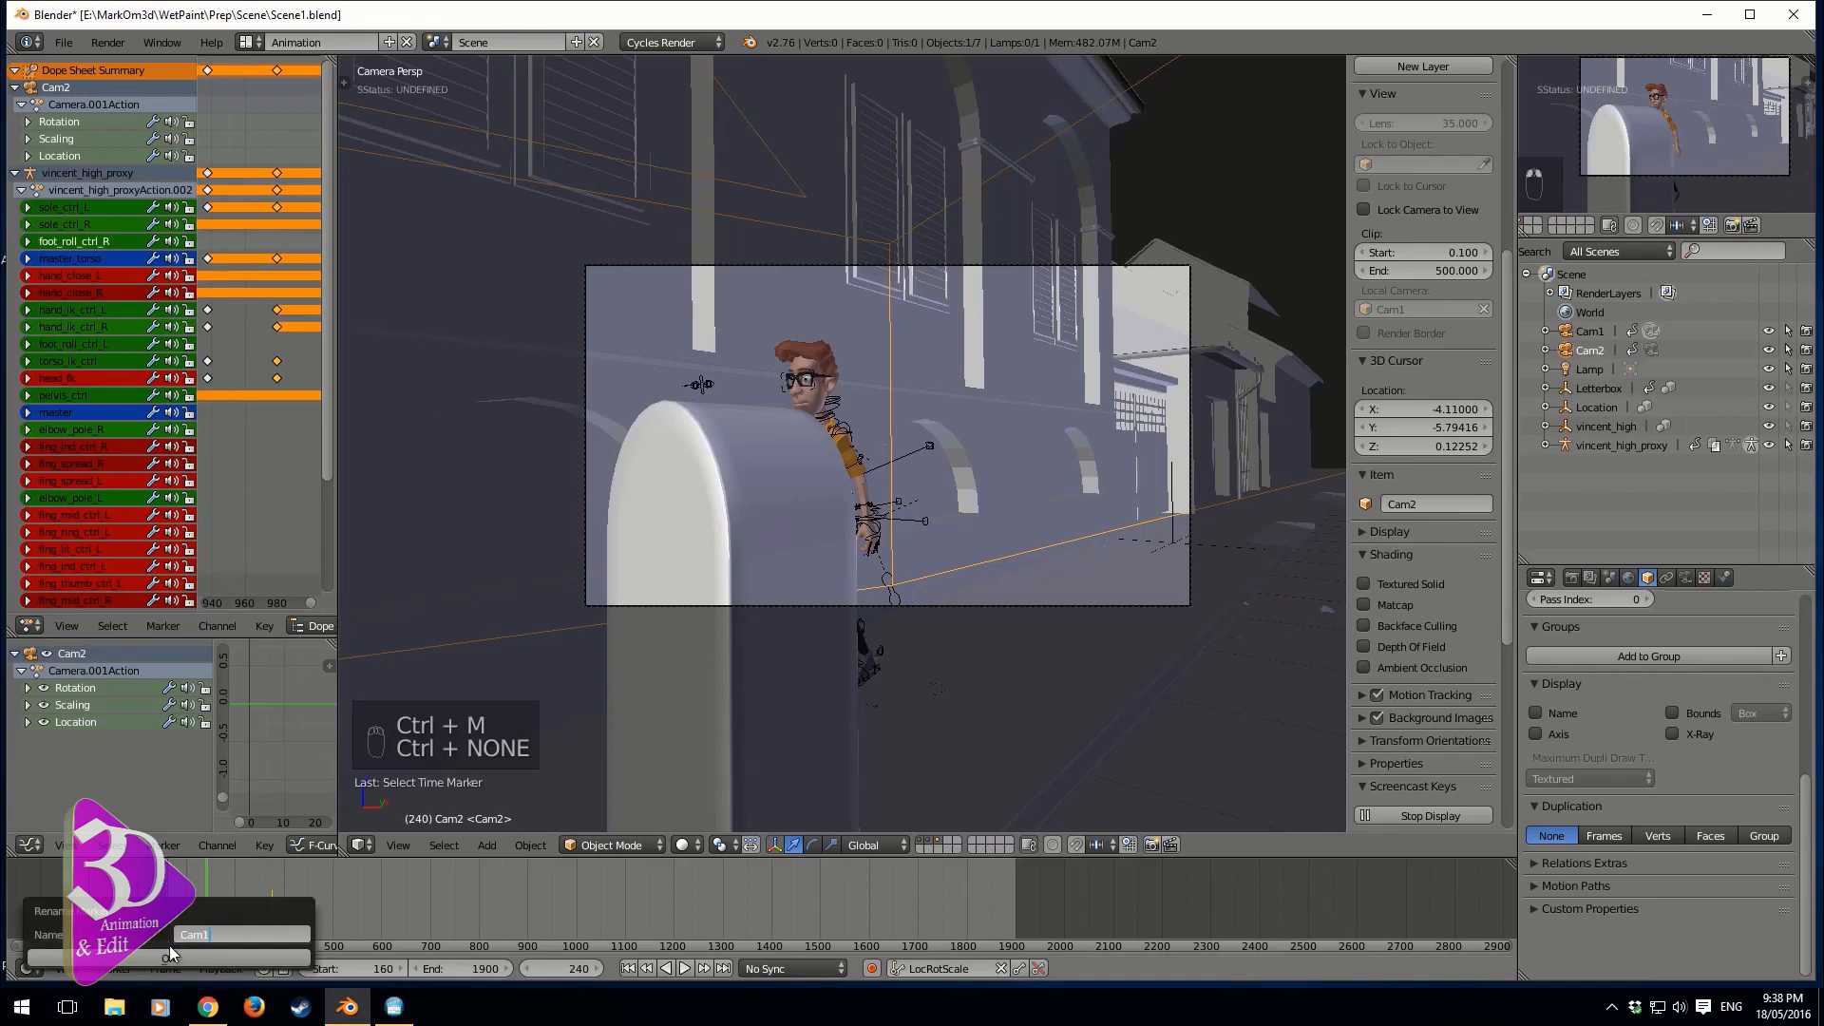
click(173, 955)
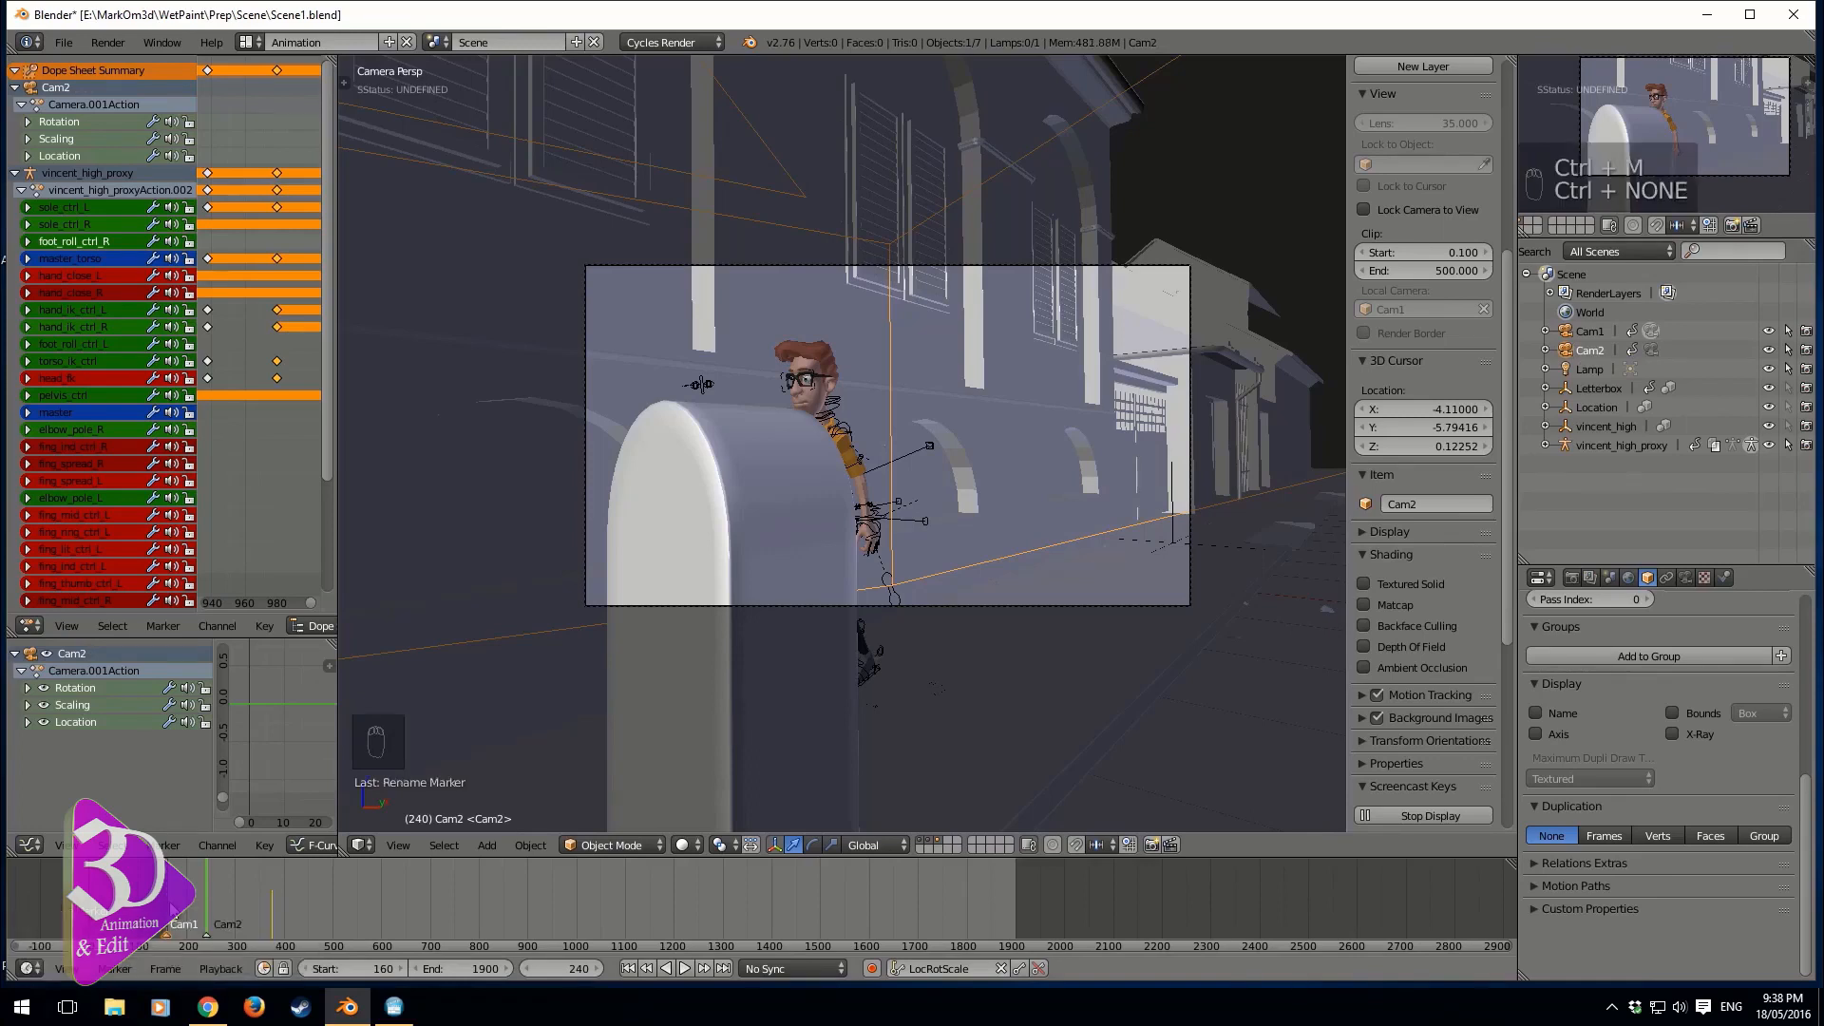
- Scrub to frame 211, make Cam2 the active camera and bind it to the Cam2 marker
drag(168, 902, 193, 901)
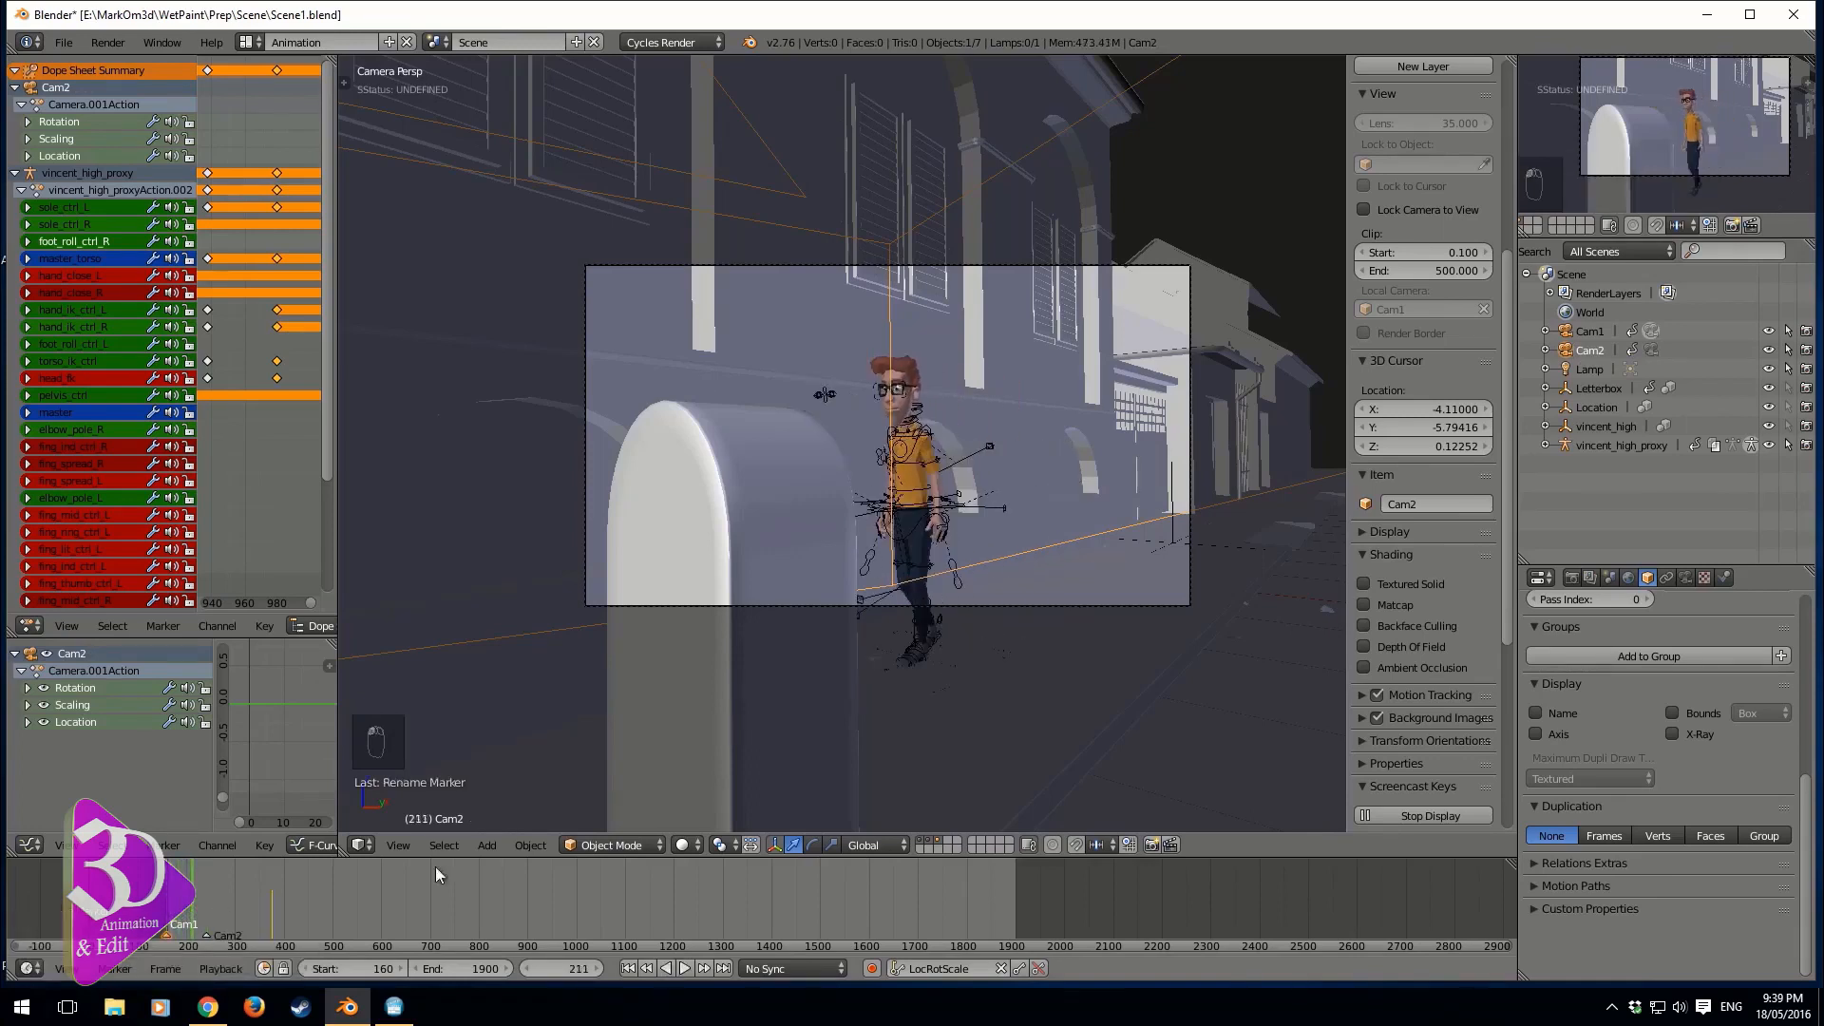
right_click(204, 935)
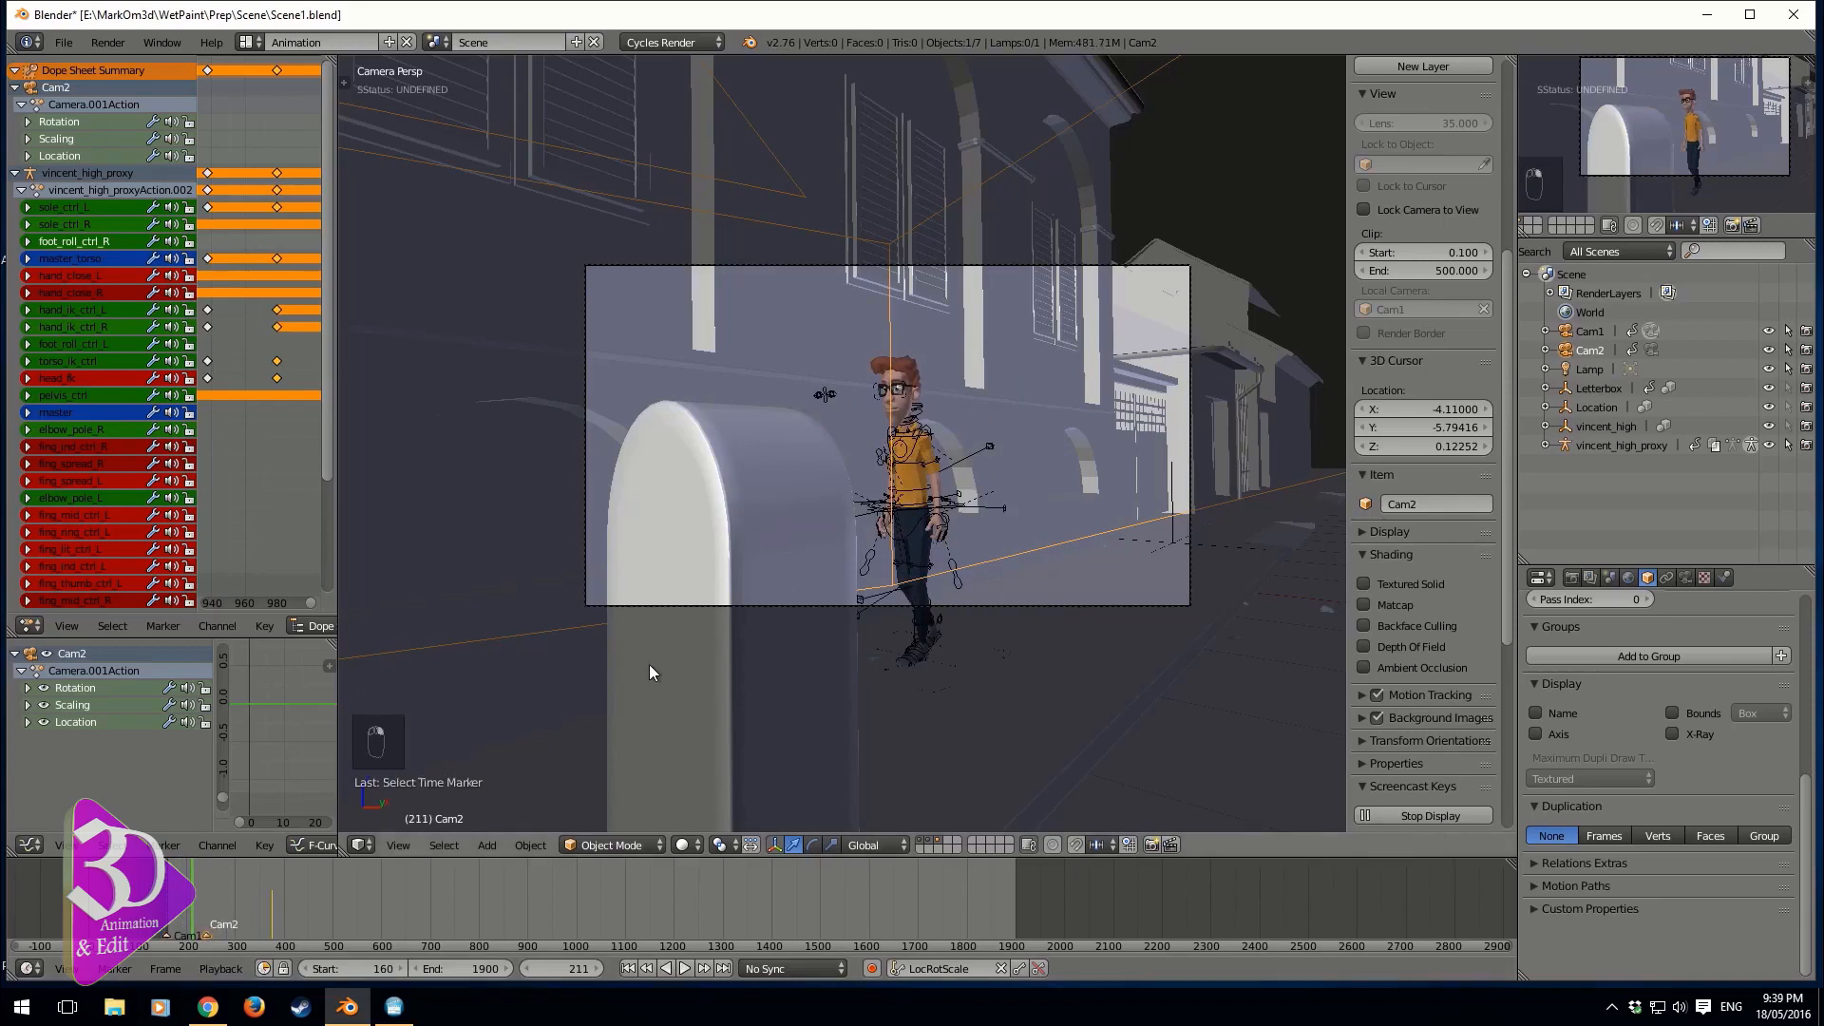
key(ctrl+KP_0)
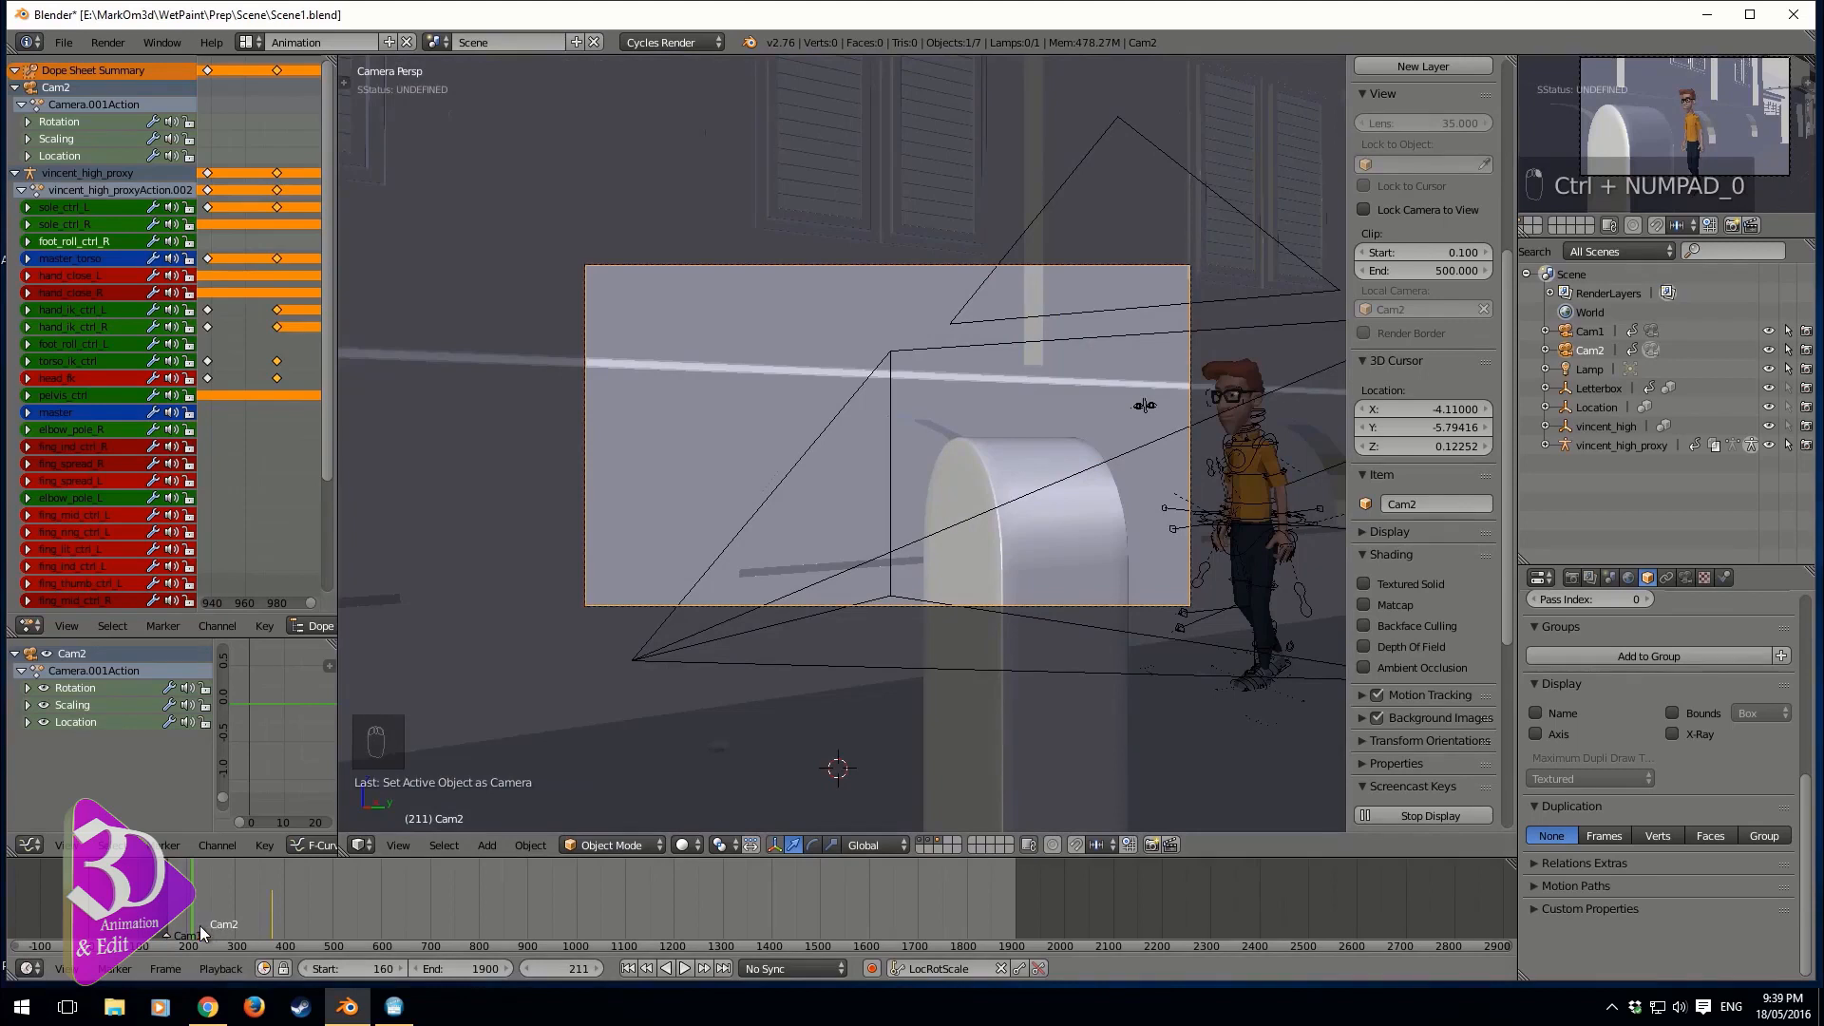
key(ctrl+b)
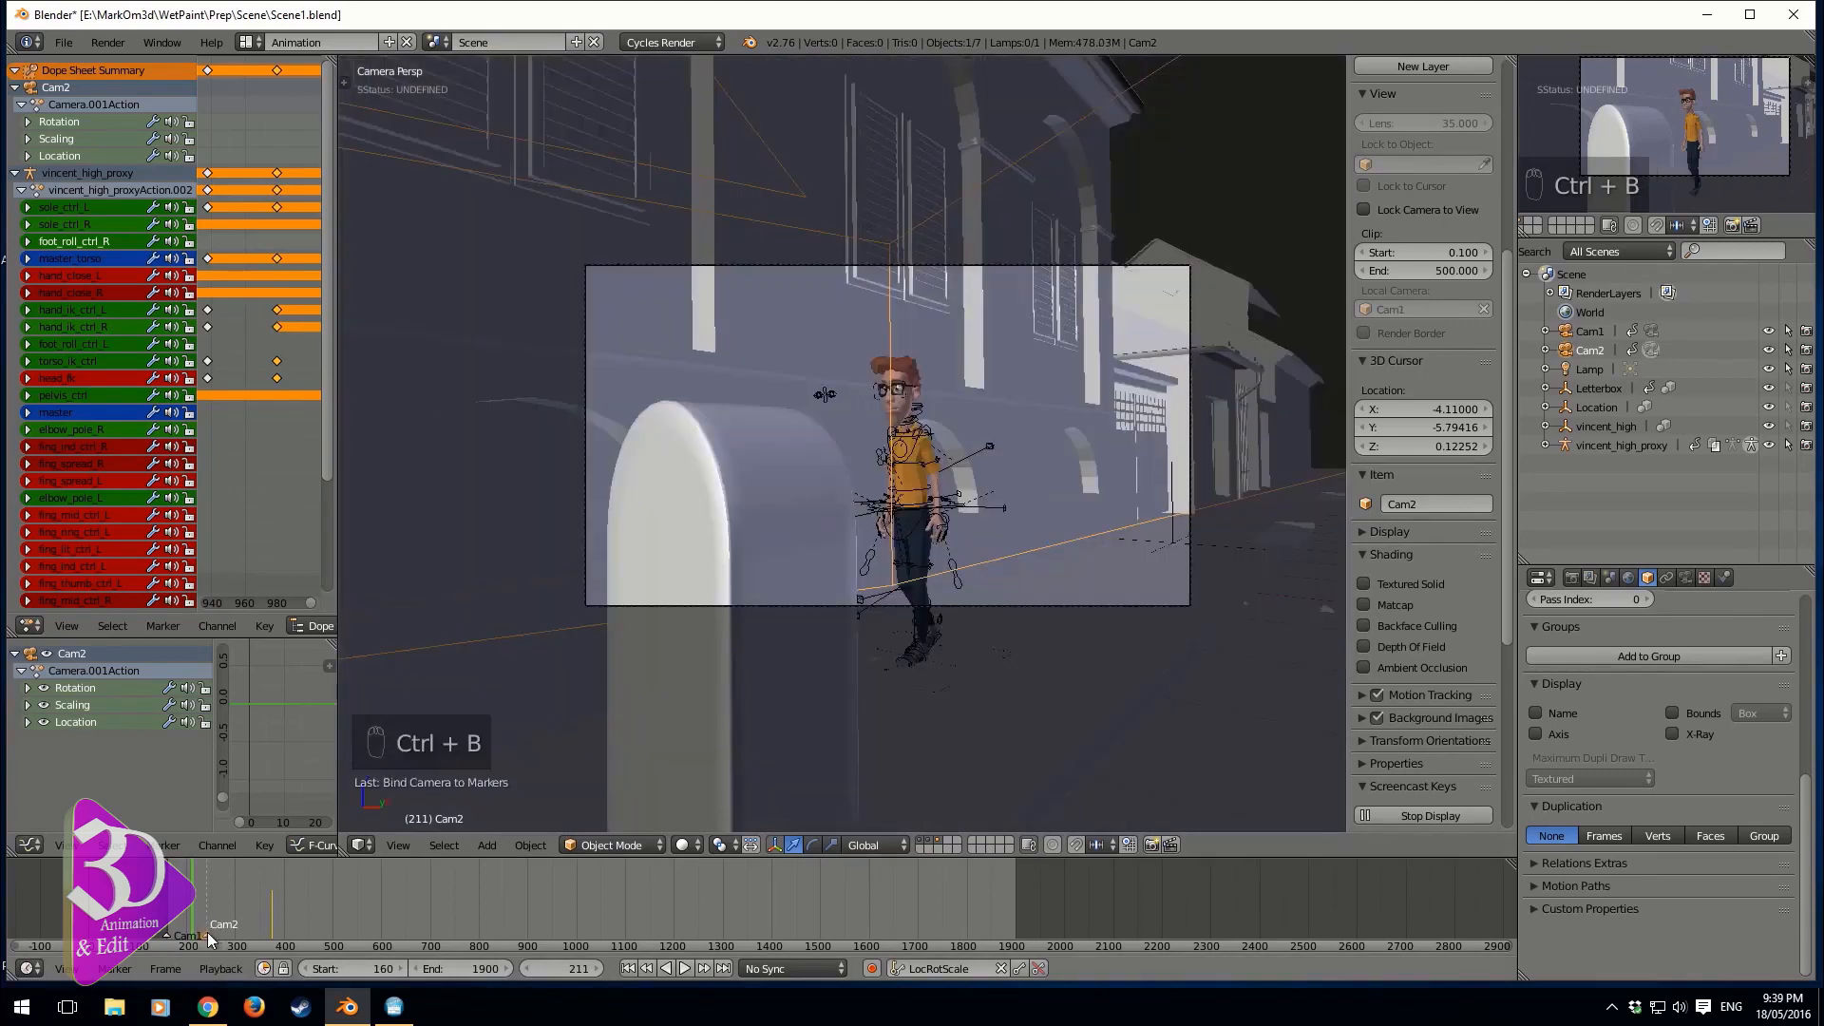
- Play and scrub across the Cam2 marker up to frame 318 to check the camera switch
click(684, 968)
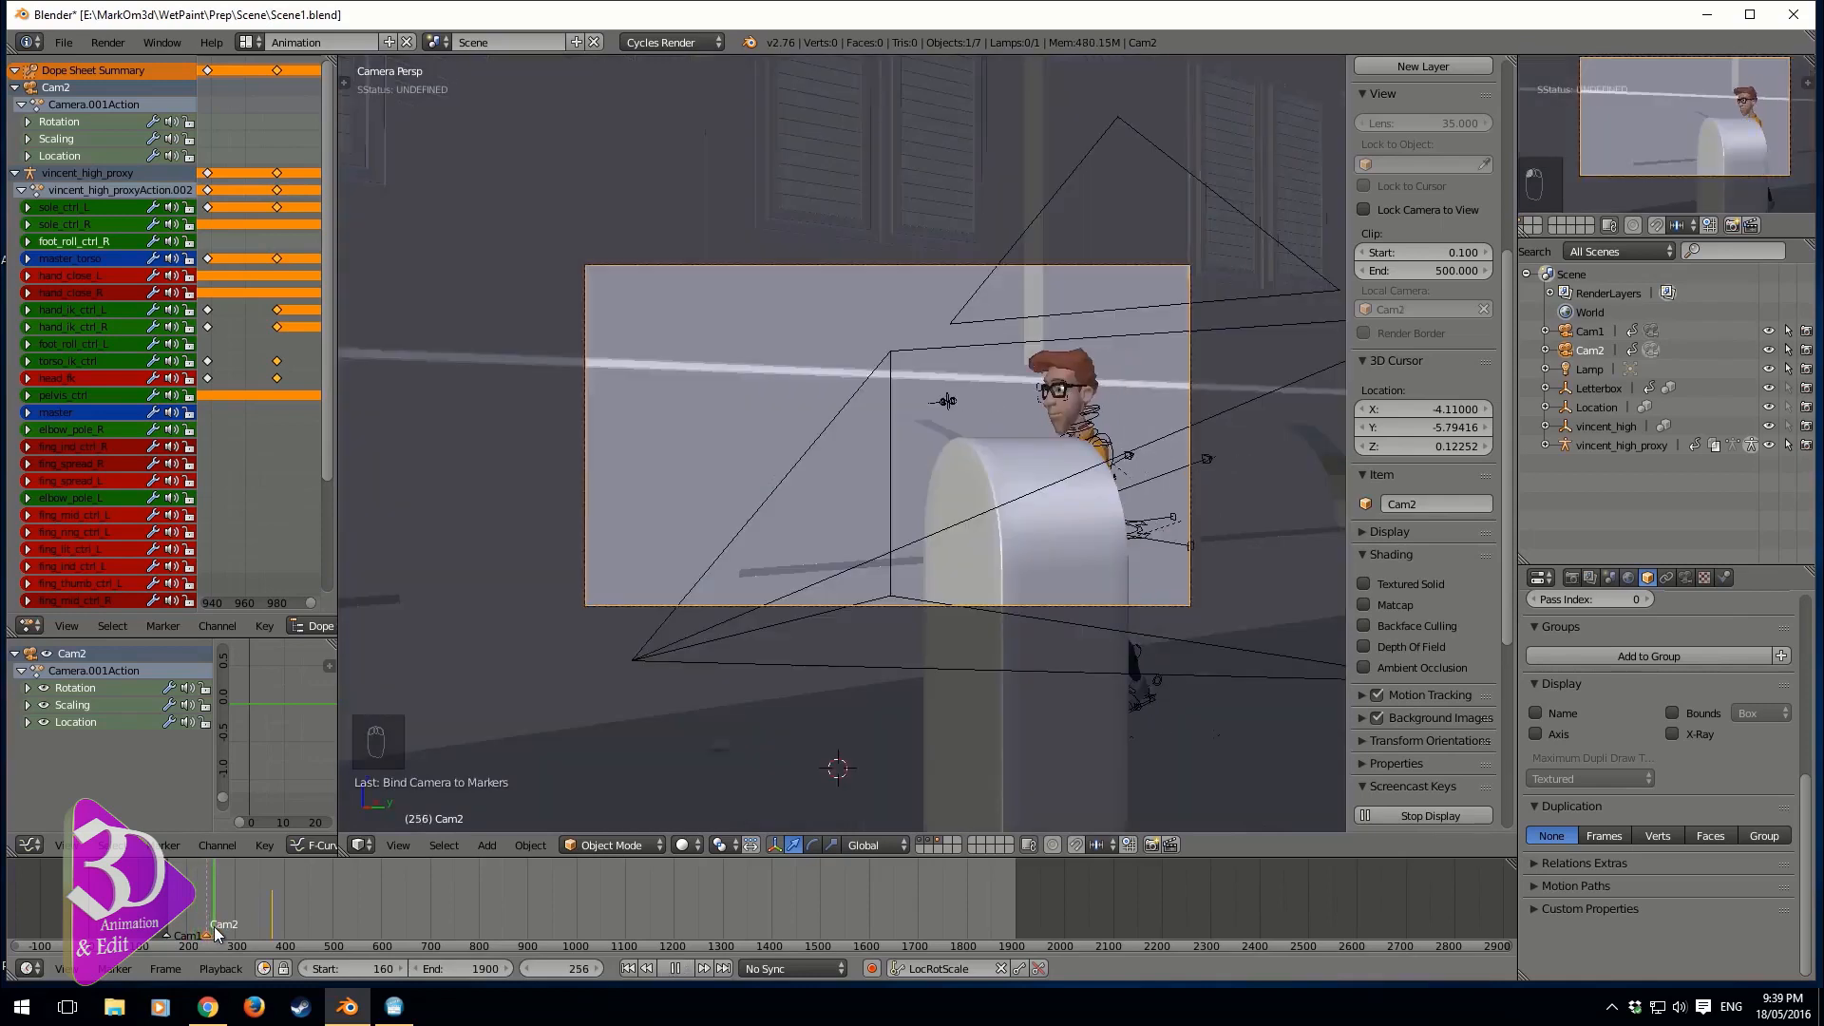
drag(217, 934, 205, 936)
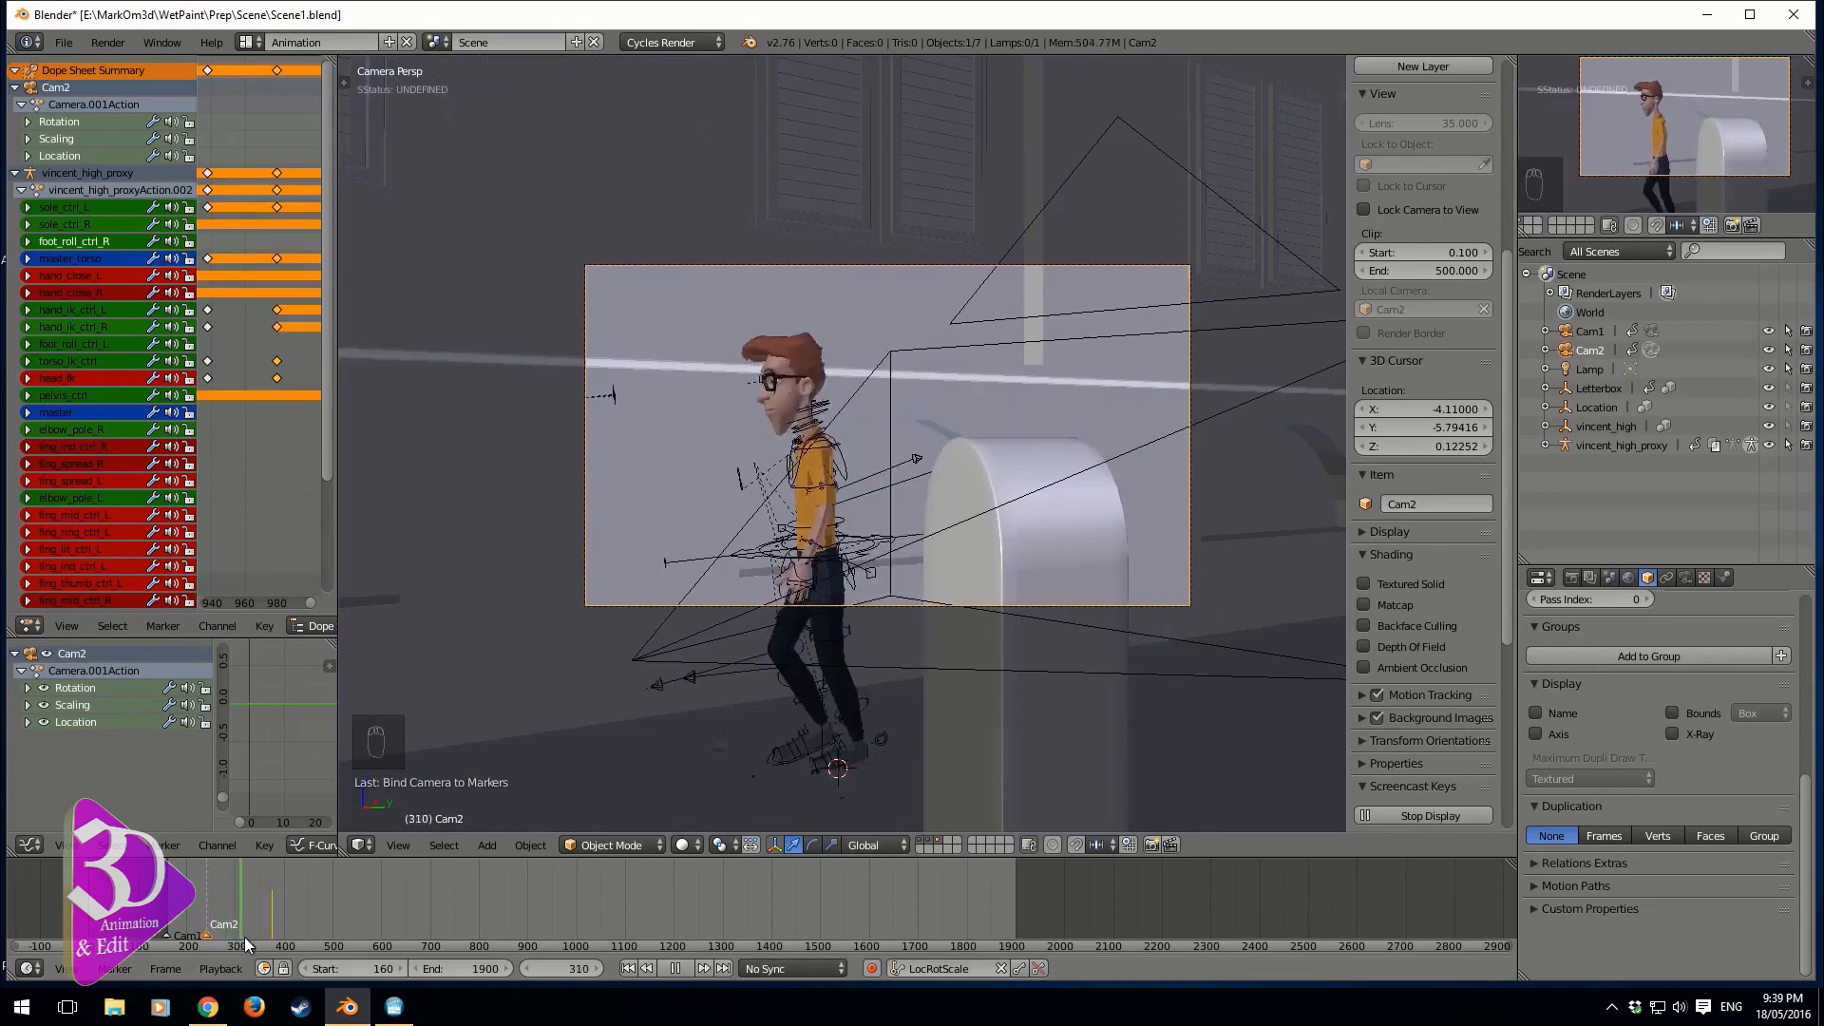
key(alt+a)
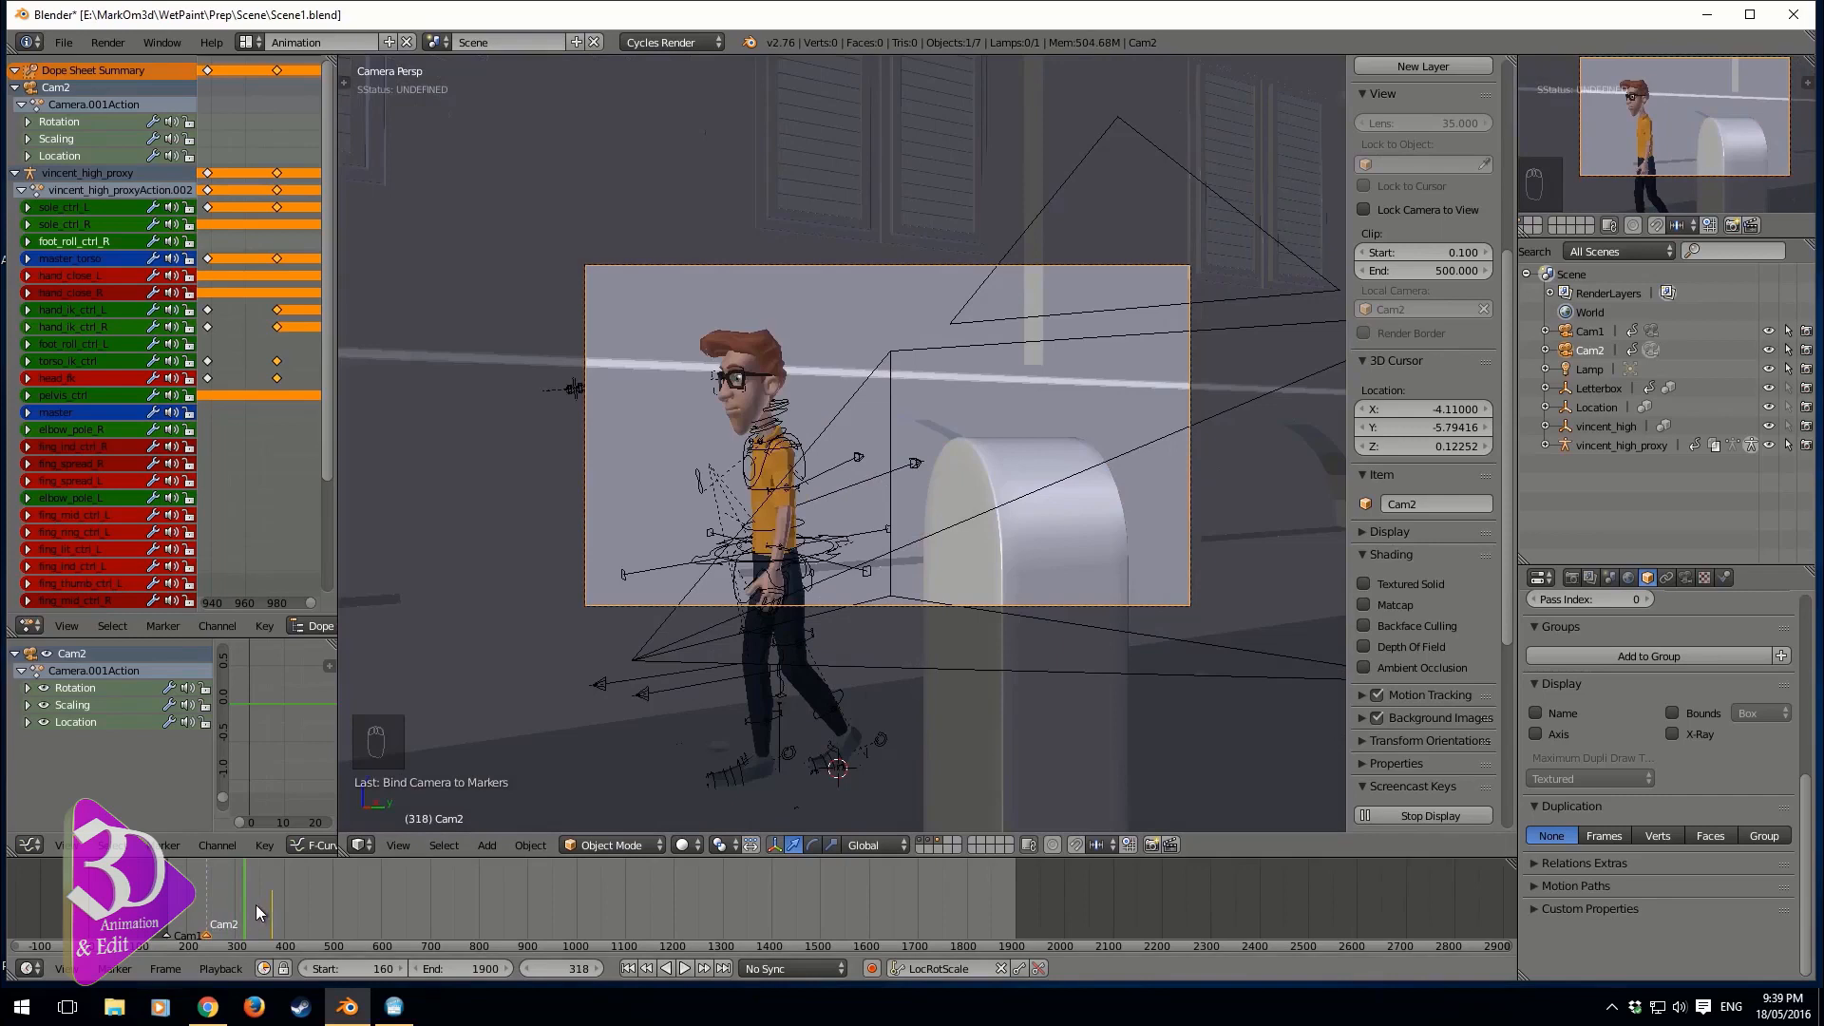
- Delete Cam2's LocRotScale keyframe at frame 376 and reframe the character by moving it along X and Y and rotating it about 14° around Z
key(Up)
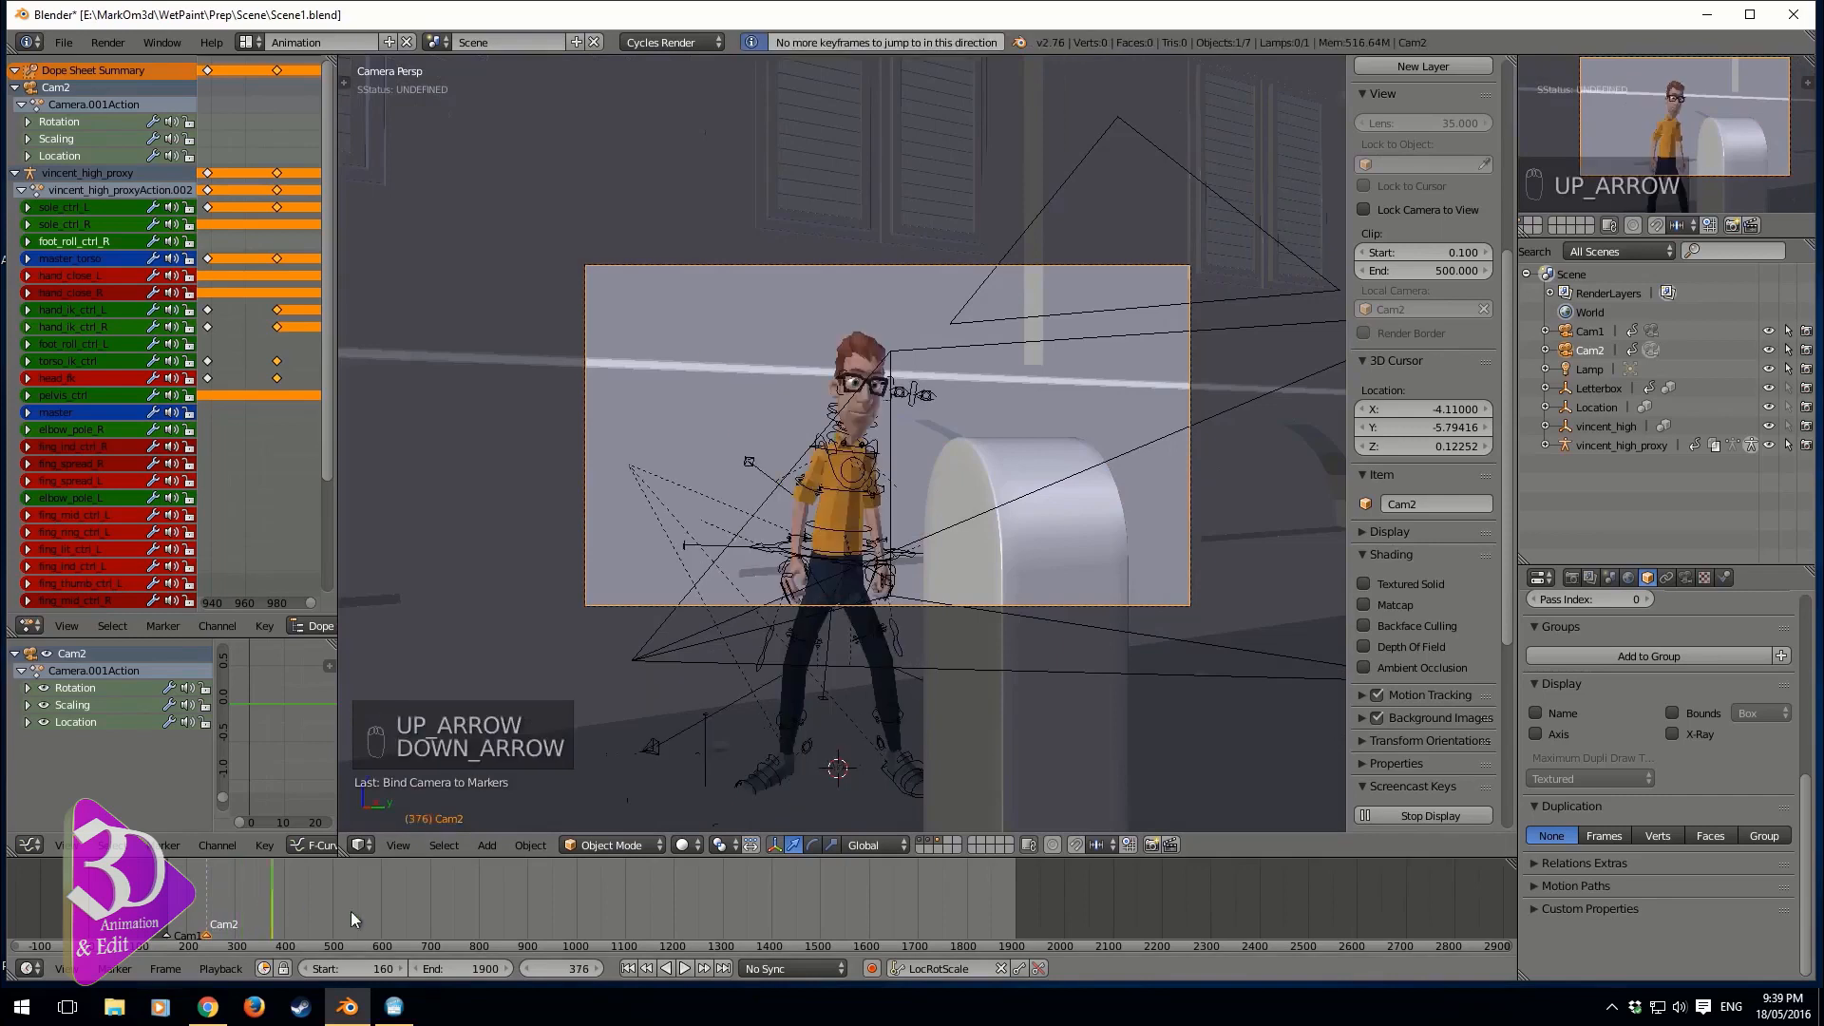
click(1041, 965)
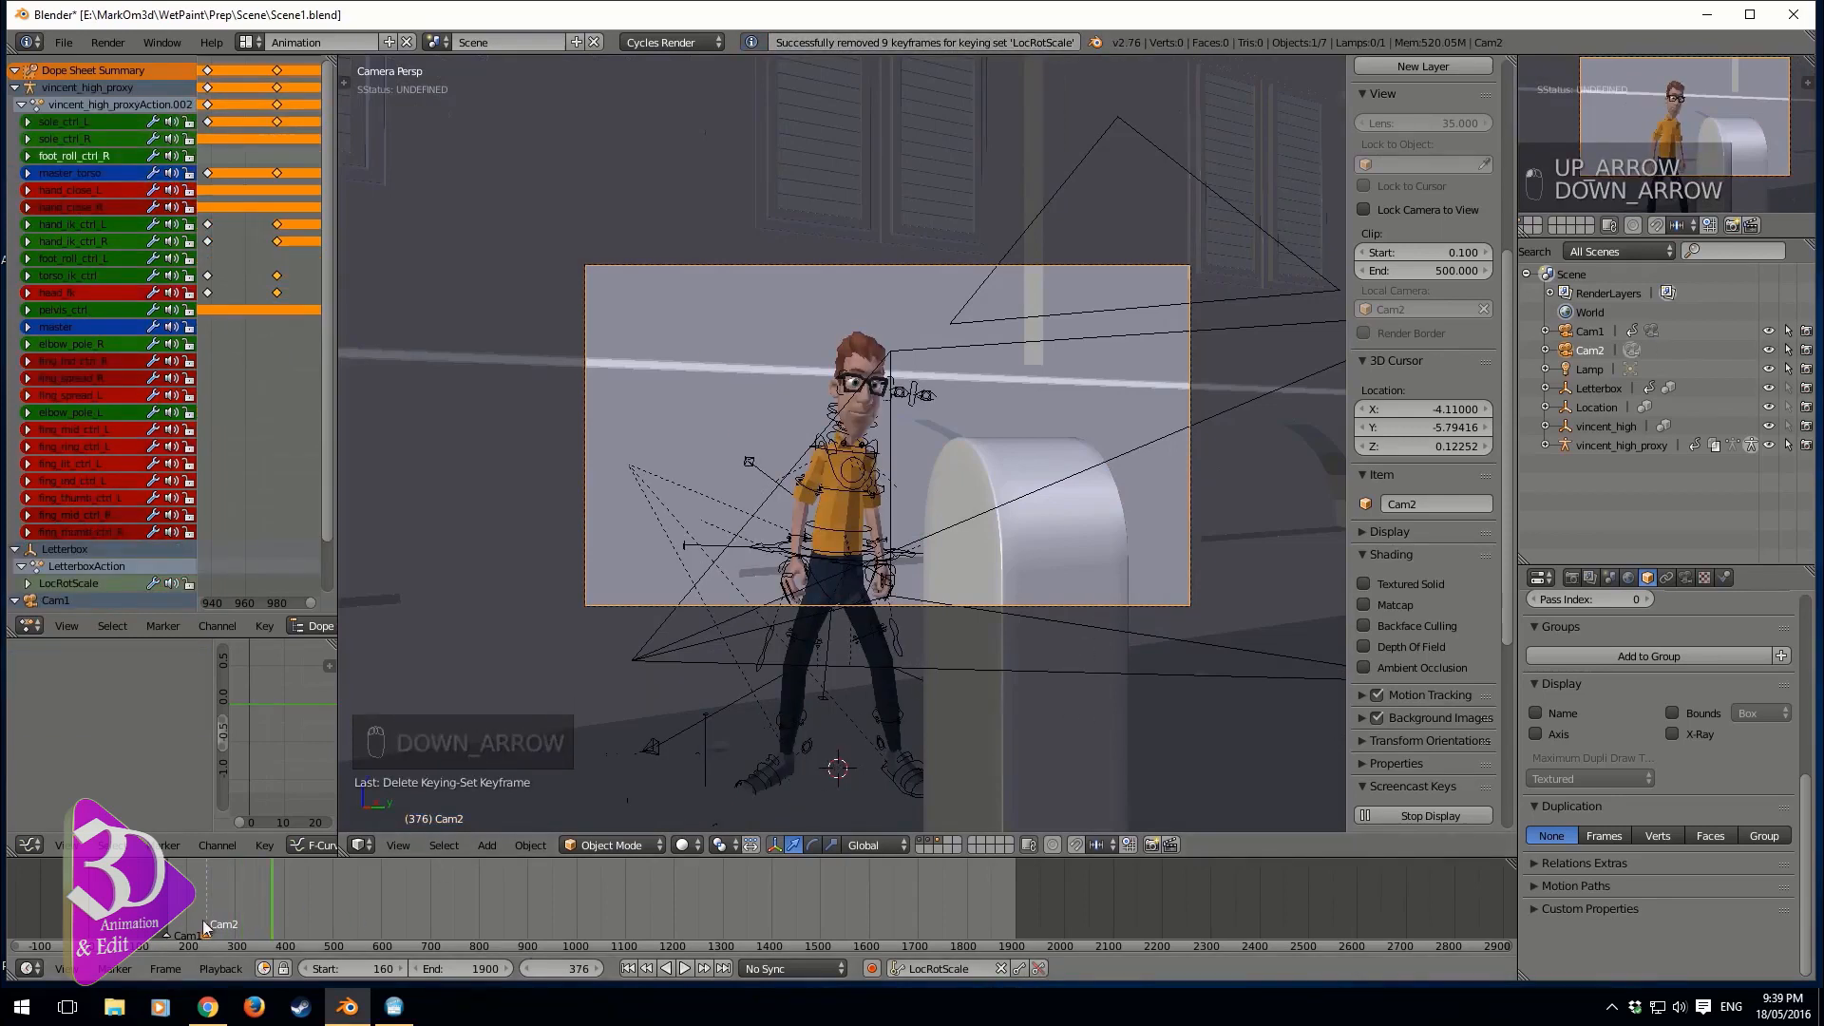
key(g)
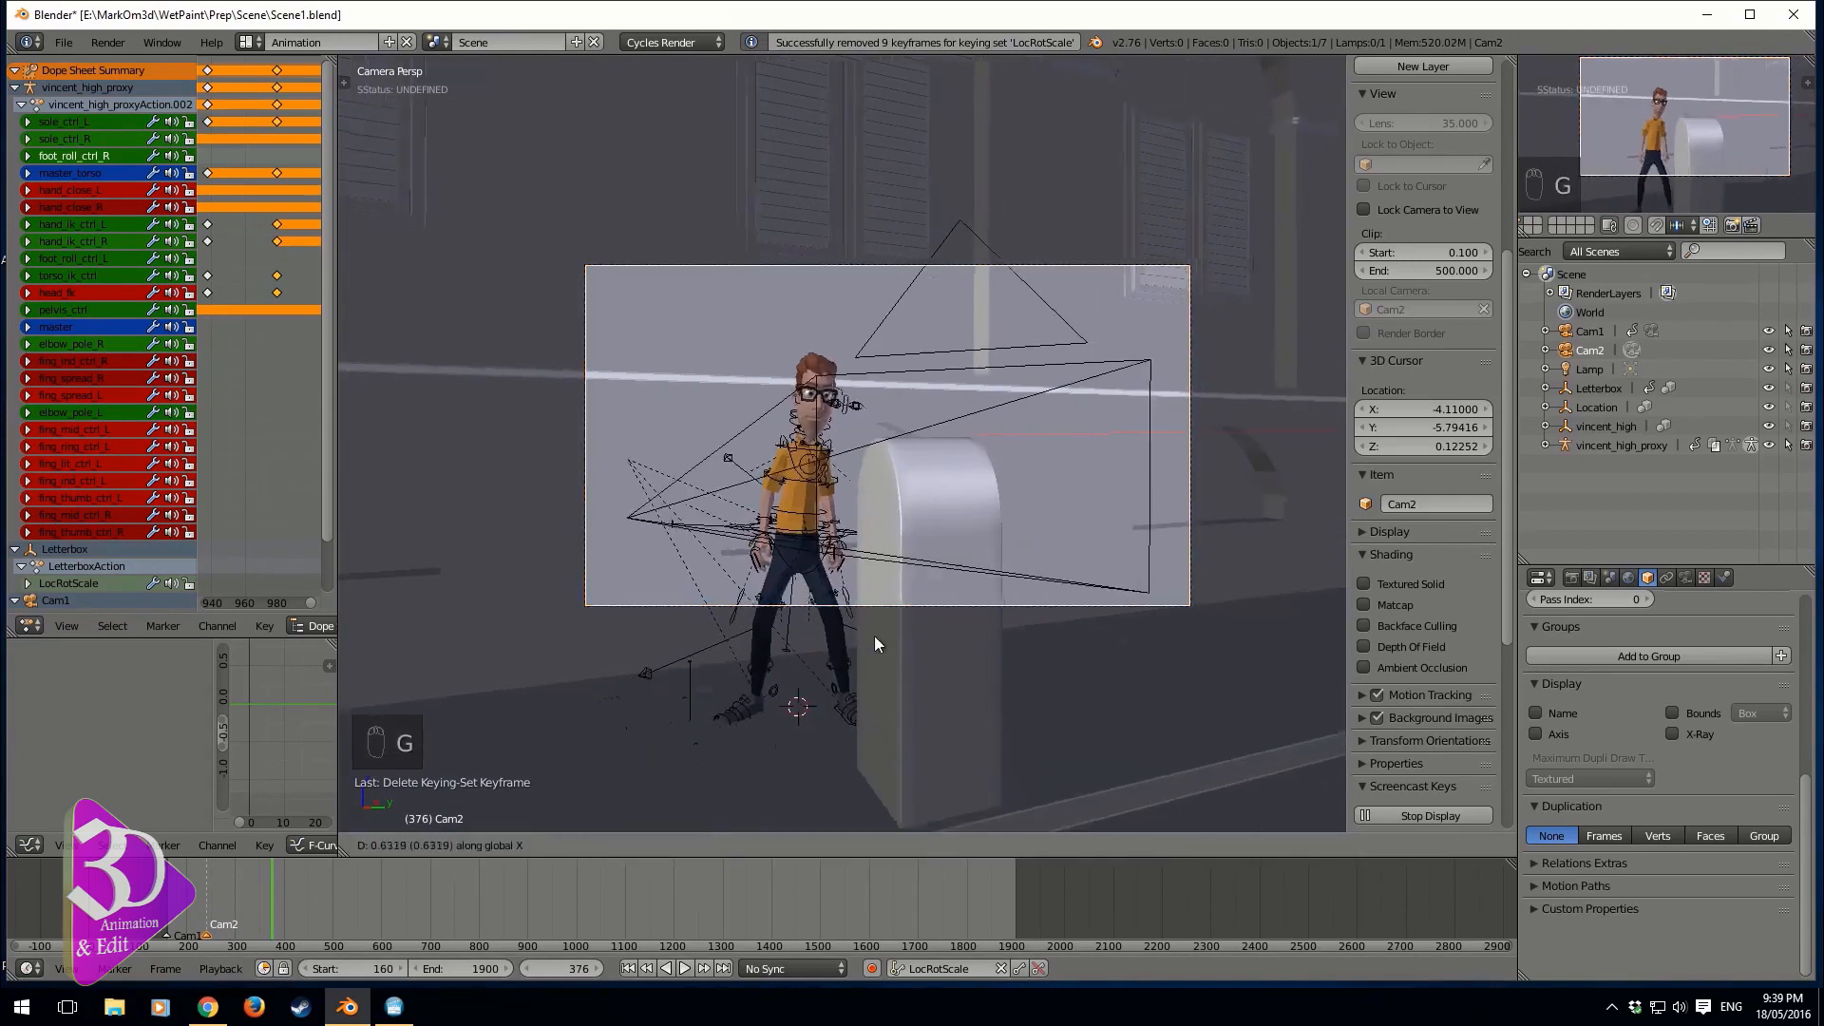
click(837, 642)
key(g)
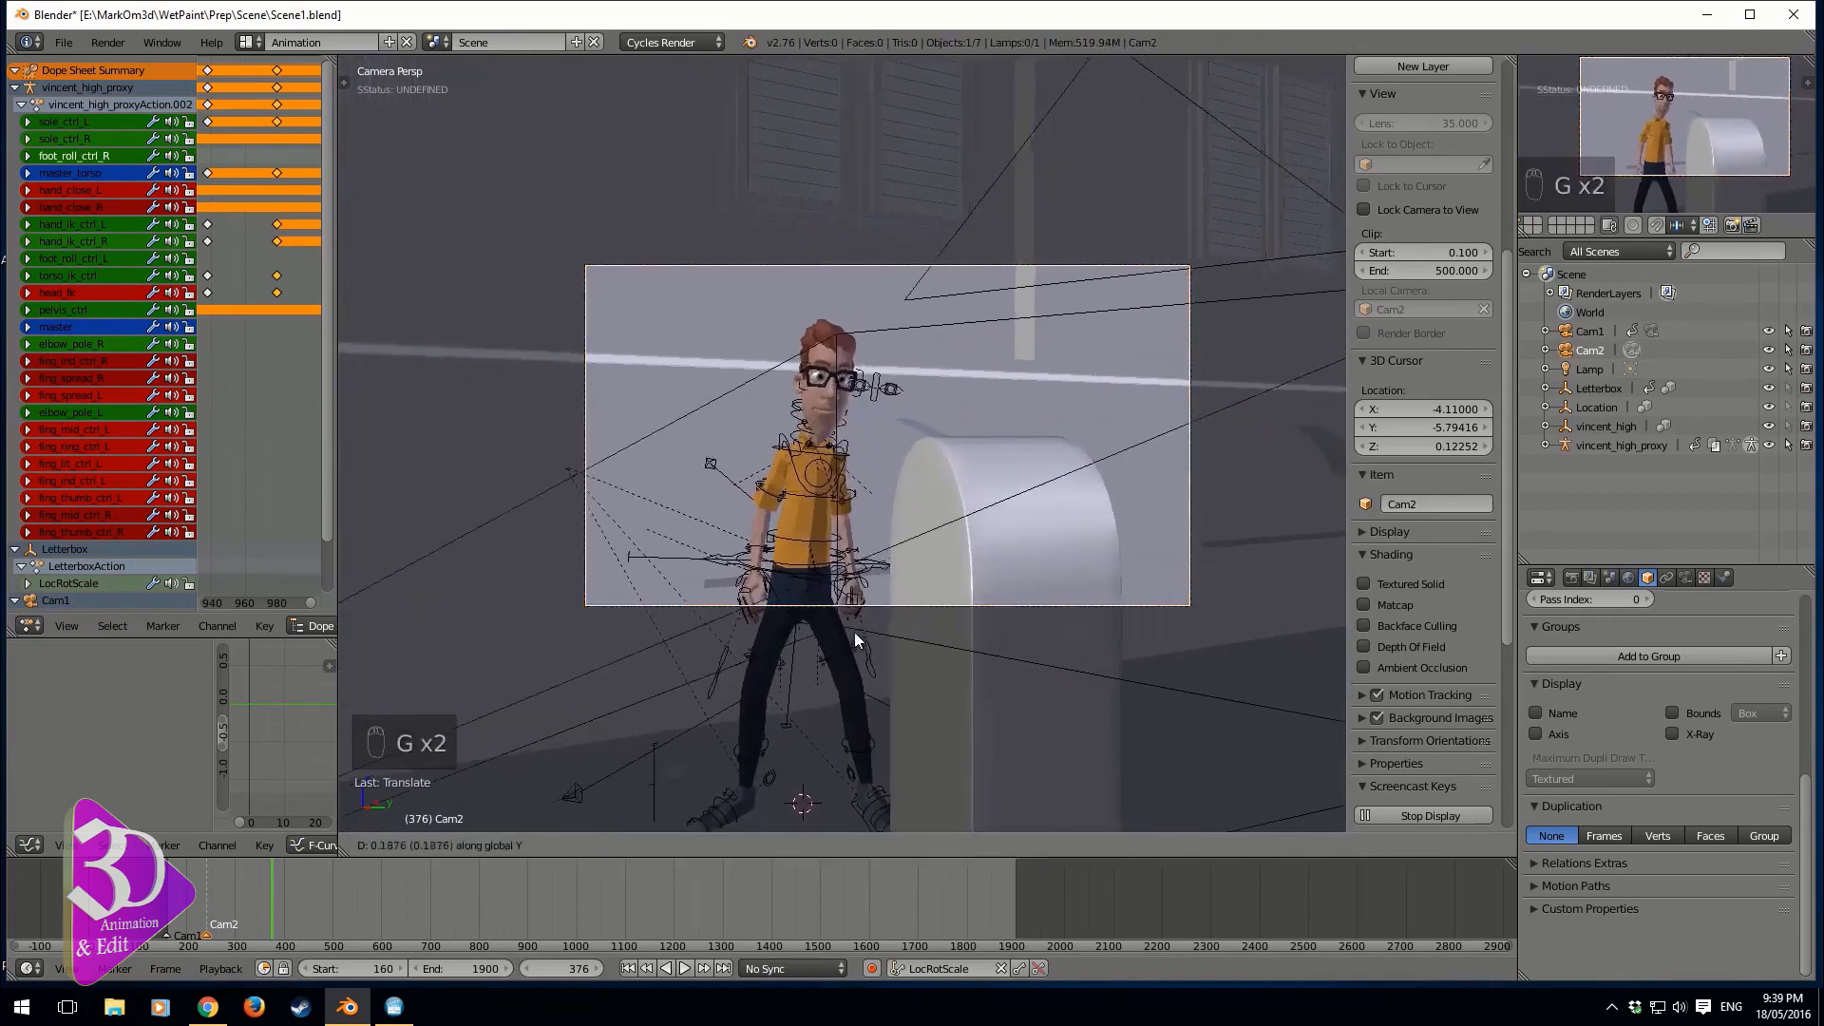
key(r)
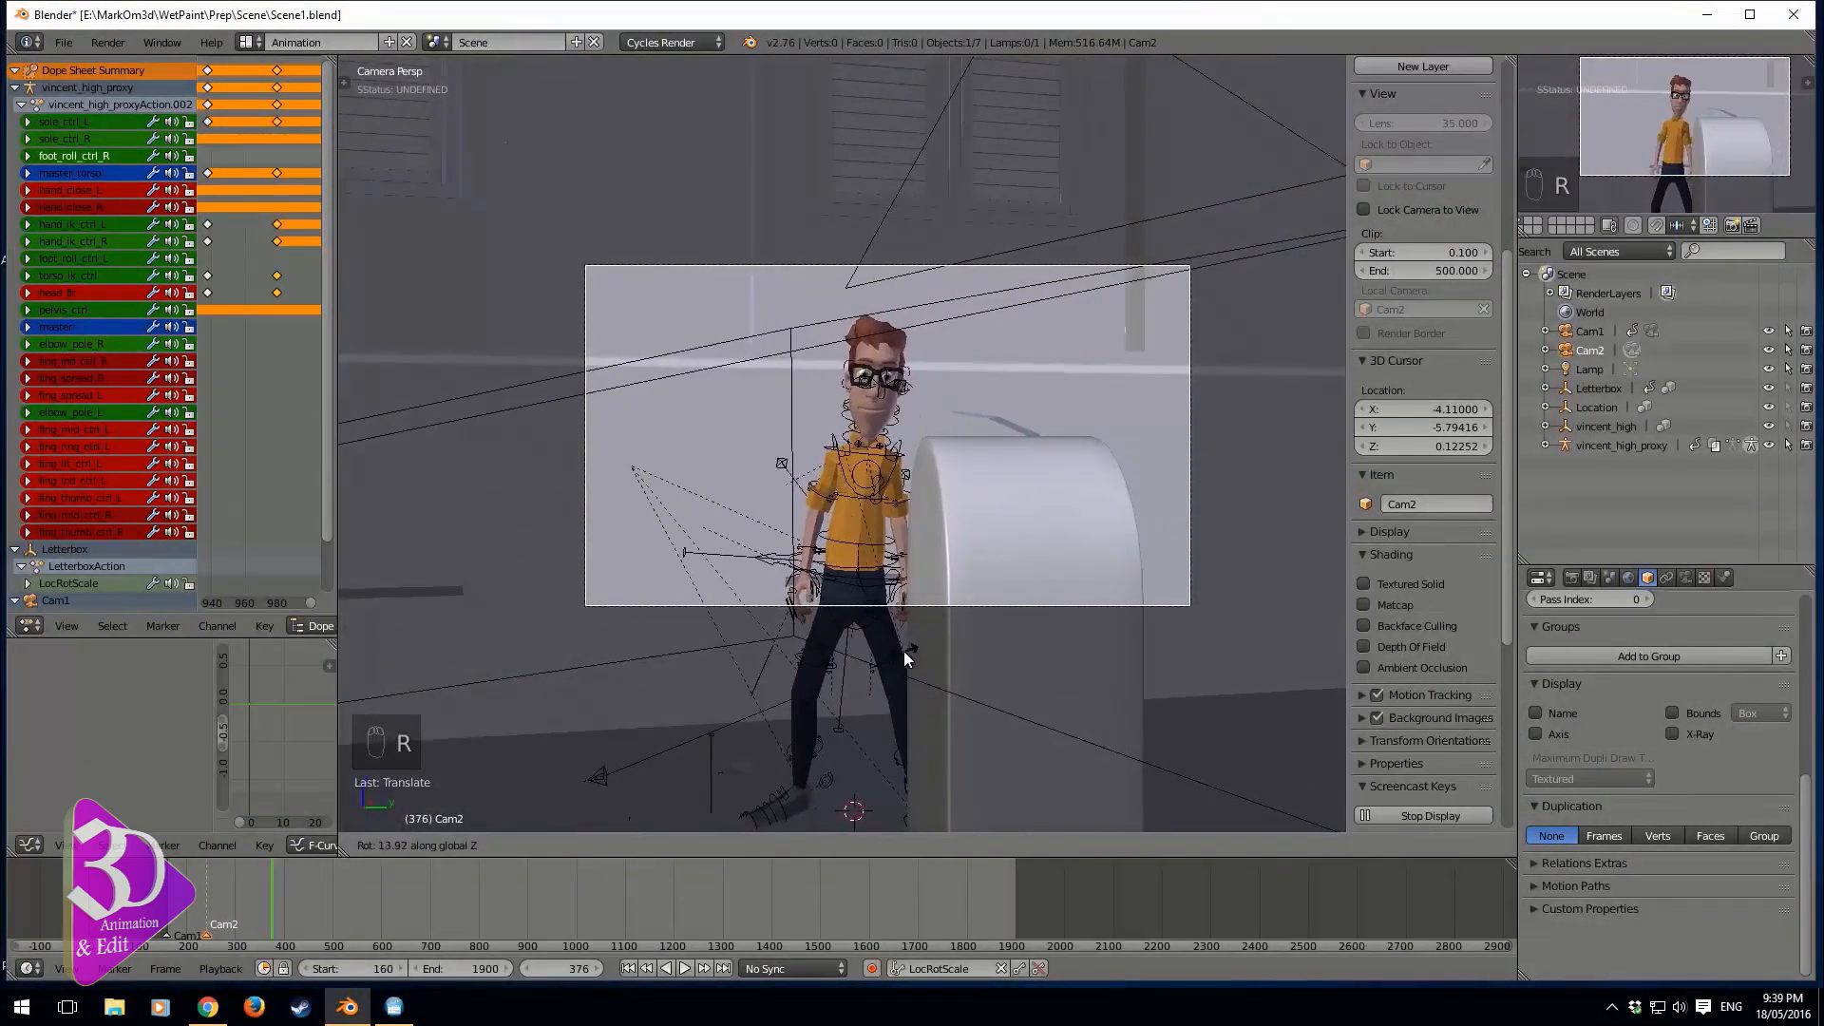
click(904, 652)
- Play the Cam2 shot from its marker to frame 657 and scrub back to frame 417 to check the new framing
click(209, 908)
key(alt+a)
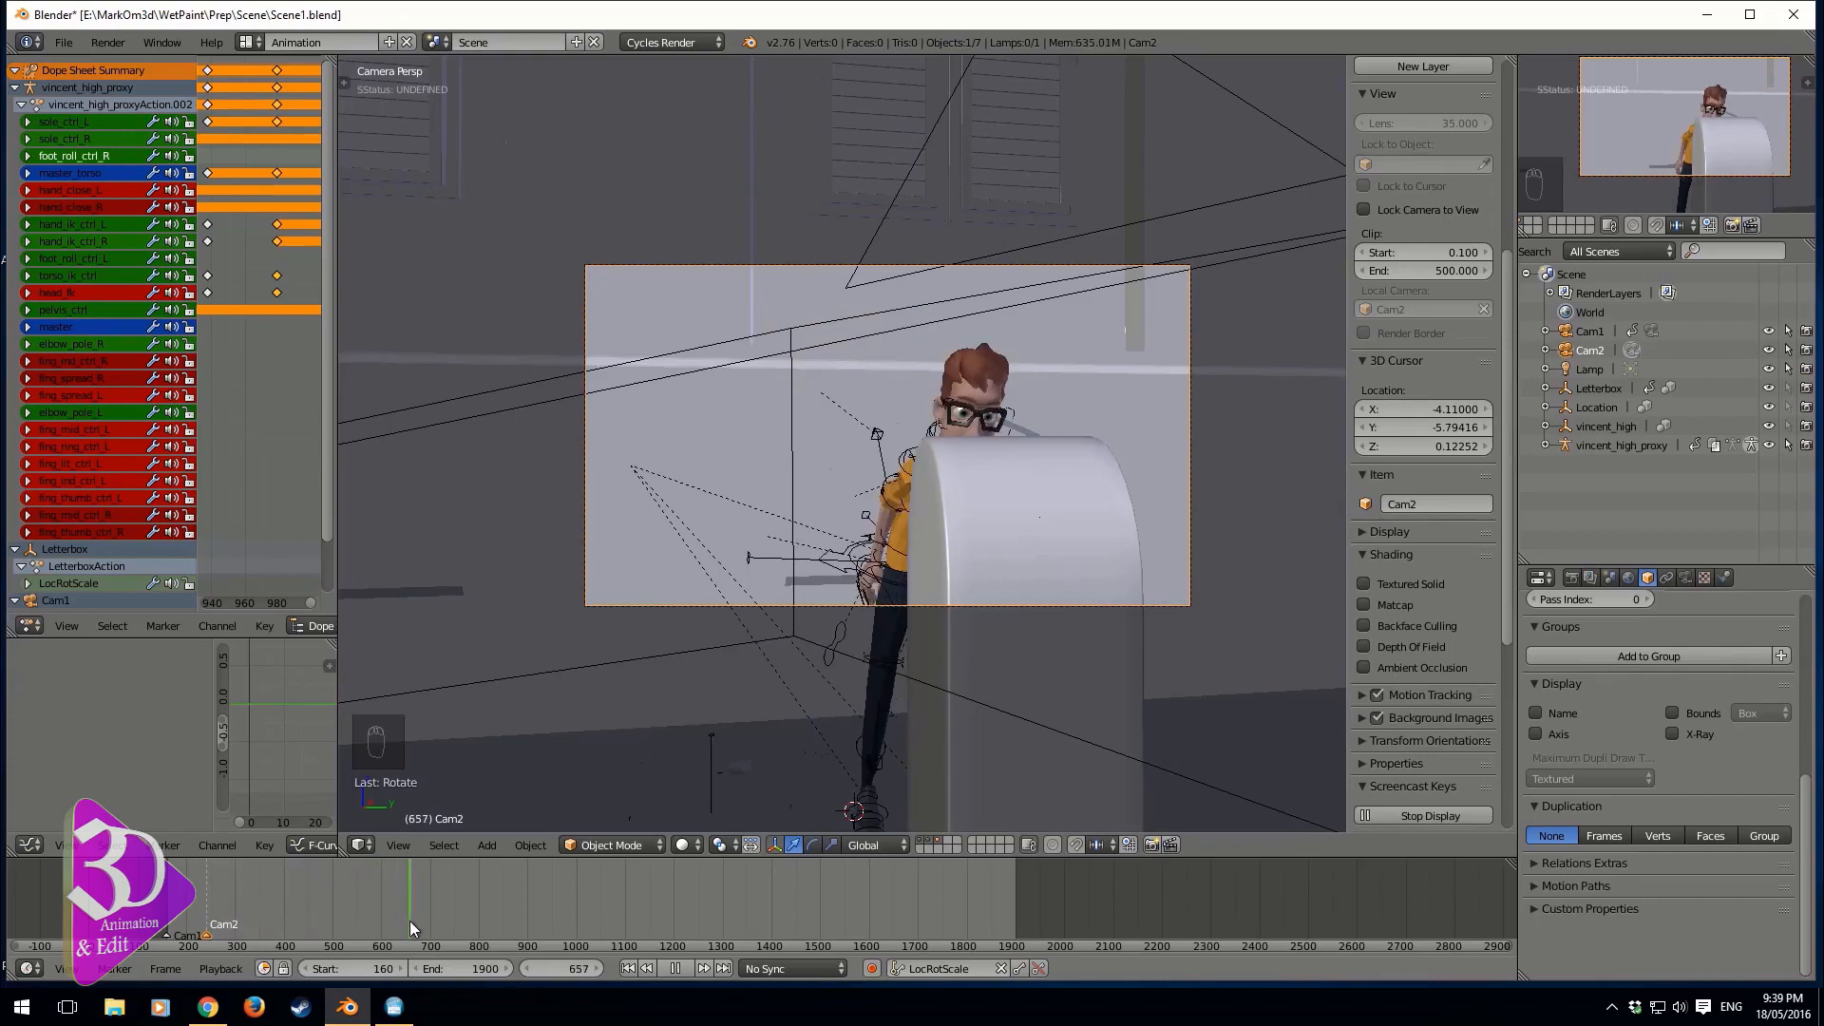
drag(407, 922, 292, 920)
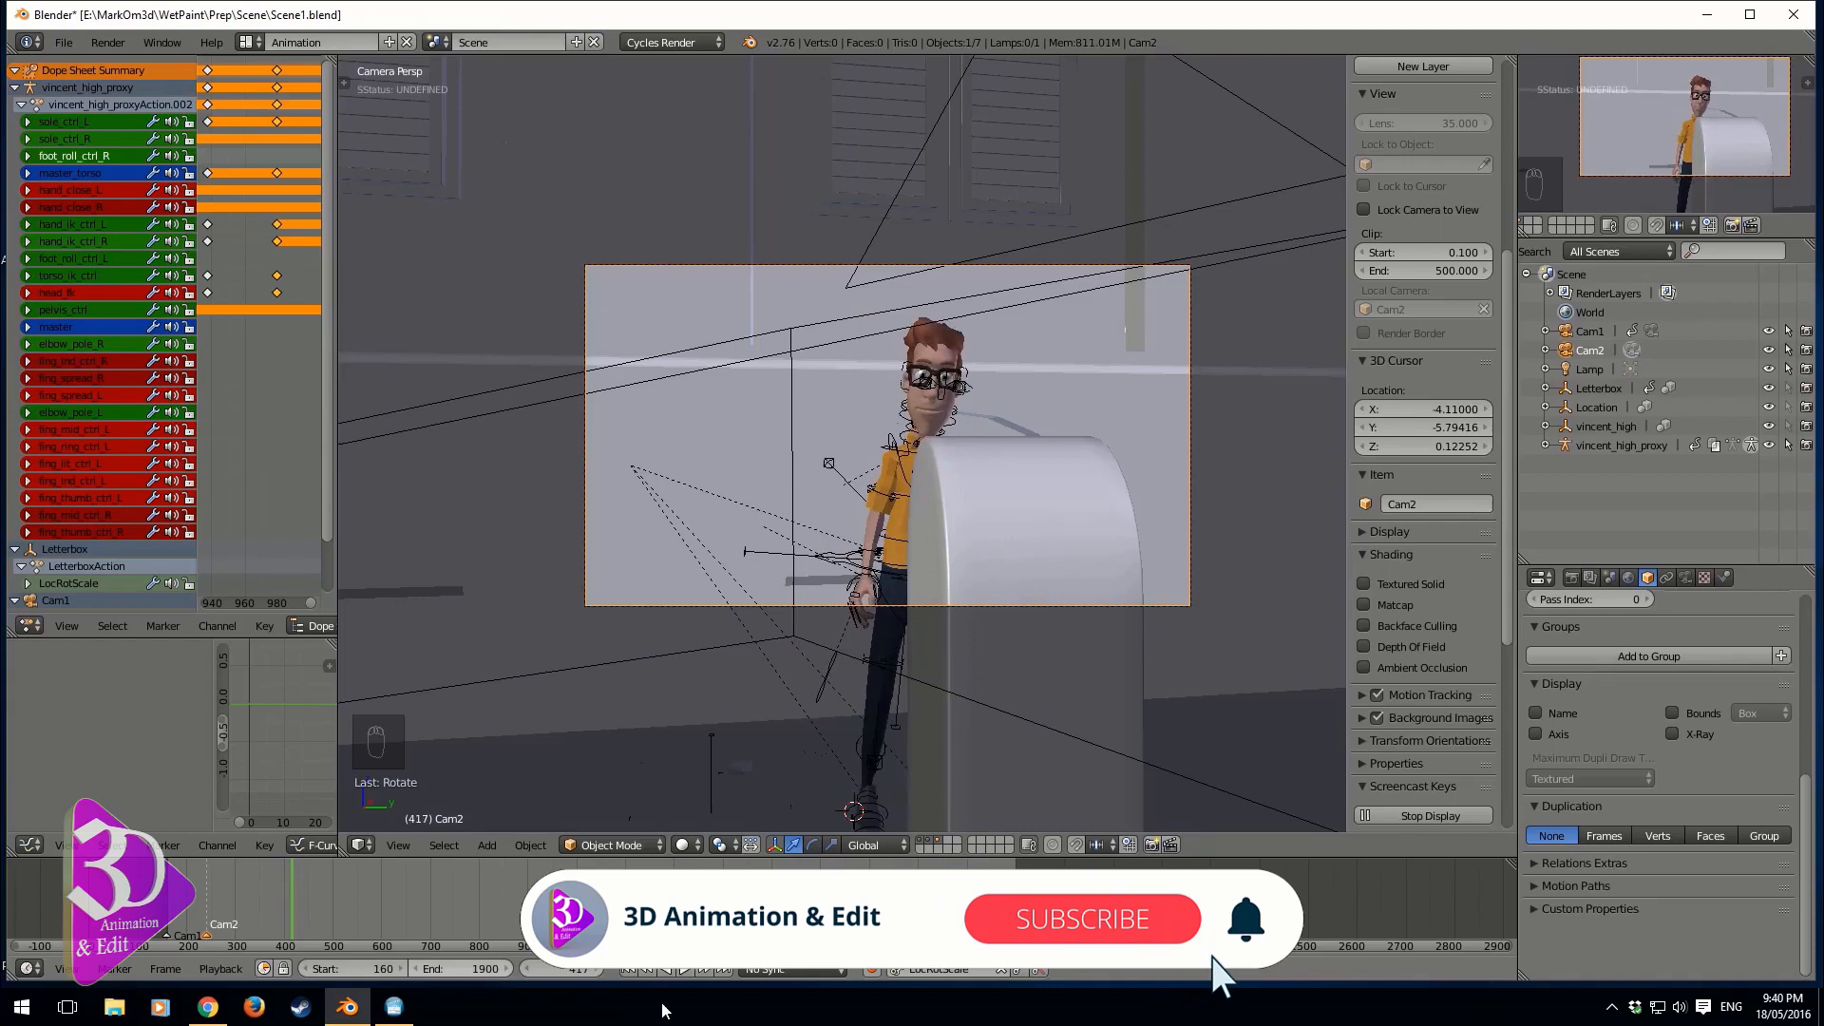
- Set the current frame to 400
click(573, 970)
text(10)
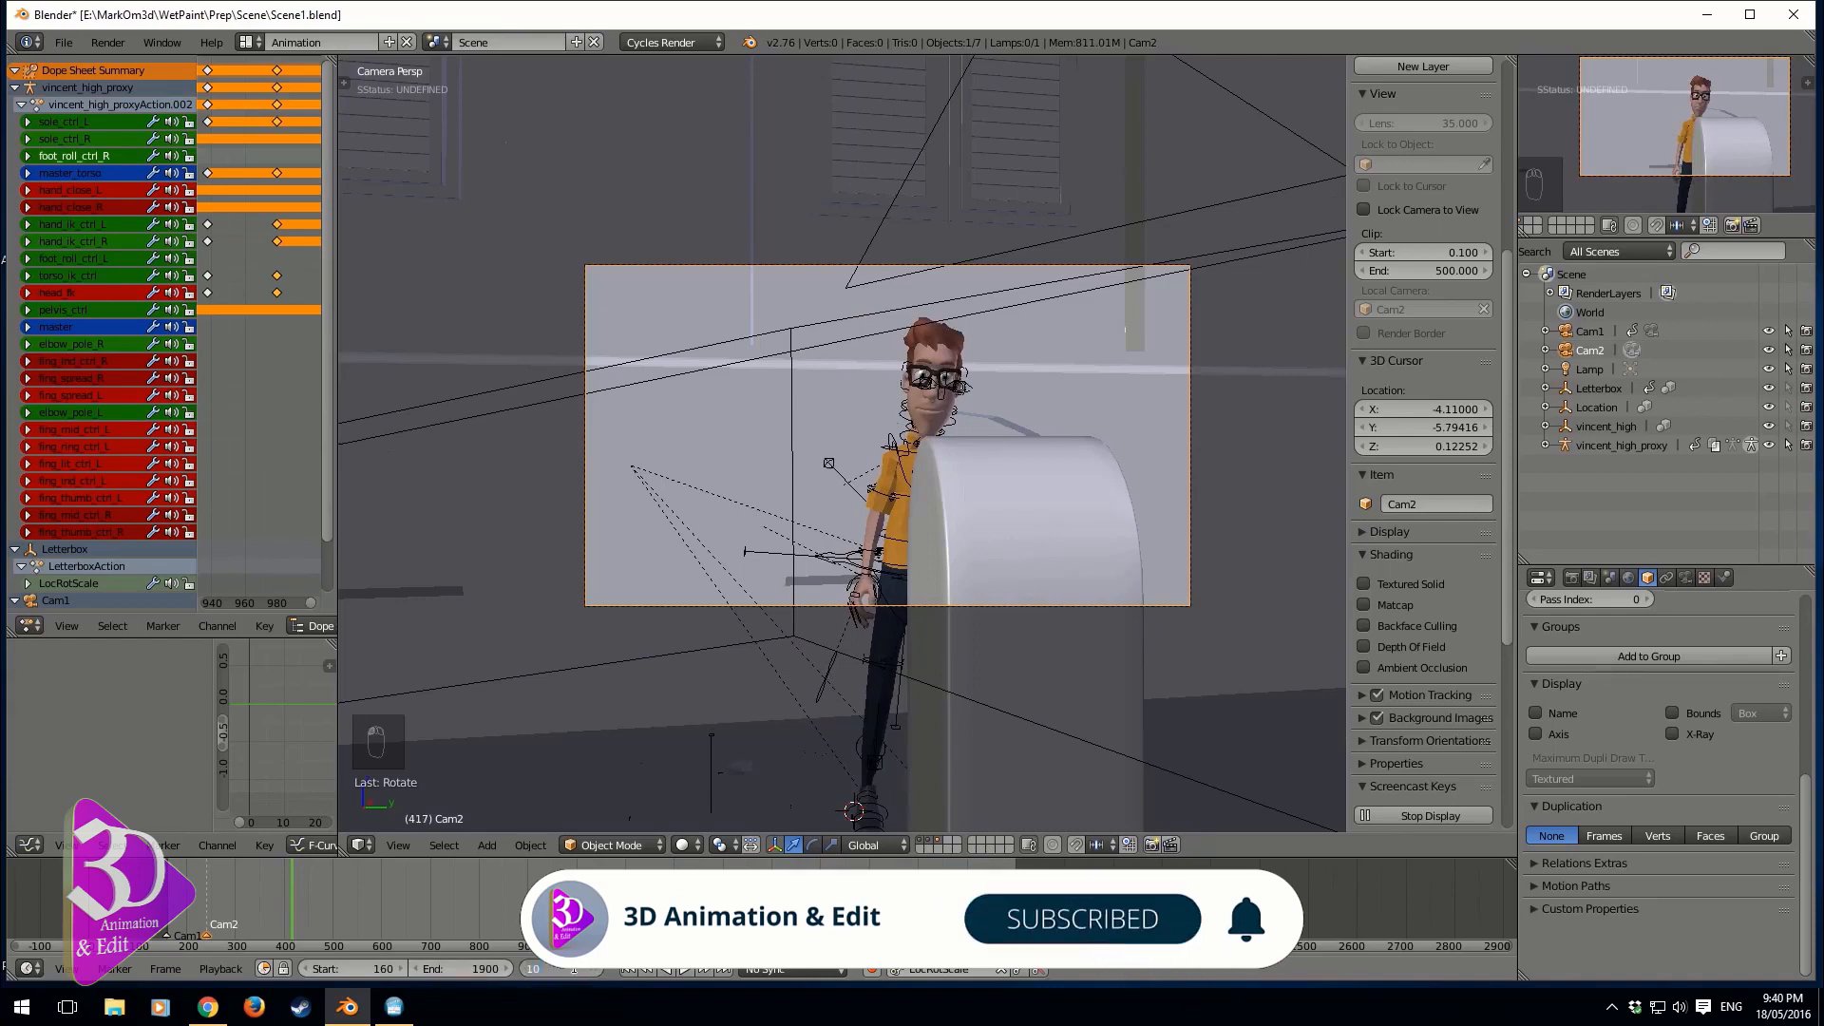
key(BackSpace)
key(BackSpace)
text(00)
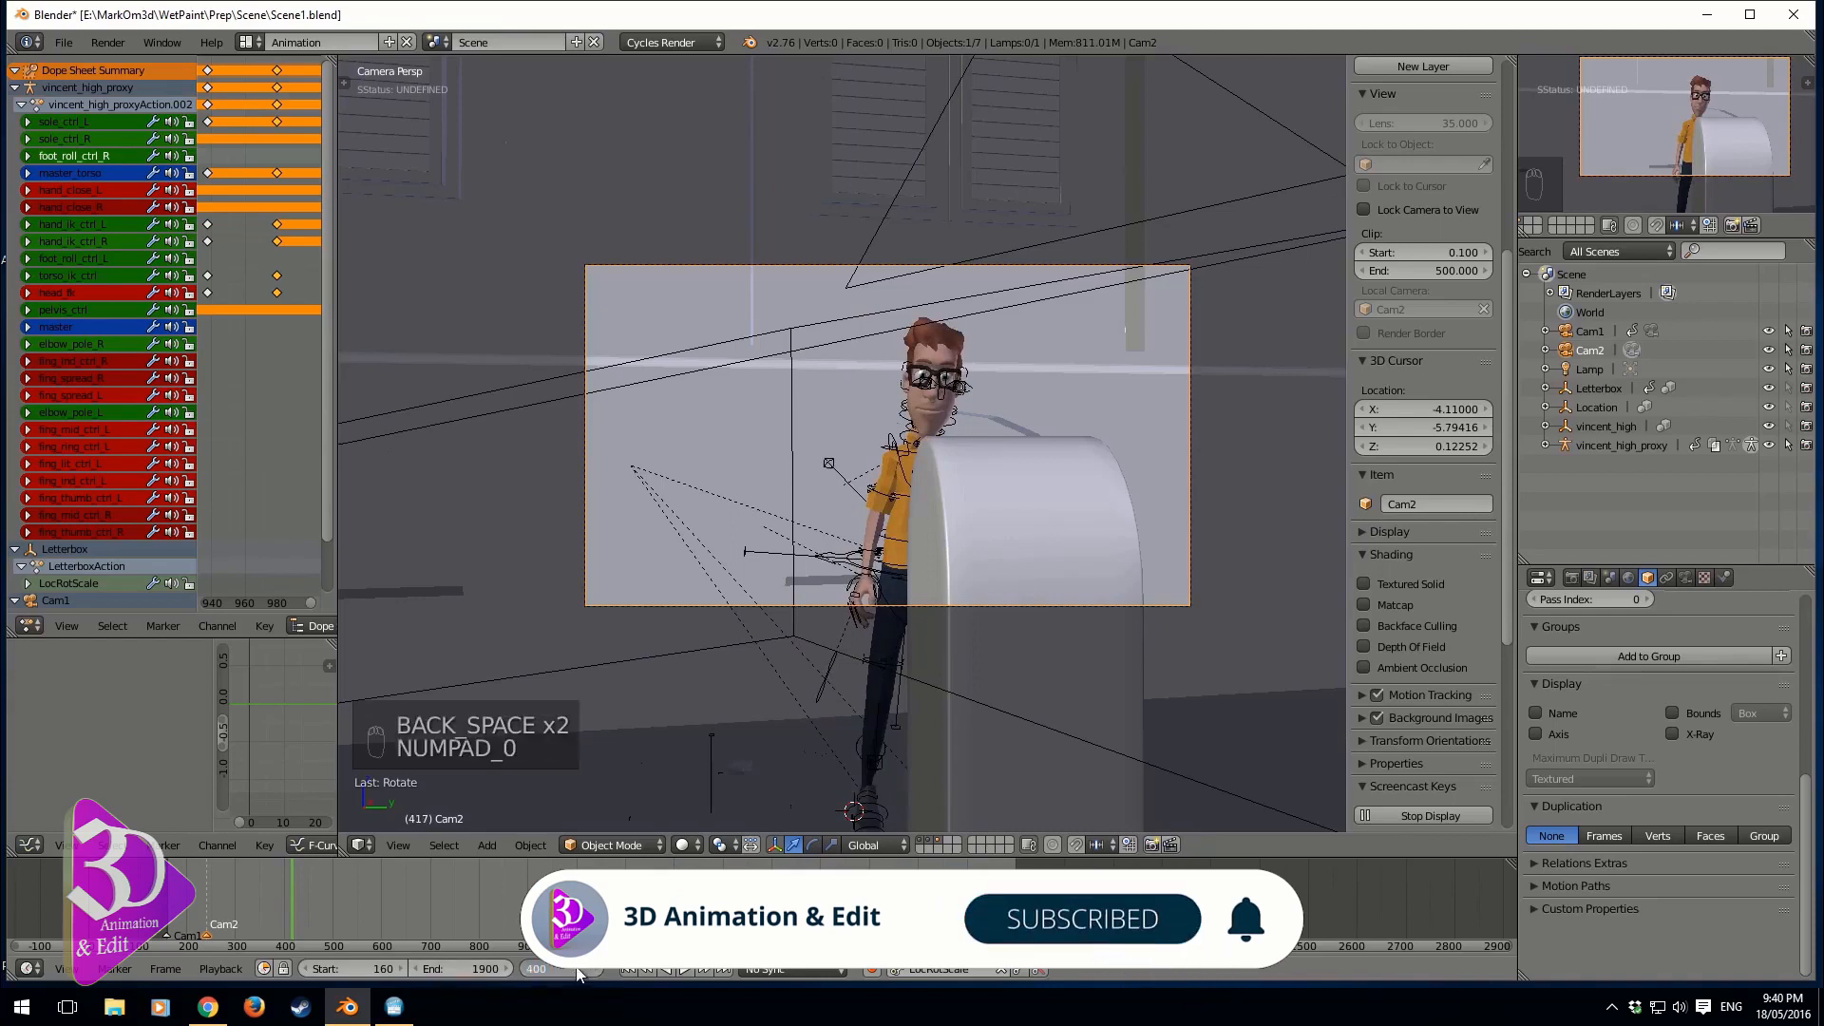
key(Return)
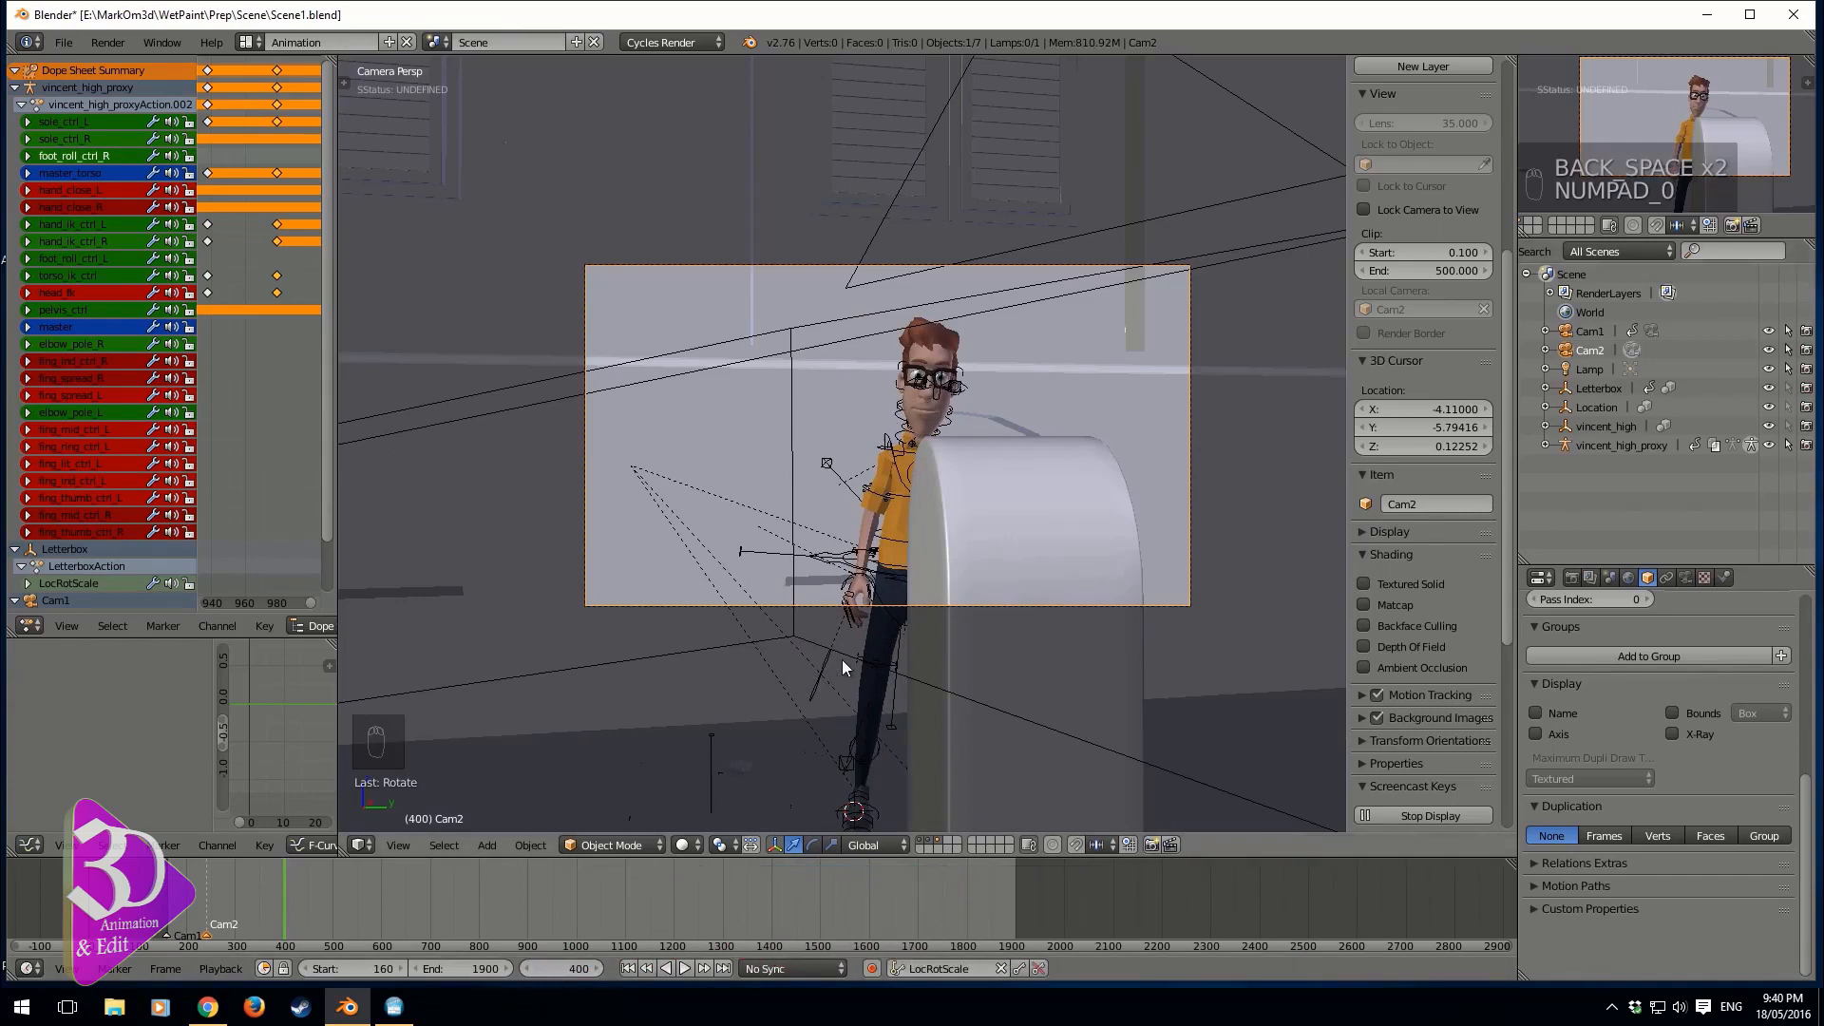
- Switch the viewport to wireframe in right orthographic view to show the background reference footage
key(z)
key(z)
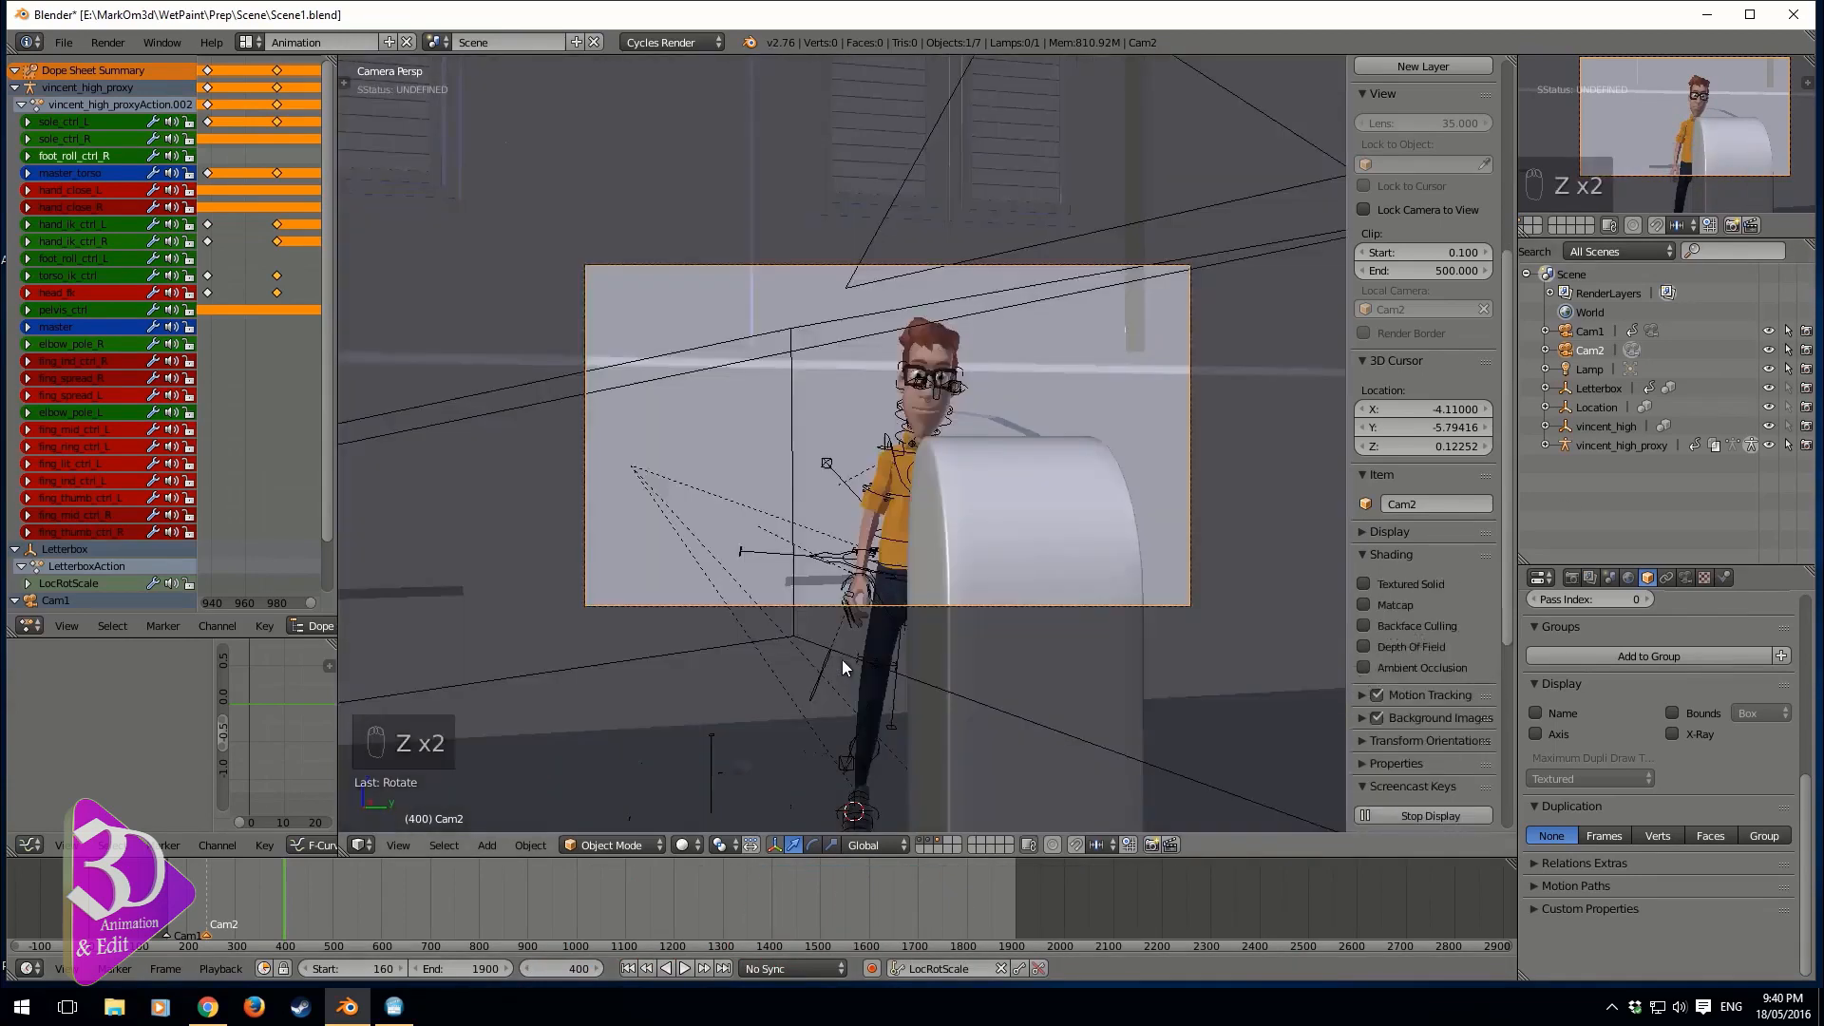
key(z)
key(z)
key(KP_3)
scroll(841, 659, up, 2)
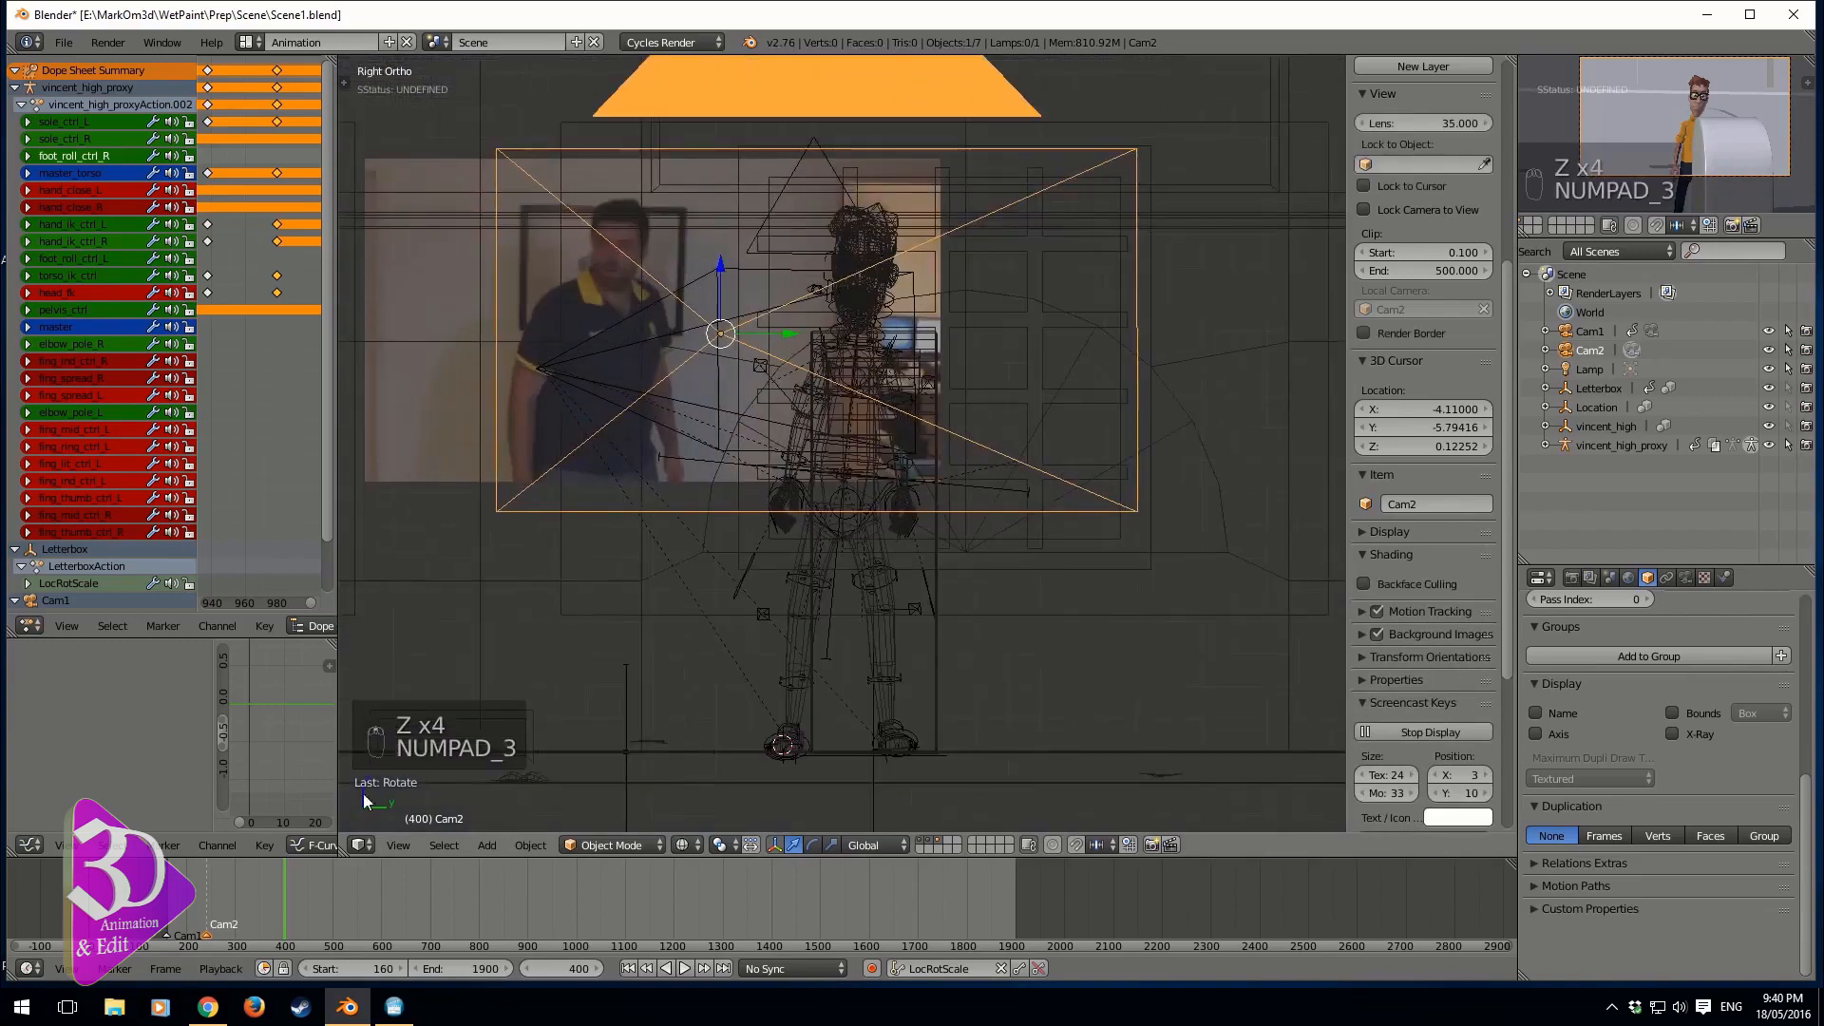
- Play the reference footage from frame 400 and step back to its cut at frame 410
key(alt+a)
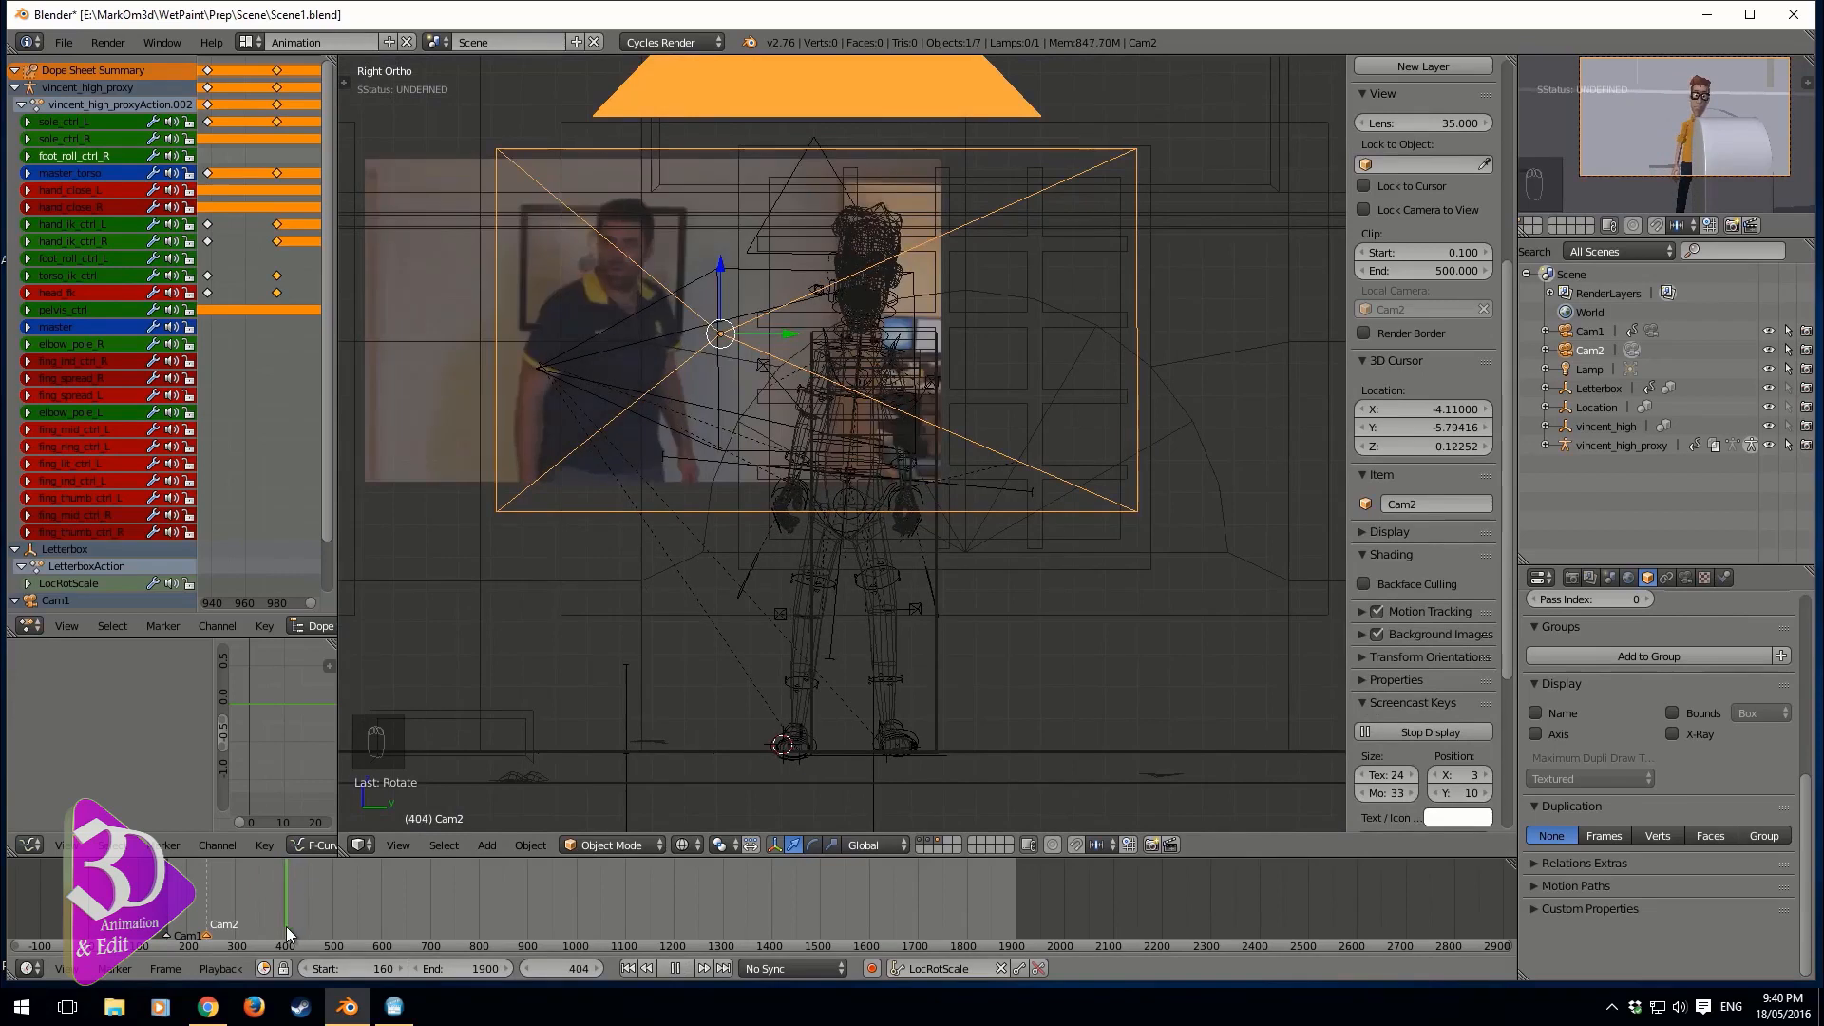
key(alt+a)
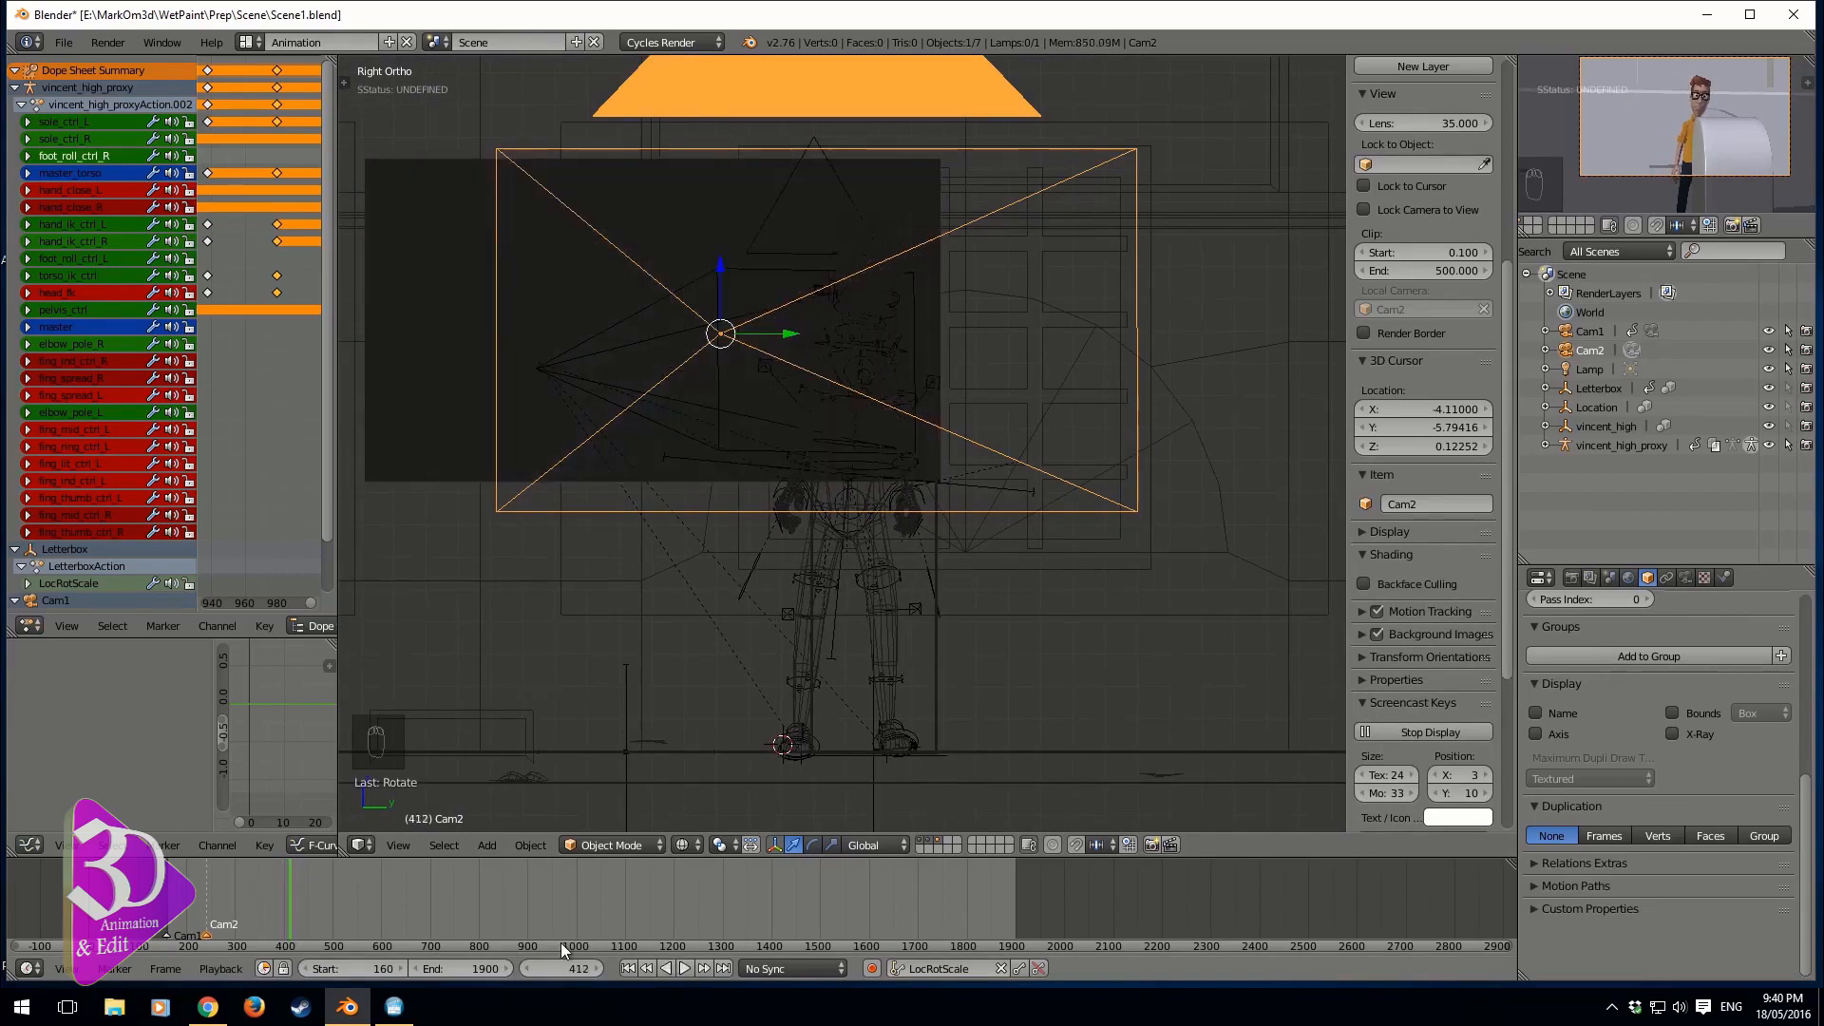
key(Left)
key(Left)
key(Left)
key(Left)
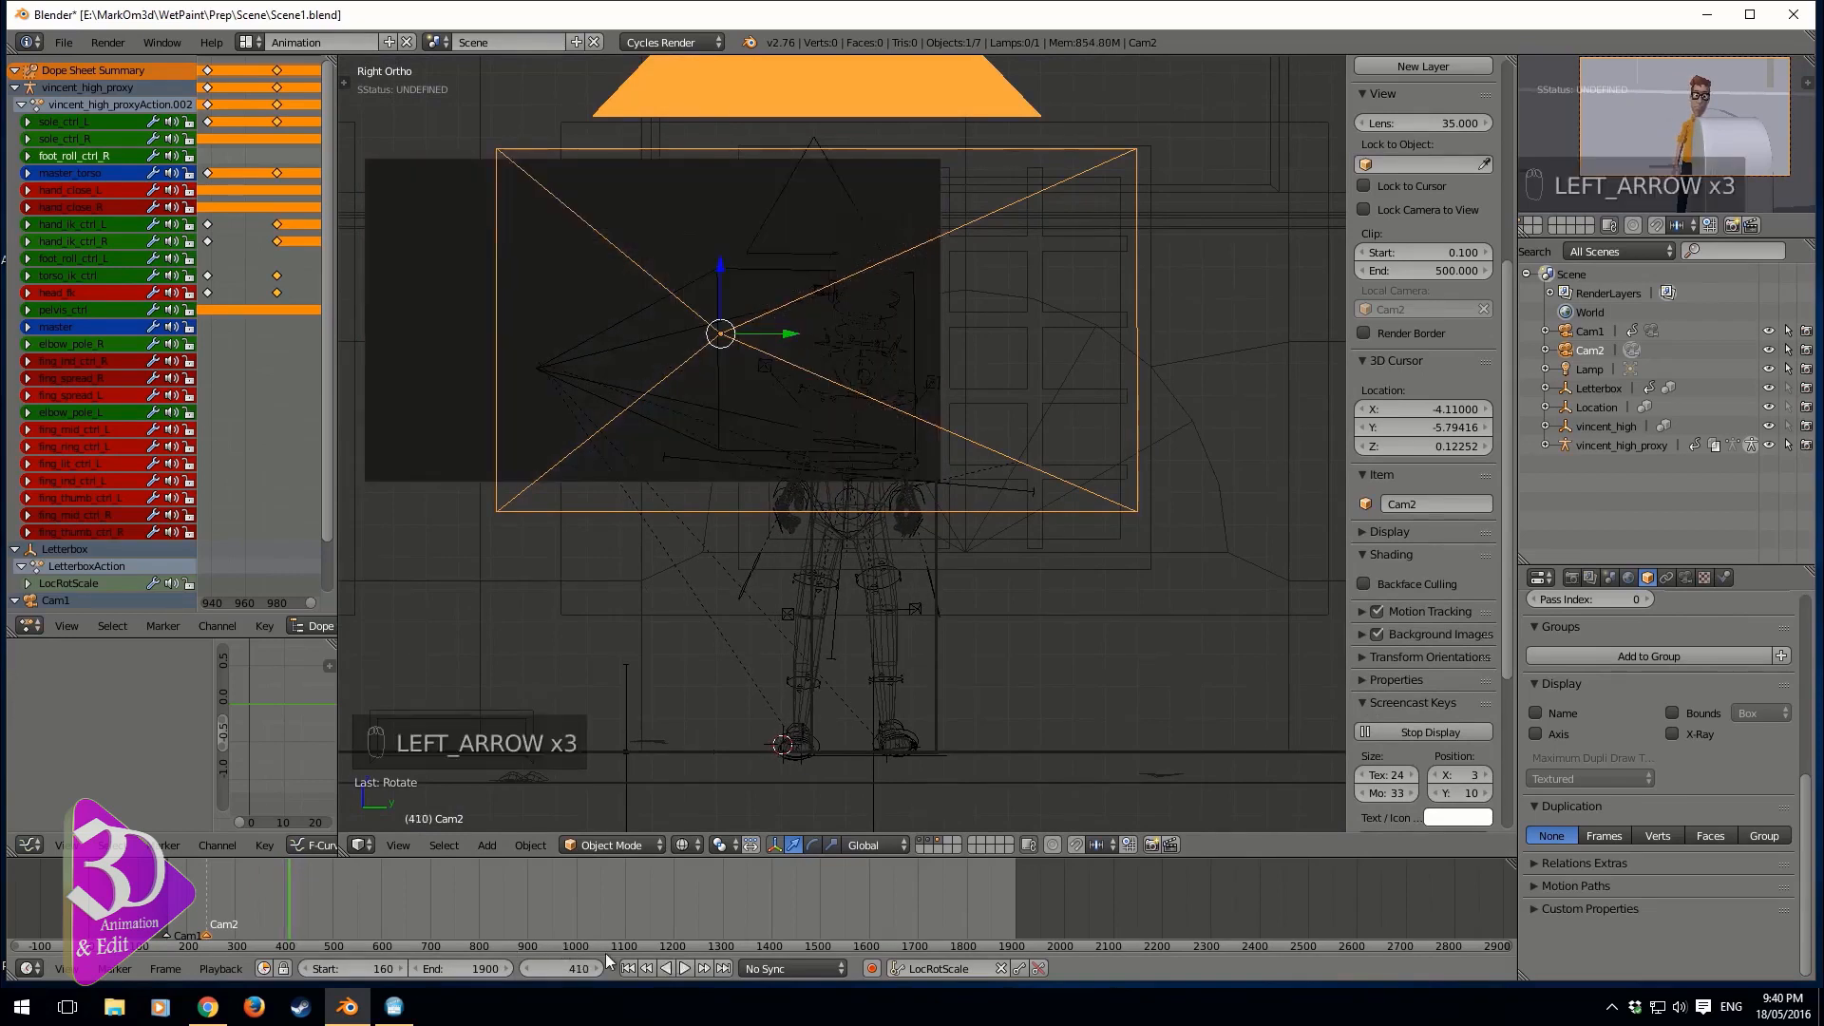
key(Right)
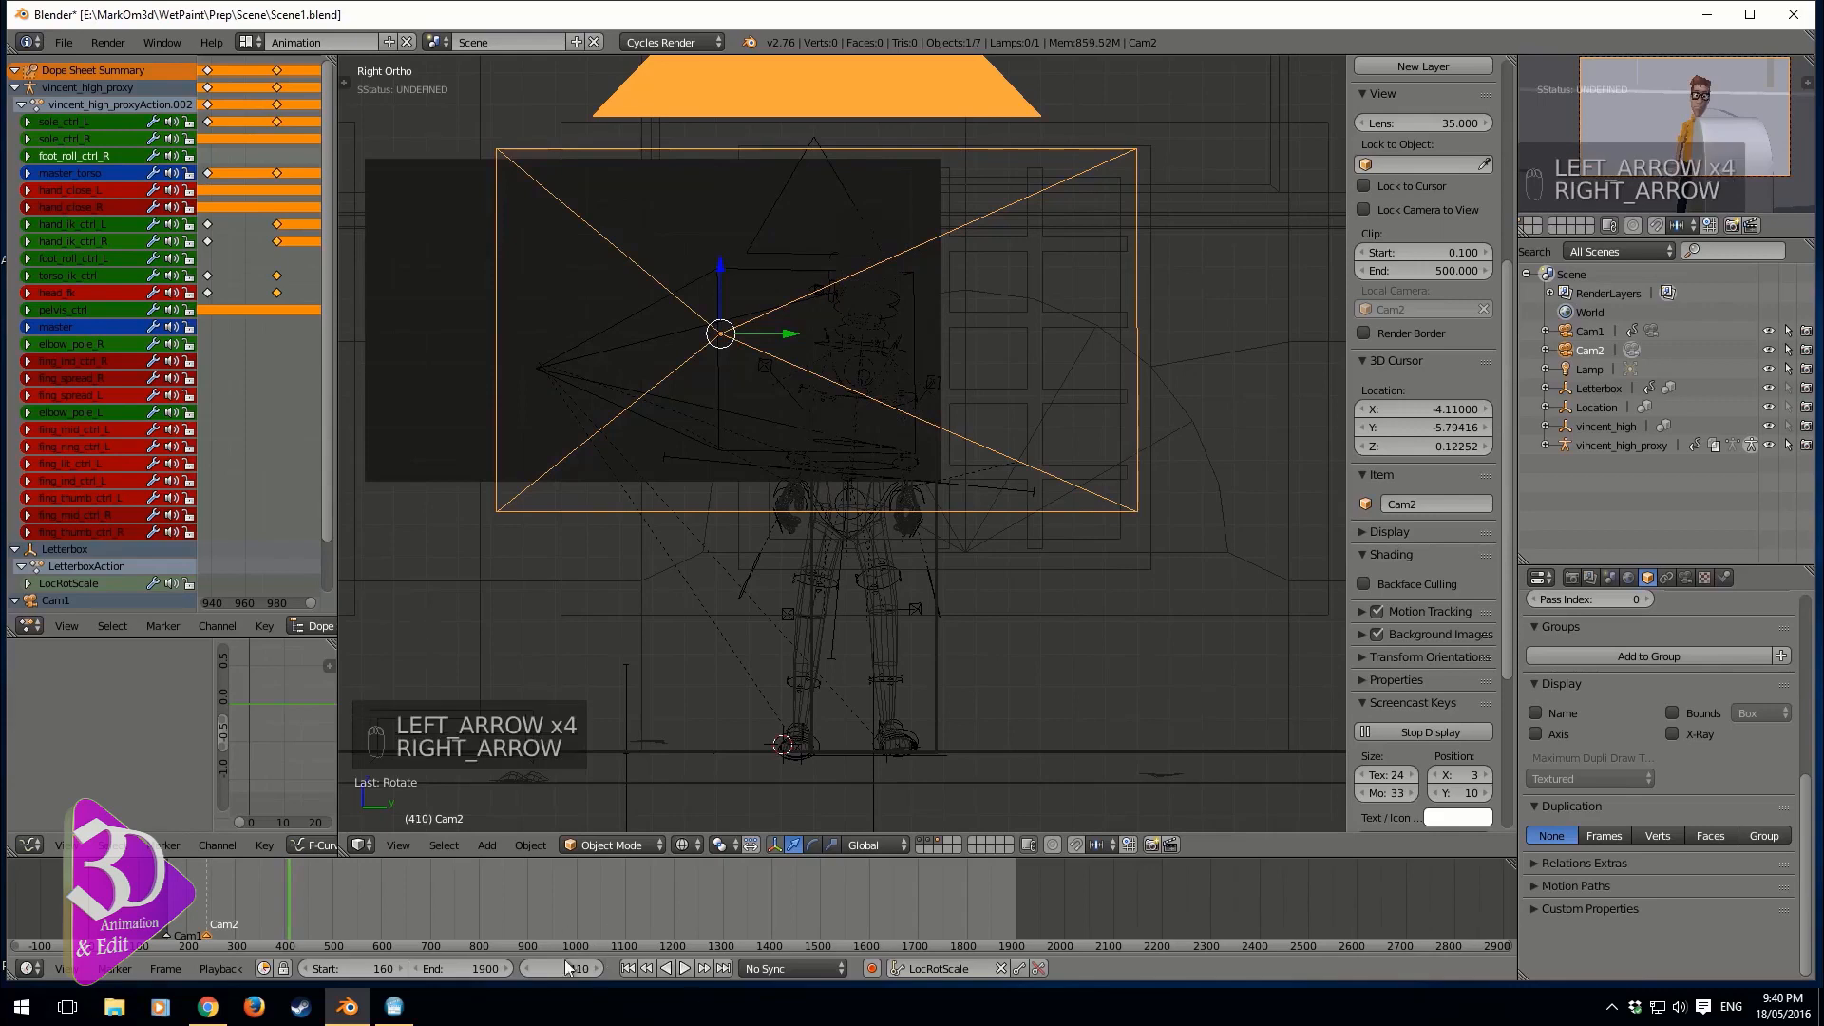
- Add a timeline marker at frame 410
click(566, 968)
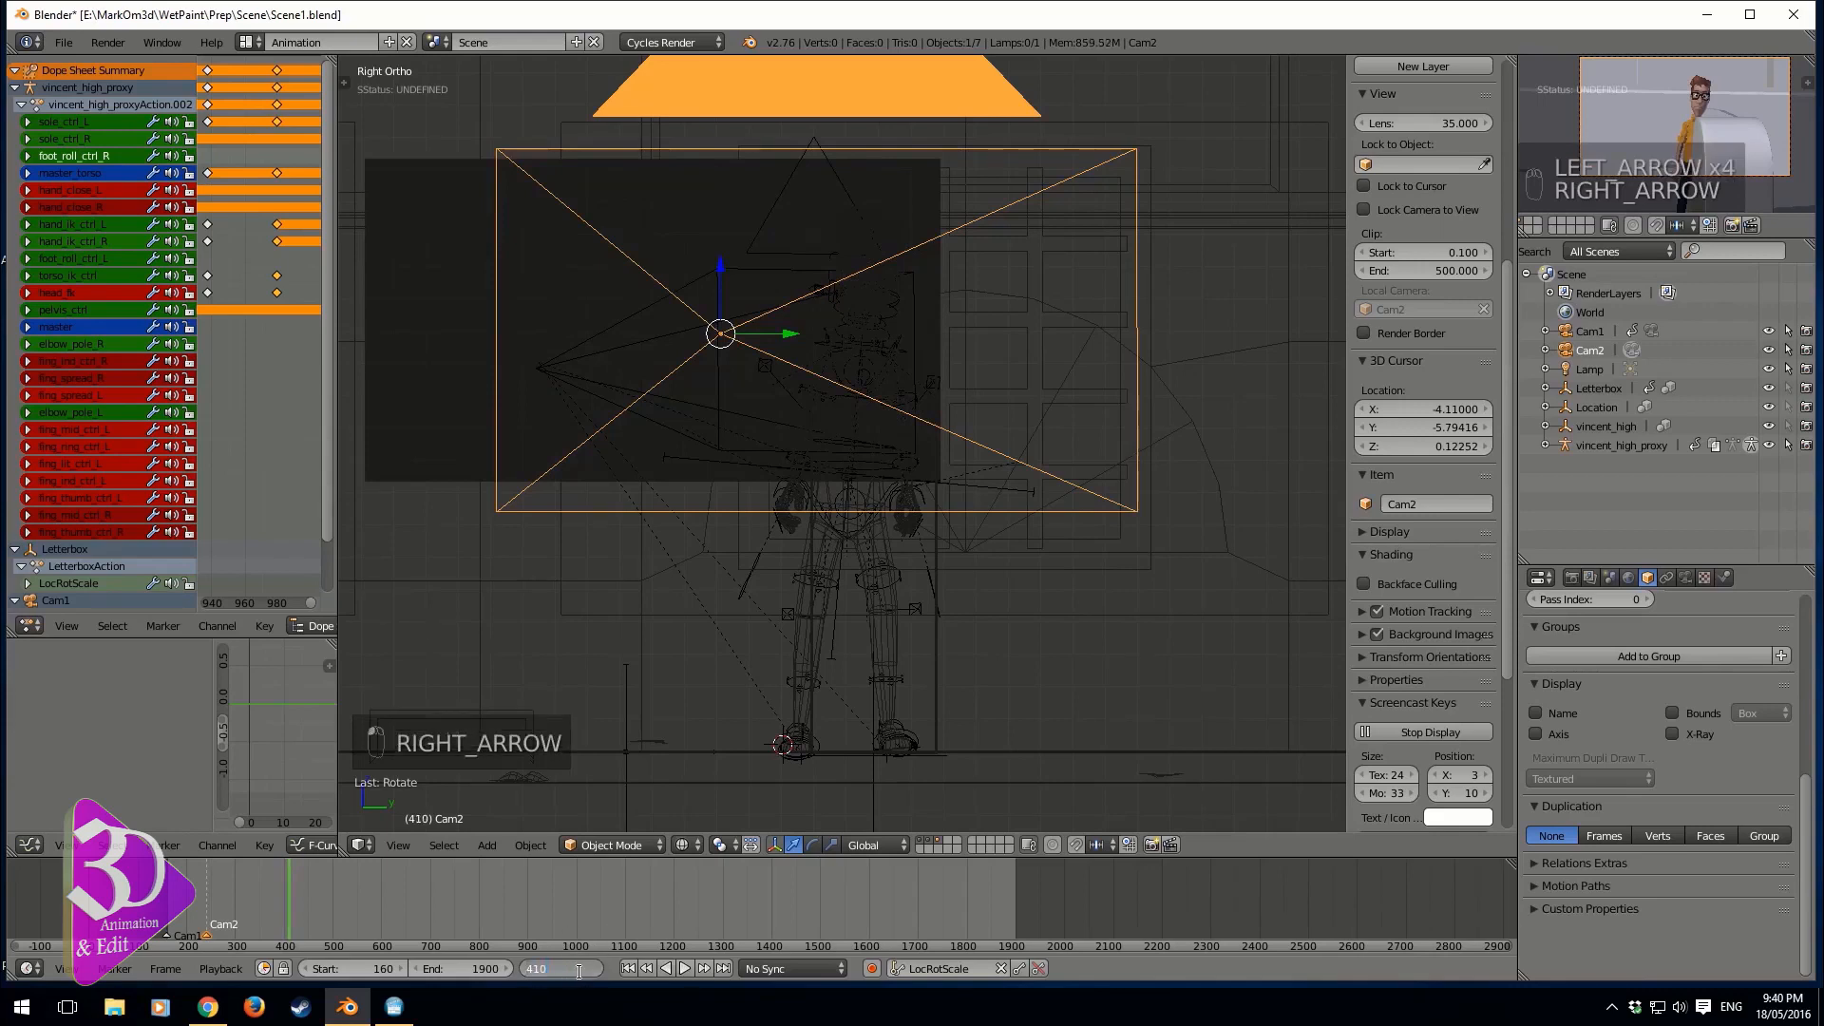
key(Return)
middle_drag(704, 498, 972, 576)
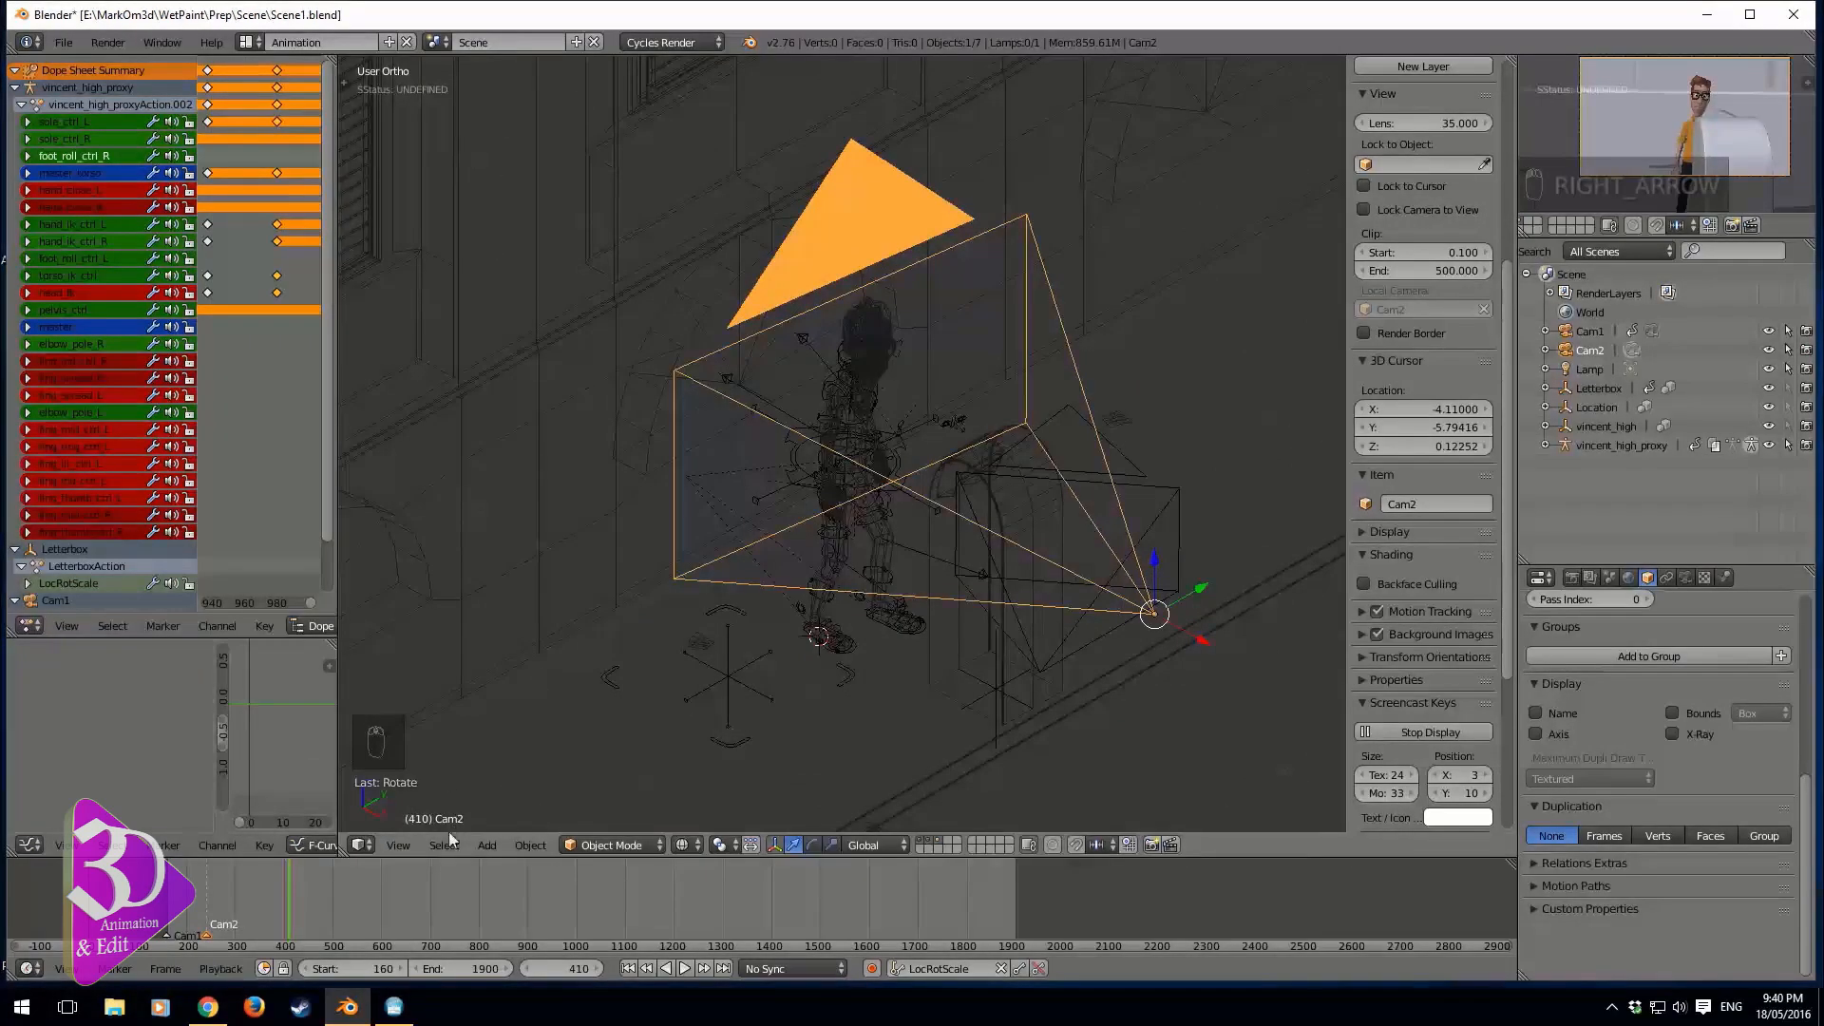
key(m)
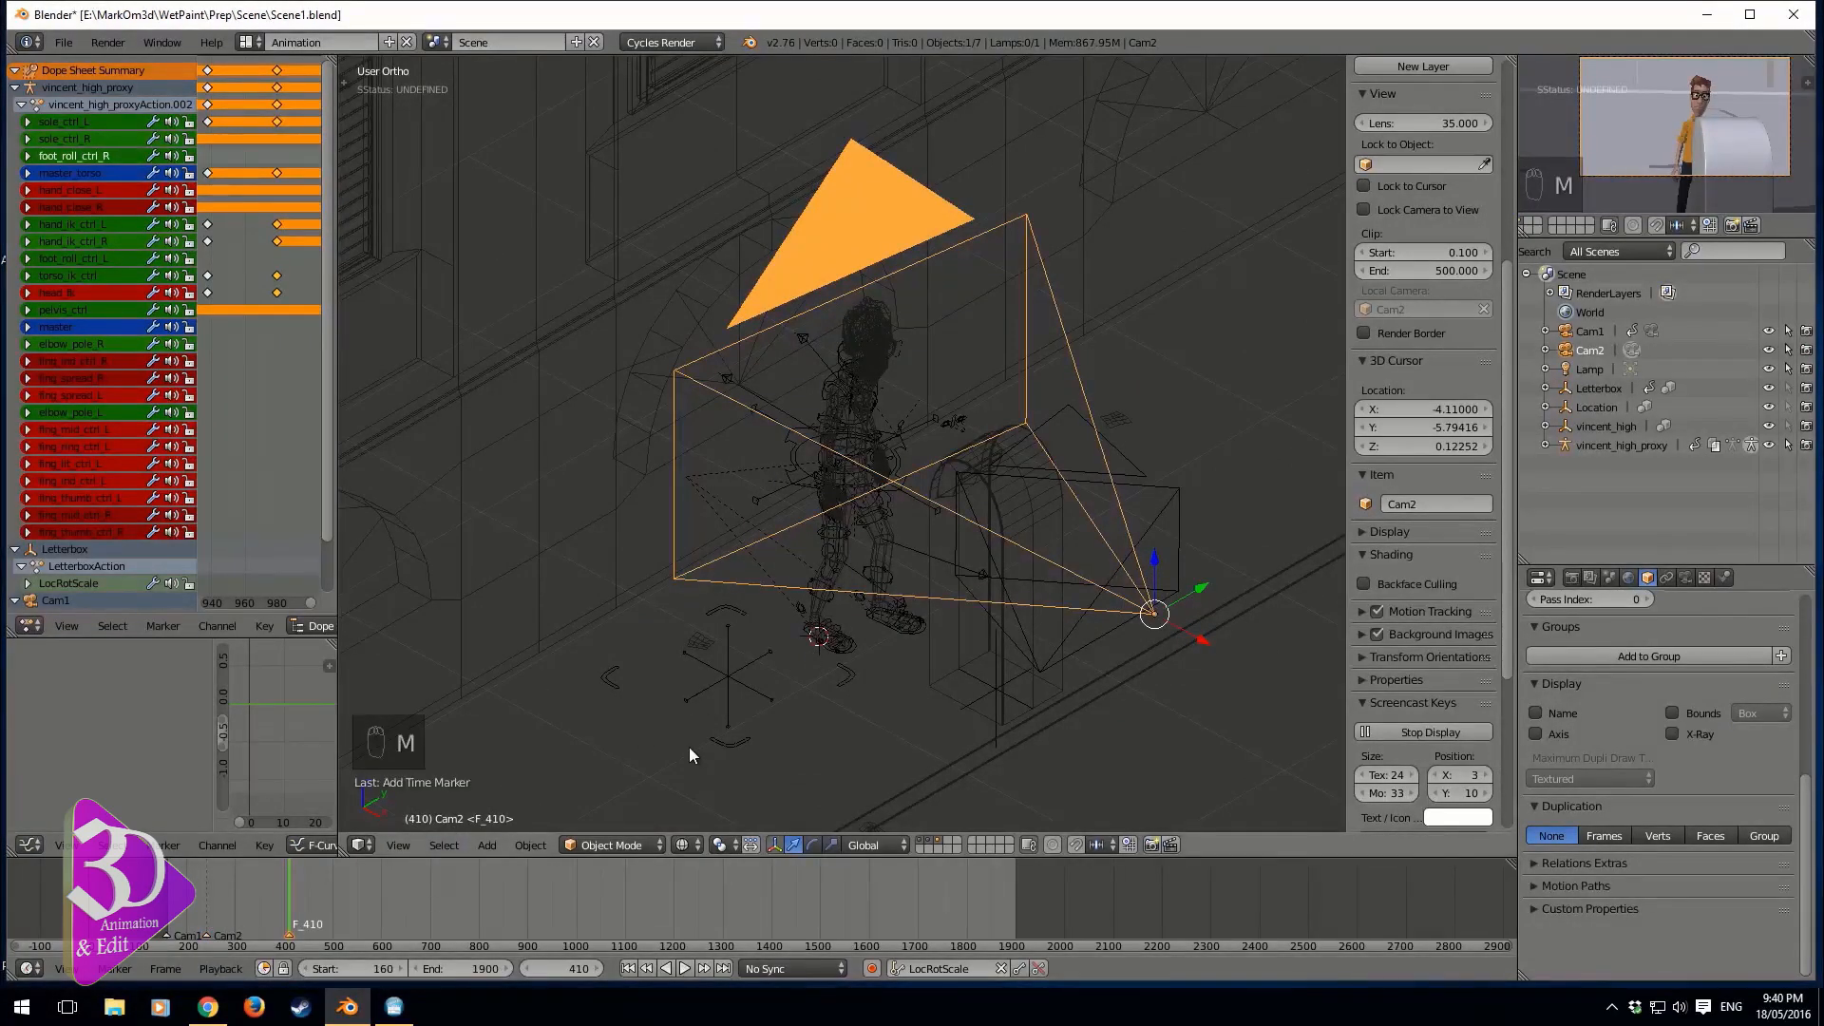
- Step through the frames just before the 410 marker in right orthographic view to check the cut in the reference footage
key(Left)
key(Left)
key(Left)
key(Left)
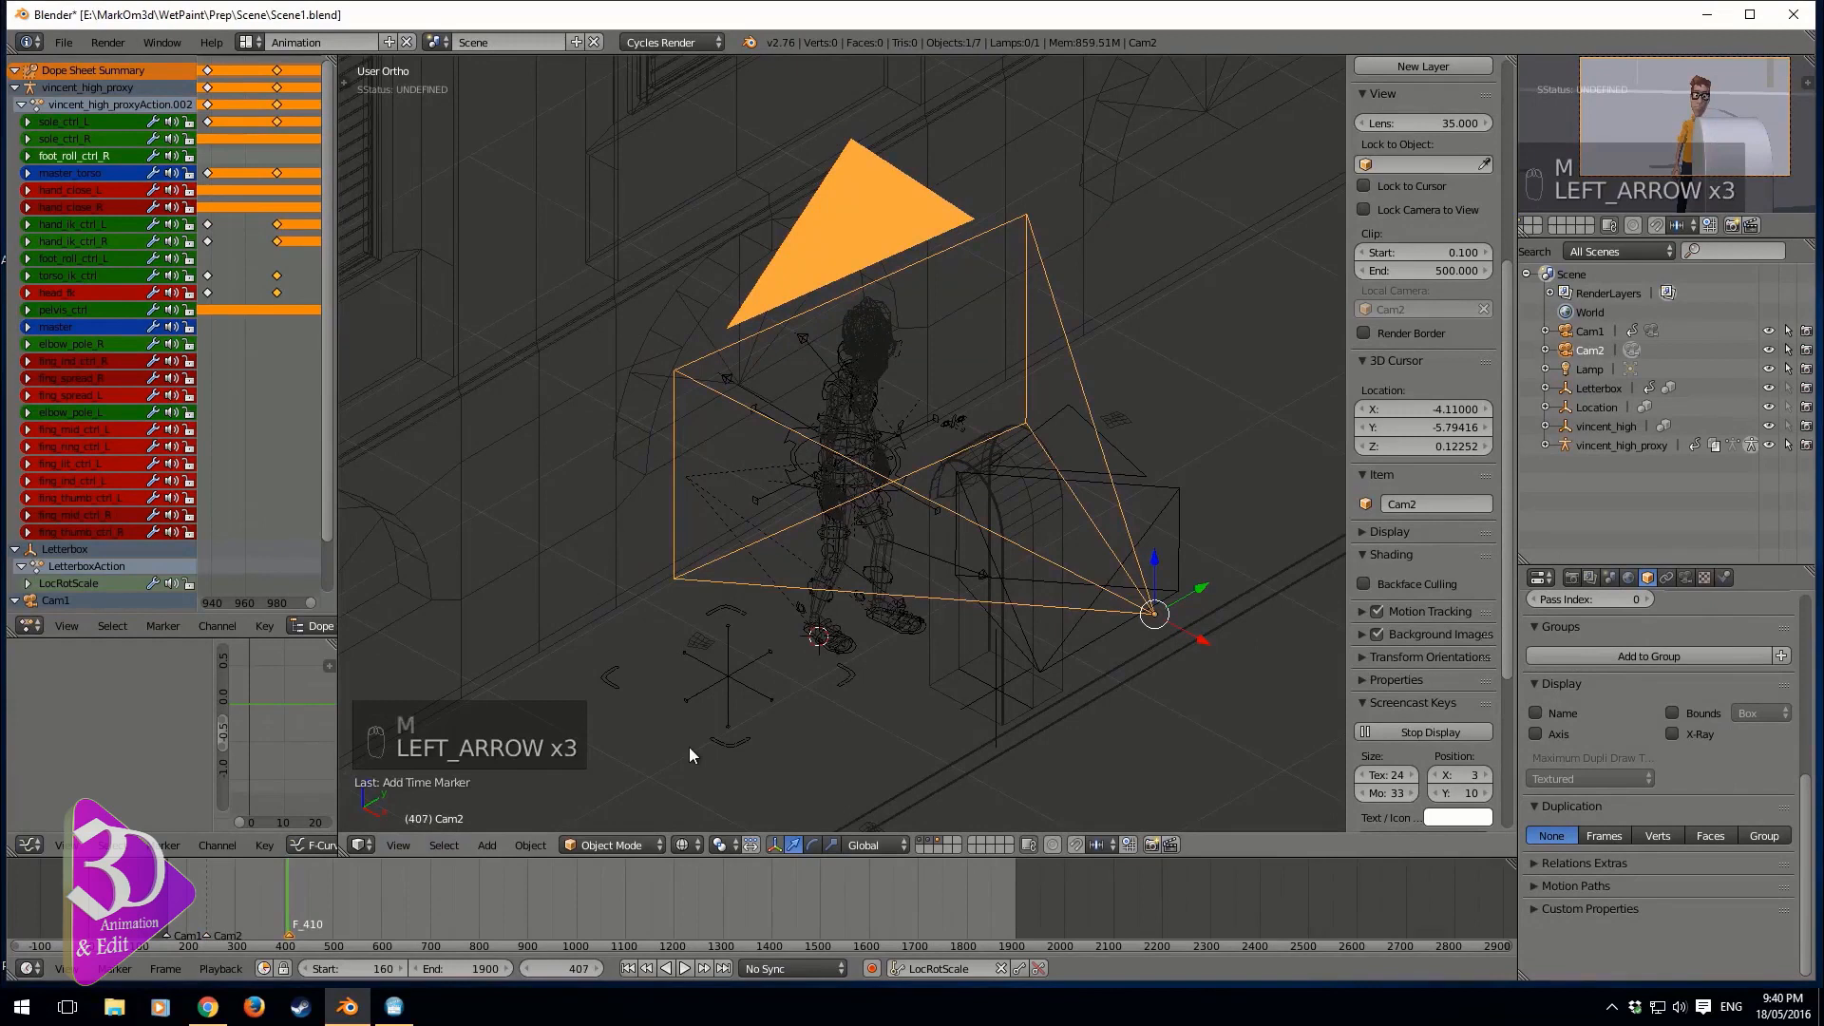
key(KP_3)
key(Right)
key(Right)
key(Right)
key(Right)
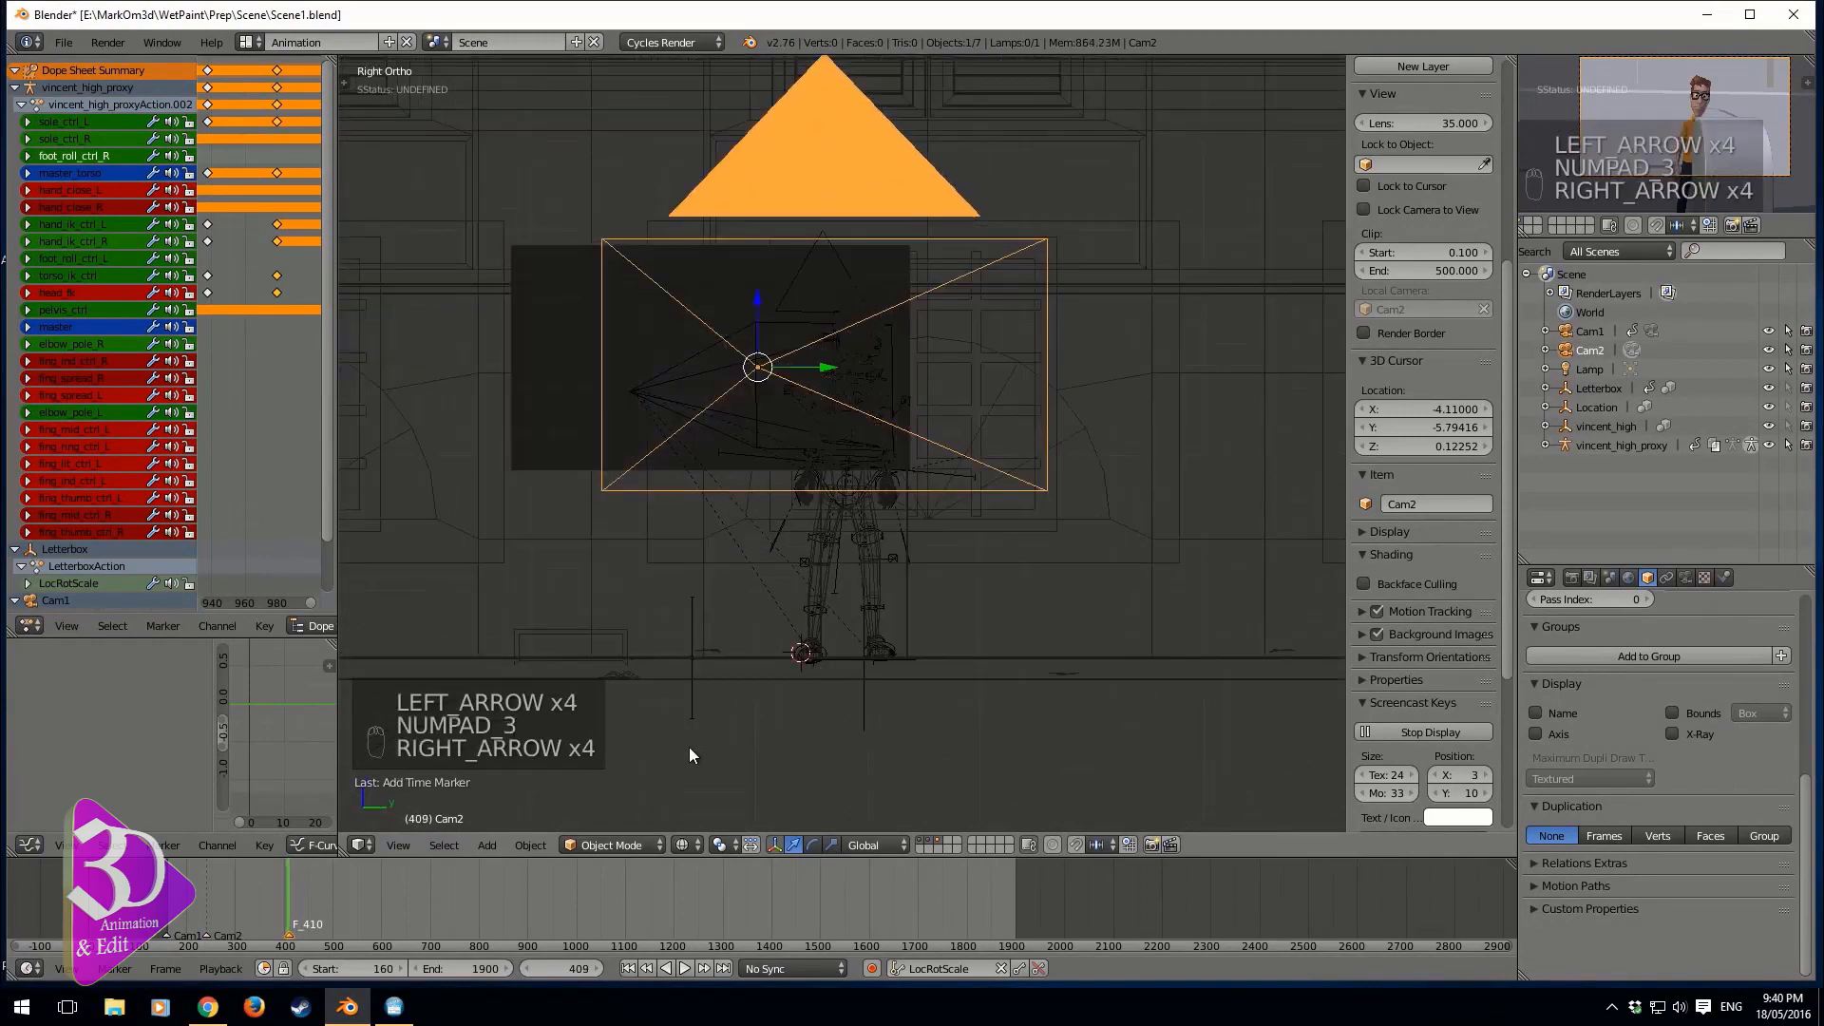
key(Right)
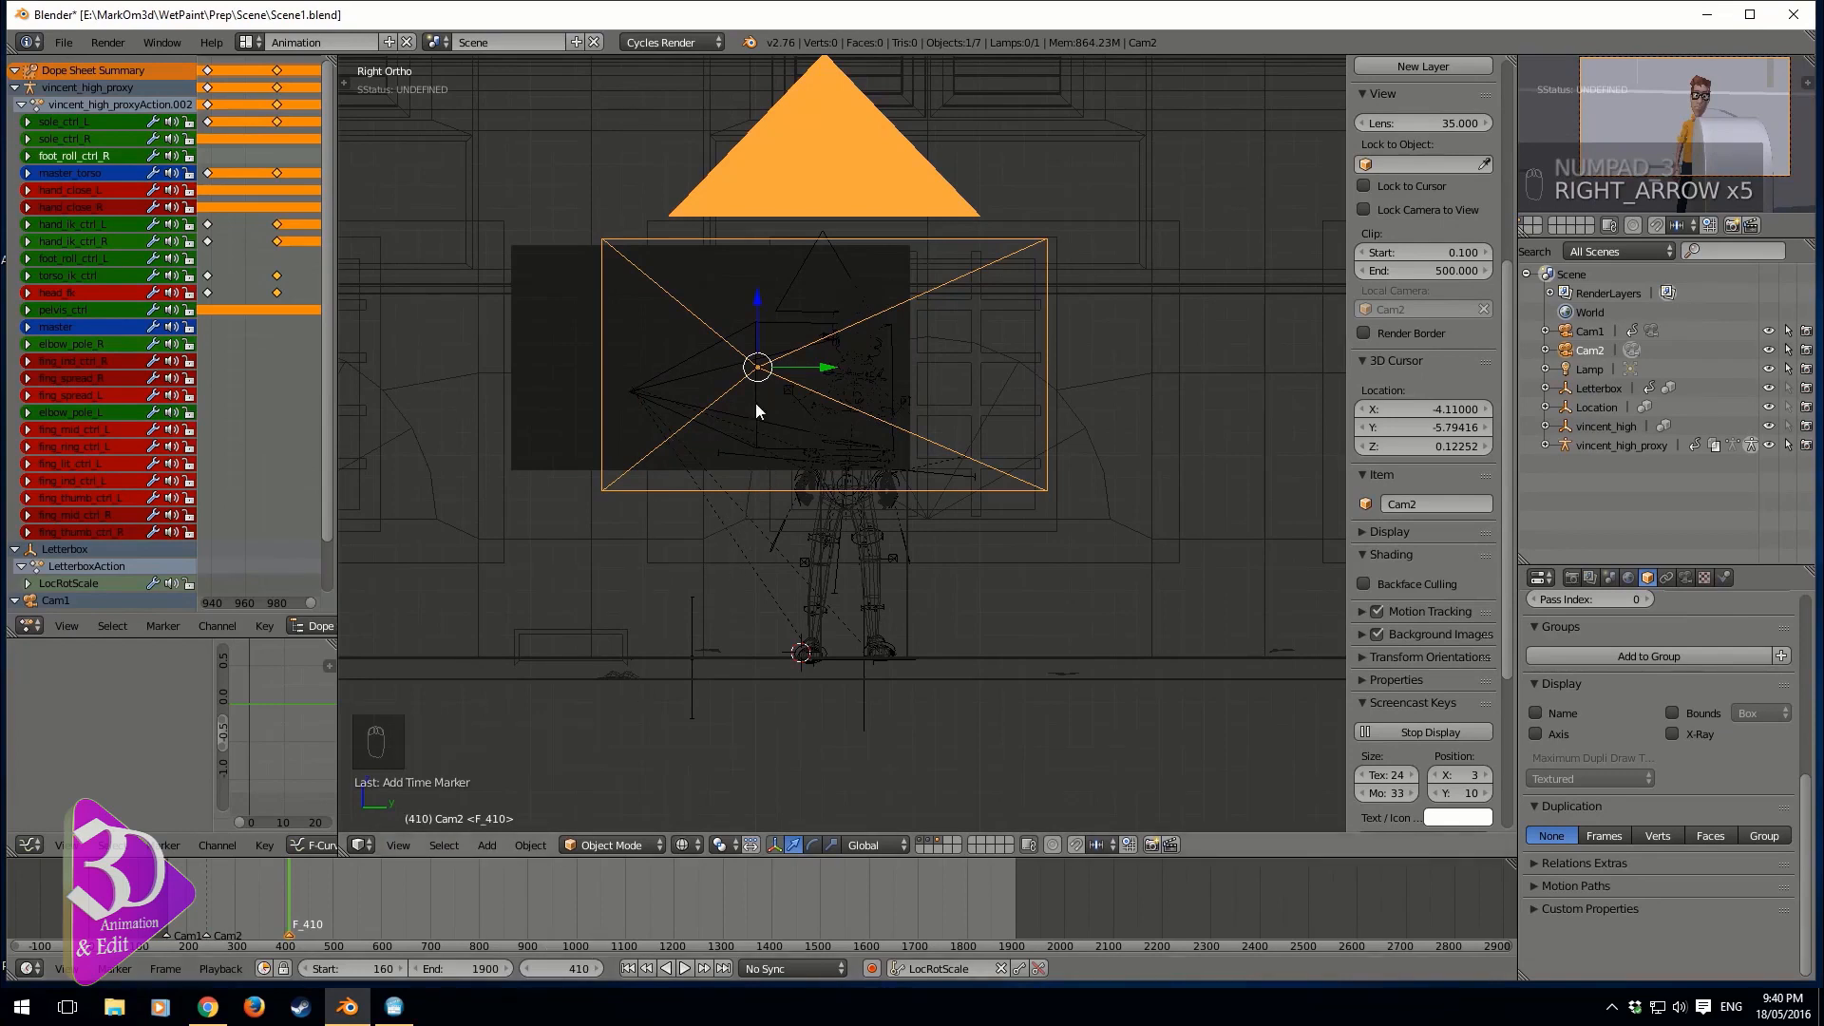
- Duplicate Cam2 in top orthographic view, place the copy closer to the character and rotate it 180°
key(KP_7)
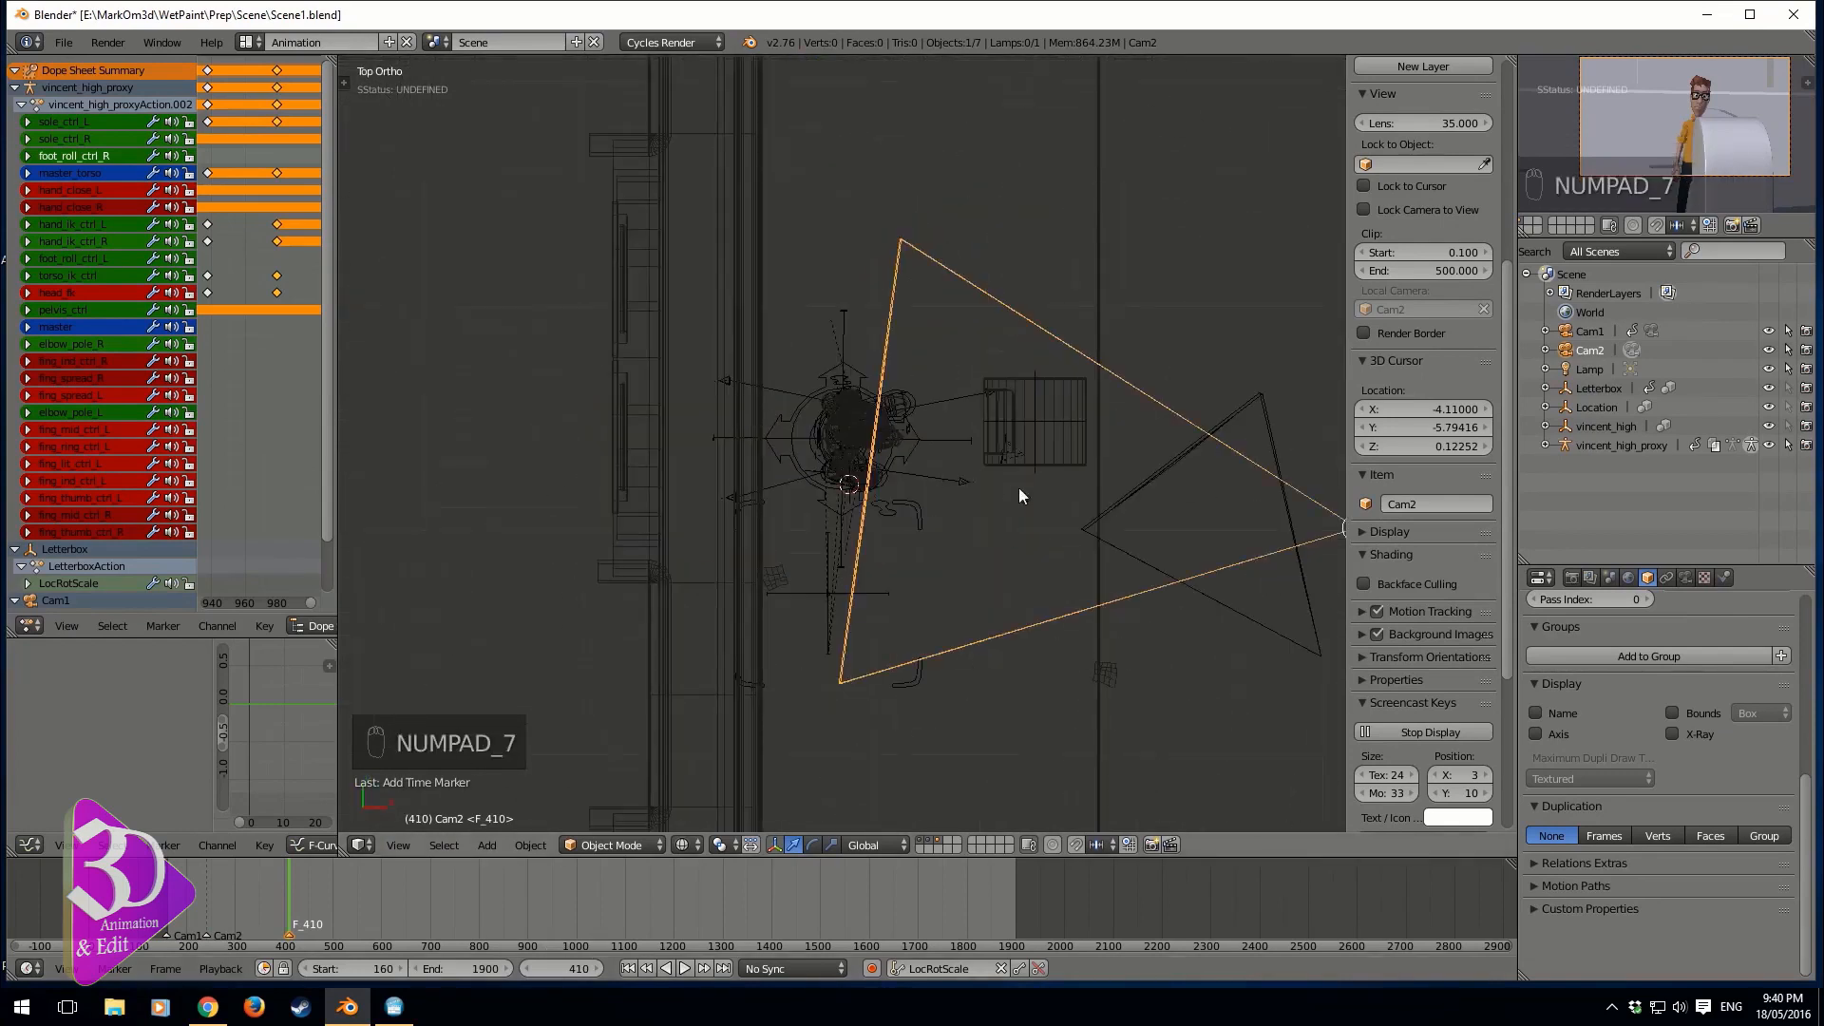
key(shift+d)
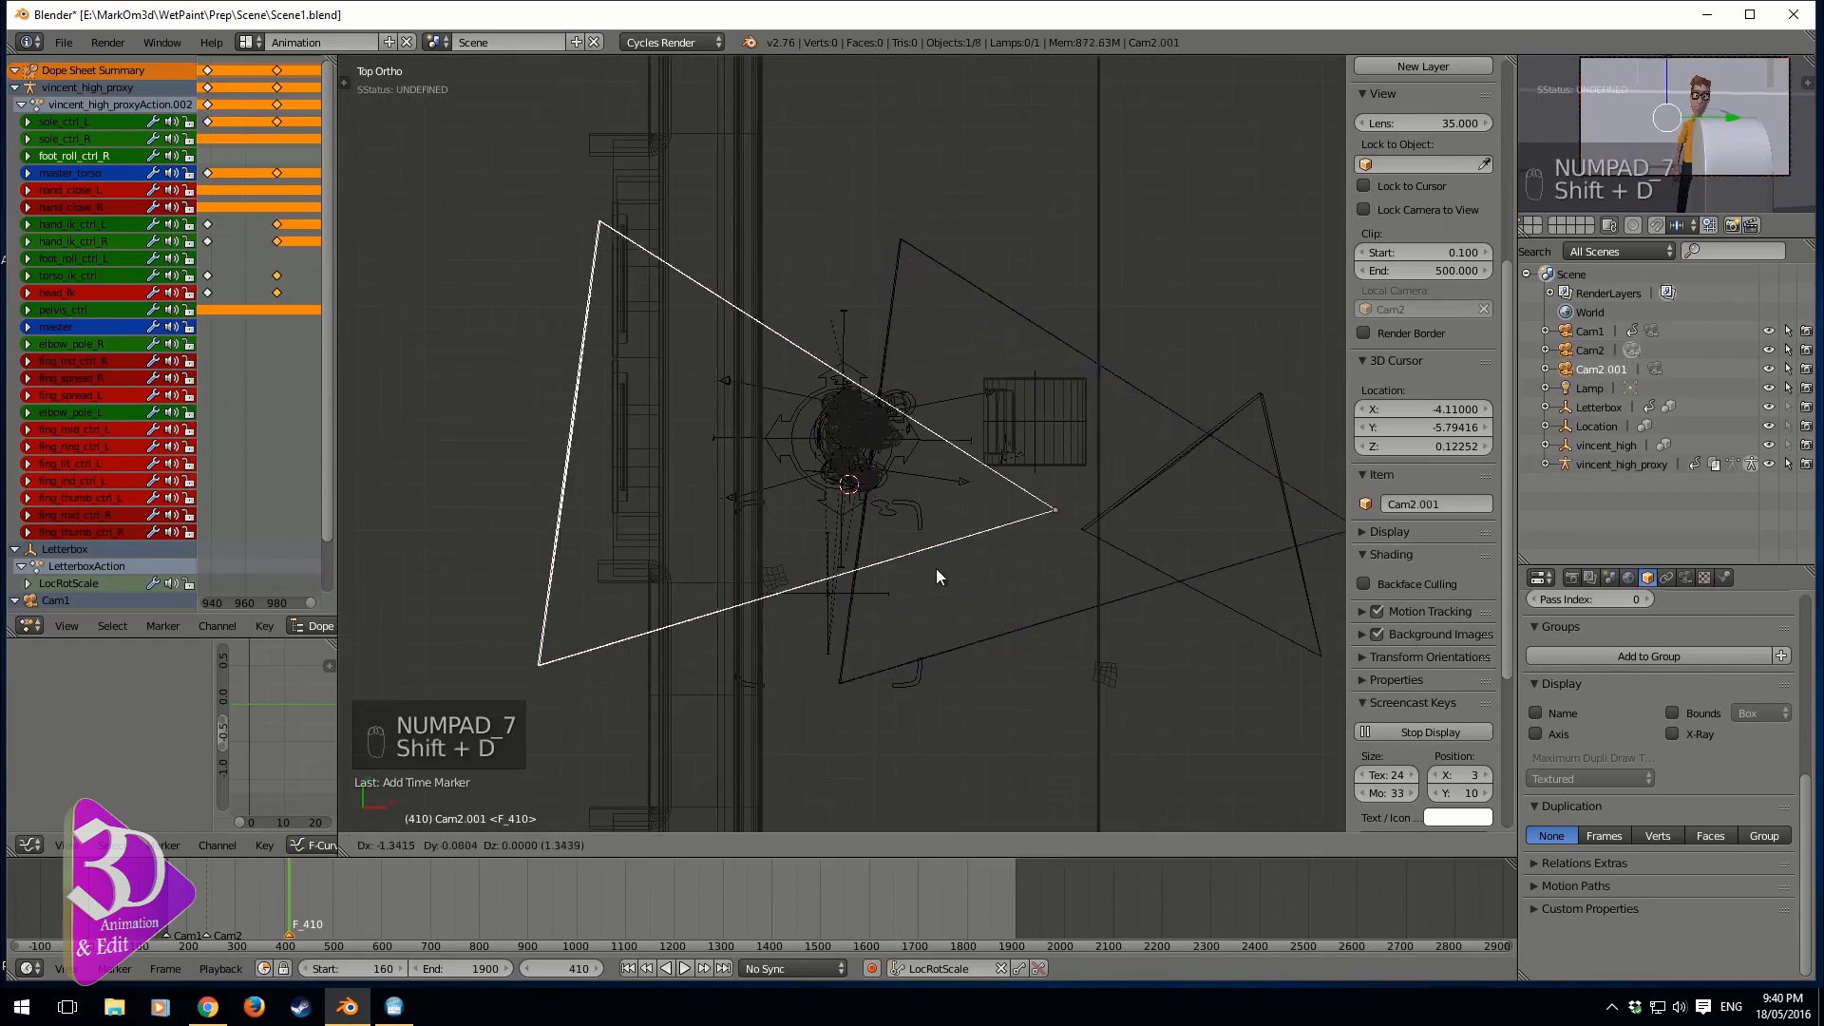
click(884, 556)
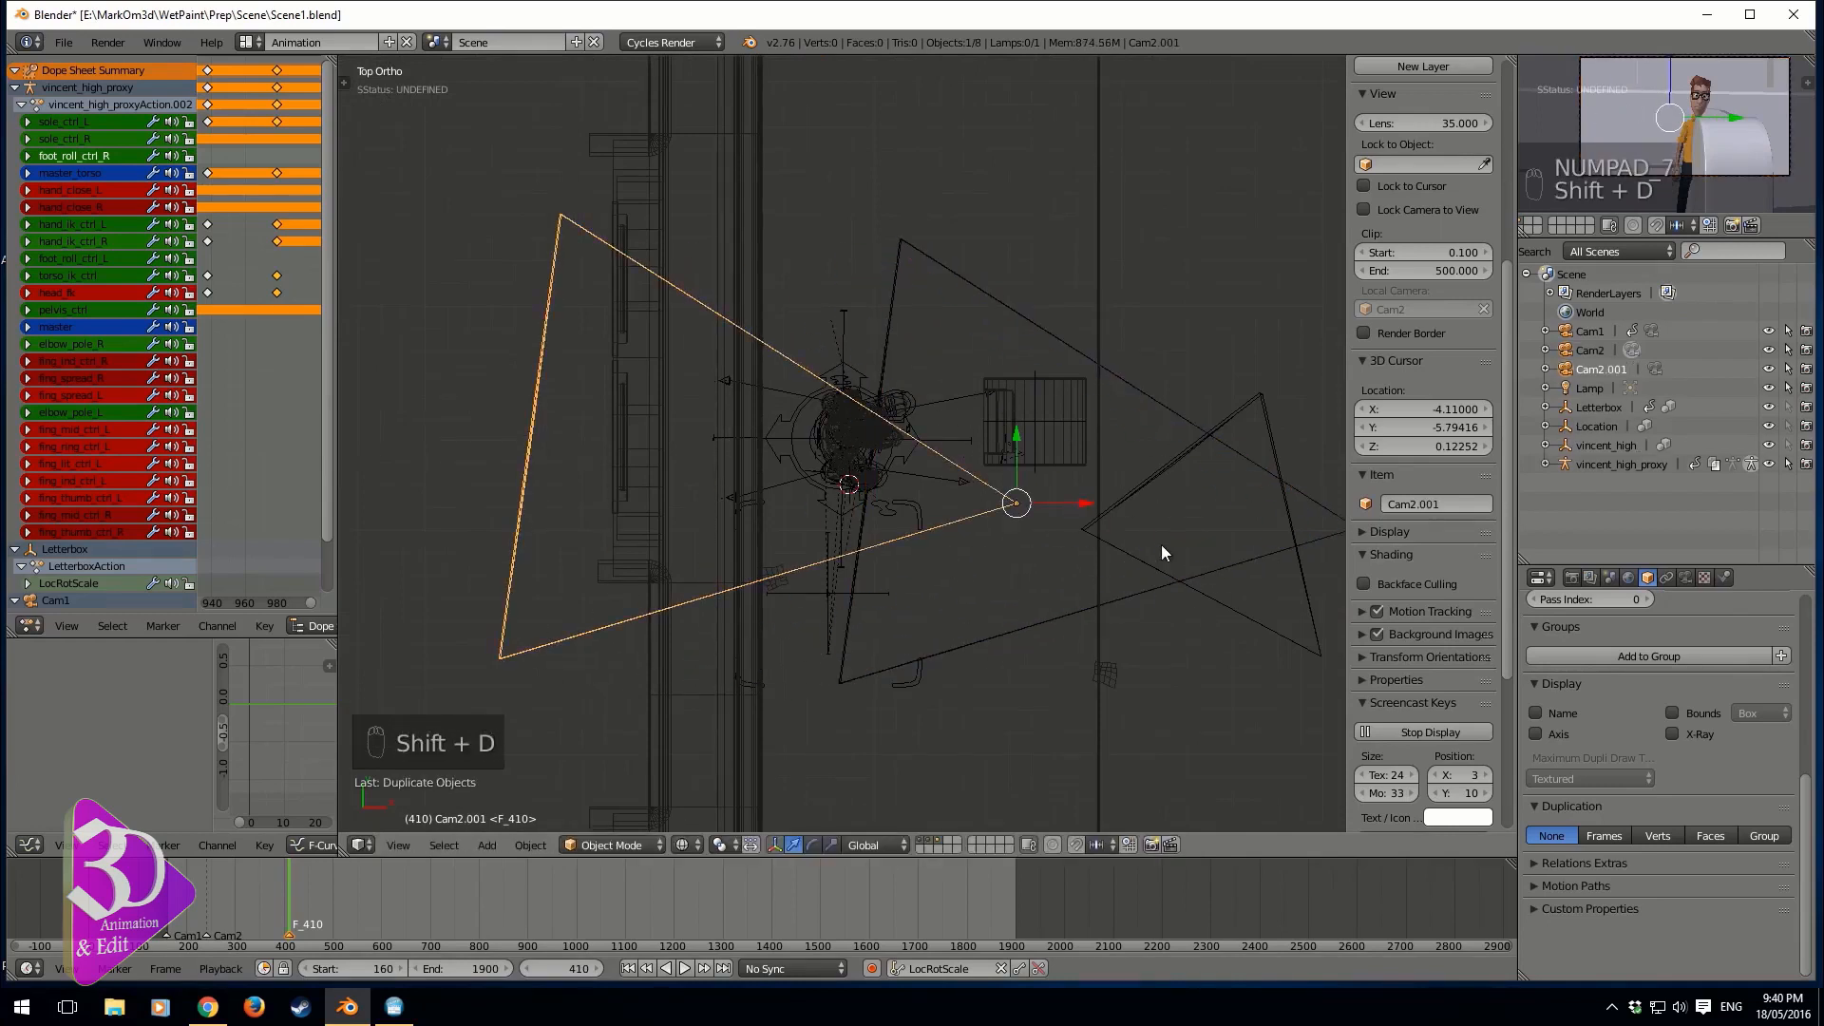
text(r90)
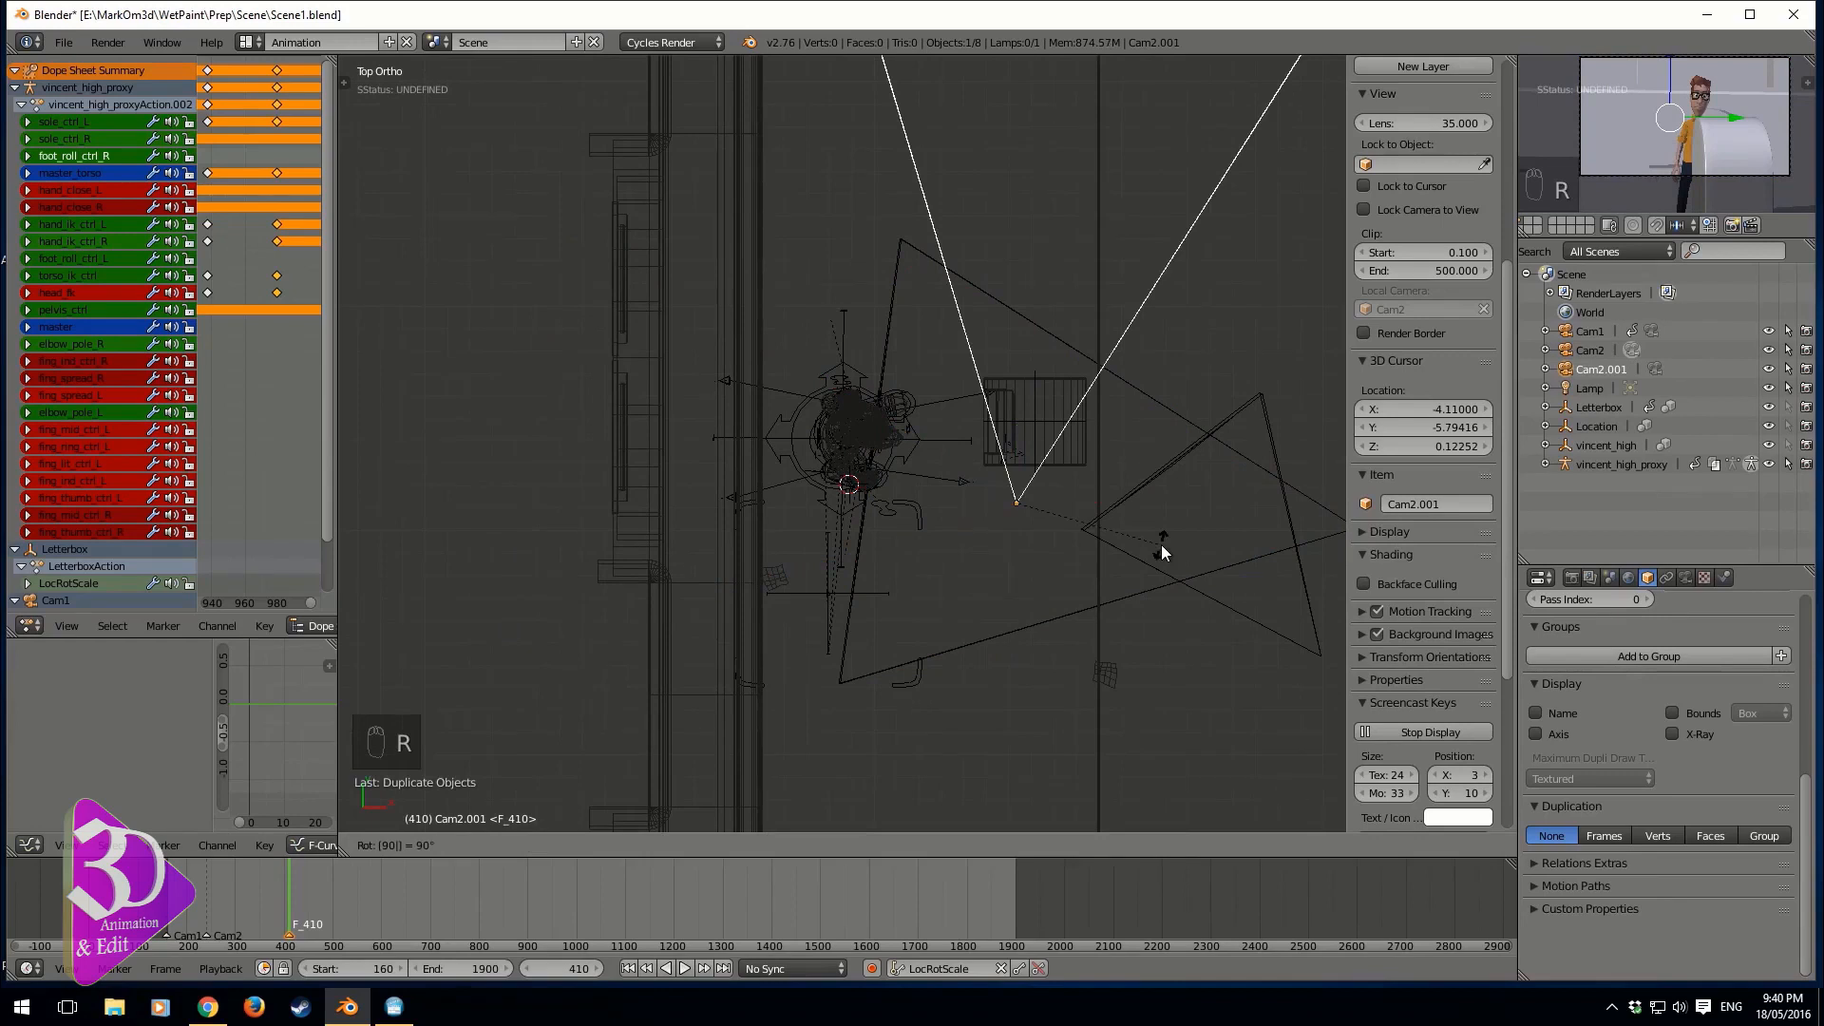
key(BackSpace)
key(BackSpace)
text(180)
key(Return)
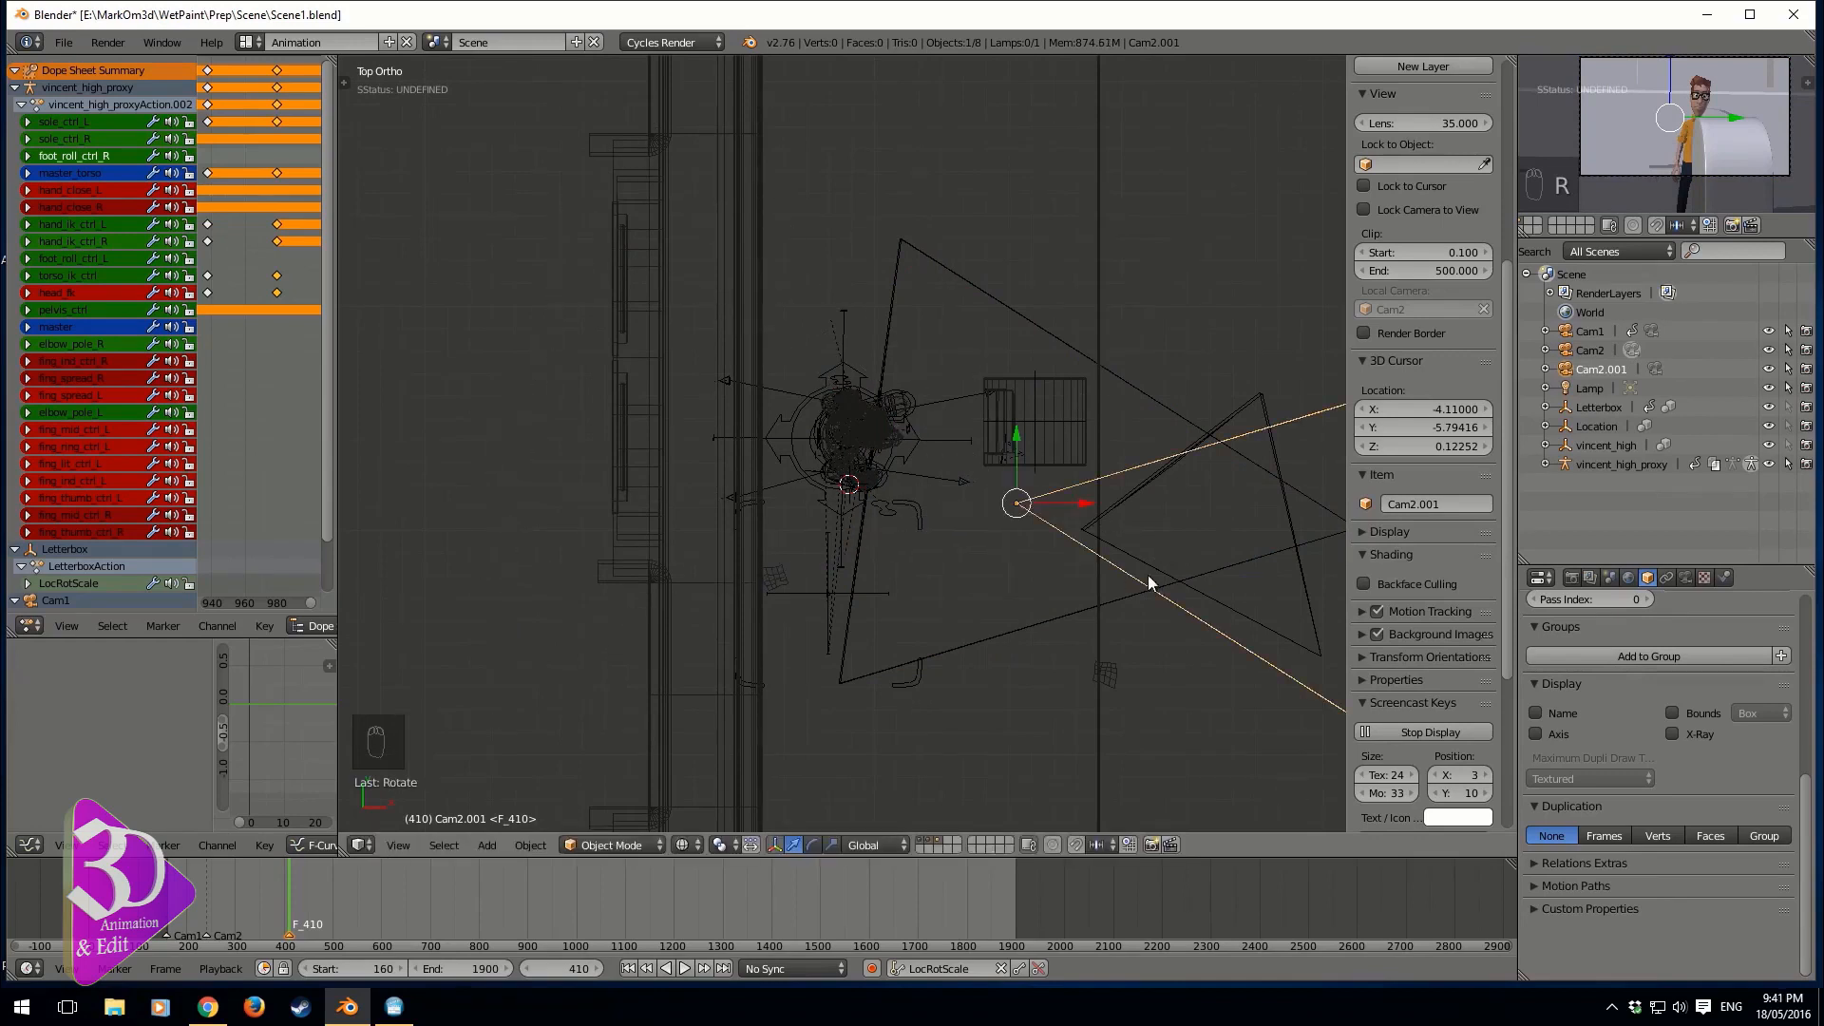
- Move the duplicated camera behind the character and rotate it to aim past him at the letterbox
key(g)
click(750, 494)
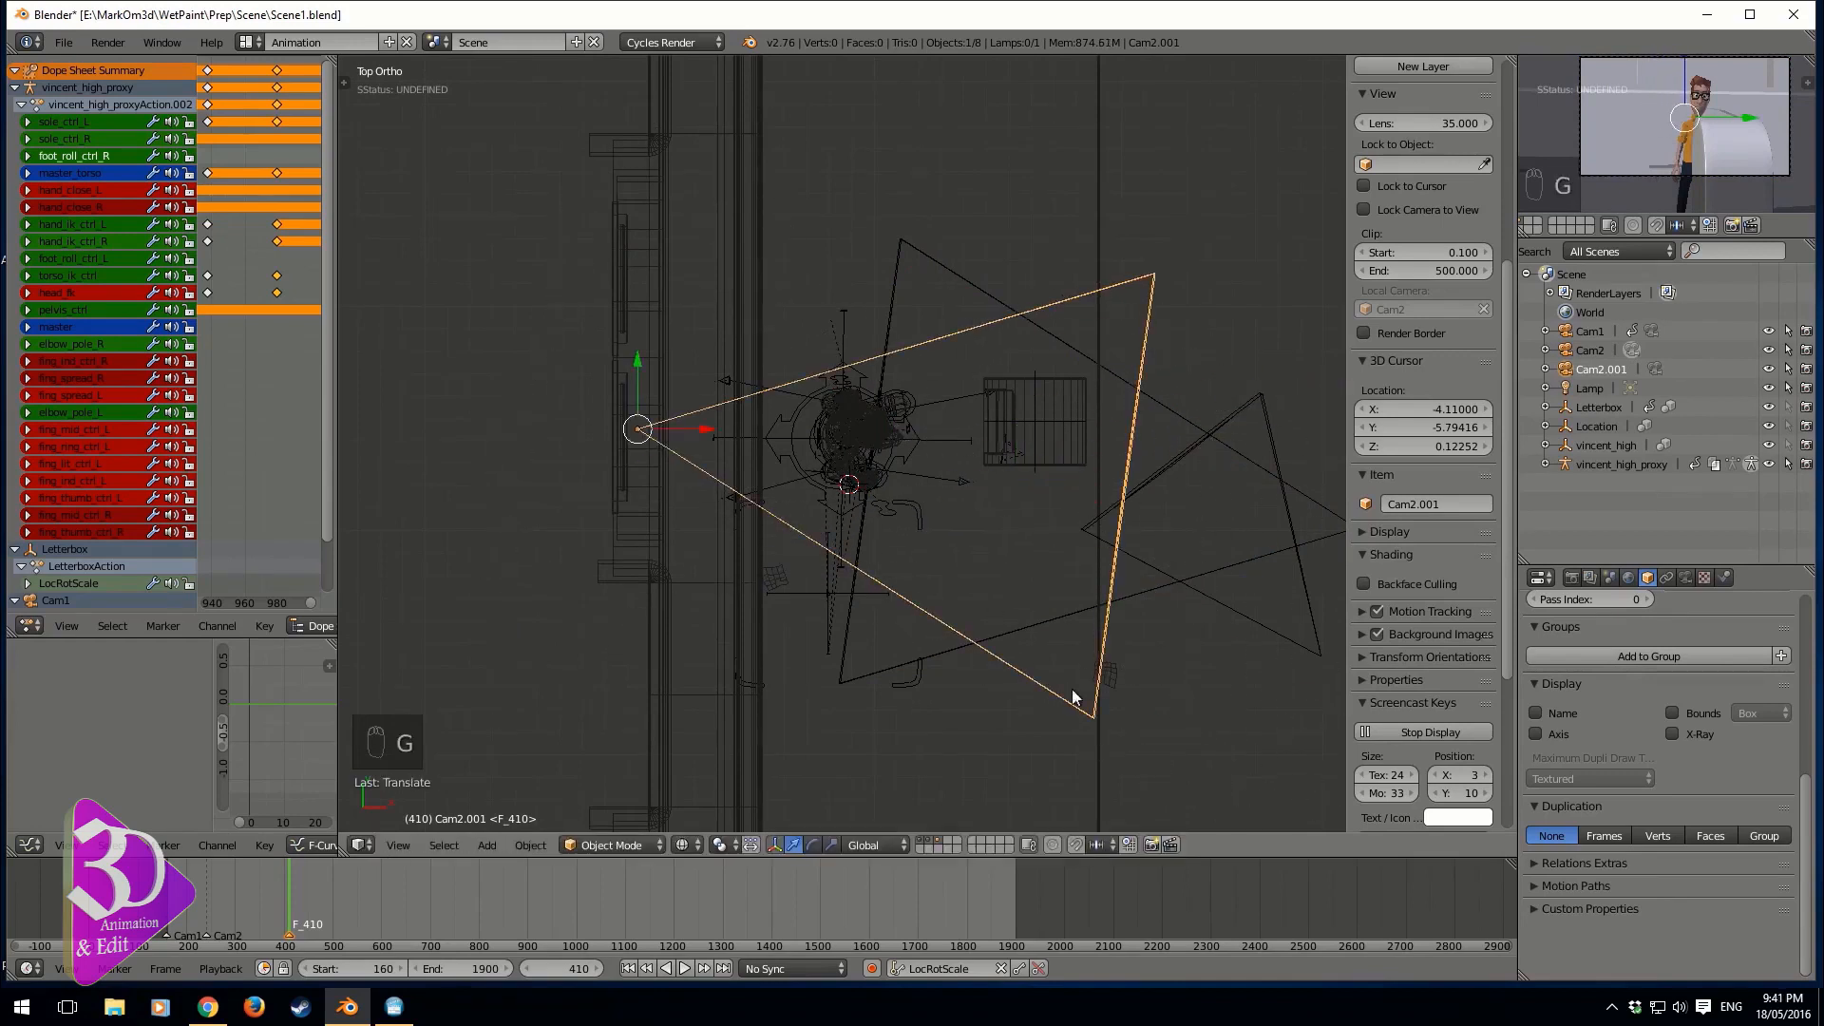
key(r)
click(1028, 484)
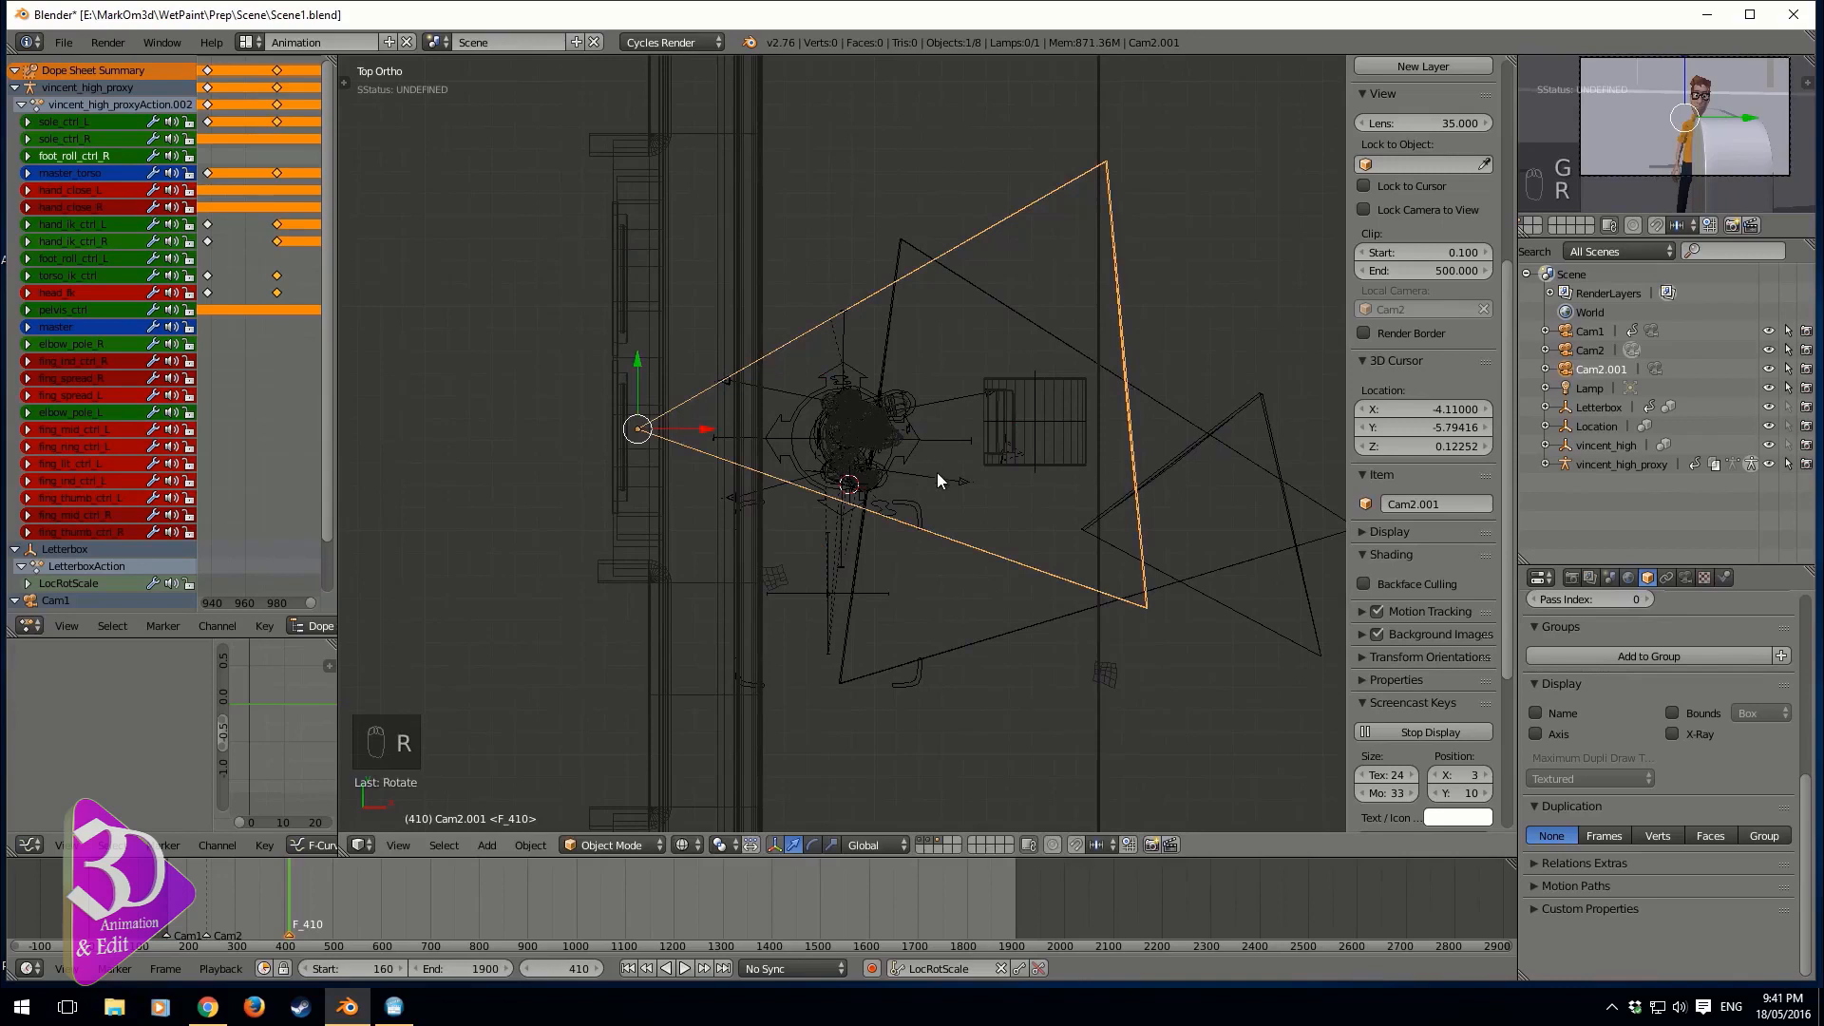
key(g)
click(1062, 505)
- Make the duplicate the active camera, switch to solid shading, lower it about 0.16 and reposition it behind the character's back
key(ctrl+KP_0)
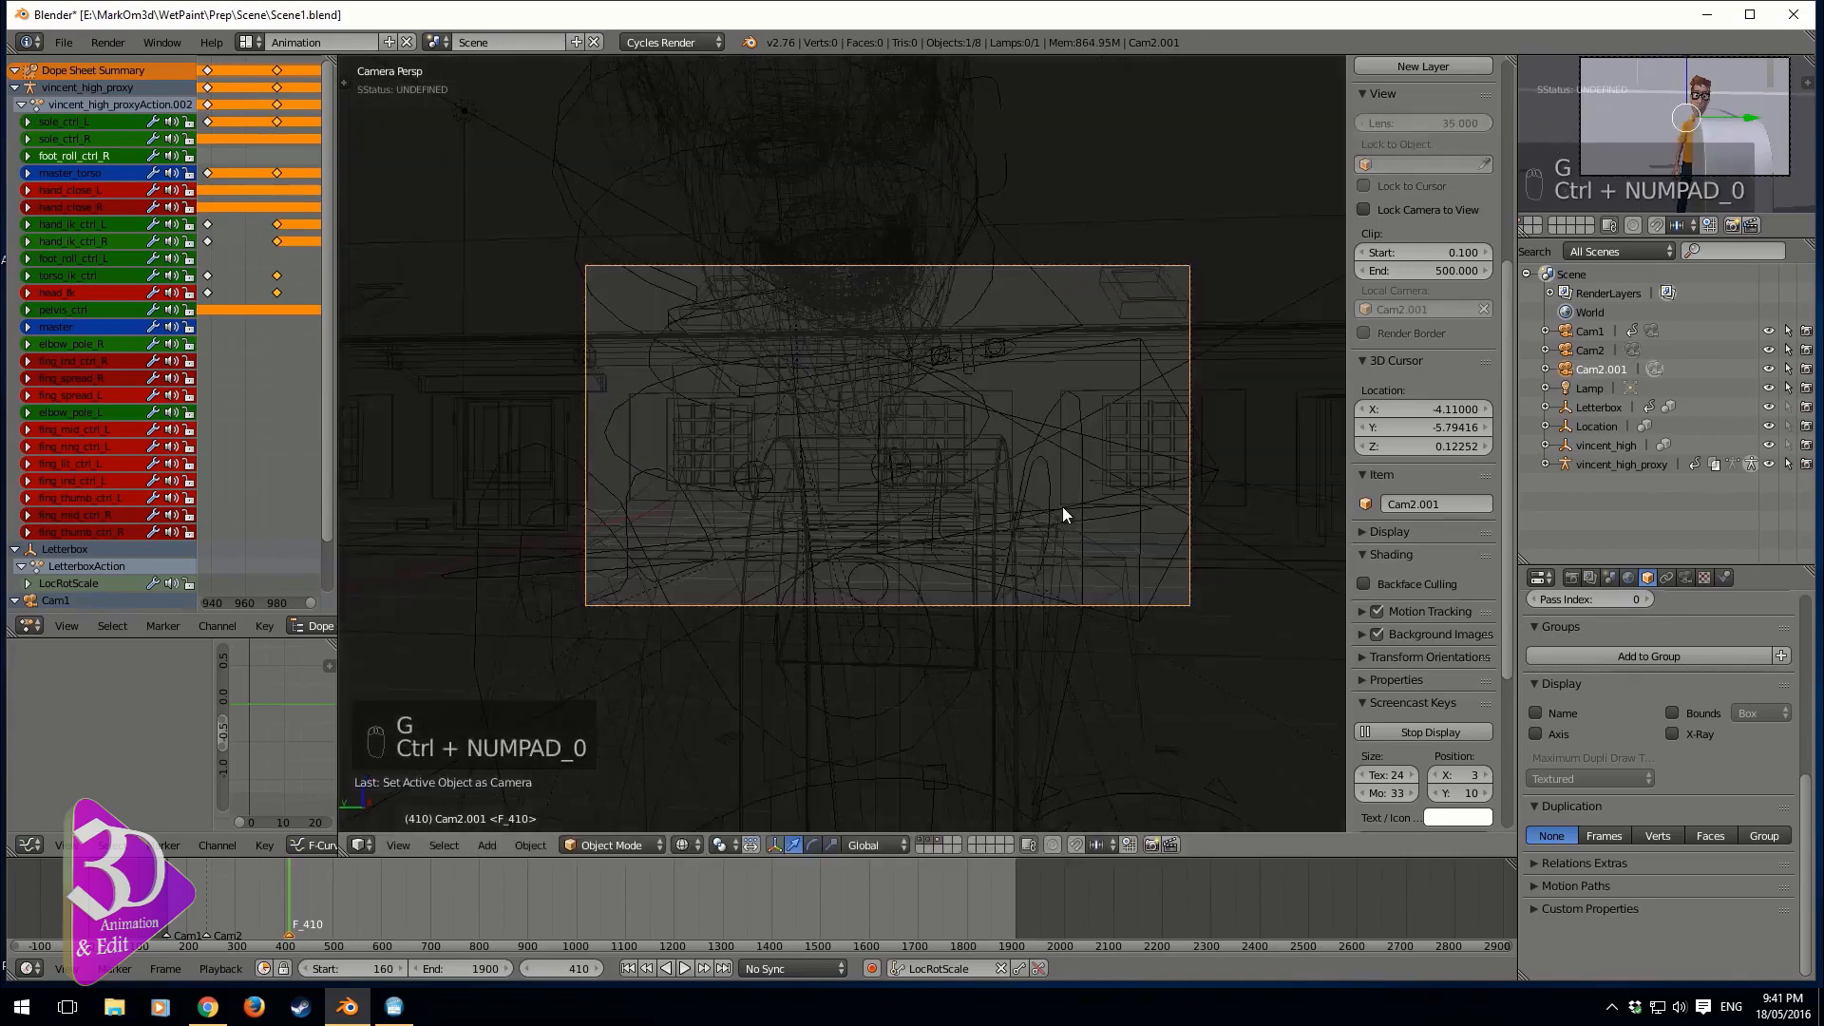
key(z)
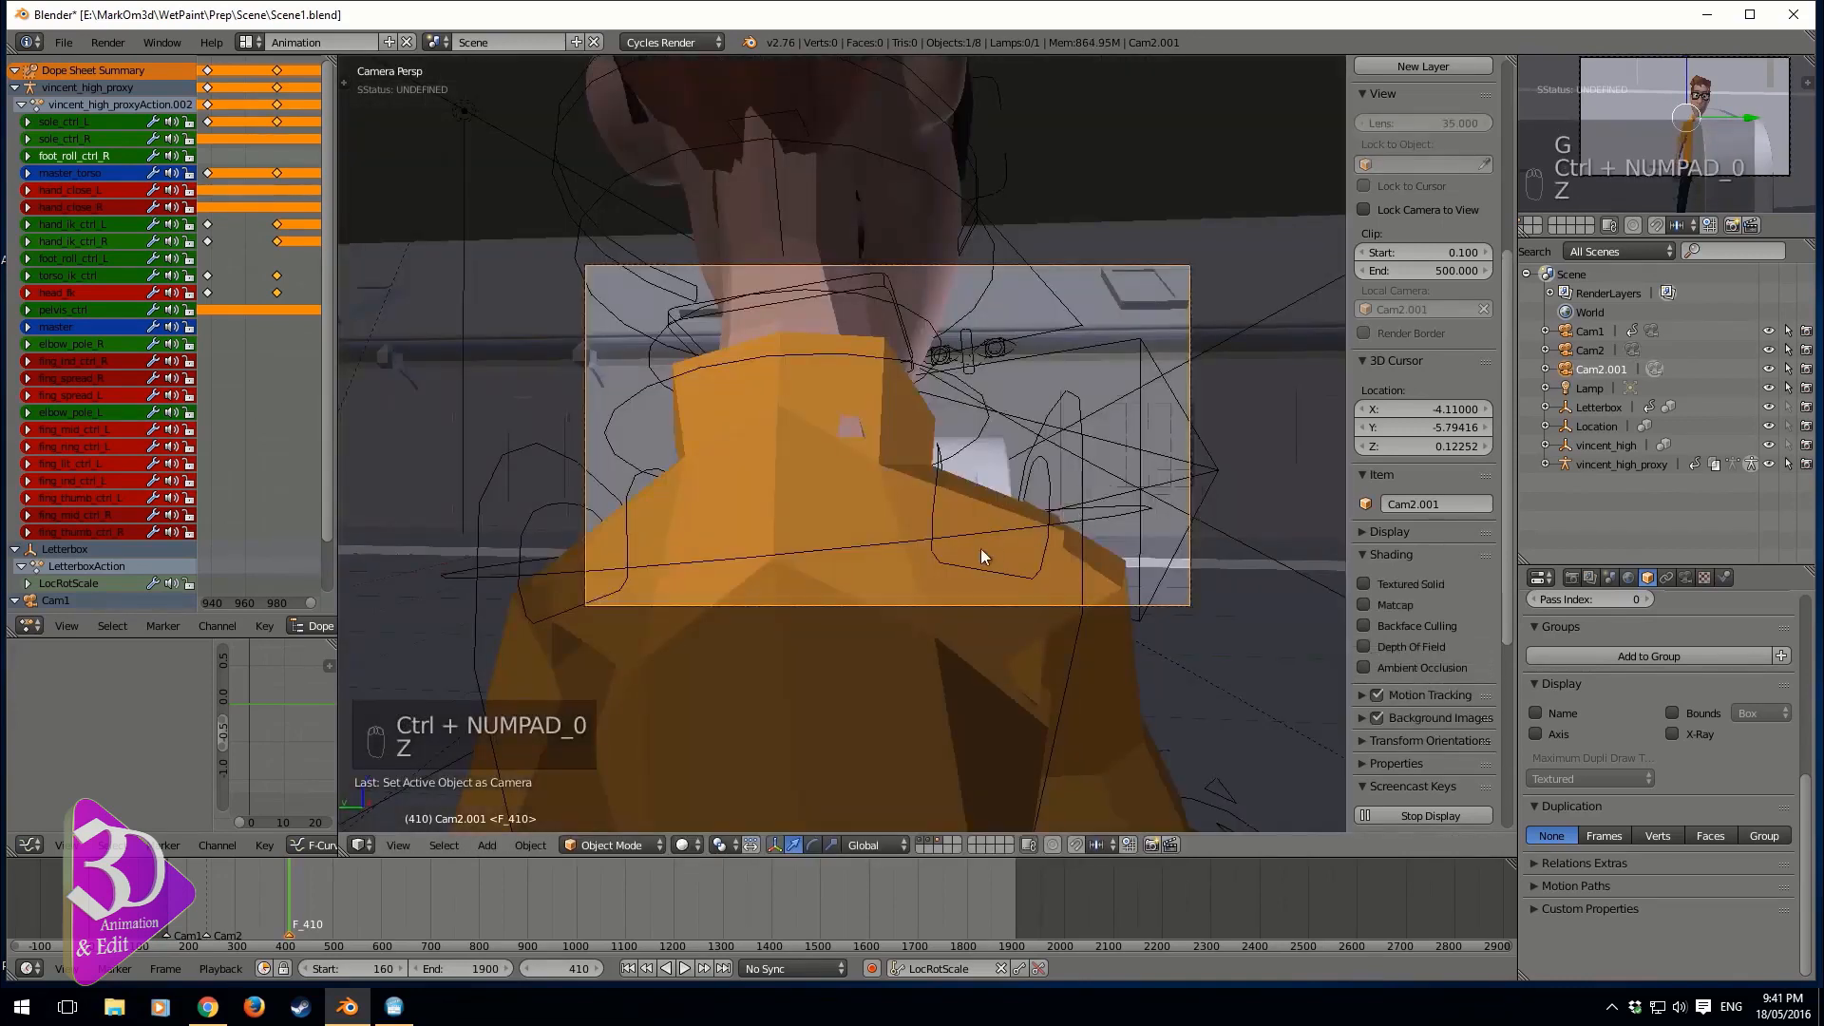
key(g)
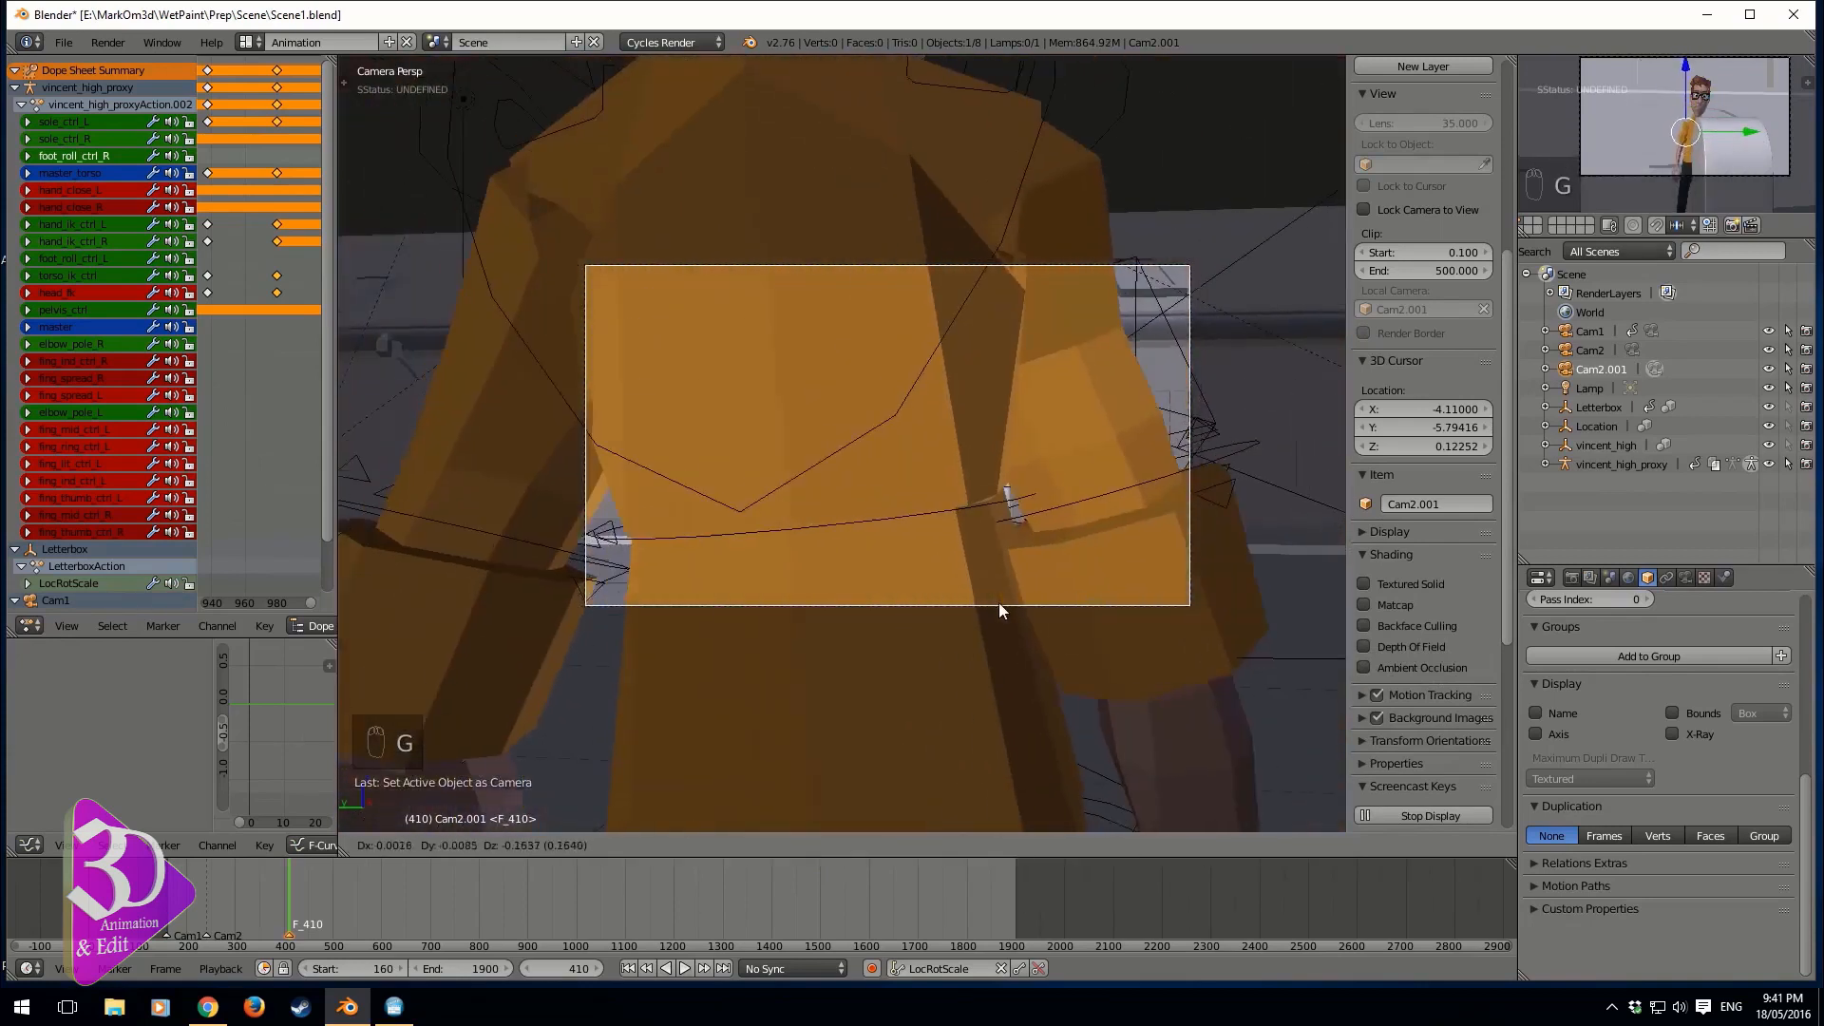
click(999, 602)
middle_drag(999, 602, 857, 602)
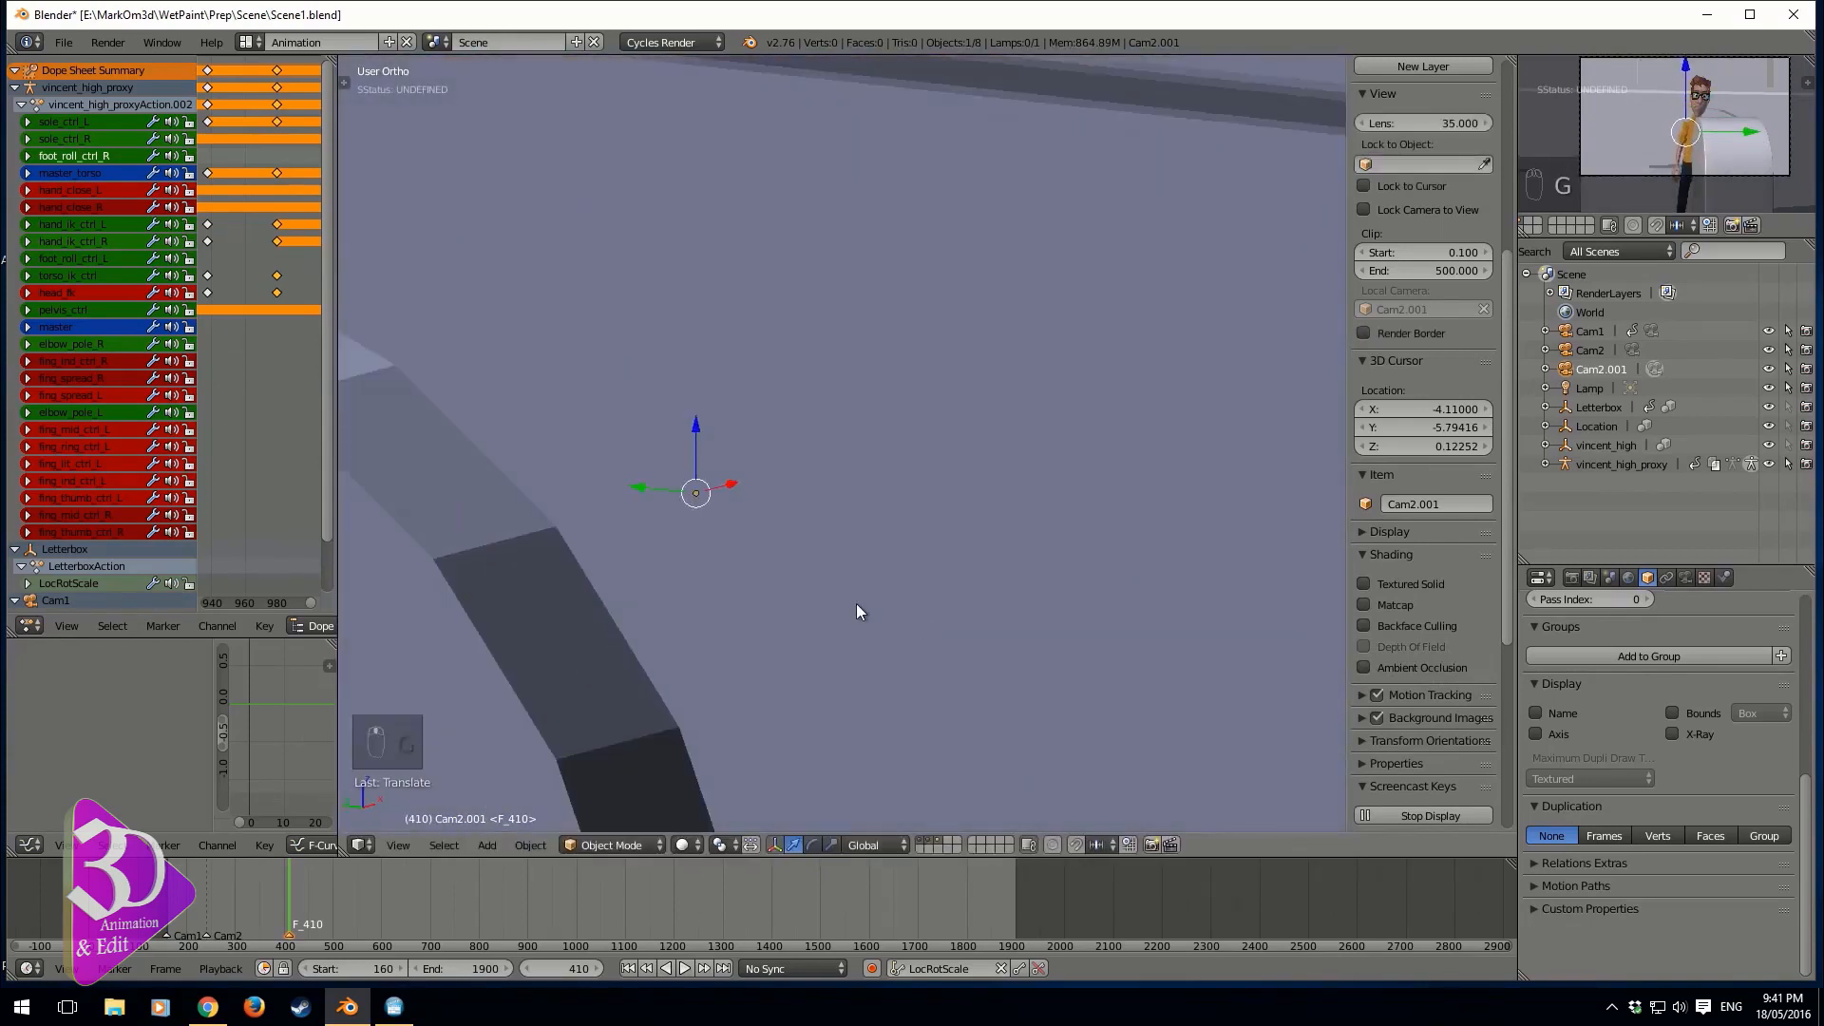
key(g)
click(937, 578)
key(KP_0)
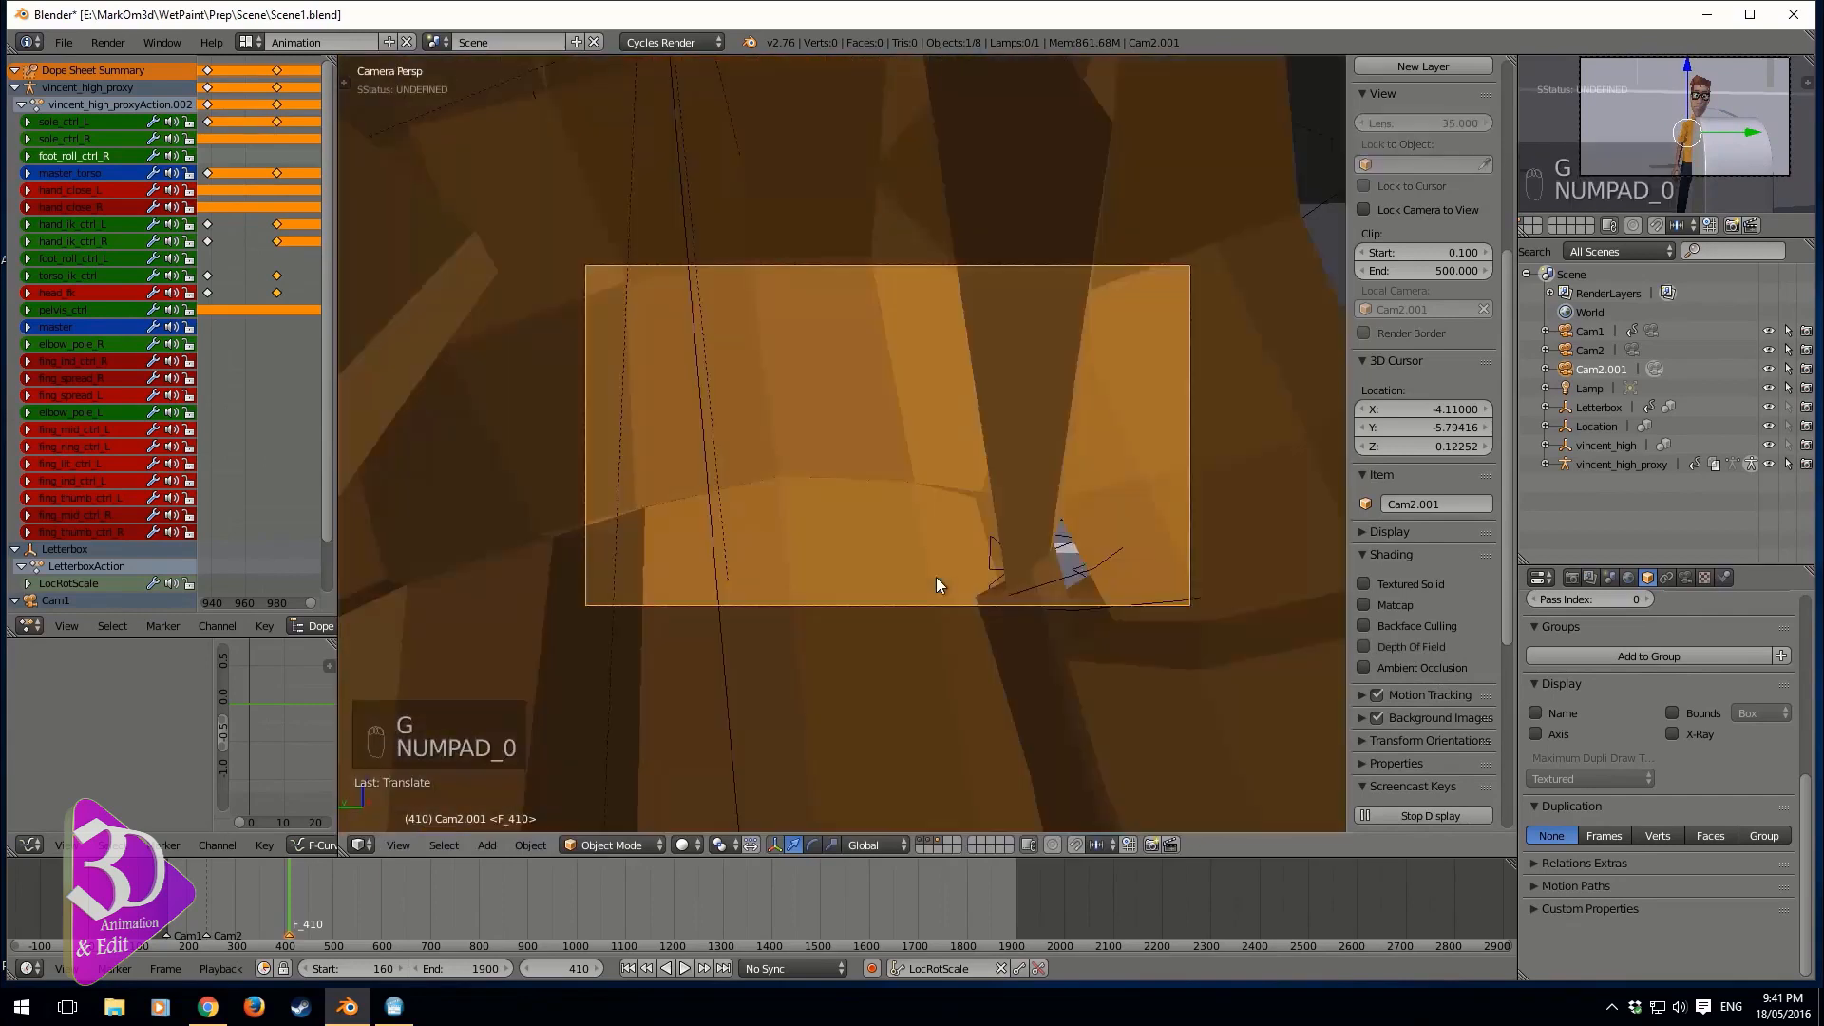
- Pull Cam2.001 back along X, shift it sideways past the character's arm and rotate it toward the letterbox
key(g)
key(x)
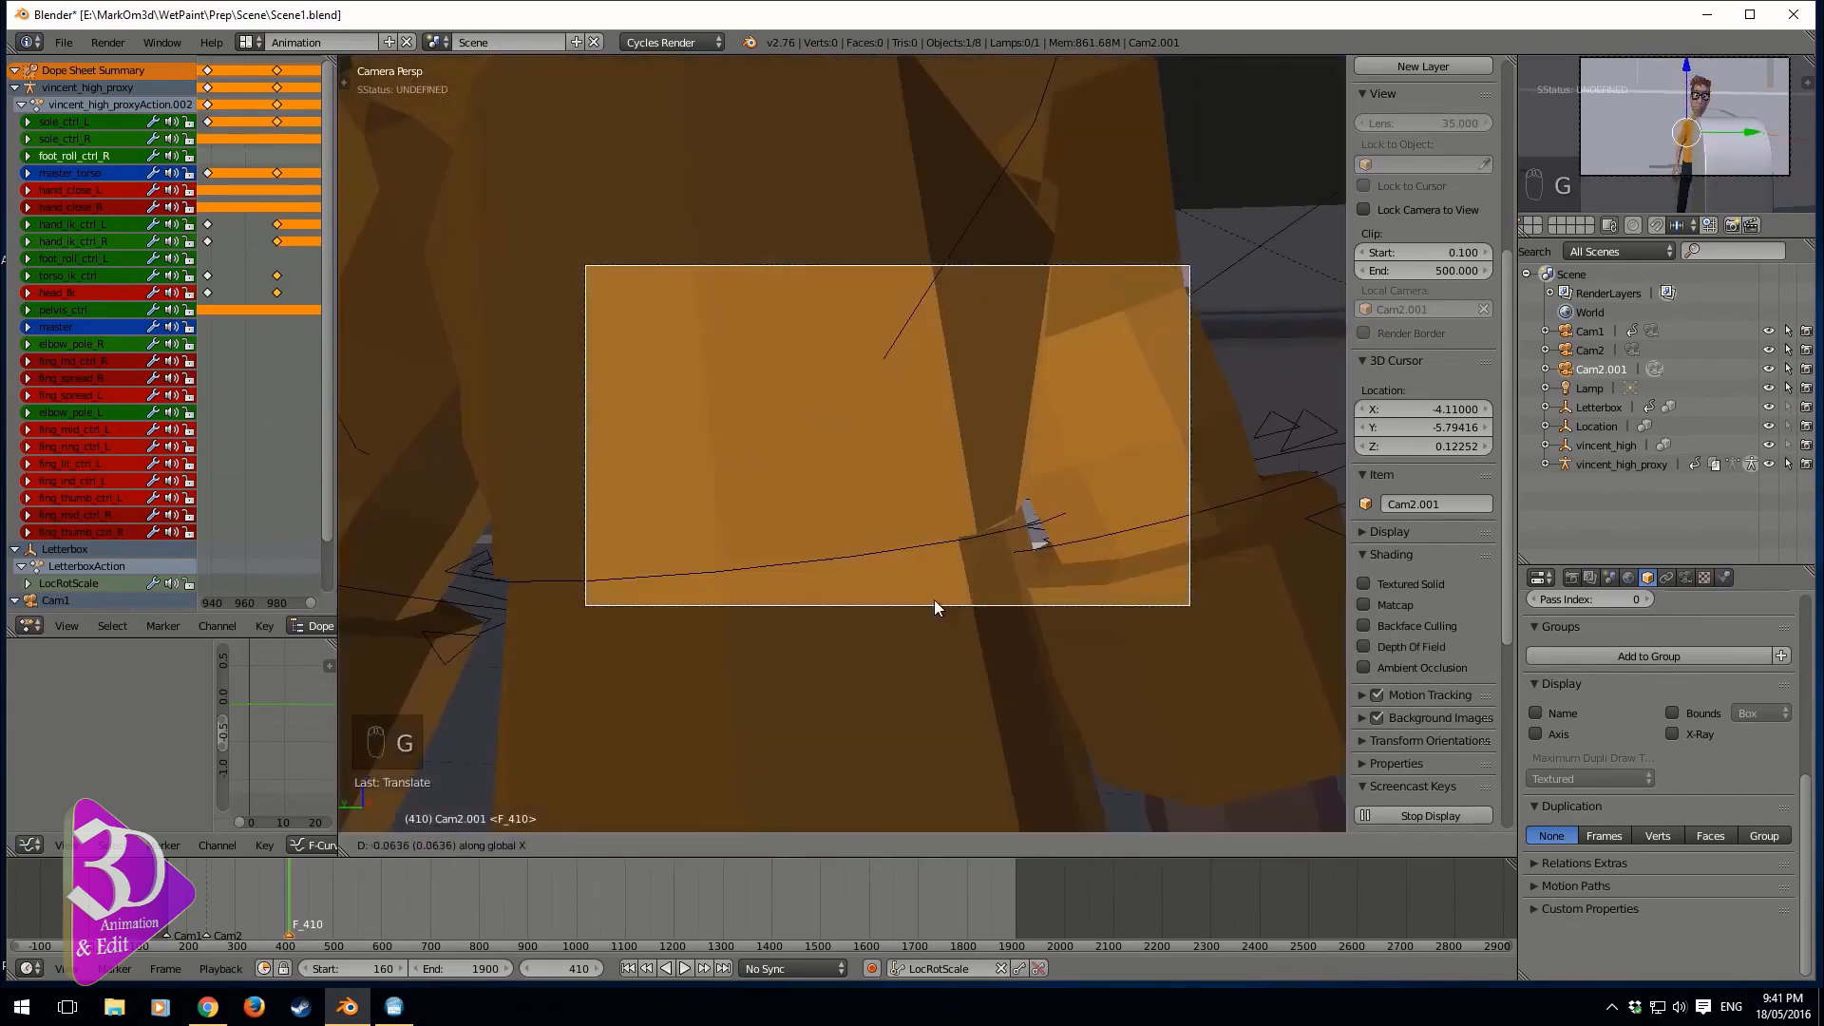
key(g)
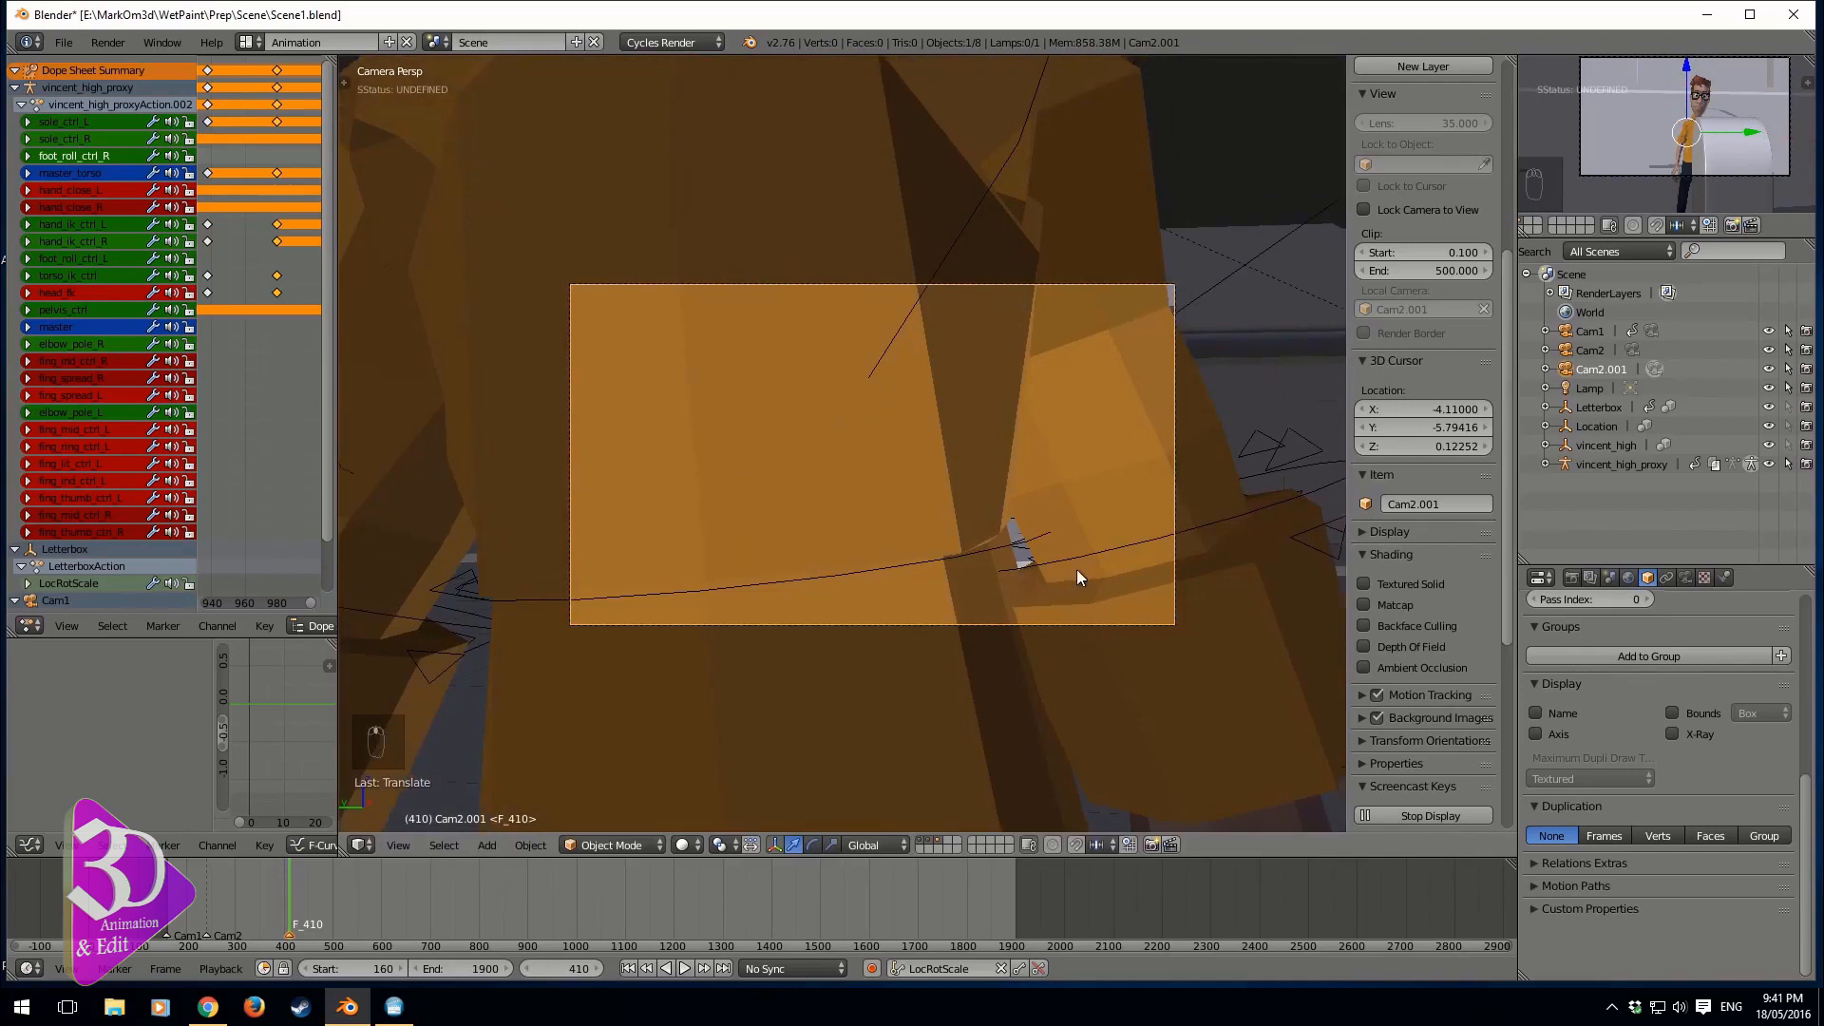
key(r)
key(r)
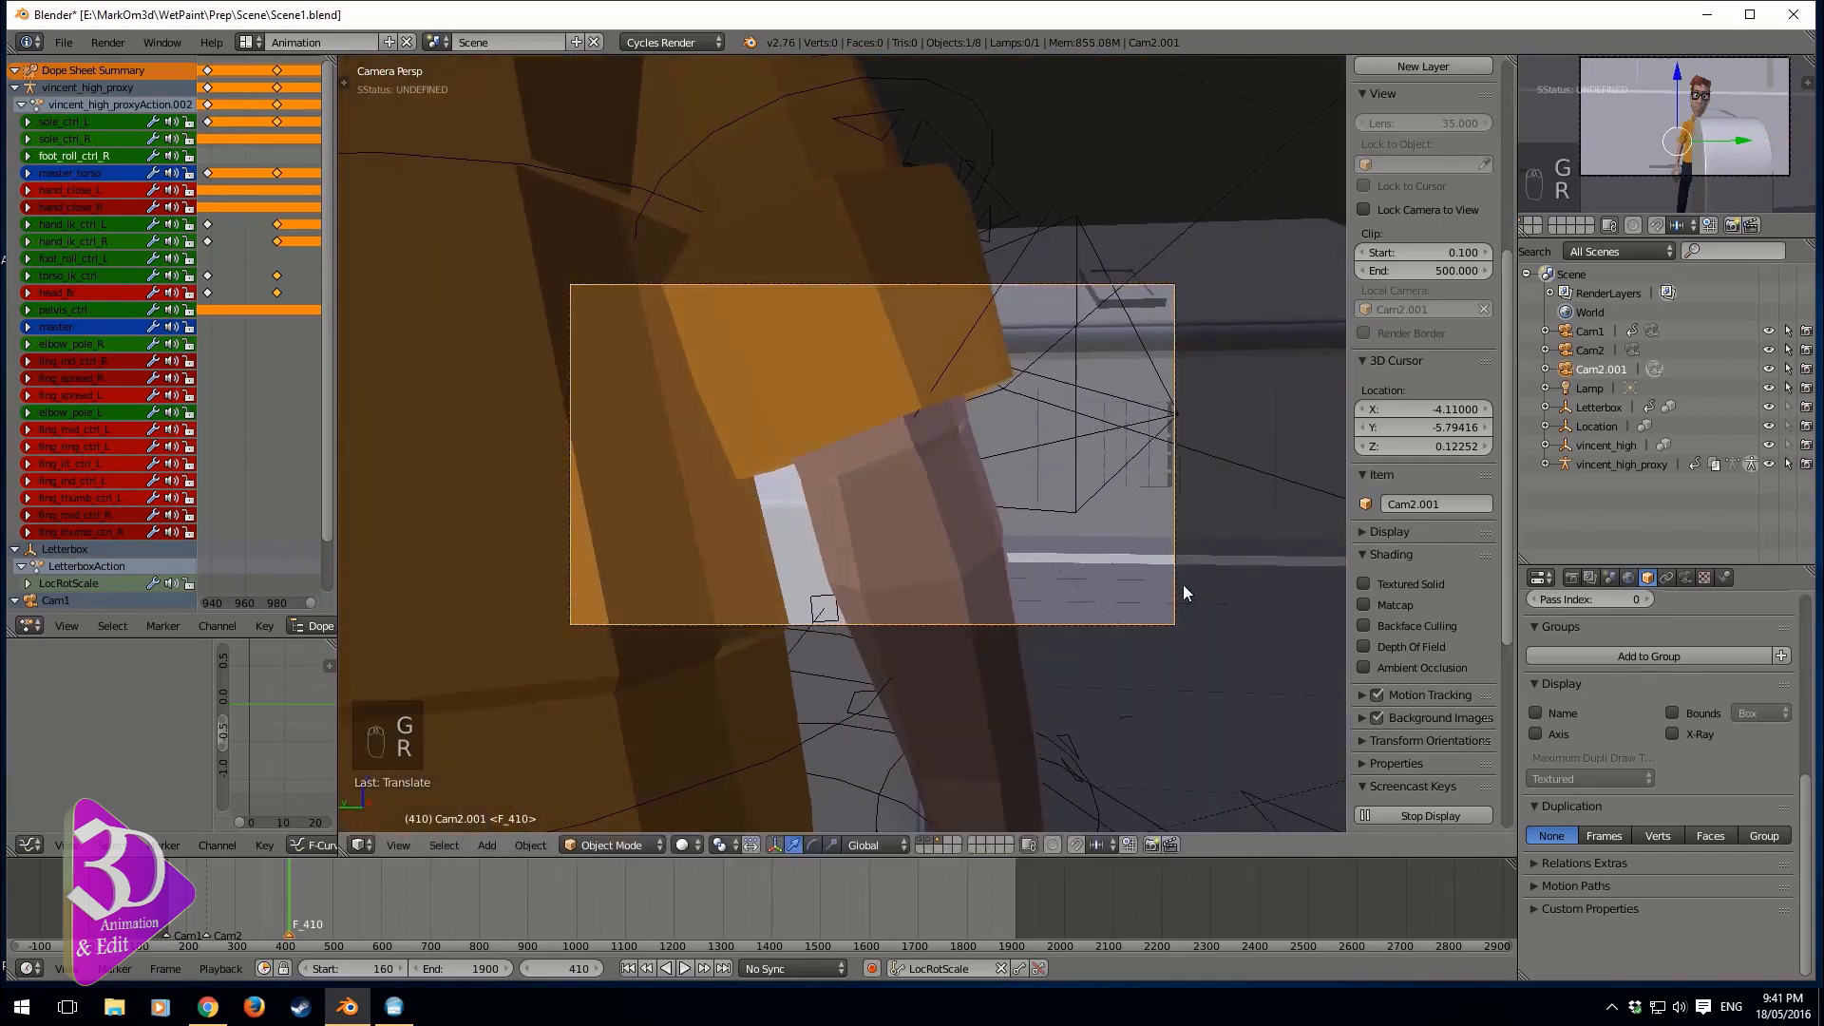
click(959, 623)
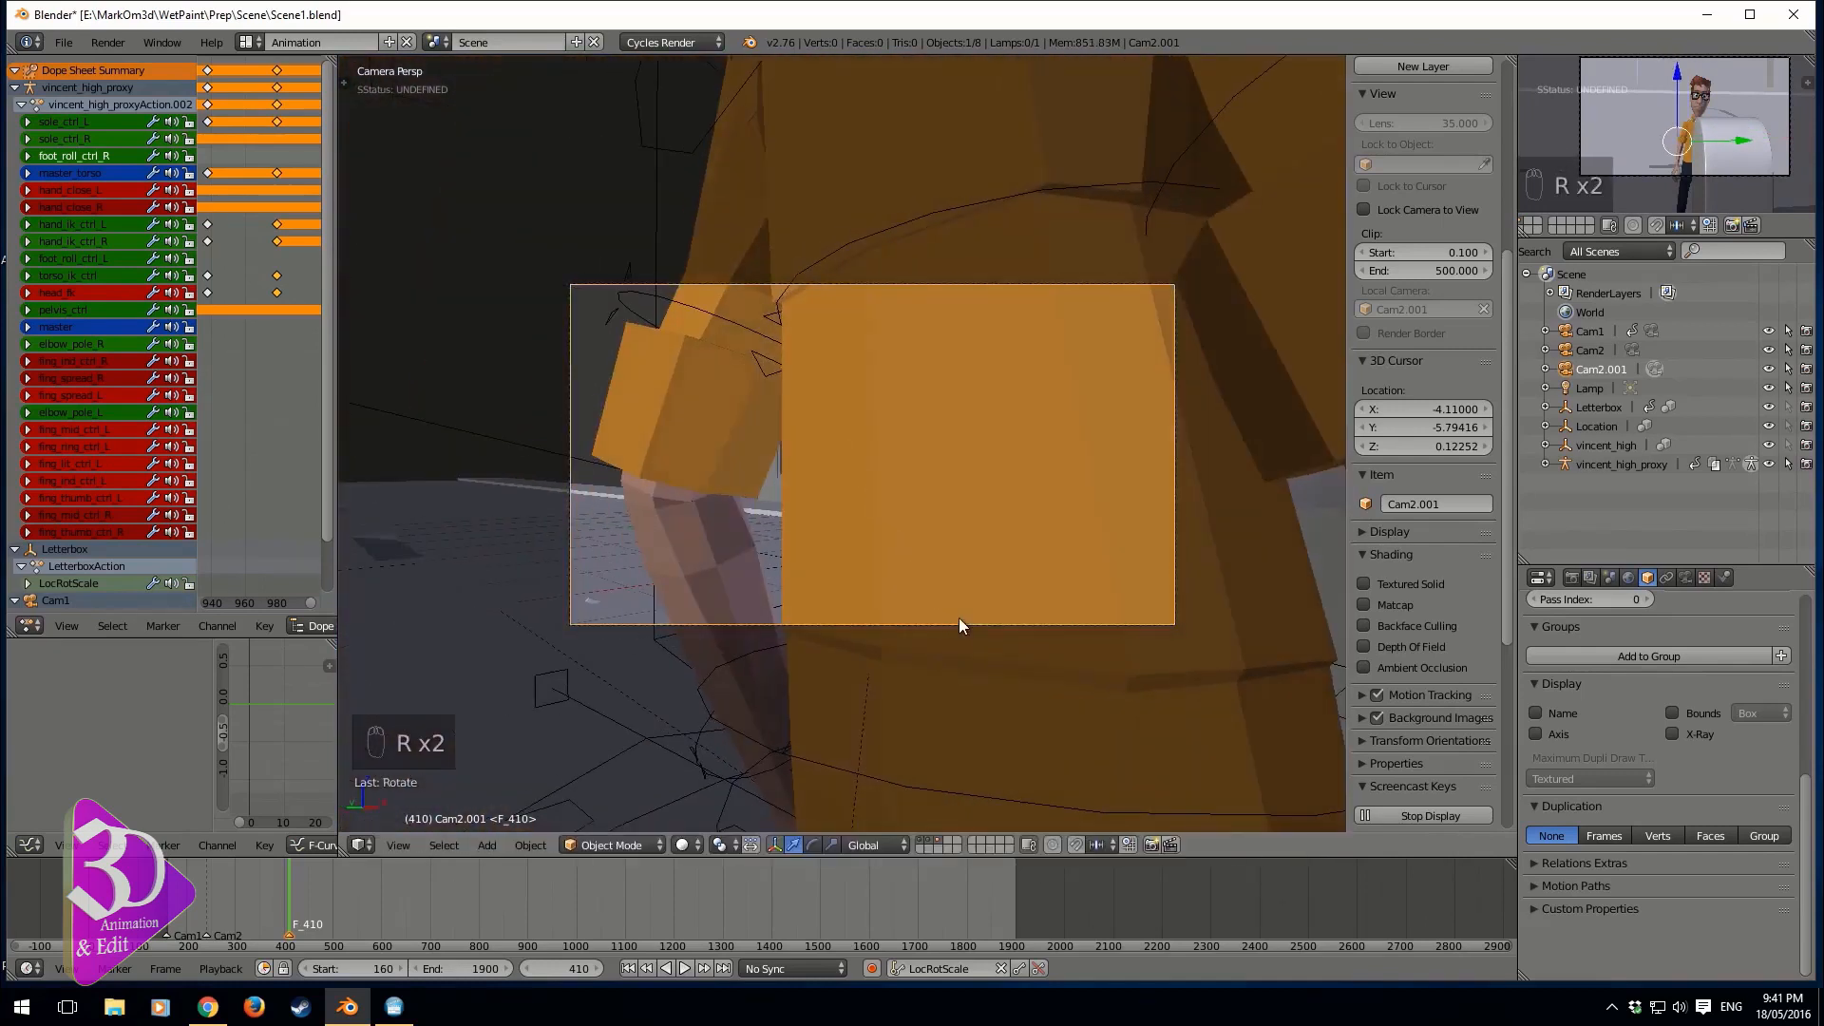
- Move Cam2.001 forward past the character so the letterbox slot fills the camera frame
key(g)
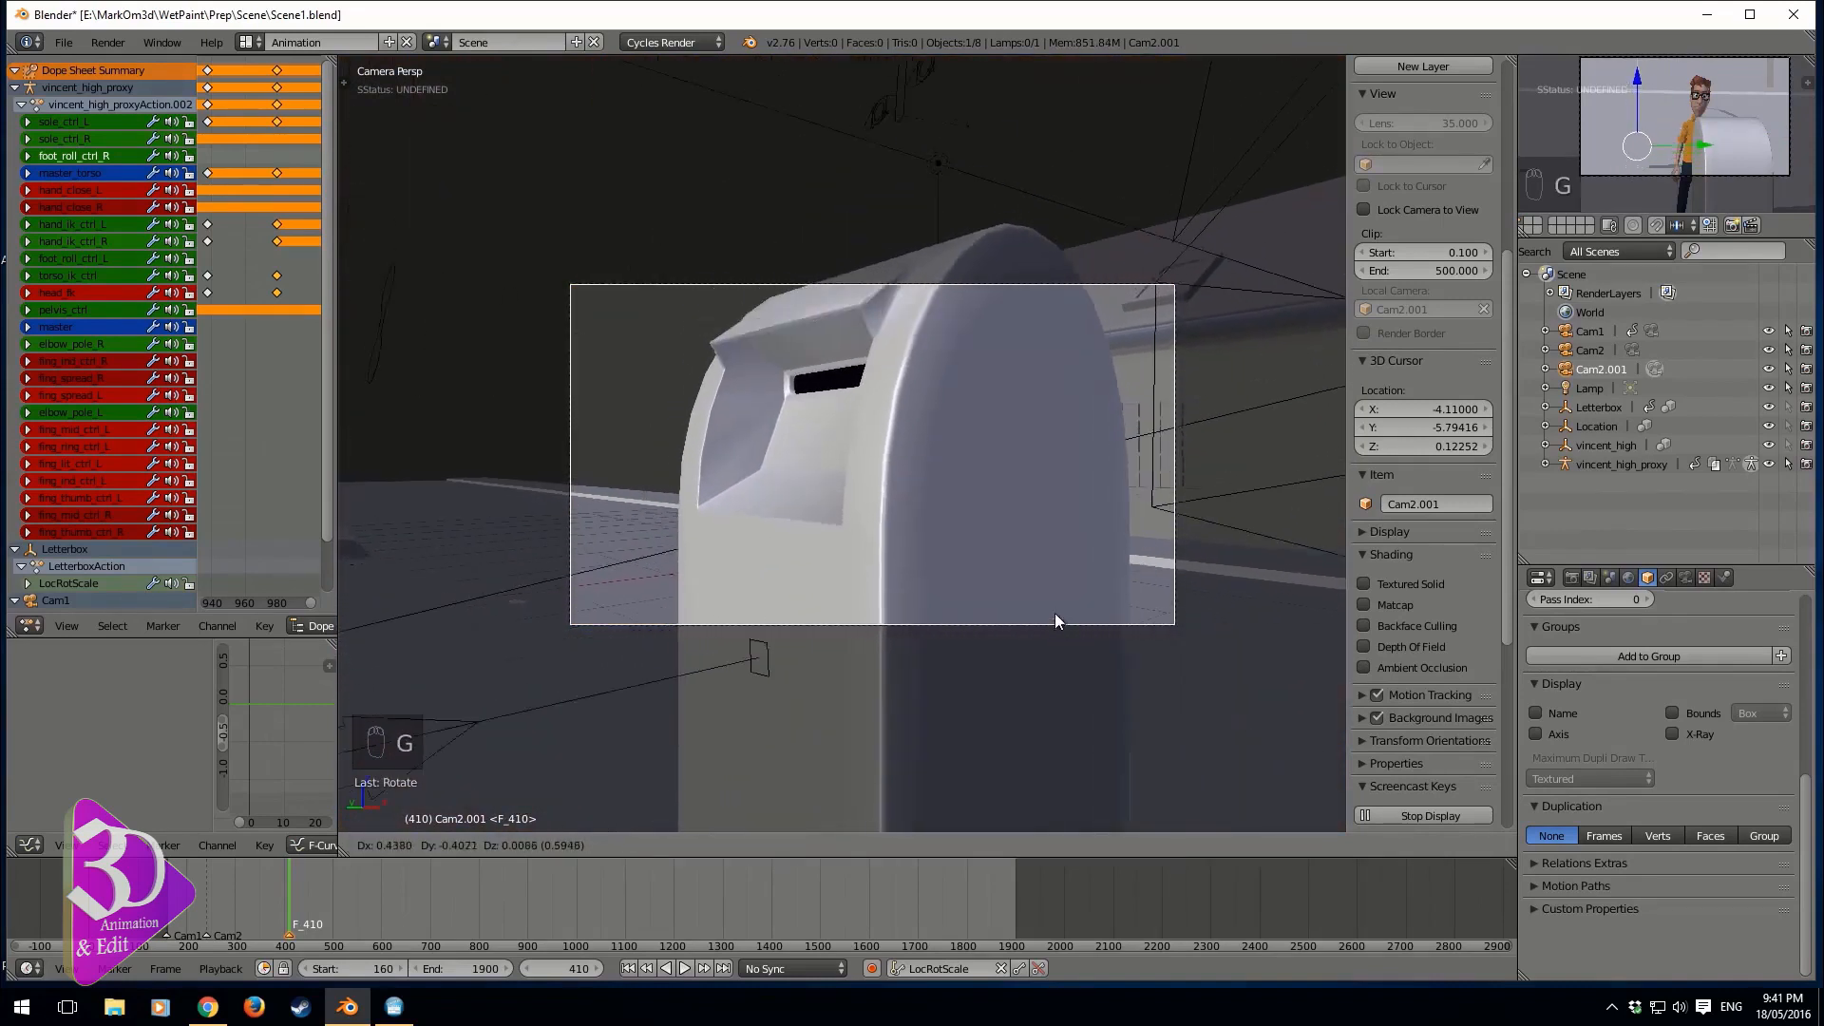
click(1036, 631)
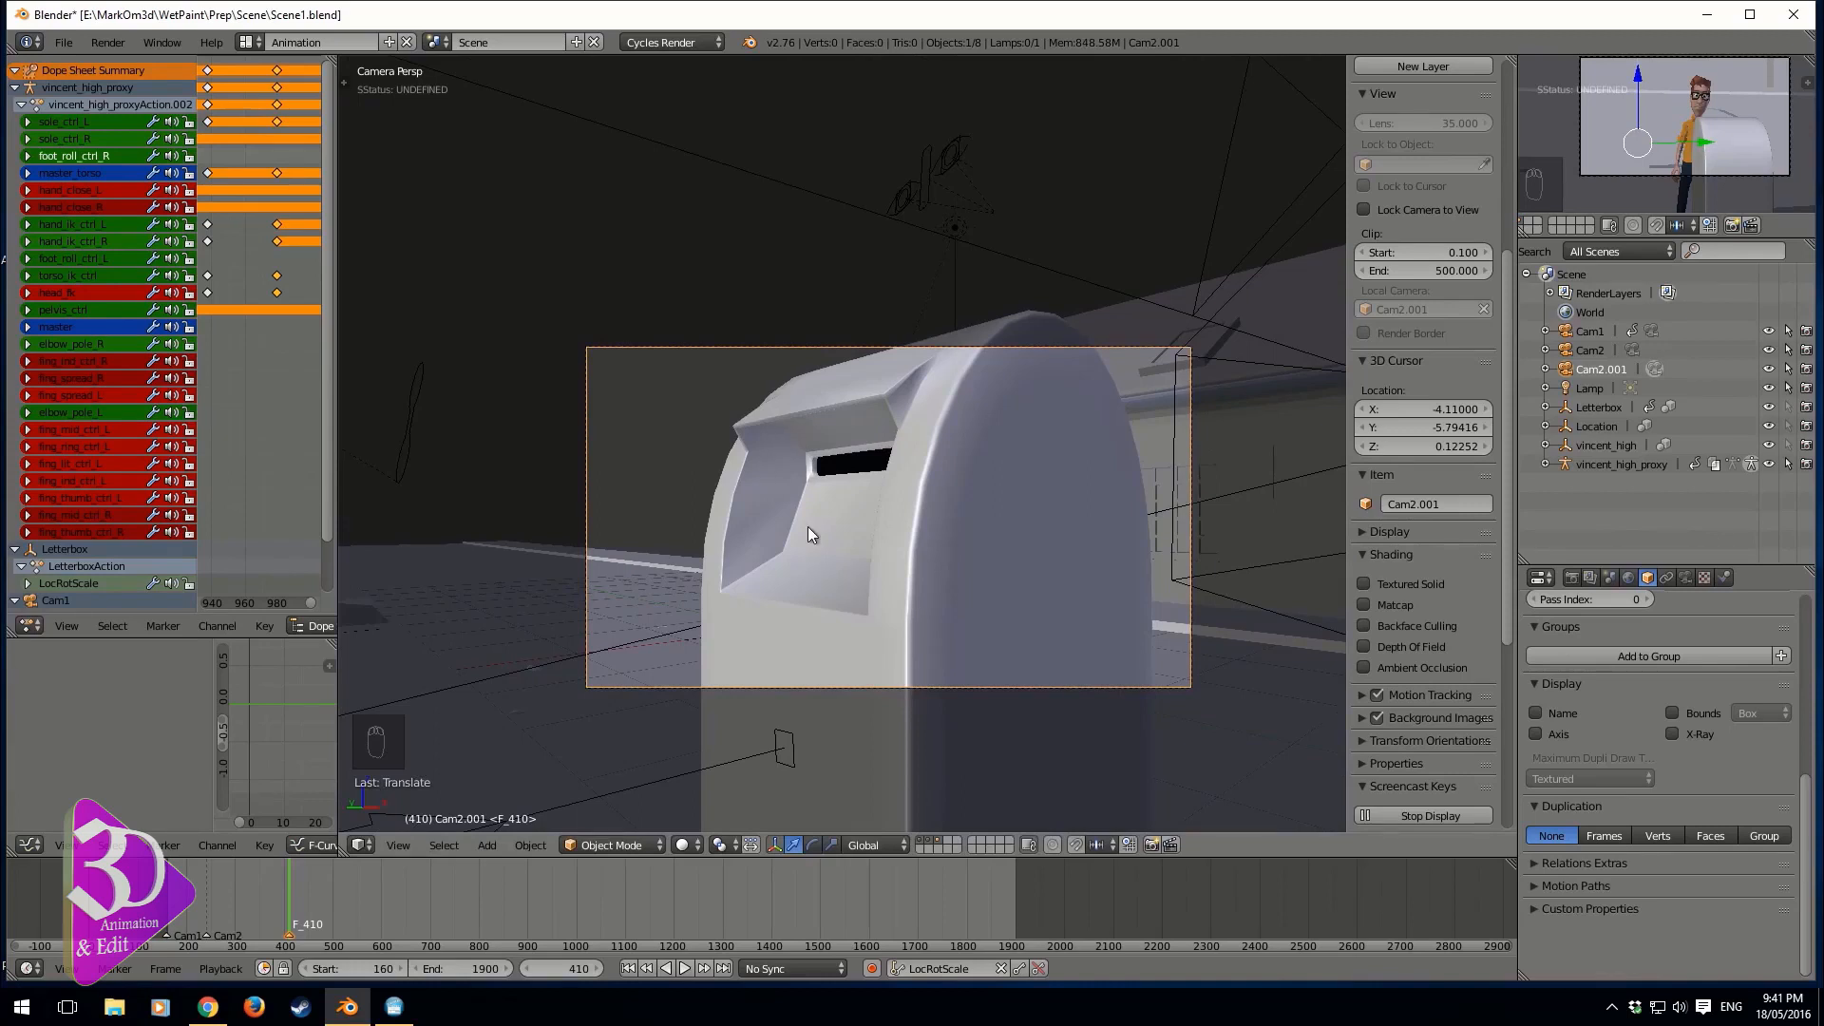
key(r)
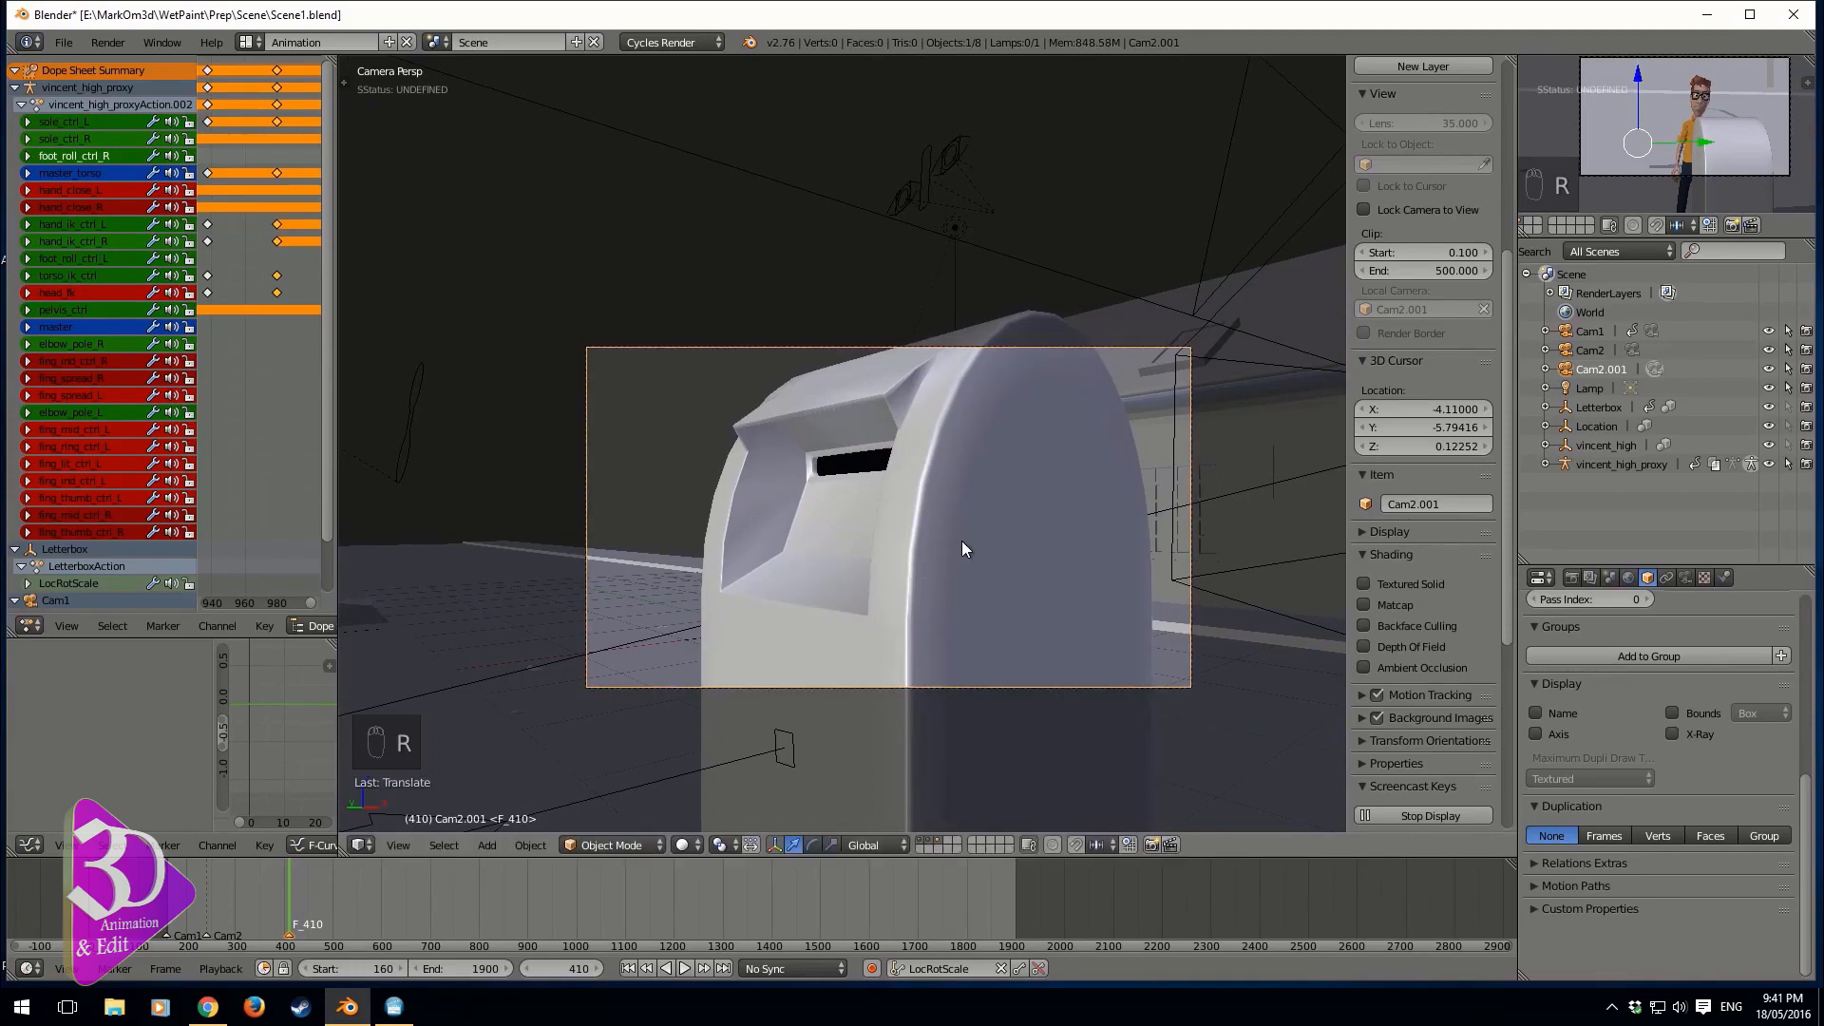
key(r)
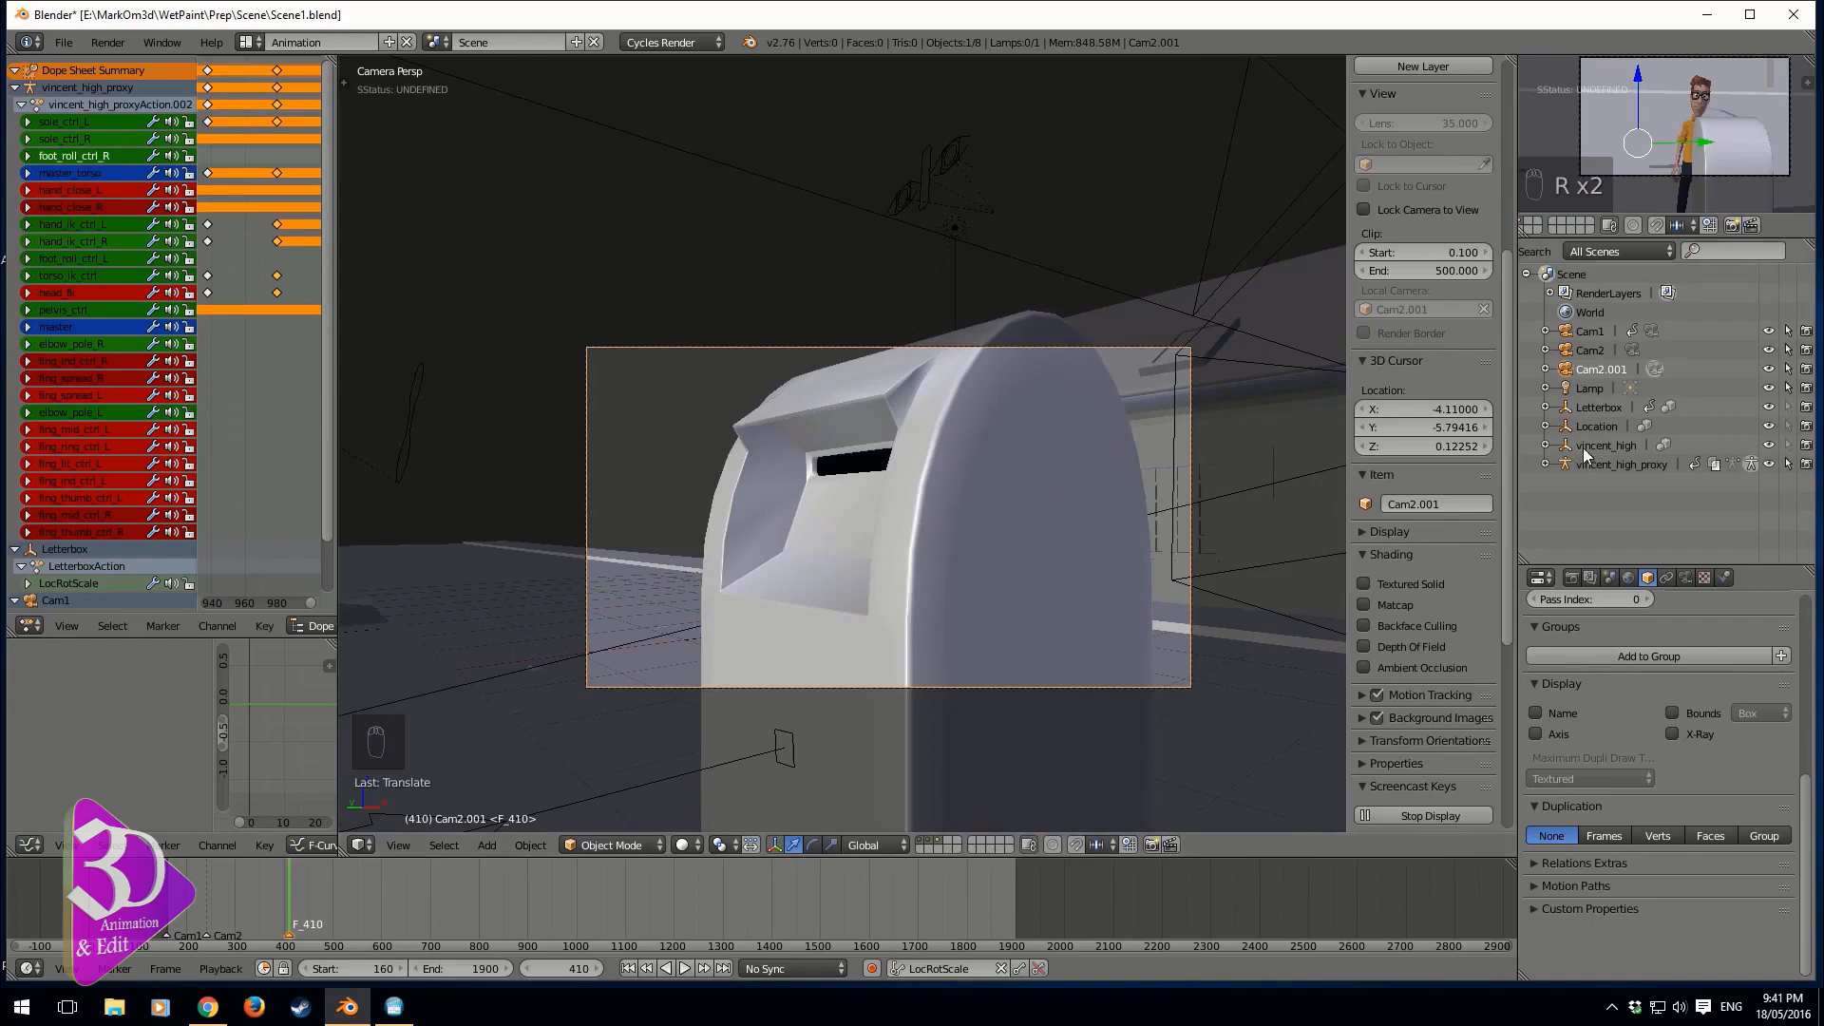
- Mirror the Location group by scaling it -1 along the global Y axis
click(1599, 406)
key(KP_Decimal)
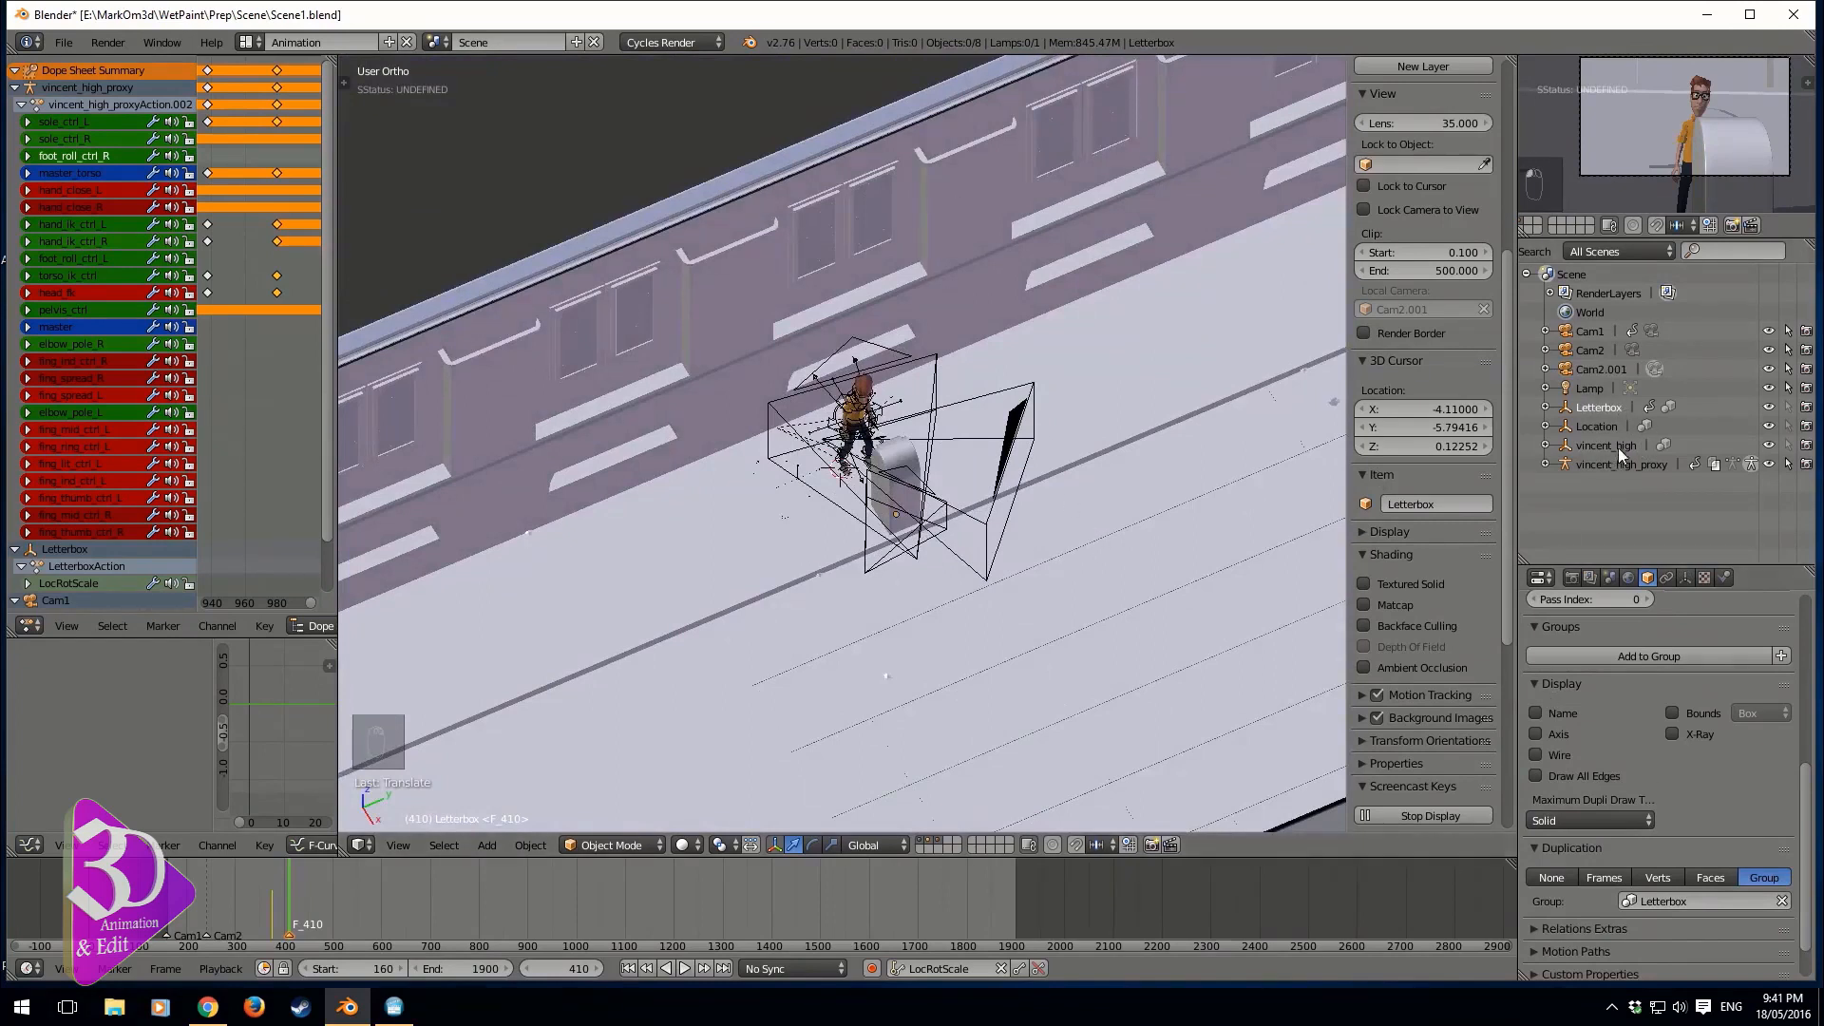
click(1599, 426)
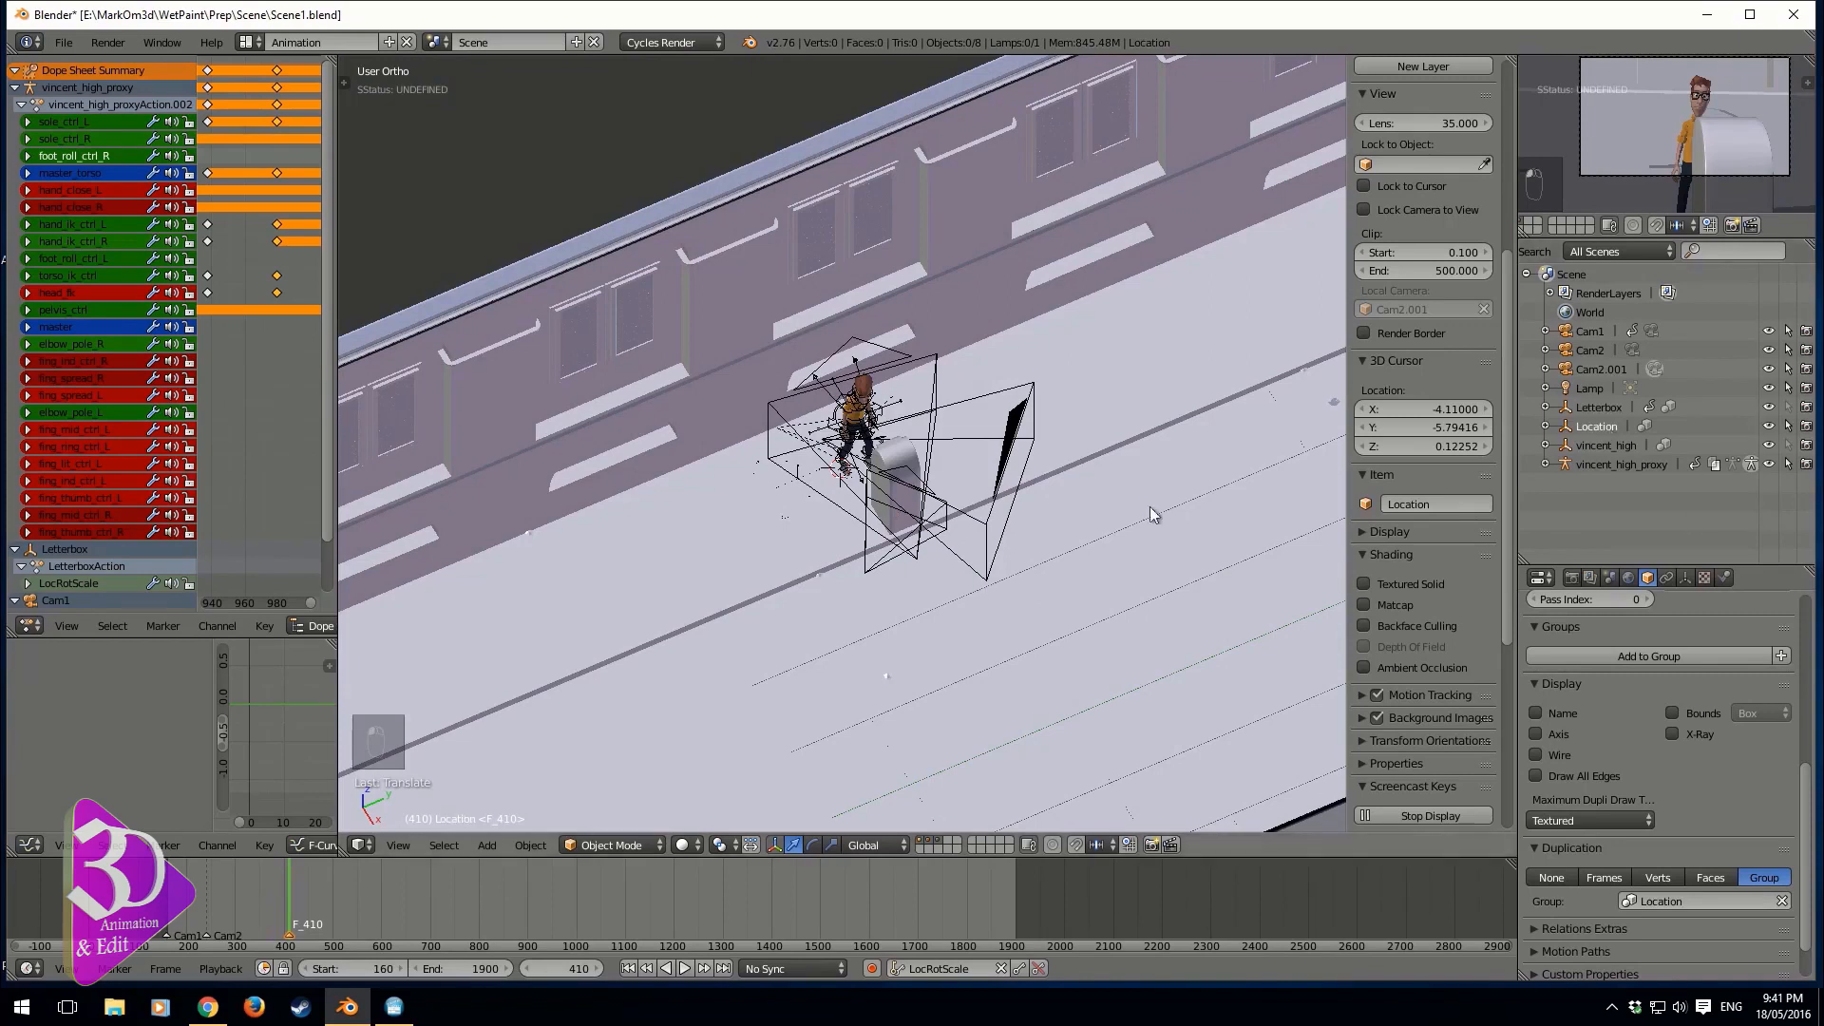
scroll(760, 620, down, 5)
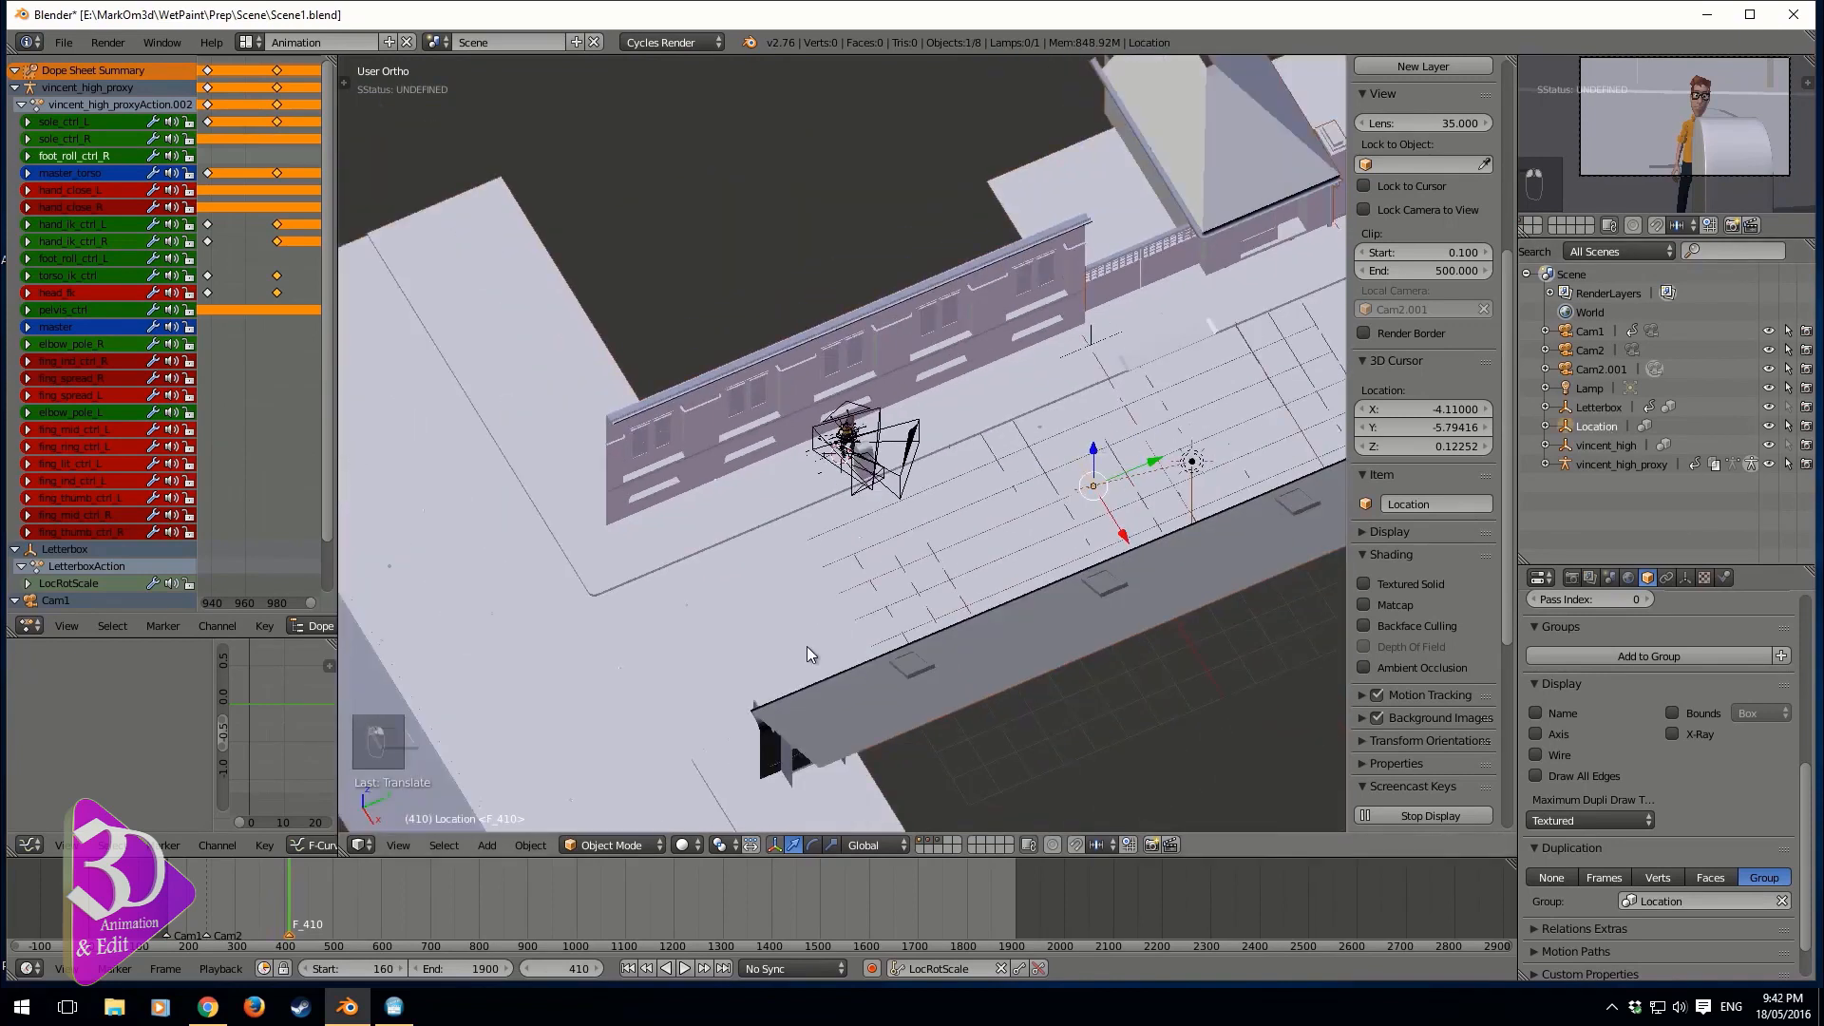
key(Tab)
key(Tab)
key(z)
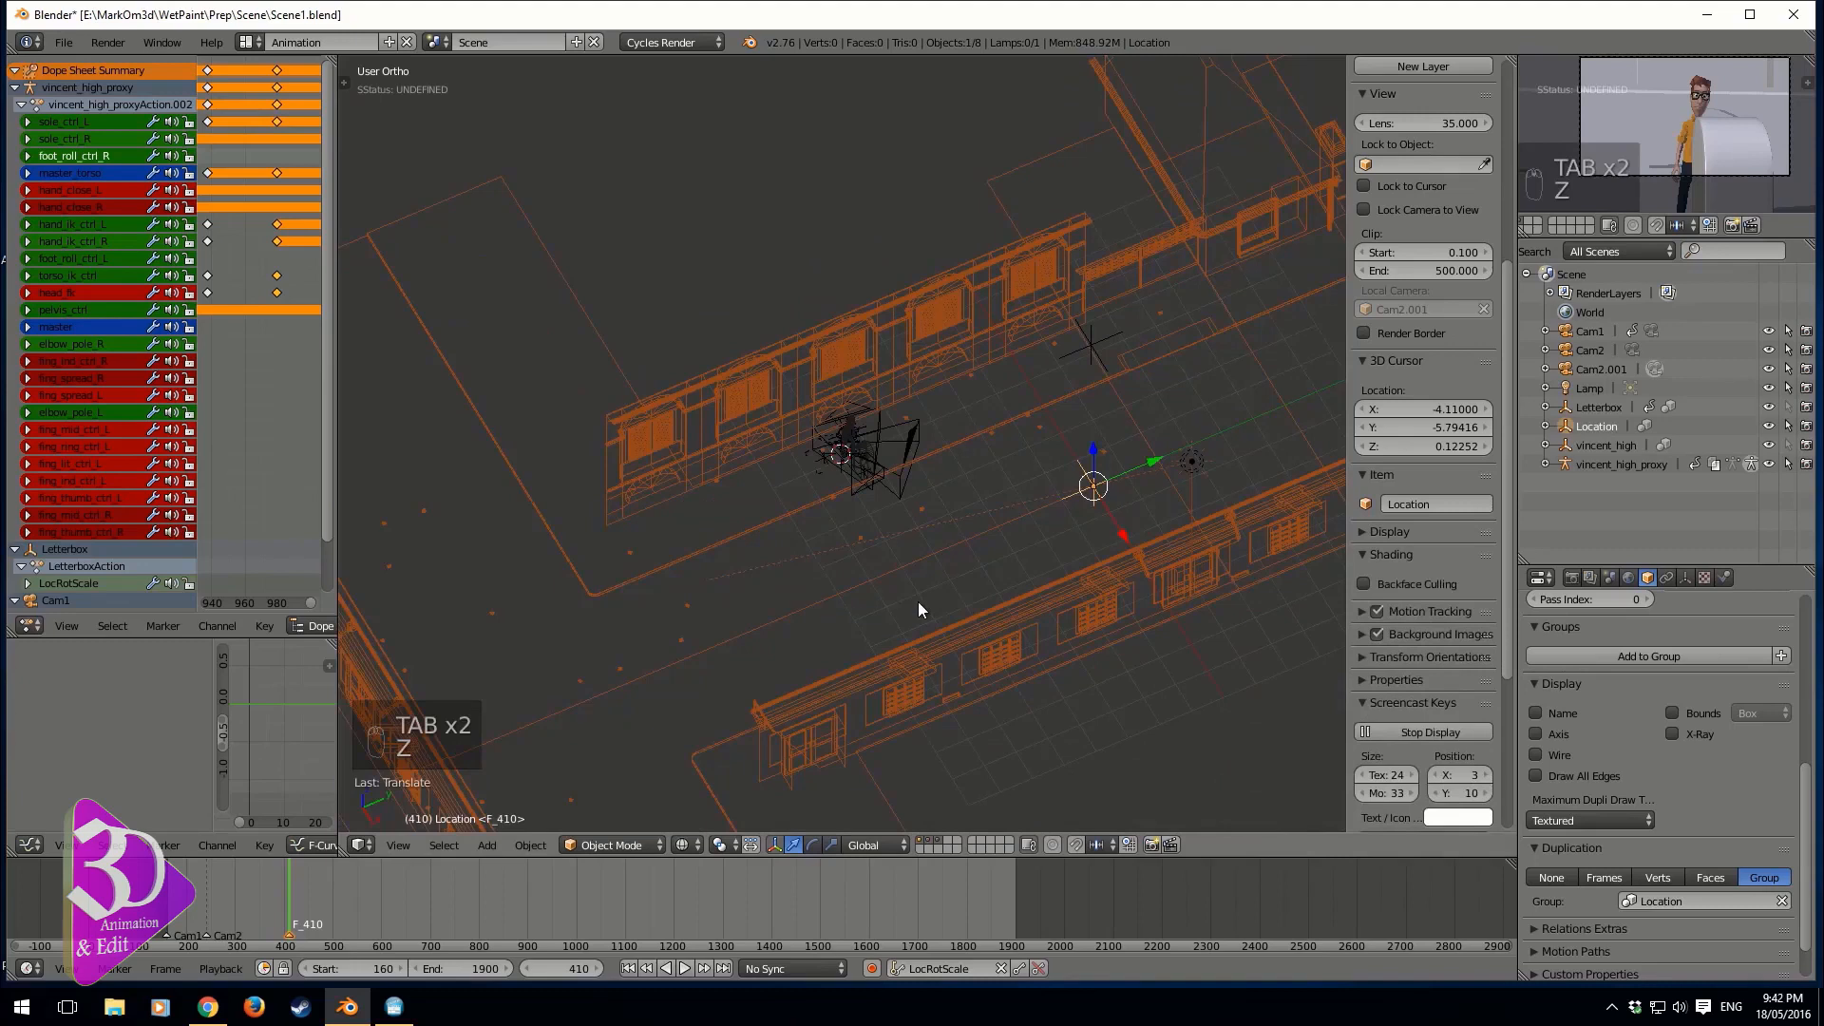
key(s)
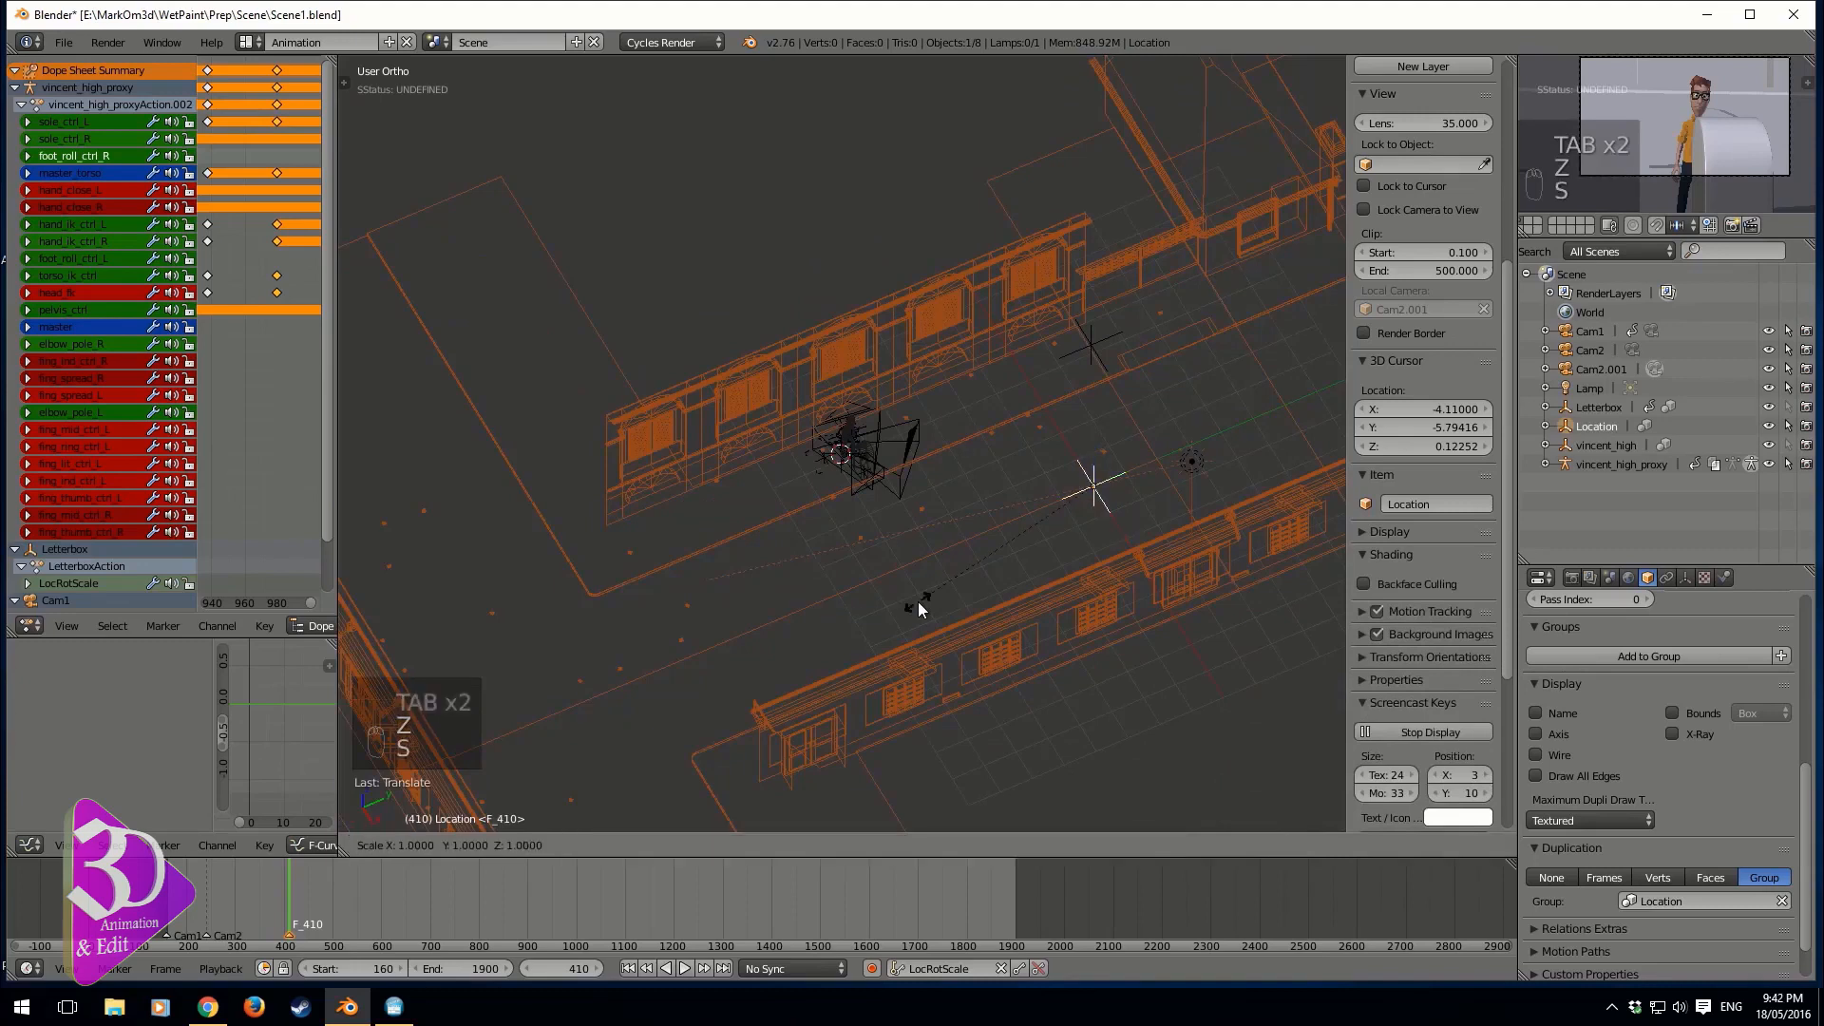
key(y)
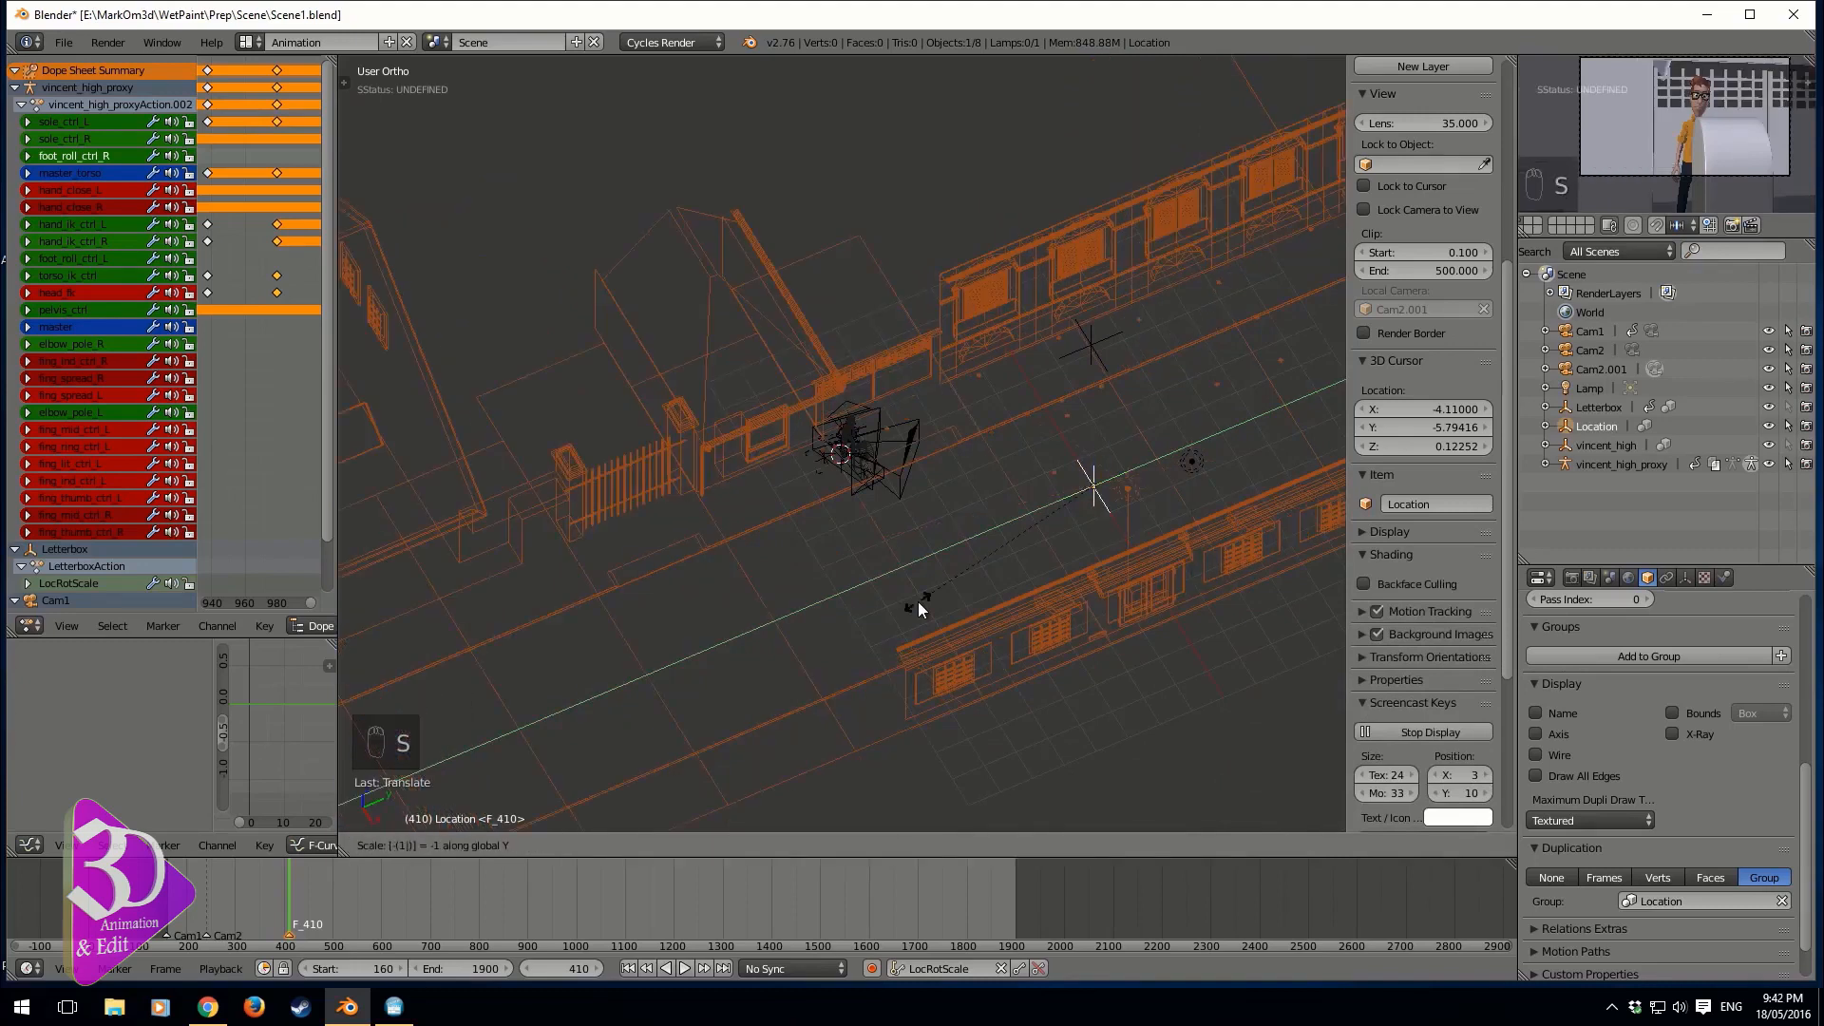
click(917, 601)
key(z)
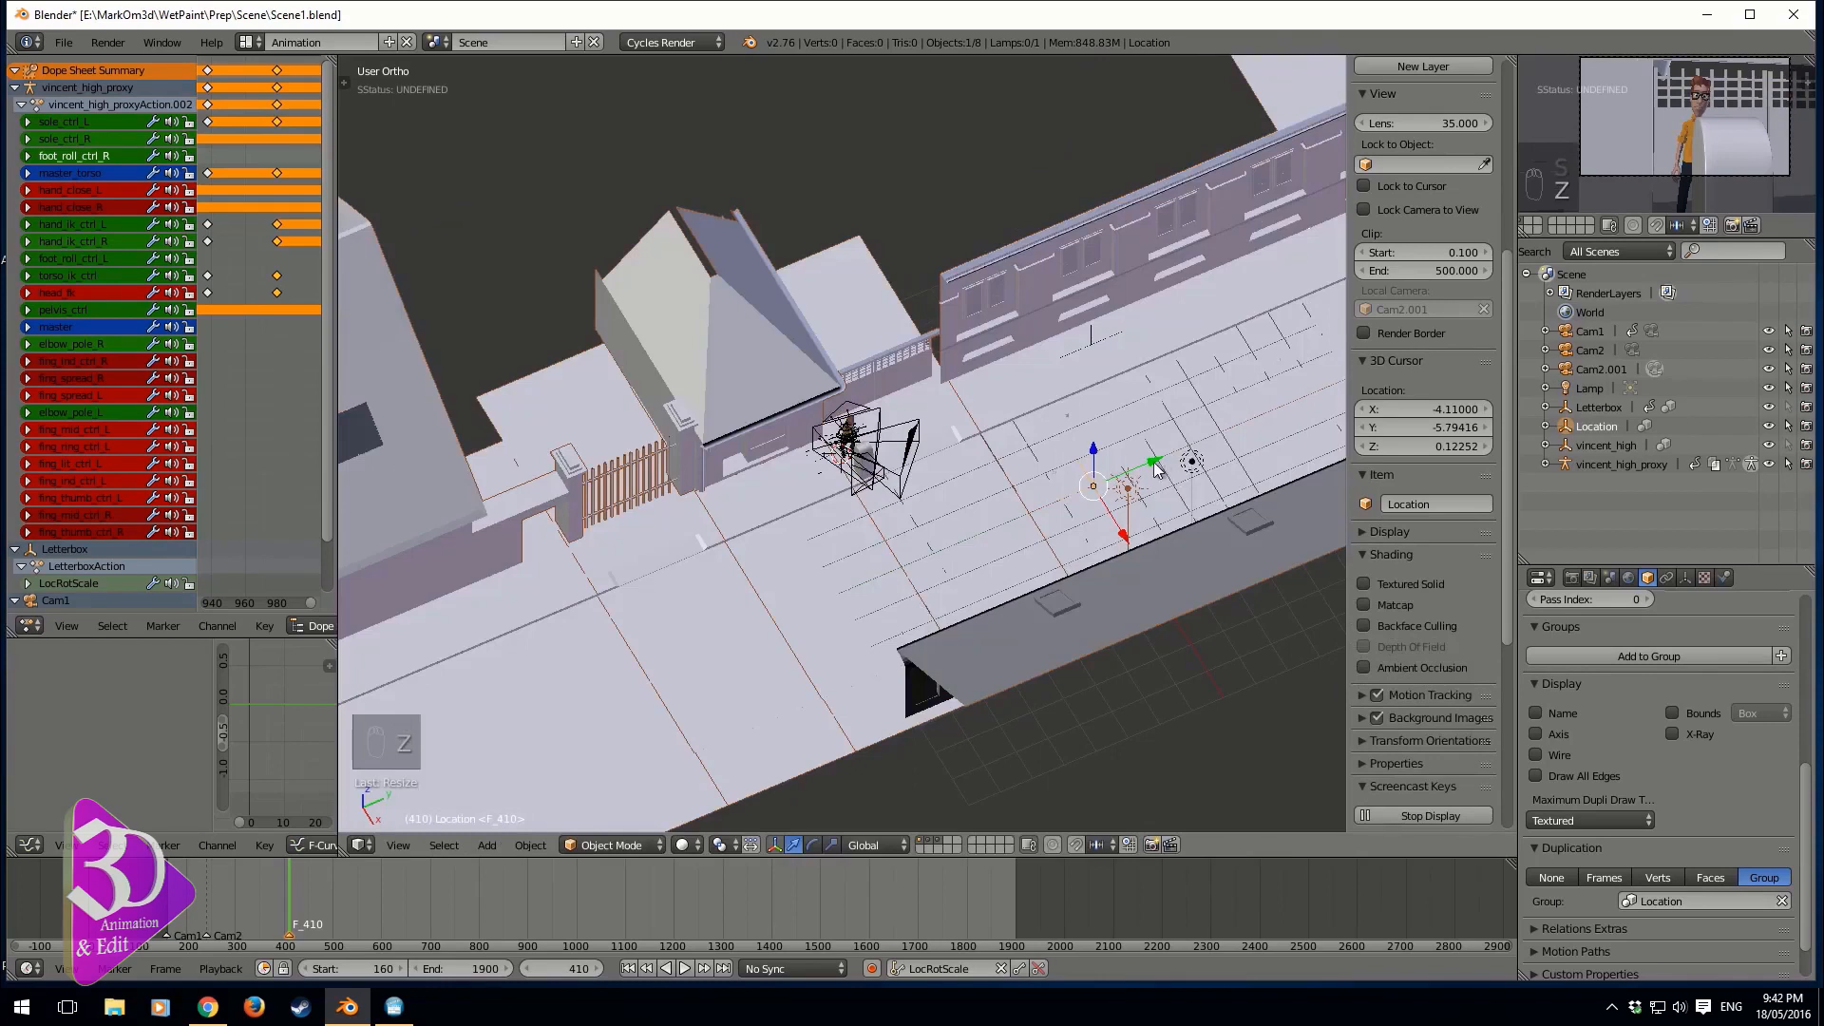
- Move the mirrored Location group along the Y axis and check the buildings behind the letterbox through the camera
drag(1156, 469, 618, 672)
middle_drag(712, 631, 1018, 454)
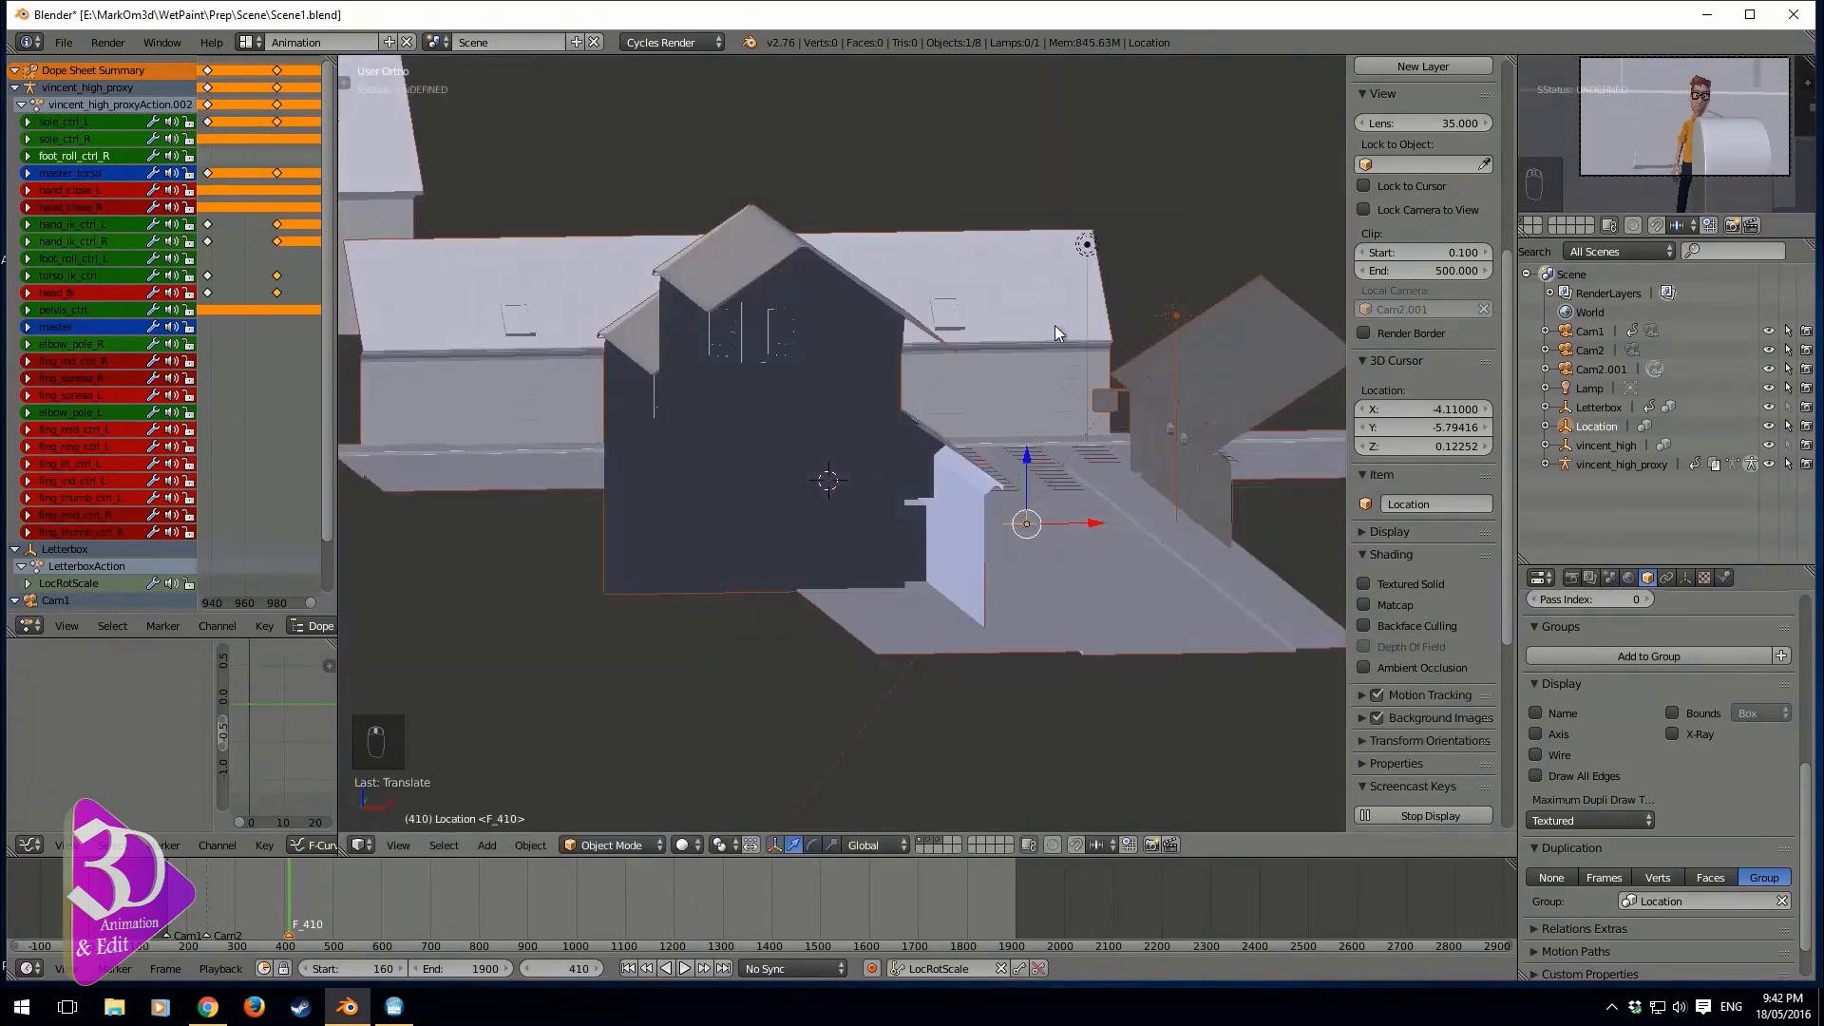
key(KP_0)
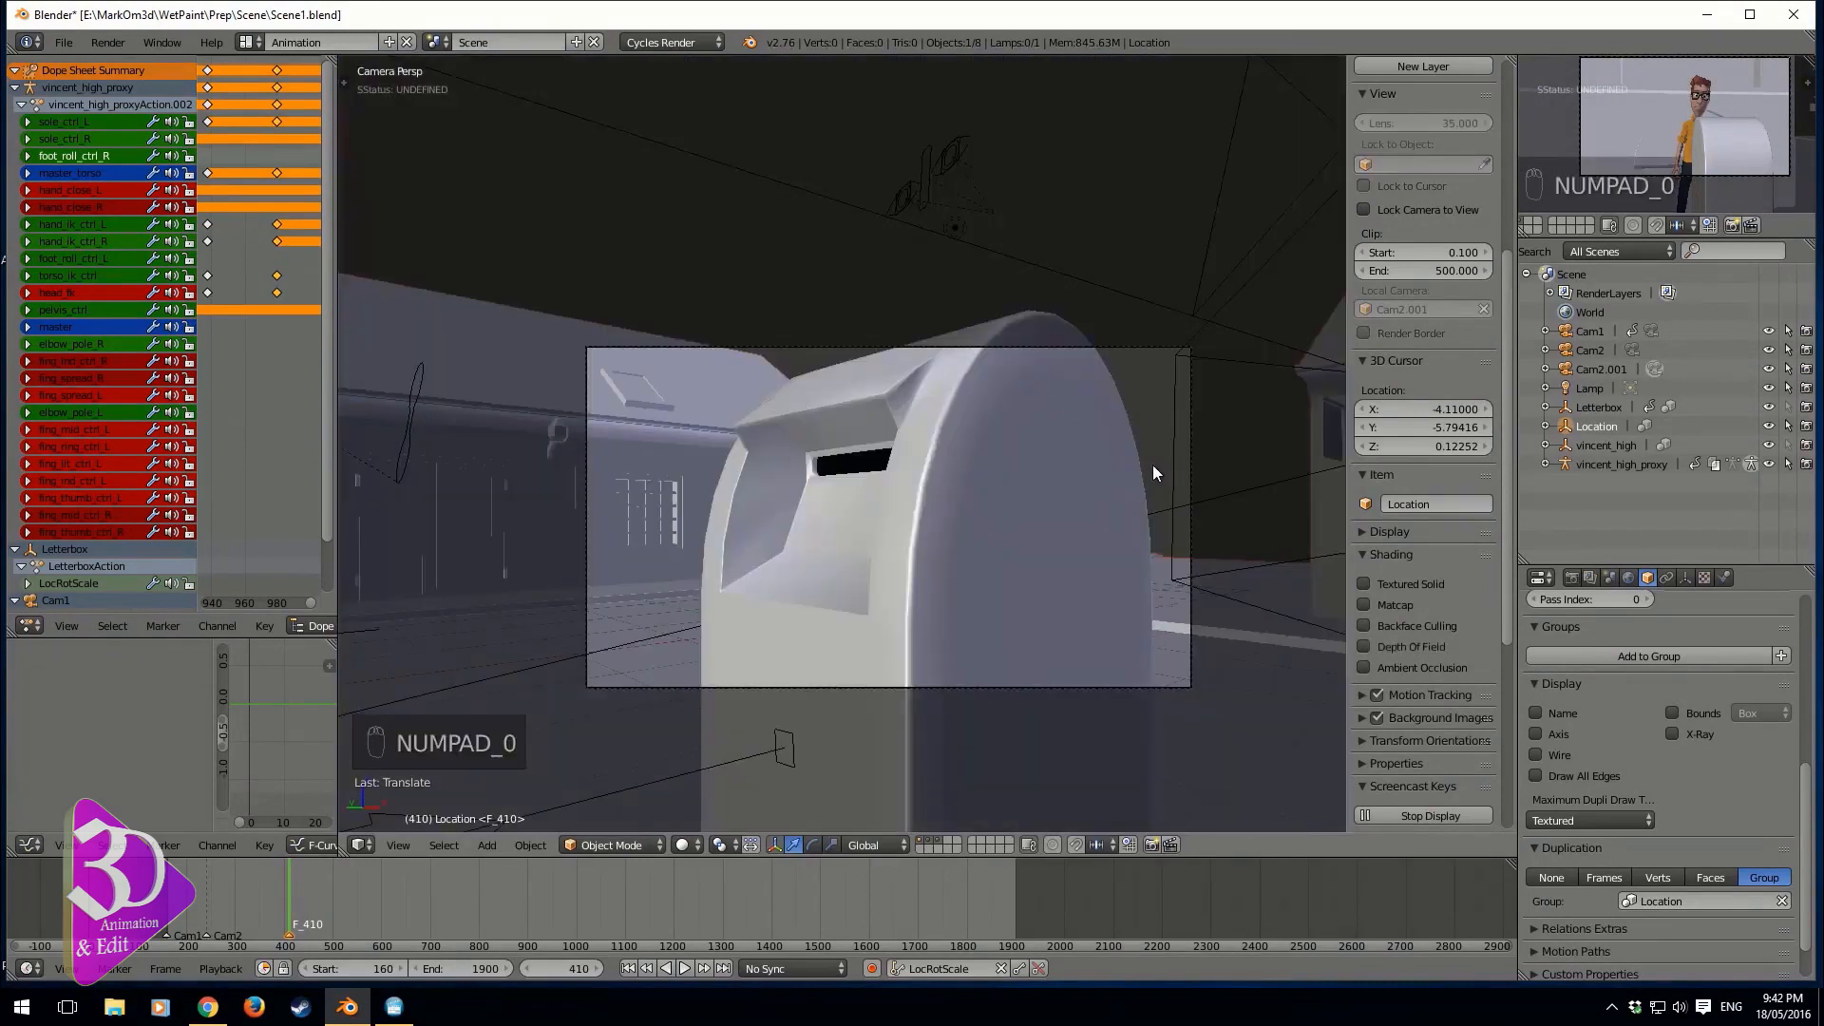
scroll(1153, 464, down, 2)
middle_drag(1122, 557, 813, 627)
key(KP_7)
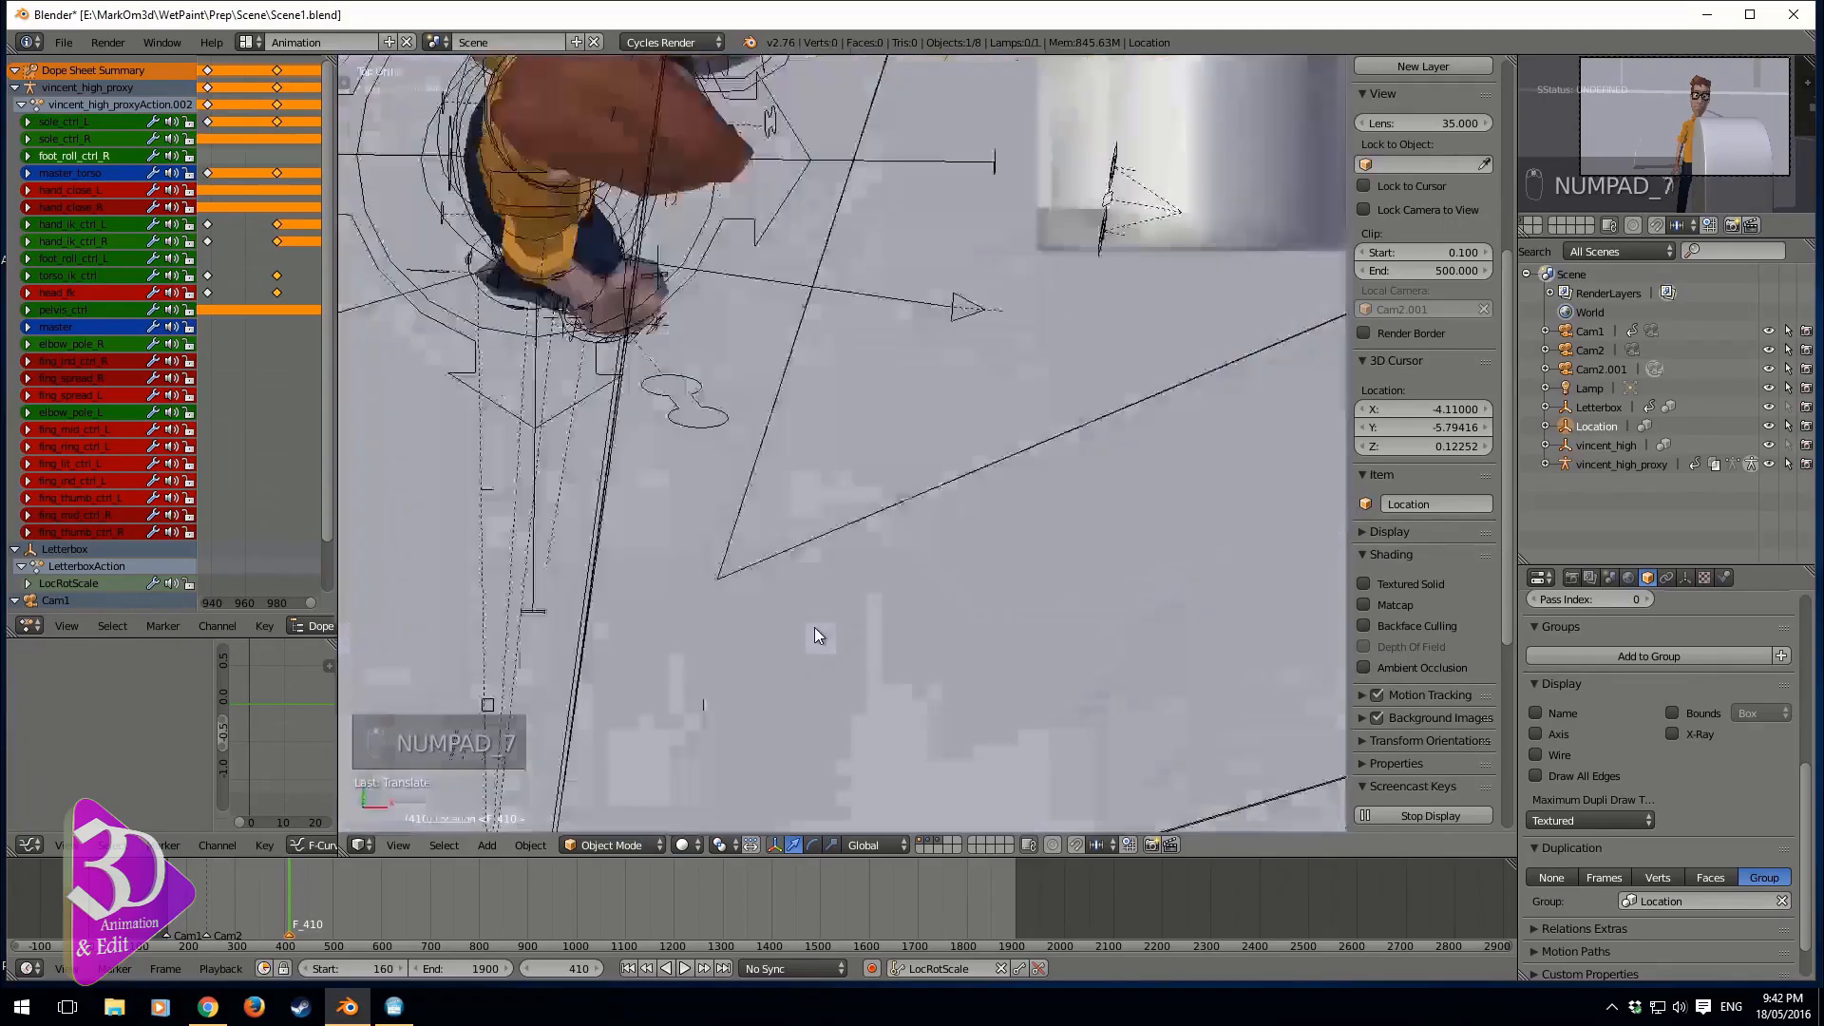
key(KP_0)
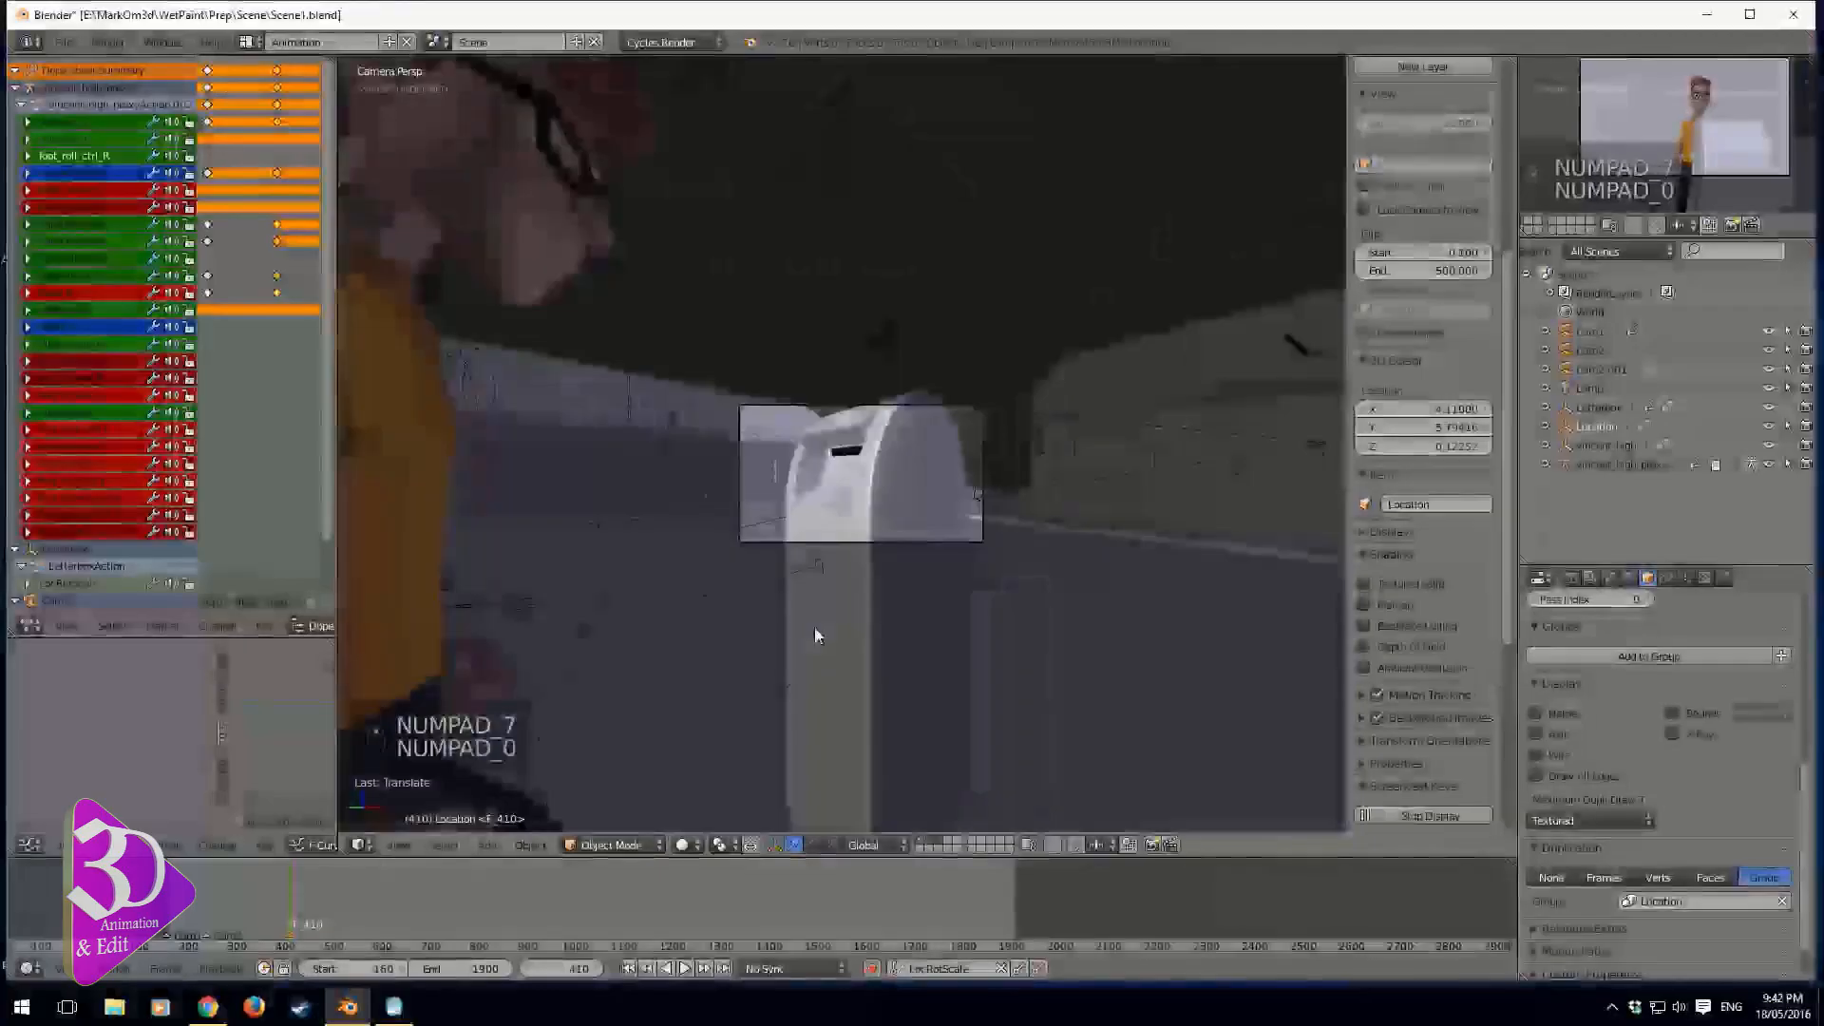
- Select Cam2.001 and make it the active camera in the small preview view
right_click(1746, 179)
key(KP_0)
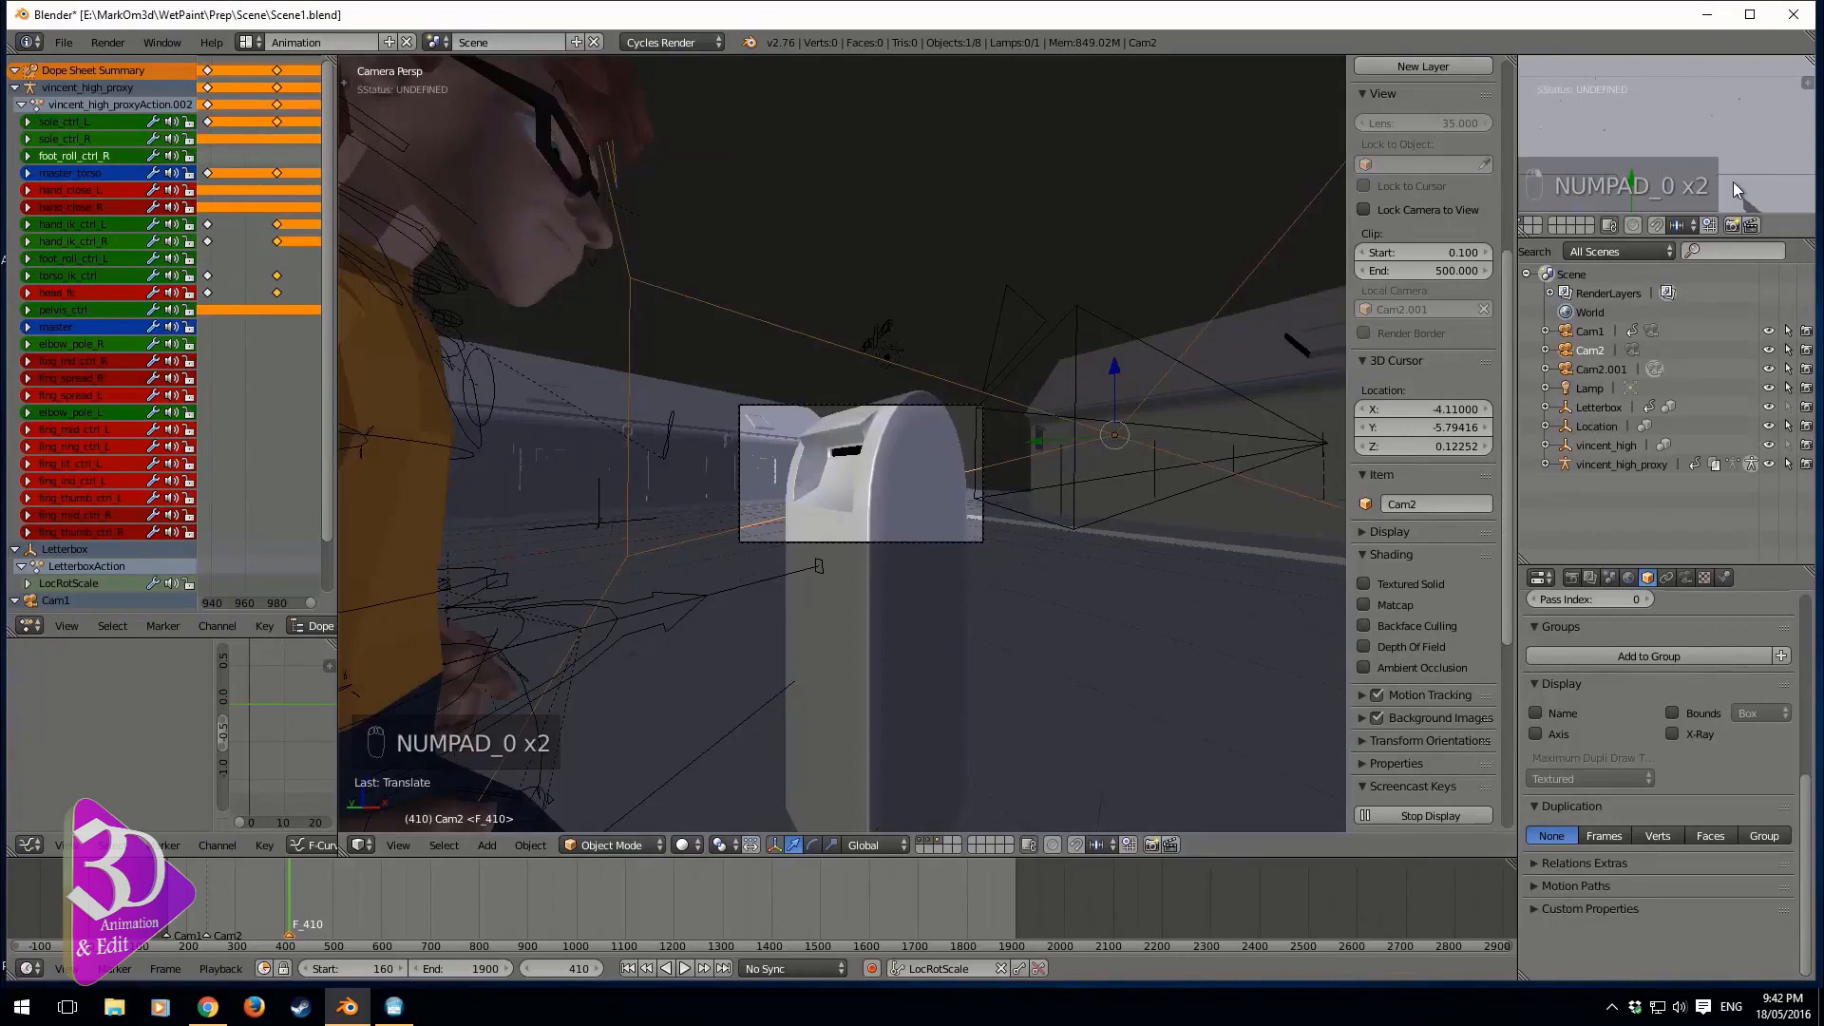
key(KP_0)
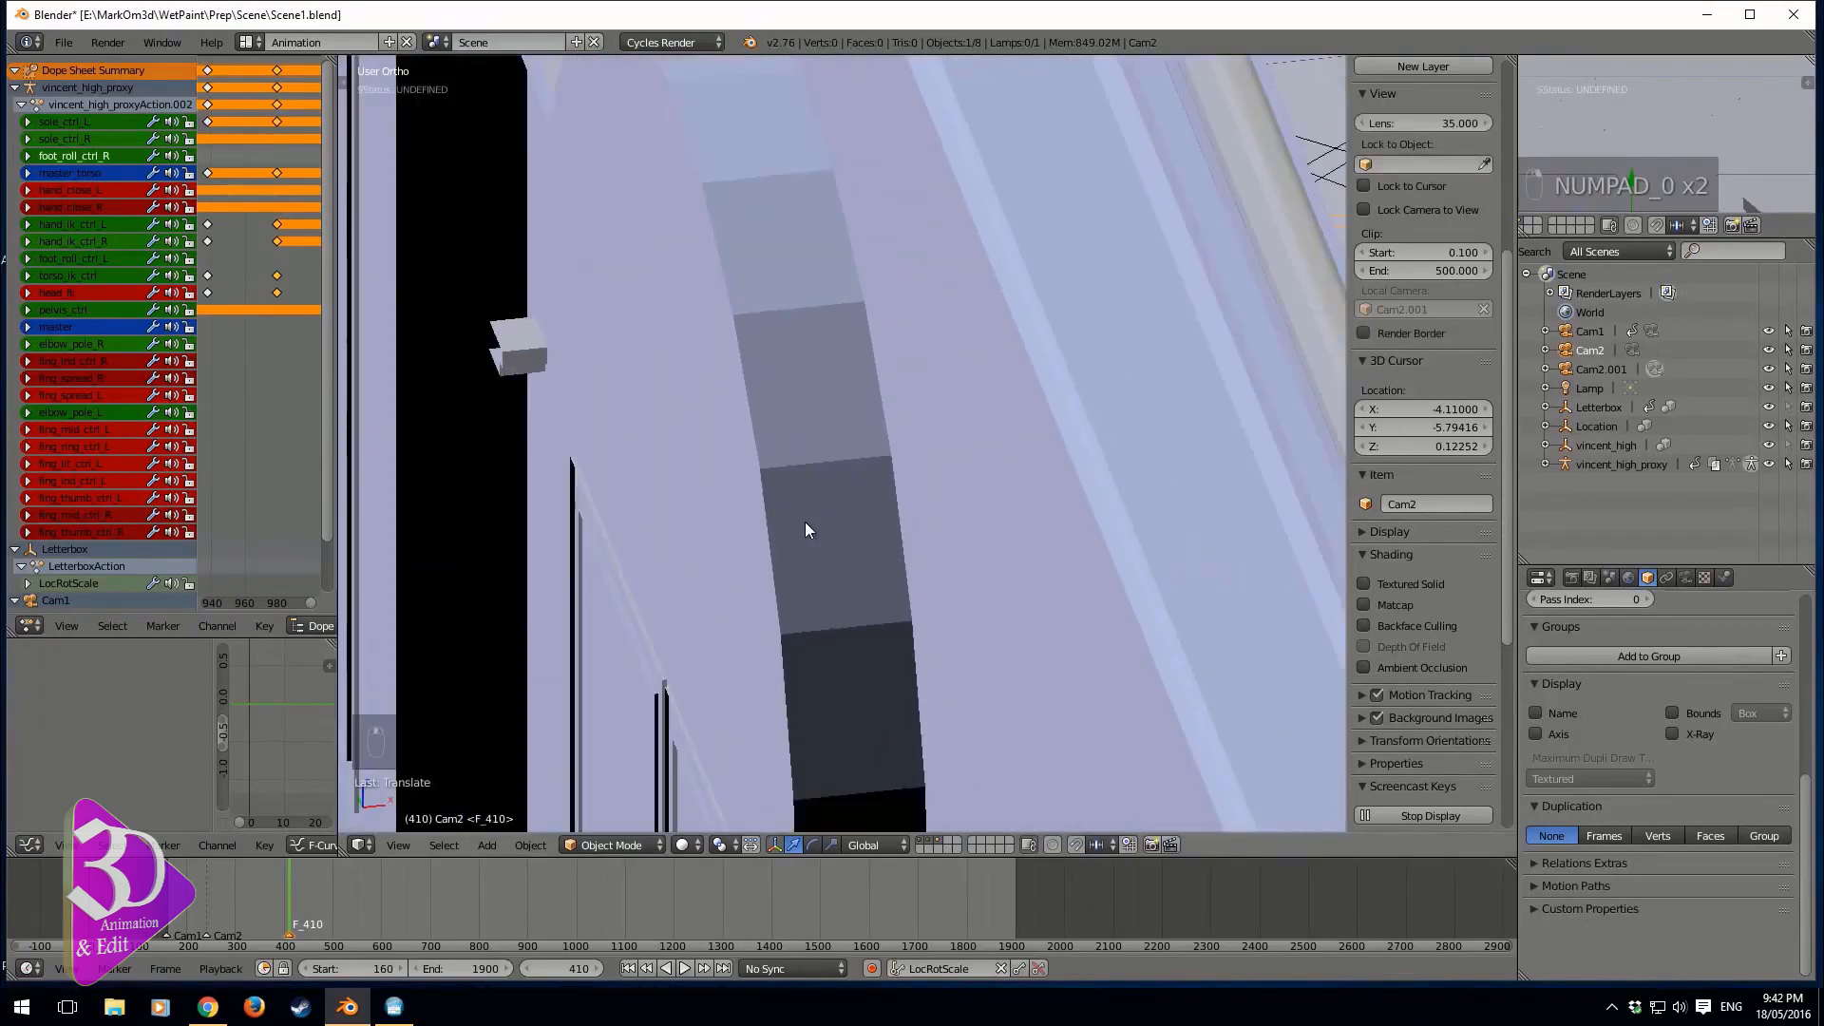
key(KP_0)
scroll(741, 560, up, 2)
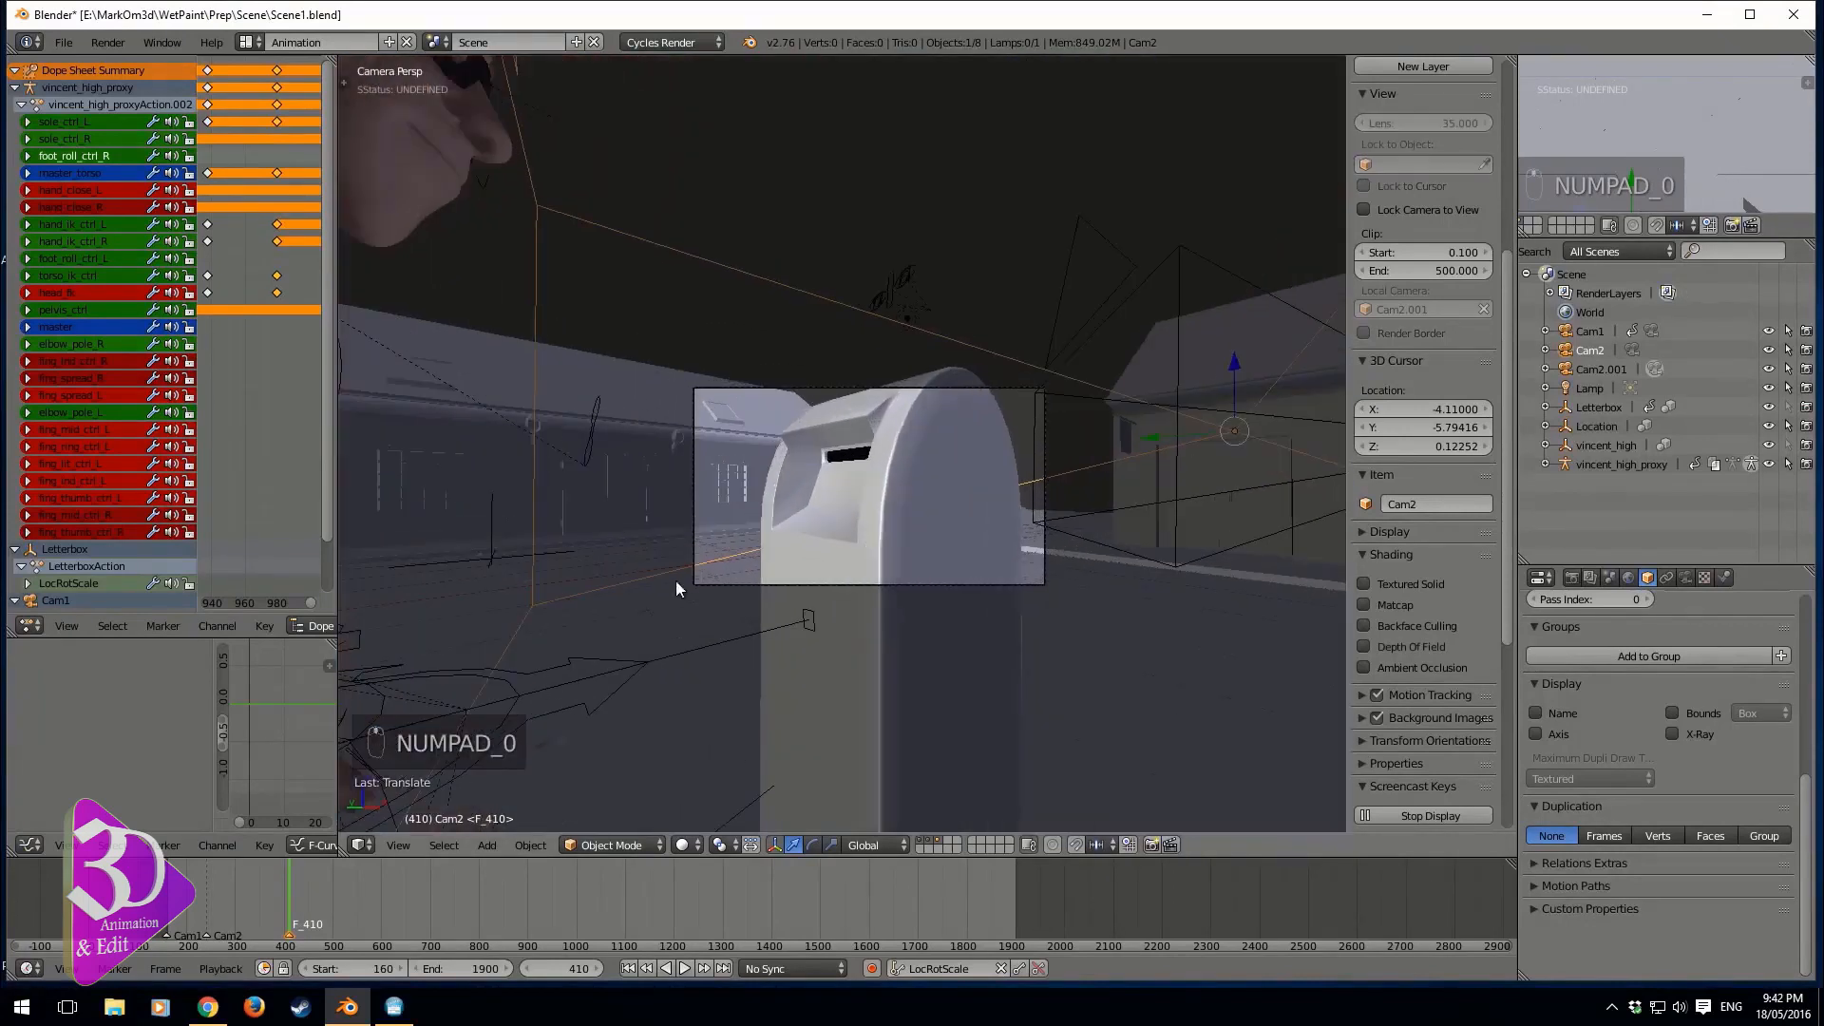
right_click(698, 521)
key(ctrl+KP_0)
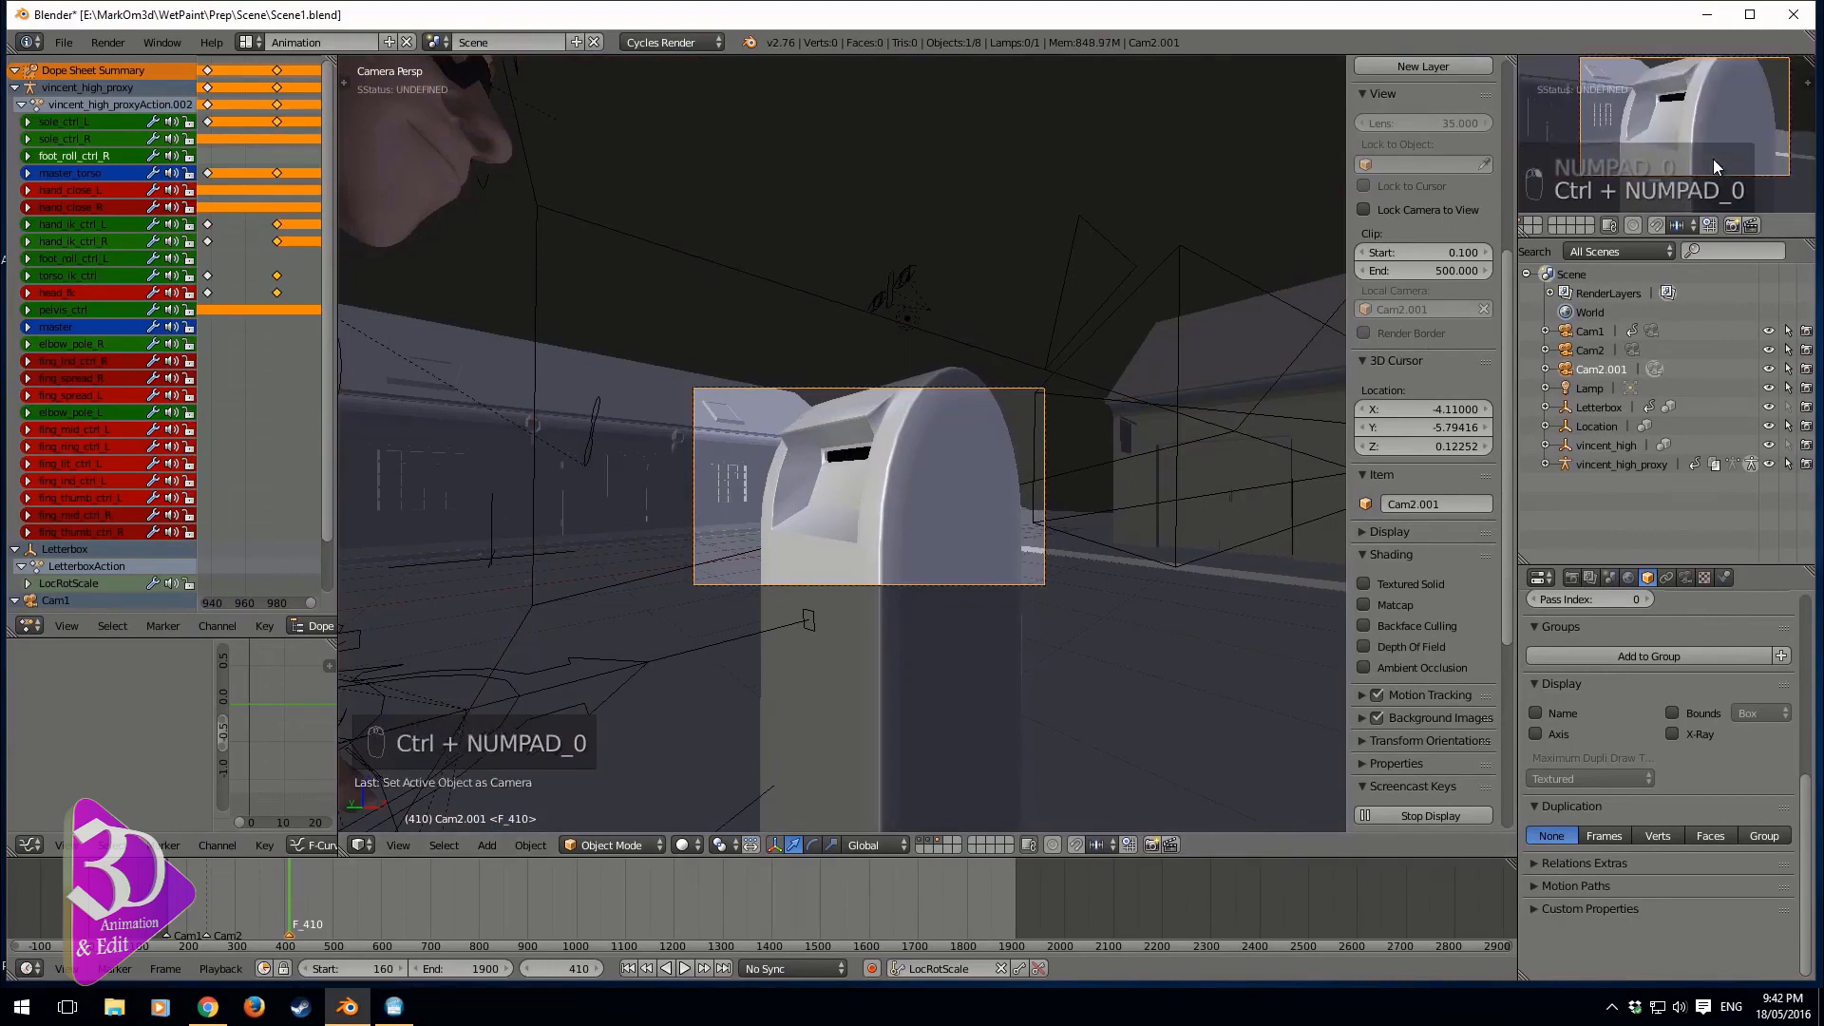
- Shift the Location group sideways in the top view to adjust the buildings behind the letterbox in the camera shot
right_click(1110, 591)
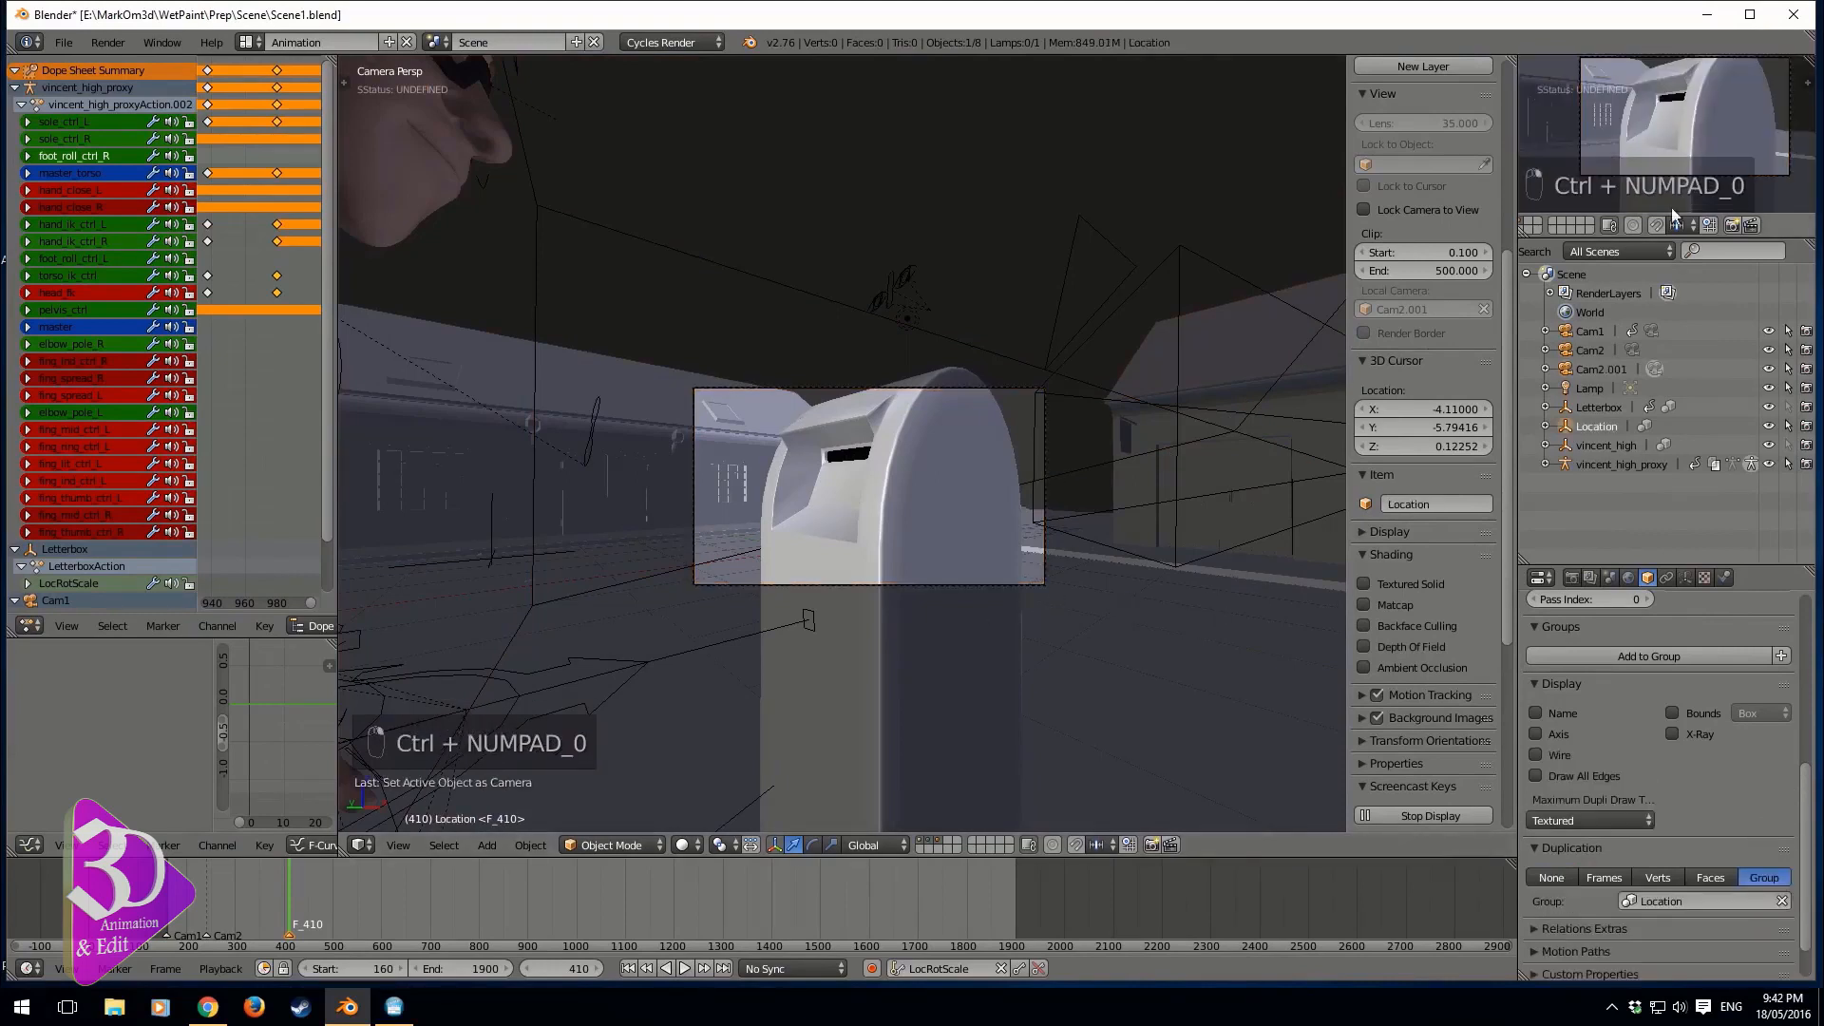
middle_drag(1053, 563, 1079, 635)
scroll(1104, 597, down, 10)
middle_drag(1047, 543, 1064, 114)
scroll(996, 479, down, 4)
key(KP_7)
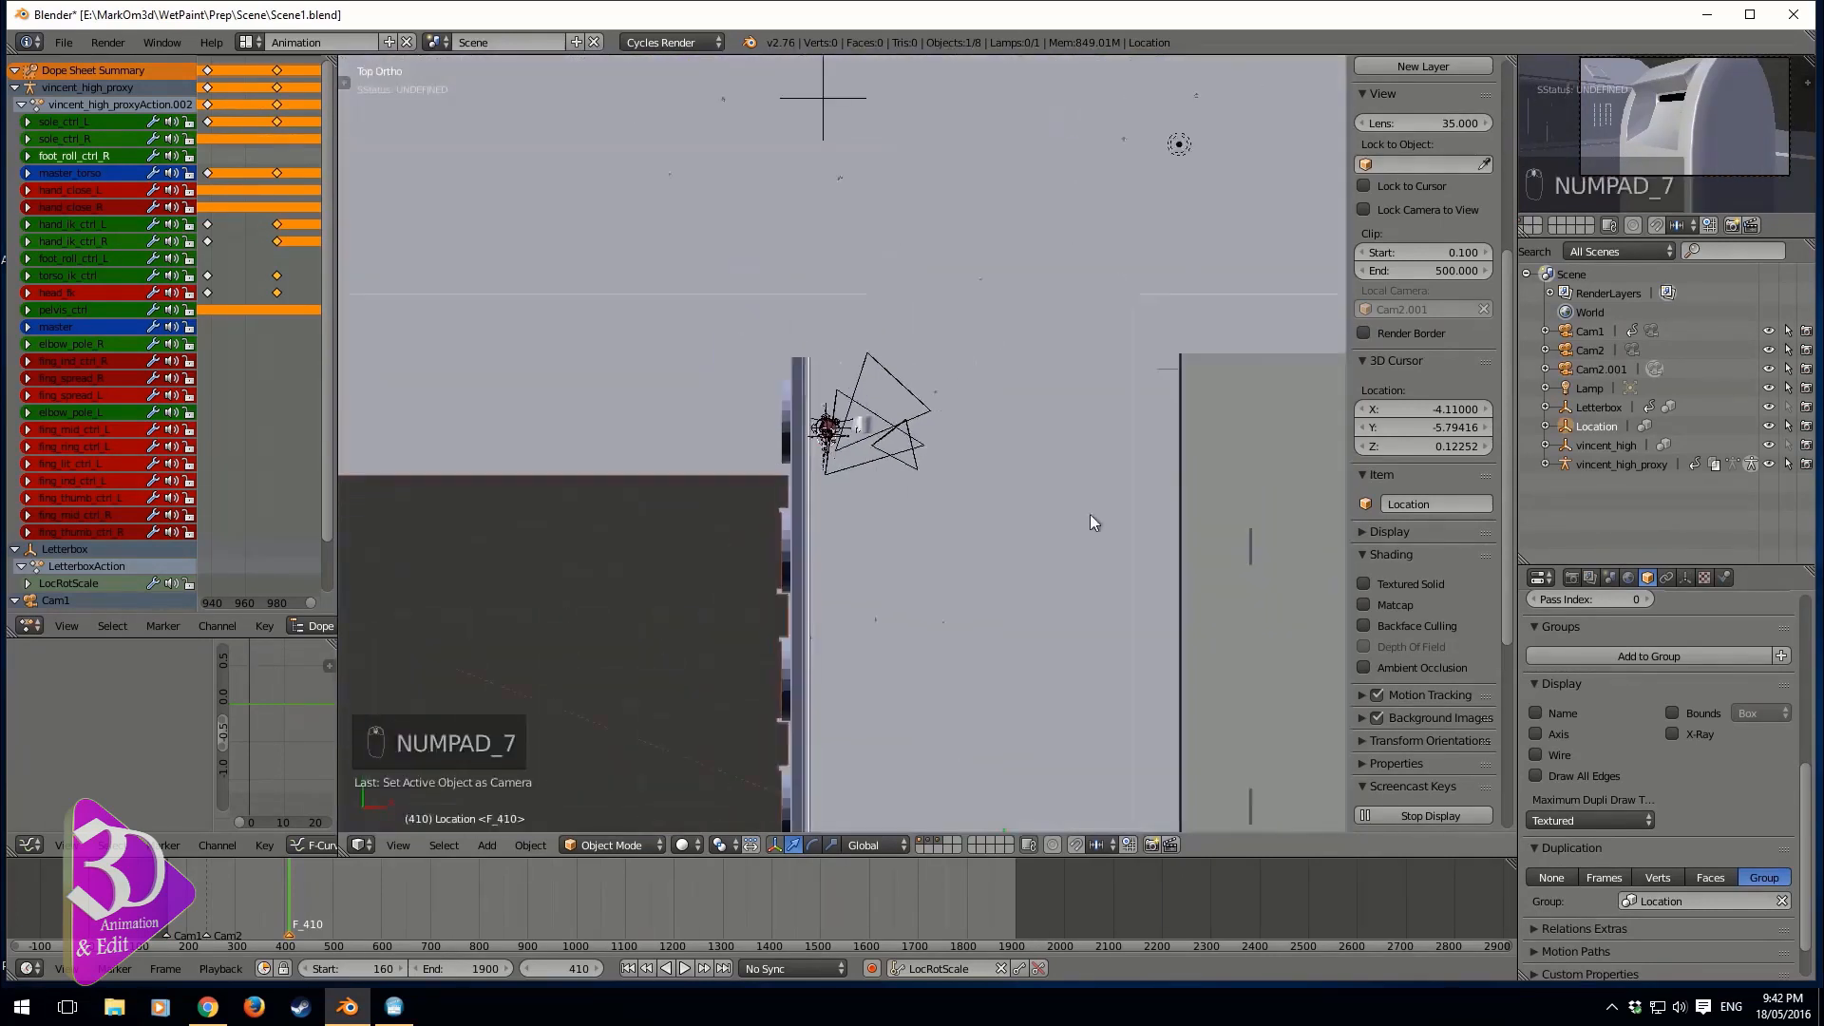
middle_drag(1090, 522, 893, 466)
drag(683, 609, 789, 629)
middle_drag(897, 520, 1070, 412)
scroll(967, 435, up, 4)
key(KP_0)
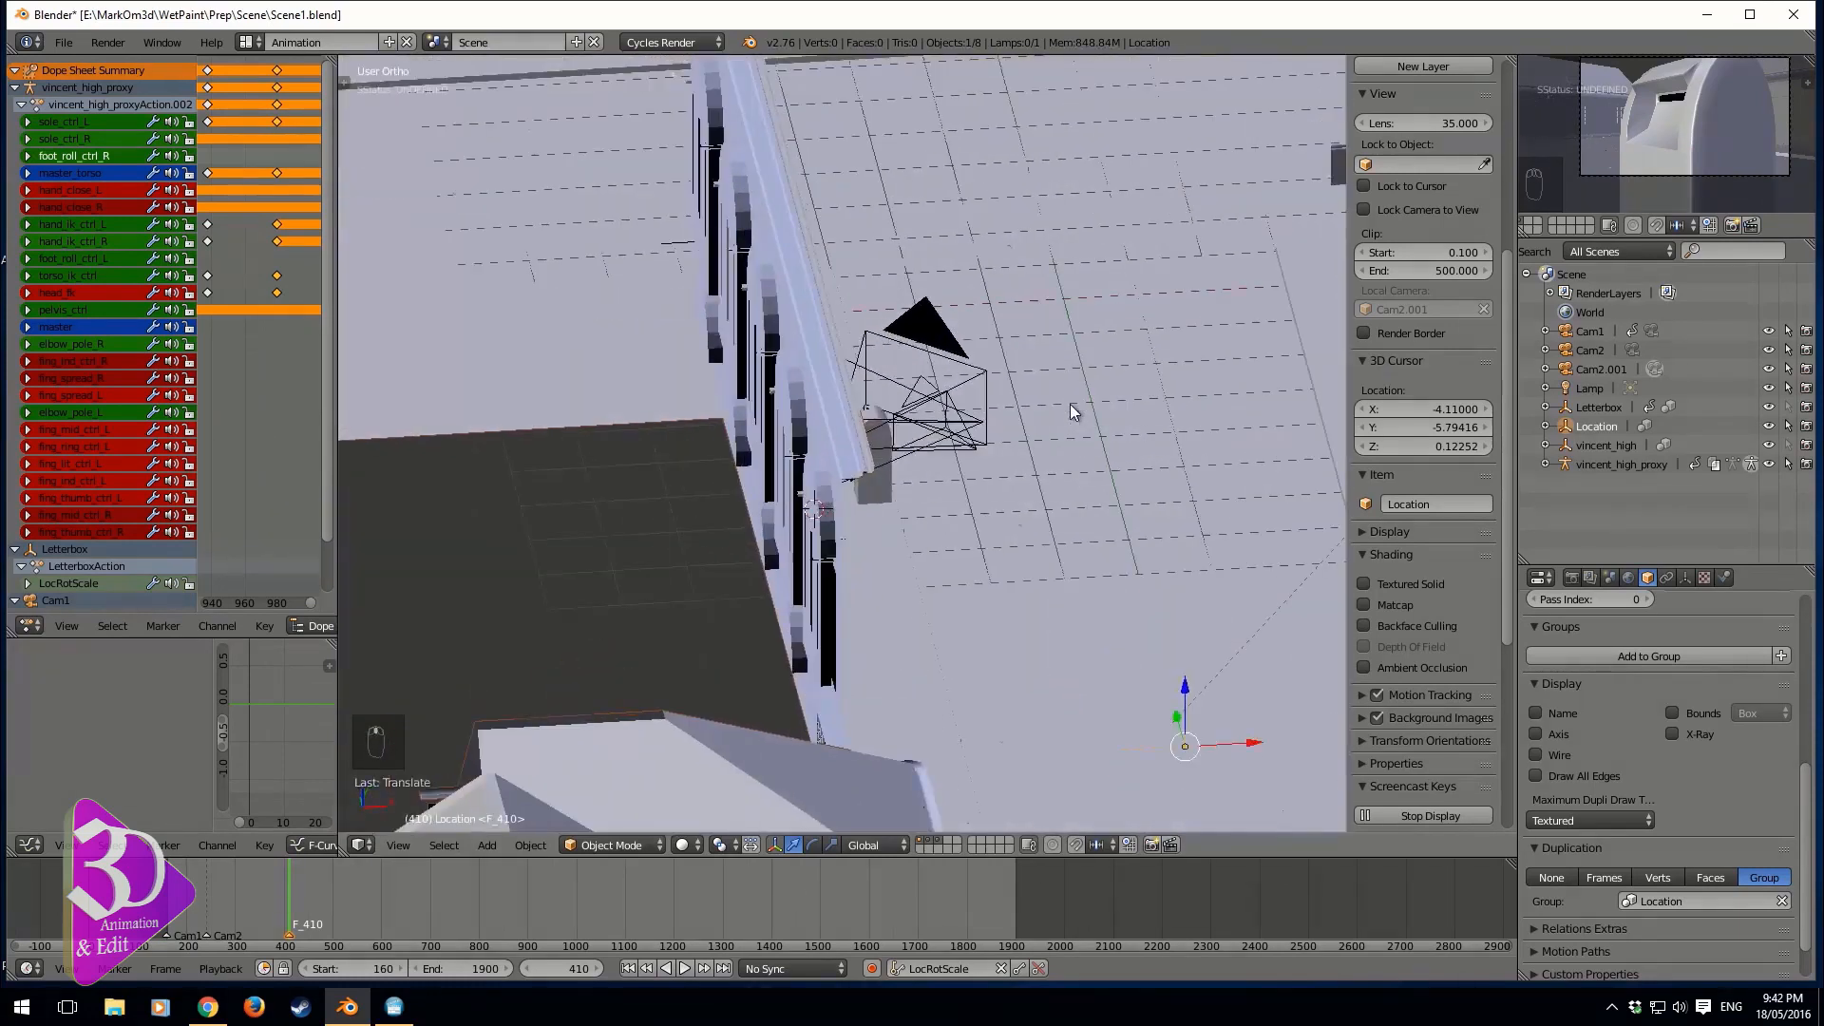
- Toggle wireframe shading to check the camera view, start a test render of frame 410 and cancel it
key(z)
key(z)
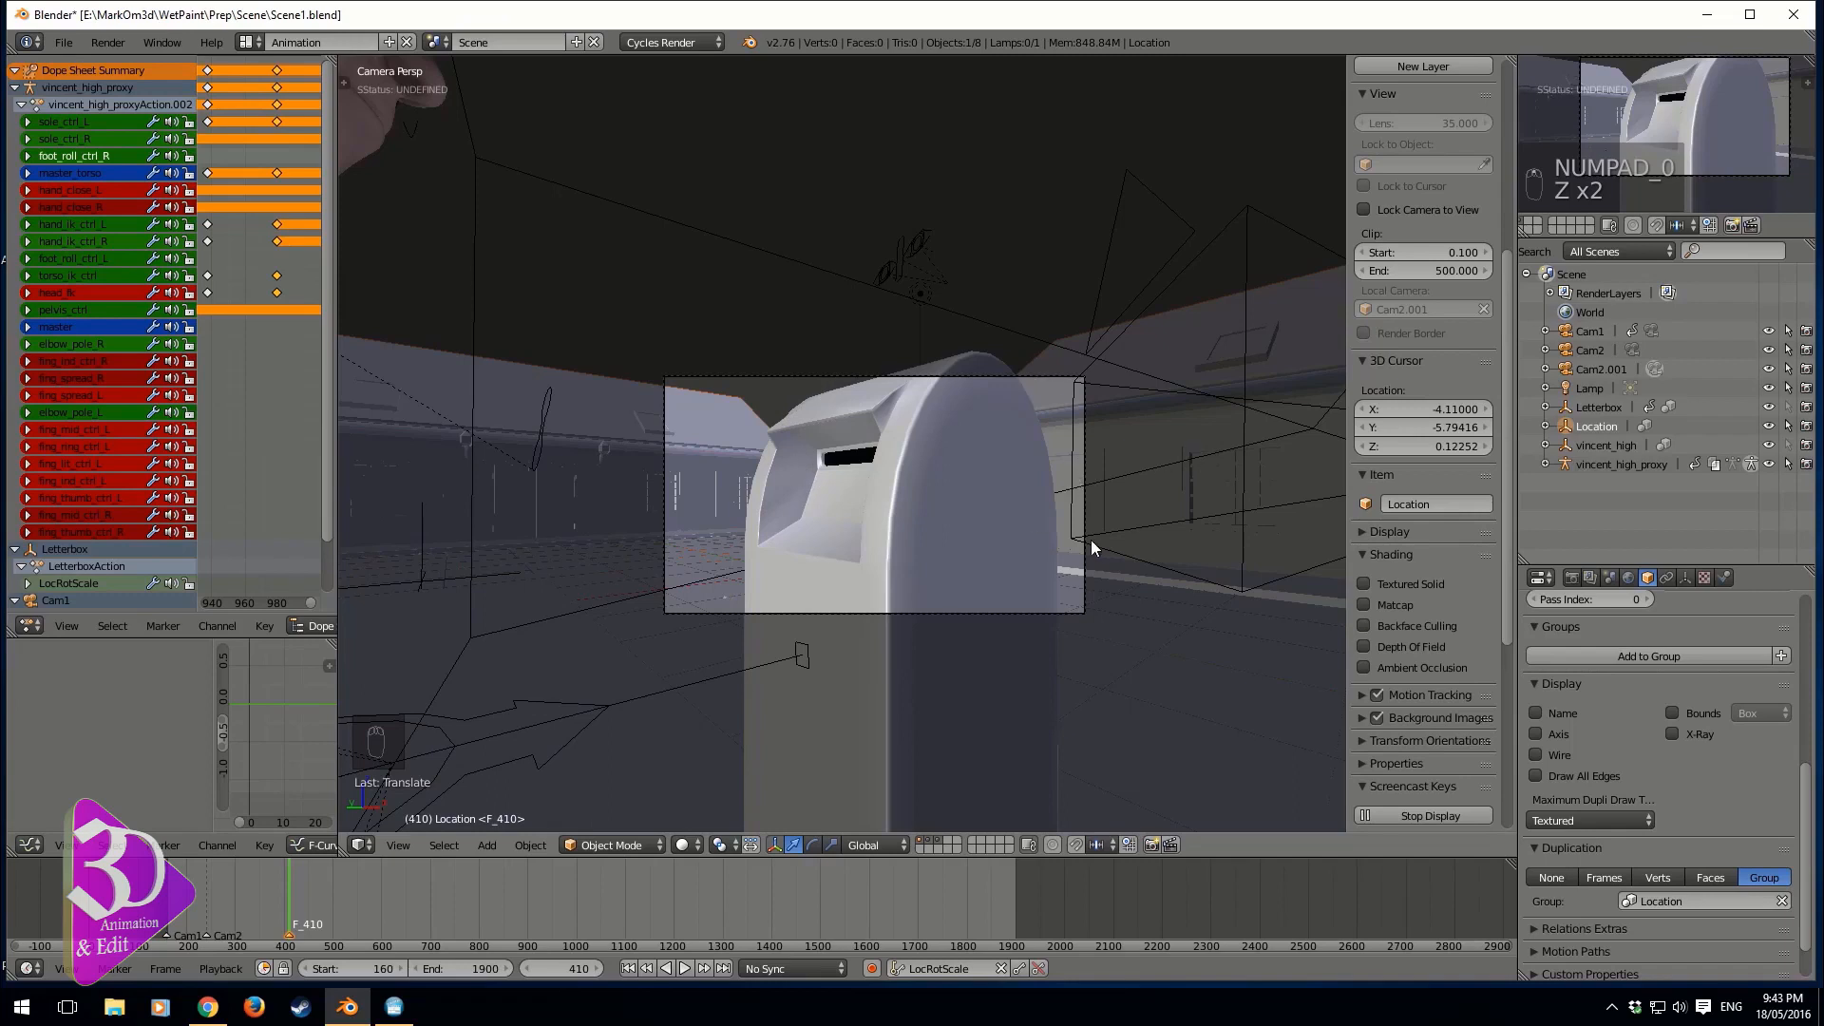
key(F12)
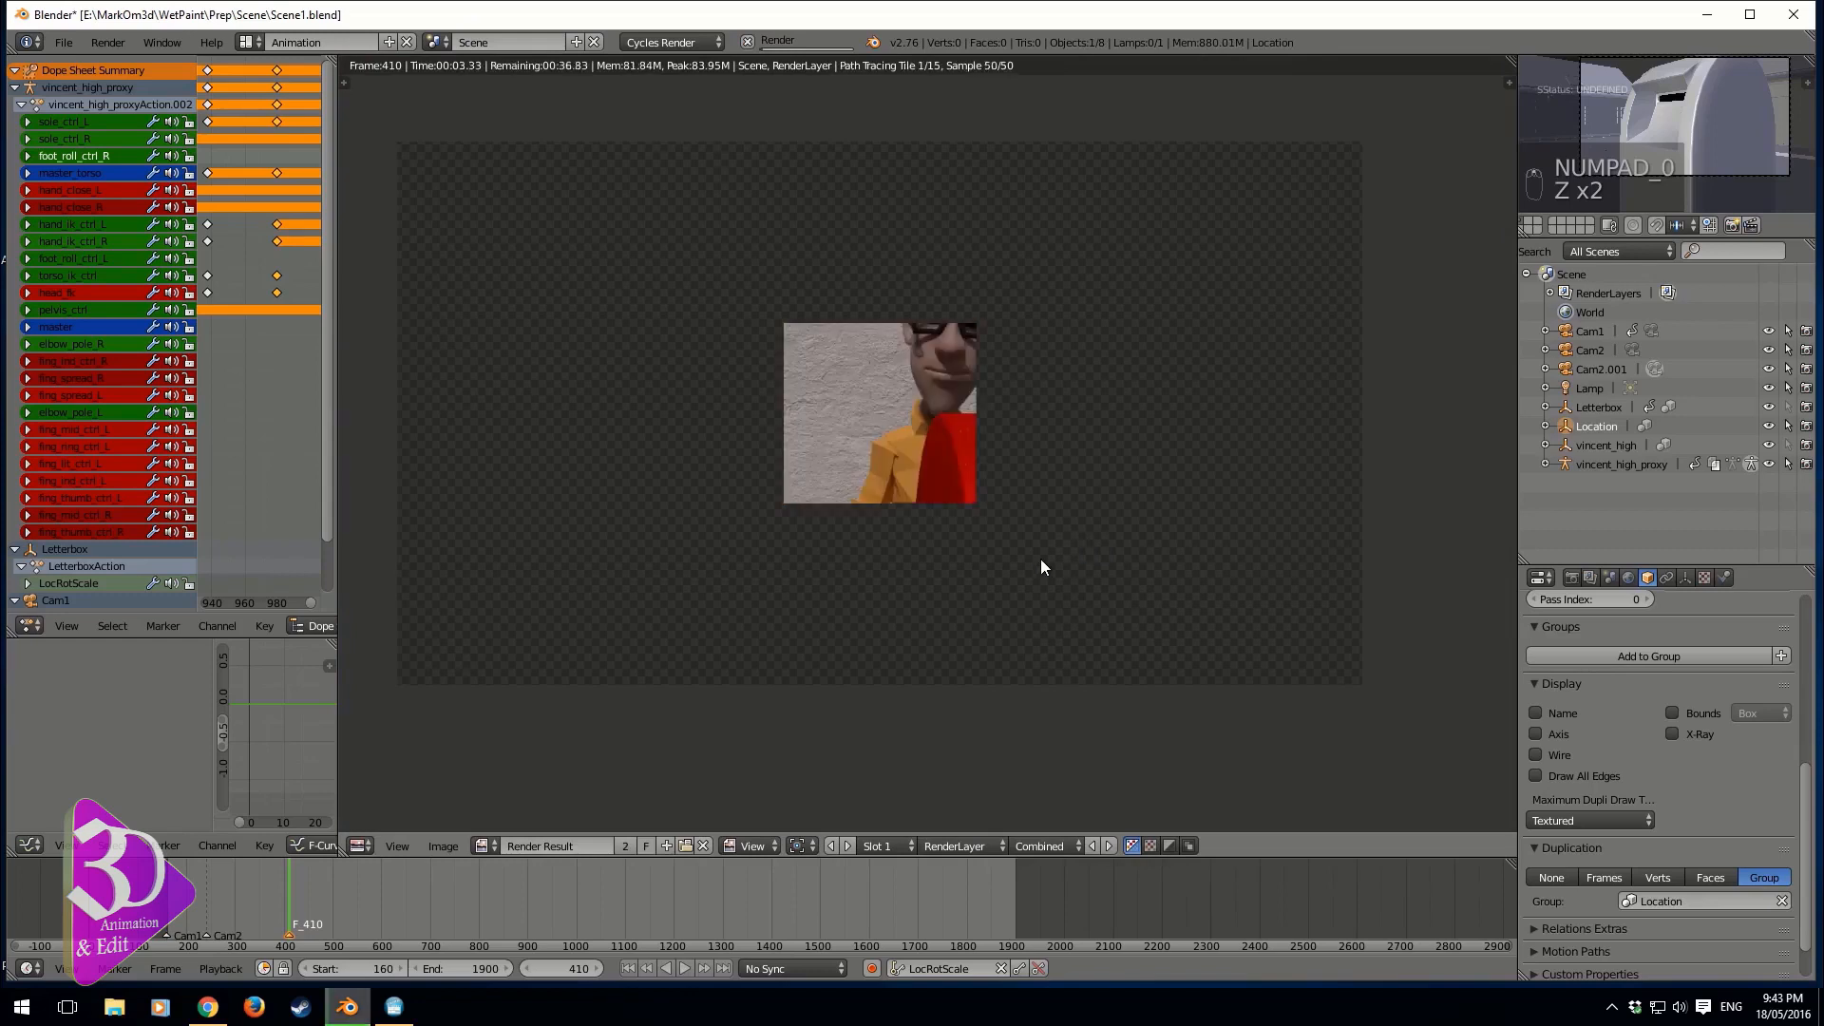
key(Escape)
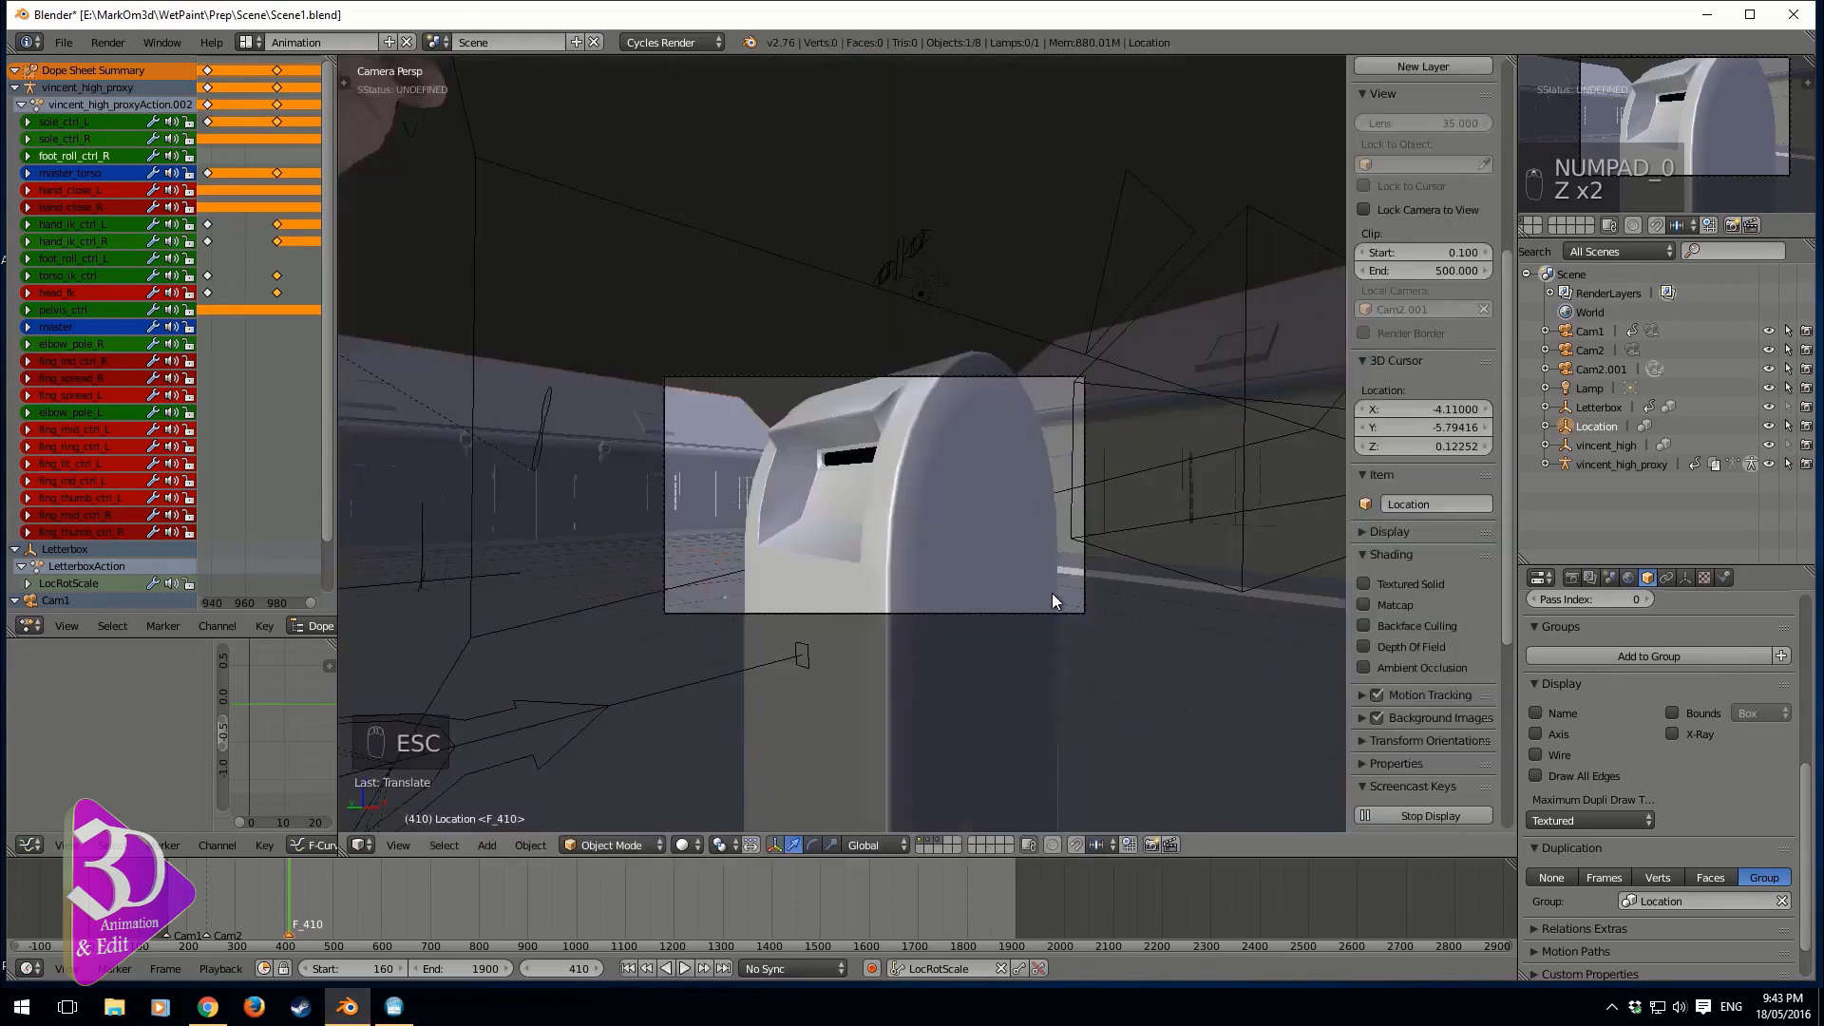
- Bind Cam2.001 to the F_410 timeline marker and rename both the camera and the marker Cam3
right_click(1046, 613)
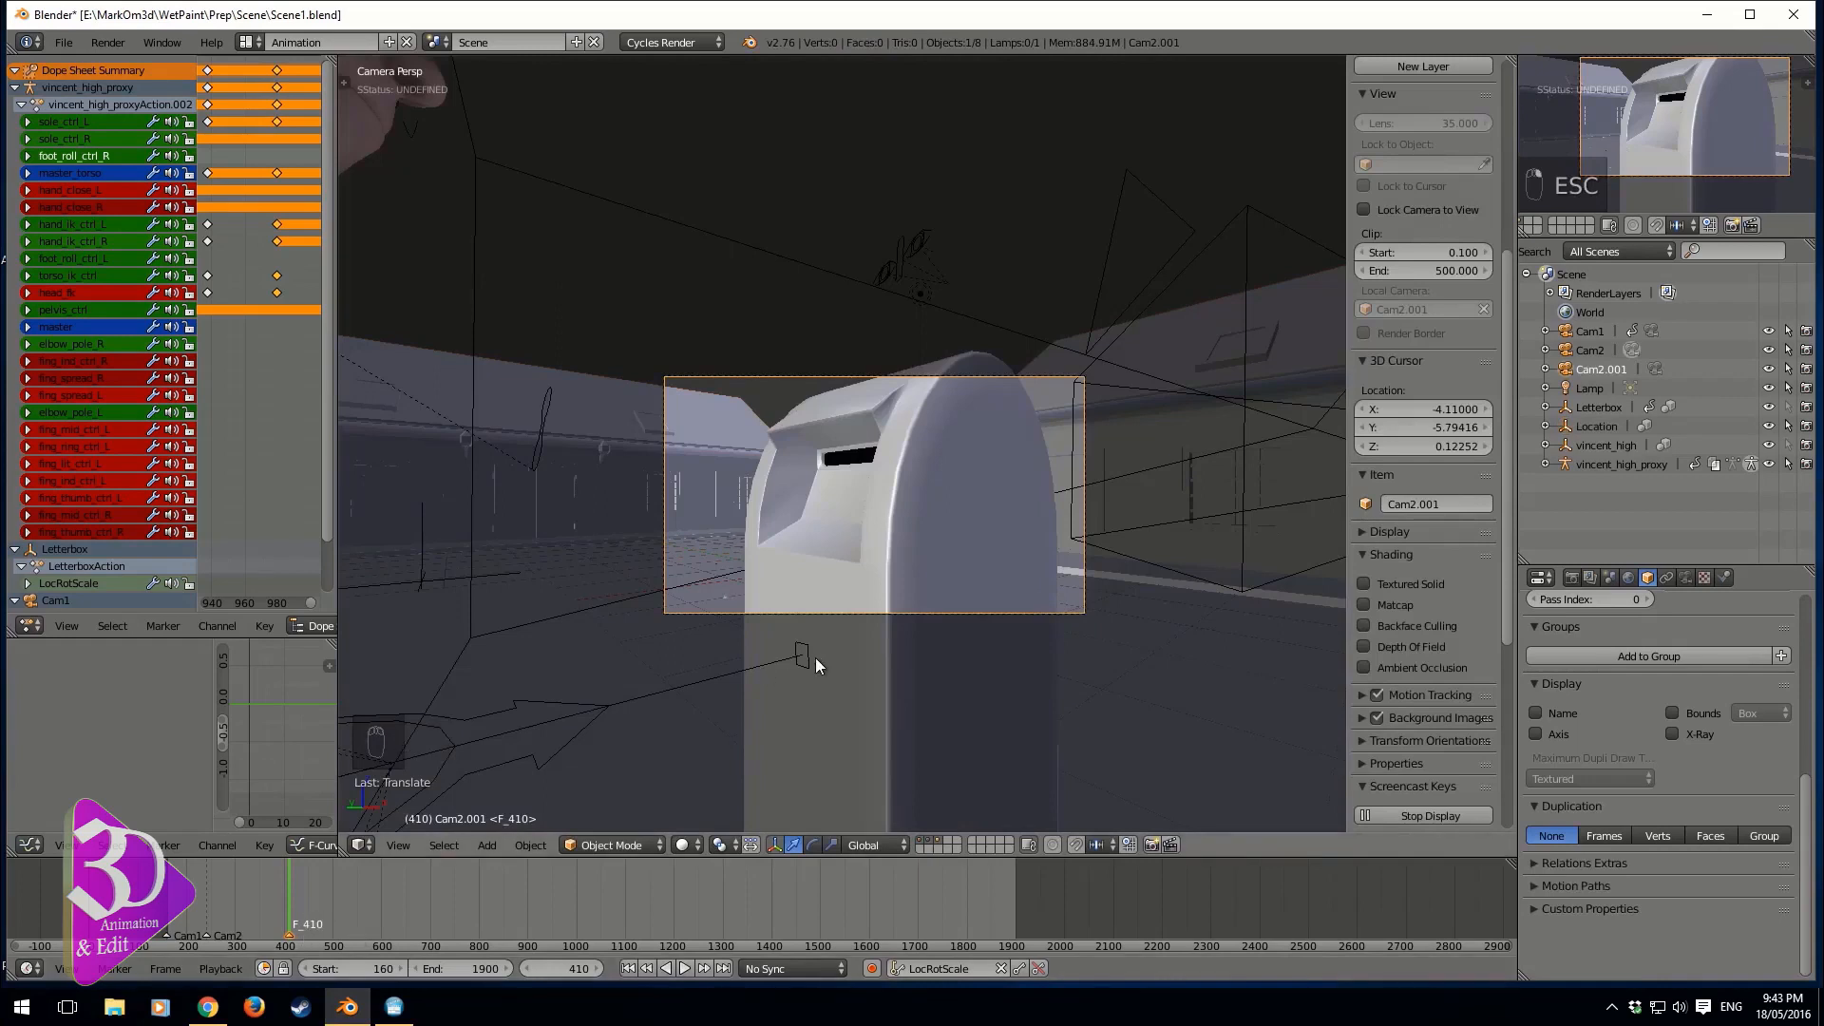
key(ctrl+b)
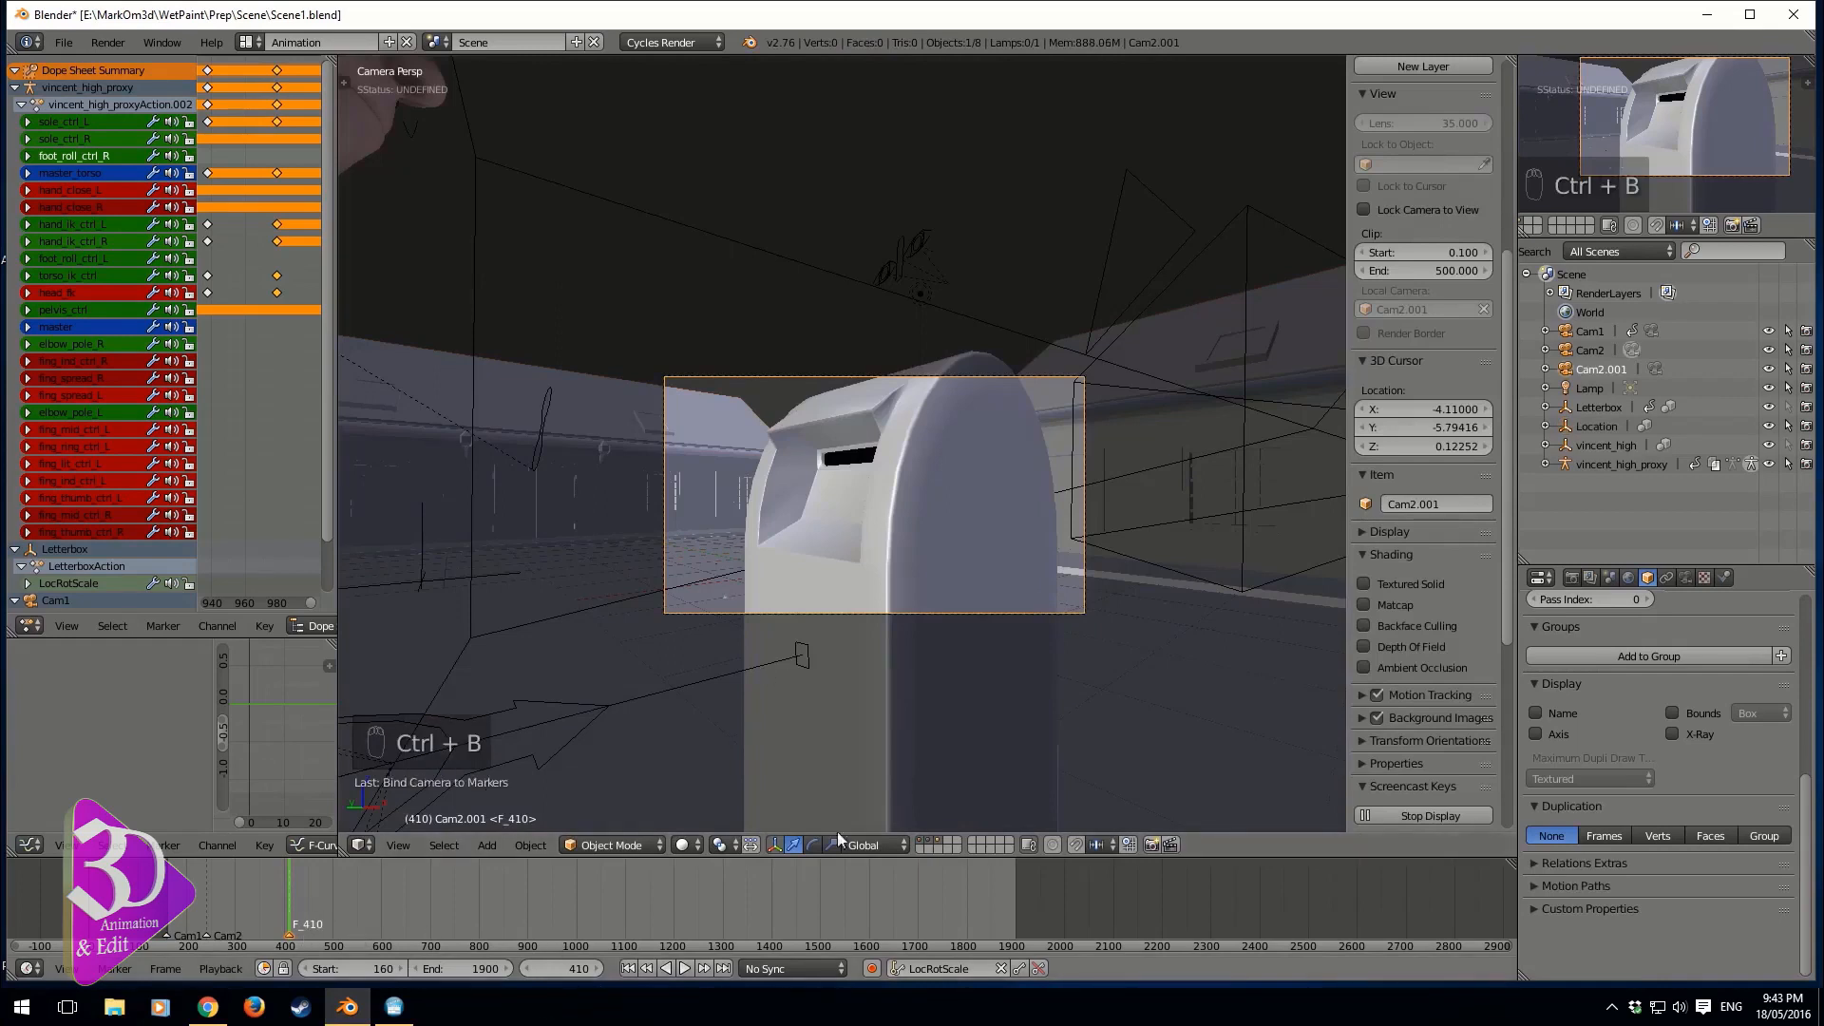
double_click(1606, 370)
text(Cam3)
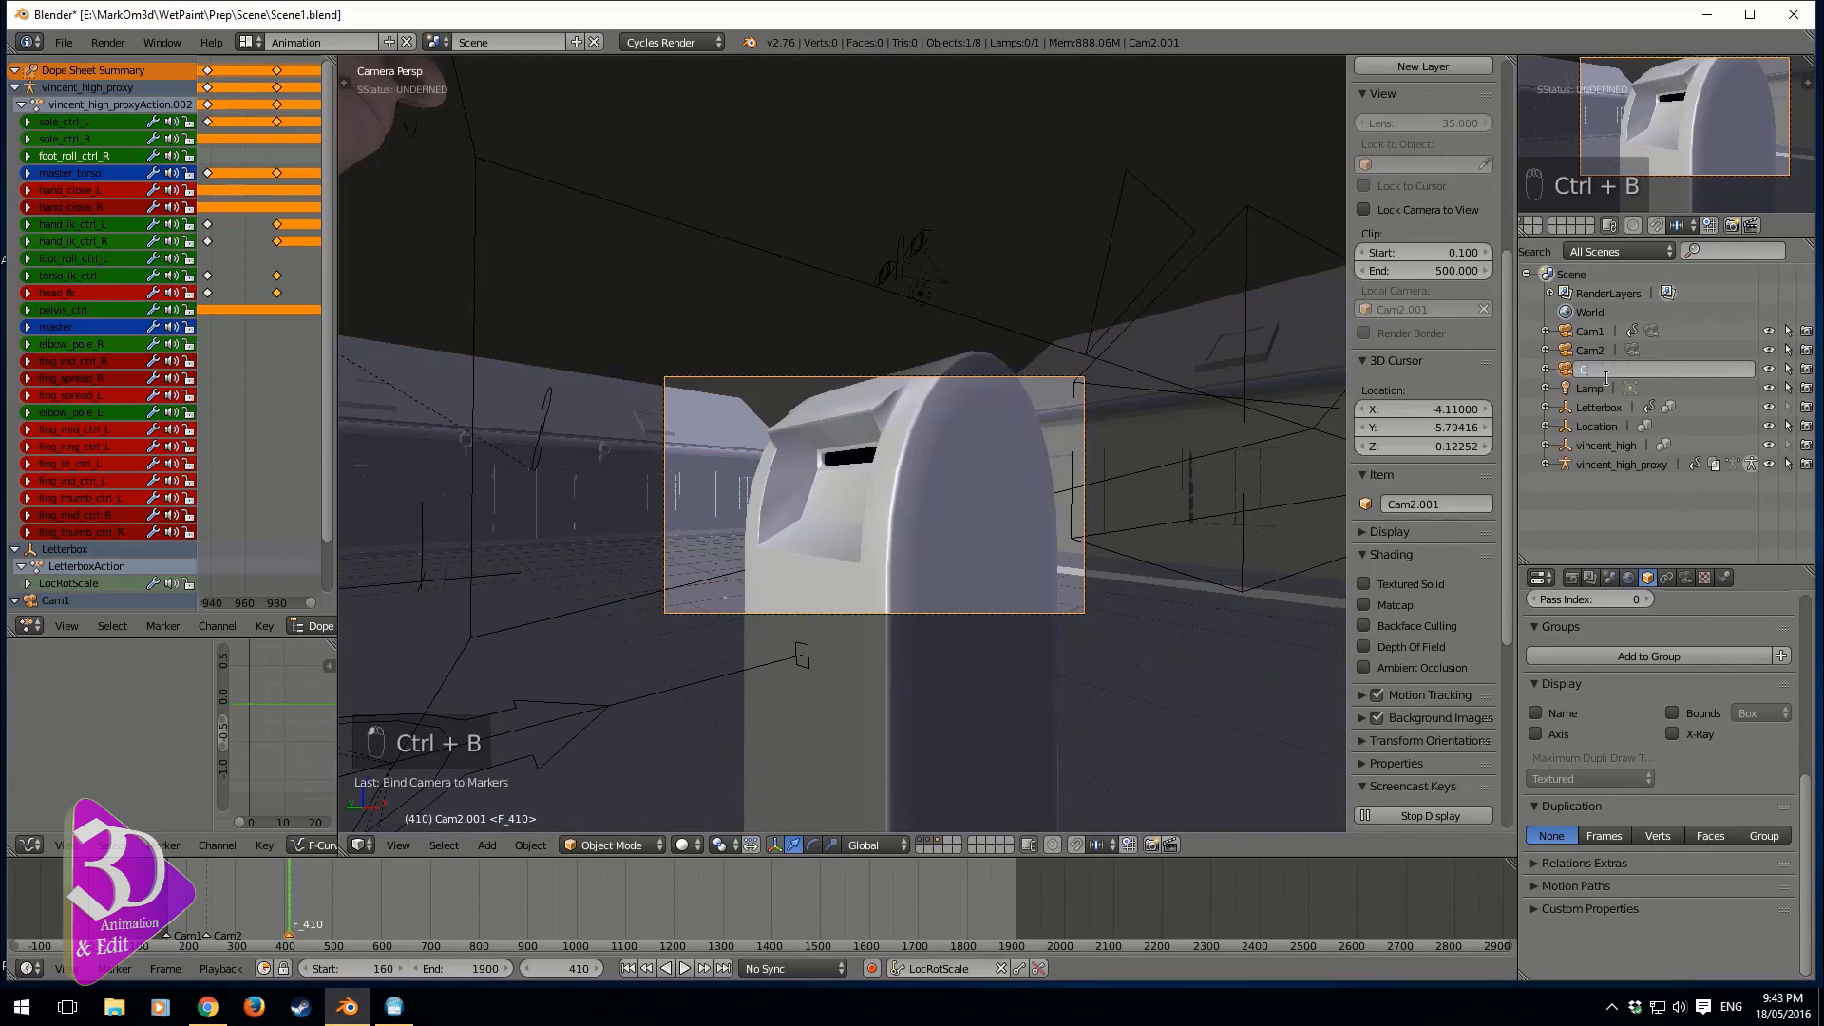
key(Return)
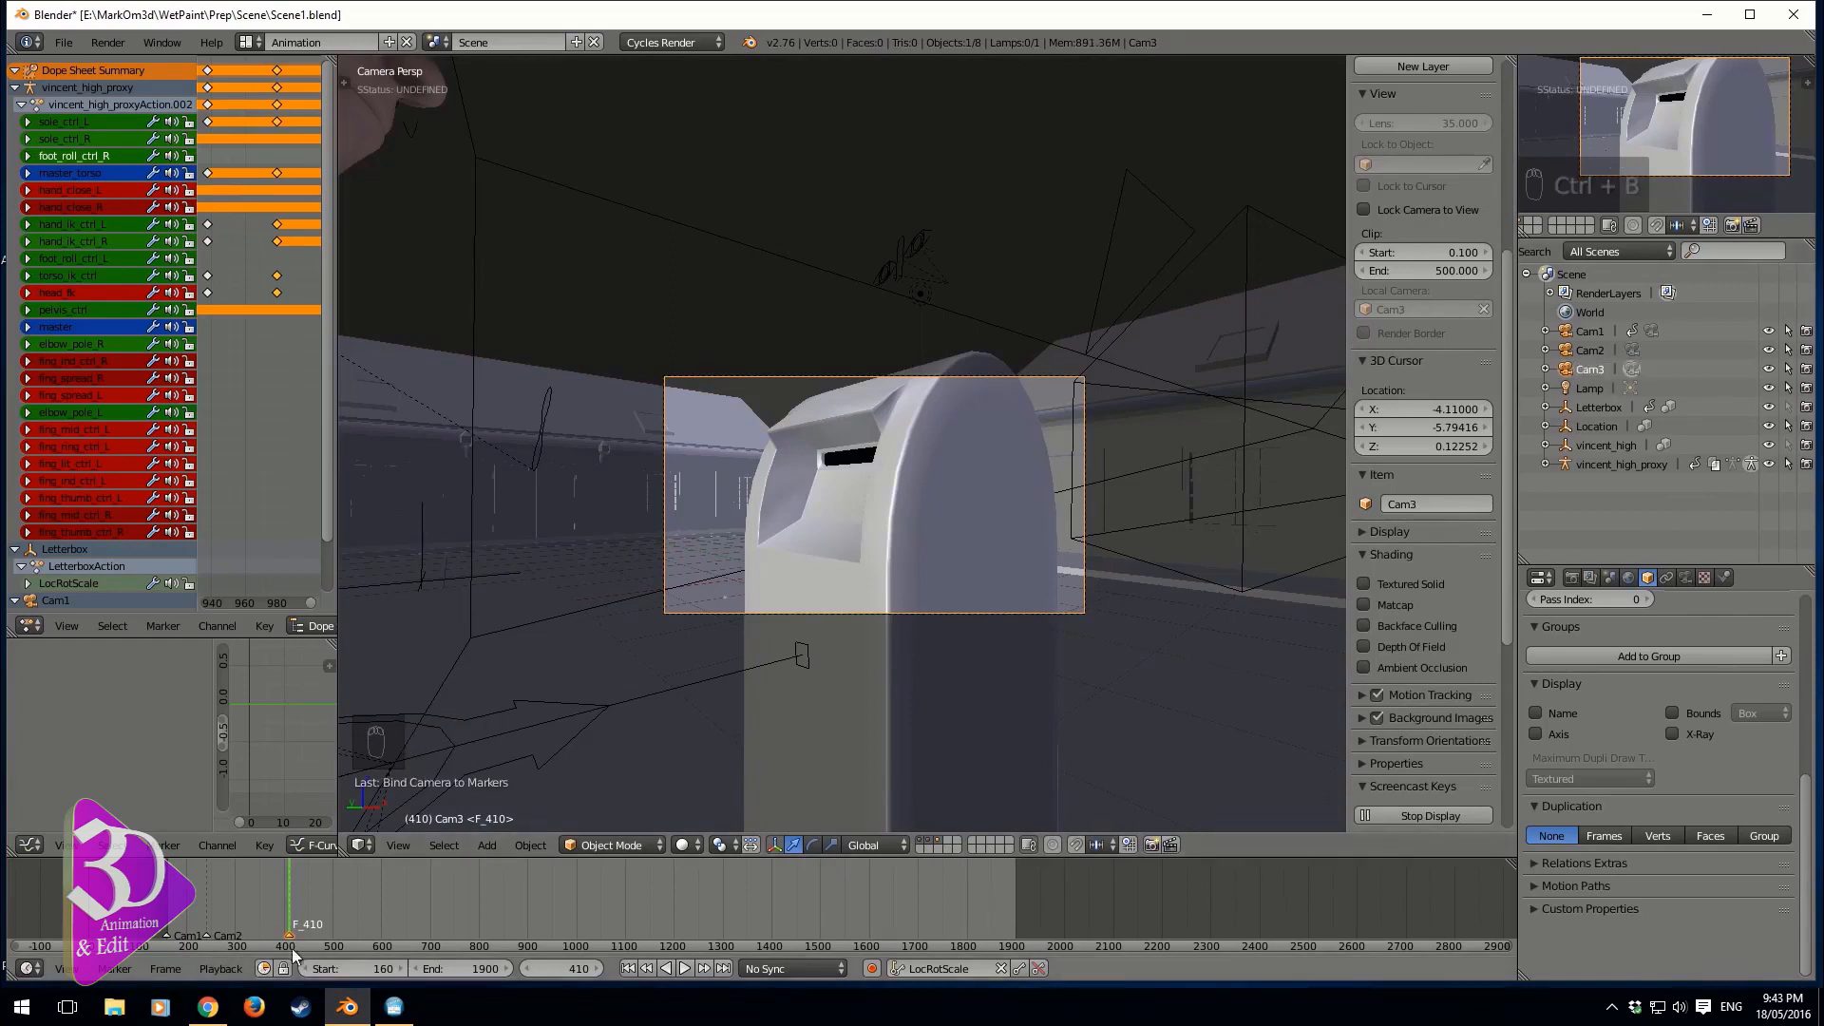
key(ctrl+m)
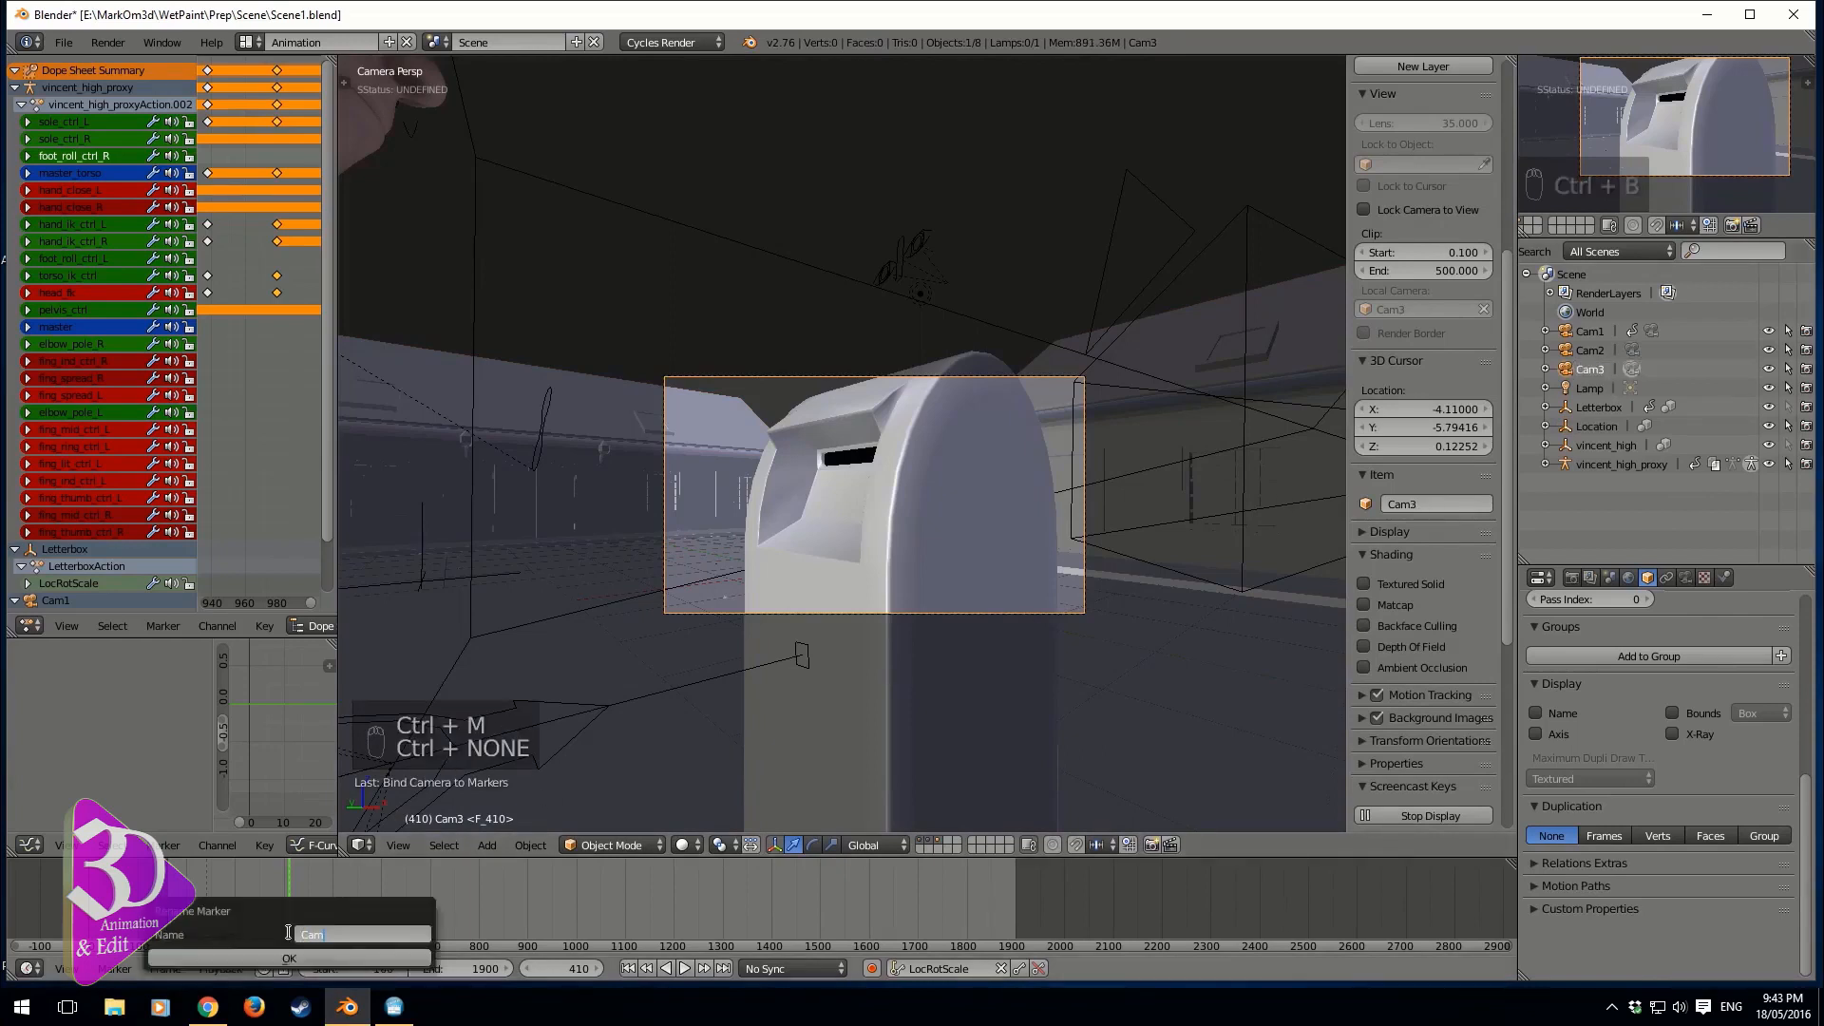
click(284, 956)
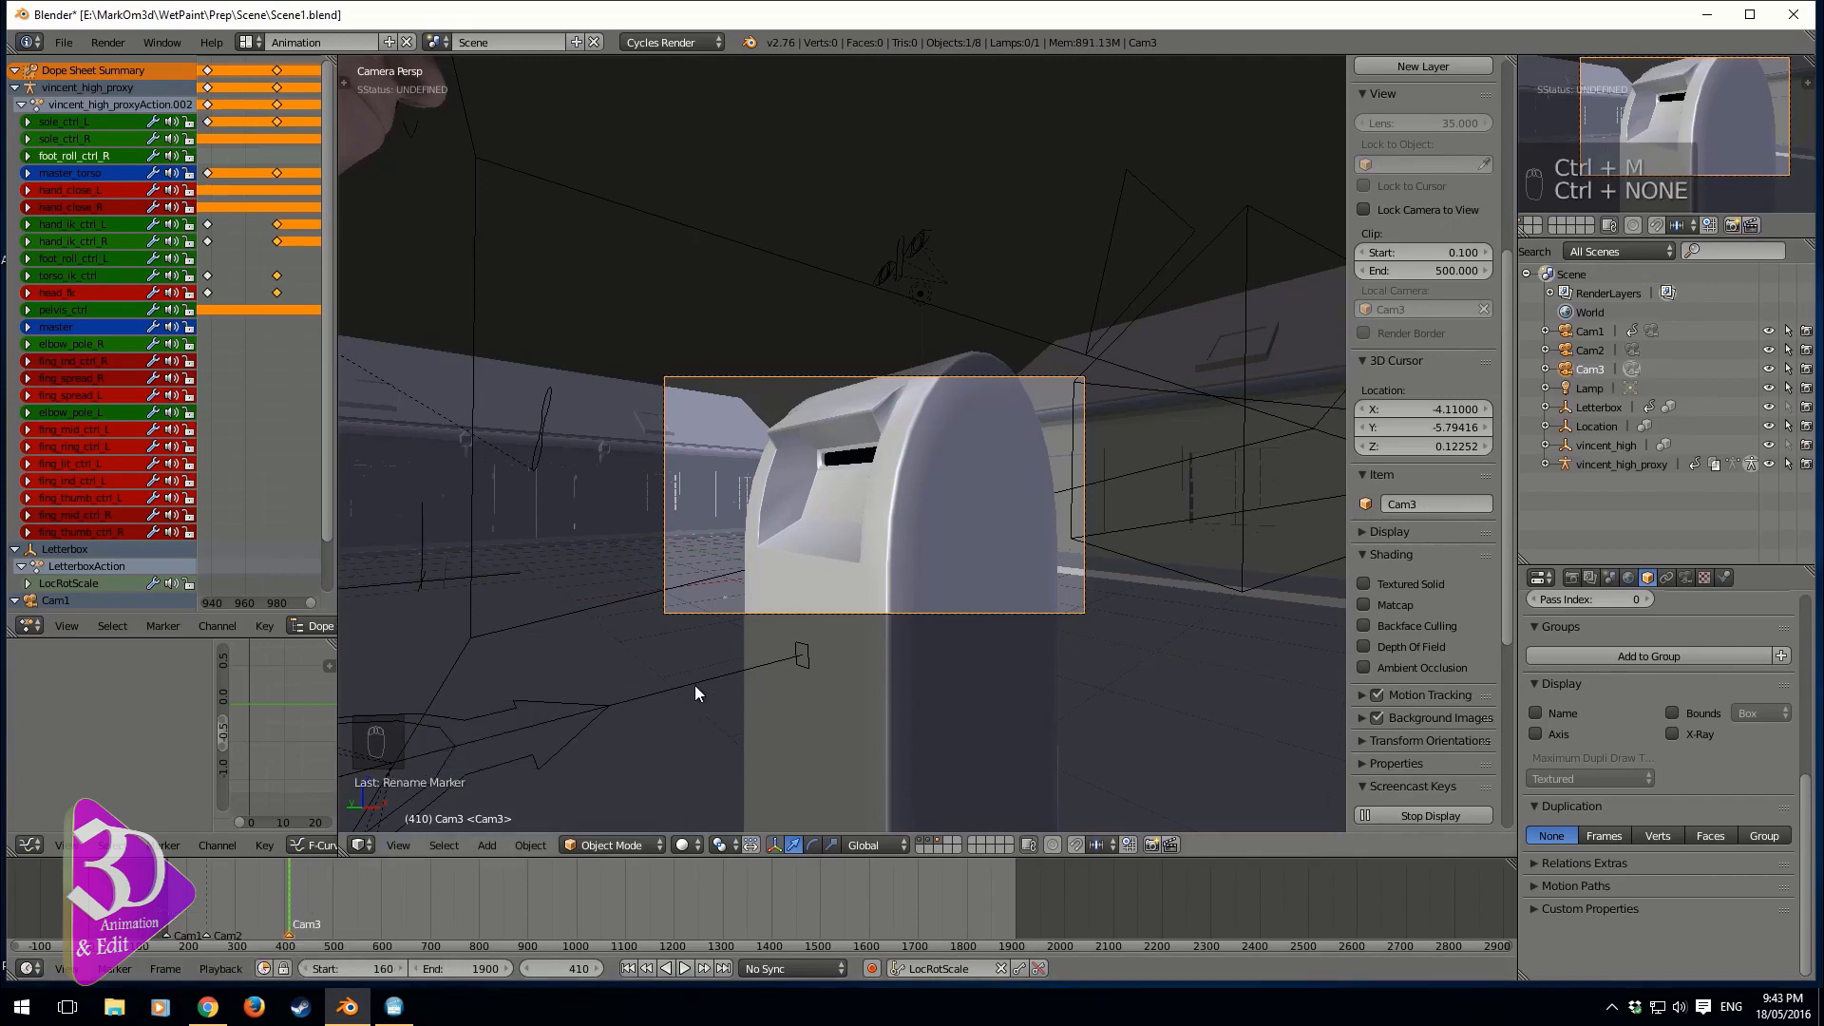
- Render frame 410 through Cam3, close the render and inspect the camera layout around the character and letterbox
key(F12)
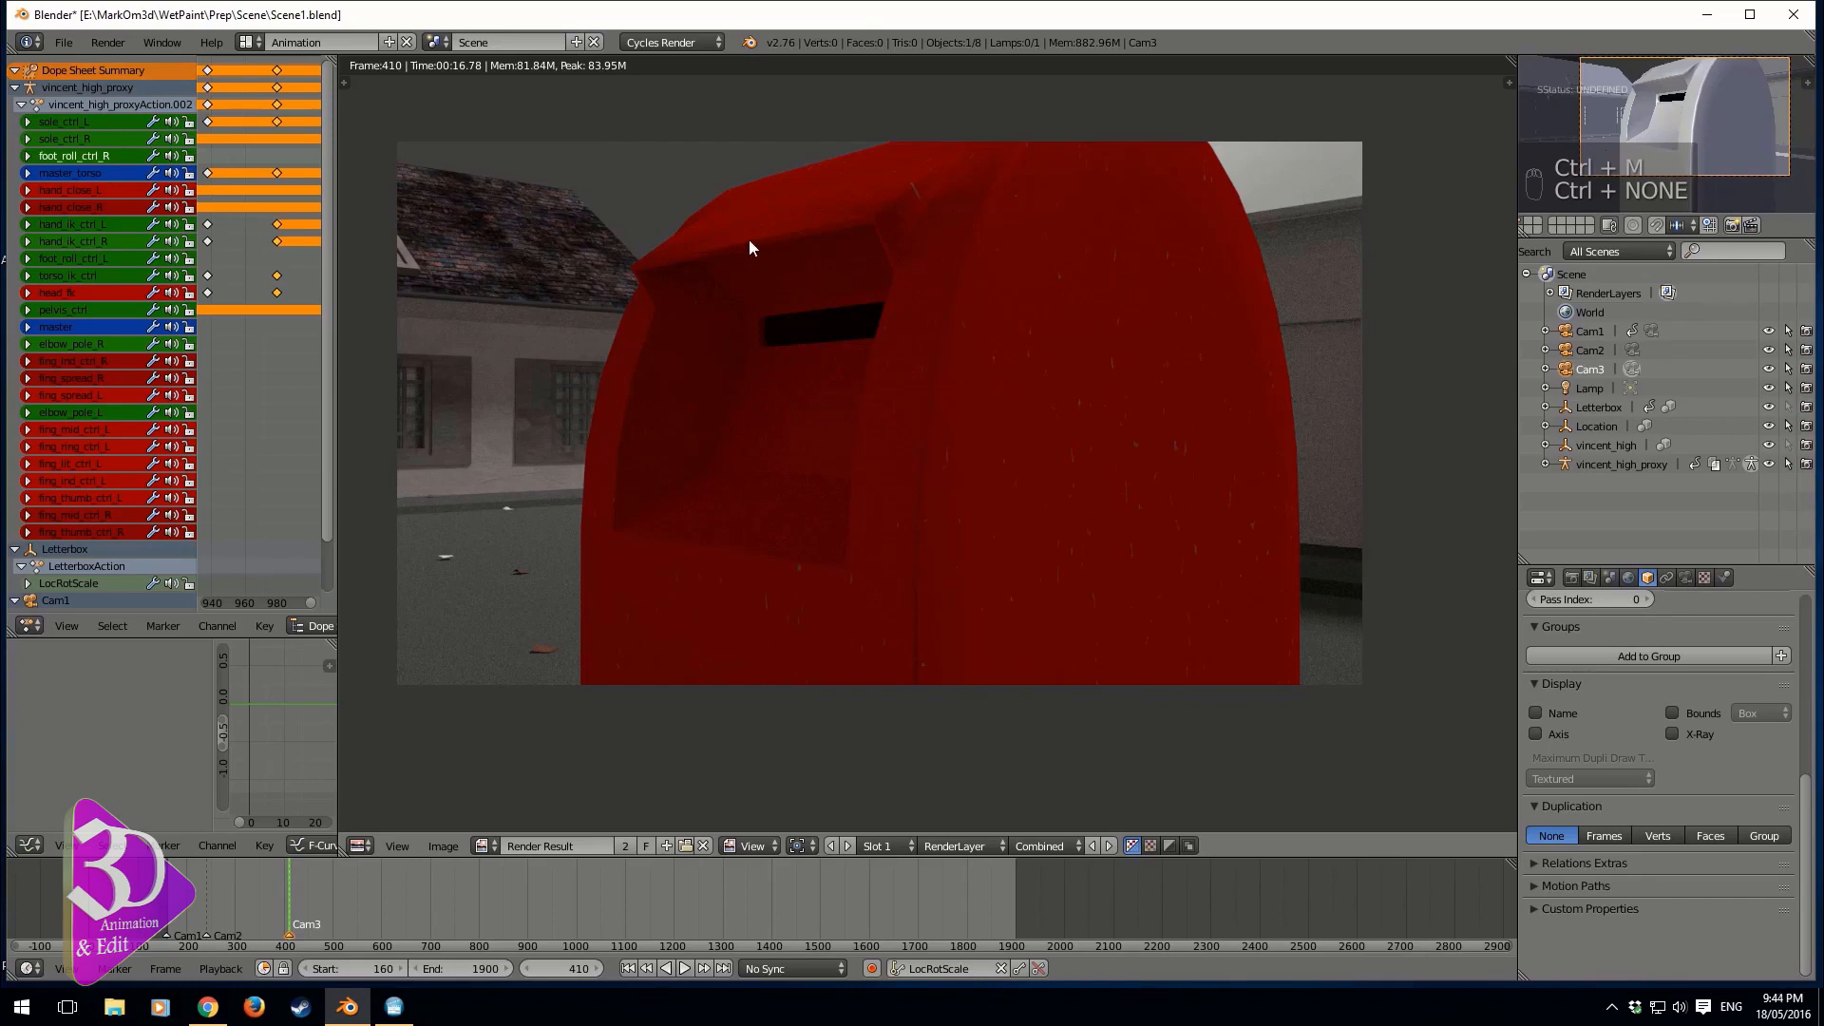
key(Escape)
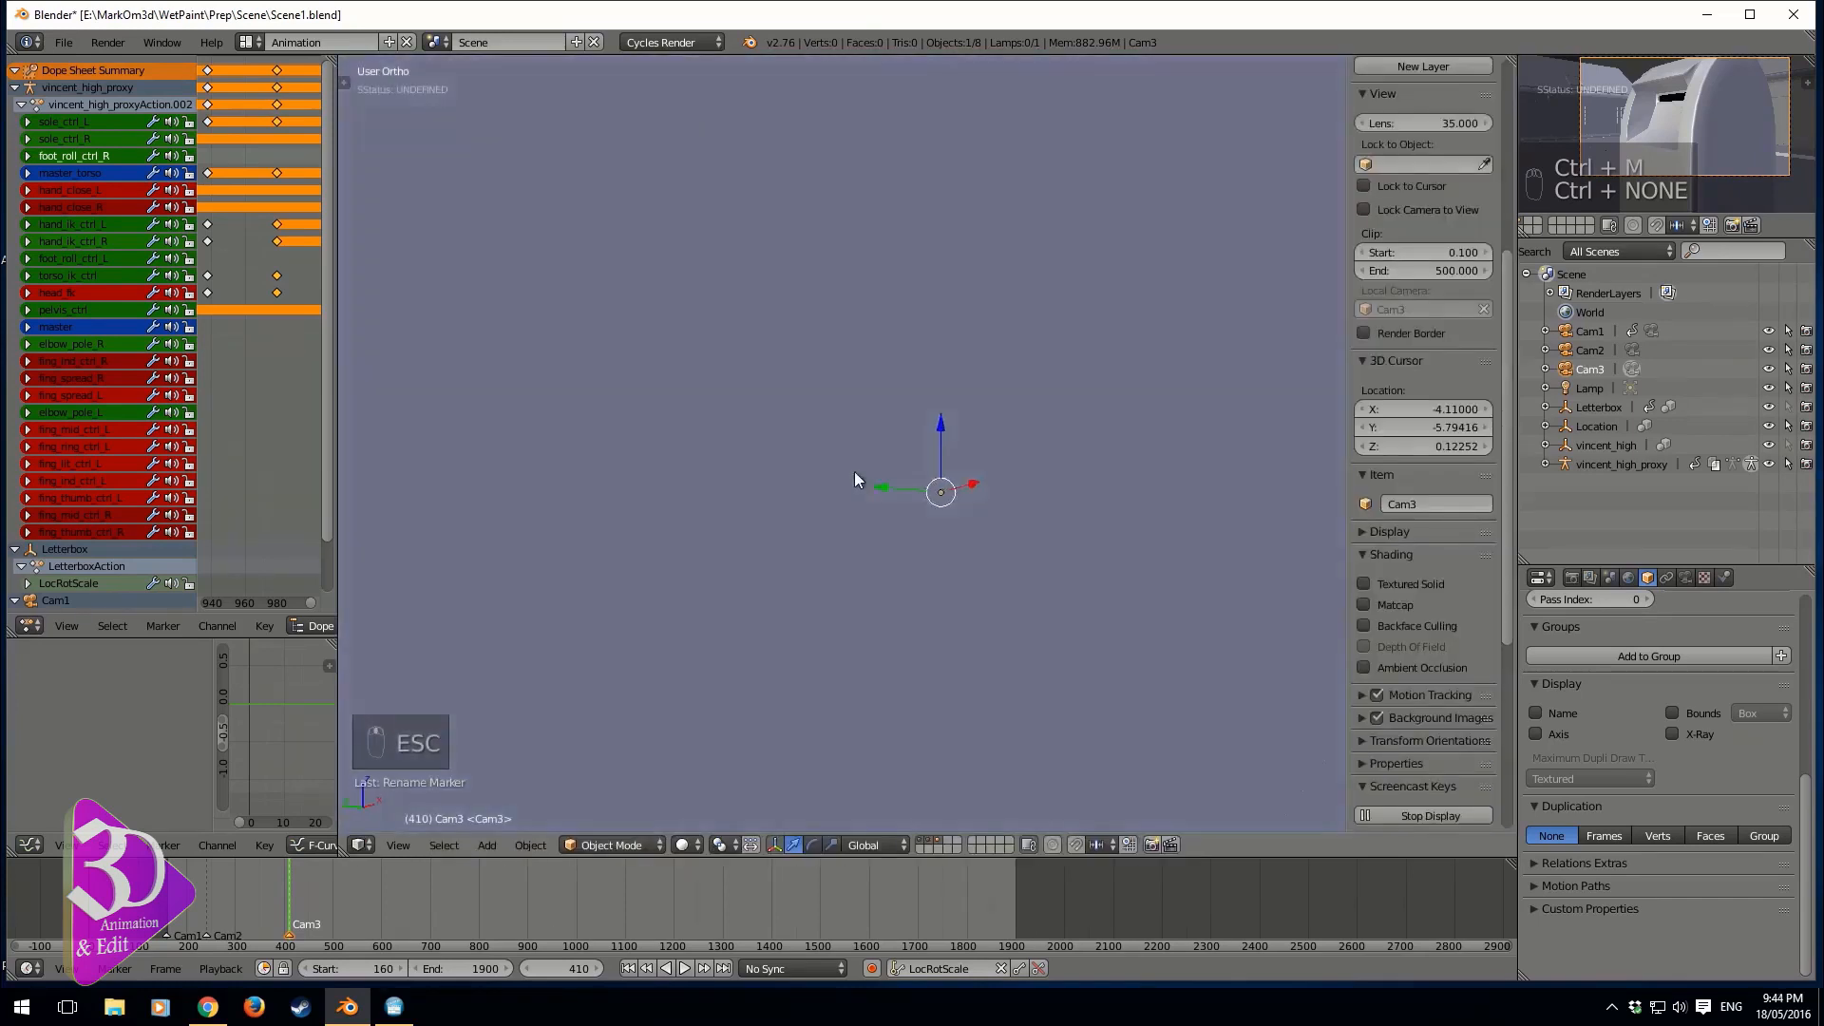
scroll(853, 479, down, 10)
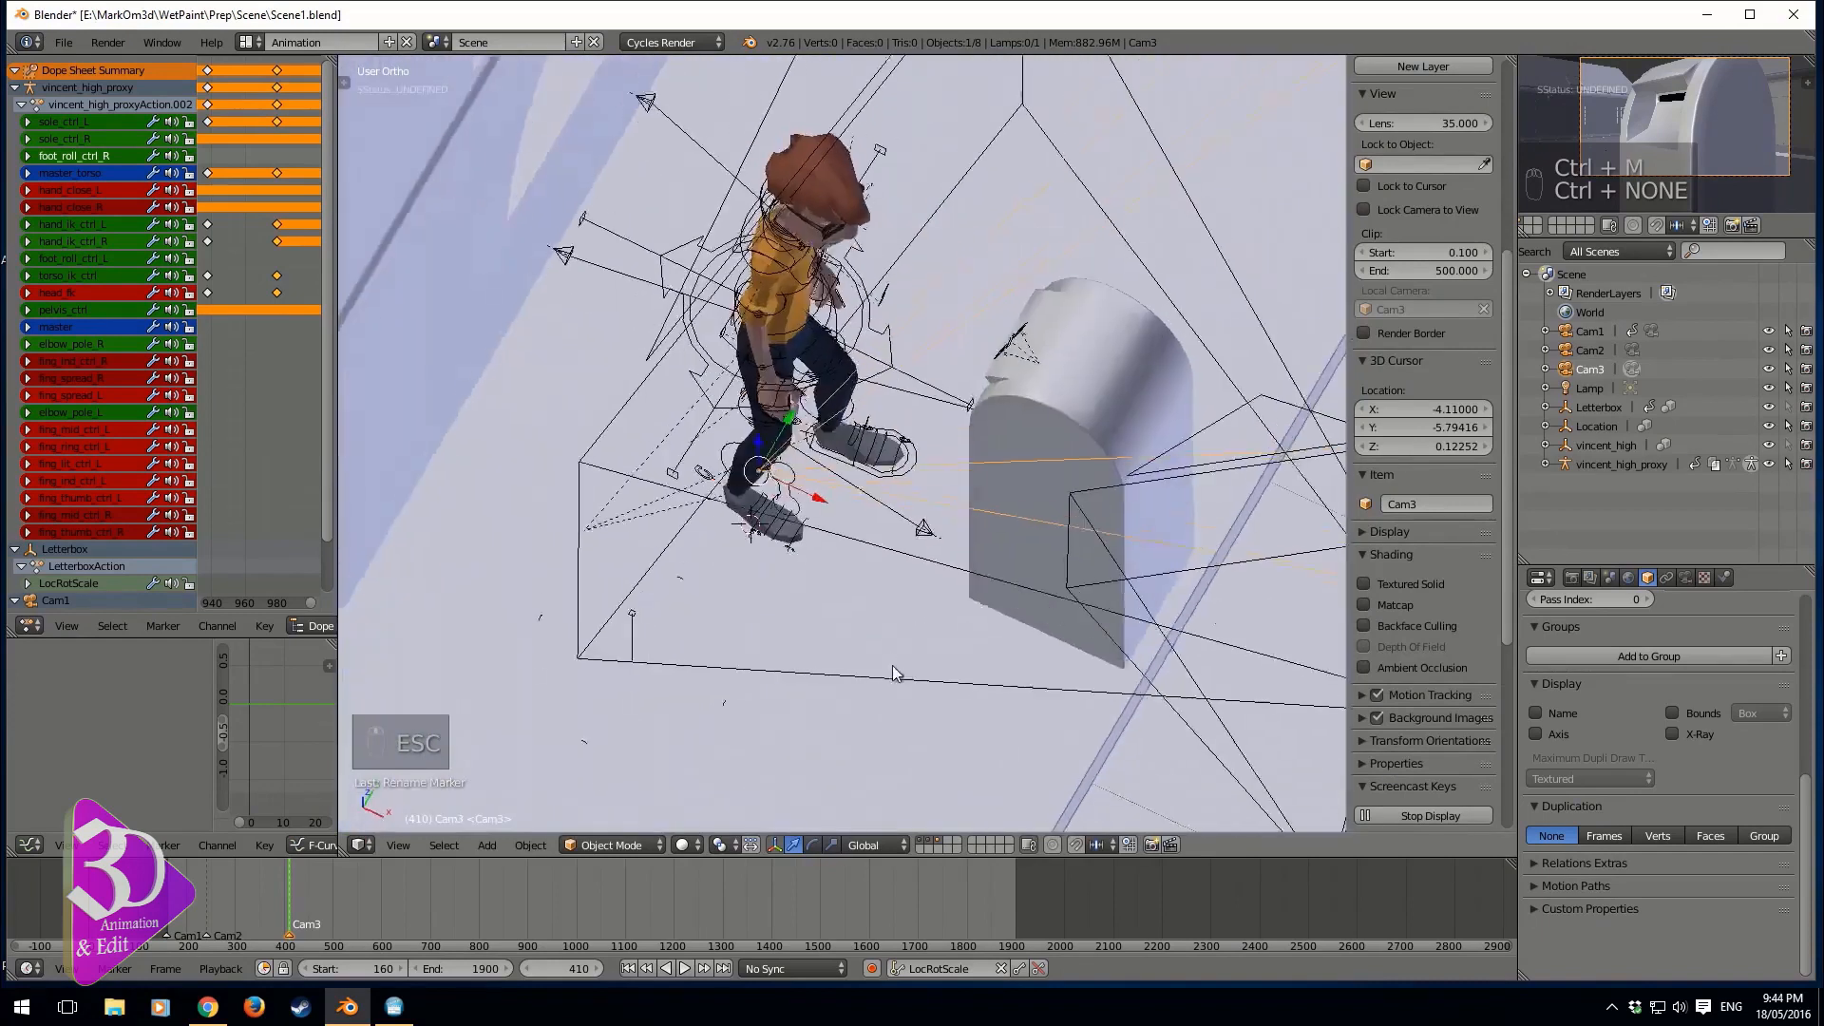
scroll(892, 665, up, 2)
scroll(893, 570, down, 6)
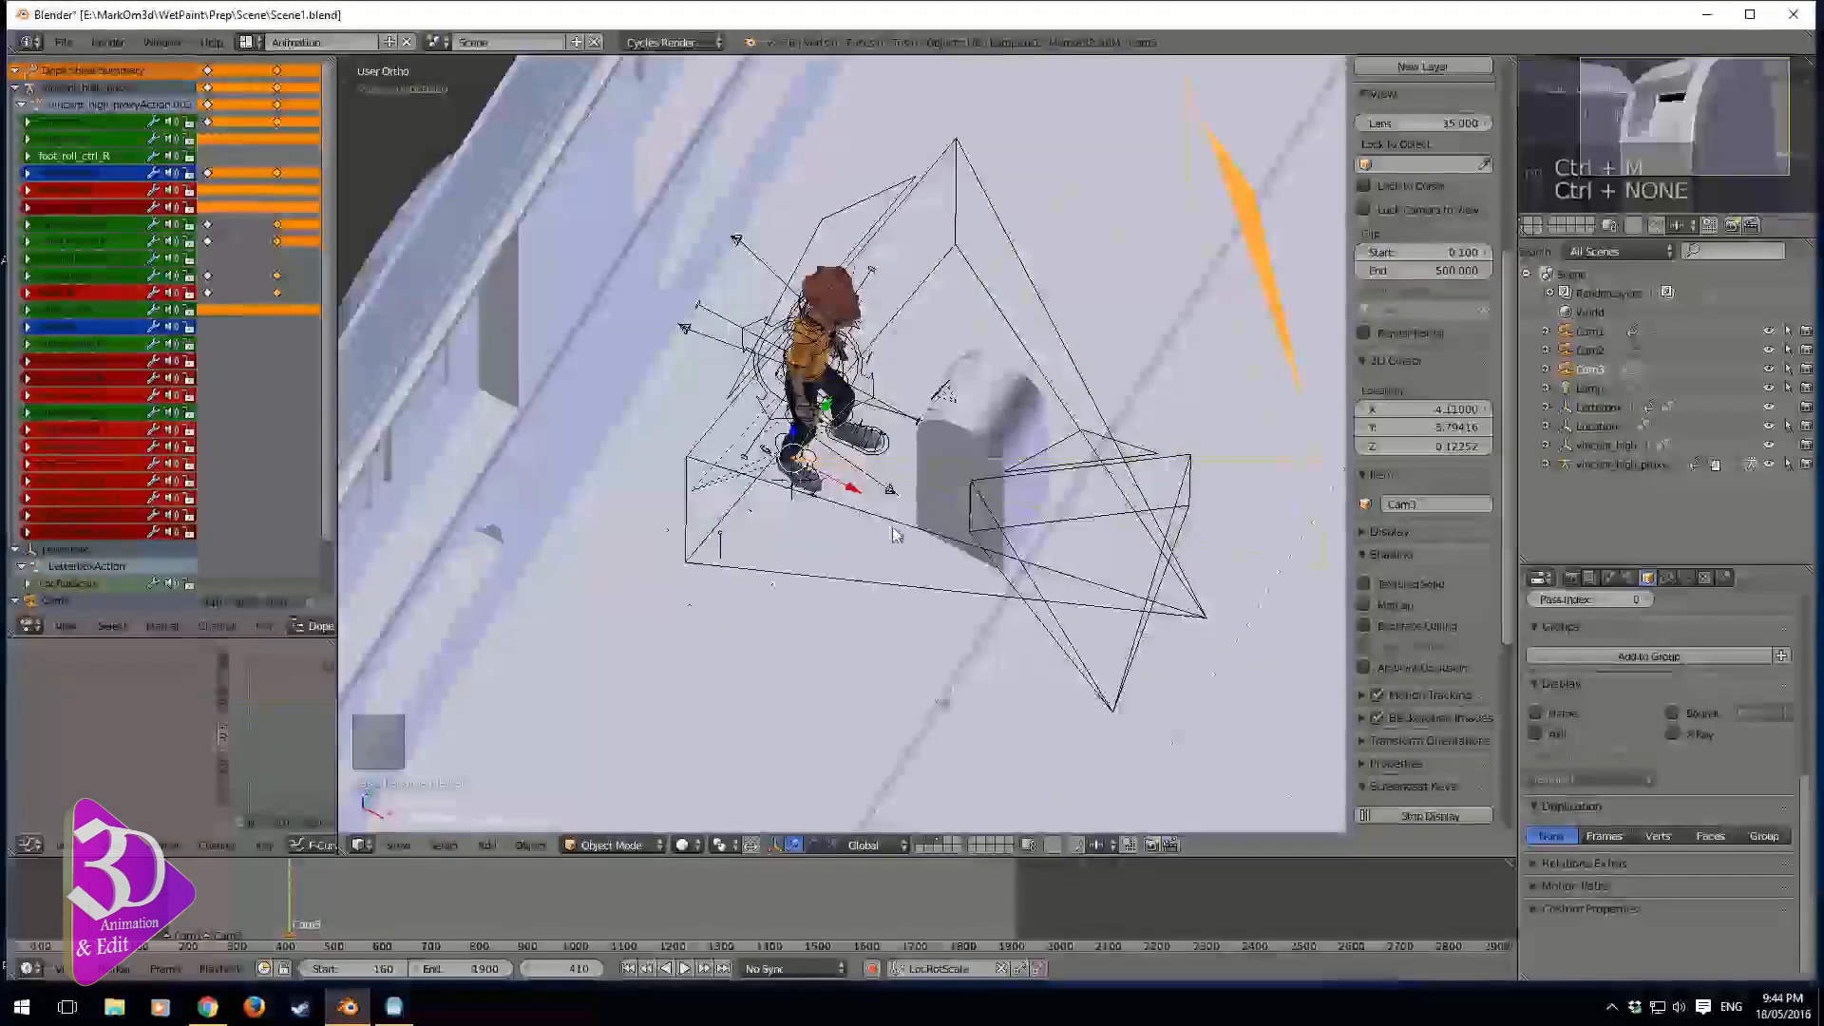
middle_drag(894, 535, 1142, 551)
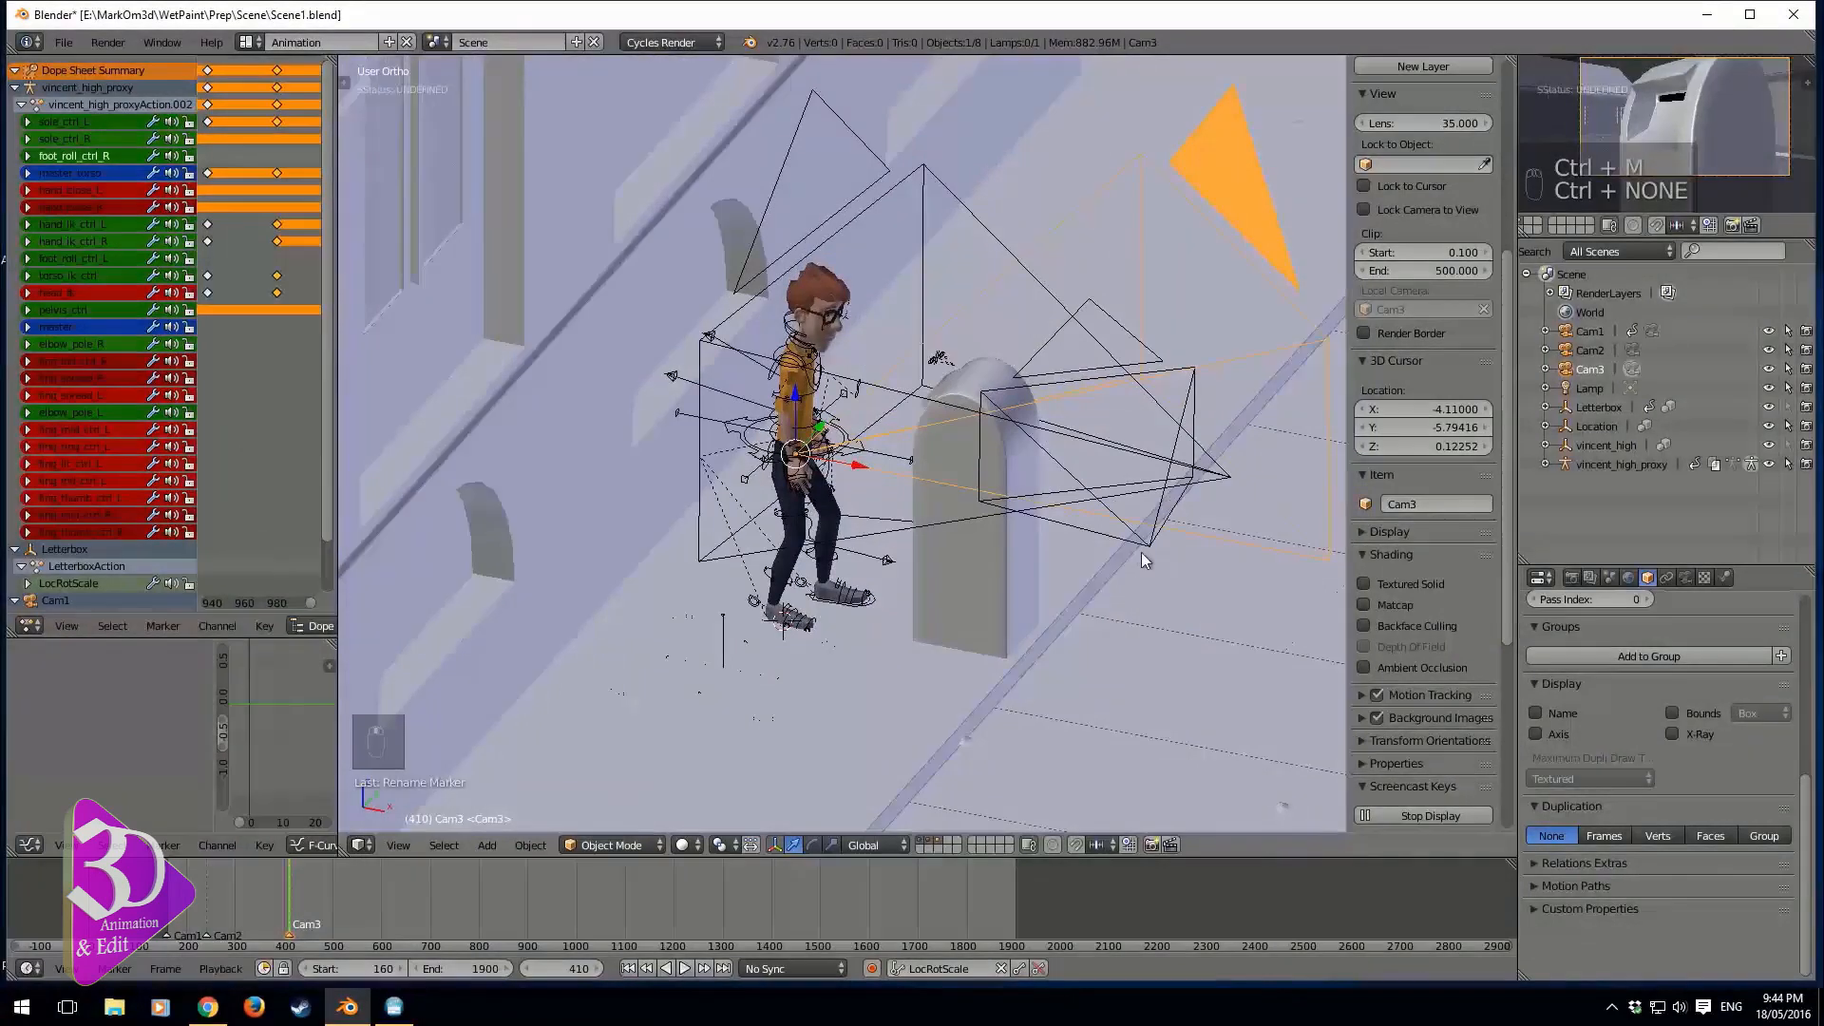
- Play the animation from frame 260 to check the camera switching, and stop the playback
click(216, 914)
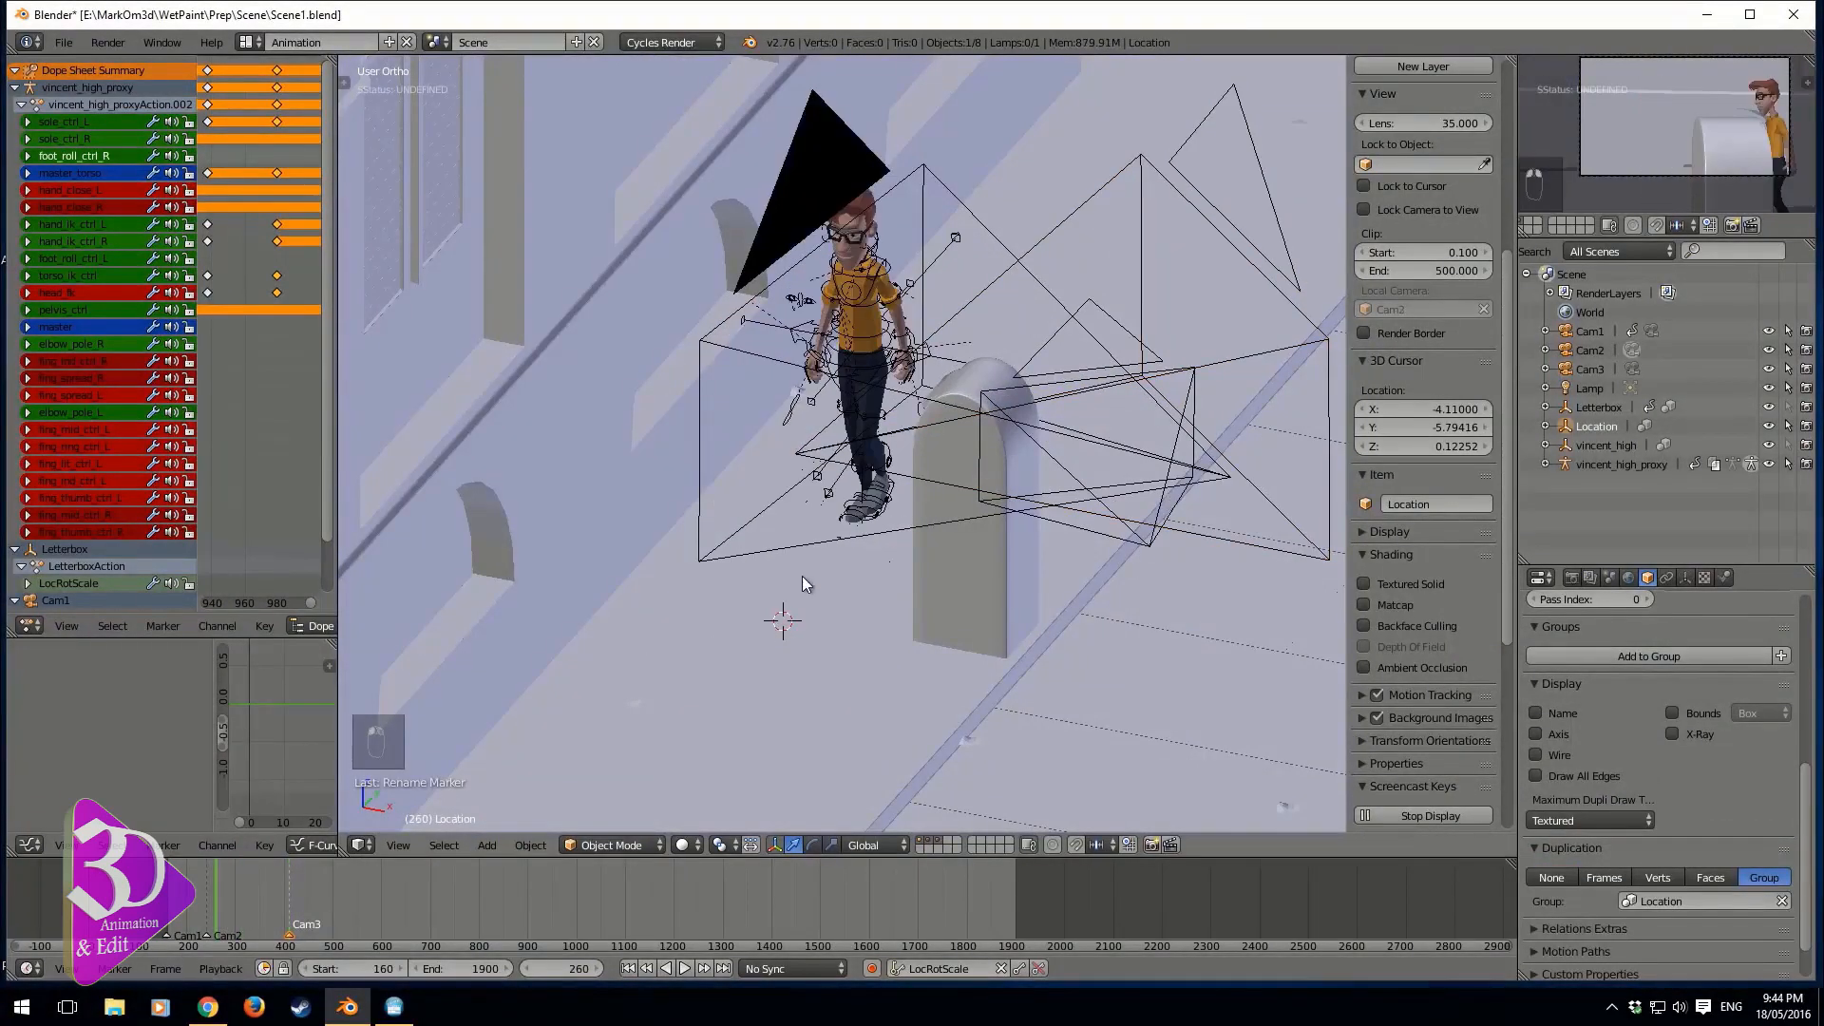
key(alt+a)
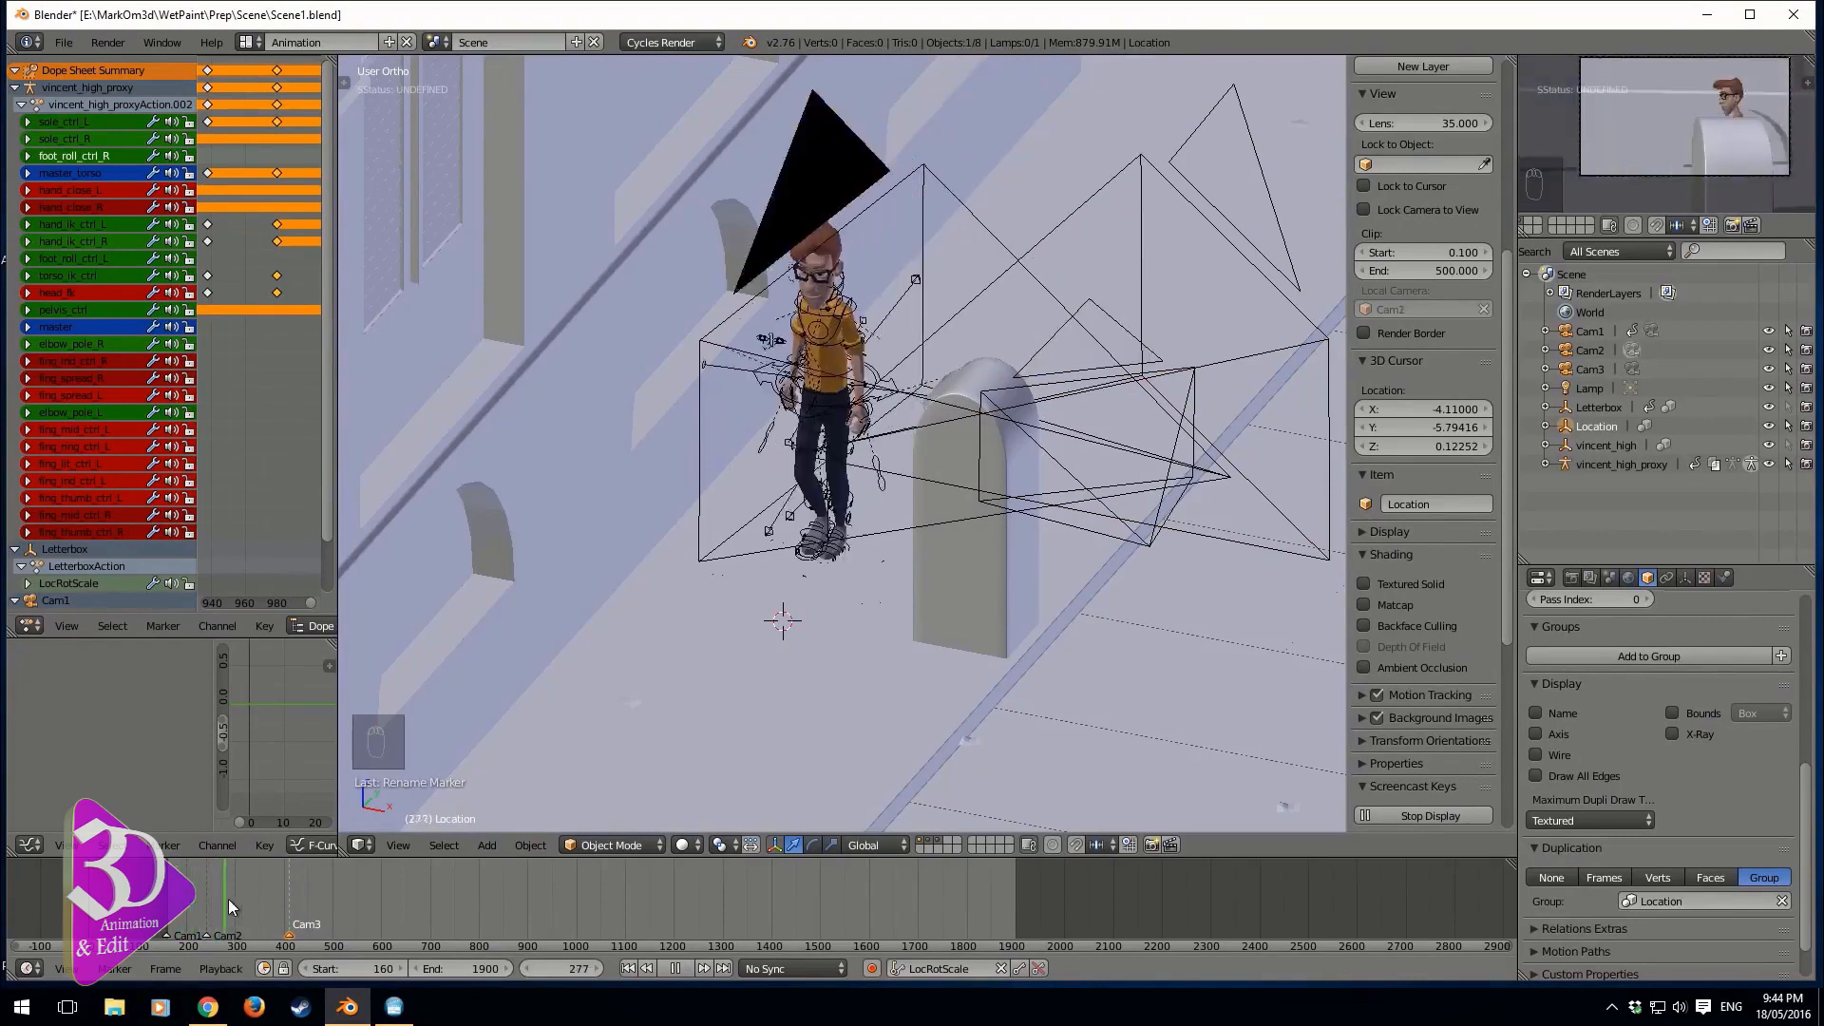
key(alt+a)
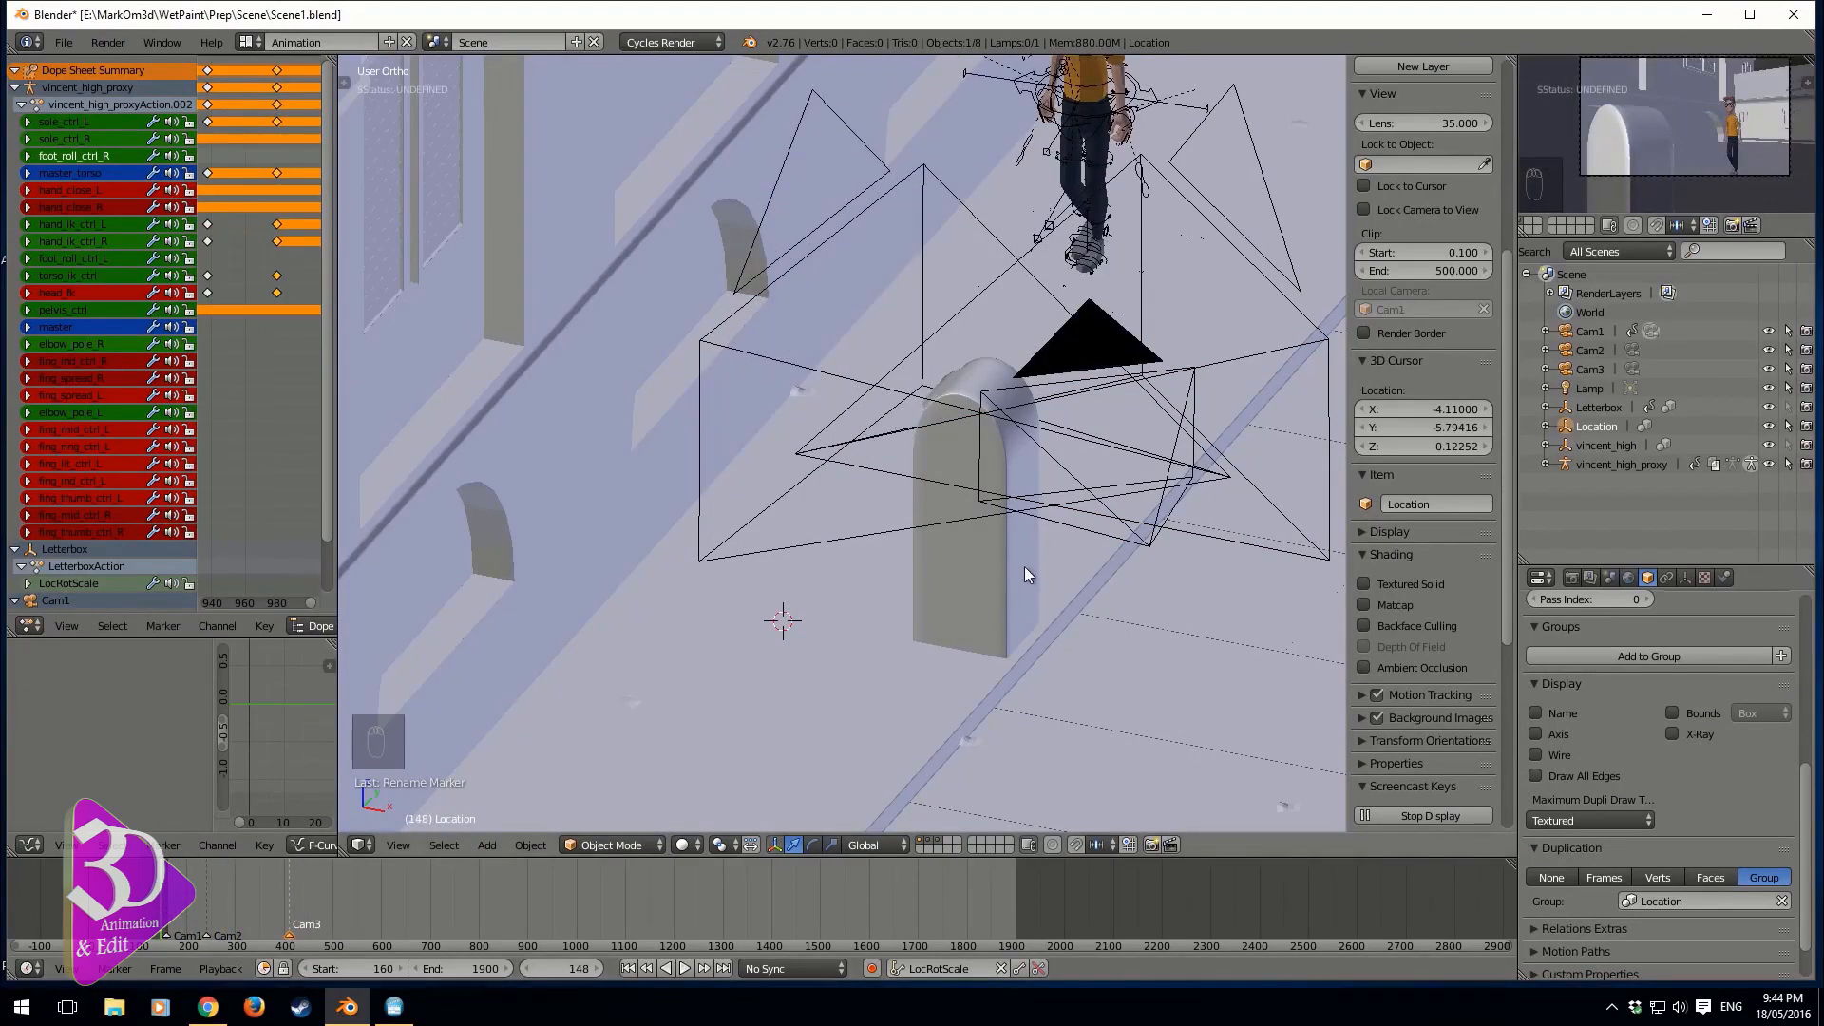
- Examine the whole street set from above and at an angle, including the buildings around the cameras and letterbox
scroll(789, 584, down, 8)
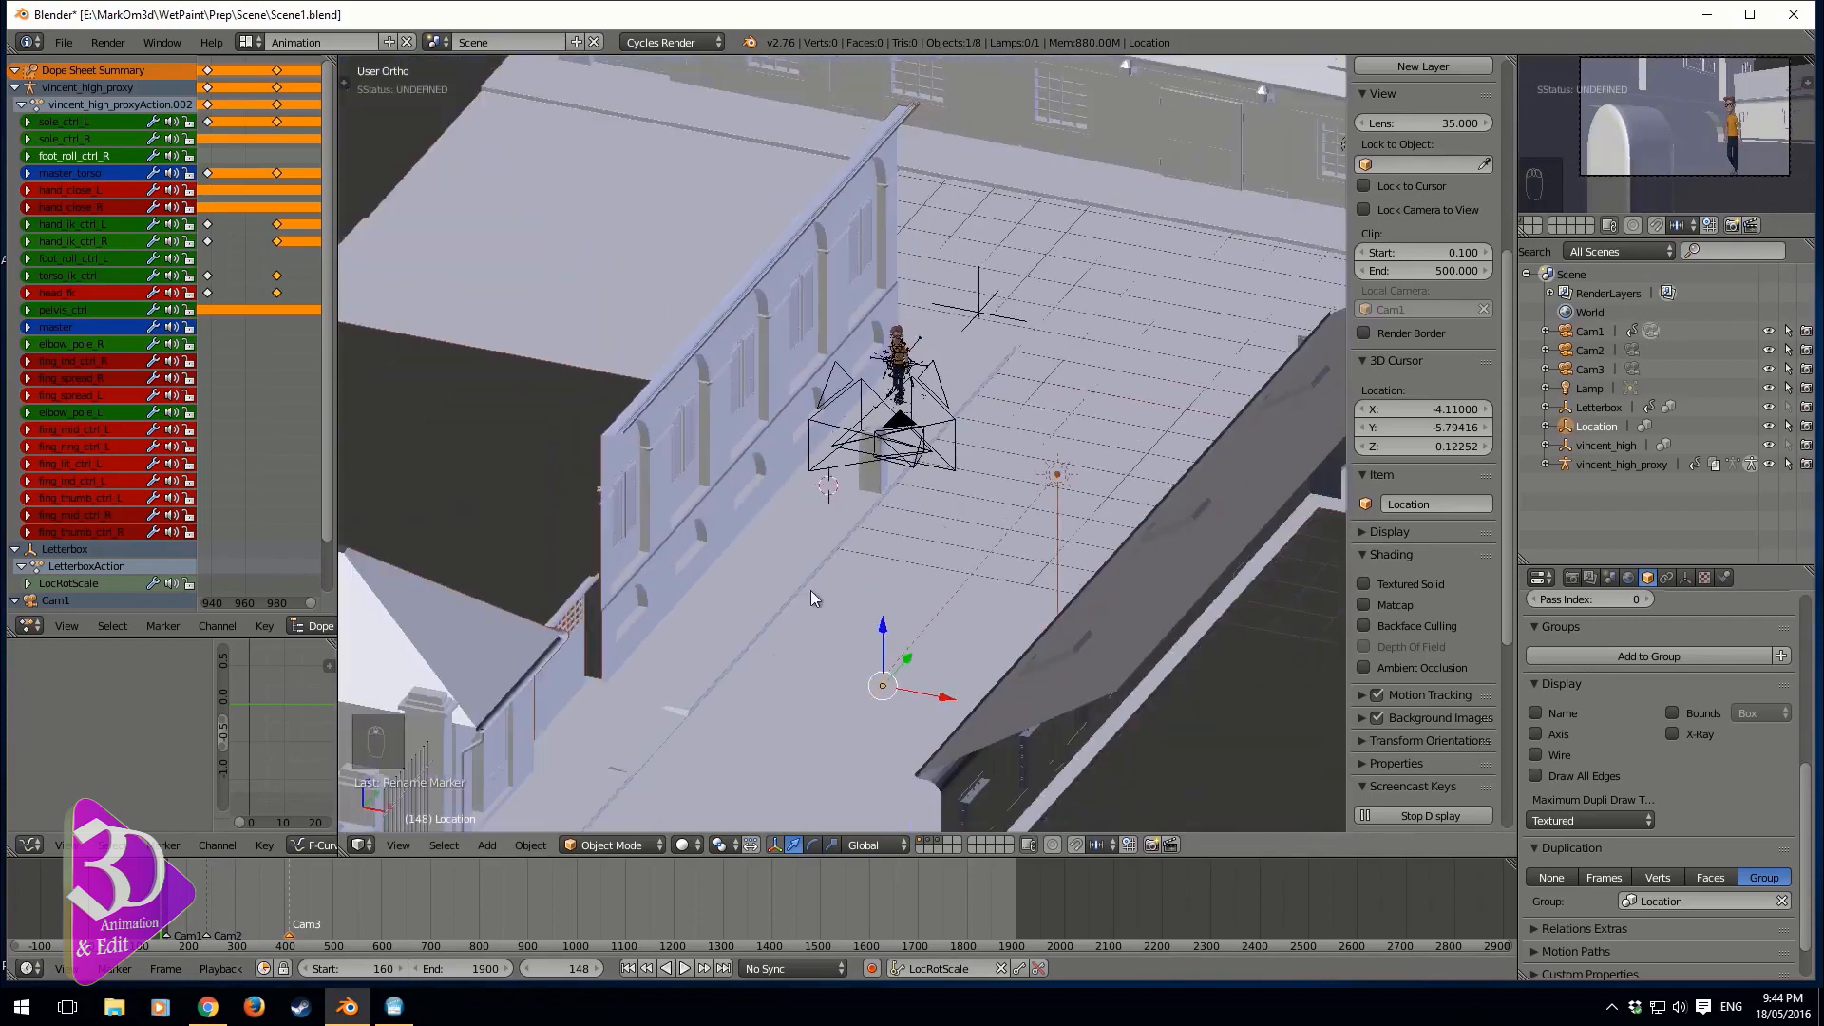
middle_drag(864, 538, 841, 551)
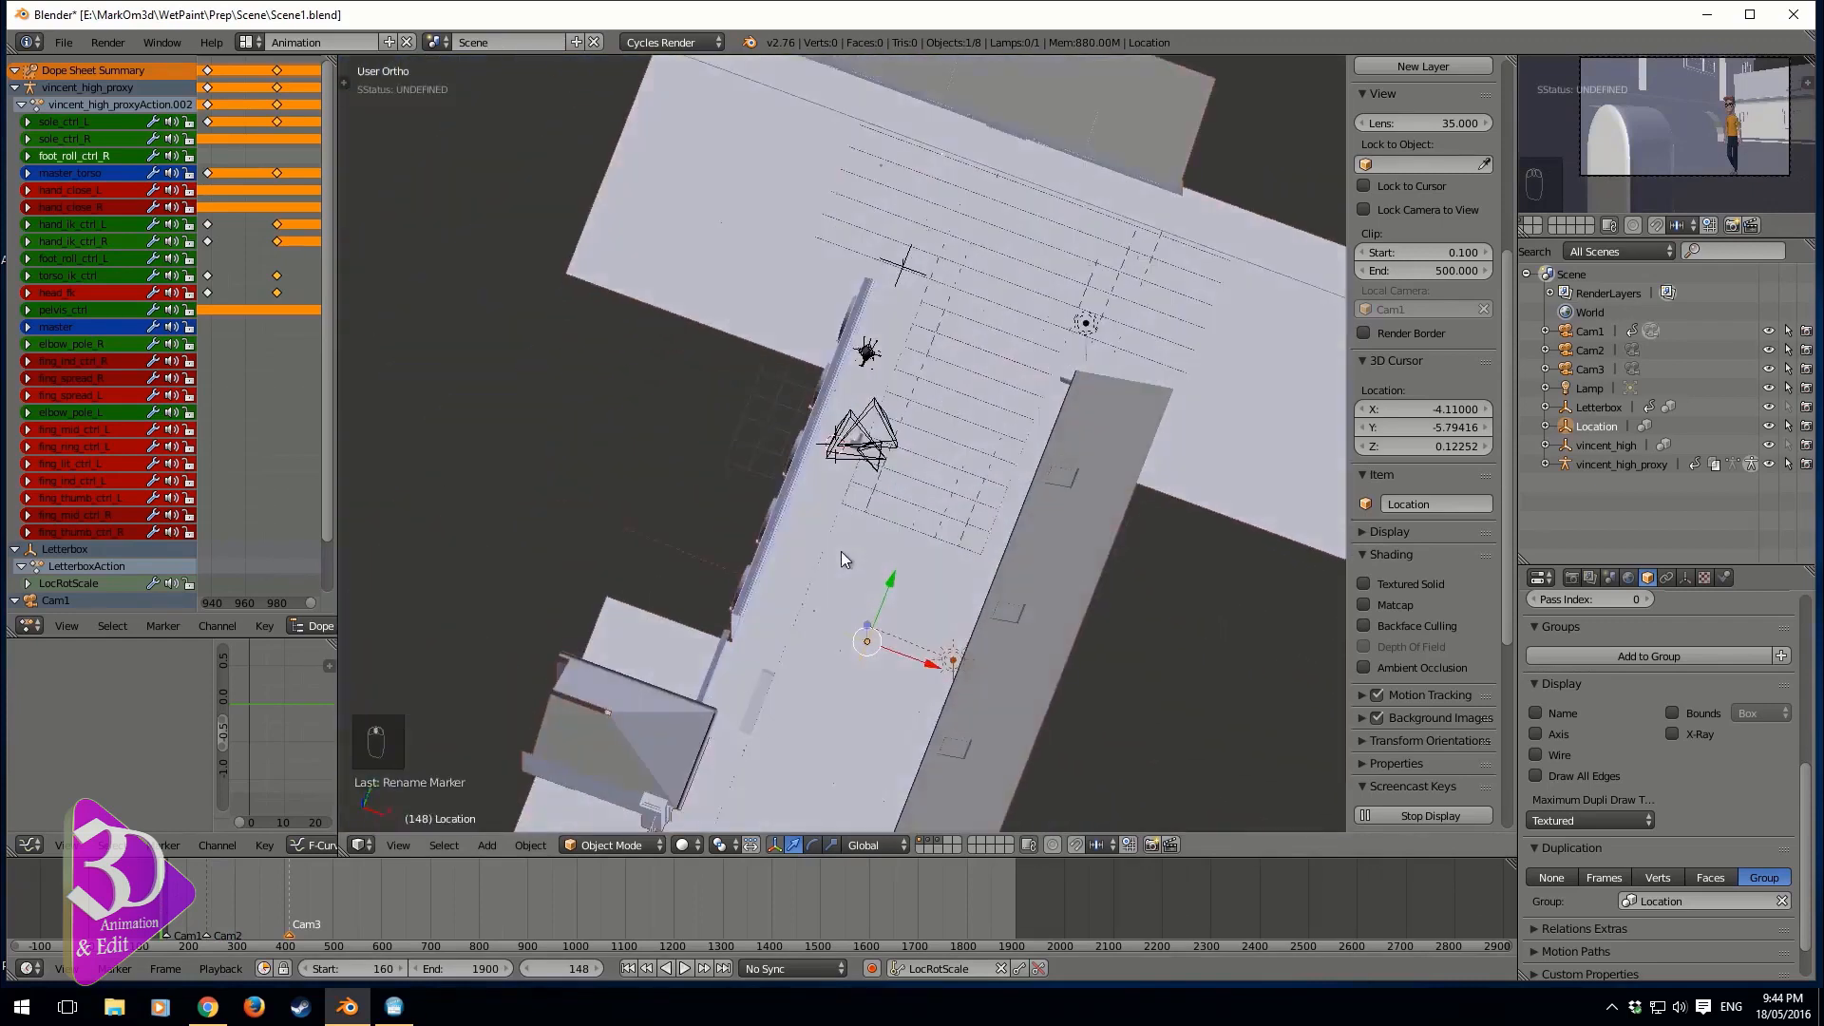
key(KP_7)
scroll(858, 485, up, 3)
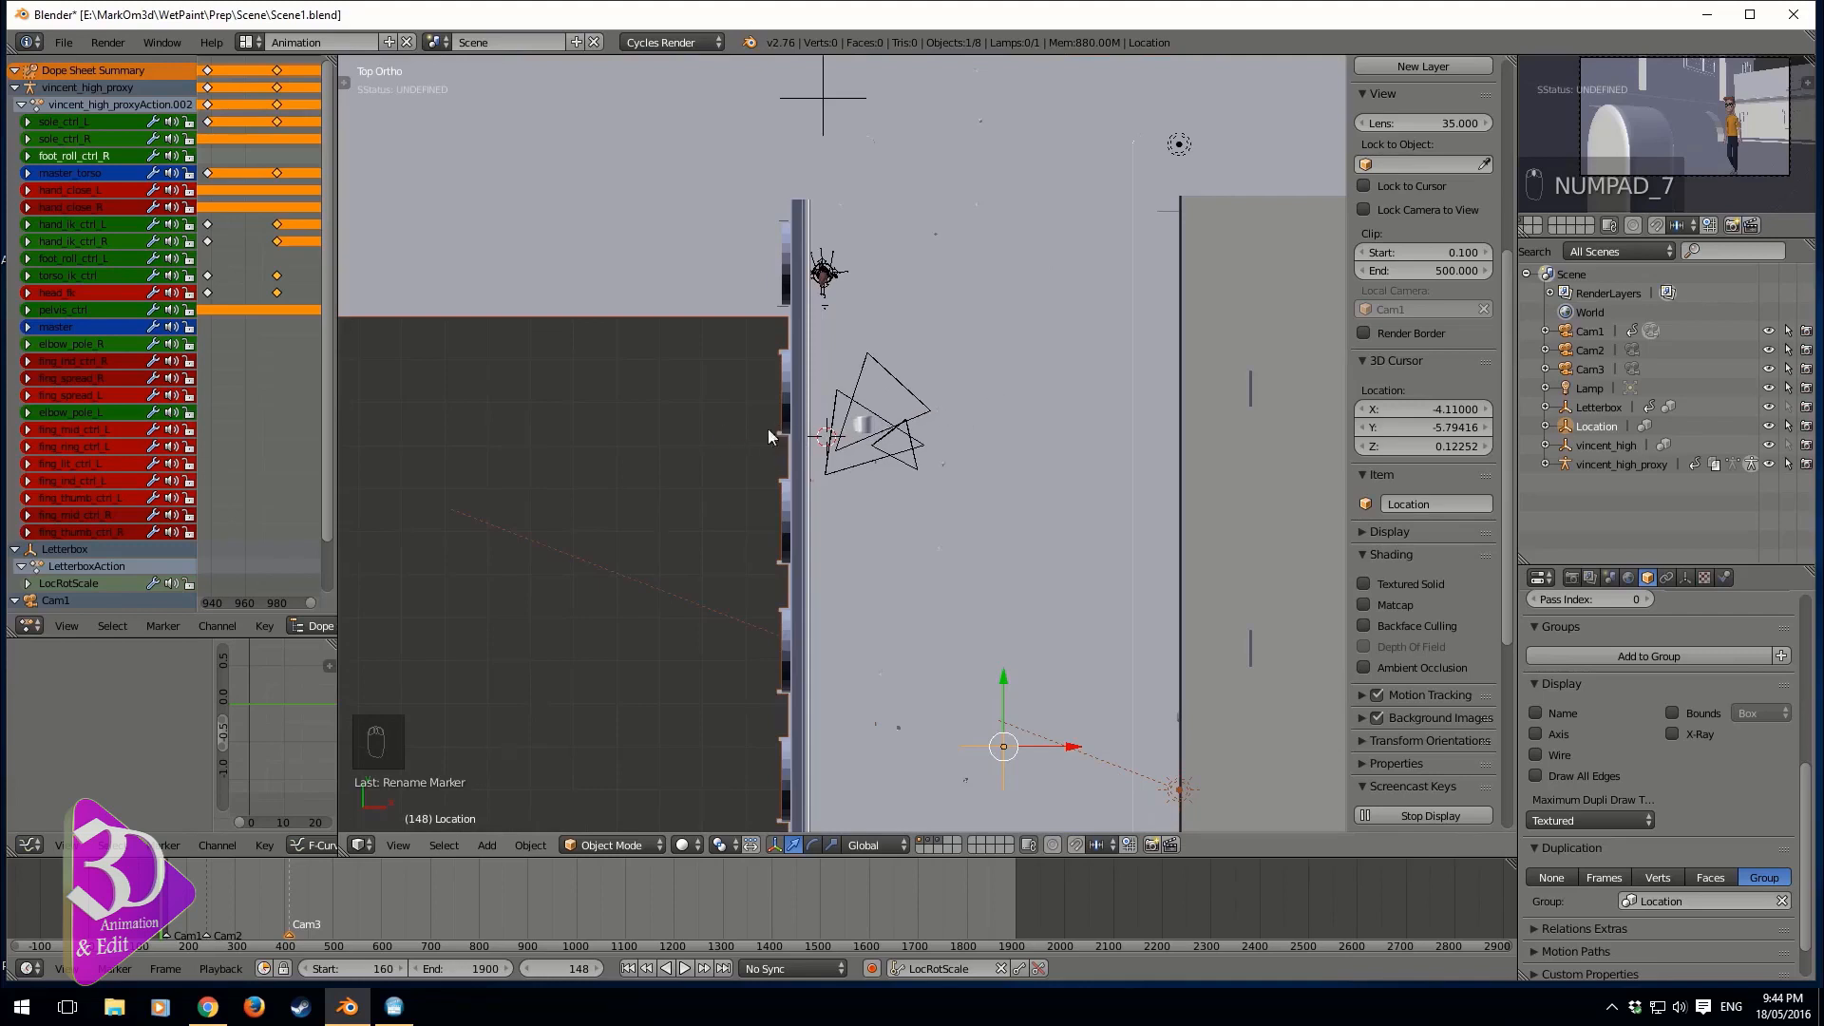
middle_drag(1006, 436, 739, 472)
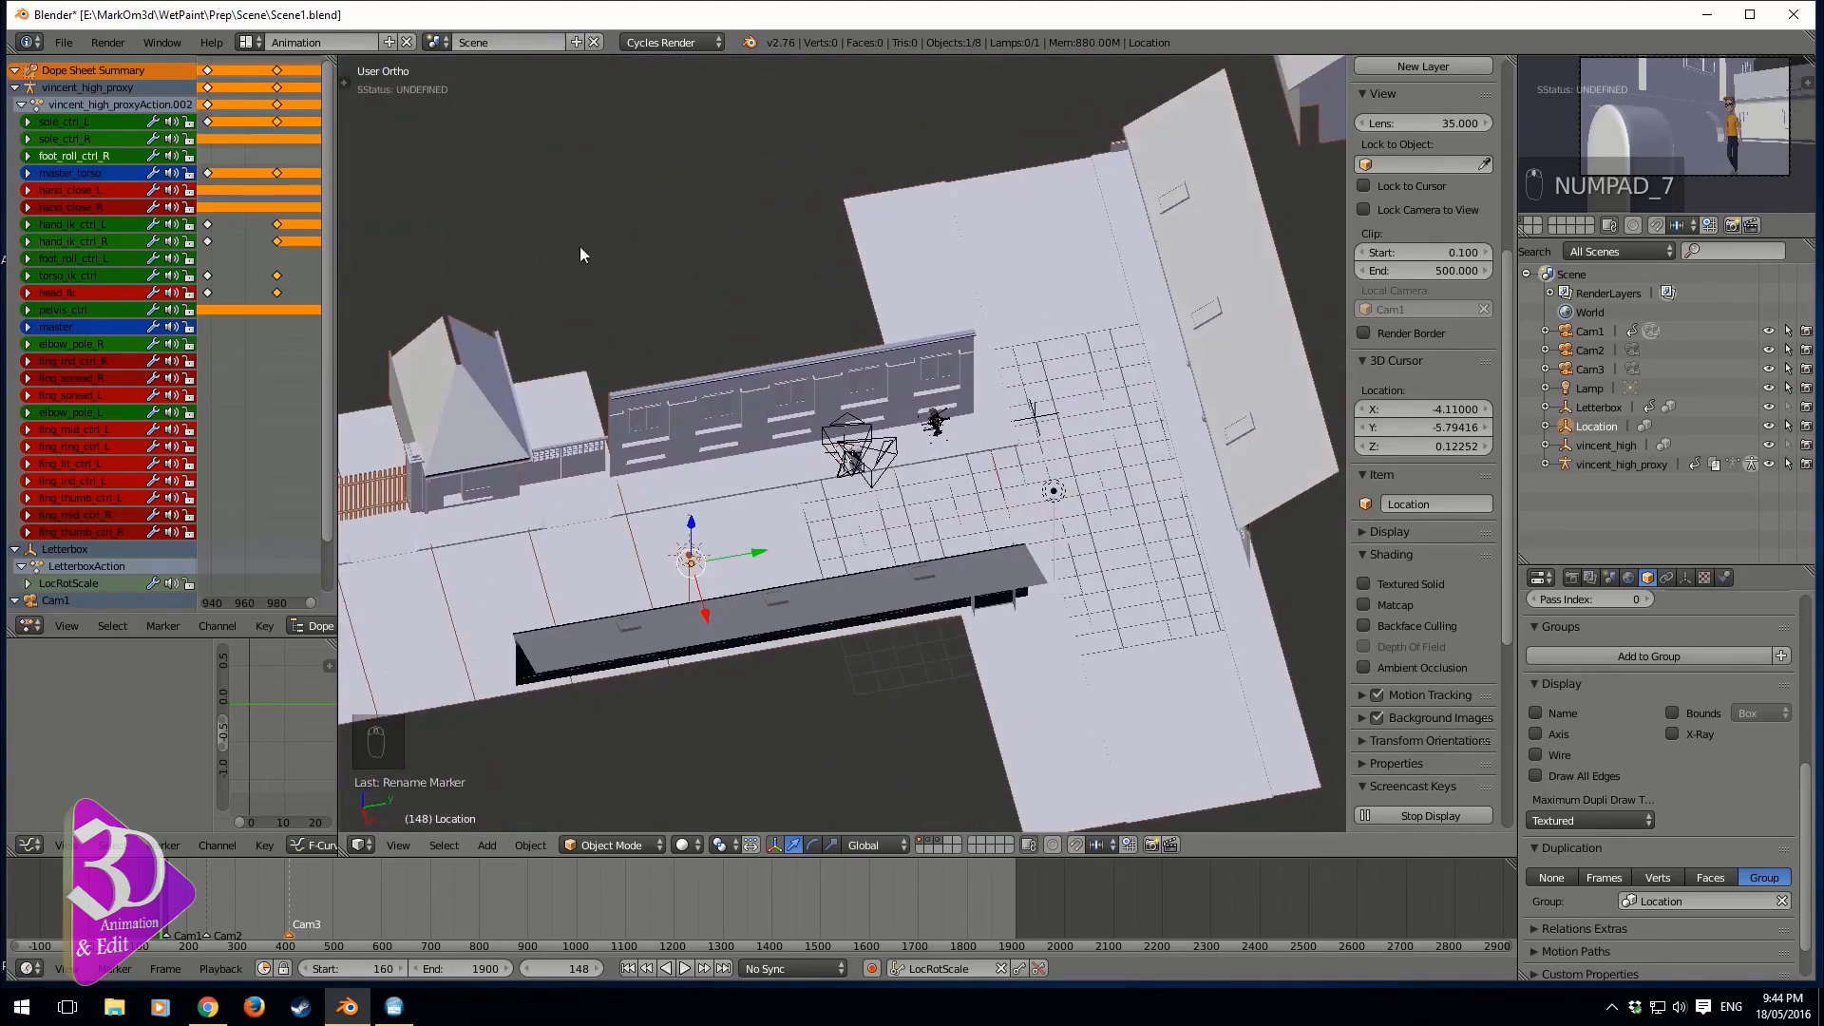
middle_drag(582, 253, 806, 335)
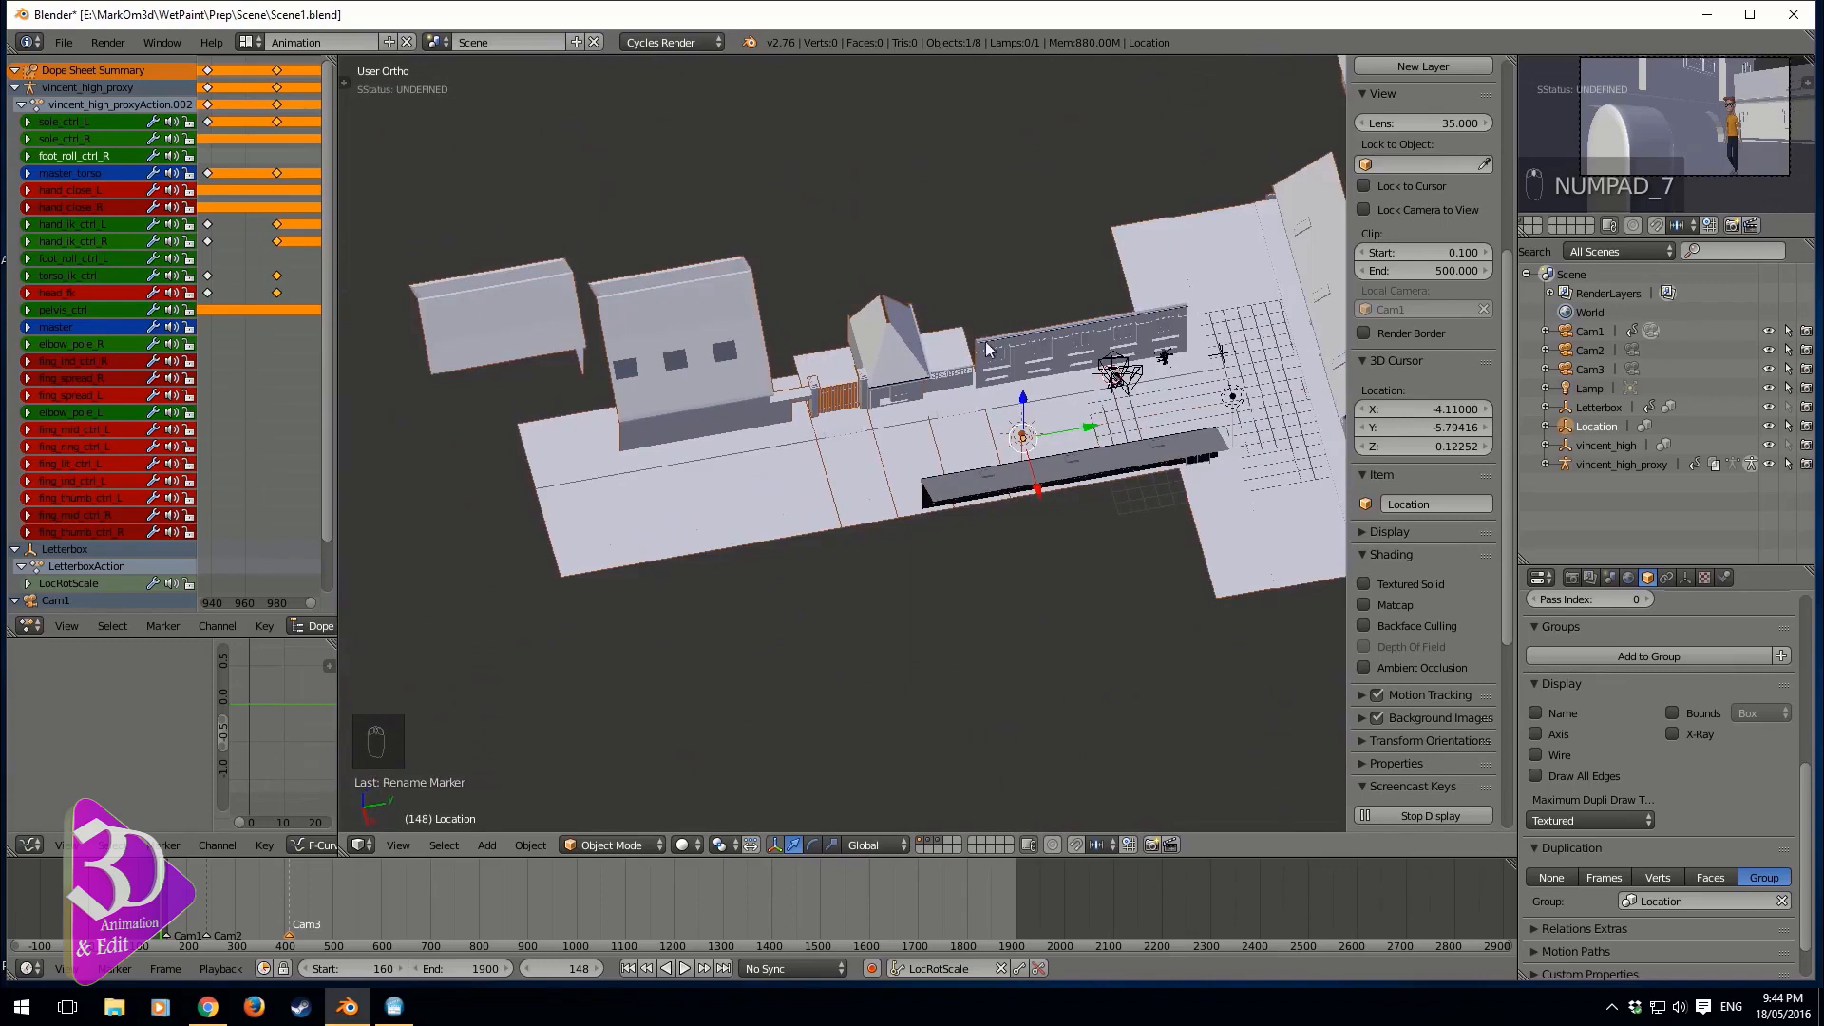
shift+middle_drag(1140, 352, 781, 436)
scroll(1028, 416, up, 2)
- Go to frame 172 and render it through Cam1
key(KP_0)
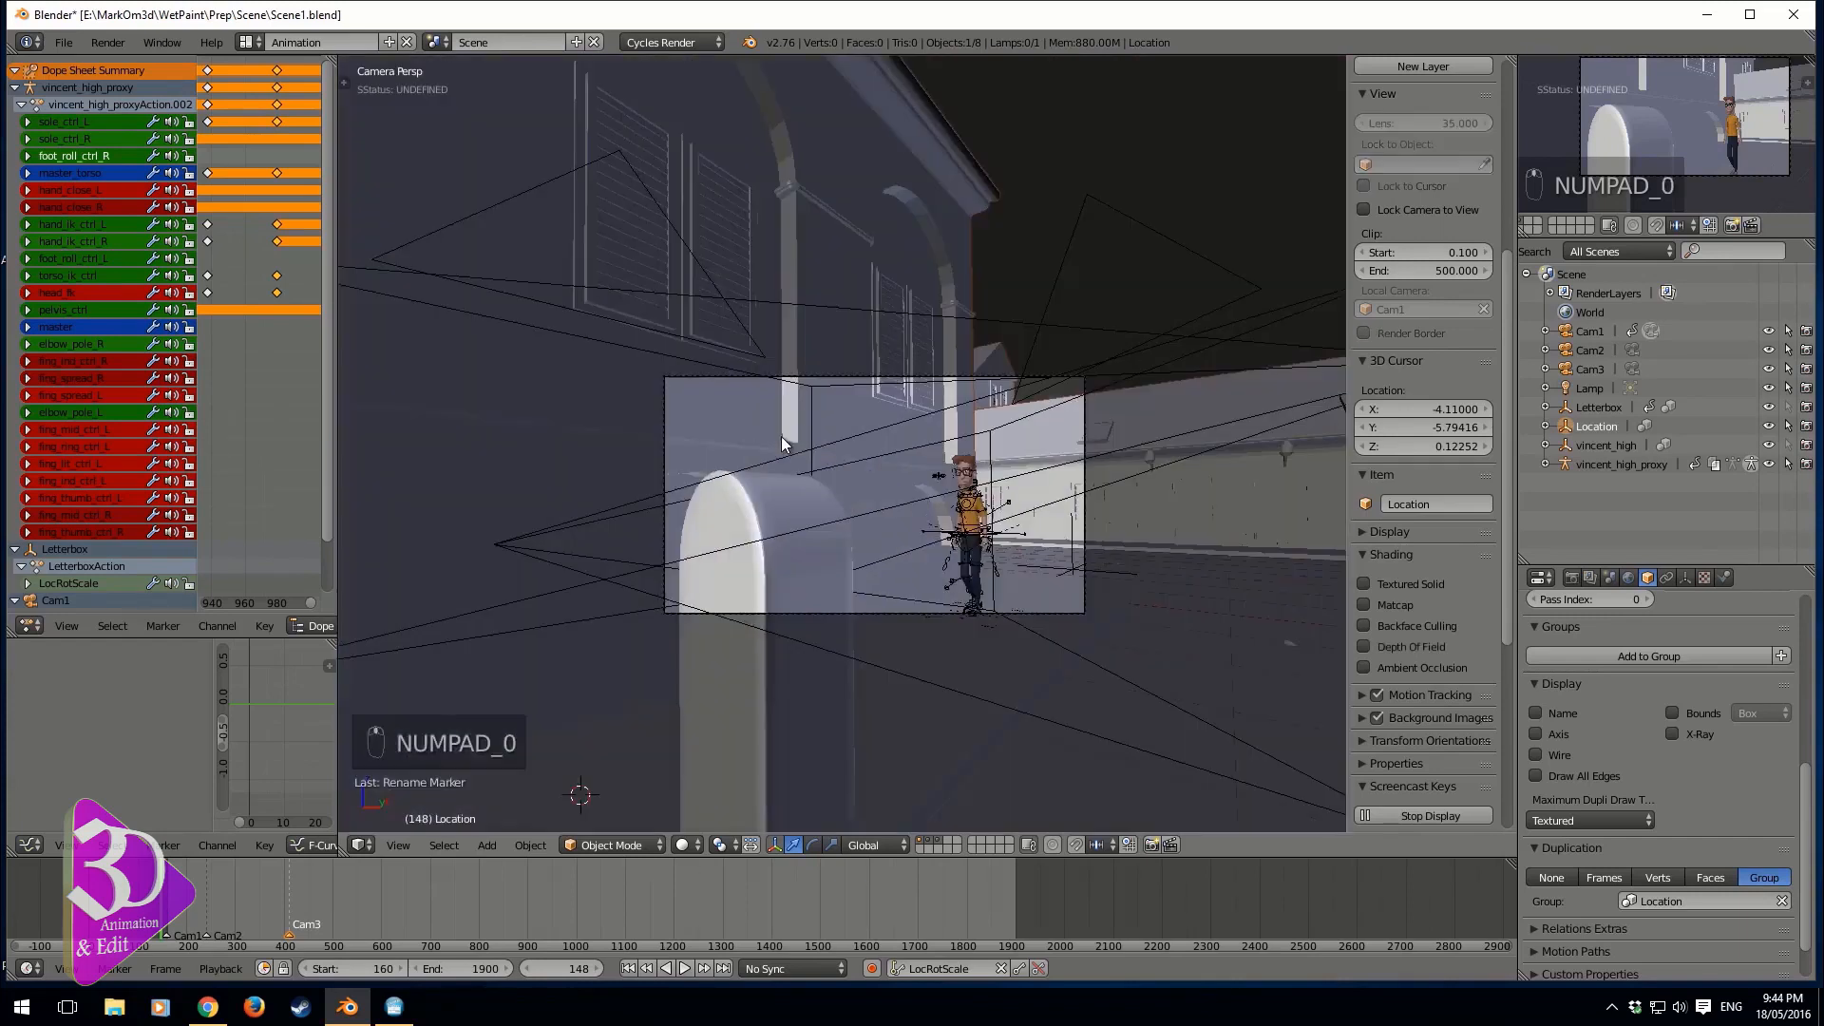
click(175, 907)
key(F12)
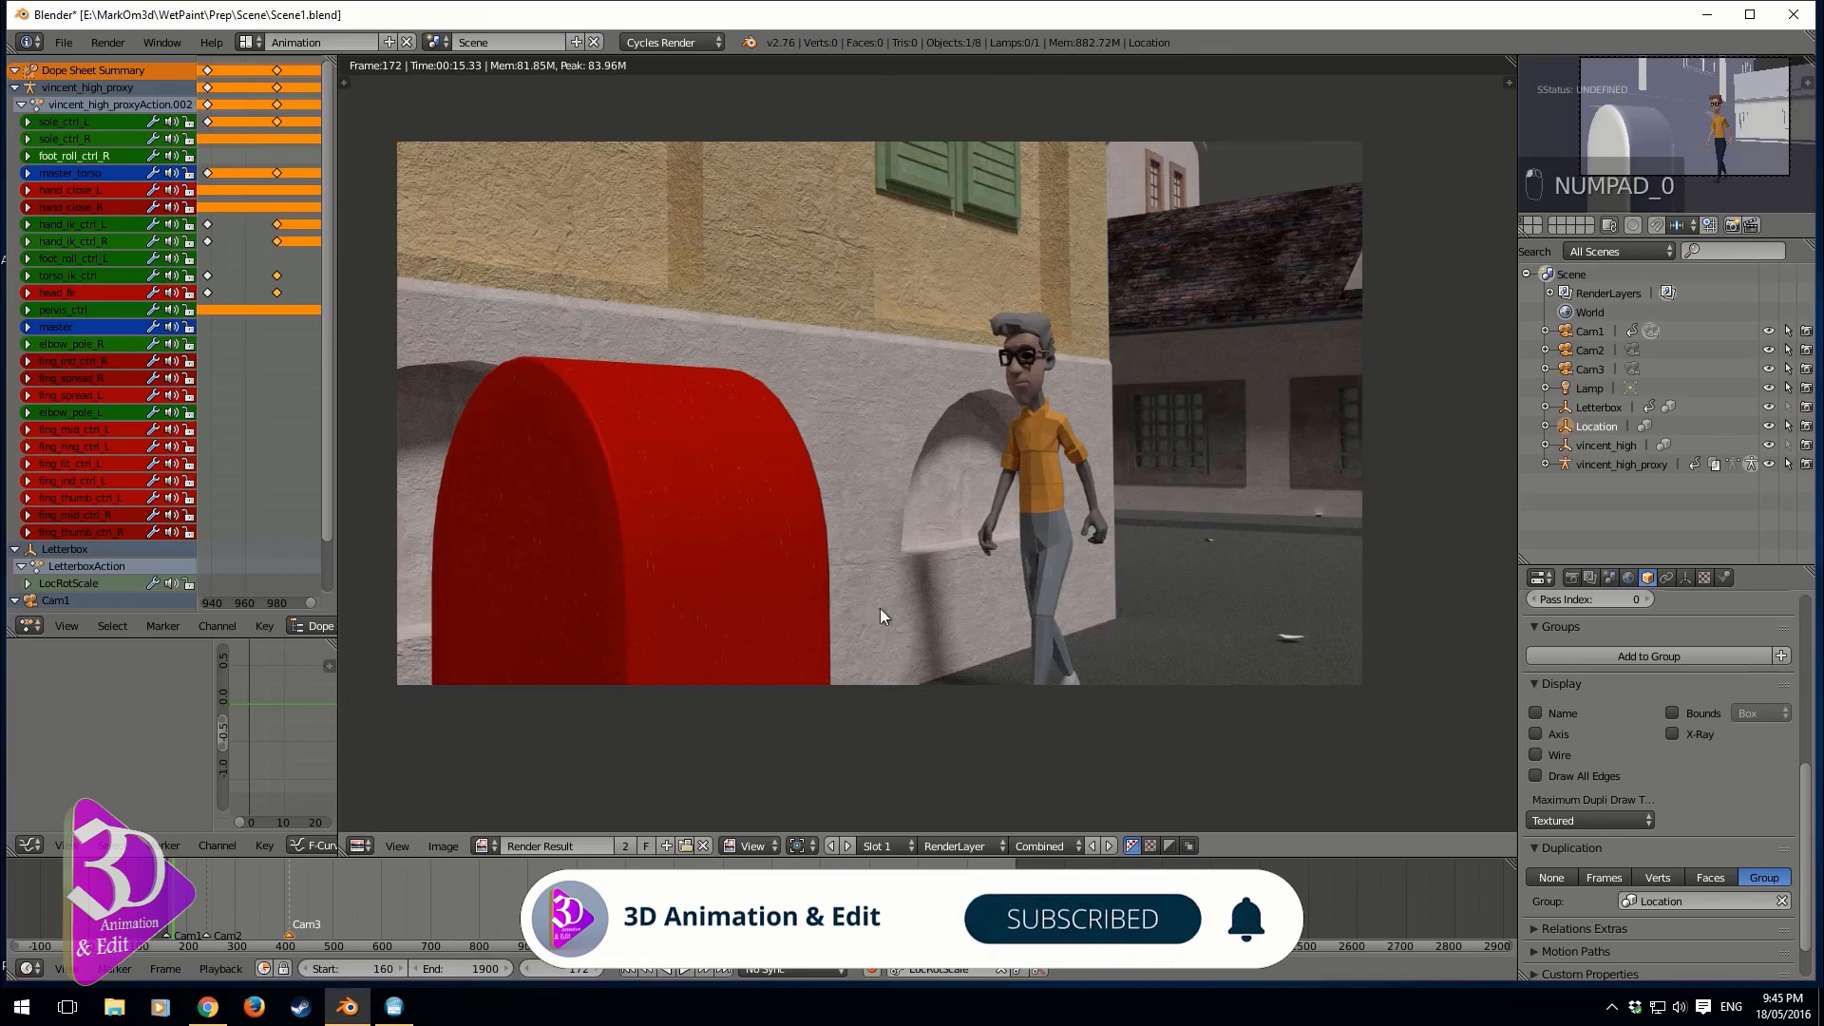
- Play the animation up to frame 318, render that frame through Cam2 and close the render
key(alt+a)
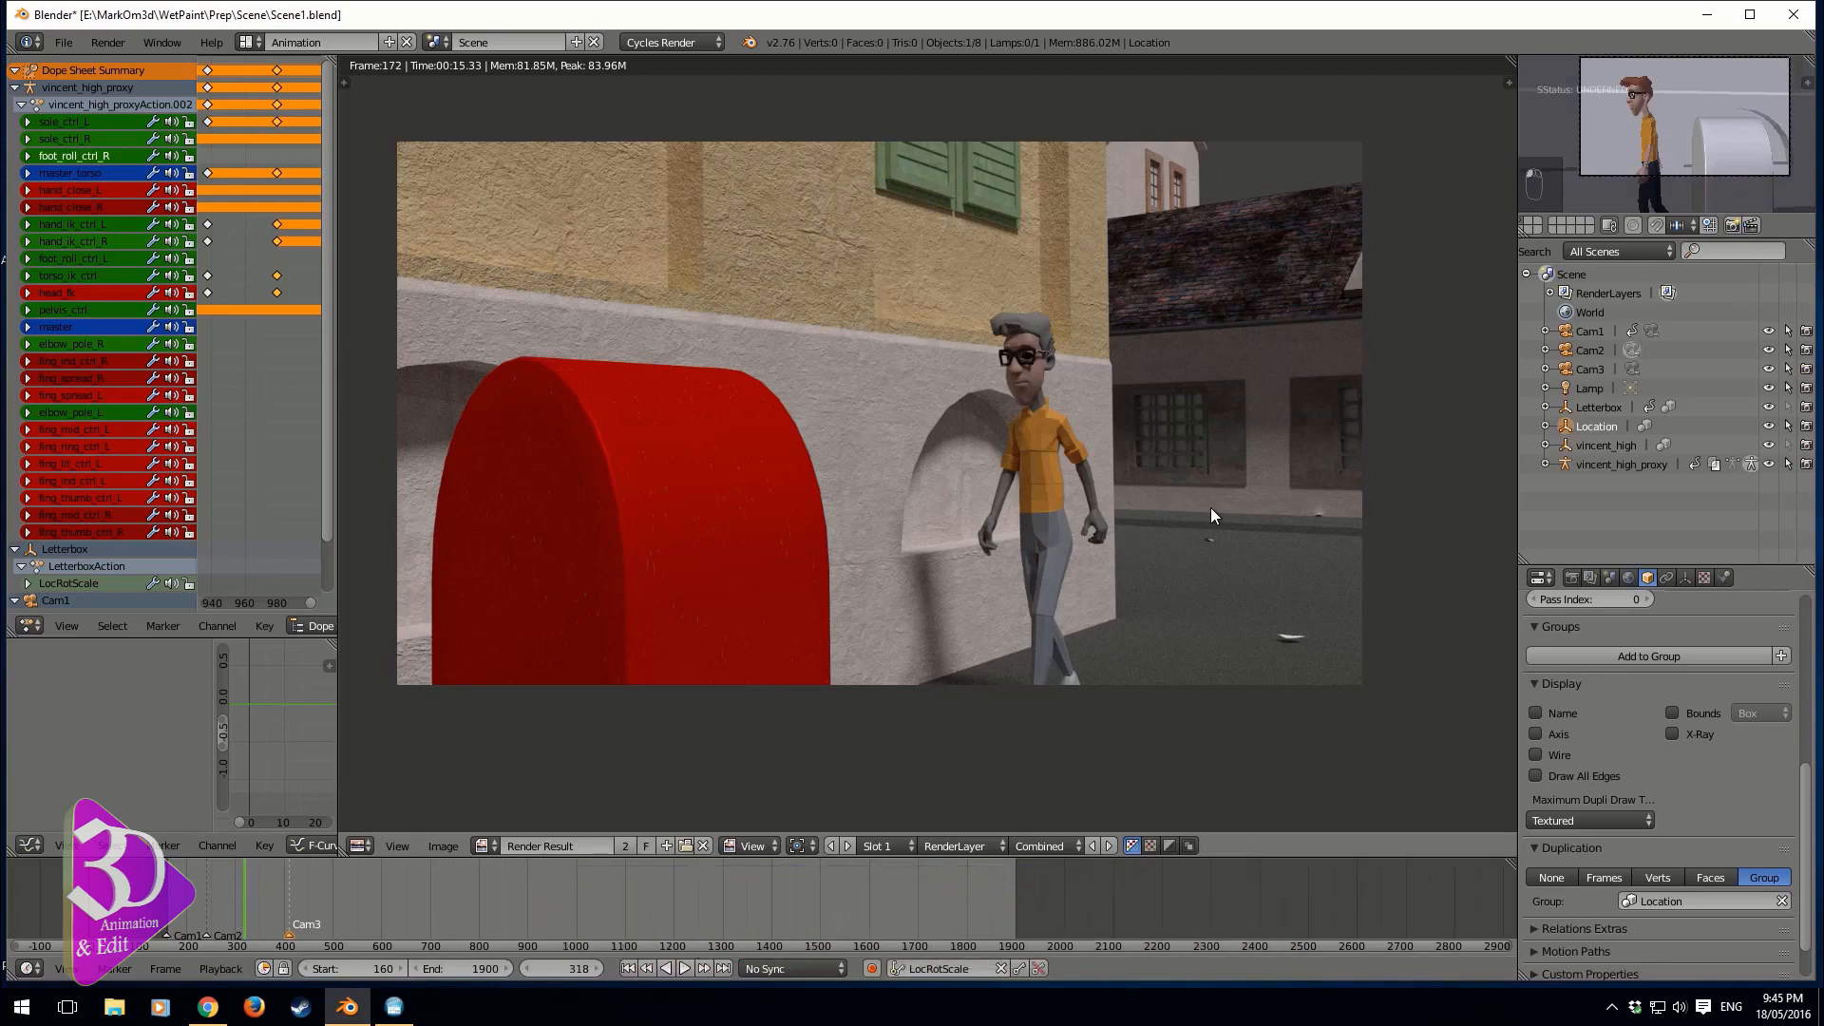
key(F12)
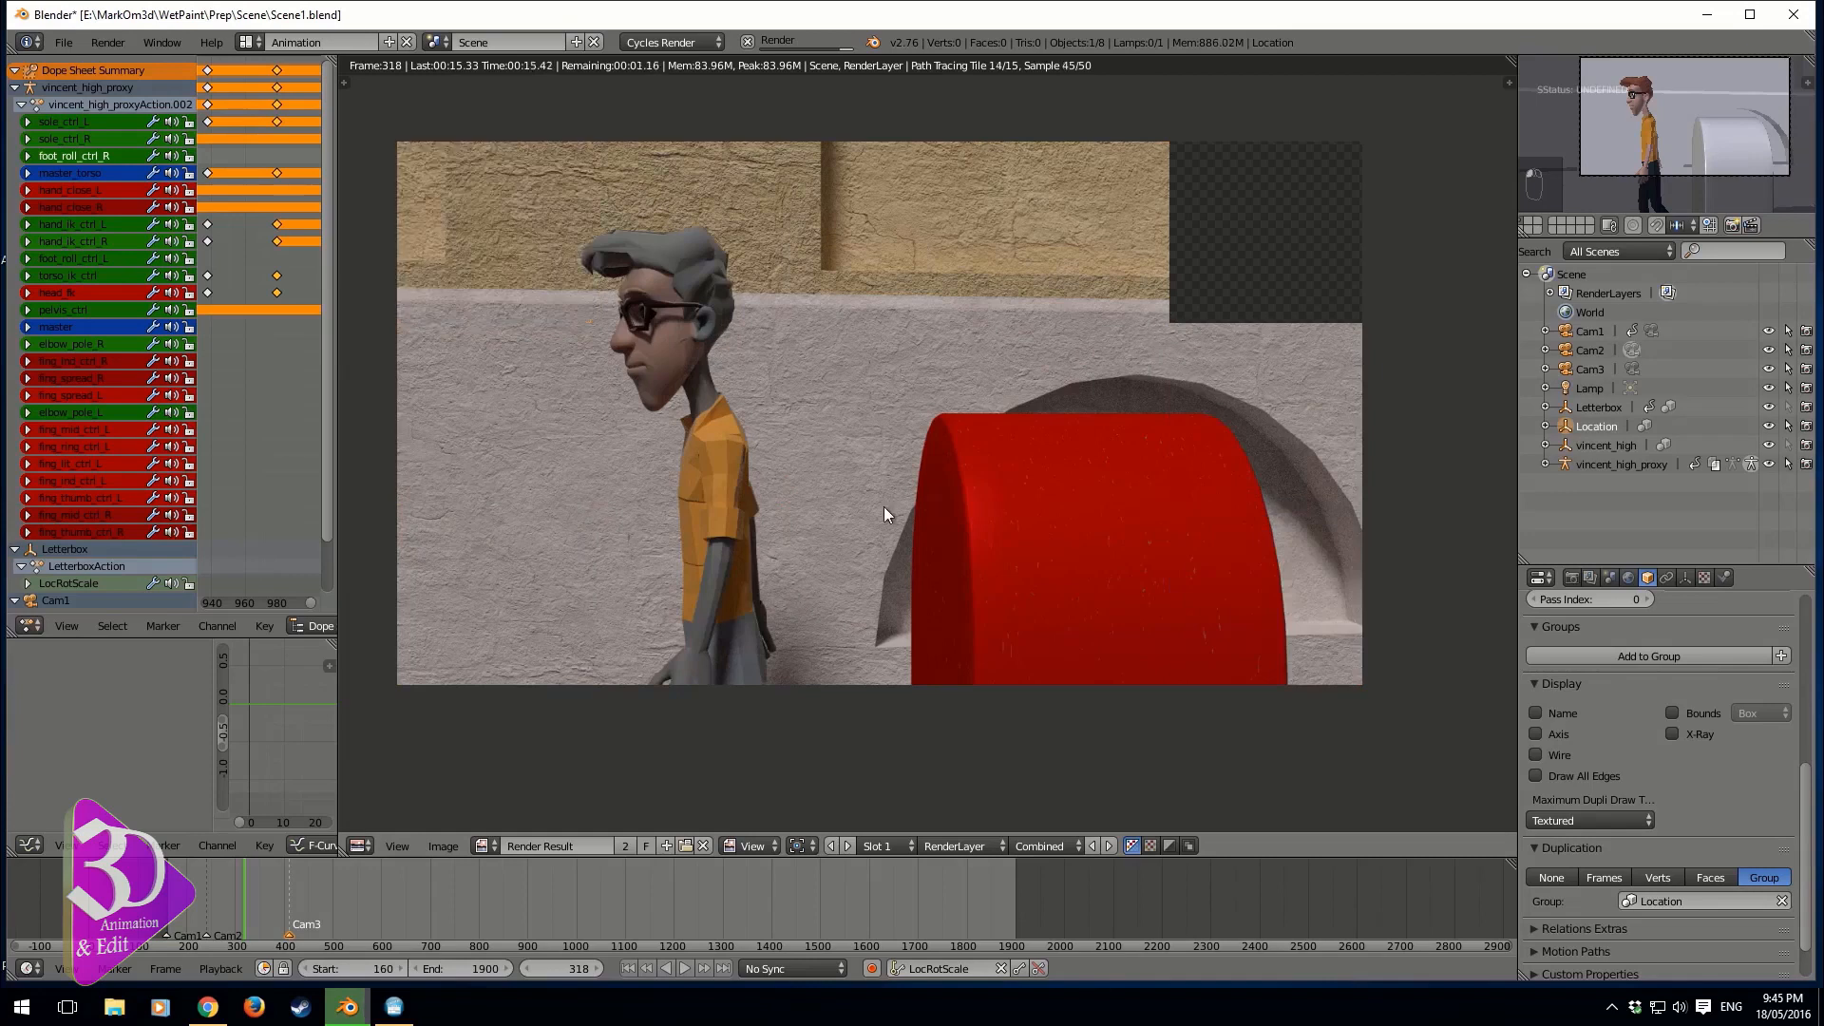
key(Escape)
- Inspect the character and letterbox from an angle, and check frame 441 through Cam3
middle_drag(848, 456, 998, 557)
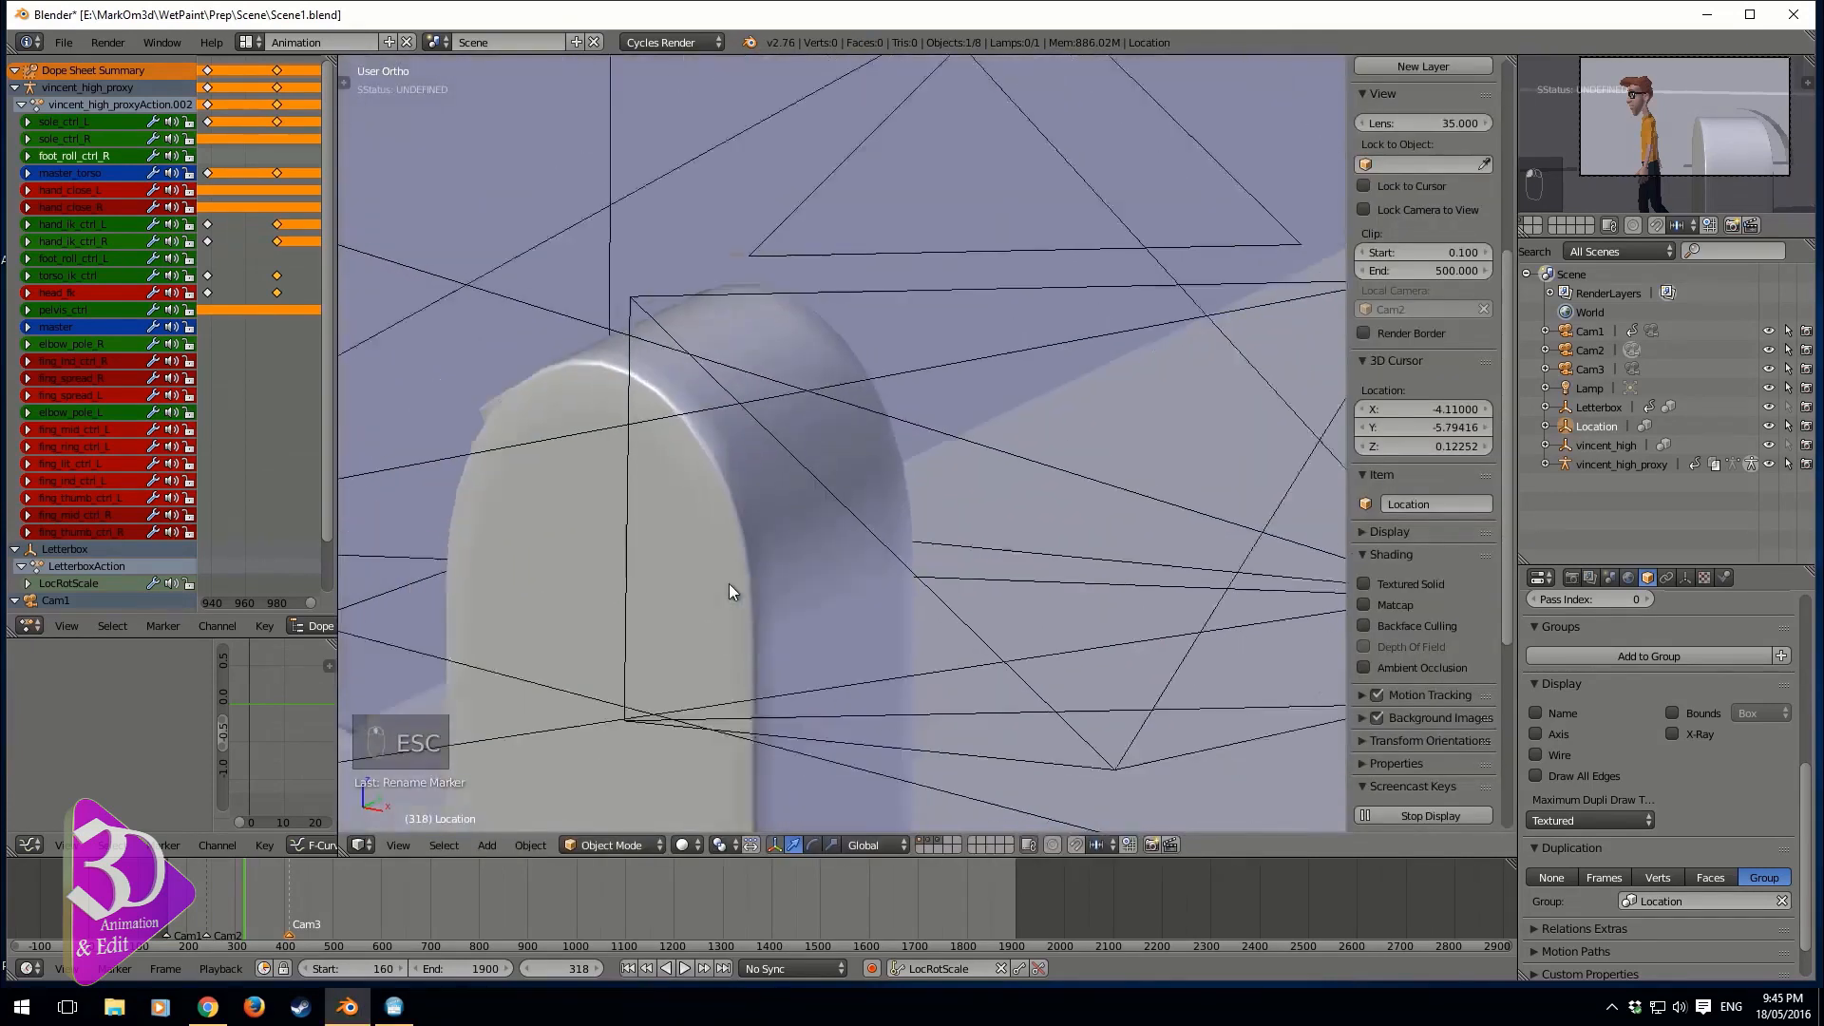
scroll(727, 584, down, 6)
middle_drag(710, 593, 697, 671)
scroll(835, 627, up, 3)
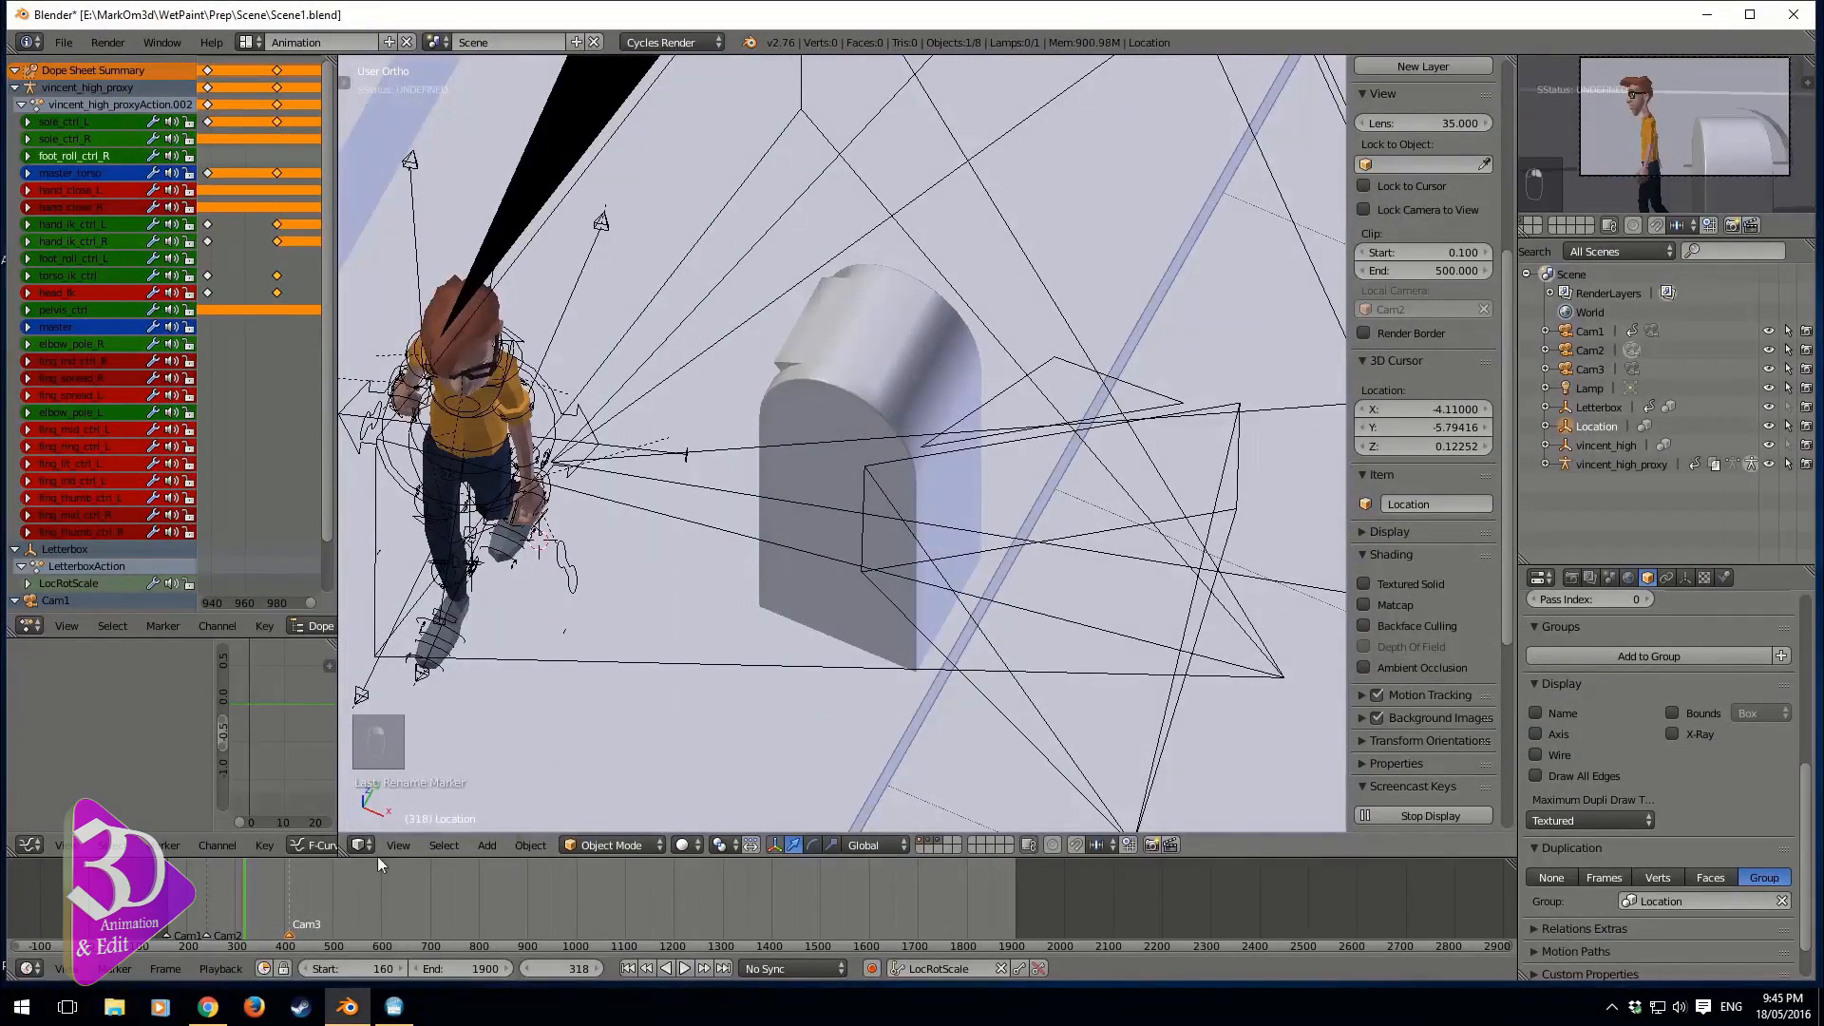
click(303, 906)
key(KP_0)
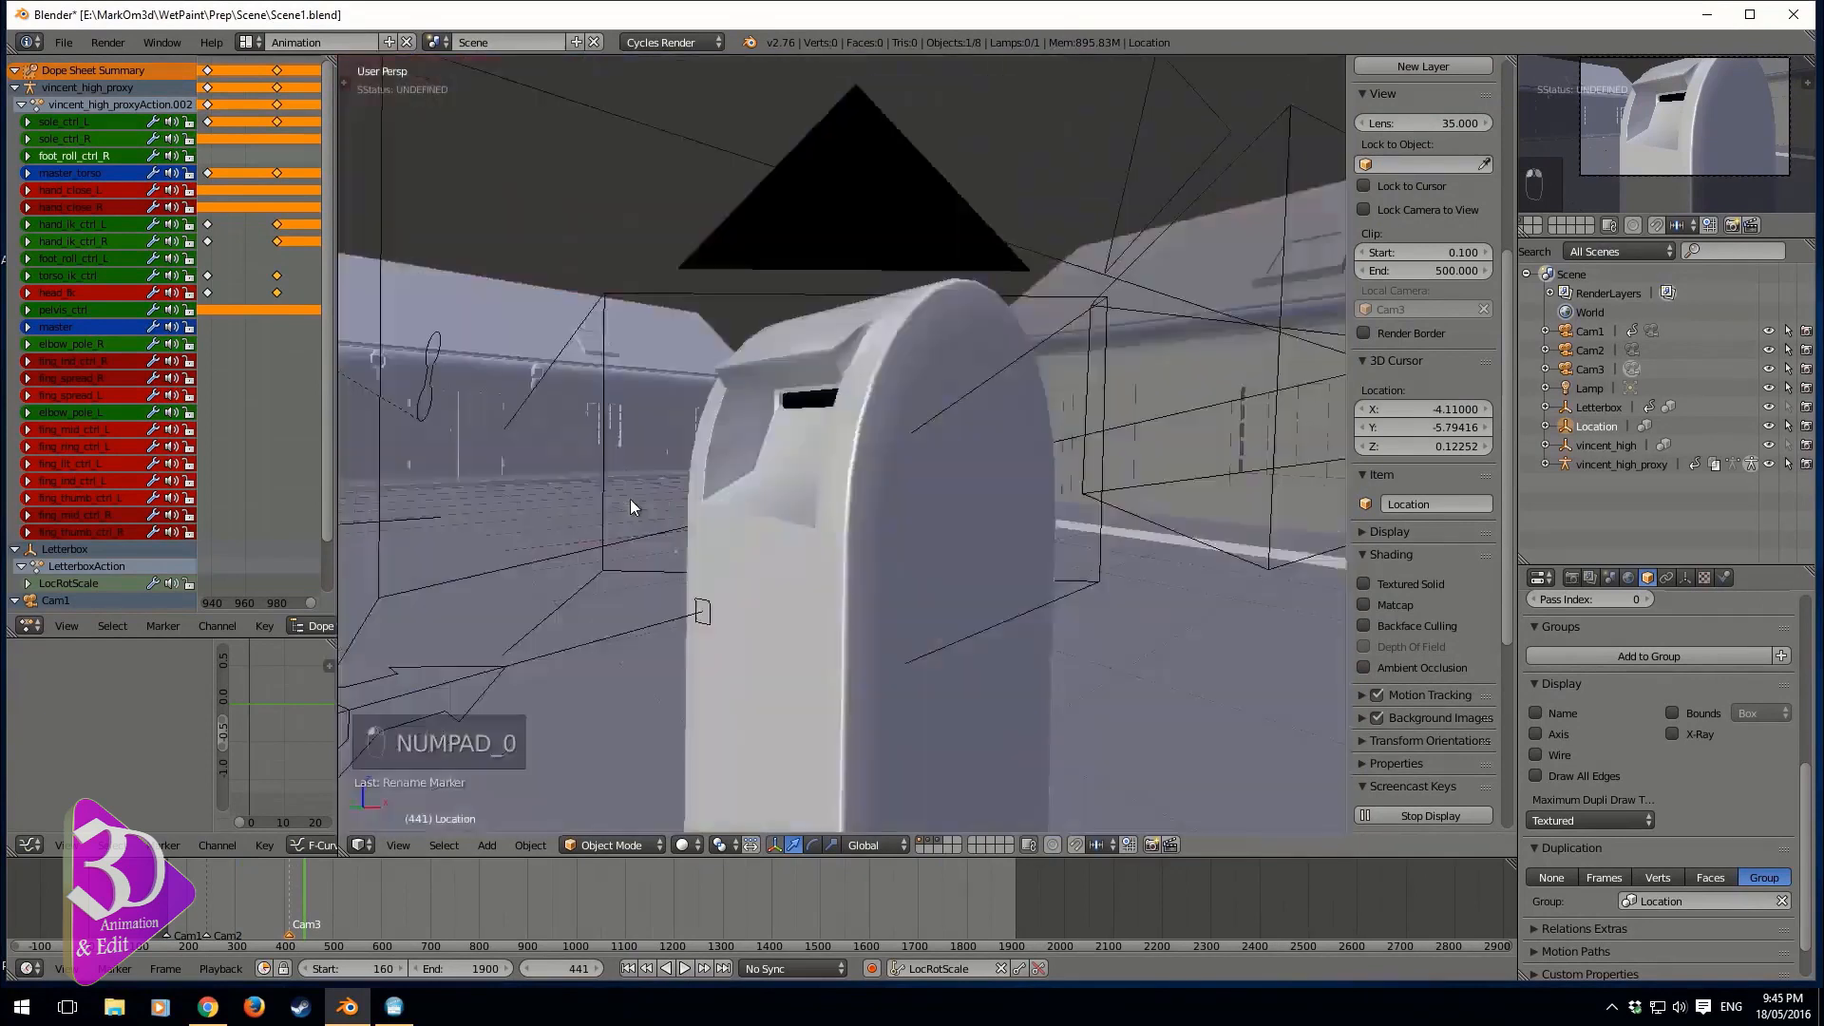
key(z)
key(z)
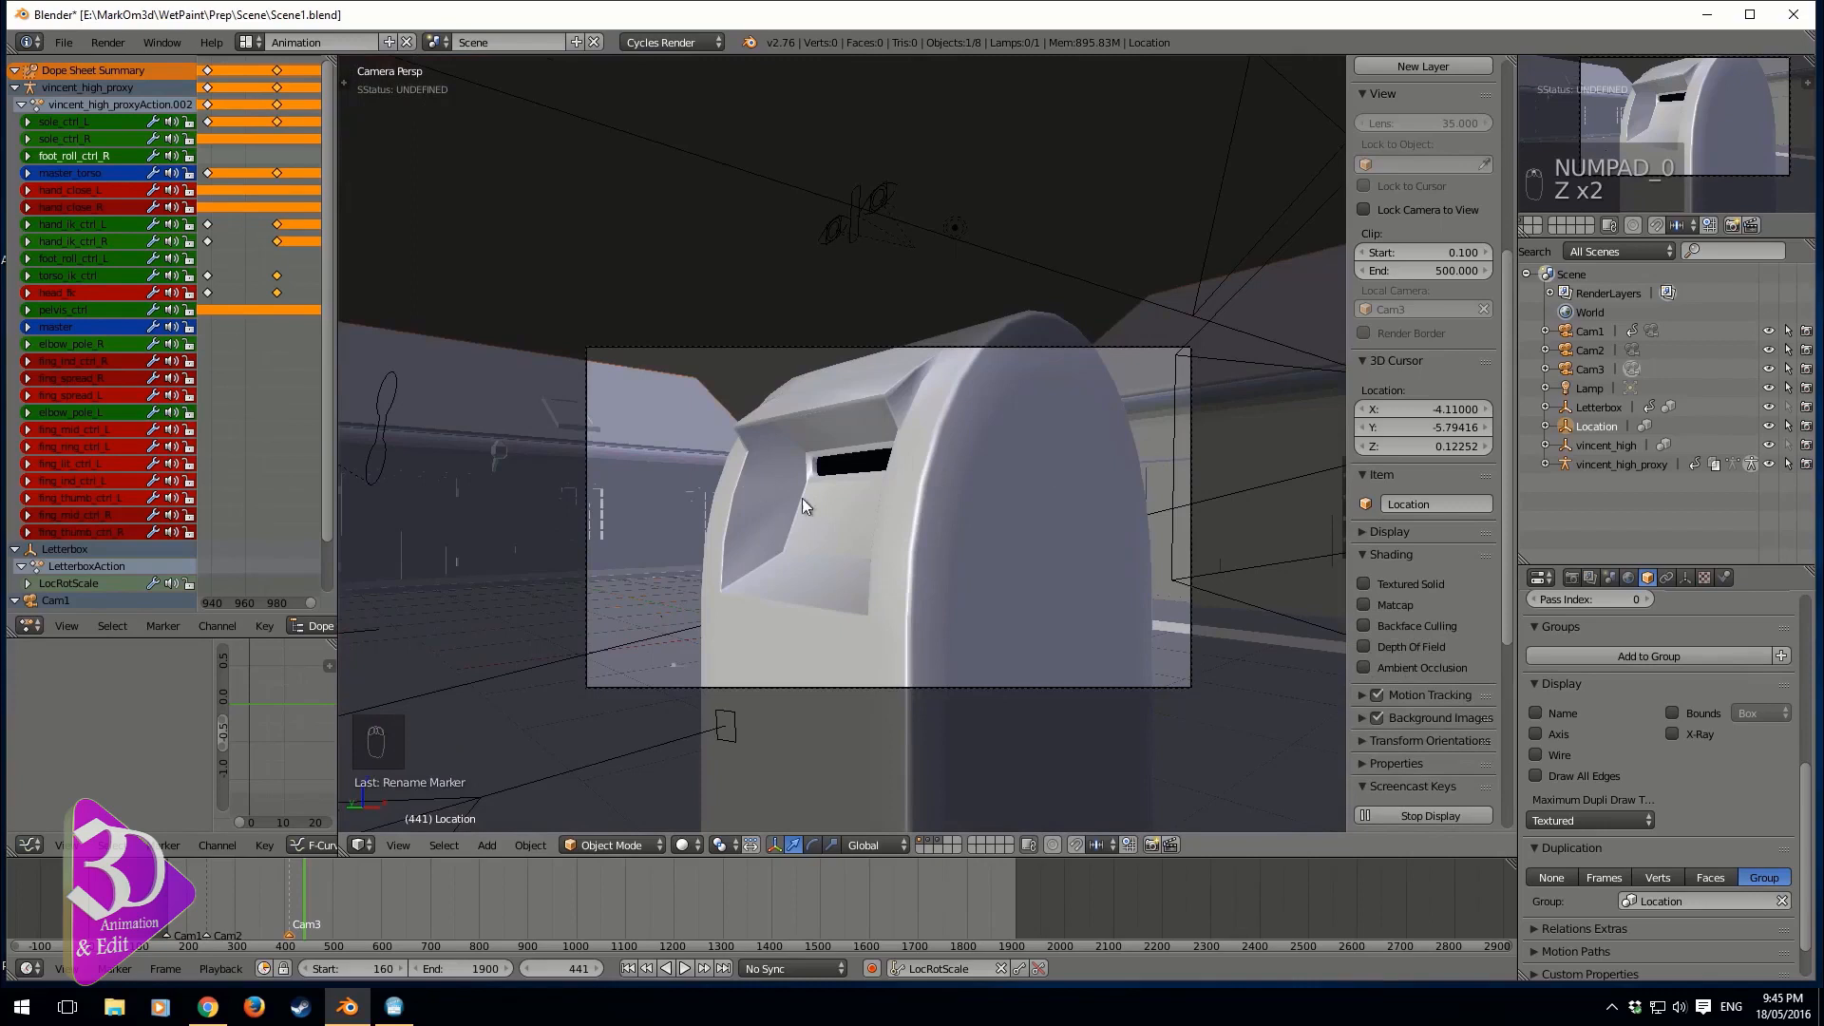
- Compare the animation with the reference footage in the right wireframe view and add a timeline marker at frame 466
key(alt+a)
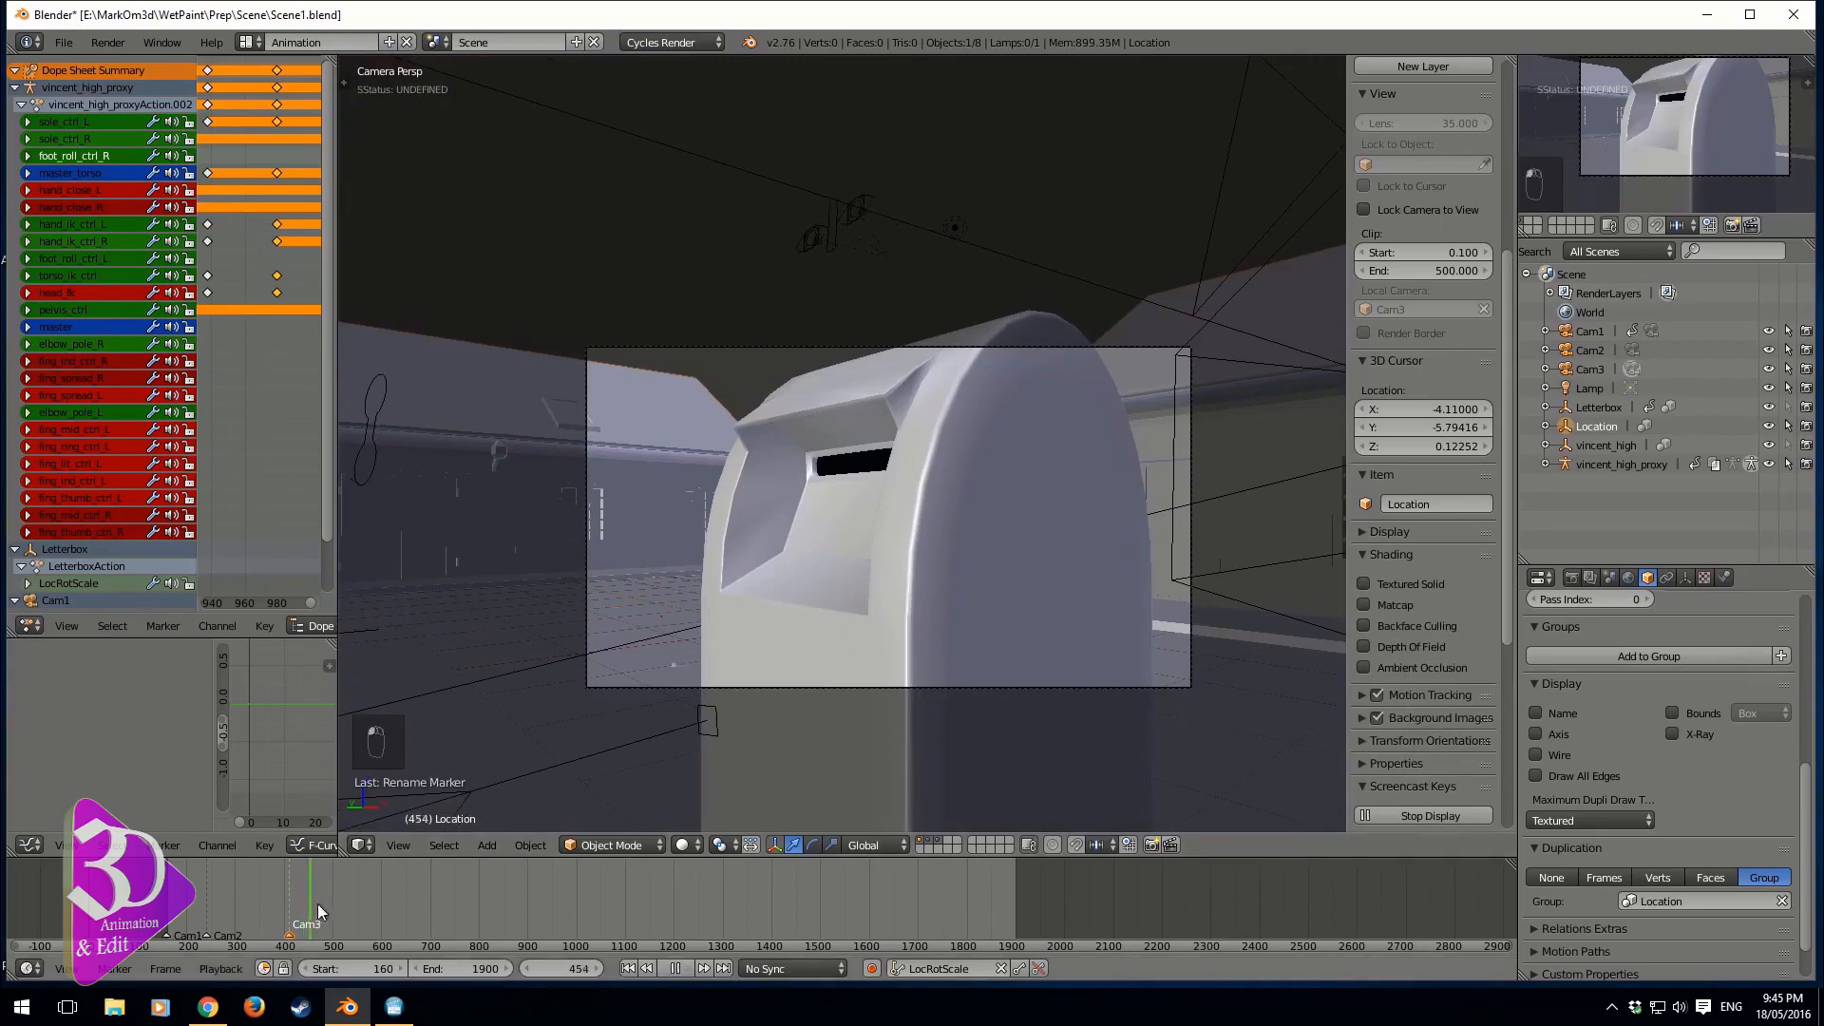
key(KP_3)
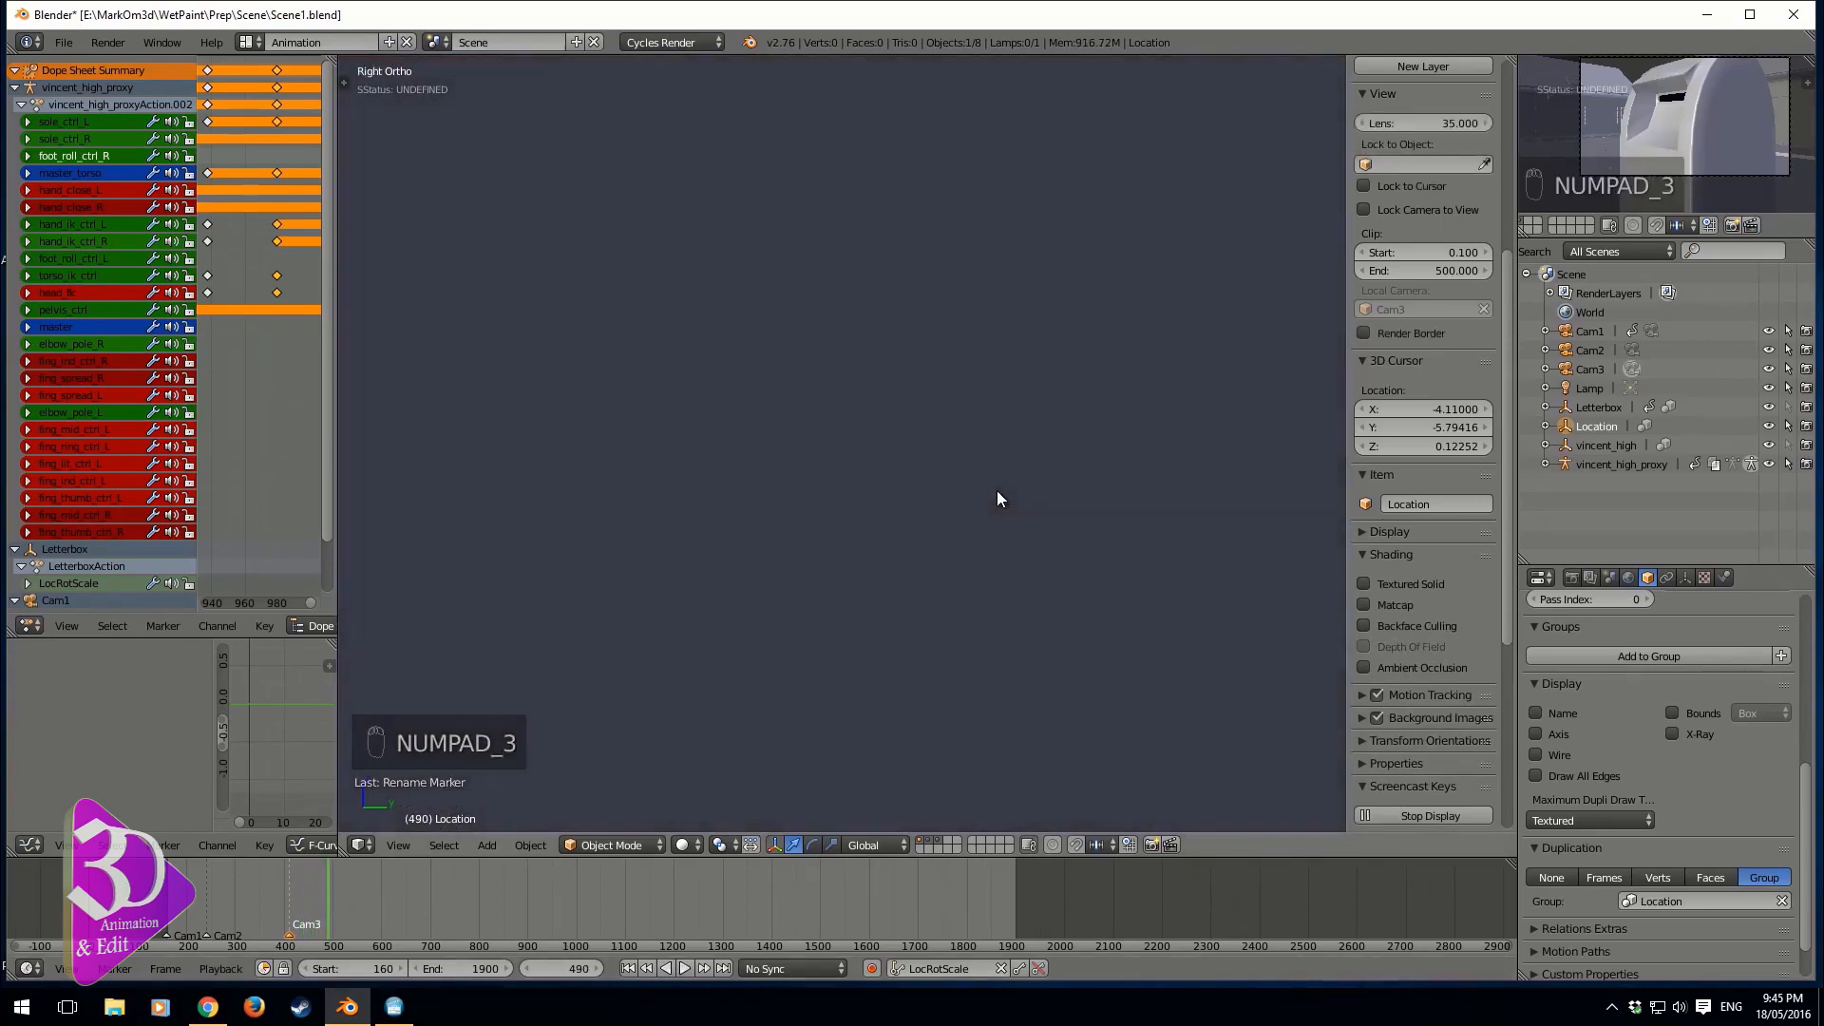
key(z)
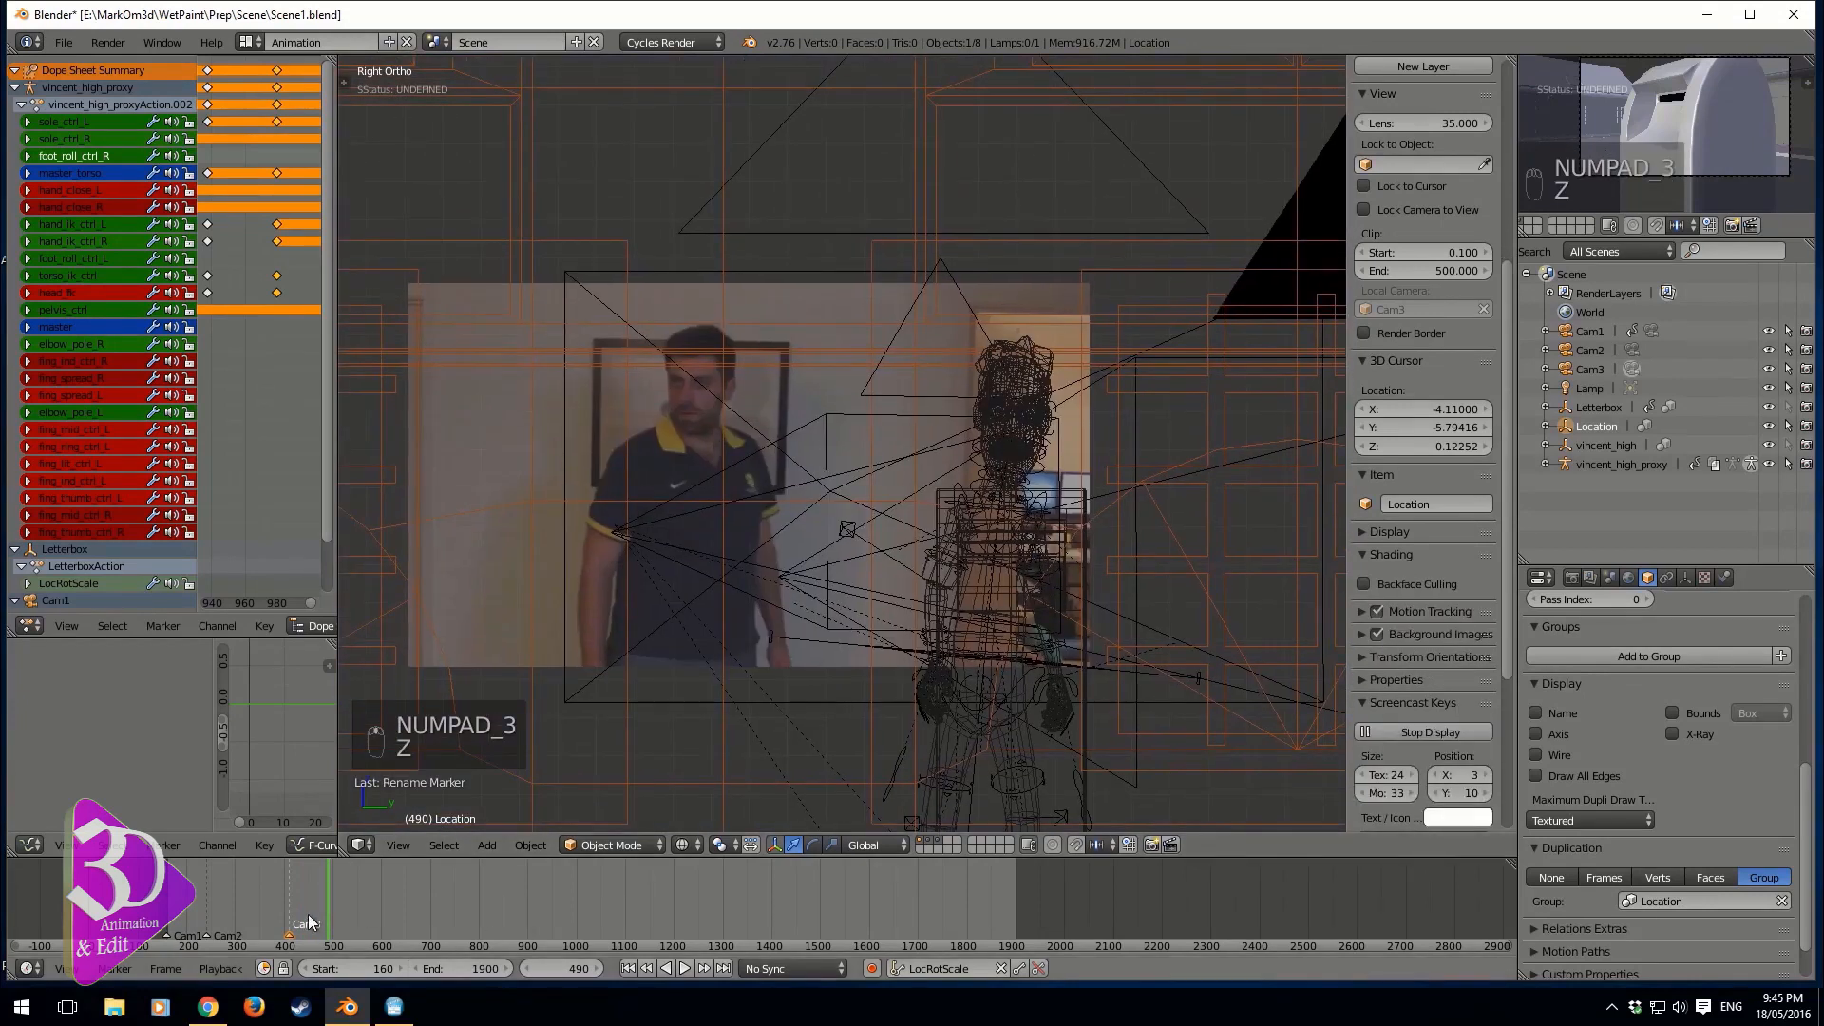
drag(309, 922, 317, 922)
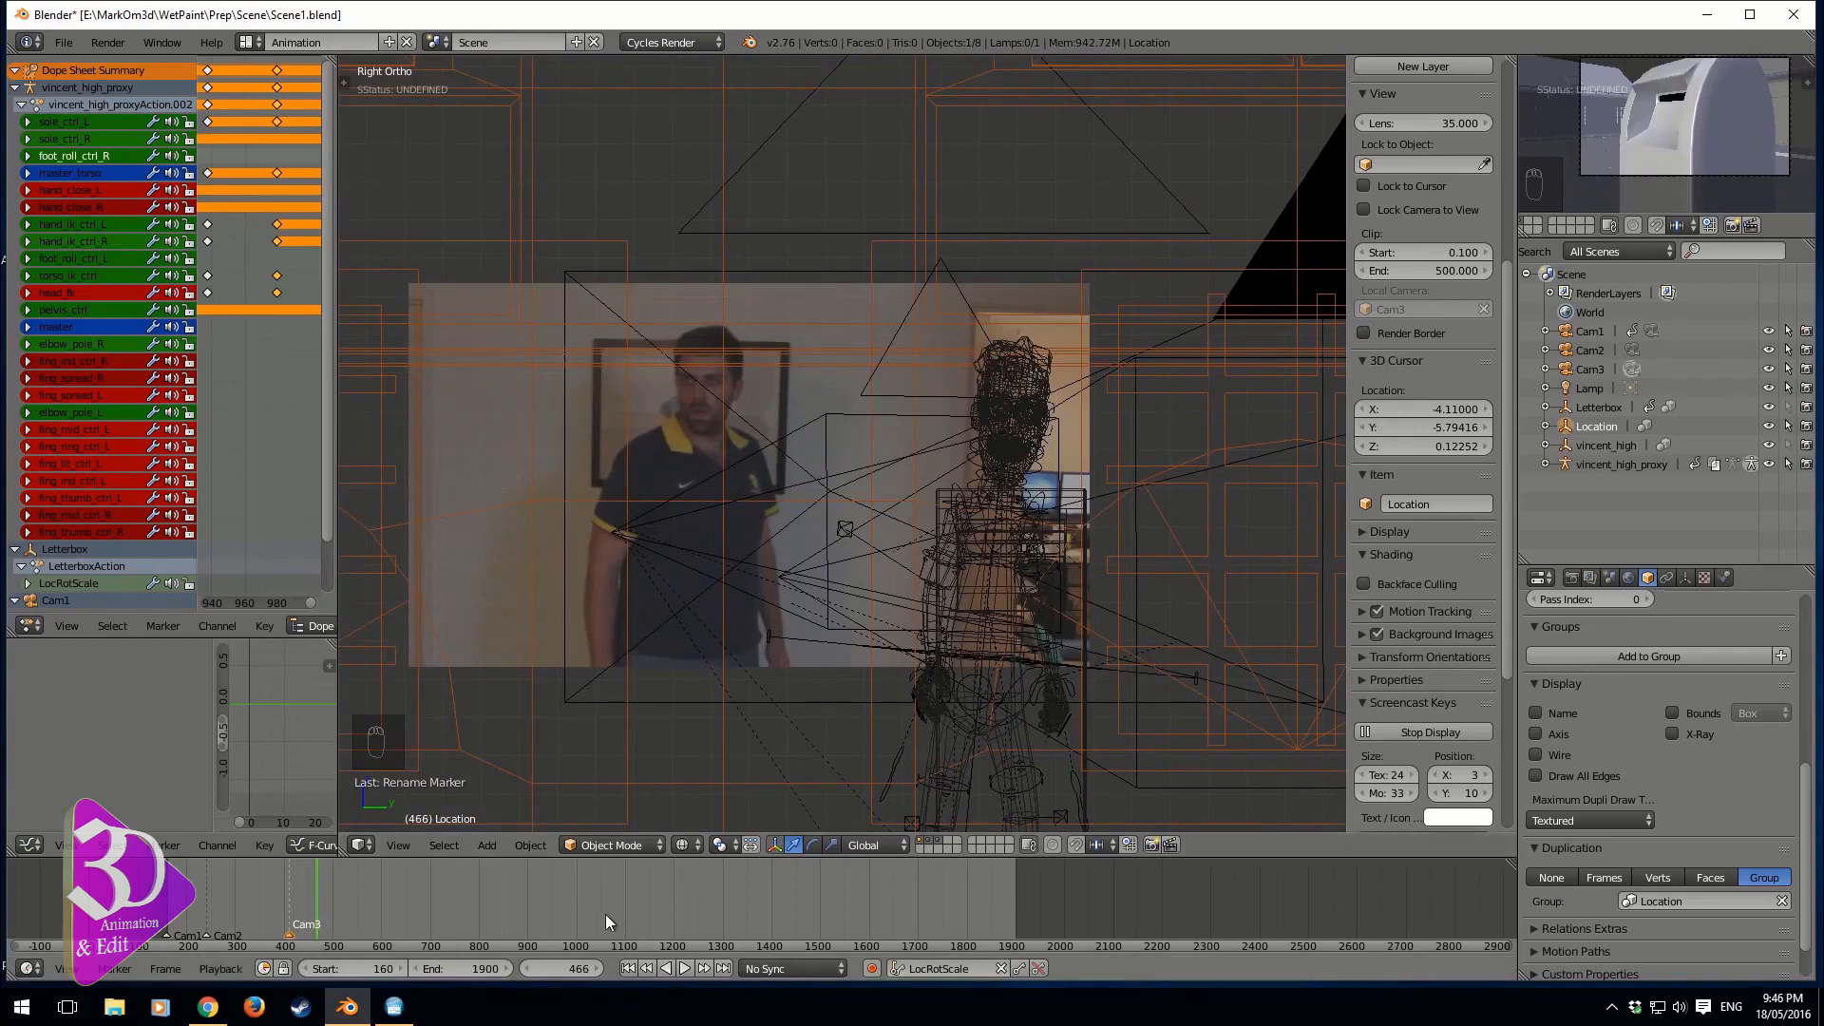
key(m)
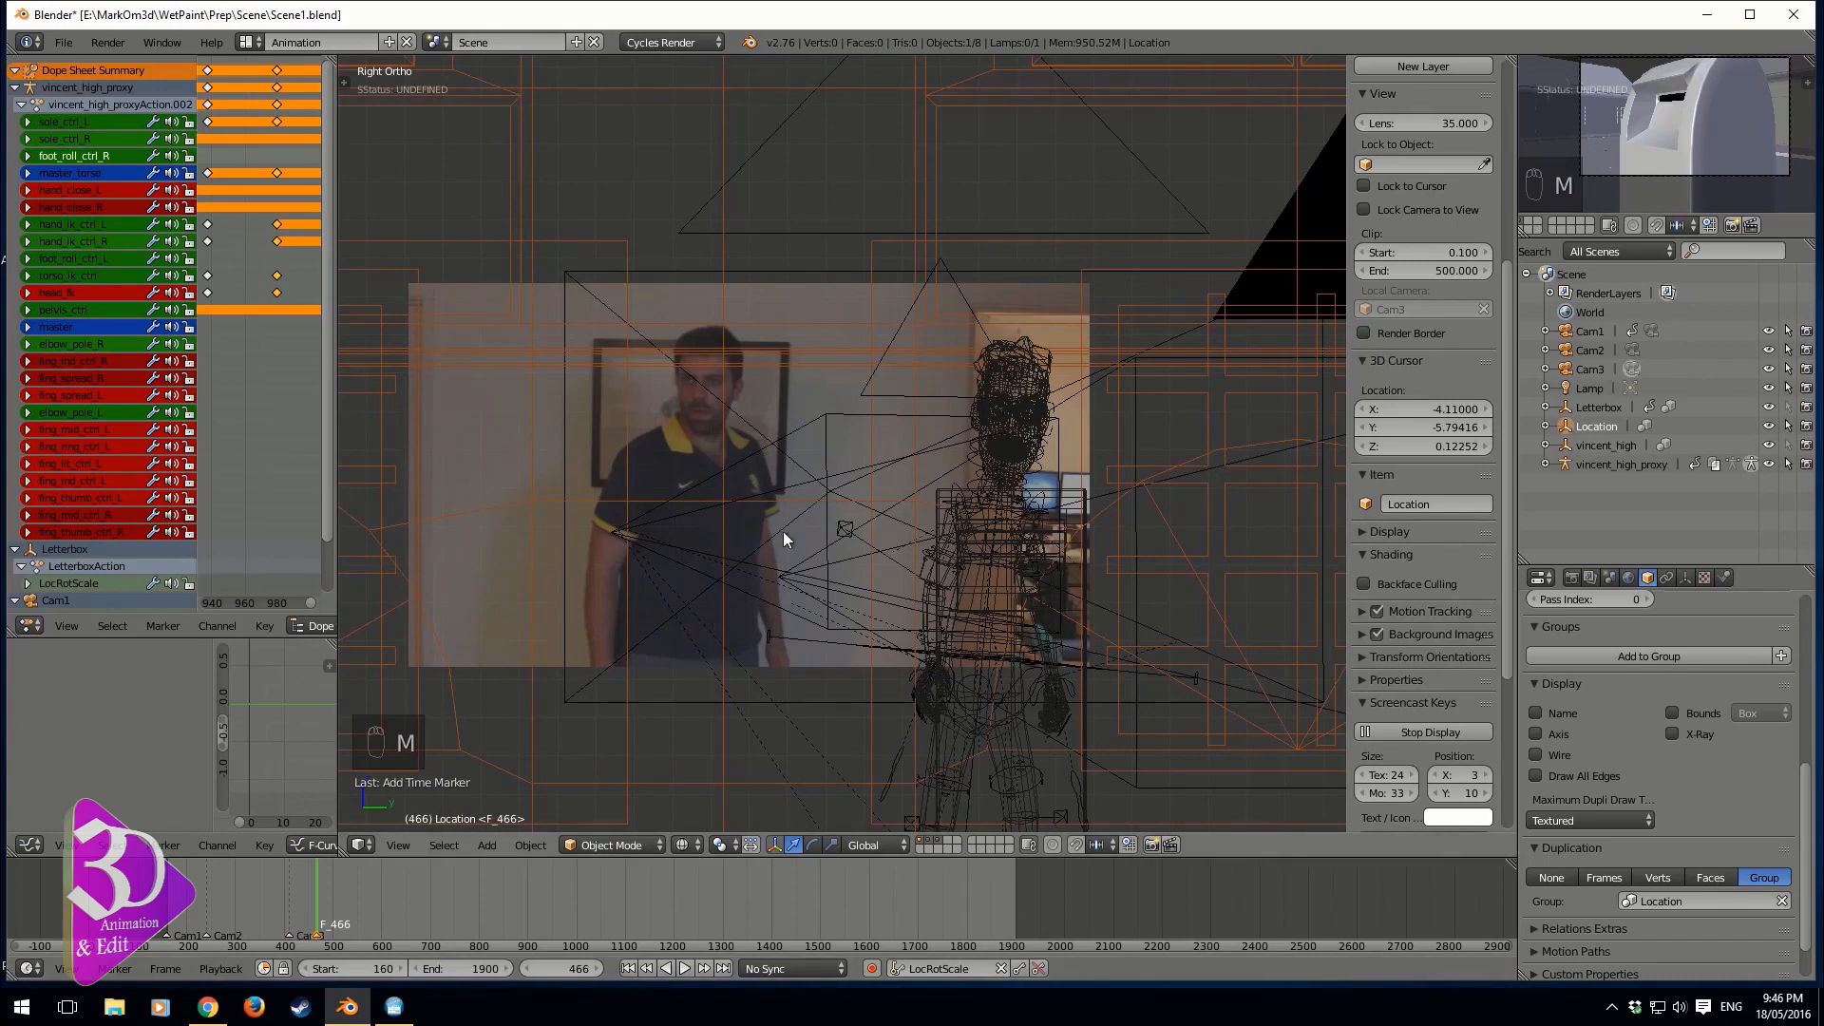
- Select Cam2 in solid shading, rename the frame 466 marker Cam2 and bind the camera to it
mouse_move(783, 532)
middle_down()
mouse_move(853, 532)
mouse_move(842, 505)
mouse_move(928, 492)
middle_up()
key(z)
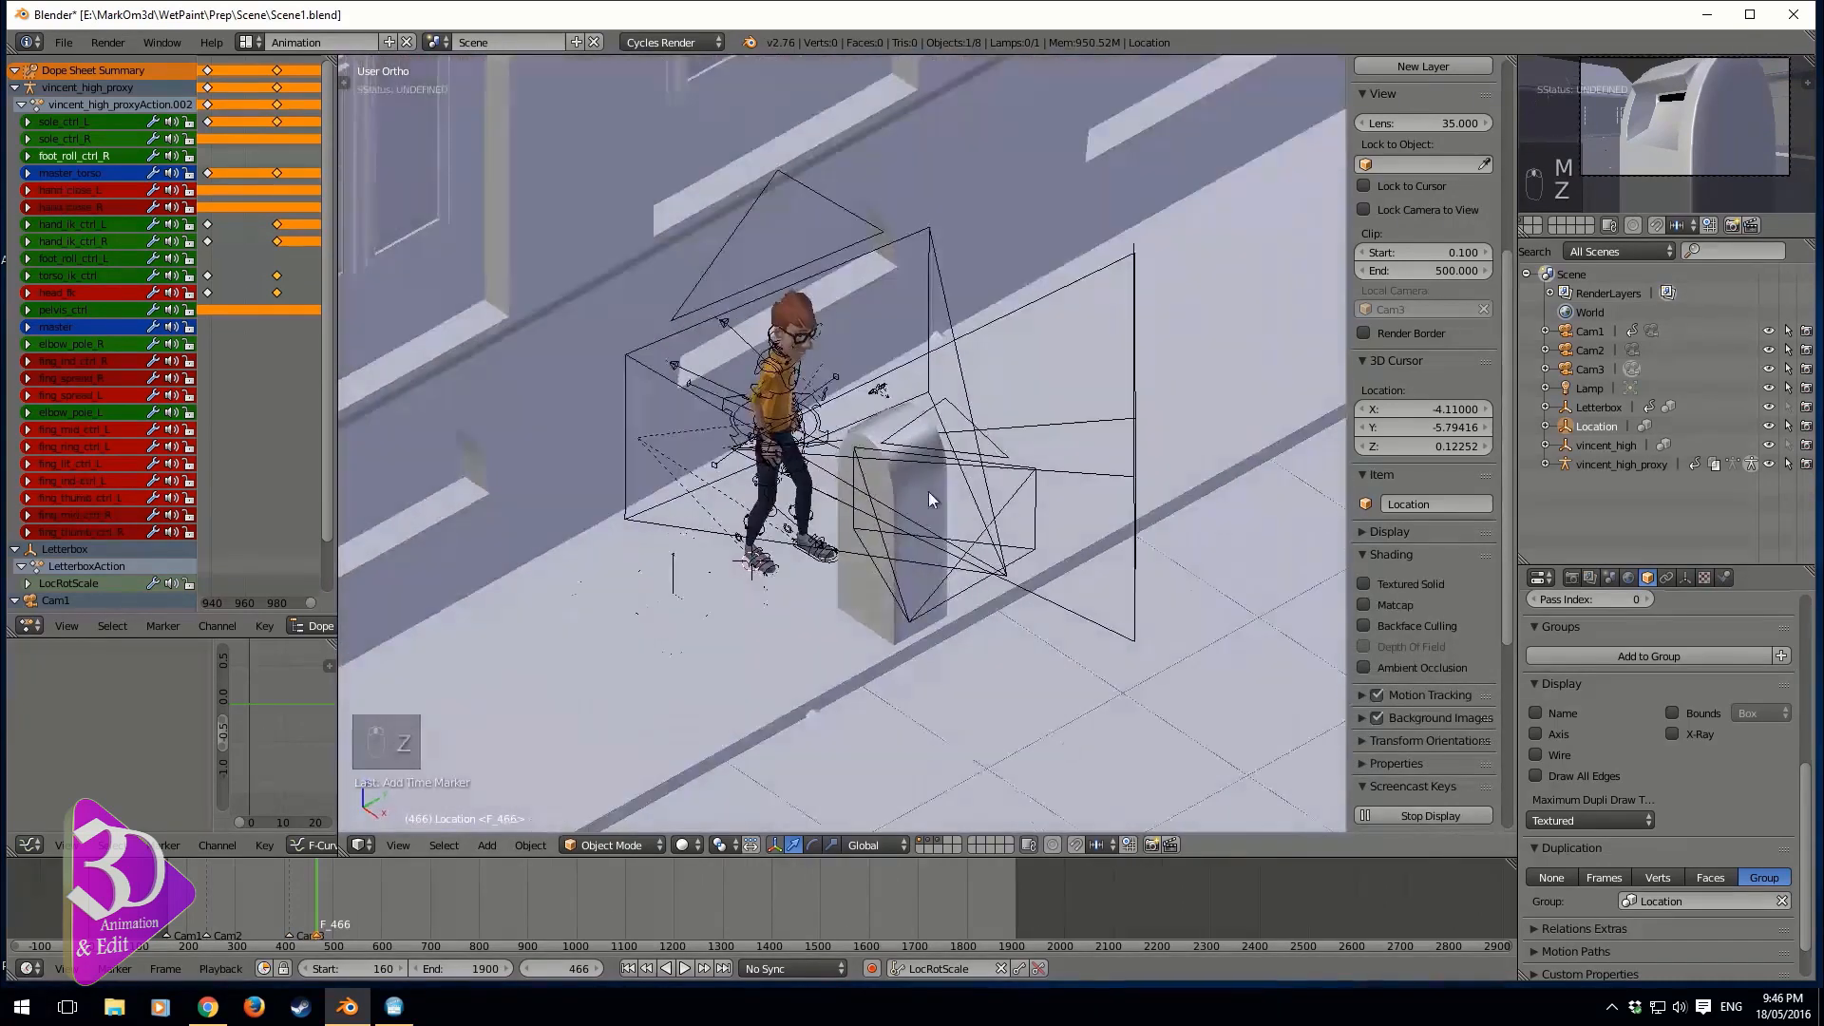
right_click(938, 506)
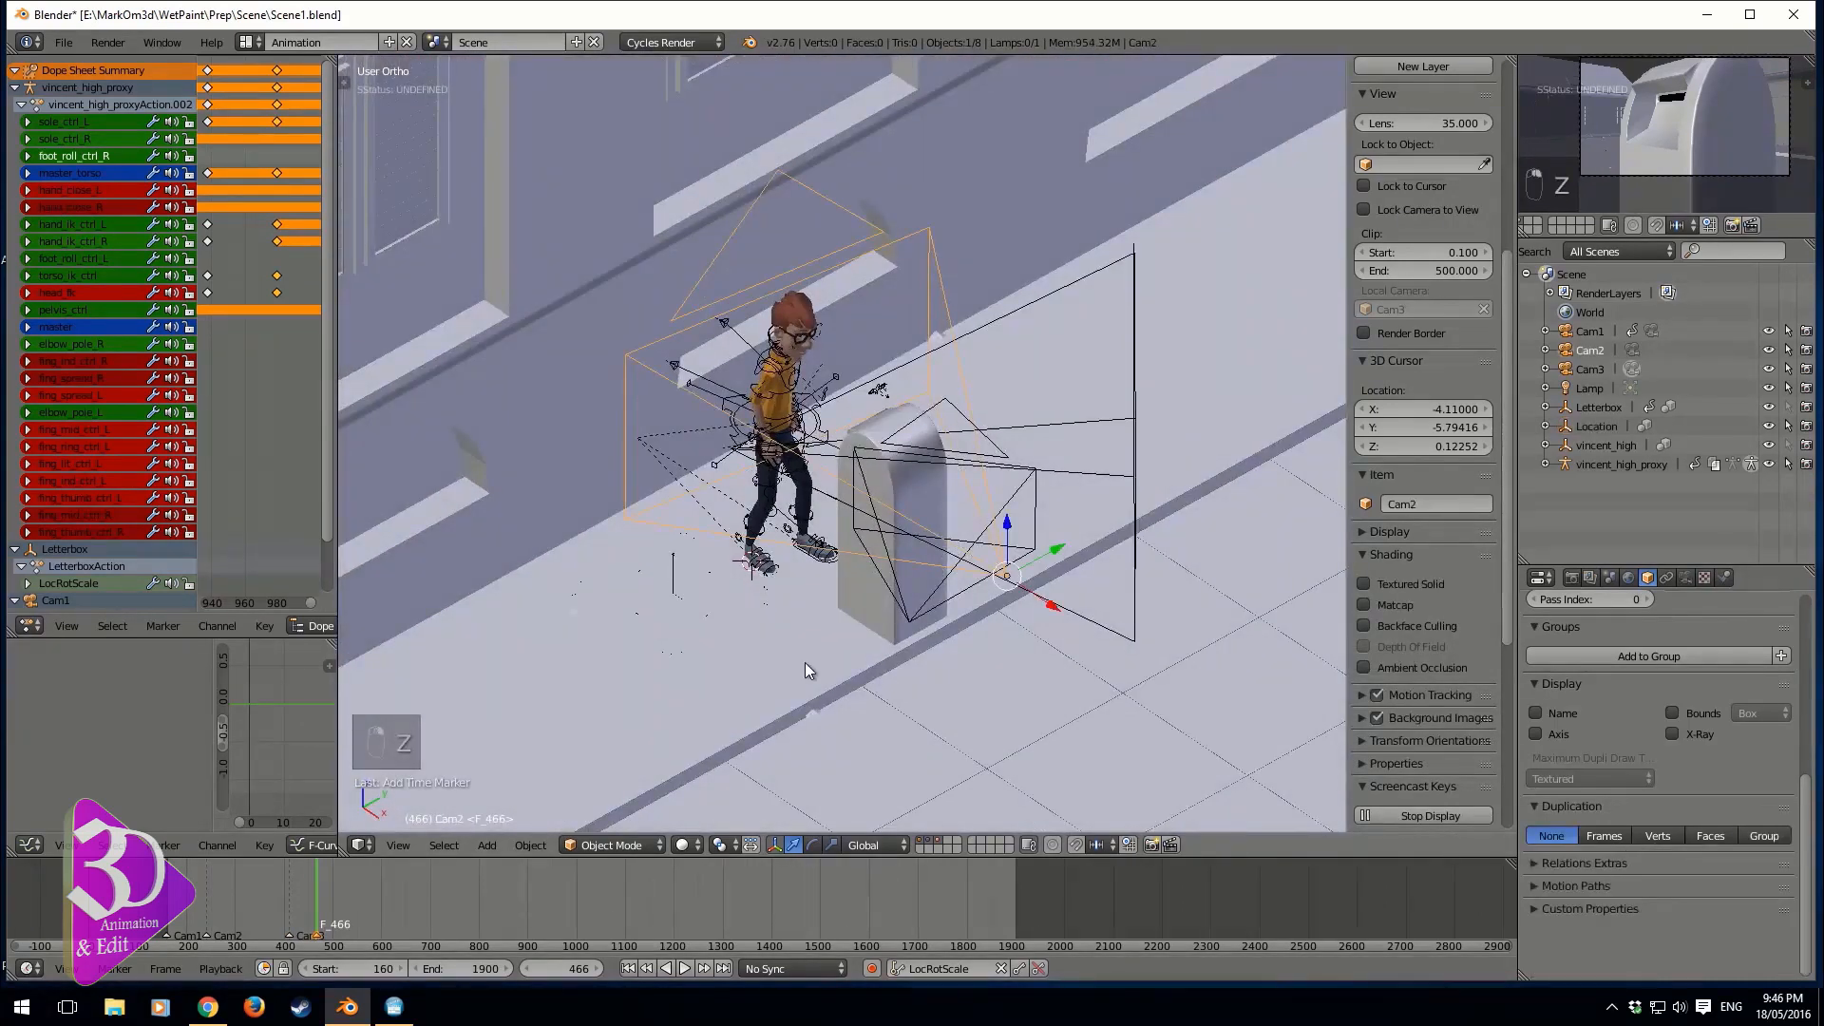
key(ctrl+m)
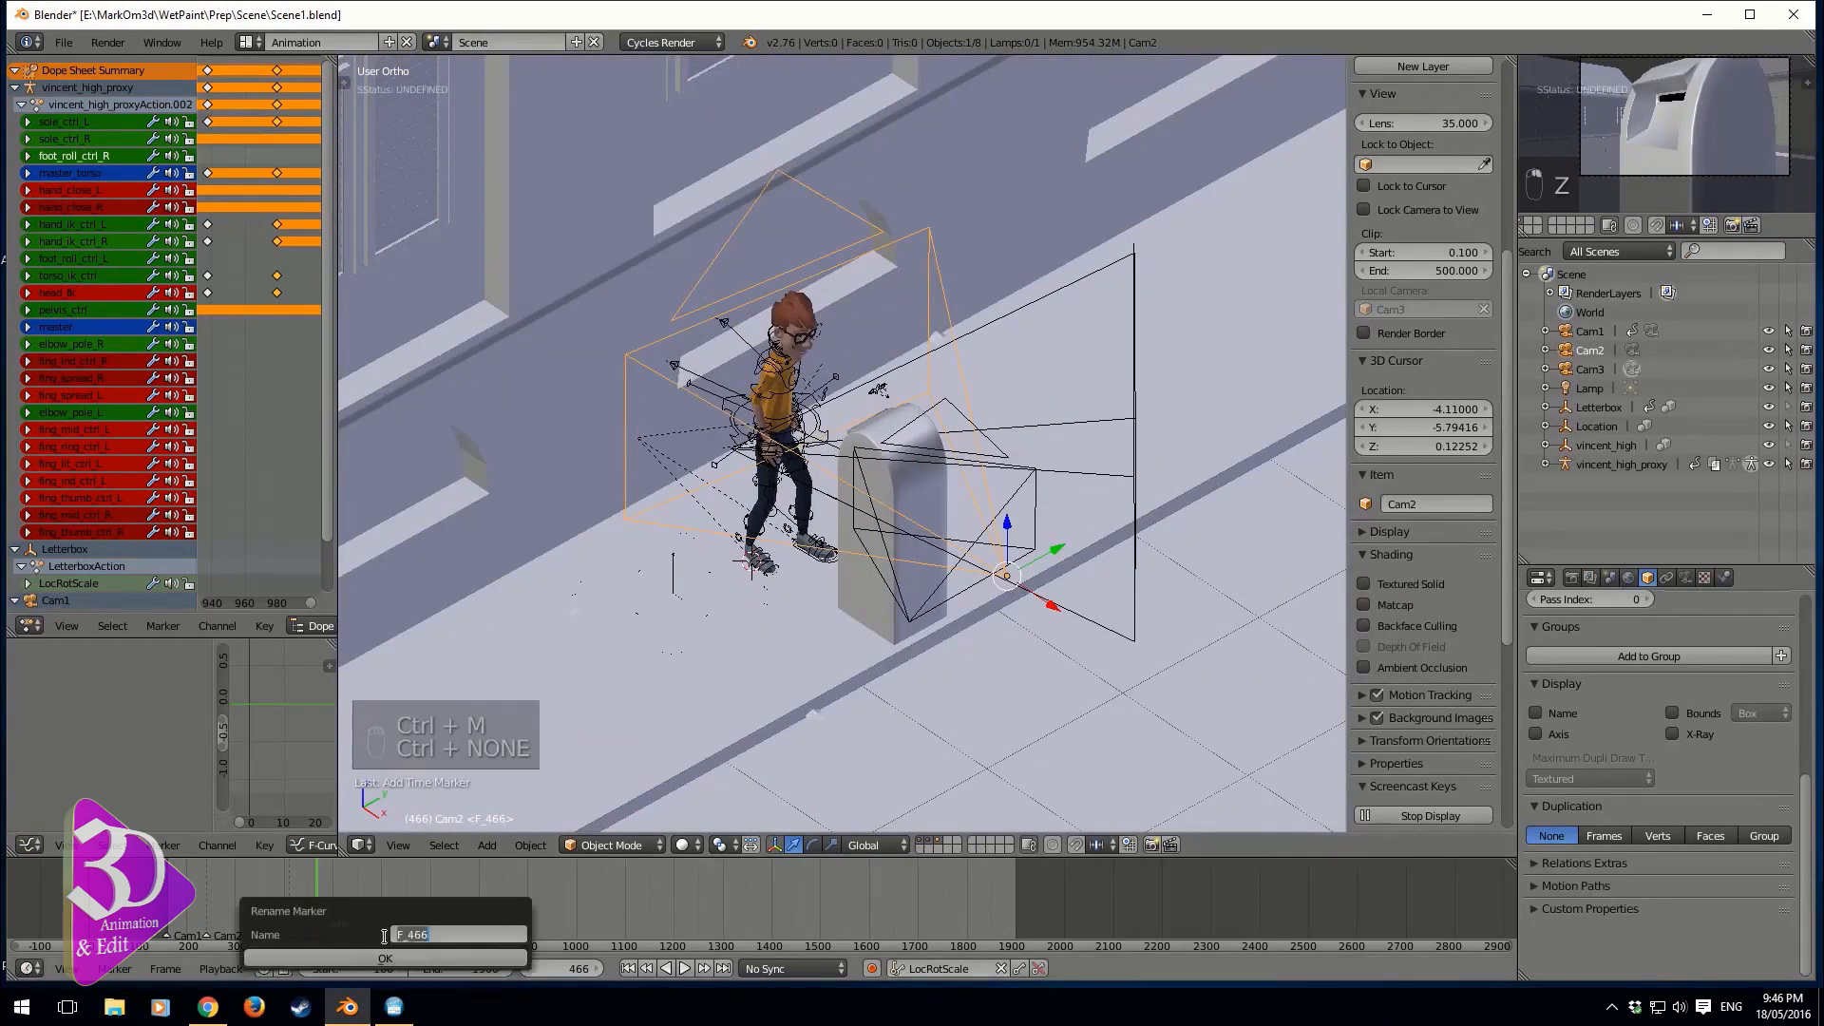
text(Cam2)
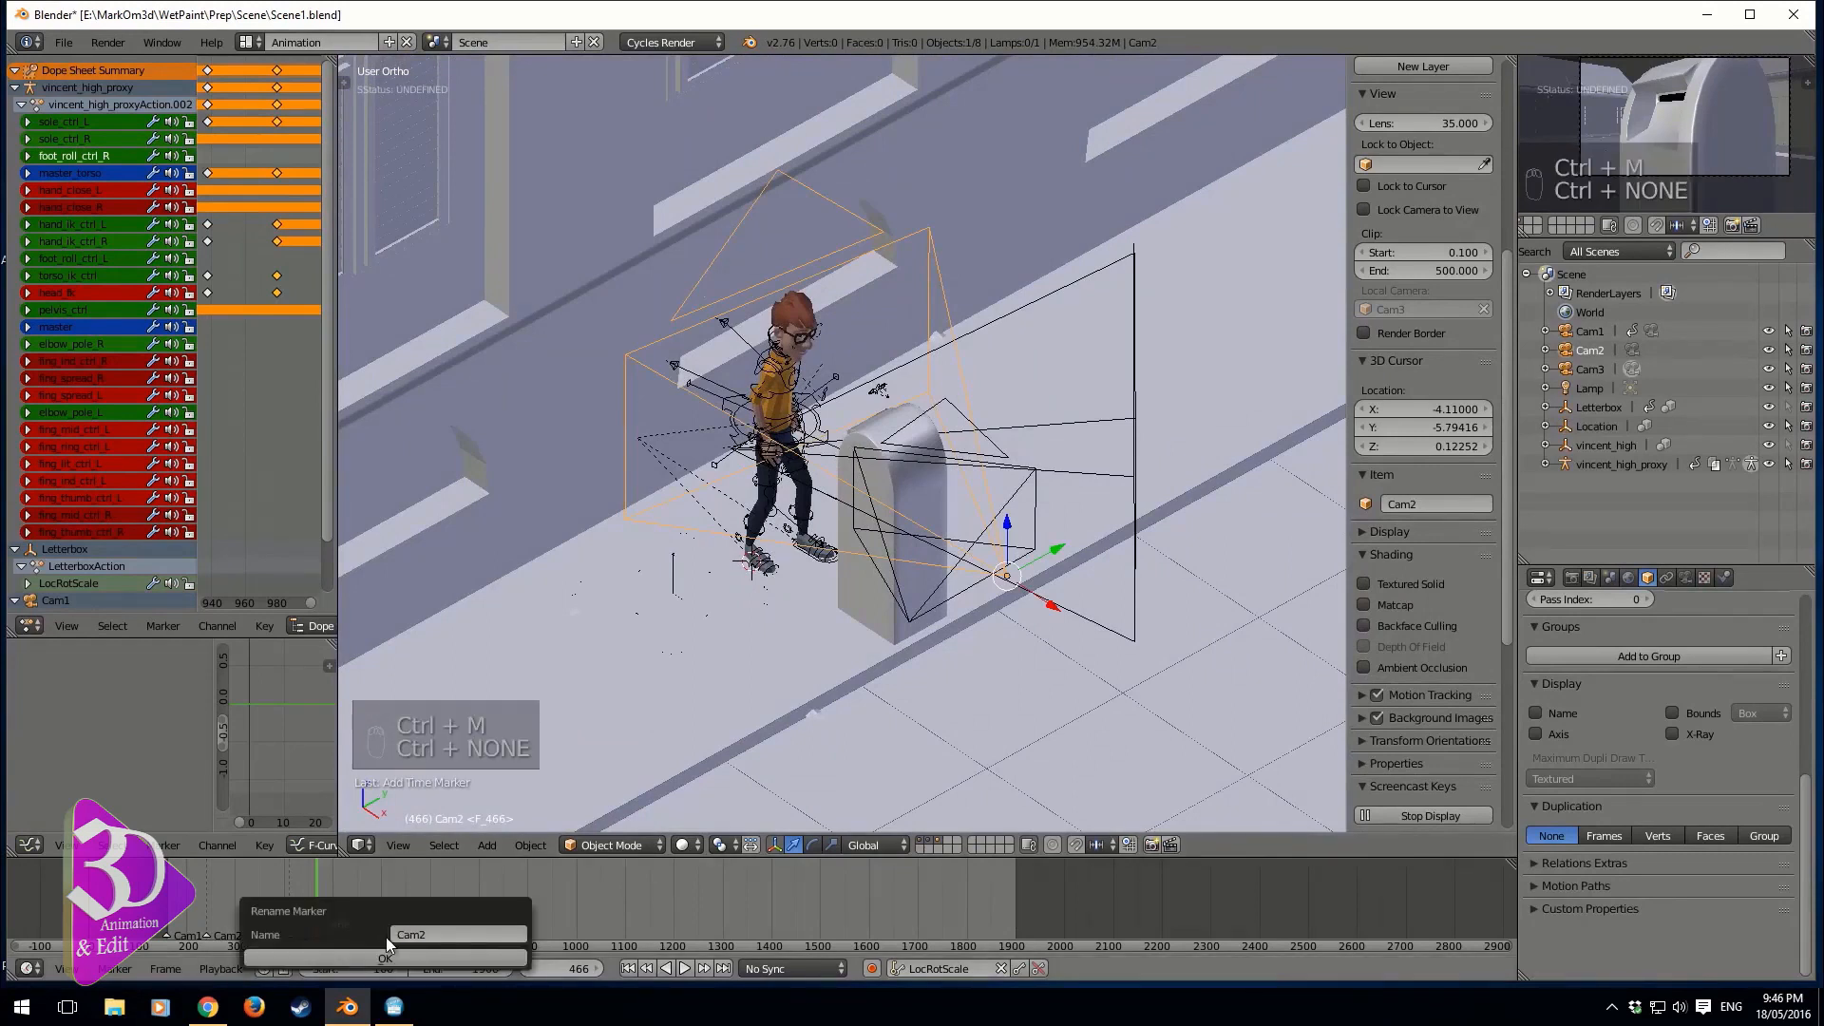
click(386, 936)
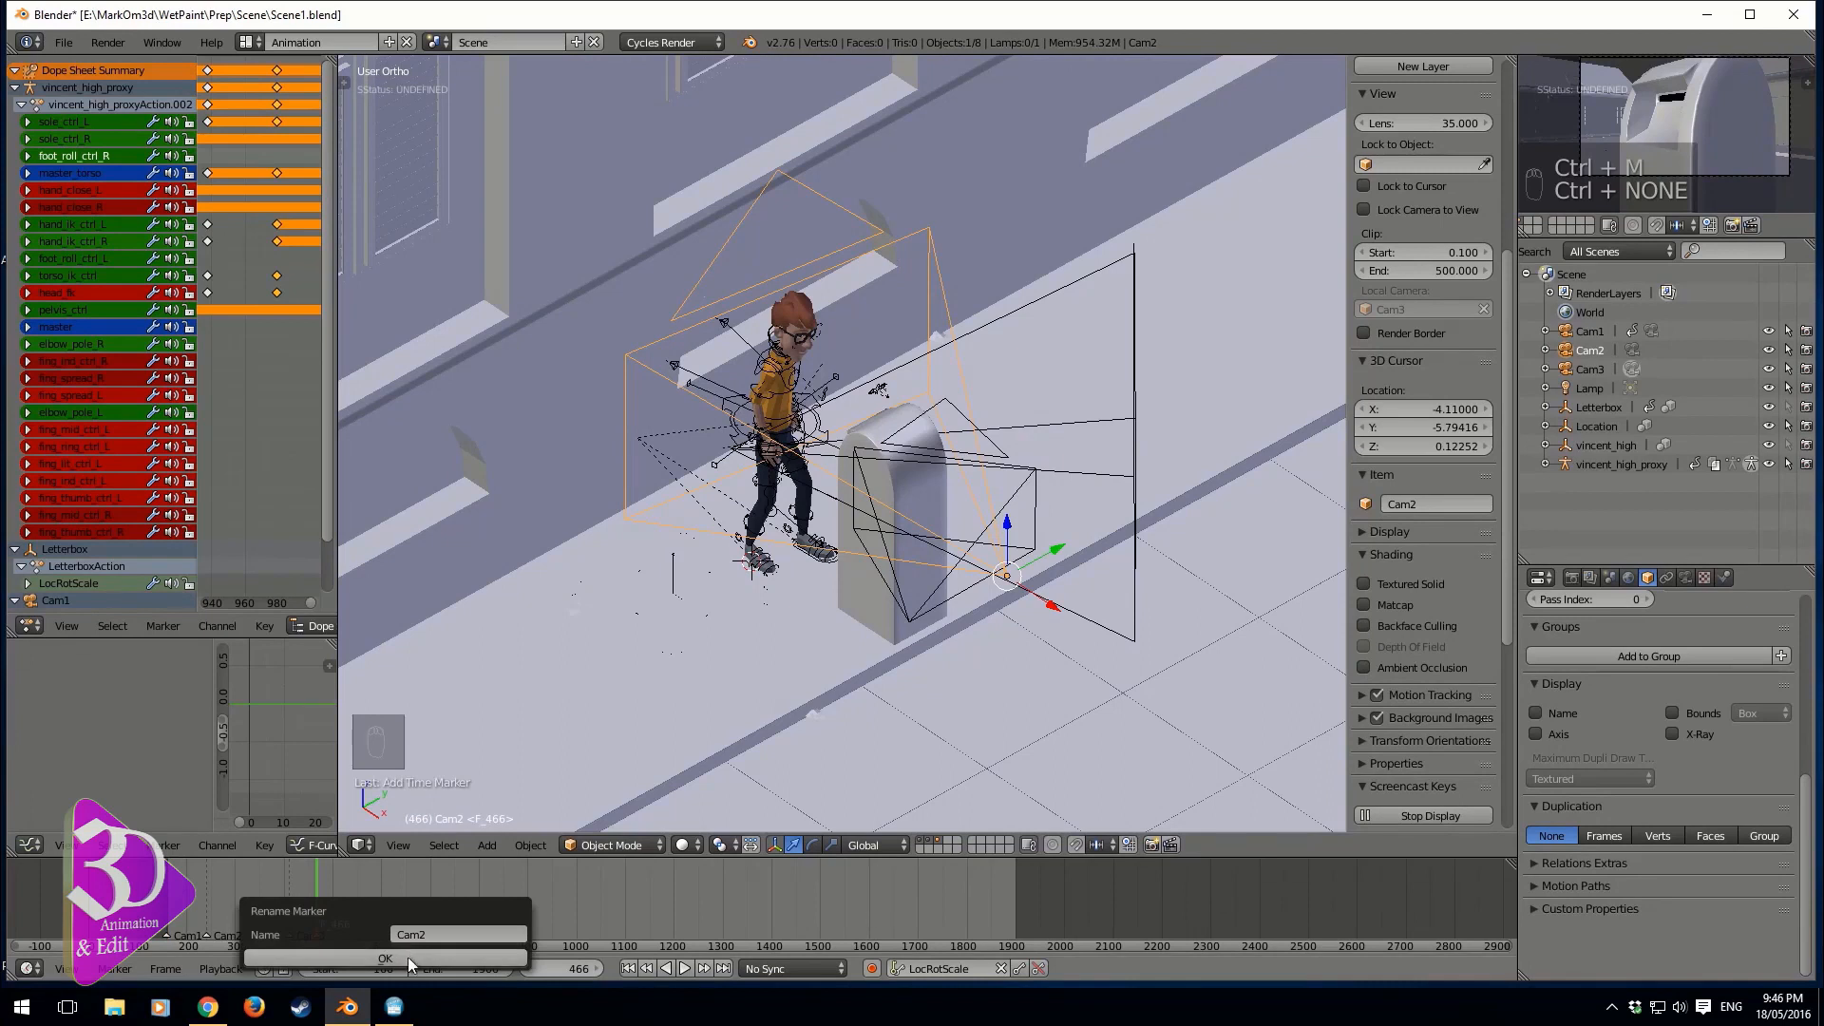
click(407, 955)
key(ctrl+b)
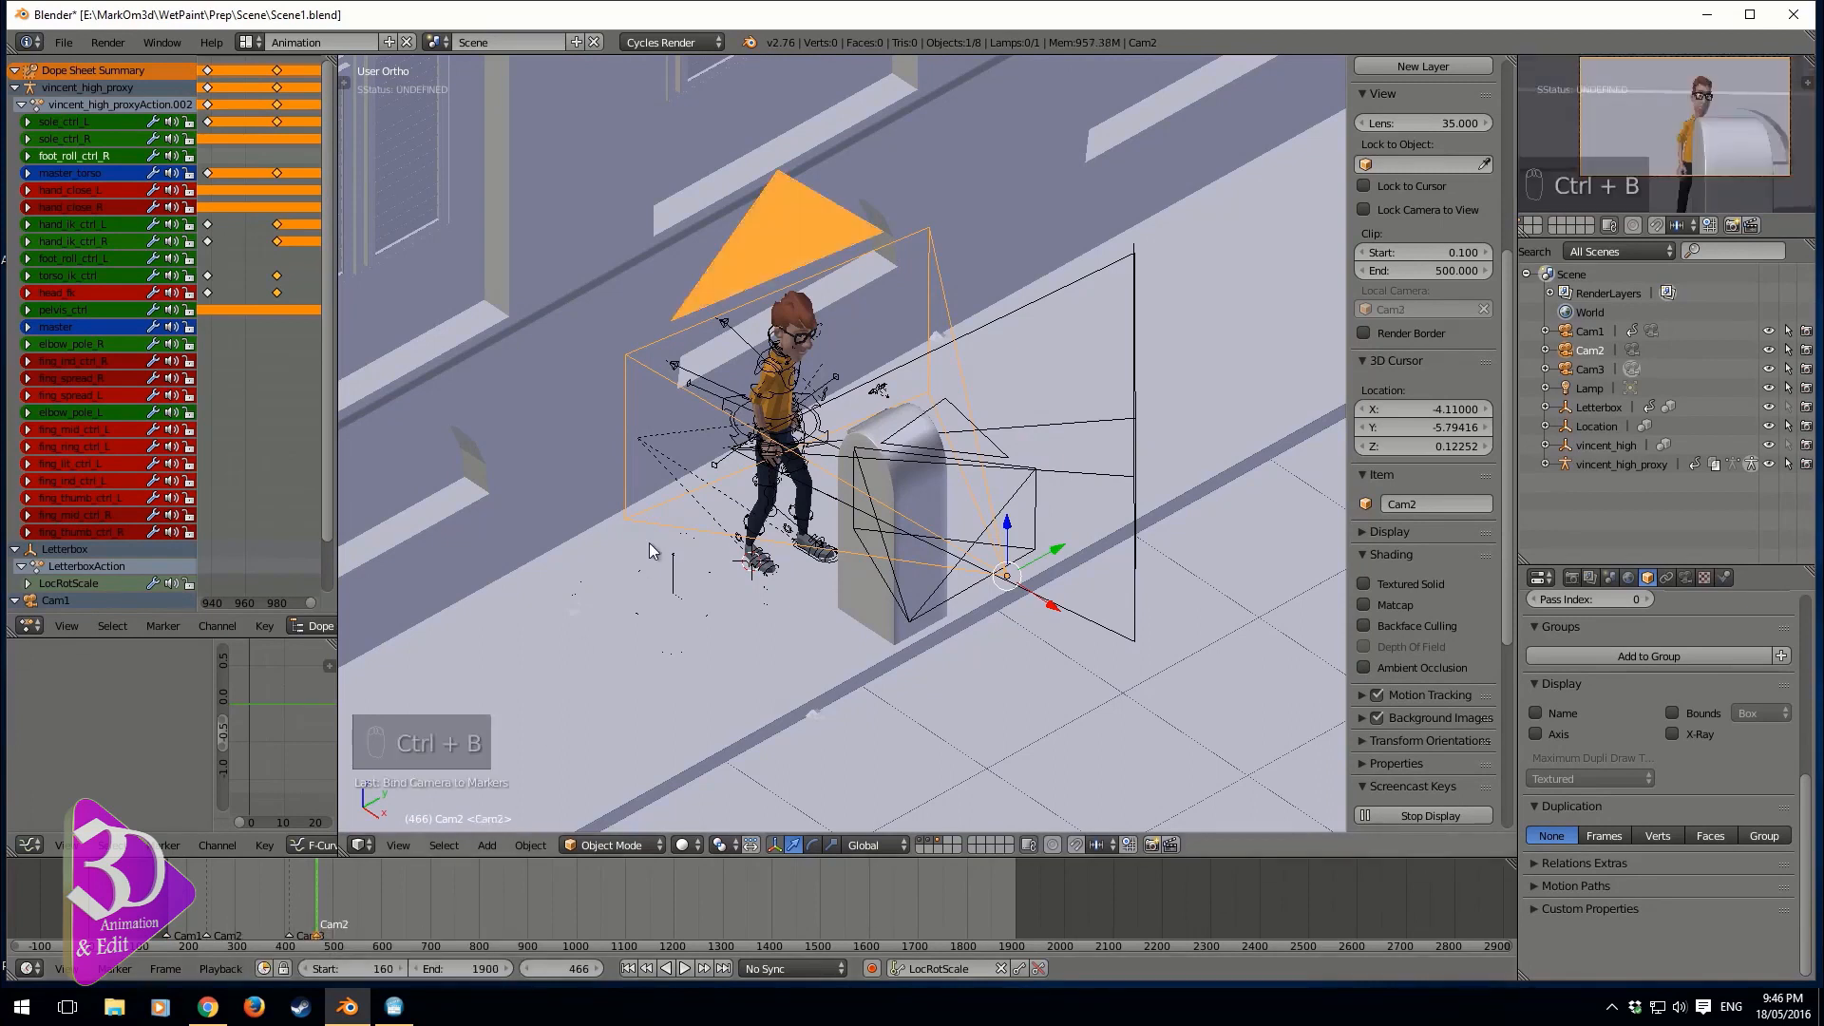
- Play the animation from frame 466 through Cam2 and scrub back to frame 610
key(KP_0)
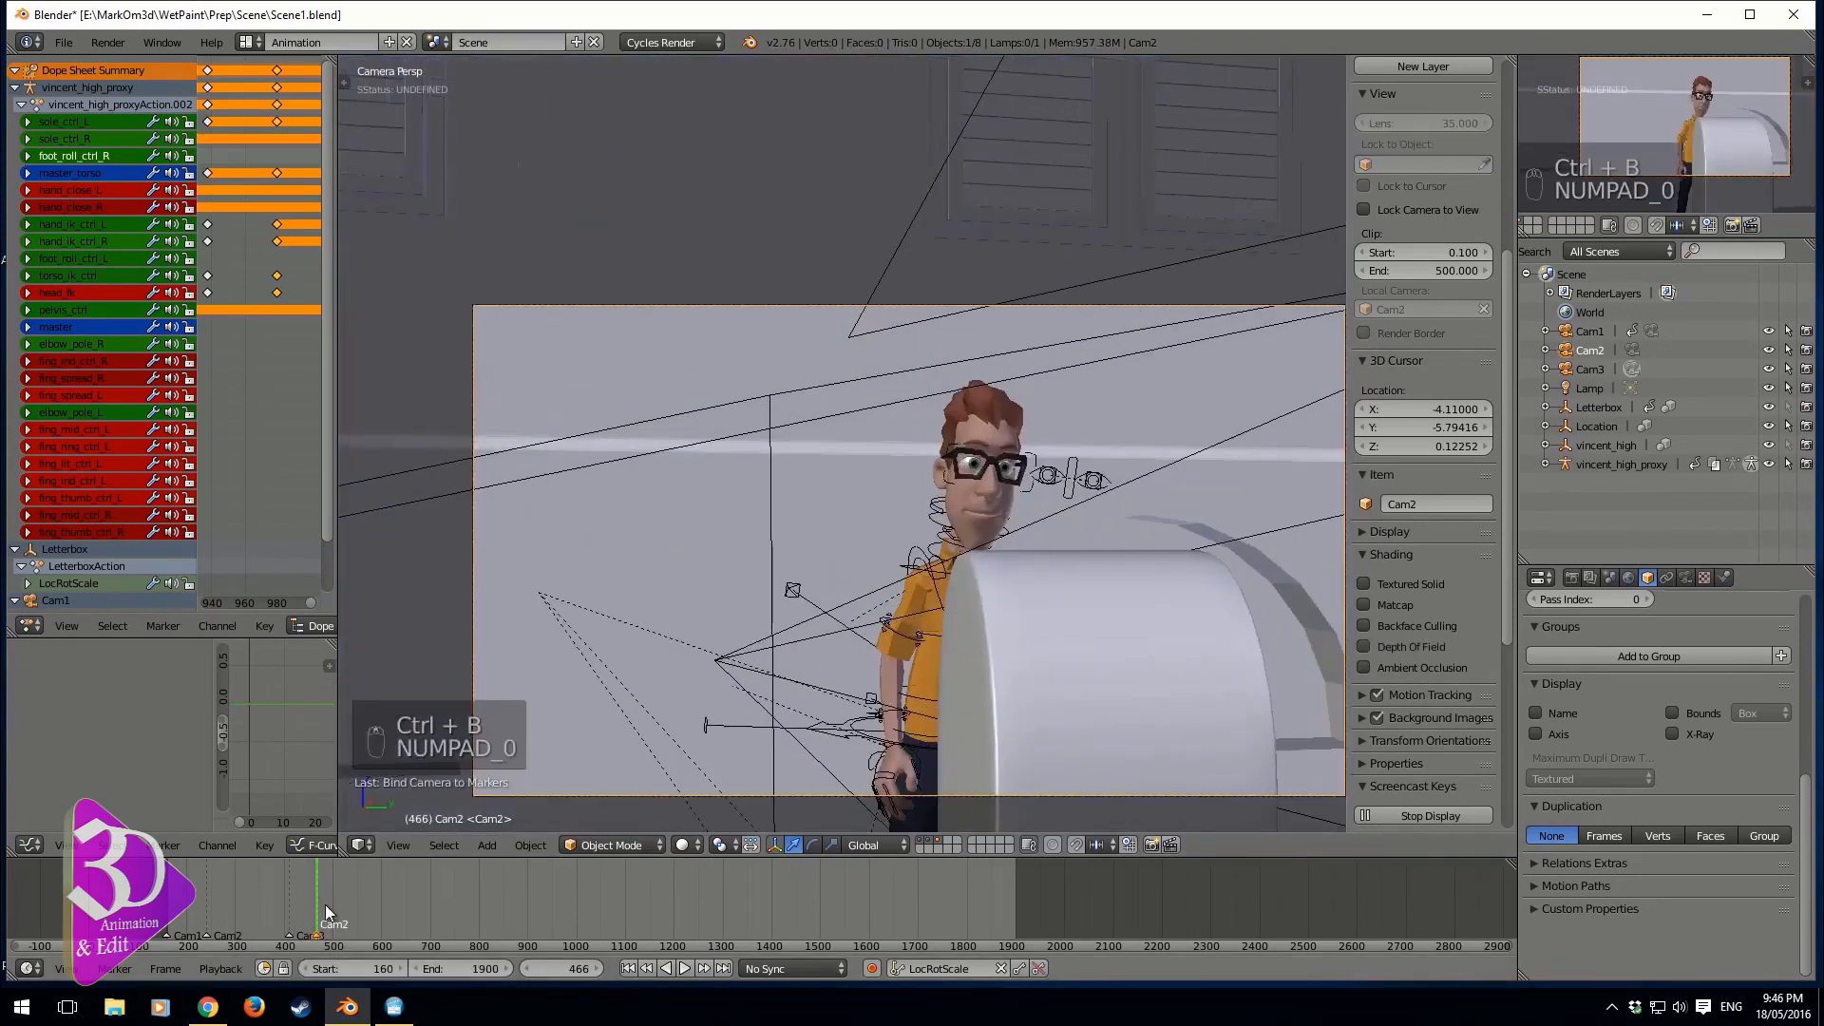
key(alt+a)
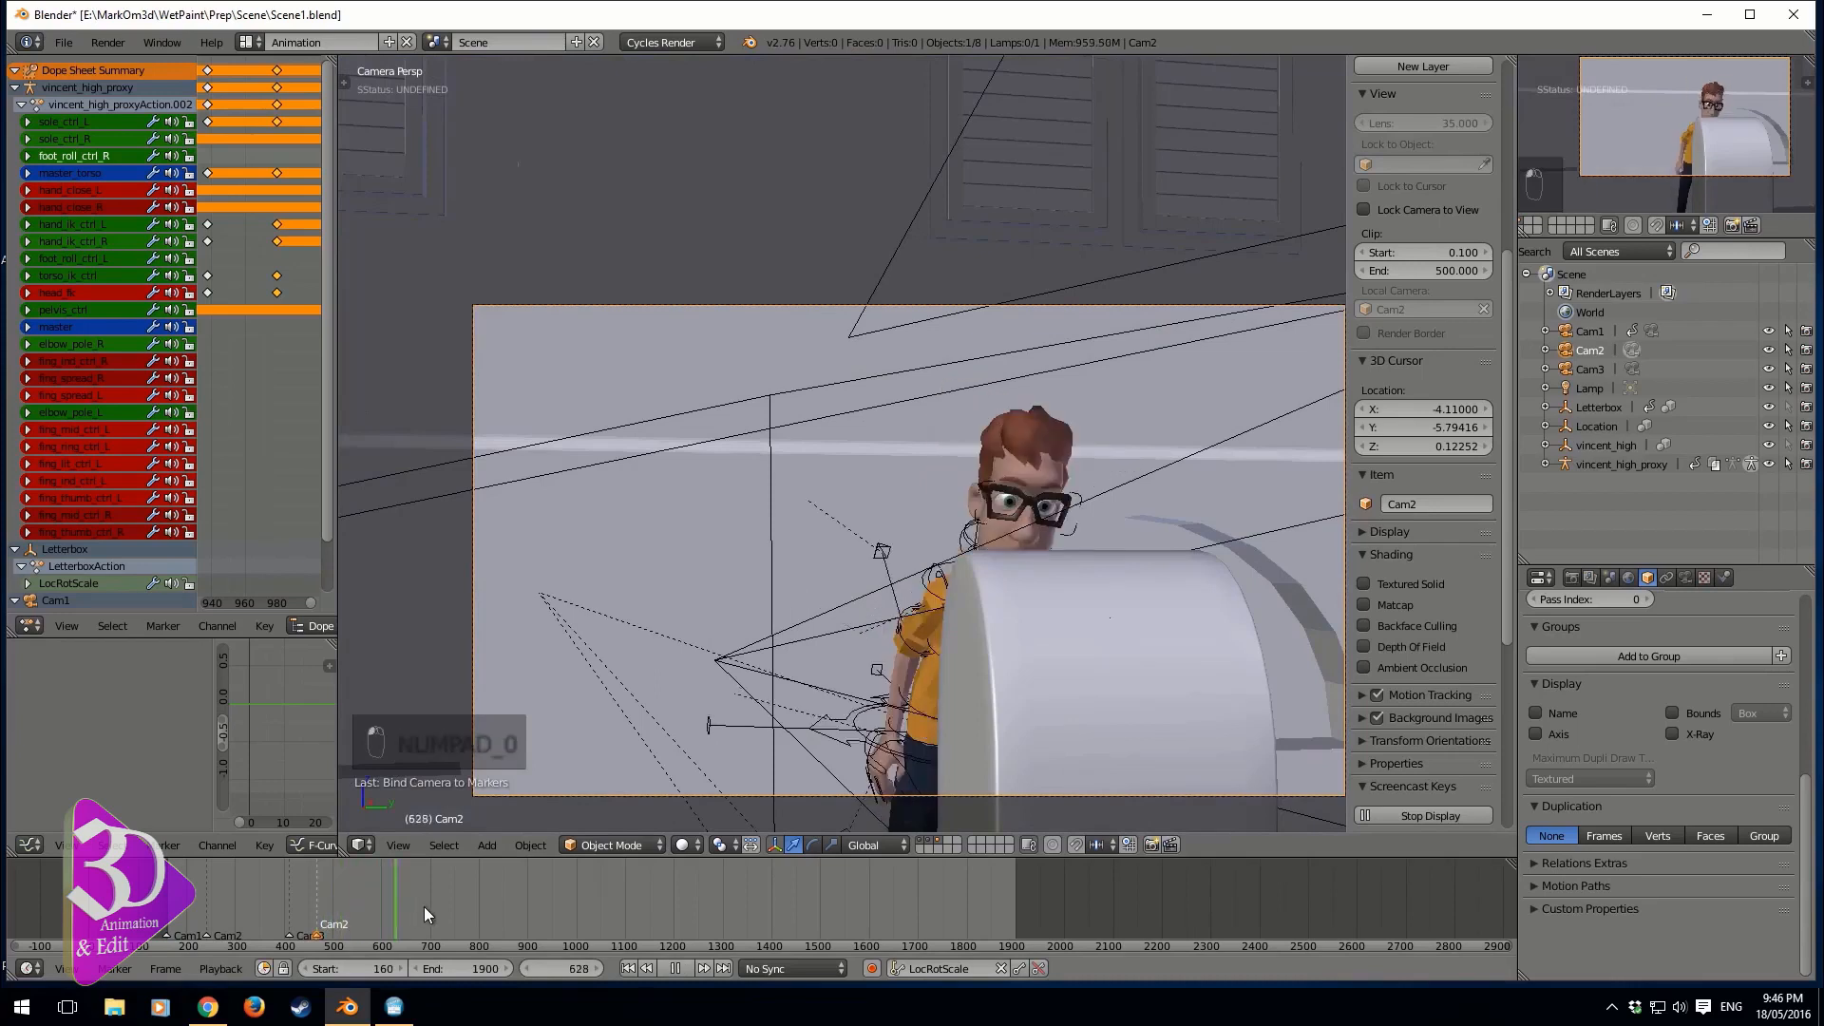
drag(401, 909, 386, 911)
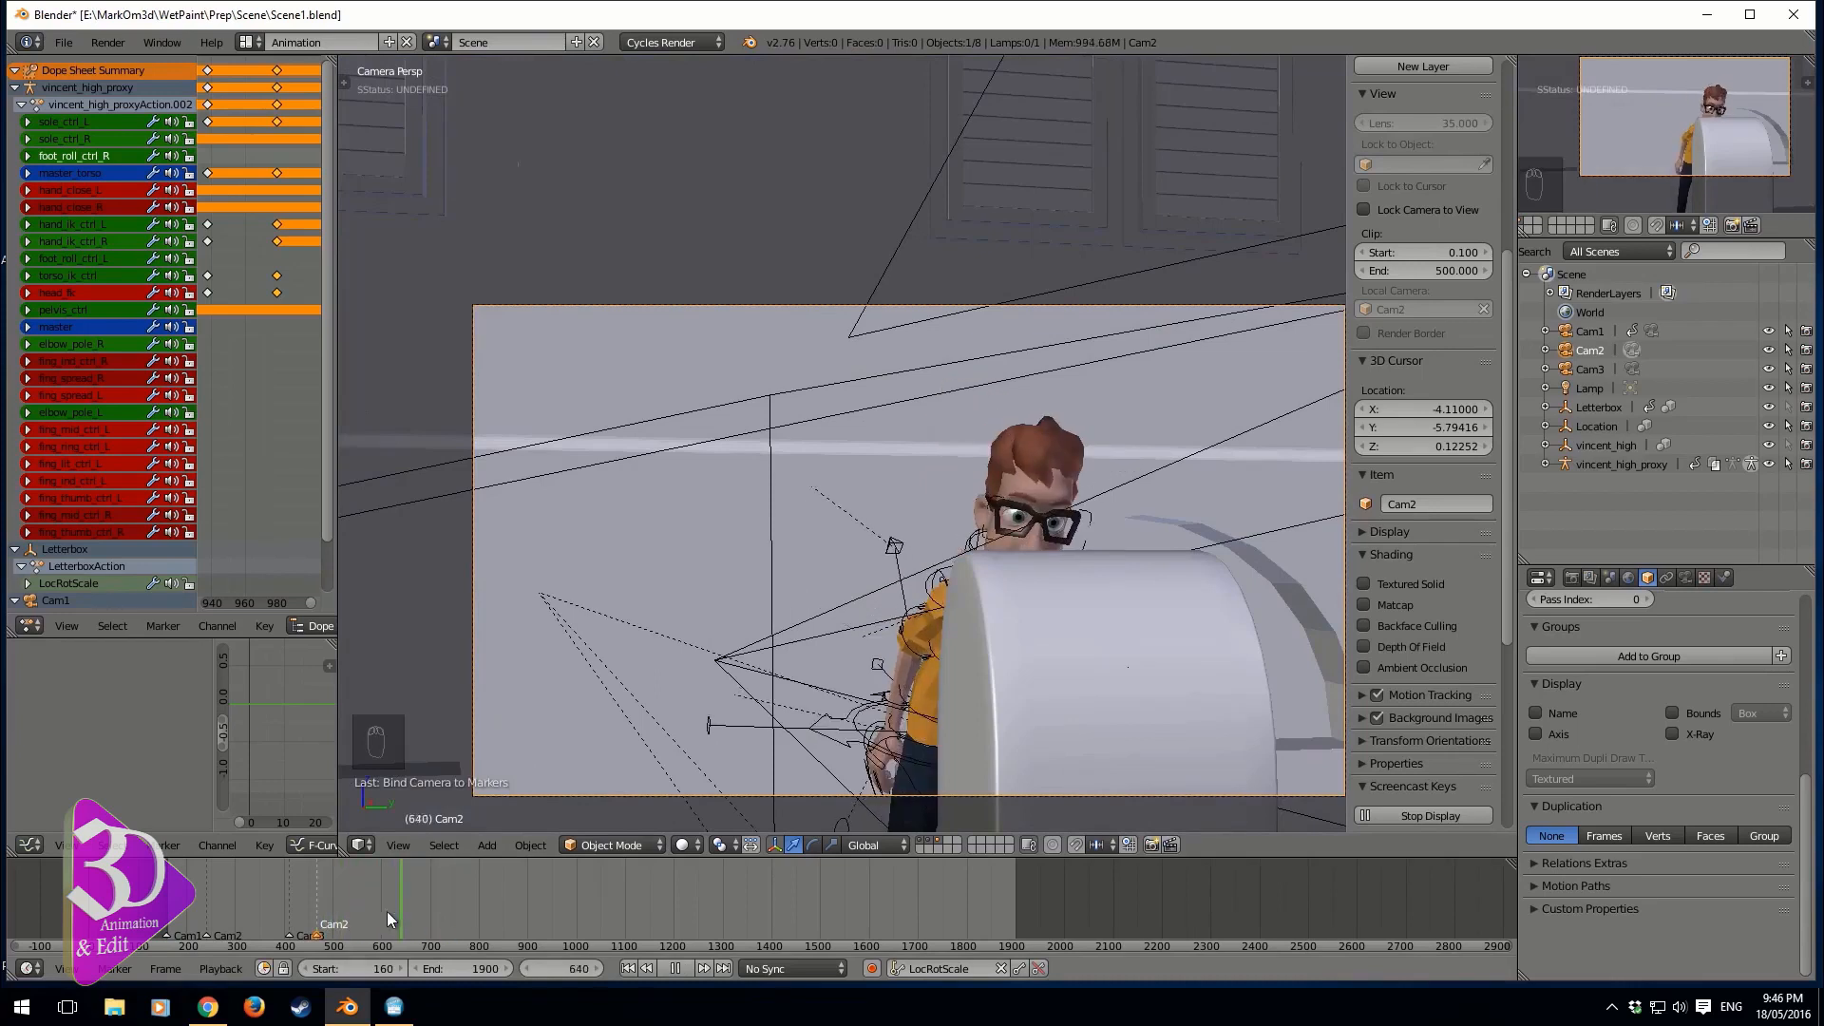
- Locate the reference footage's next cut in the right wireframe view and add a timeline marker at frame 643
key(KP_3)
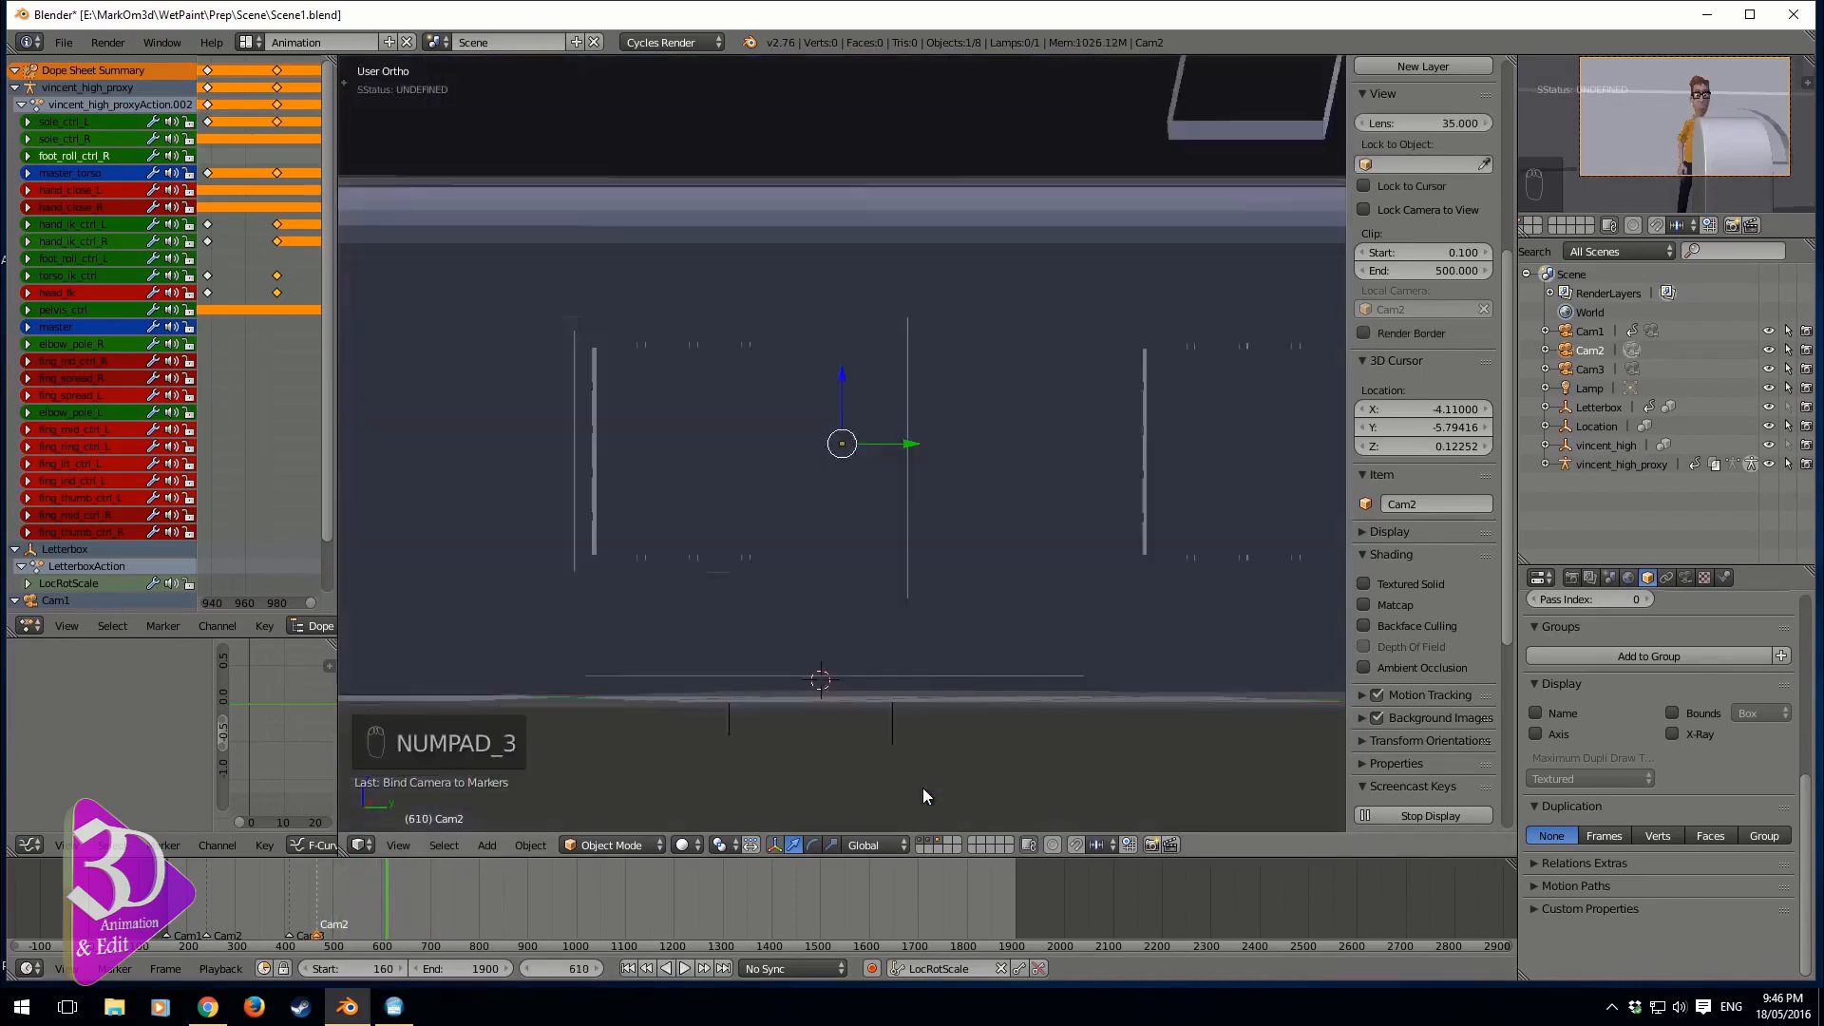
key(z)
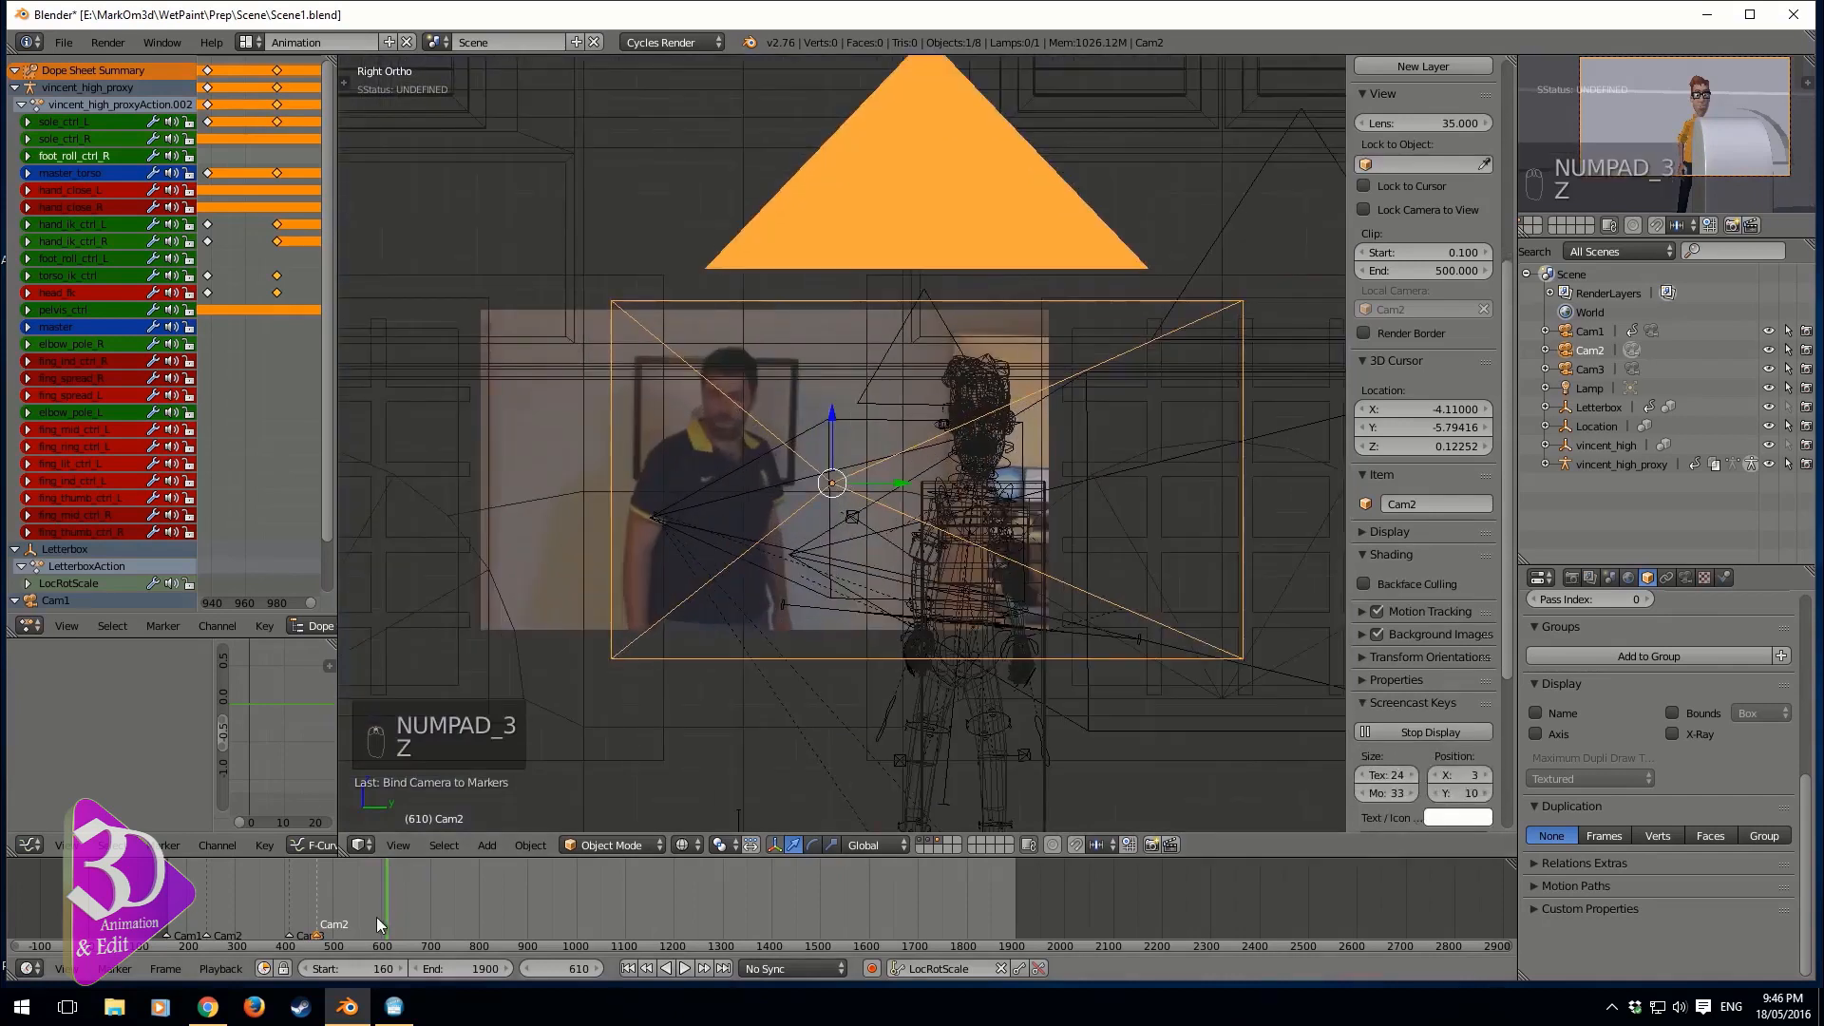
drag(401, 929, 402, 923)
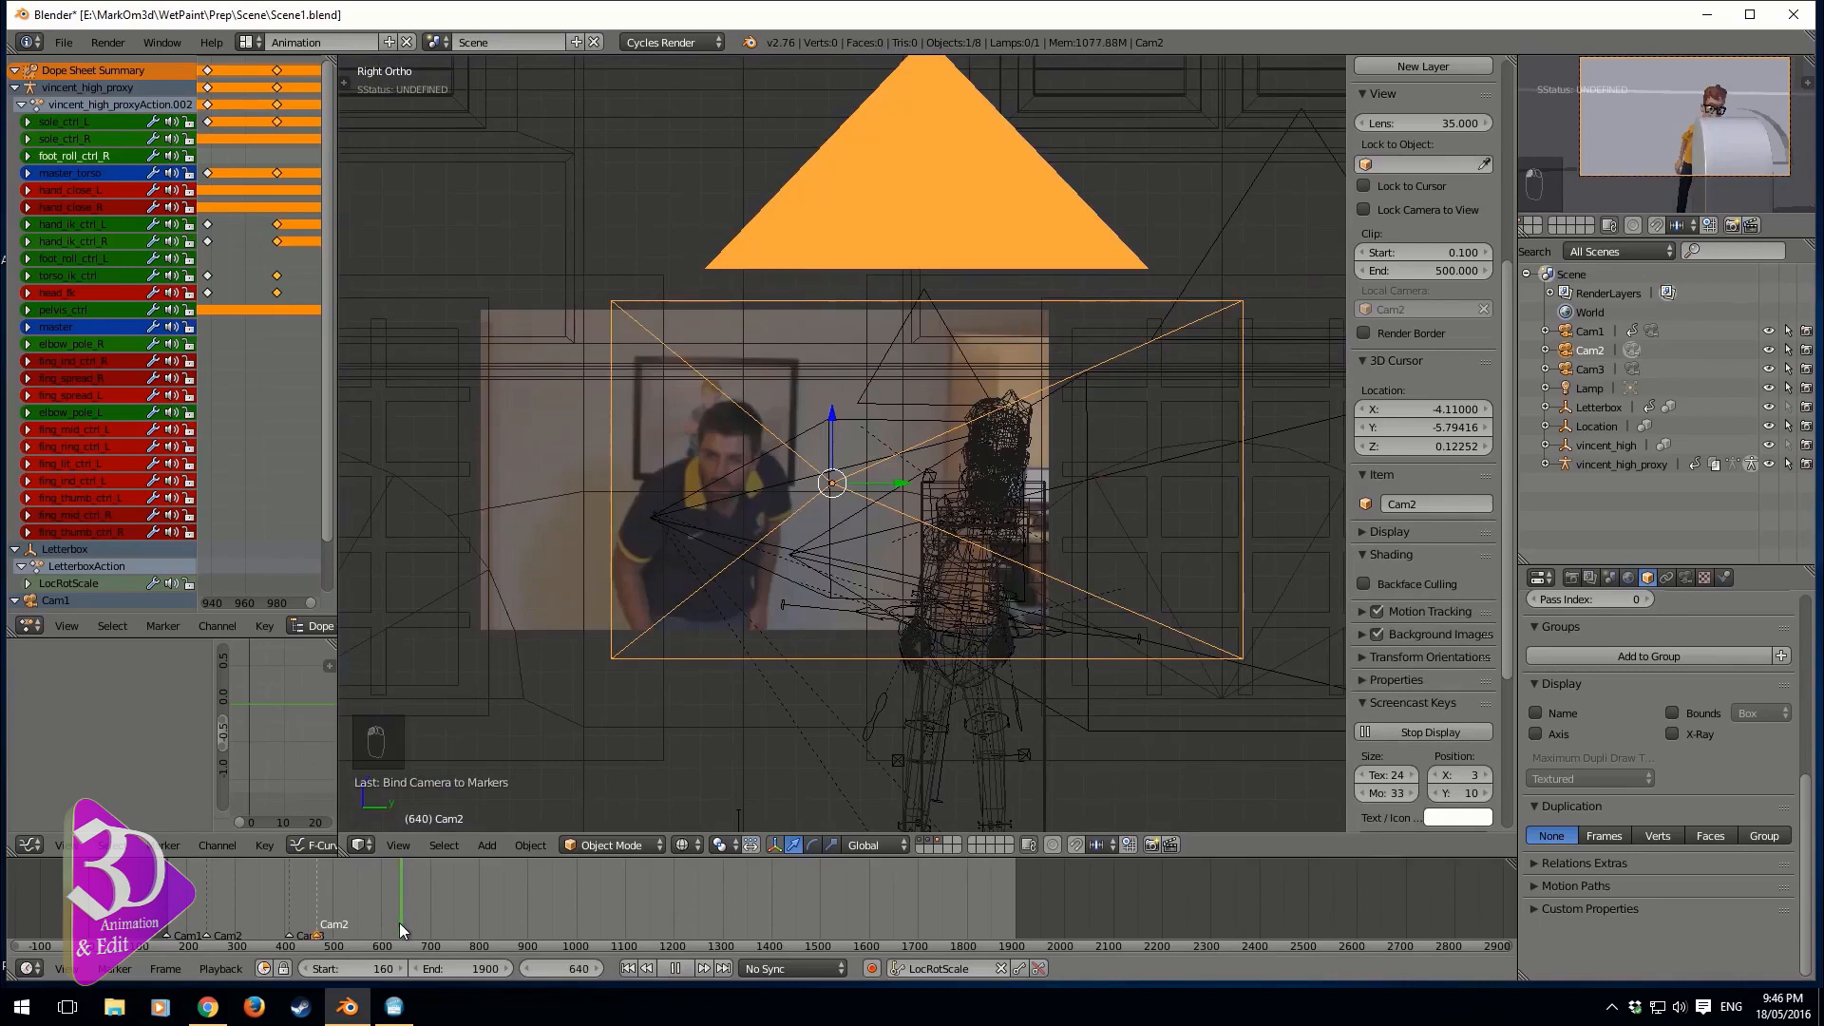
key(Right)
key(Right)
key(Right)
key(Right)
key(Right)
key(Right)
key(Right)
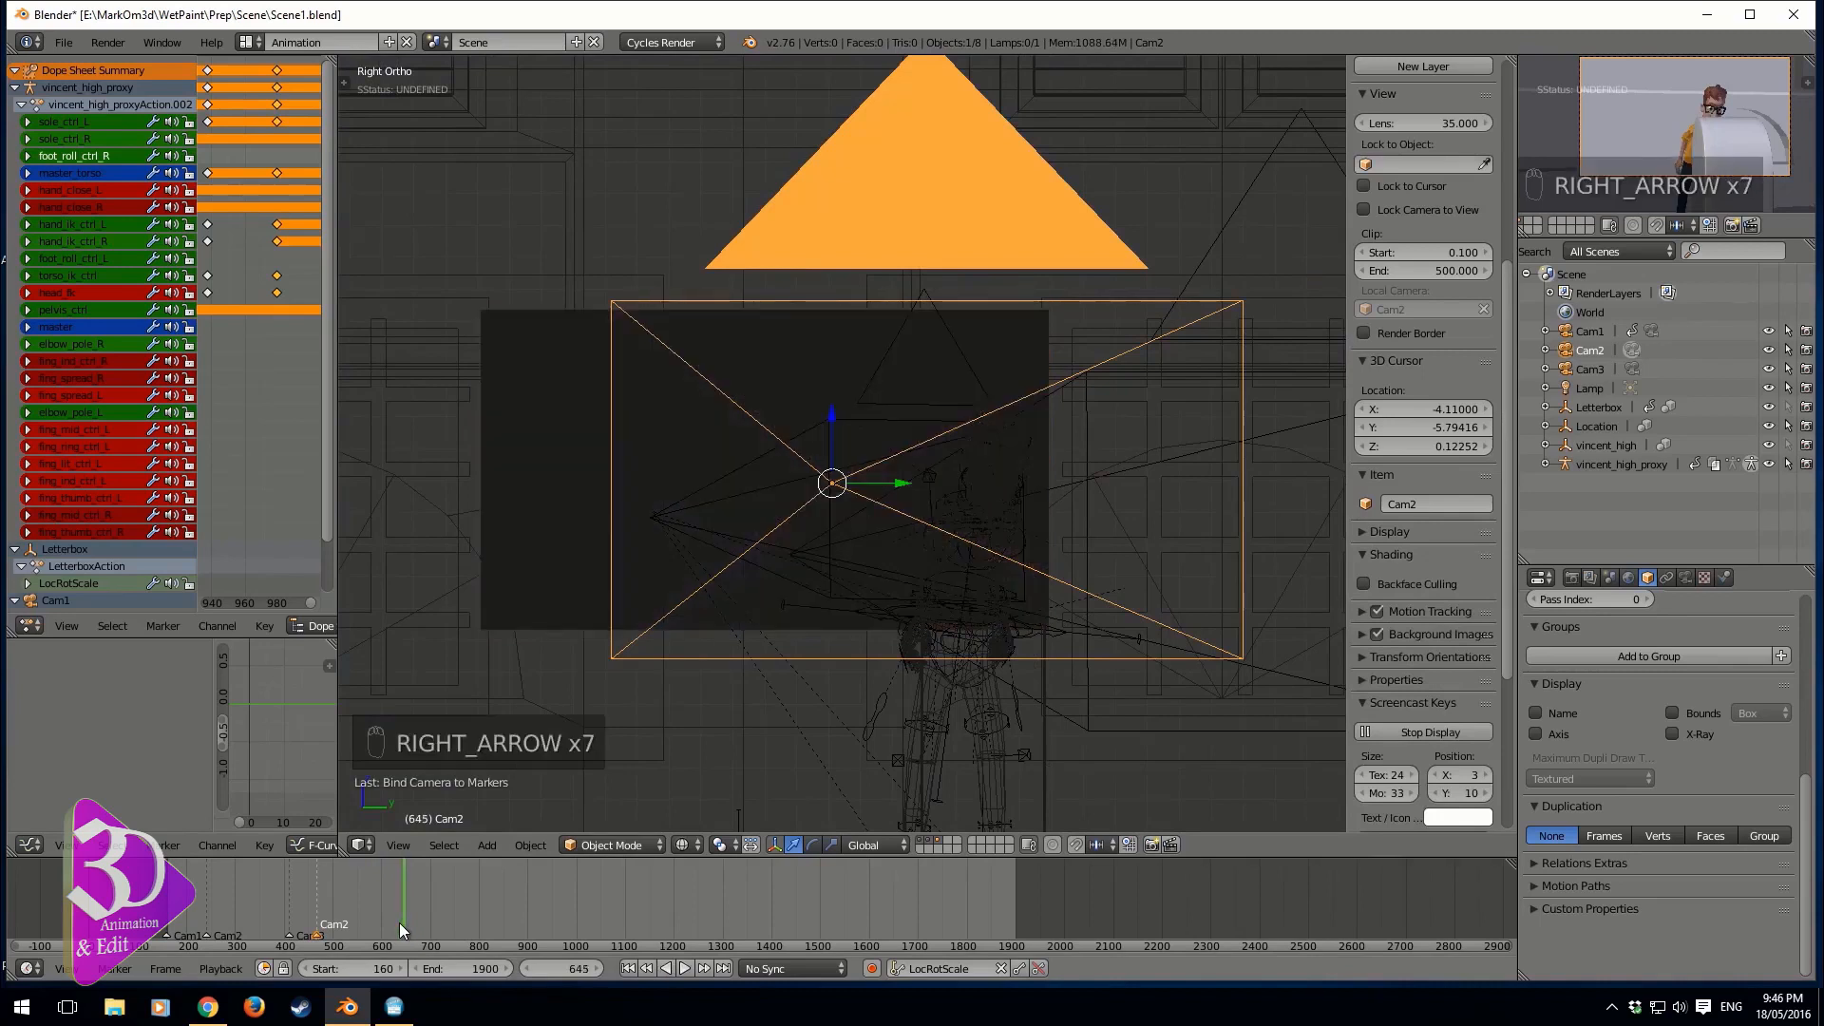
key(Left)
key(Left)
key(Left)
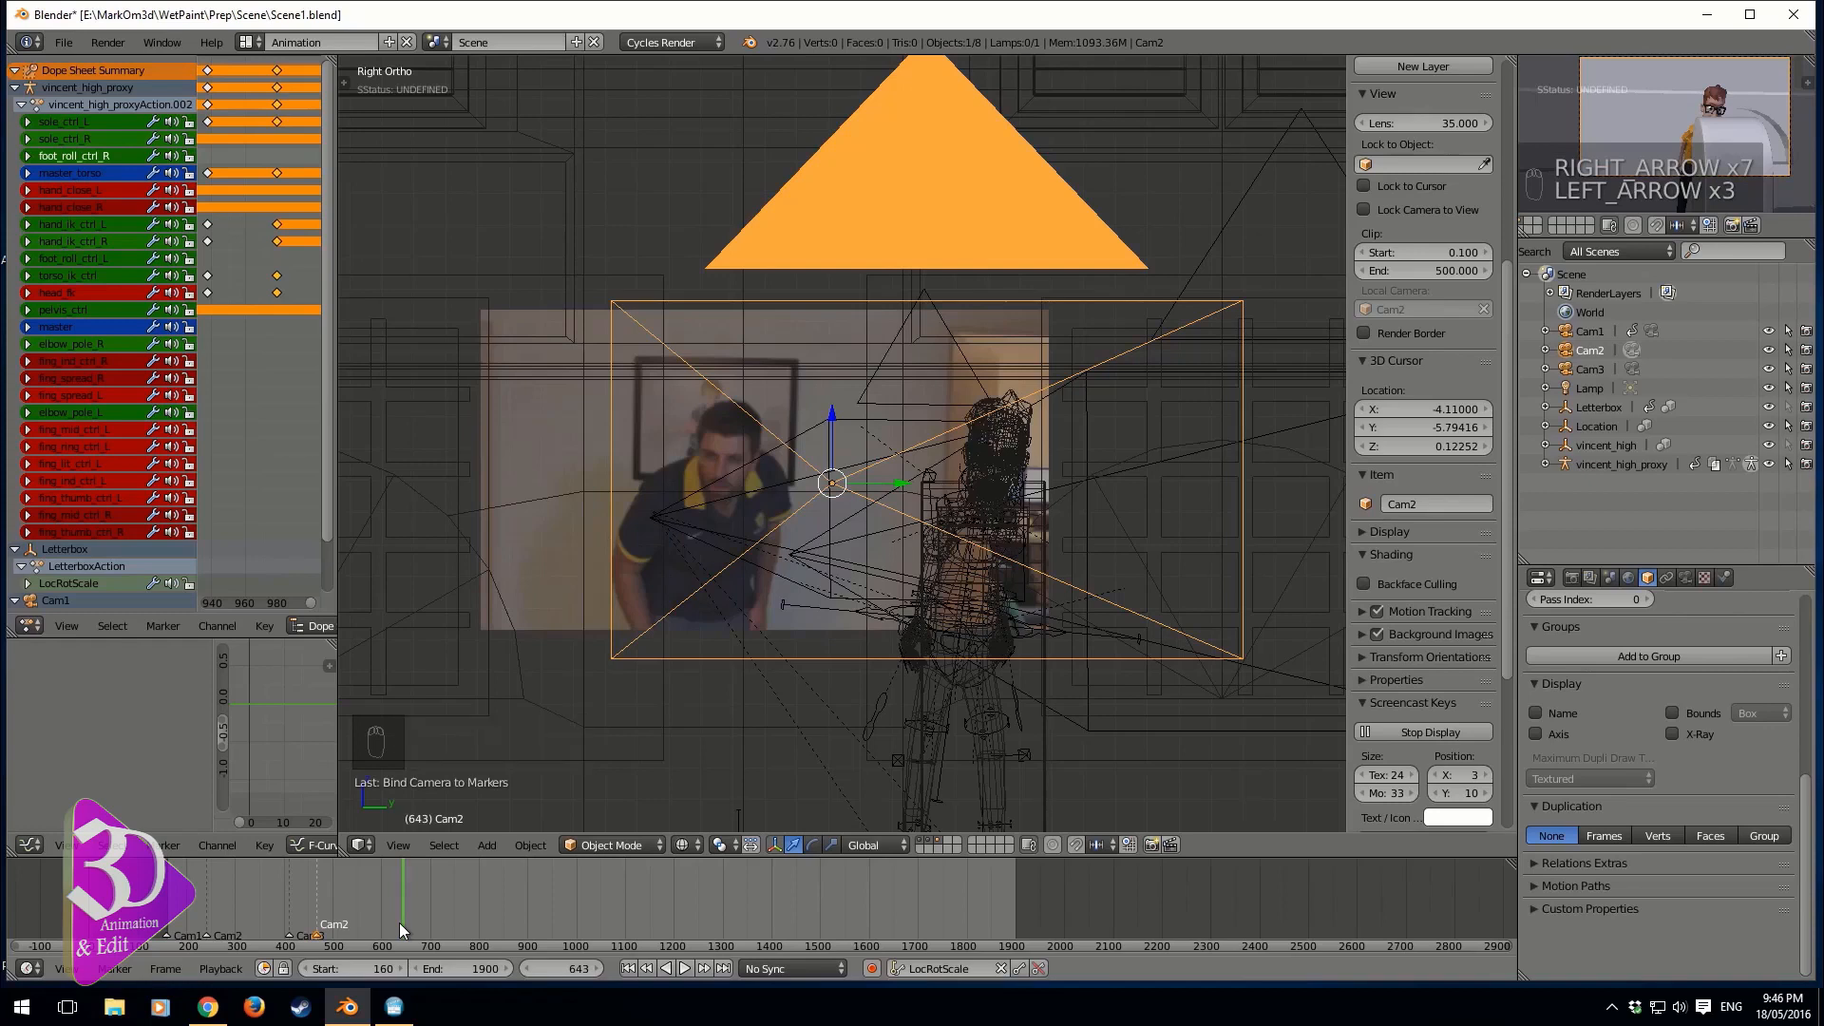
key(m)
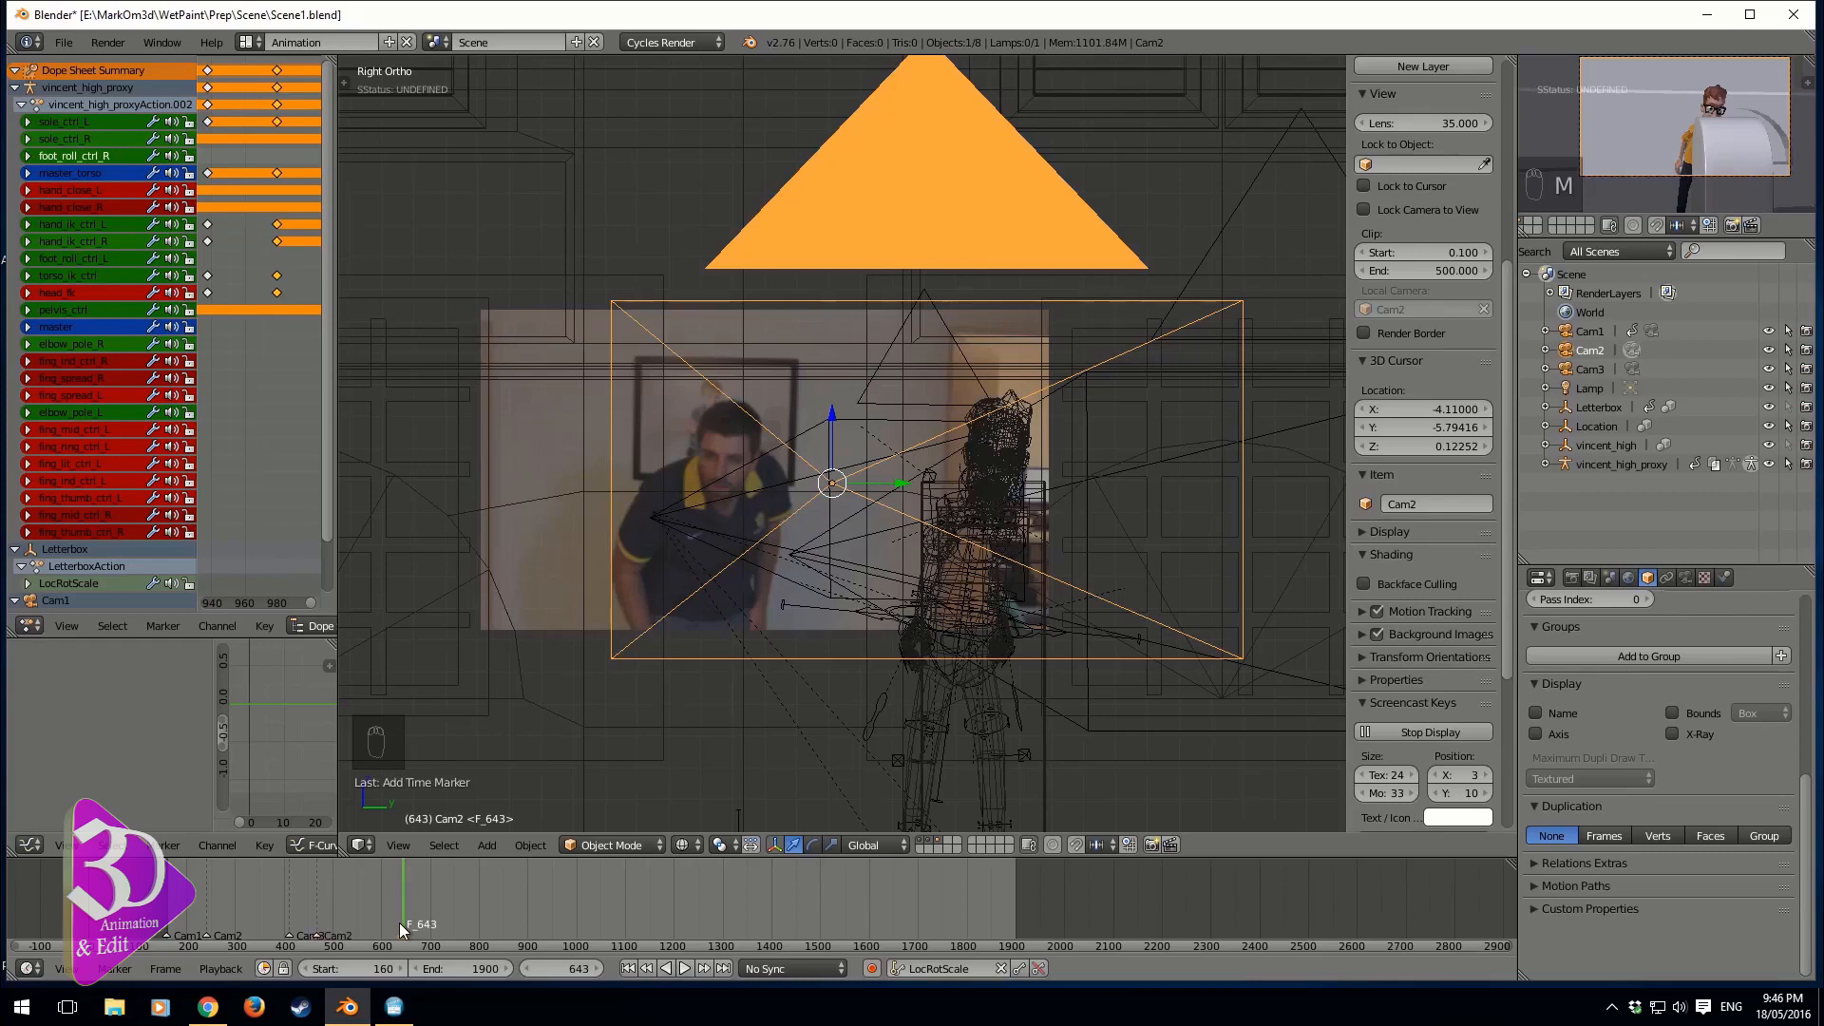
- Rename the timeline marker at frame 643 to Cam3
key(ctrl+m)
text(C)
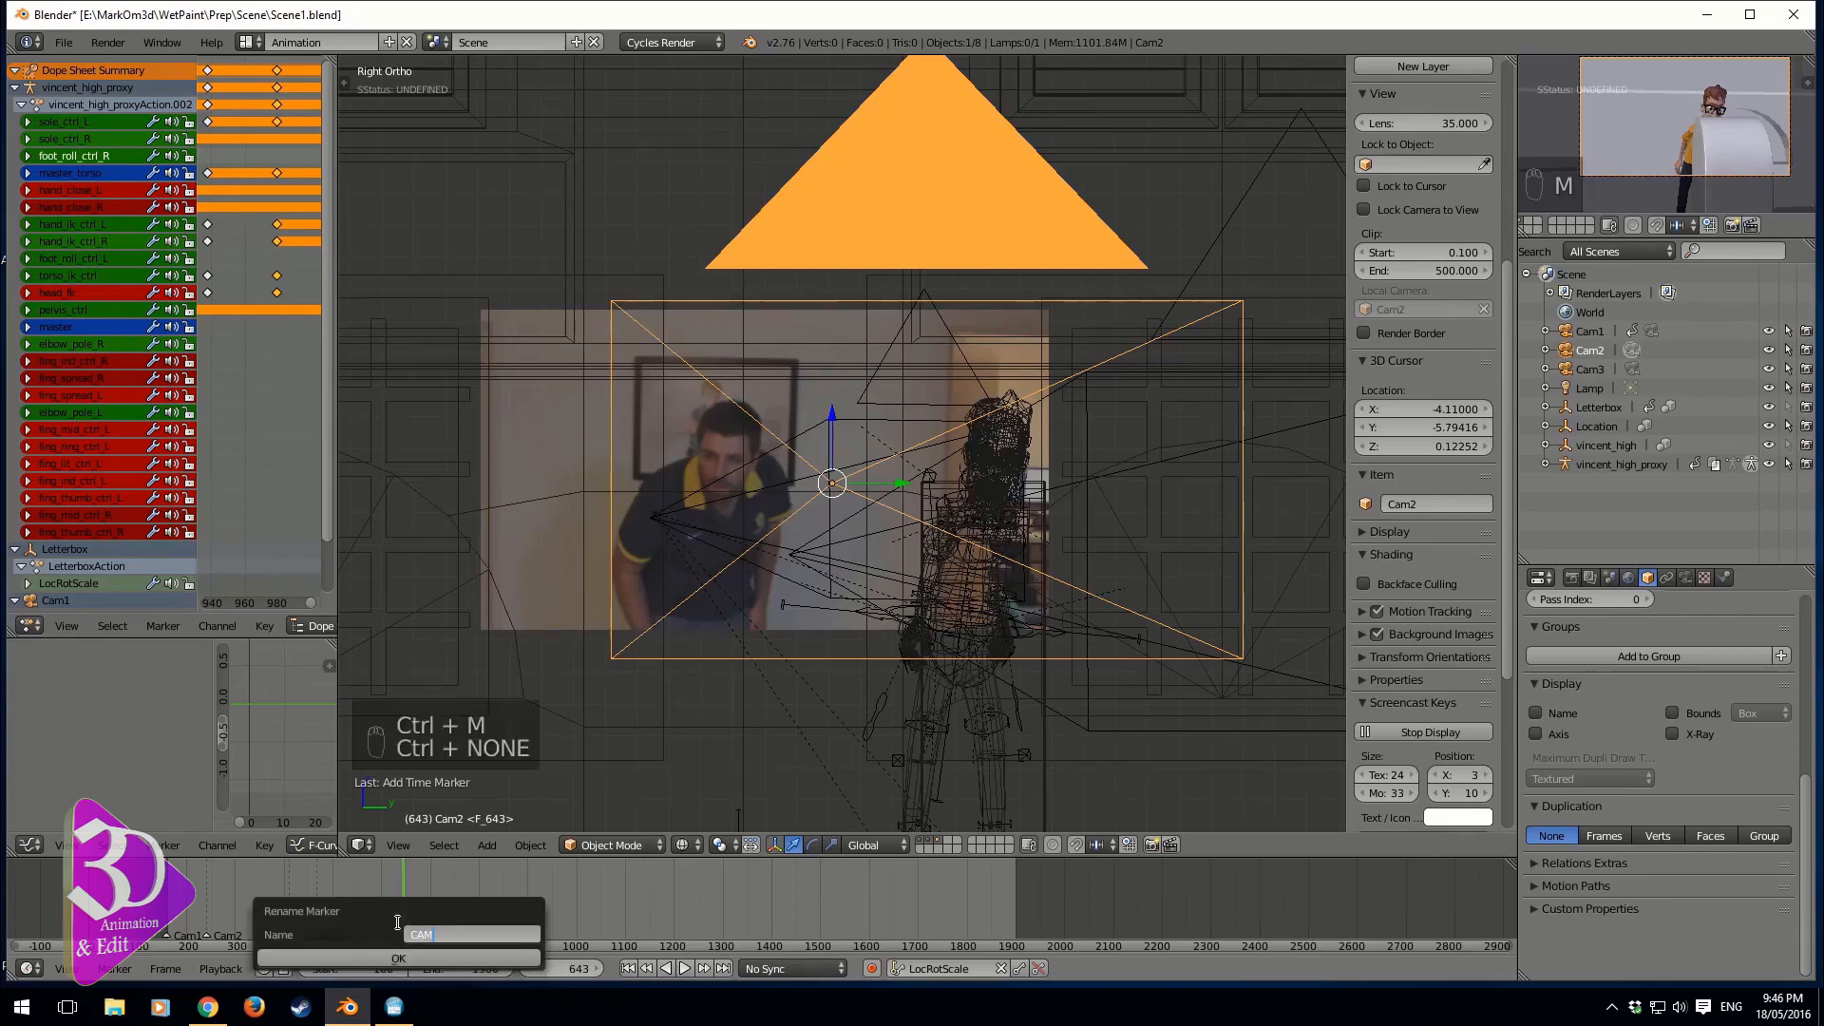
text(AM)
key(BackSpace)
key(BackSpace)
text(am3)
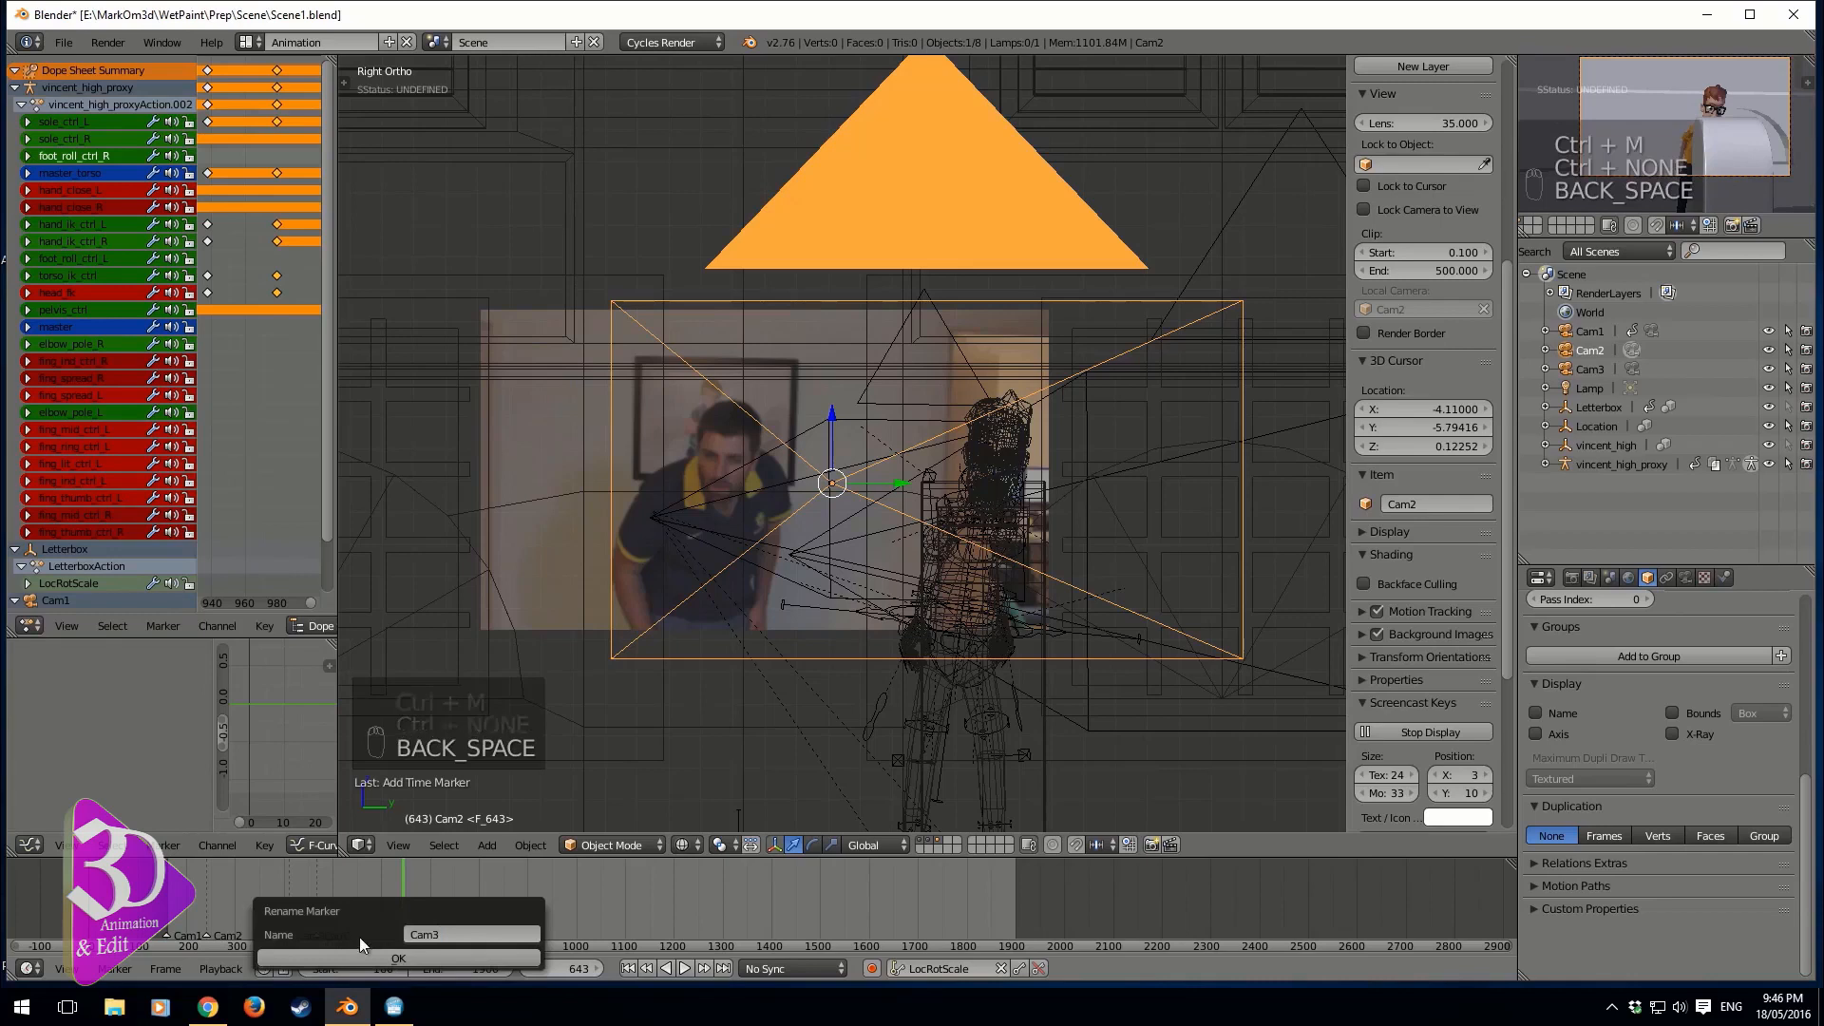
click(394, 959)
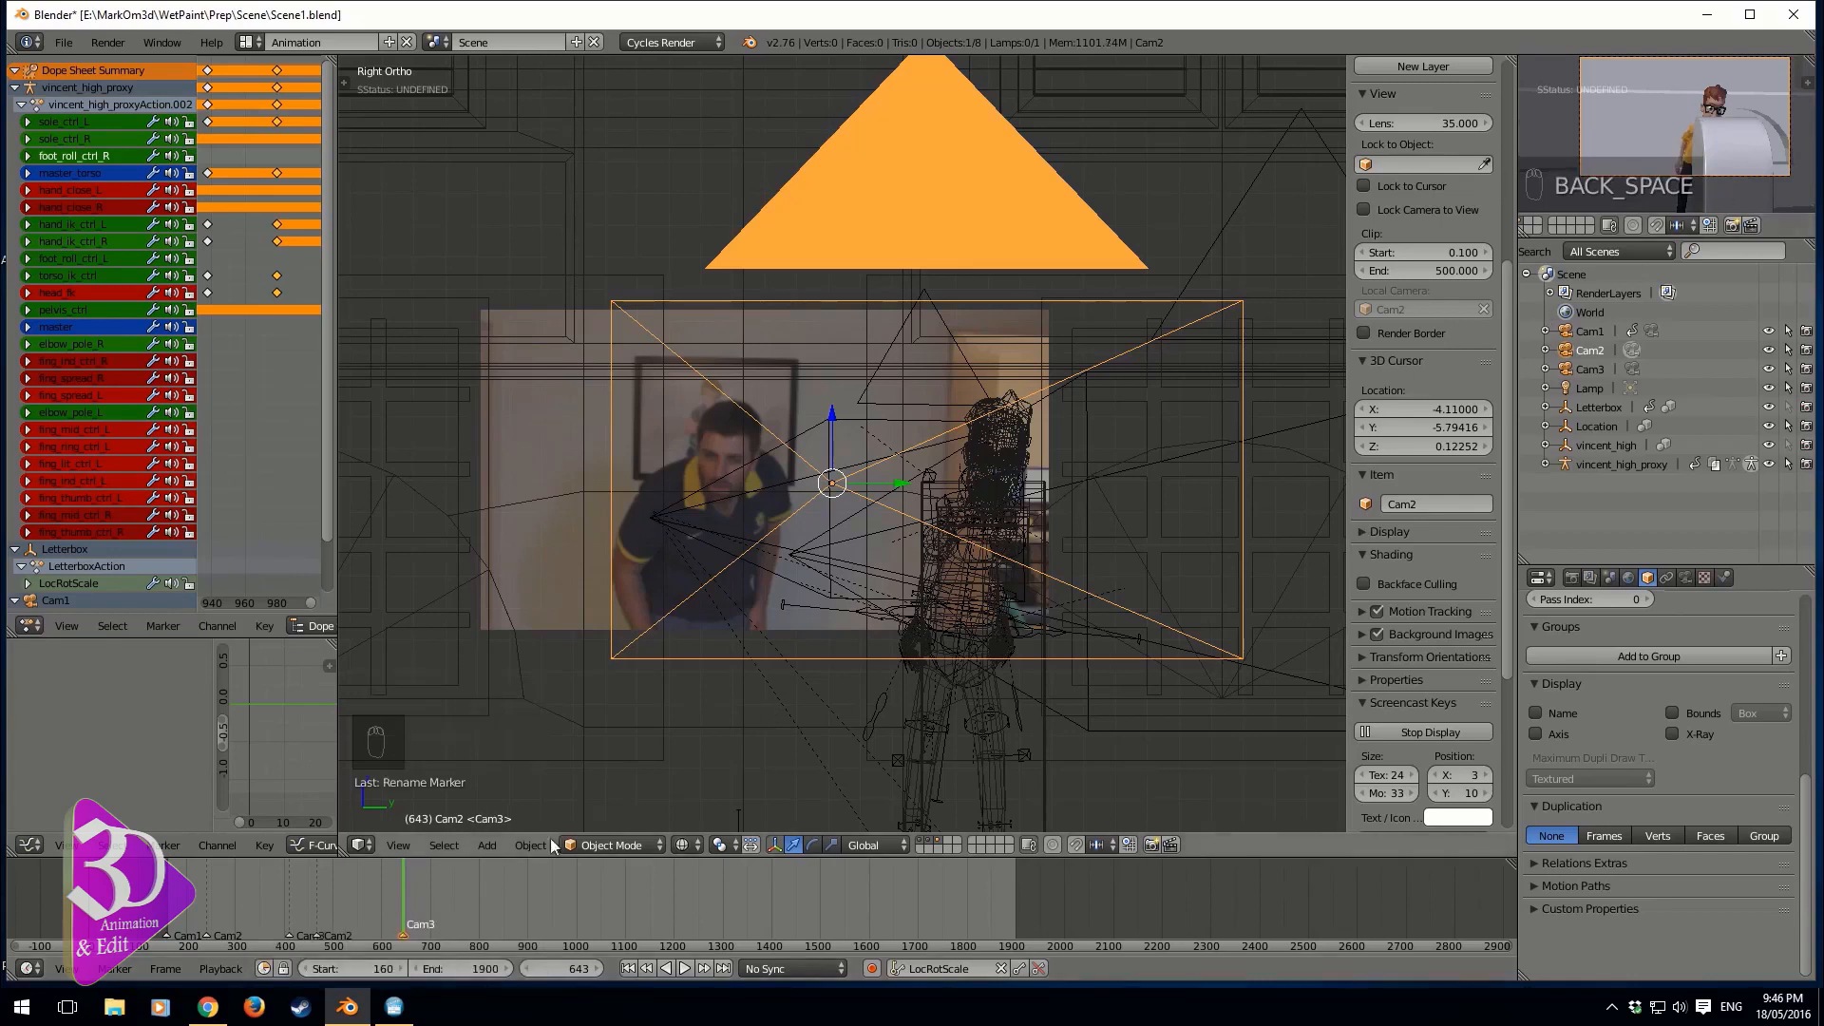
- Select the Cam3 camera and bind it to the marker at frame 643
middle_drag(722, 703, 1064, 532)
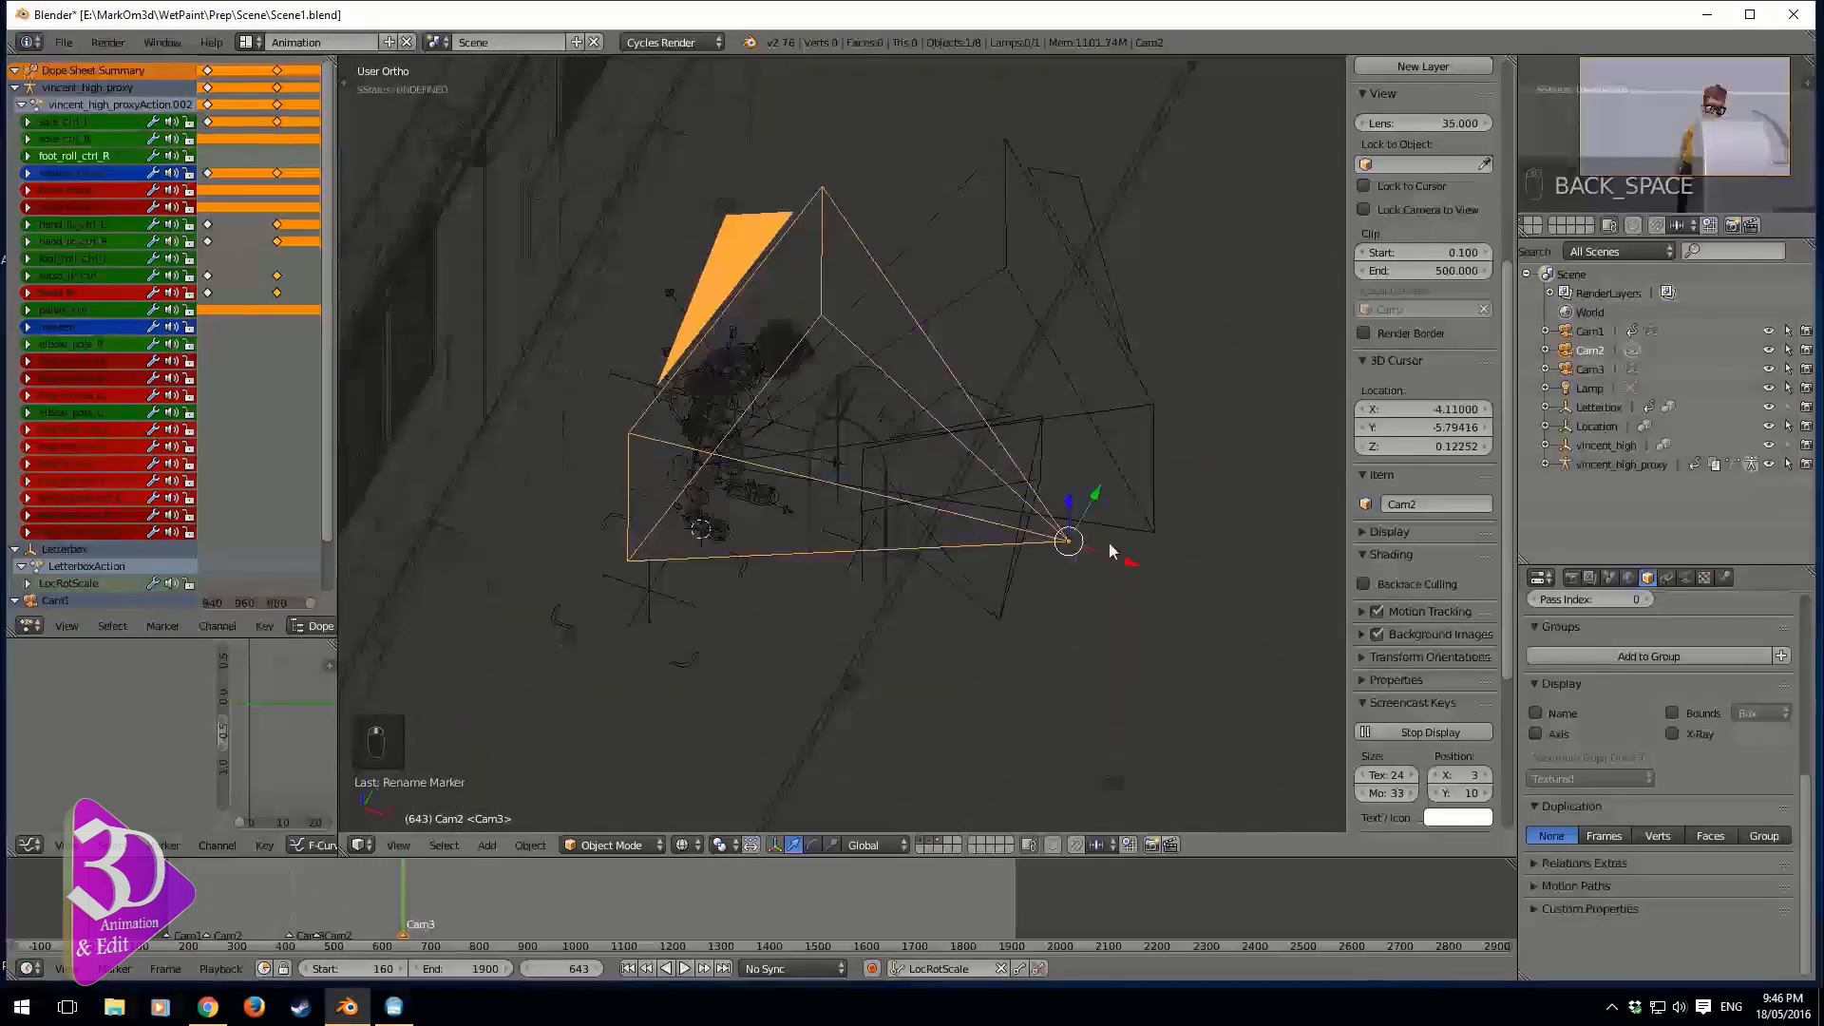
click(1590, 370)
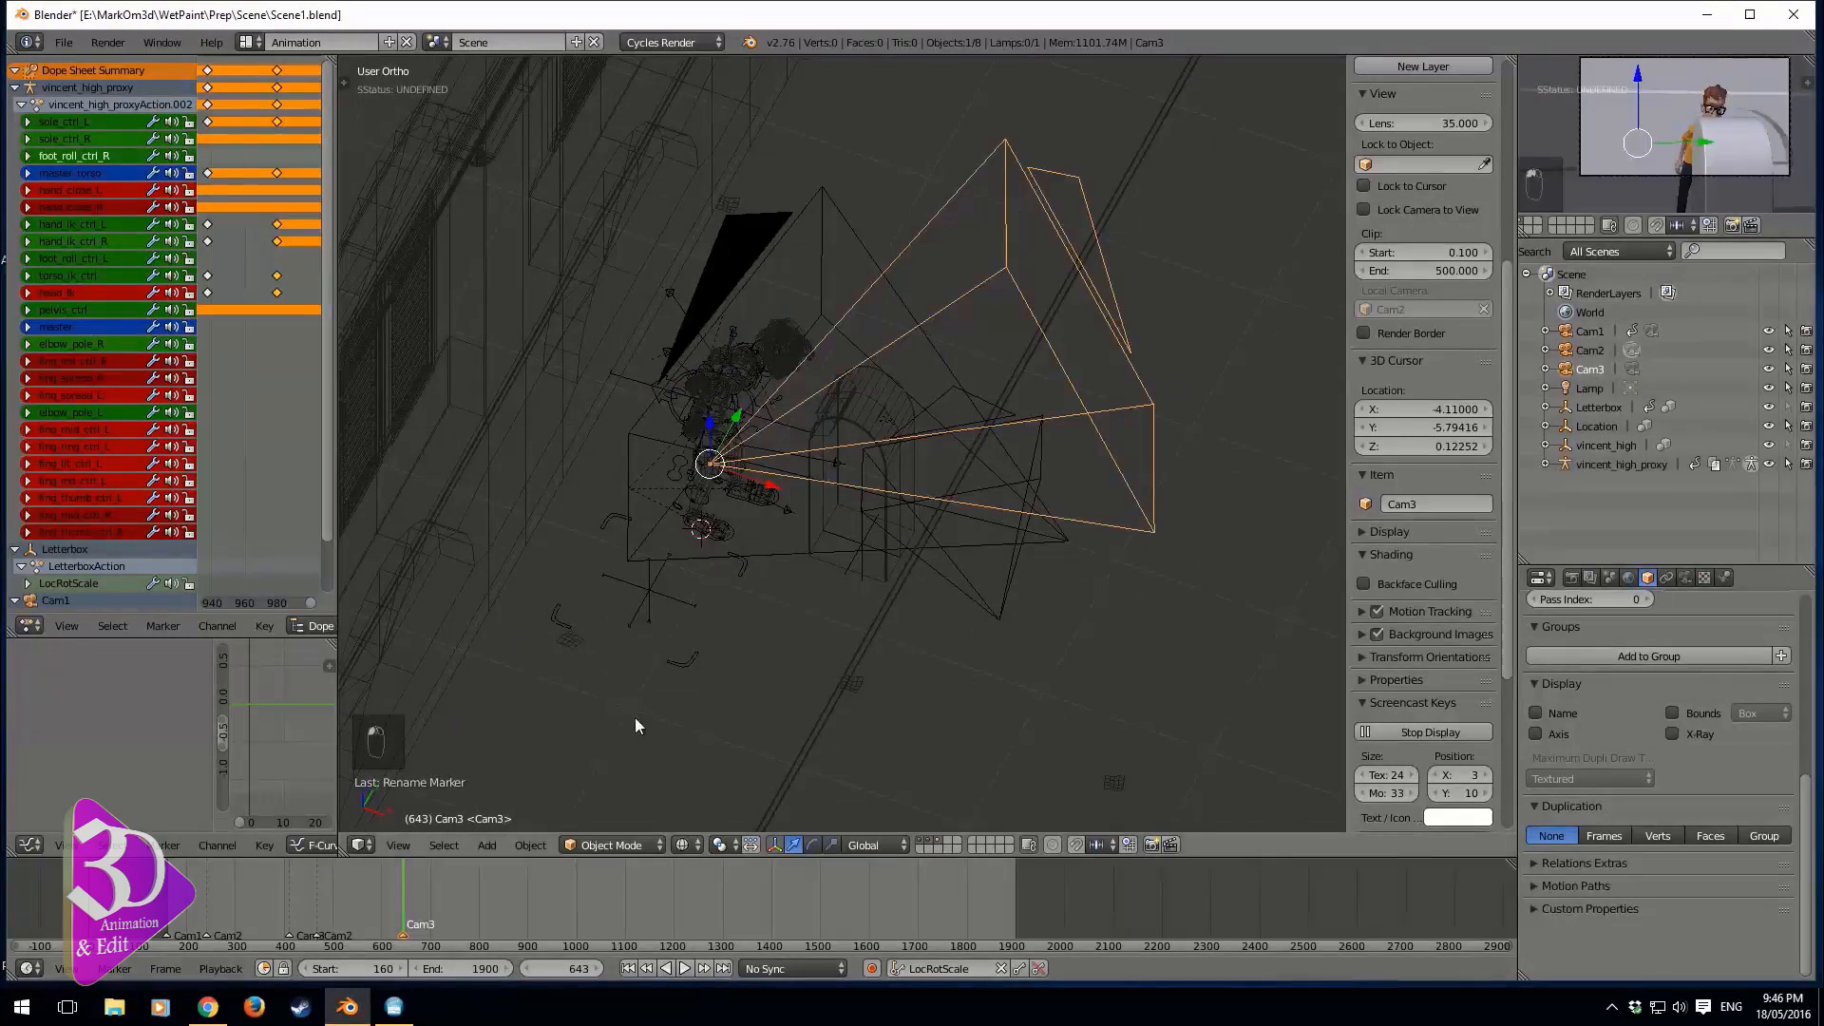
key(ctrl+b)
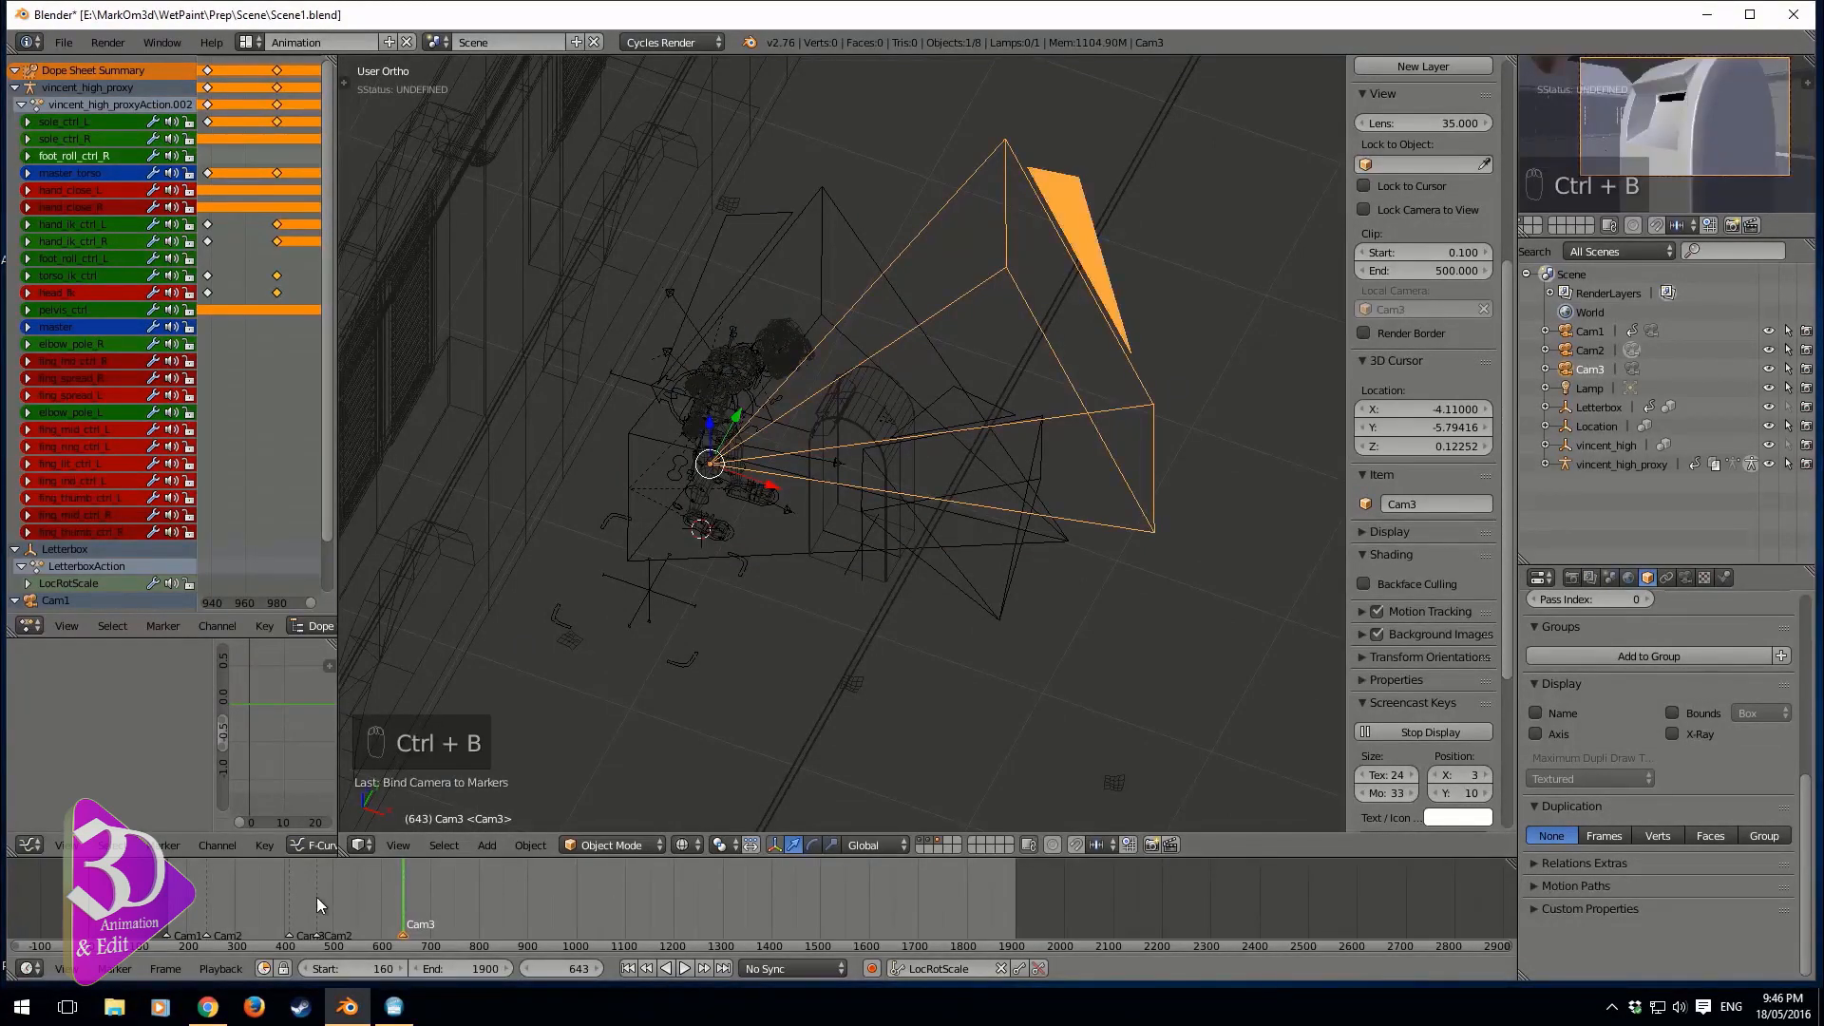
- Play the animation past the Cam3 cut and insert a LocRotScale keyframe for Cam3 at frame 517
key(alt+a)
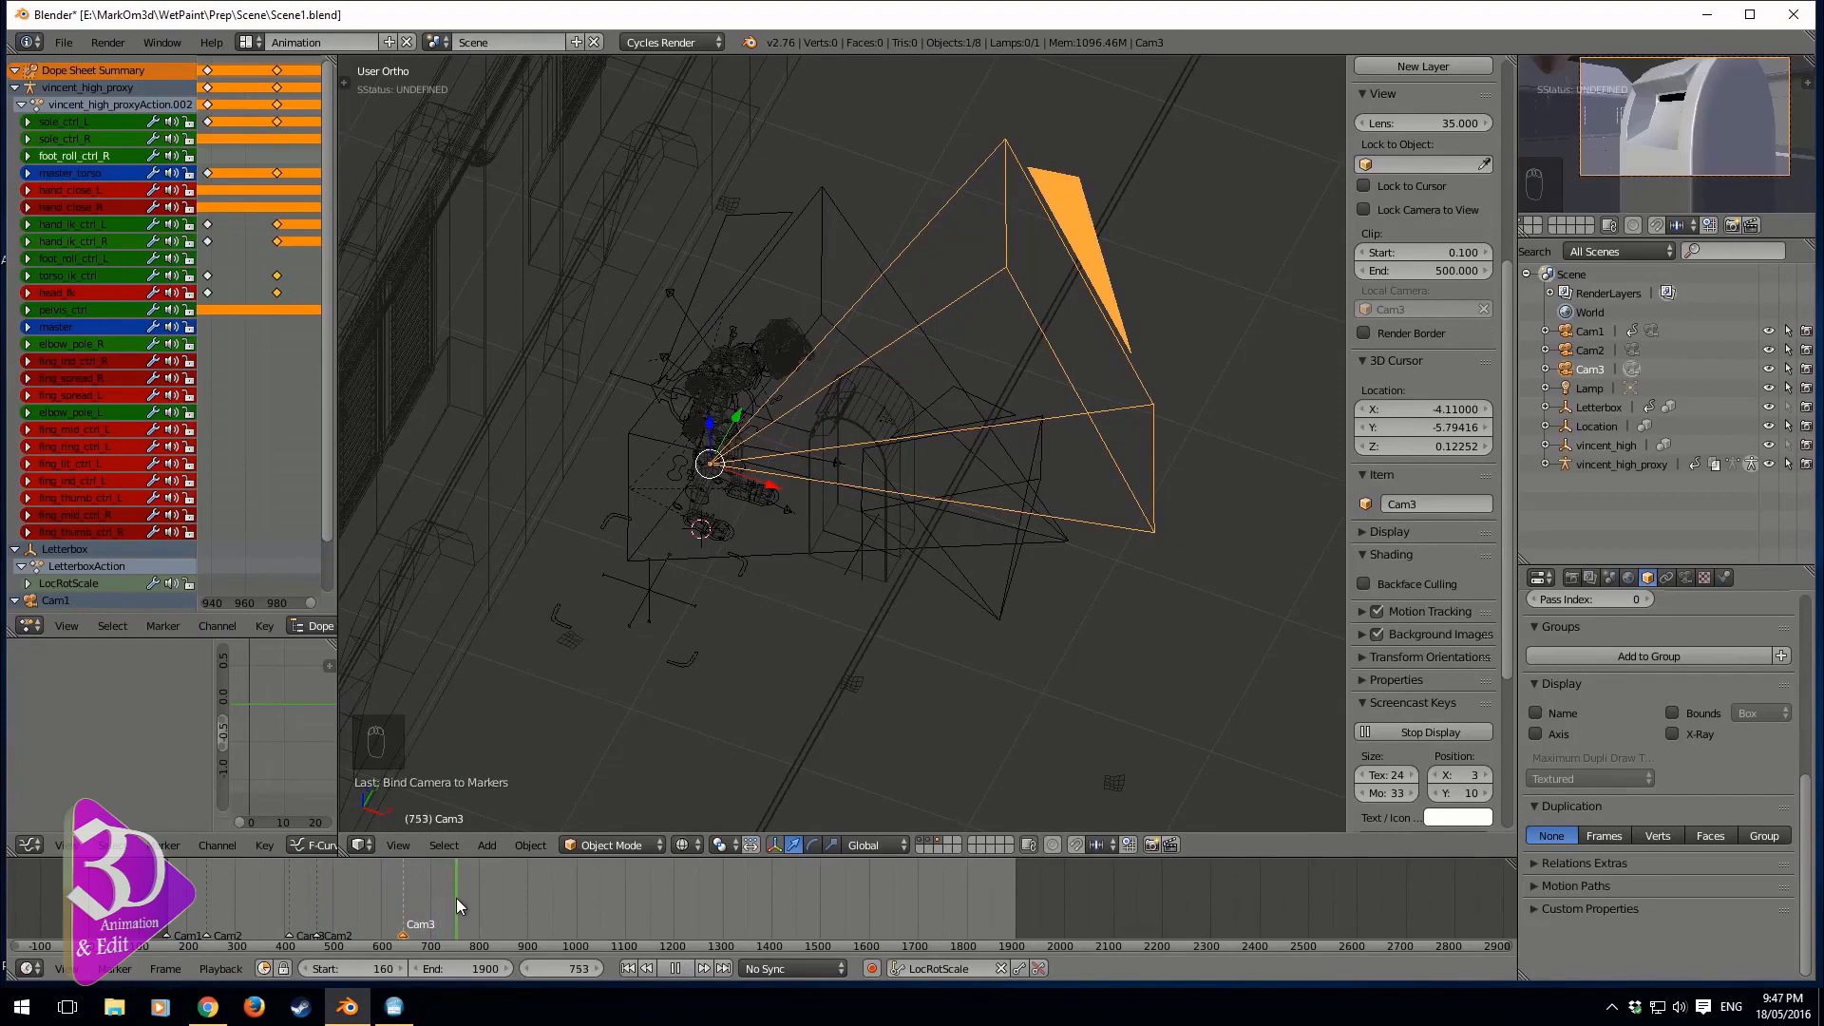
key(Escape)
click(374, 916)
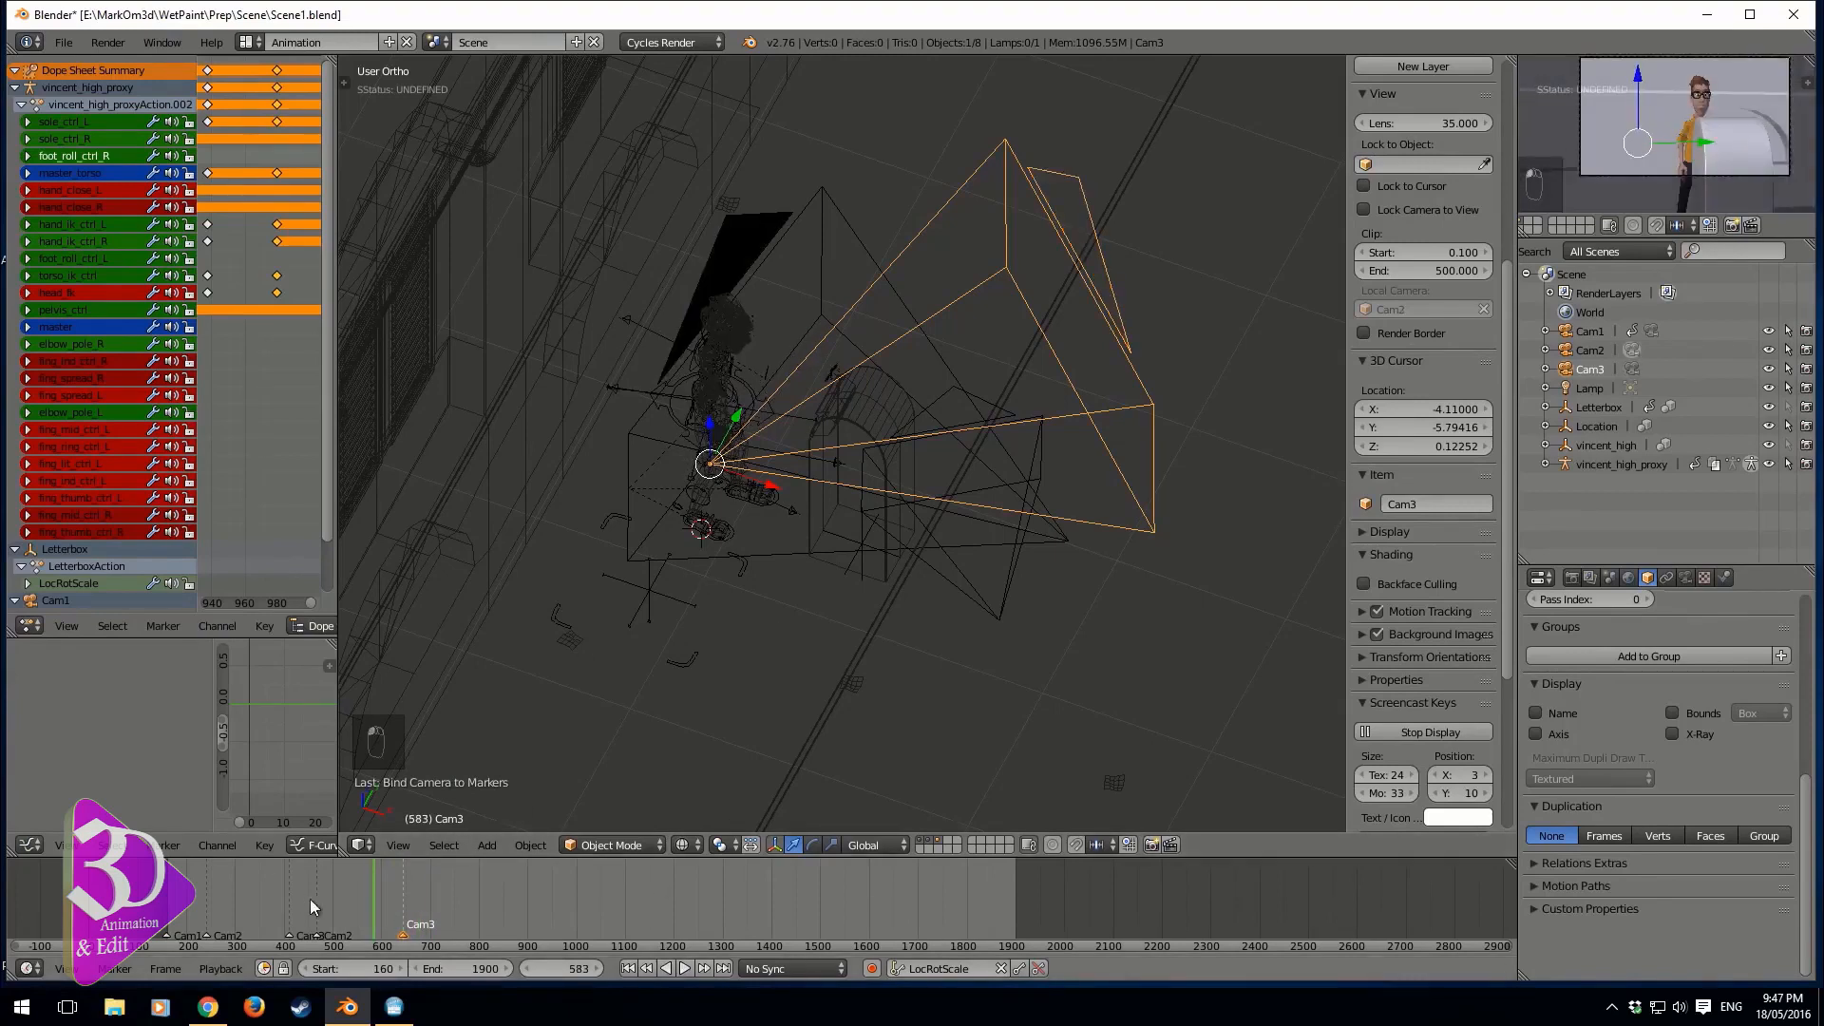
mouse_move(309, 899)
mouse_down()
mouse_move(293, 908)
mouse_move(340, 901)
mouse_up()
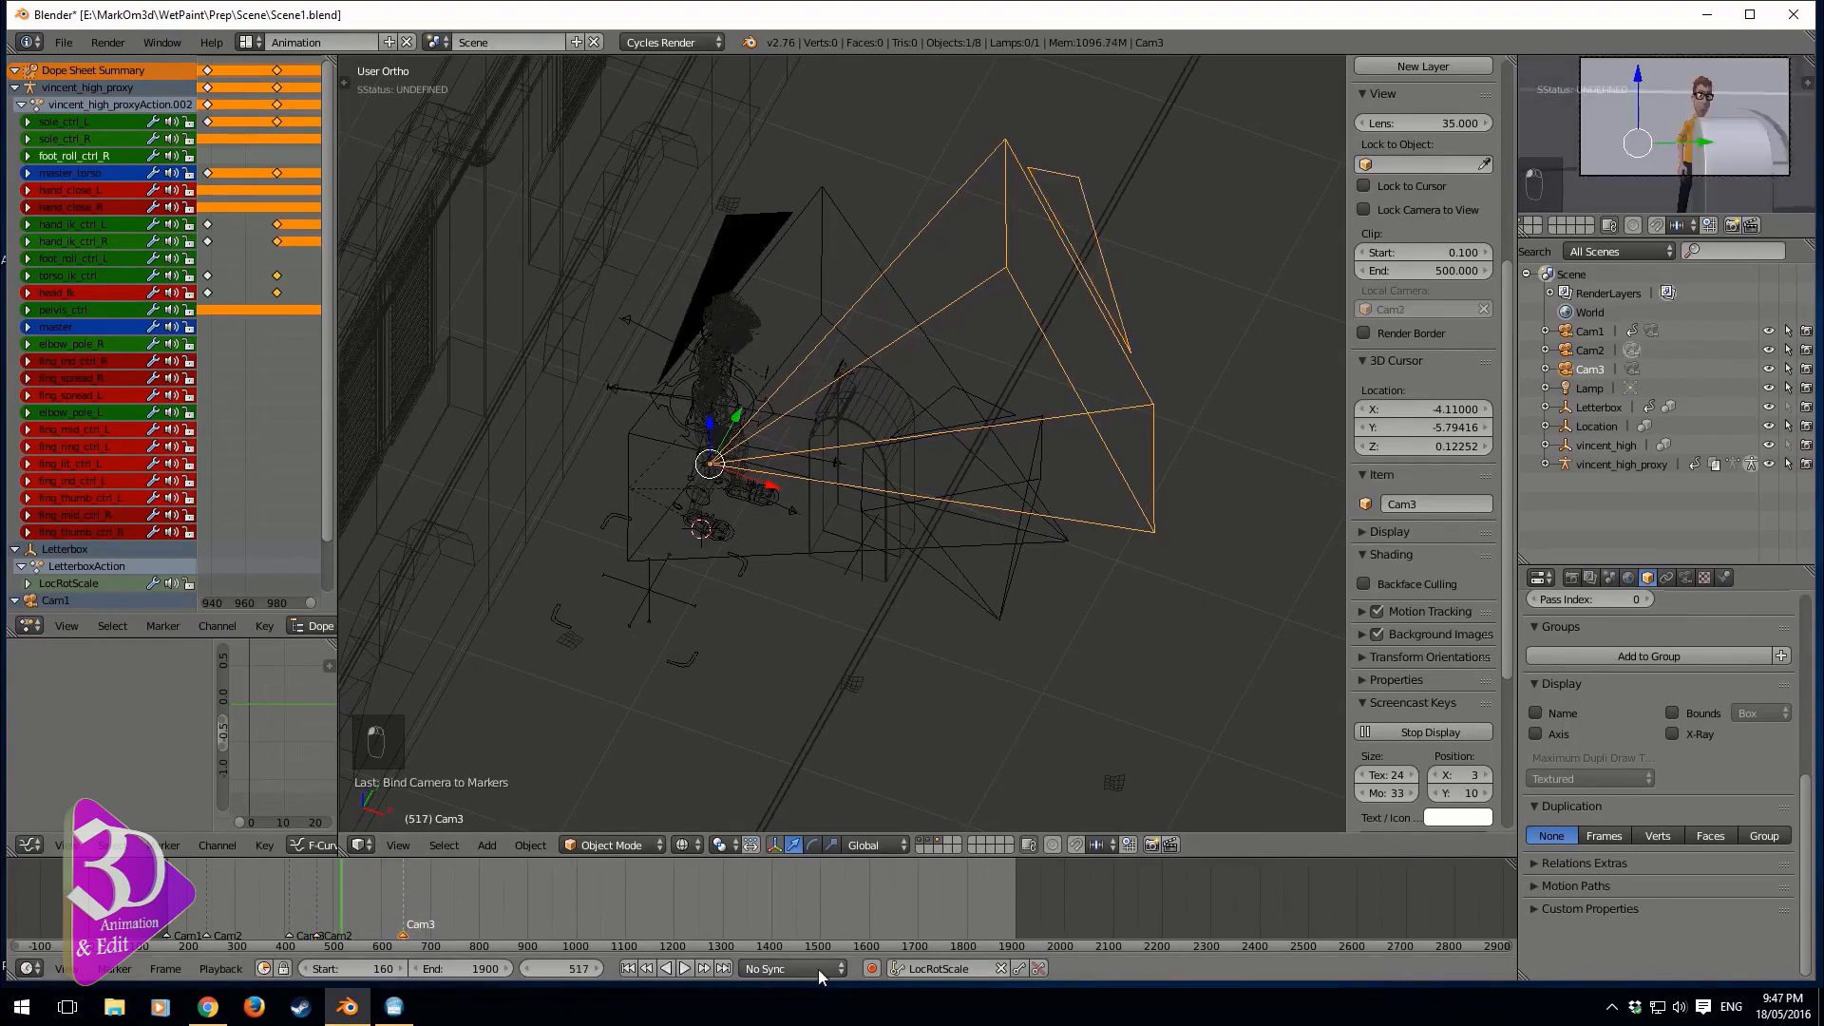
key(i)
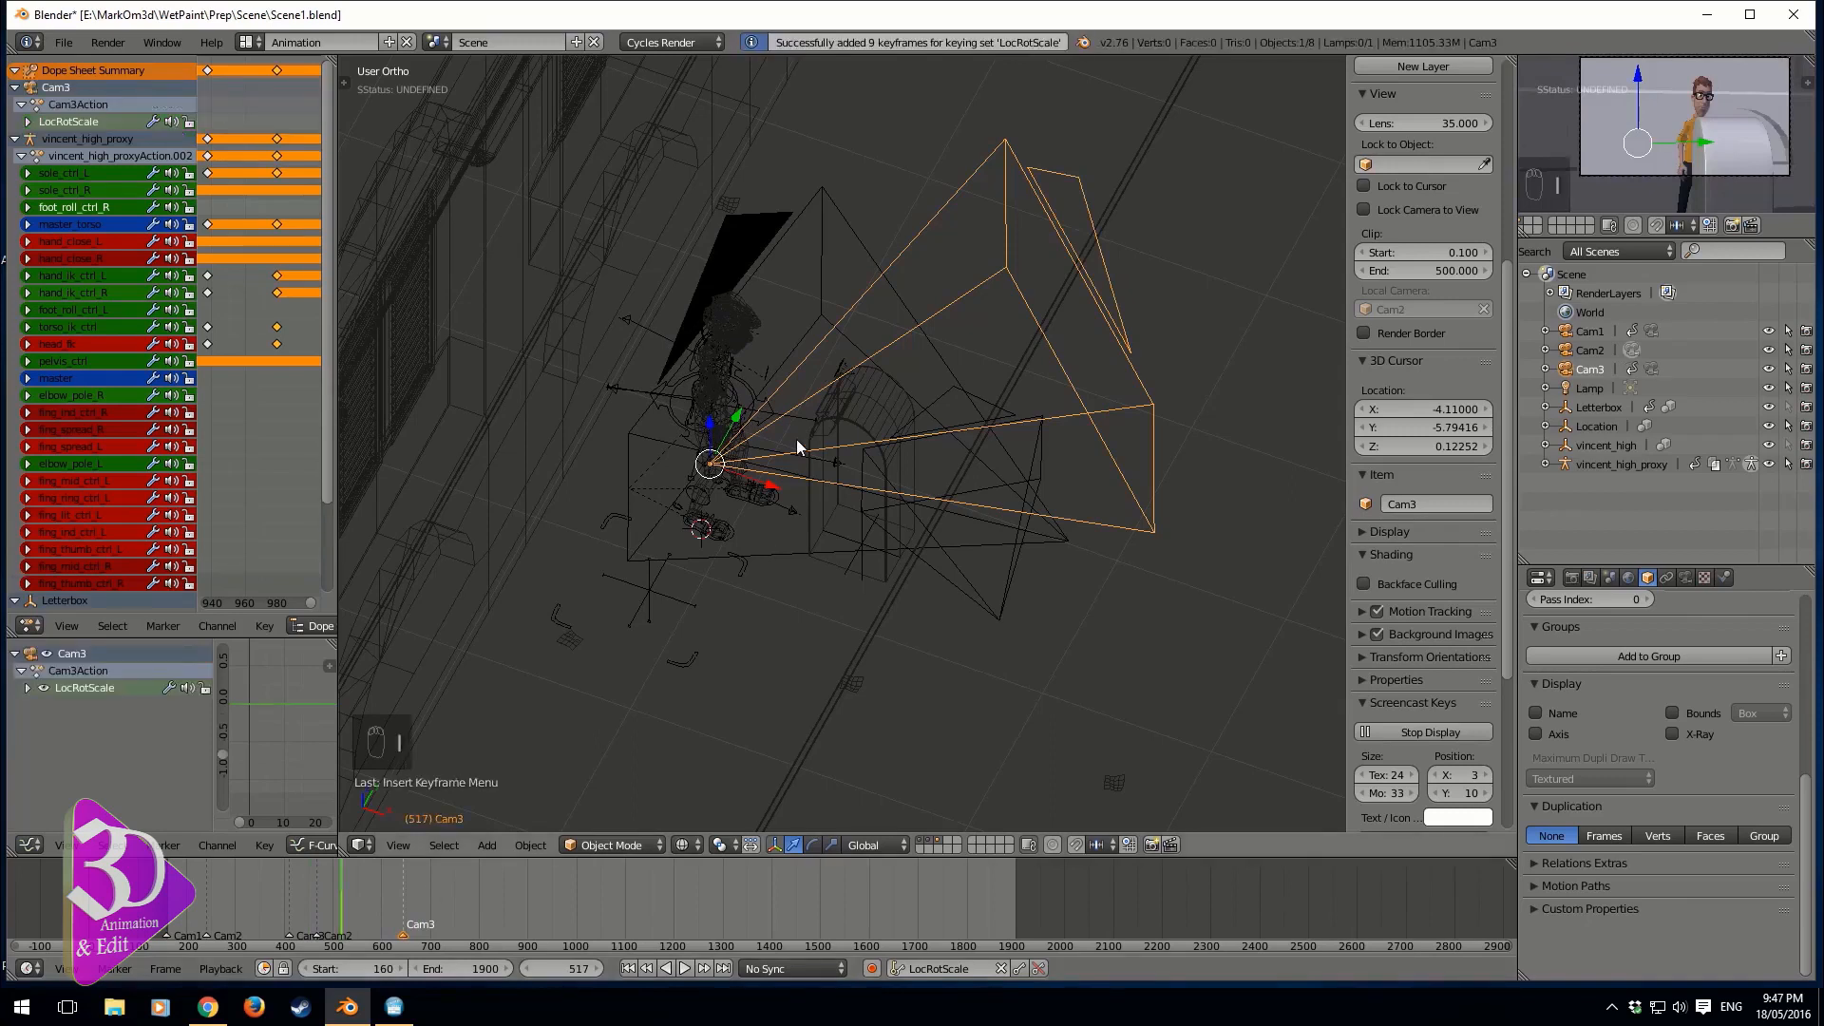
- Advance to frame 614 and look through Cam3 as the active camera in solid shading
key(alt+a)
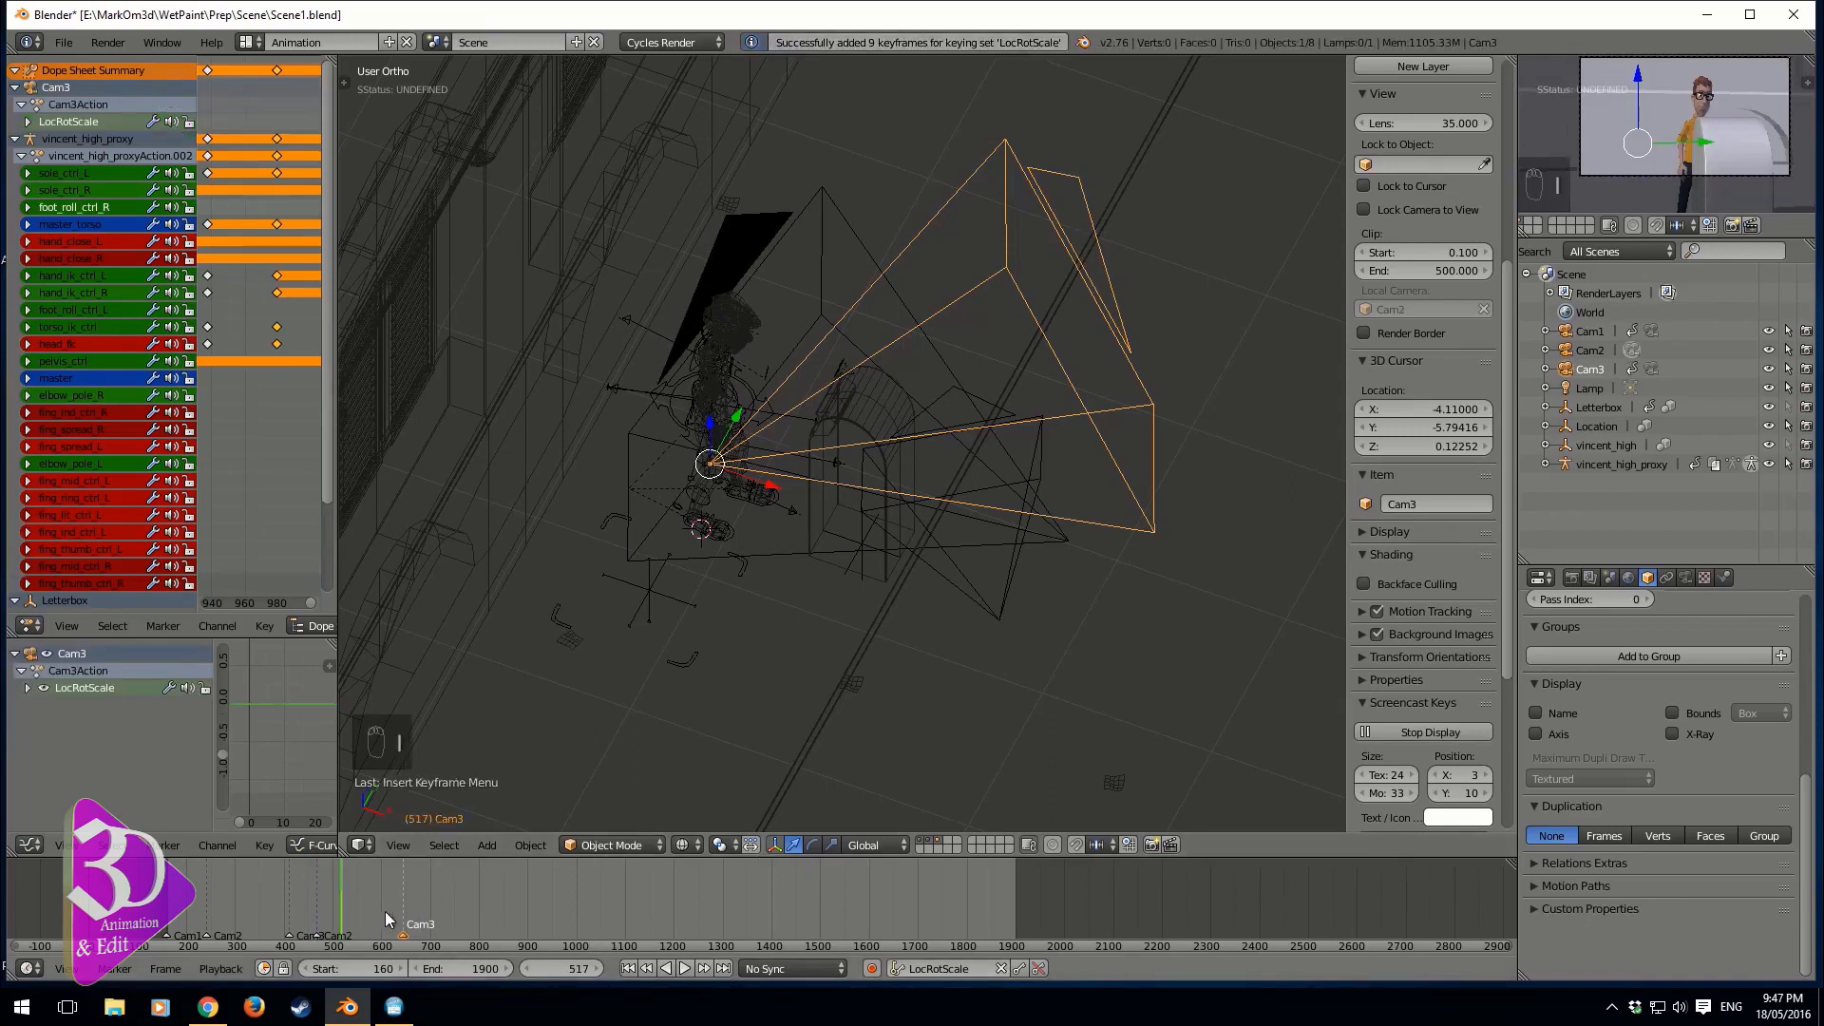
key(alt+a)
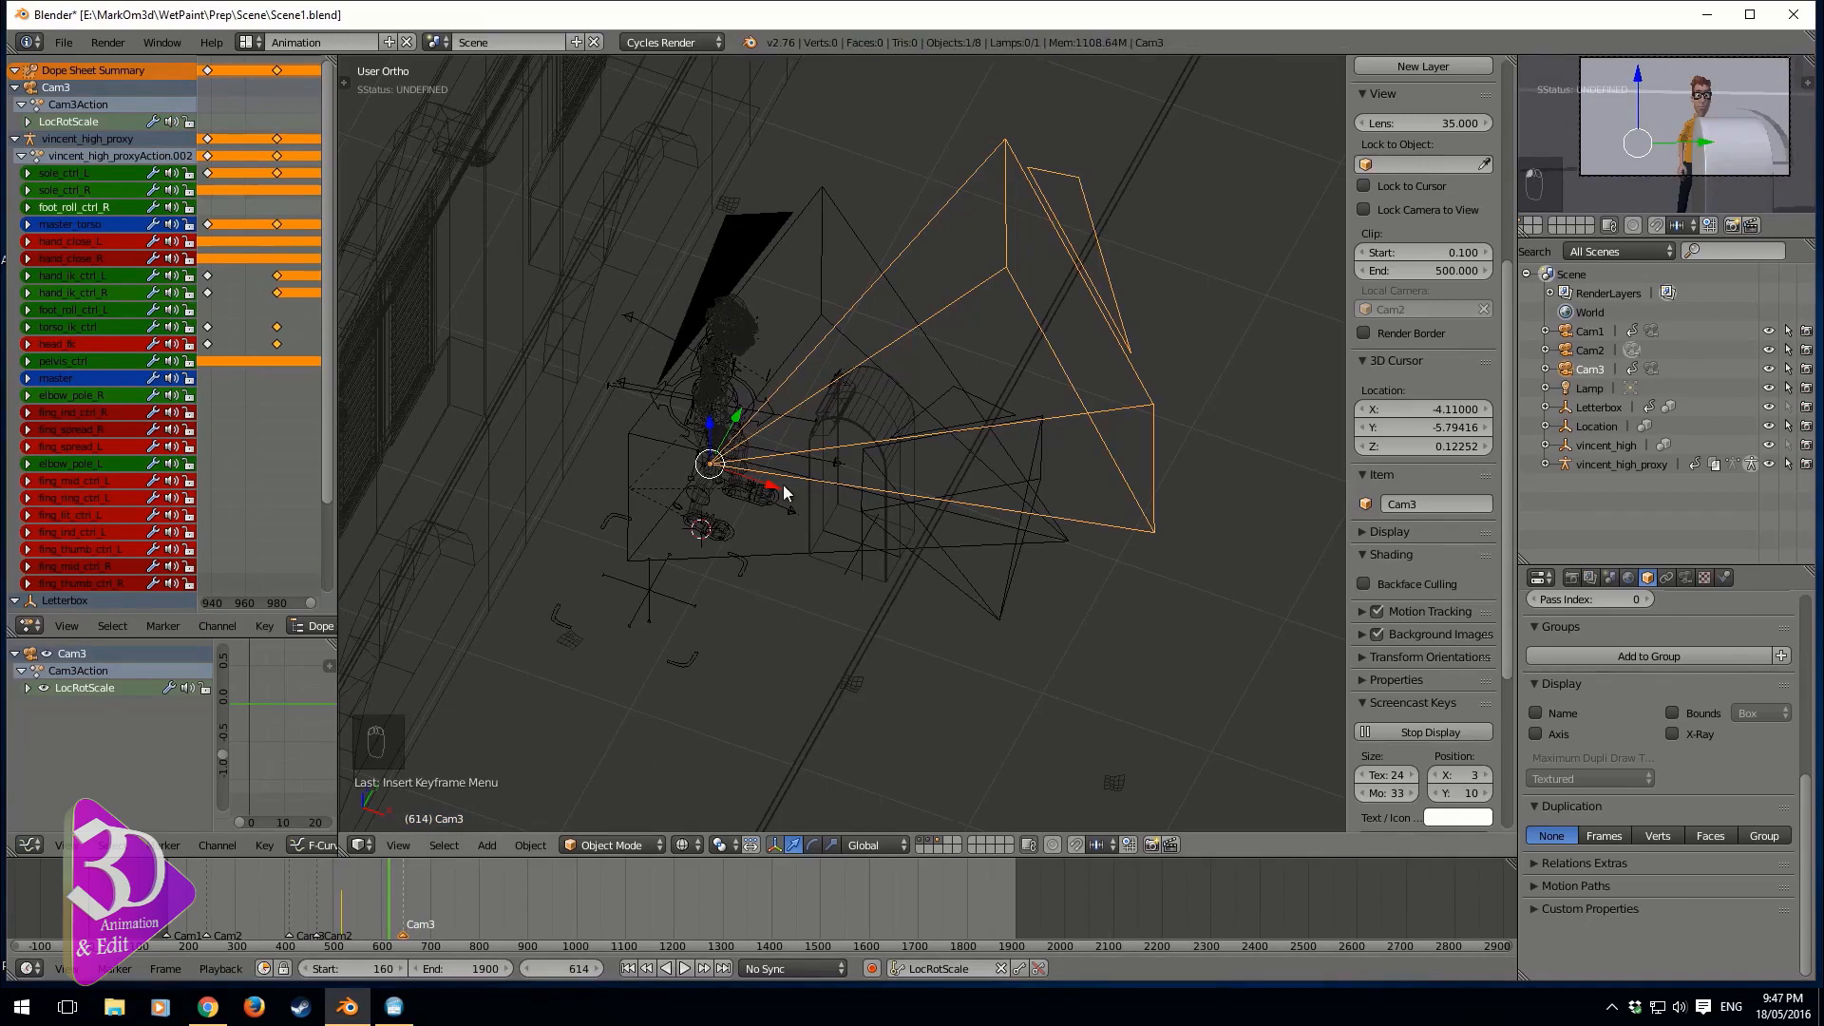
key(KP_0)
key(KP_0)
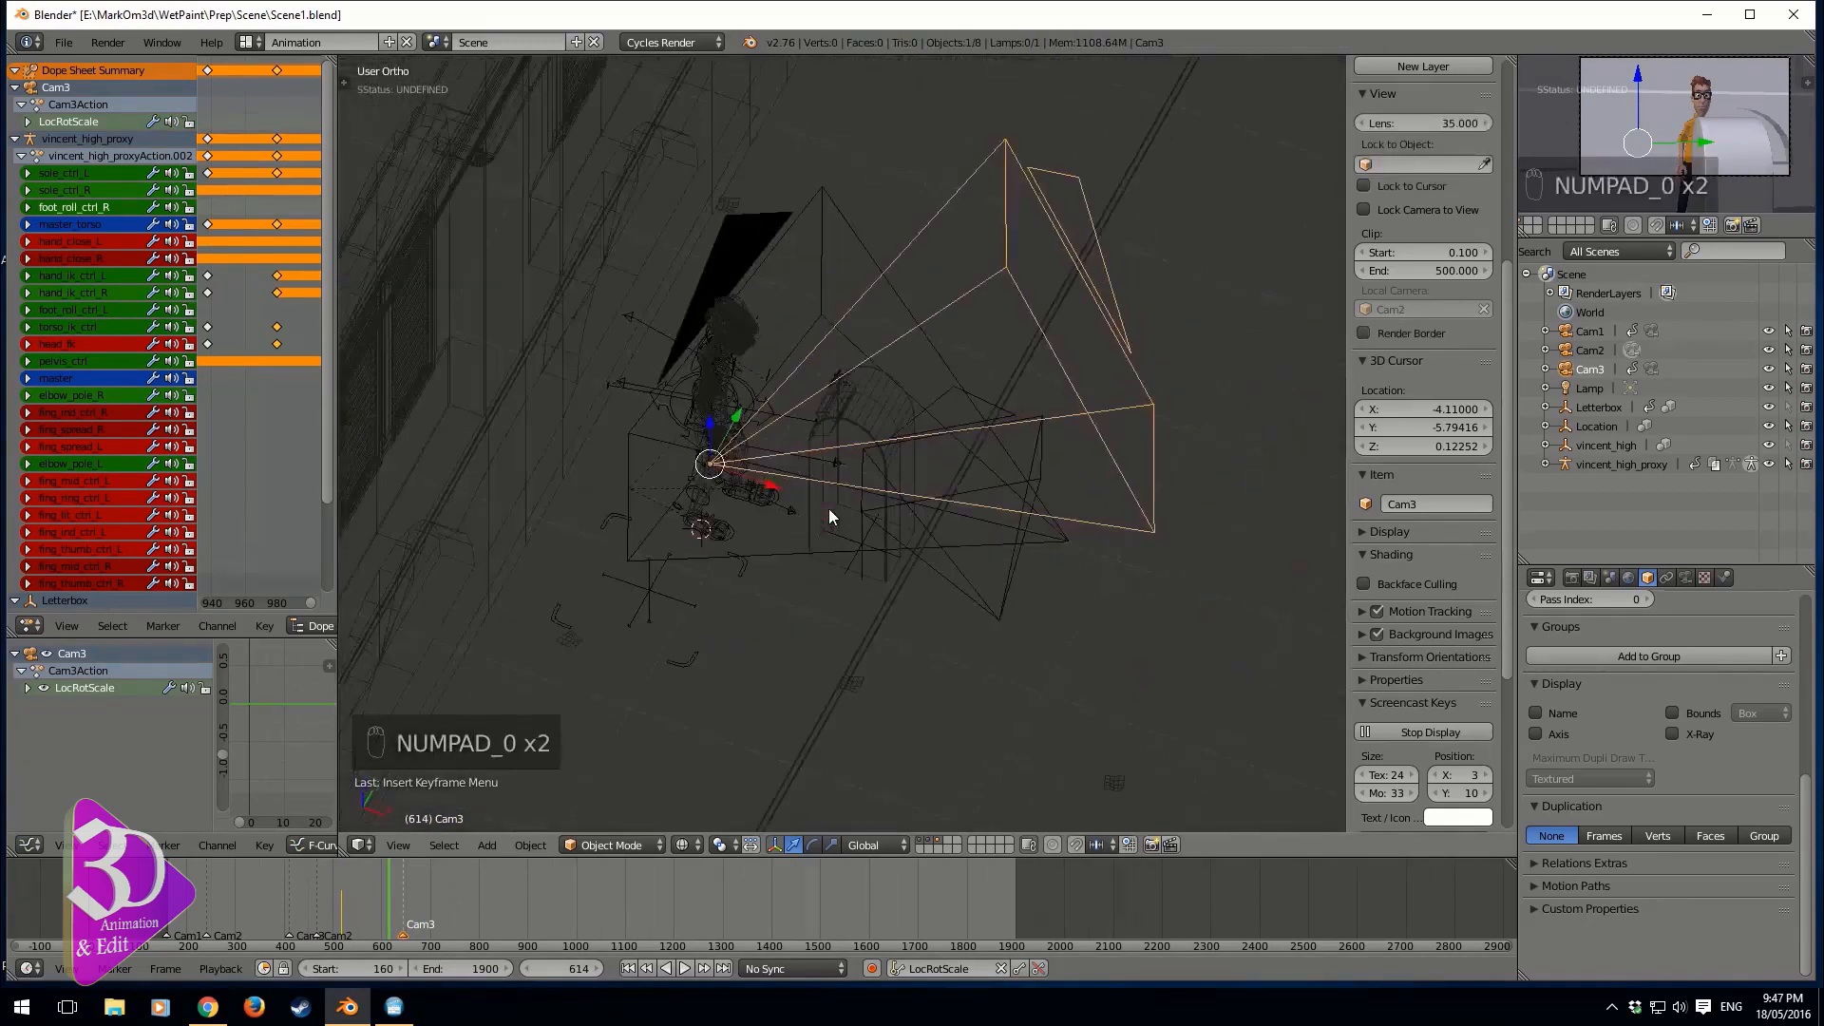
key(ctrl+KP_0)
key(z)
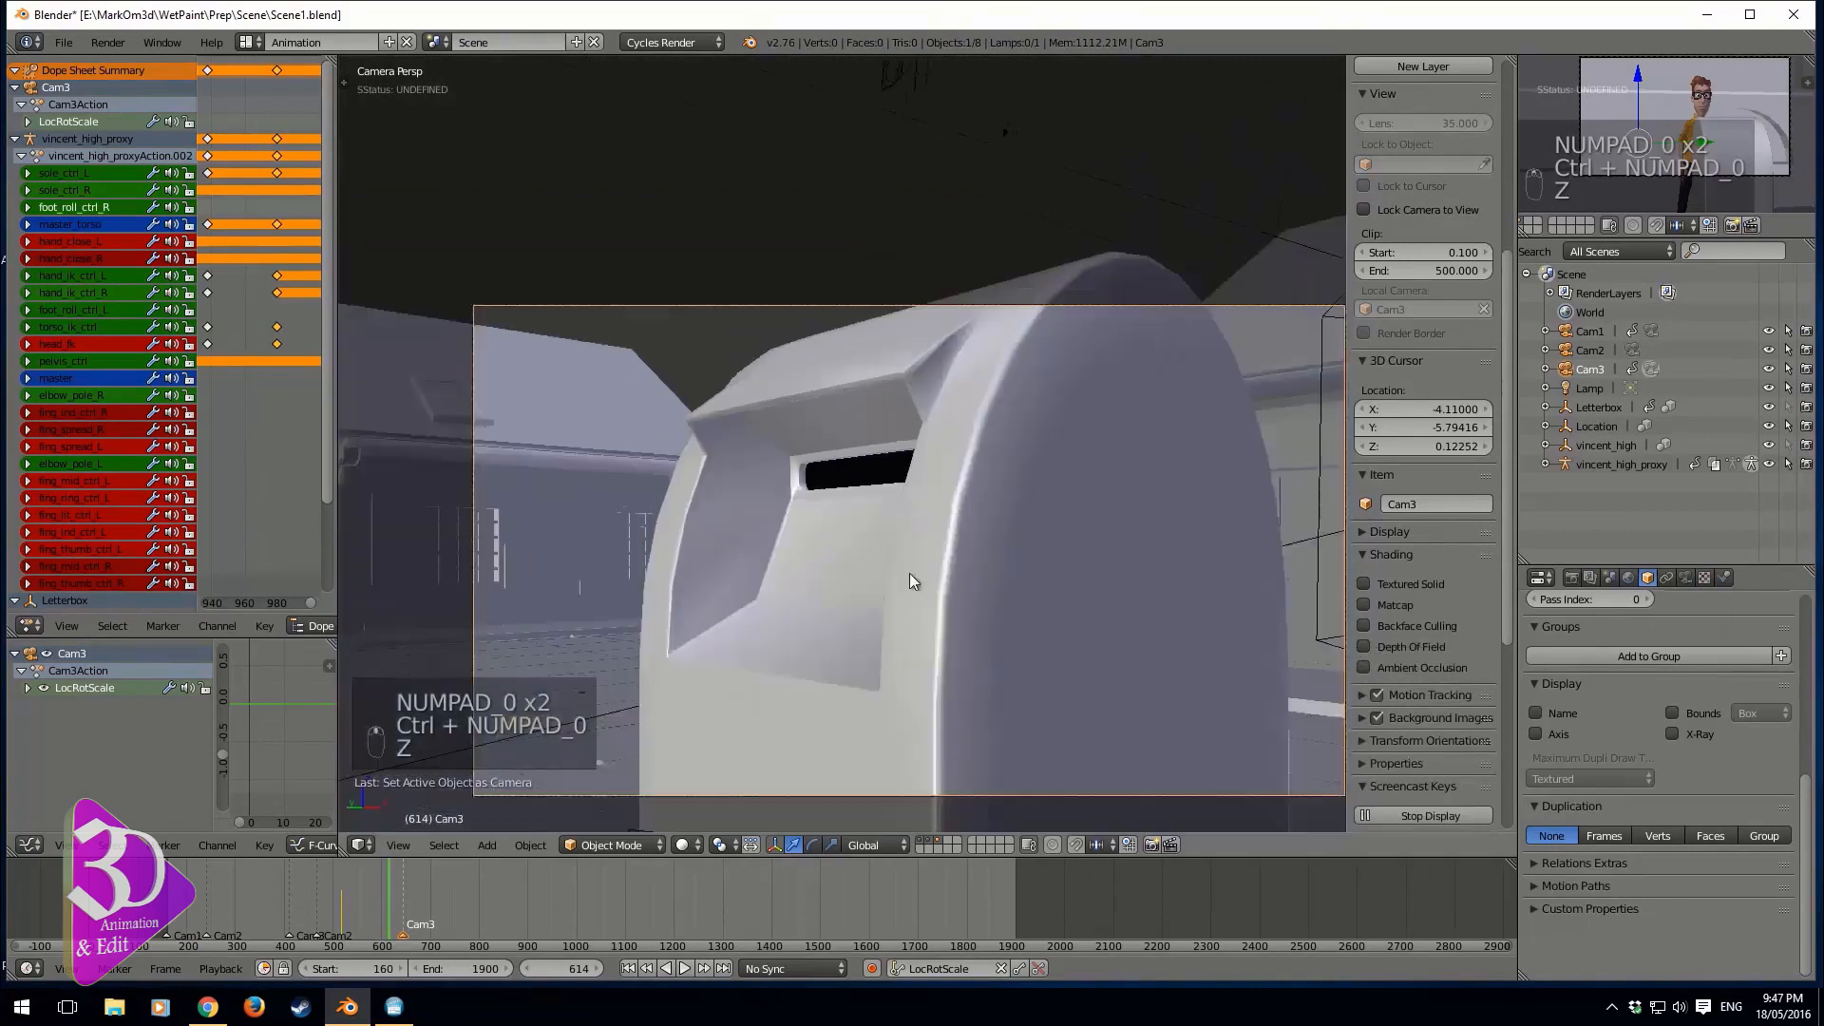
- Move Cam3 and rotate it about the global Z axis at frame 614 so the view faces the letterbox slot
scroll(910, 573, down, 1)
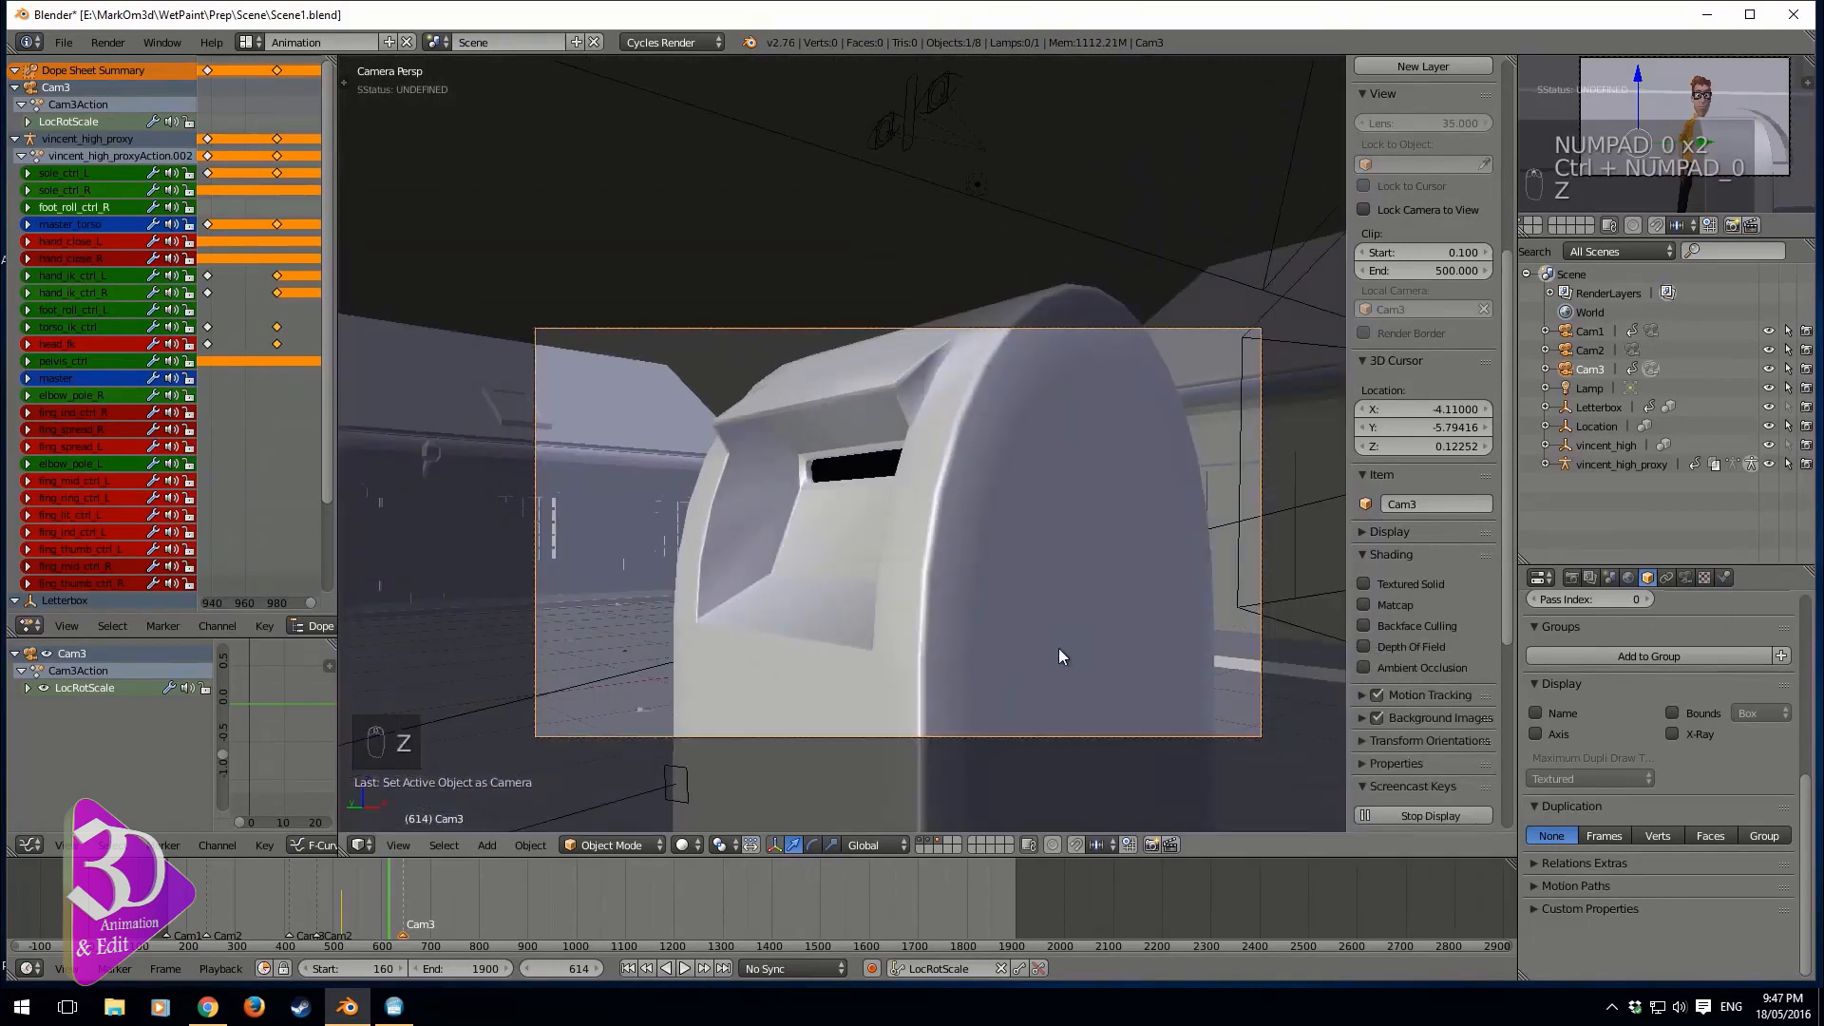
key(g)
click(1085, 592)
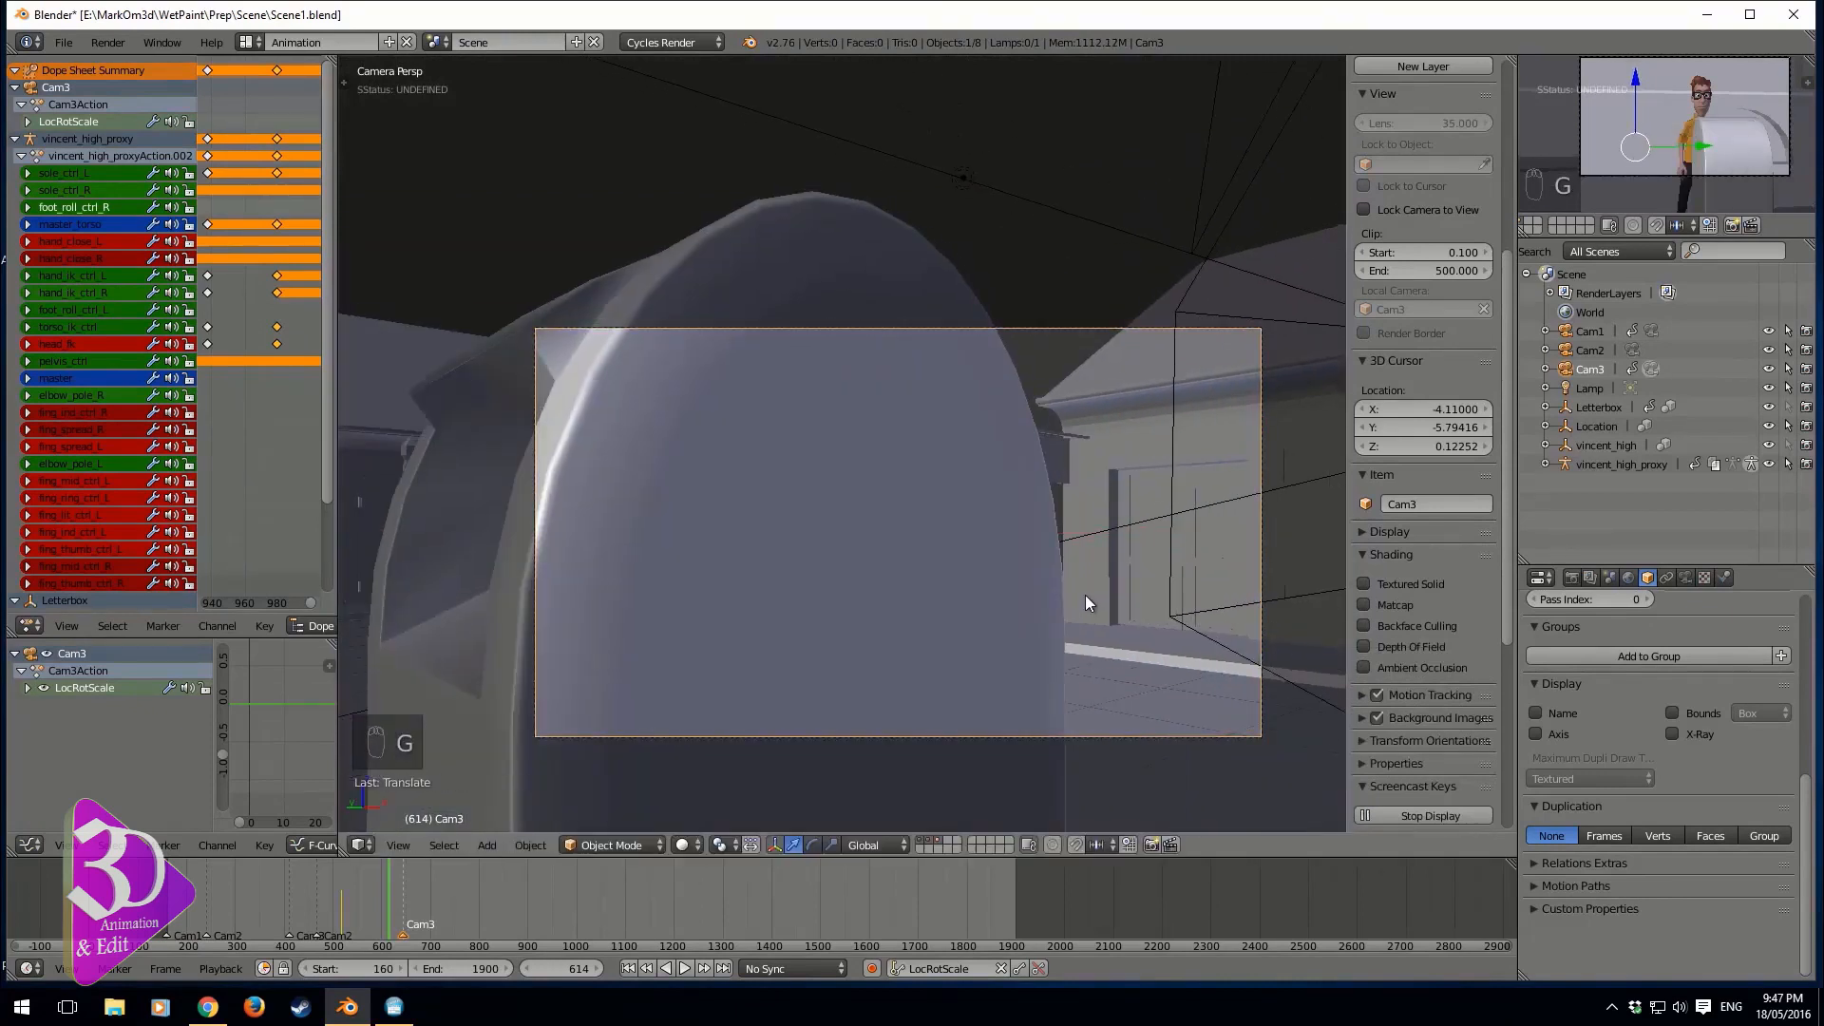
key(g)
click(1038, 618)
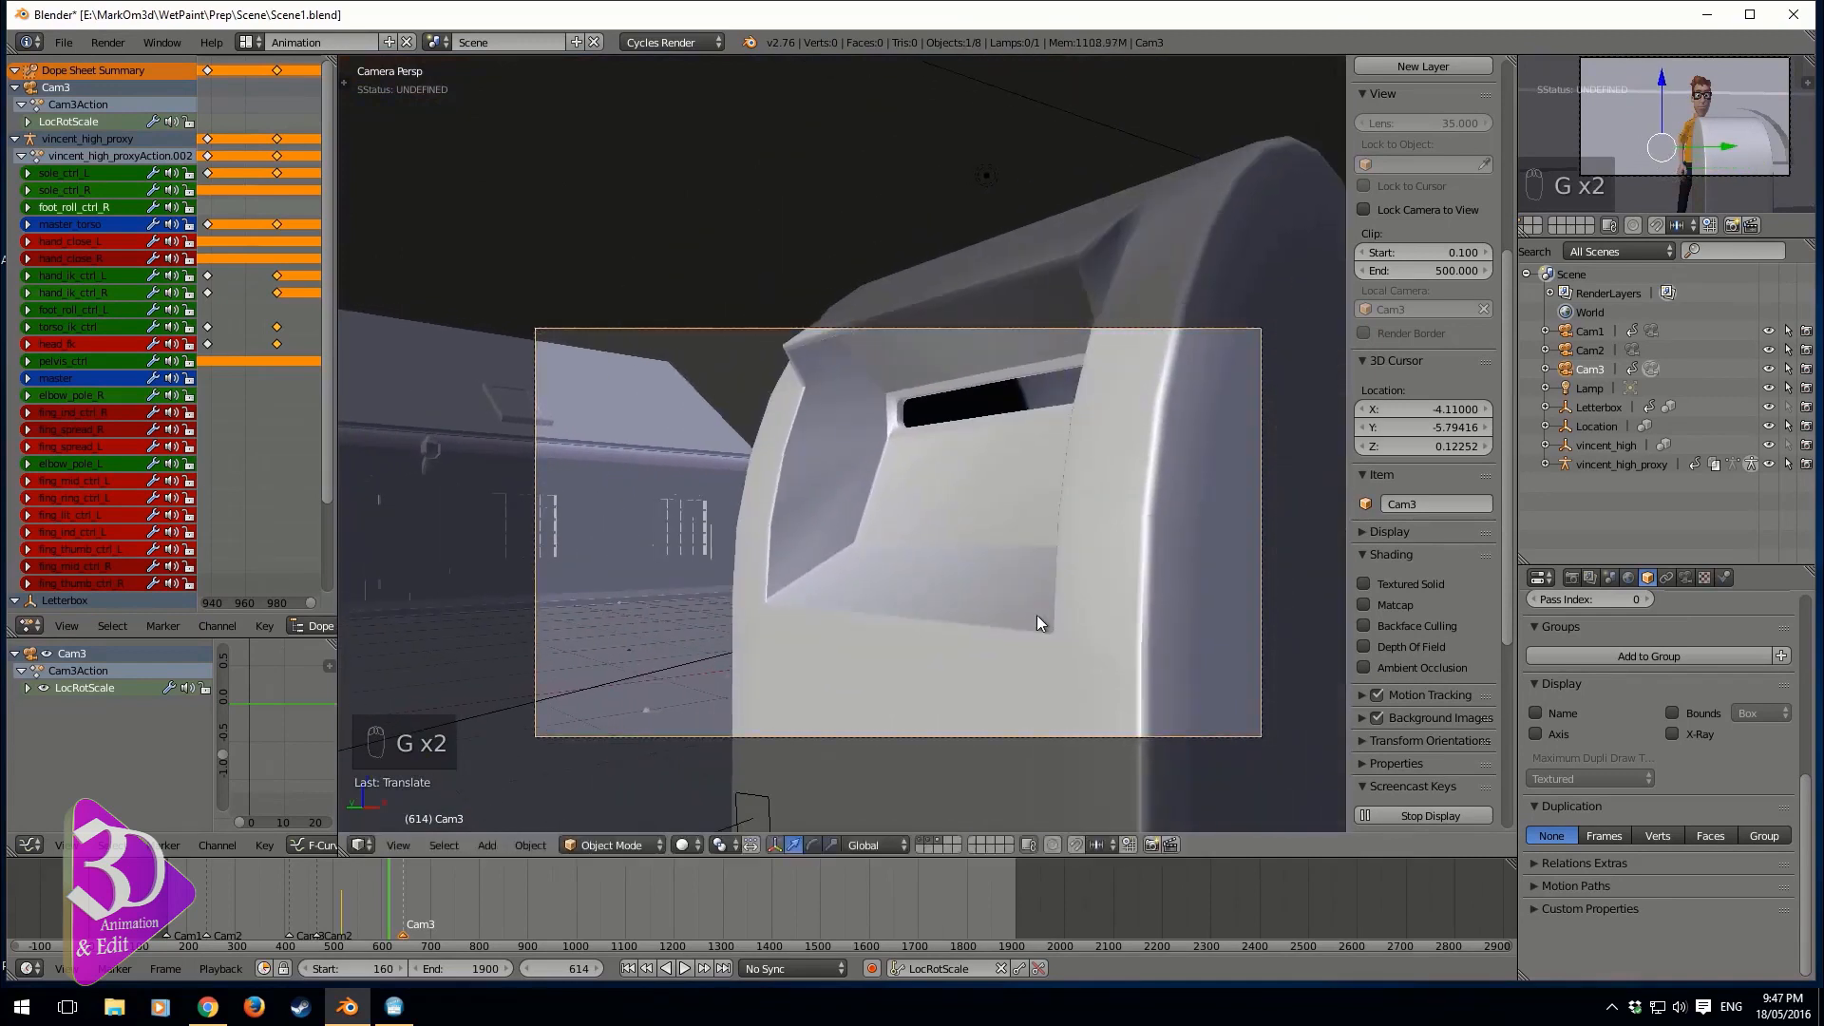
key(r)
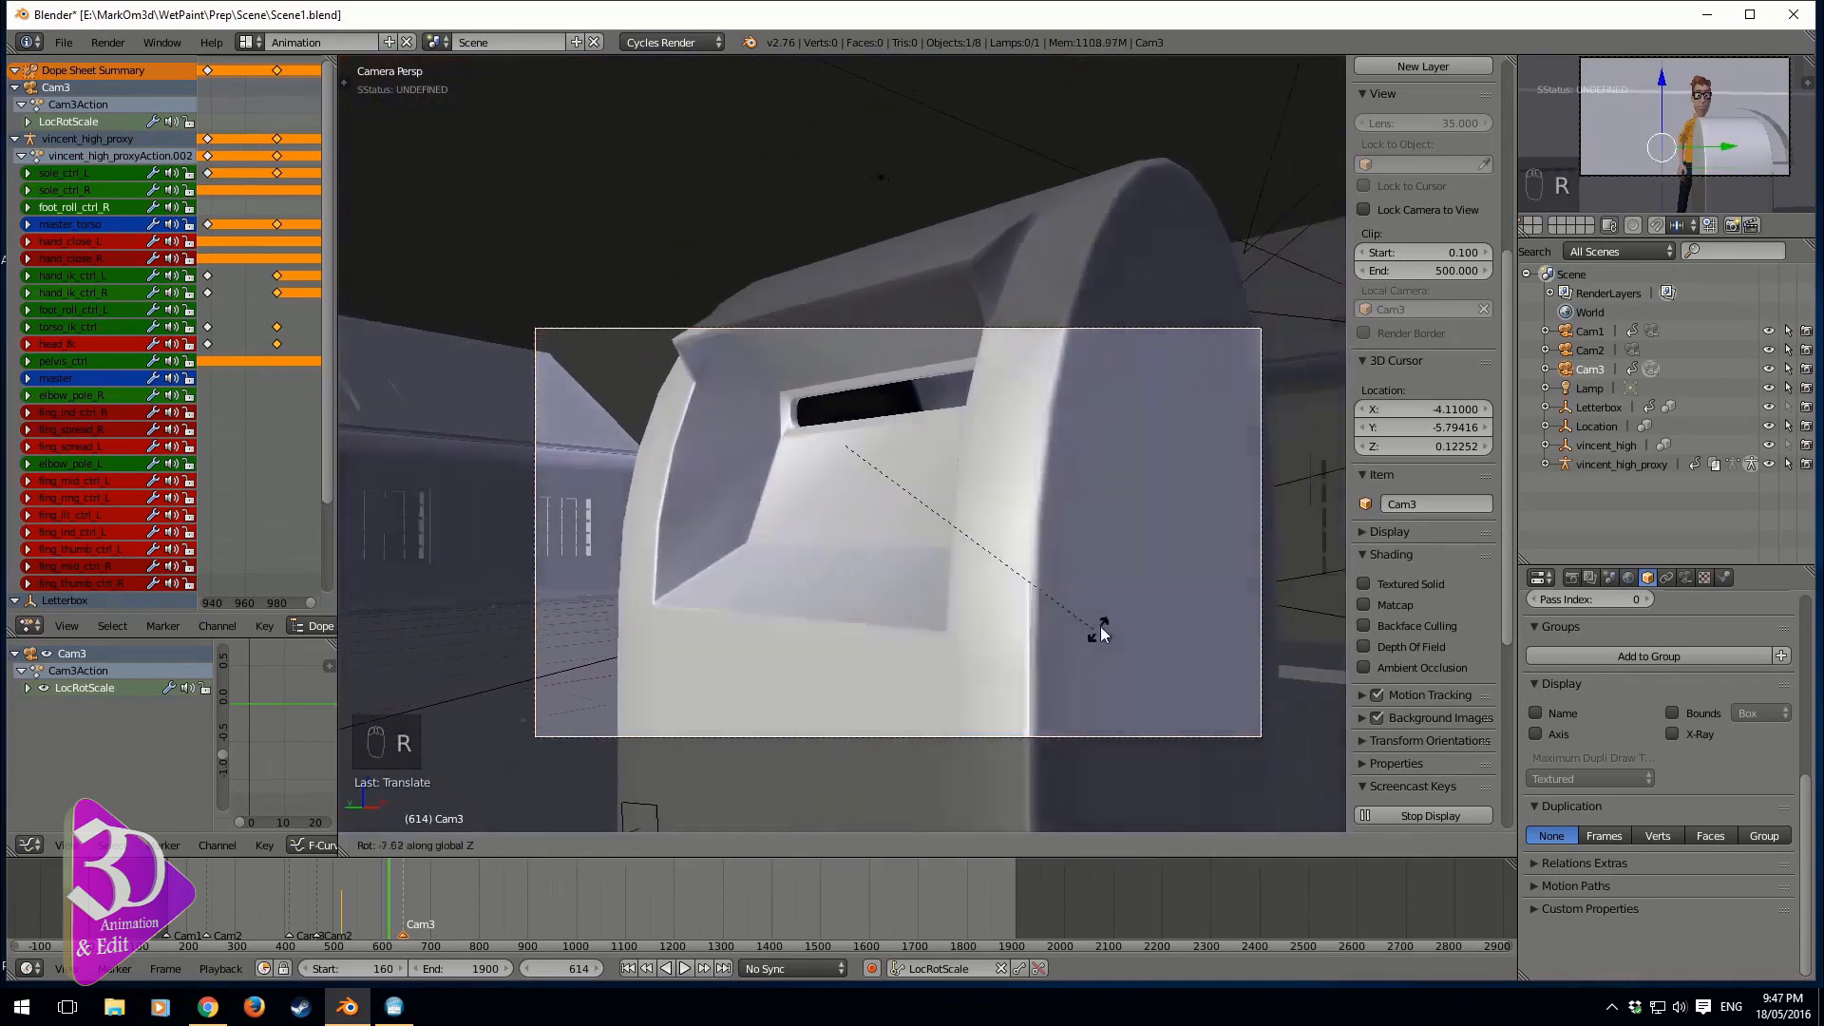
click(1119, 607)
key(g)
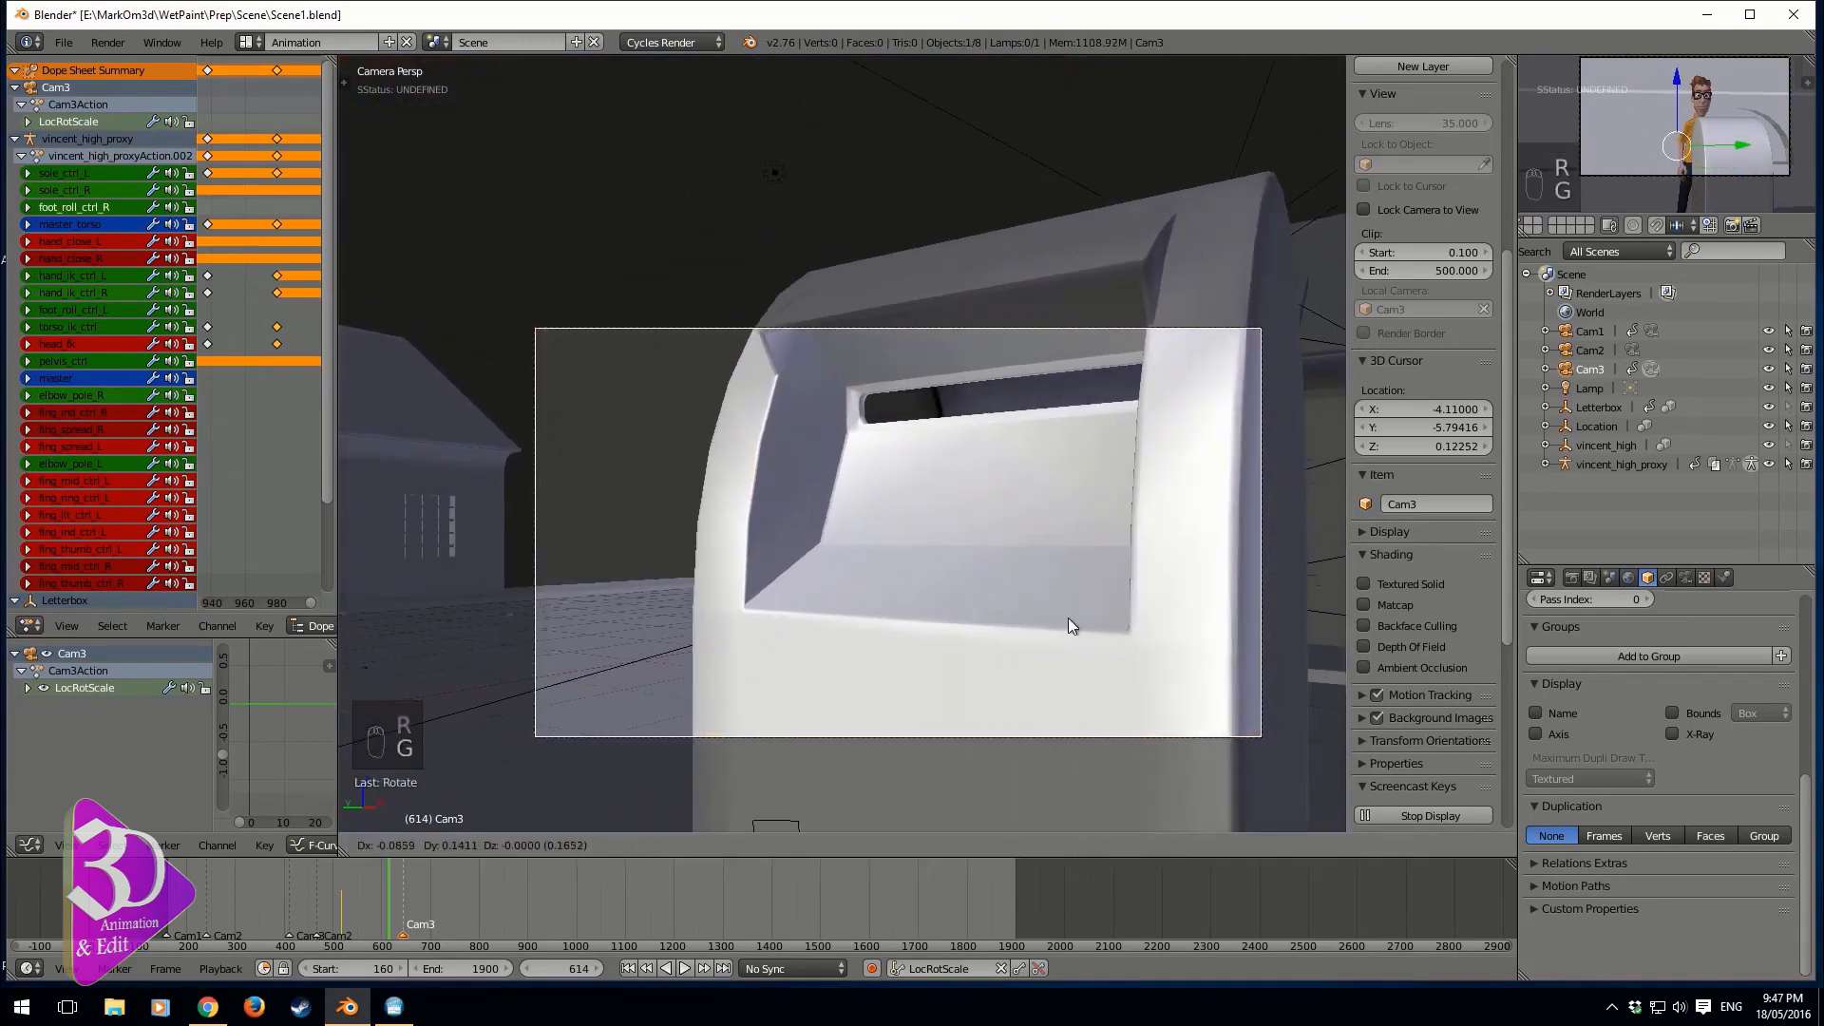
click(1070, 619)
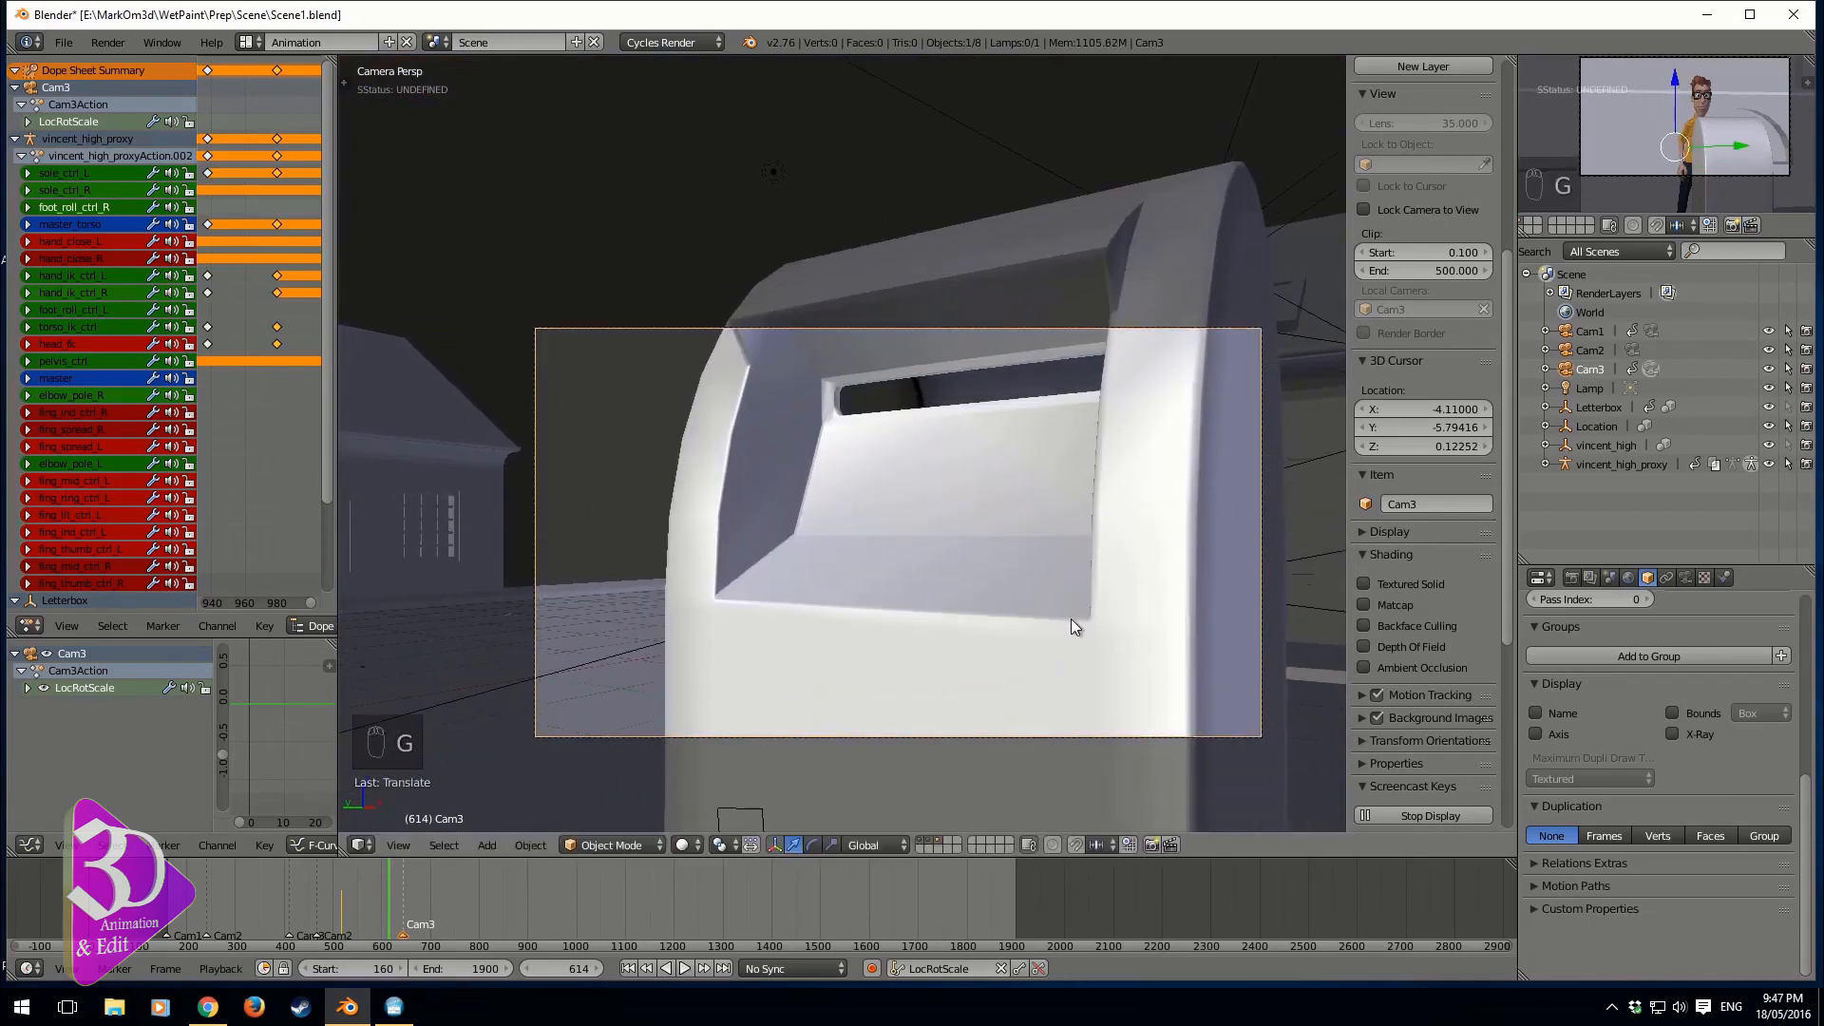
- Fine-tune Cam3's position along the global axes to move in on the letterbox slot and insert a LocRotScale keyframe at frame 614
key(g)
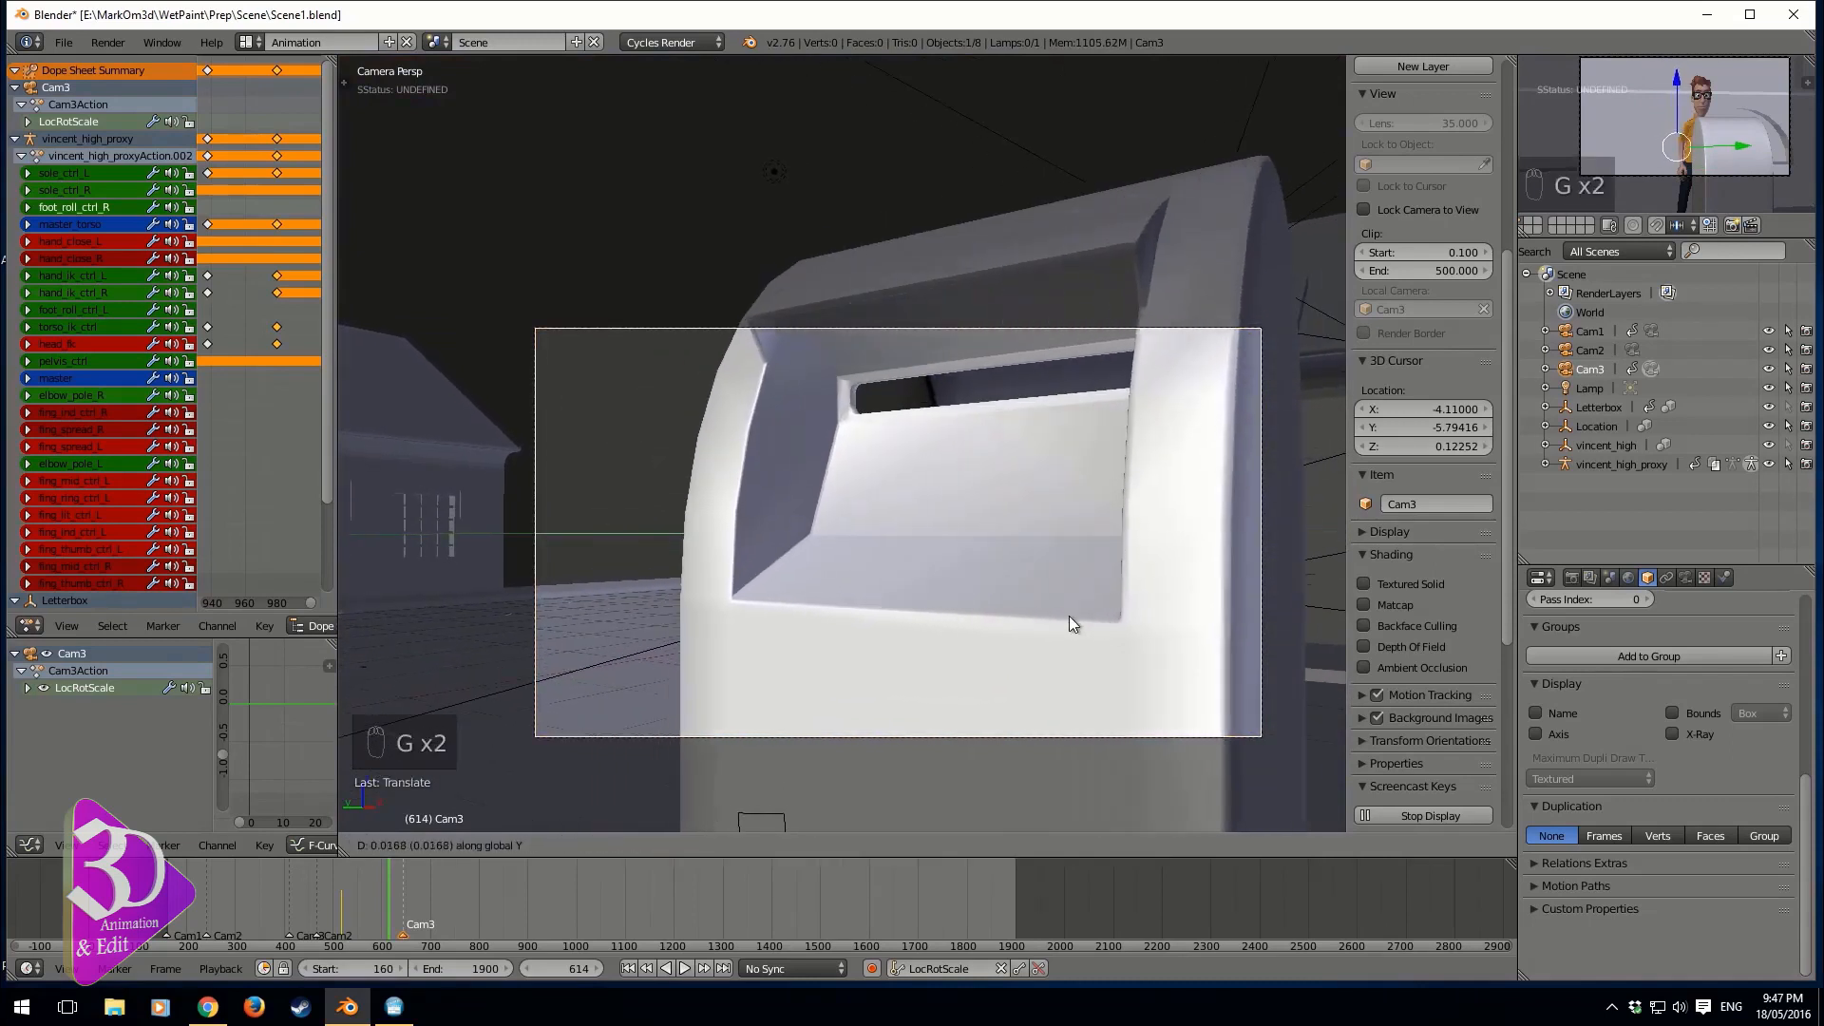
click(1068, 615)
key(g)
click(1080, 611)
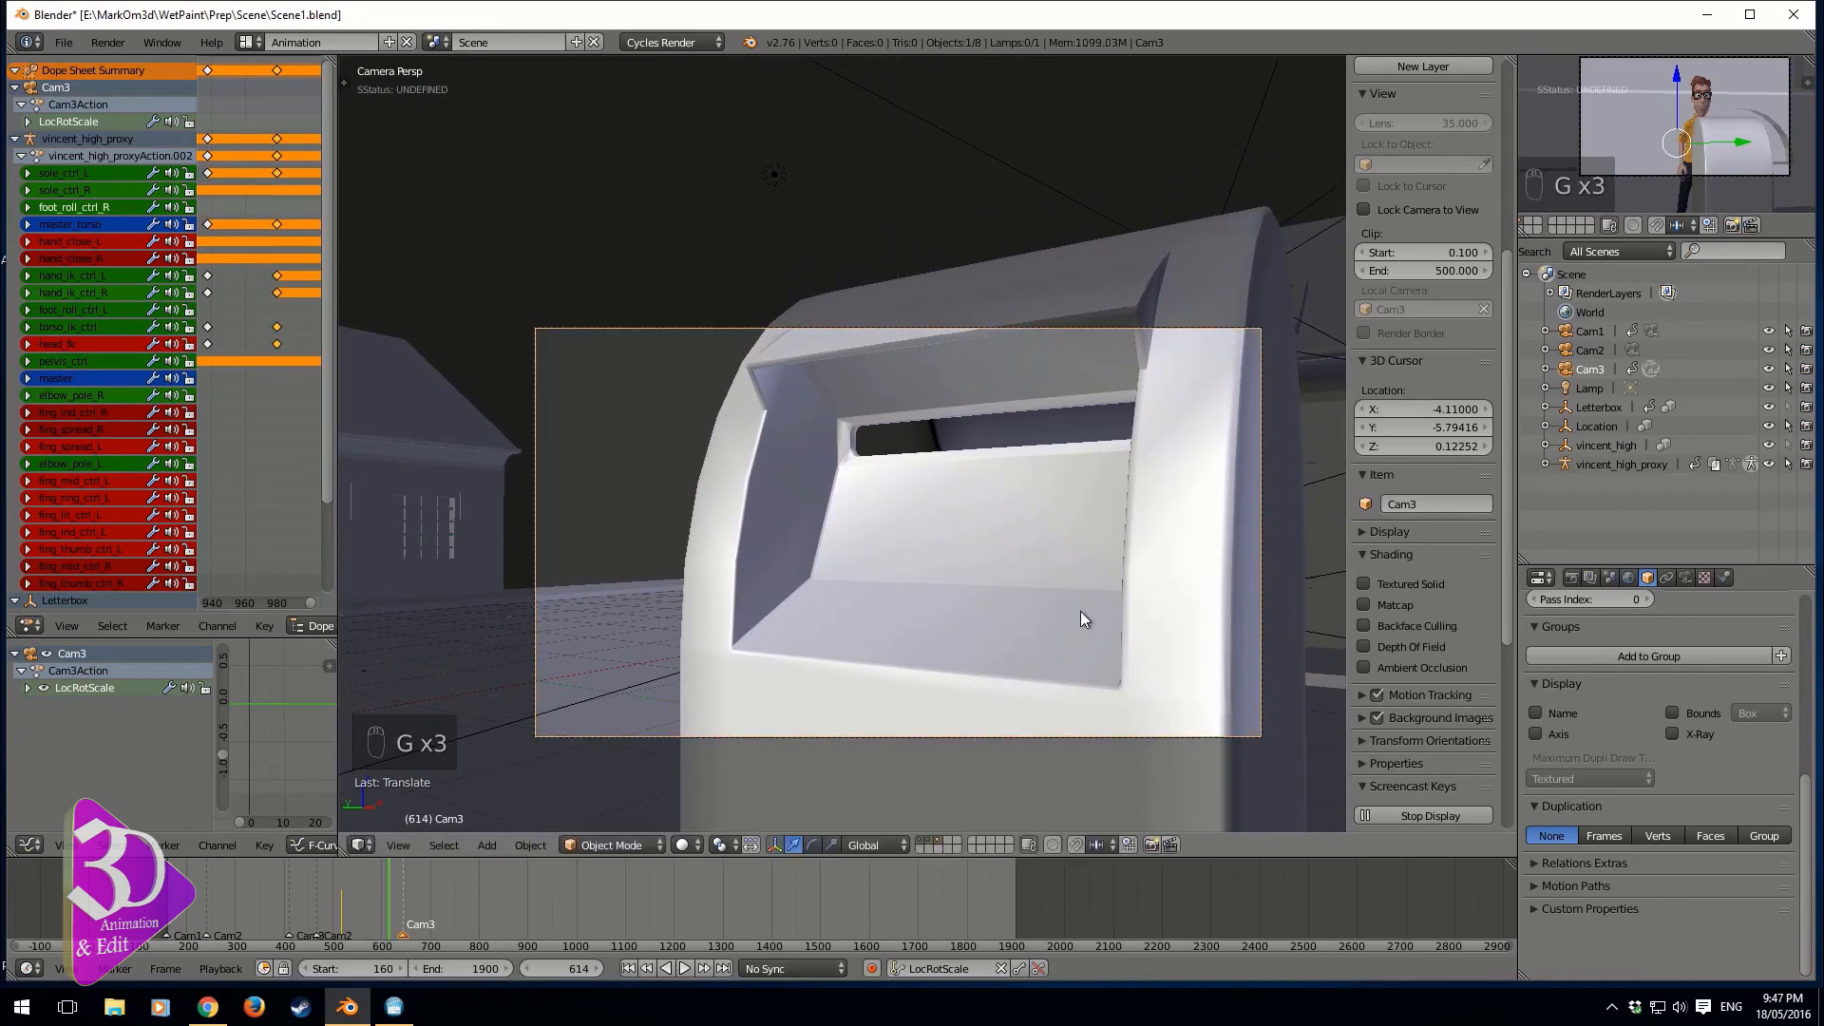
key(g)
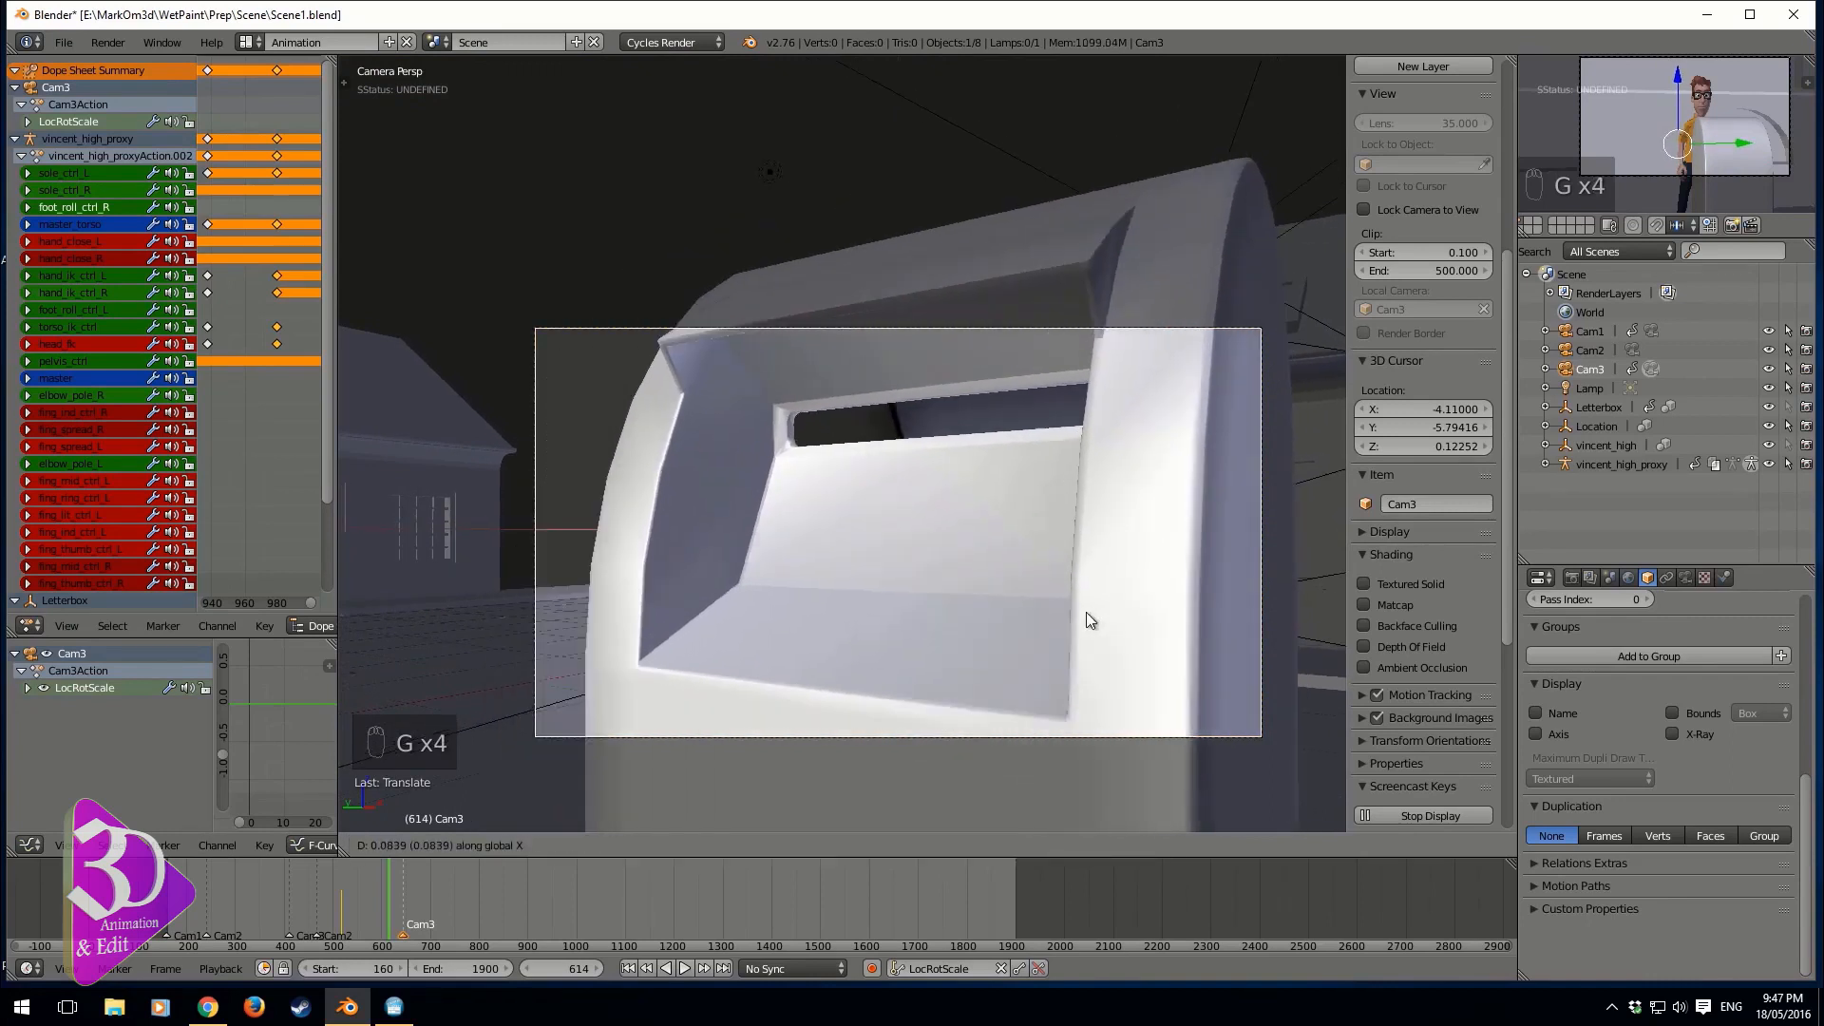
click(1085, 619)
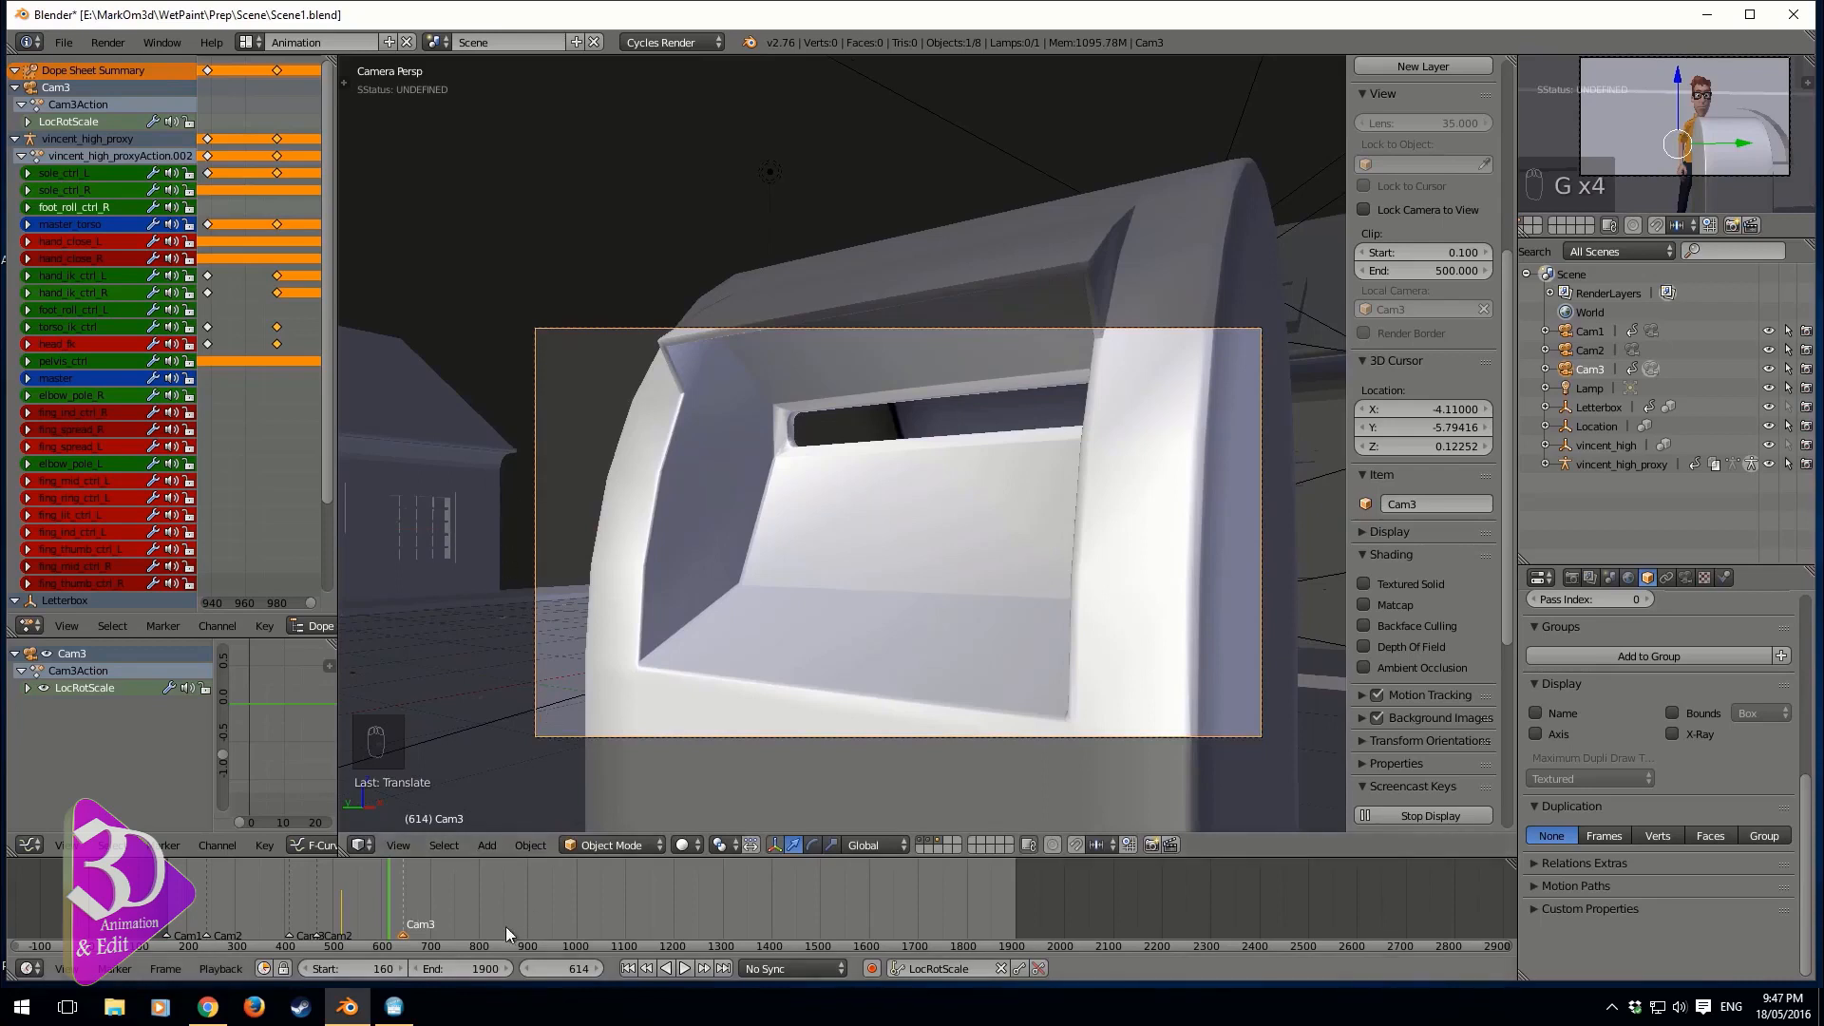
key(i)
key(i)
key(i)
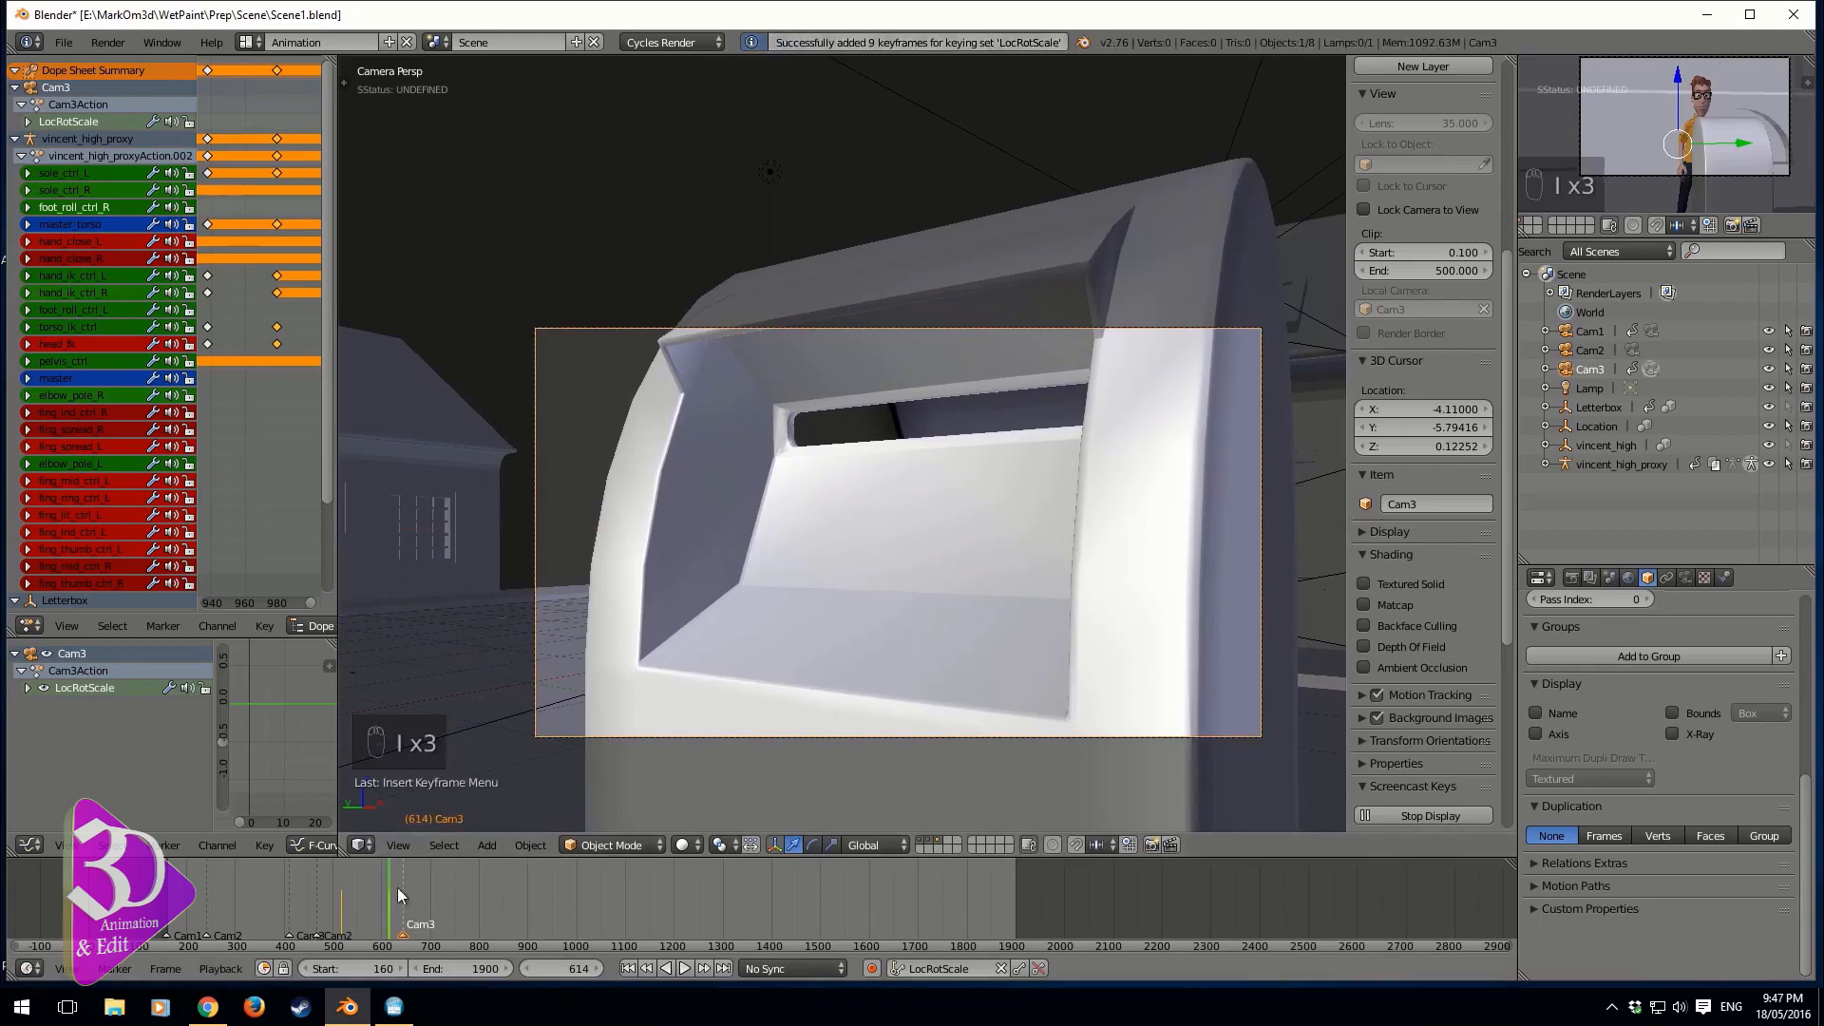
- Scrub and play the timeline across the Cam2 and Cam3 cuts to review Cam3's keyframed framing
click(334, 899)
drag(241, 899, 437, 914)
click(285, 916)
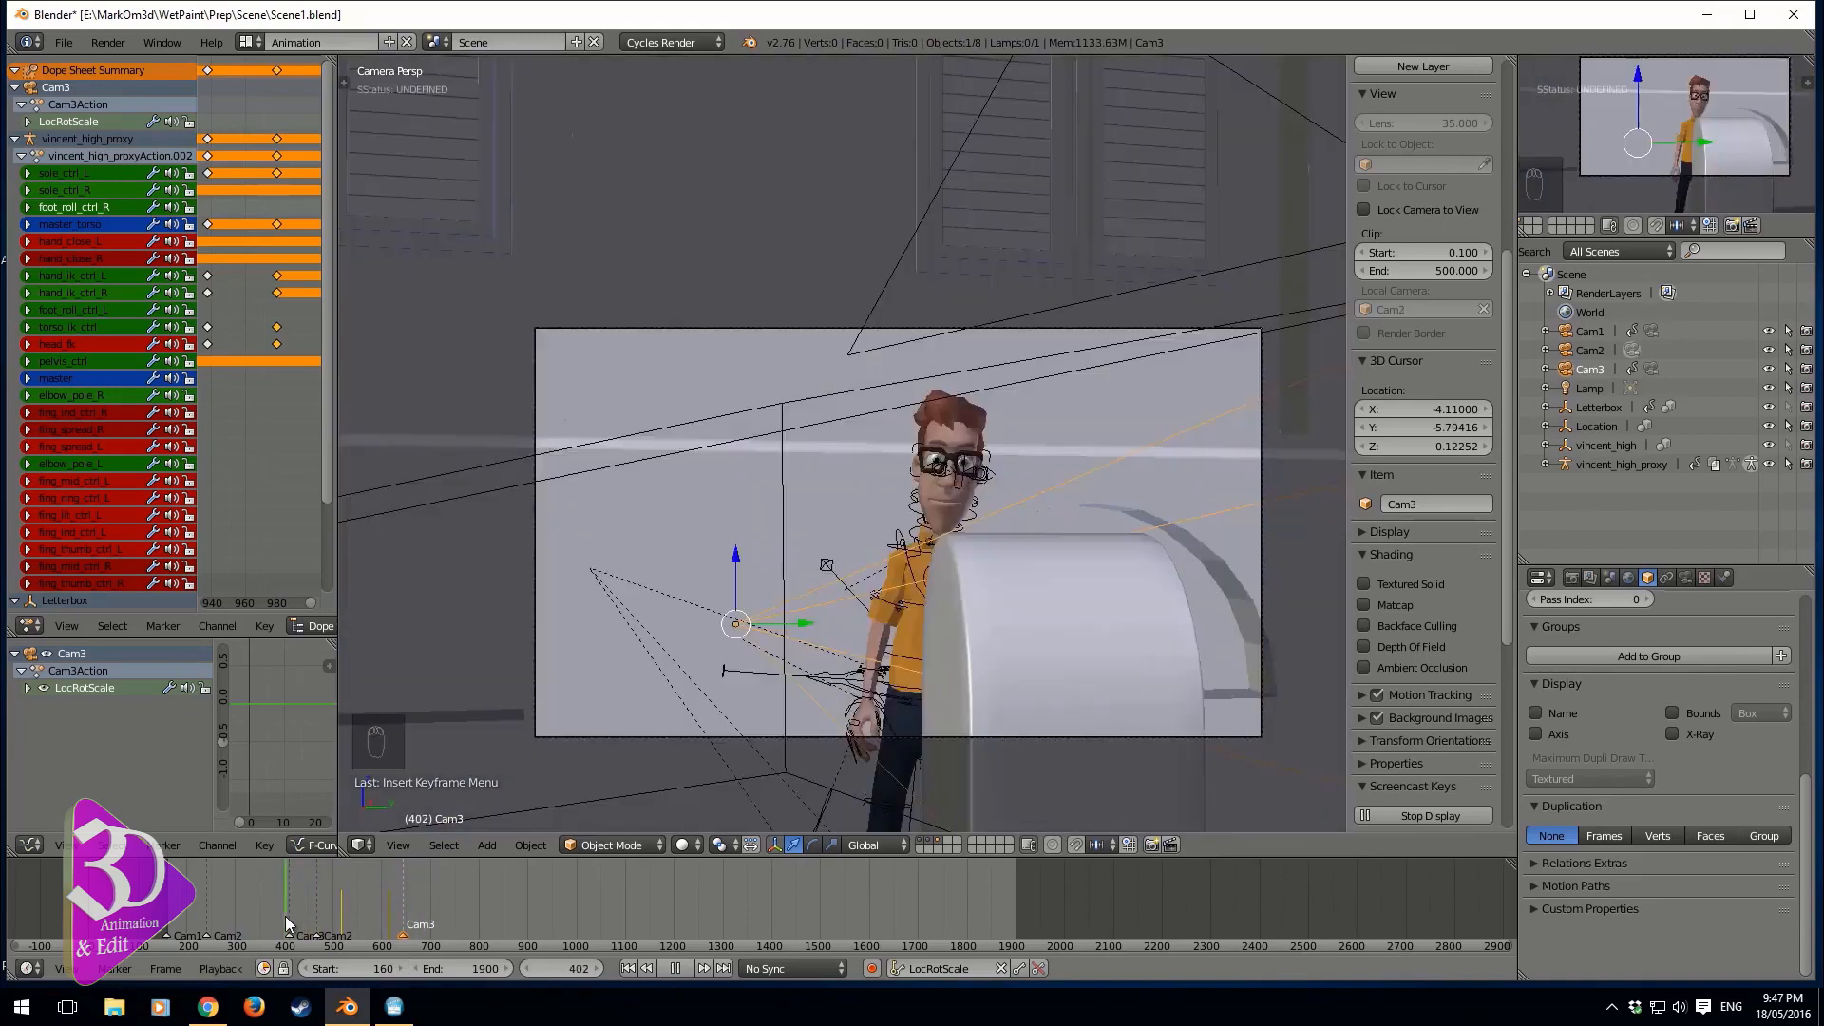
drag(285, 916, 427, 914)
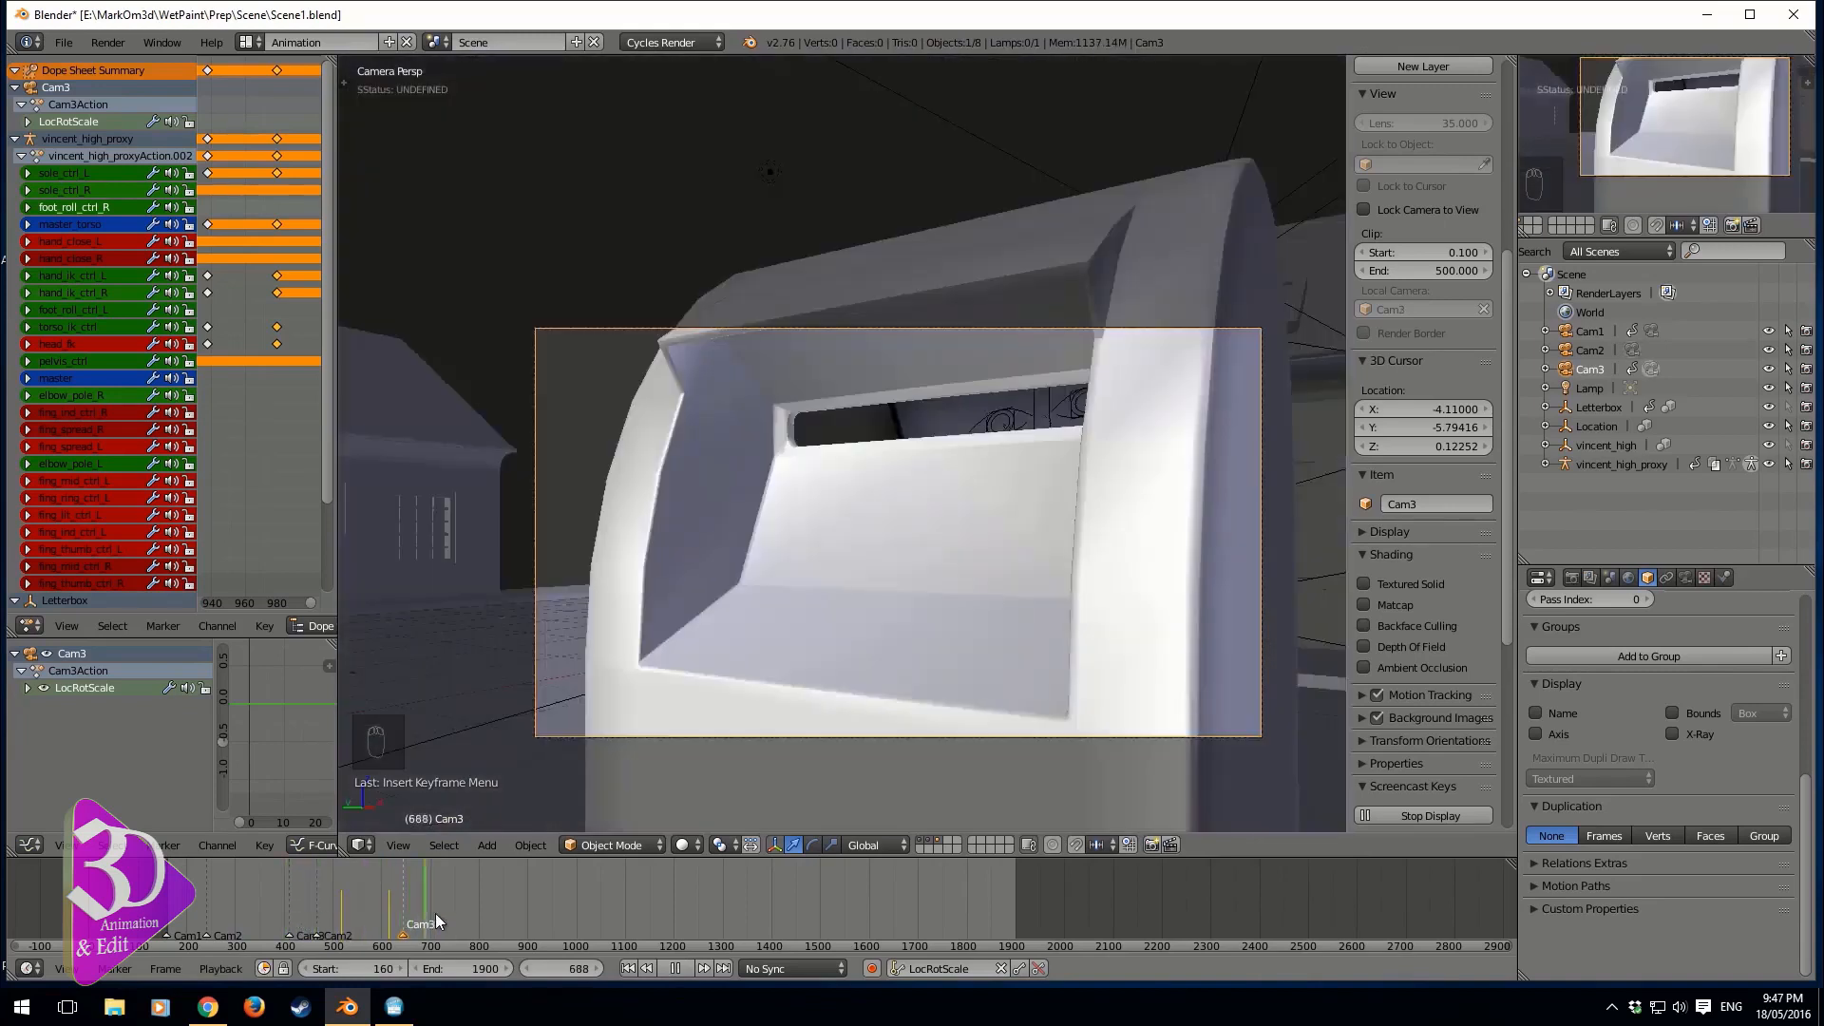
click(313, 927)
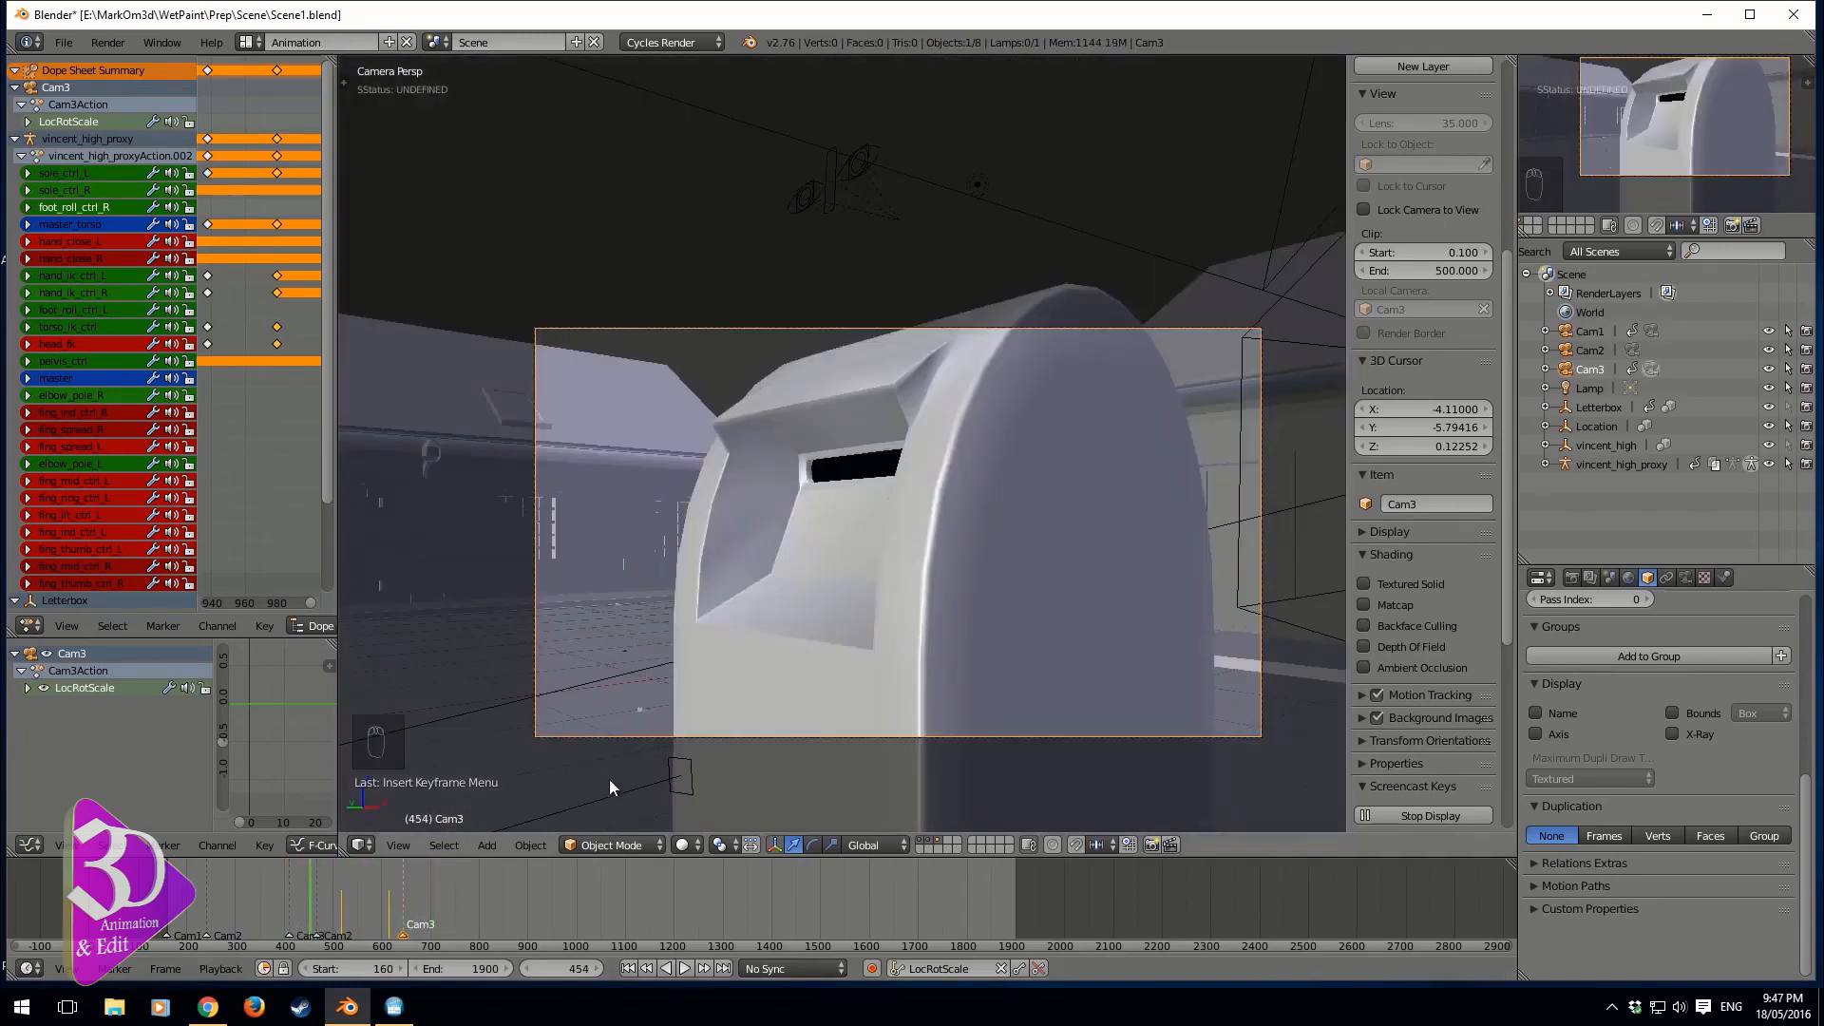
- Jump to Cam3's keyframe at frame 517 and make Cam3 the active camera
key(Down)
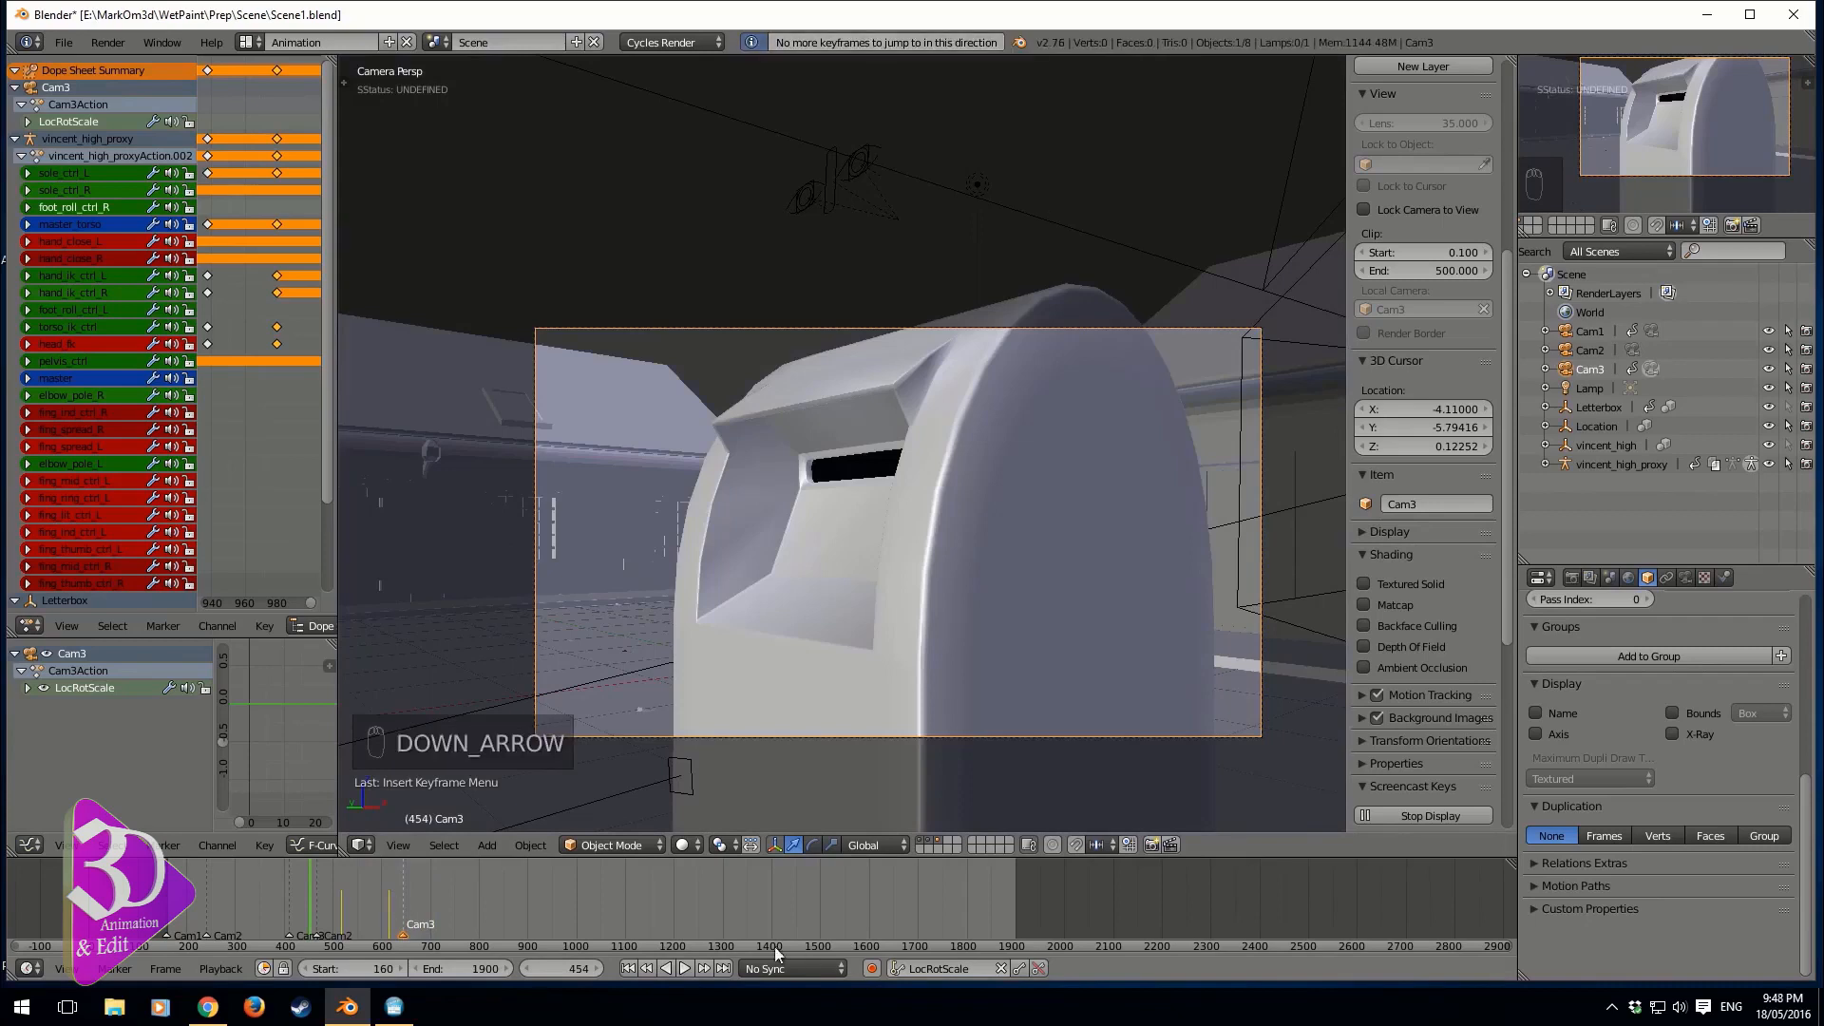
key(Up)
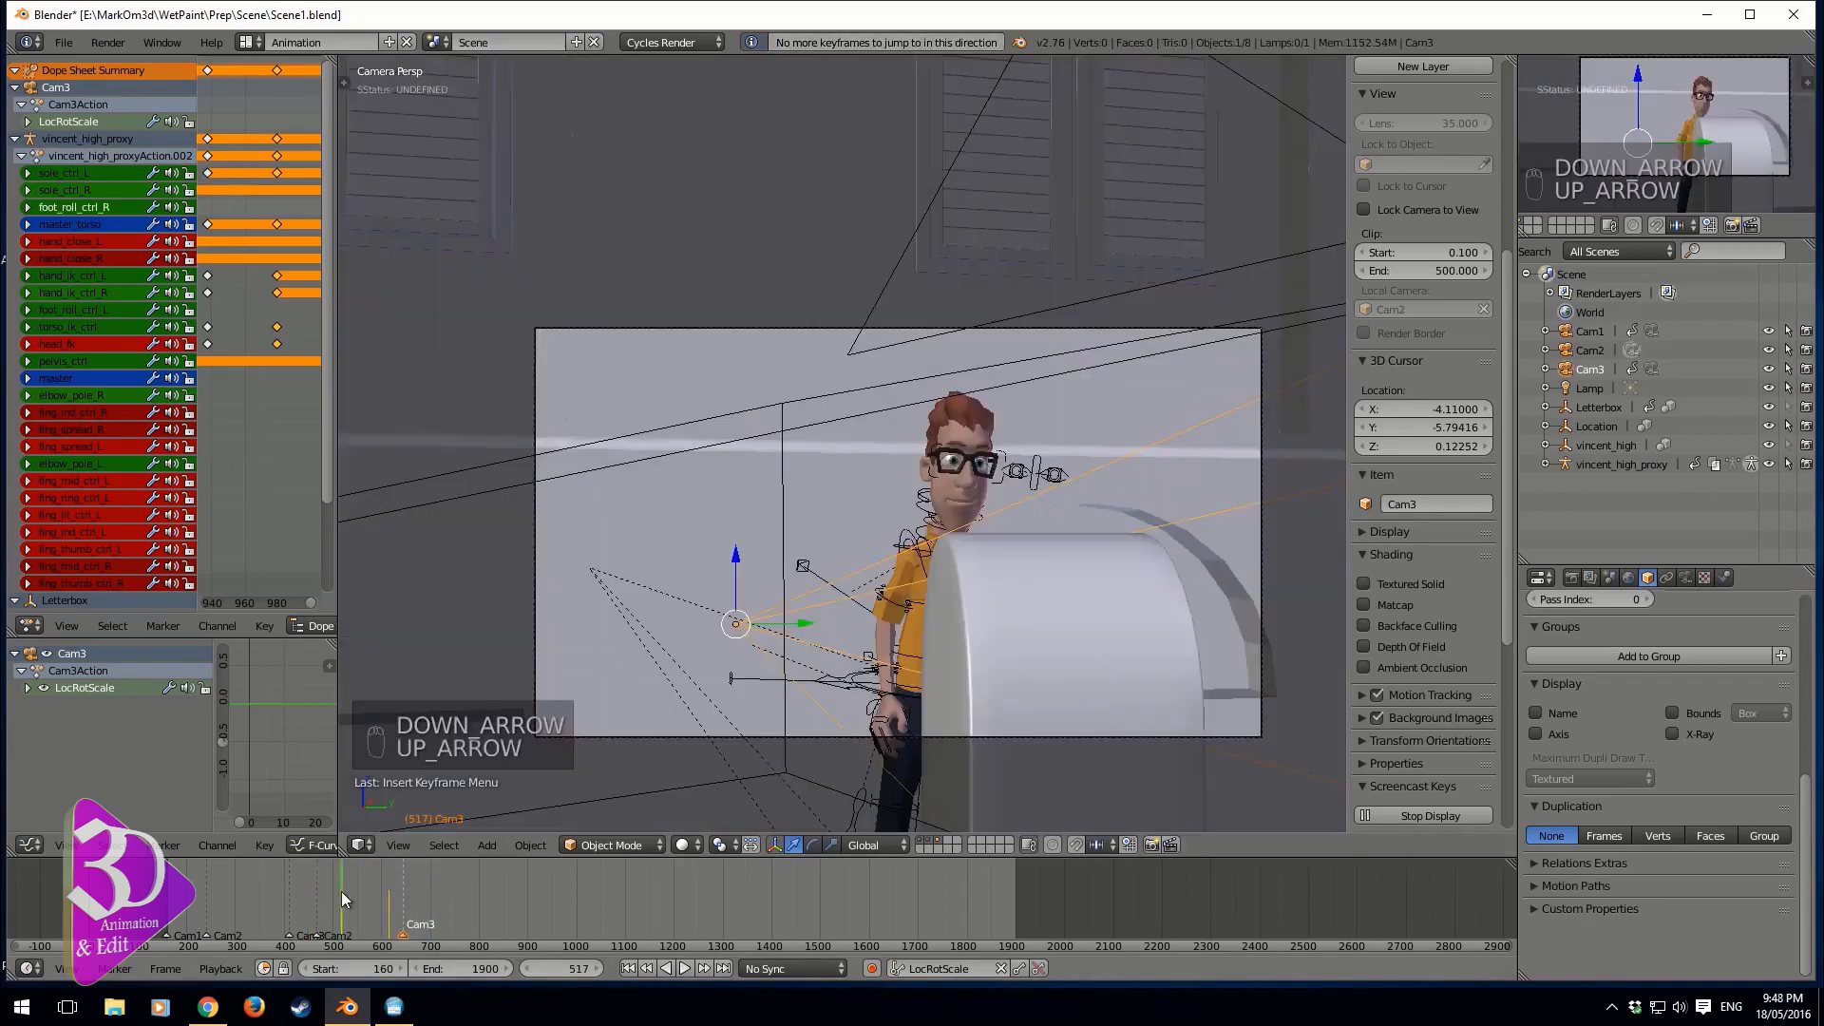
key(ctrl+KP_0)
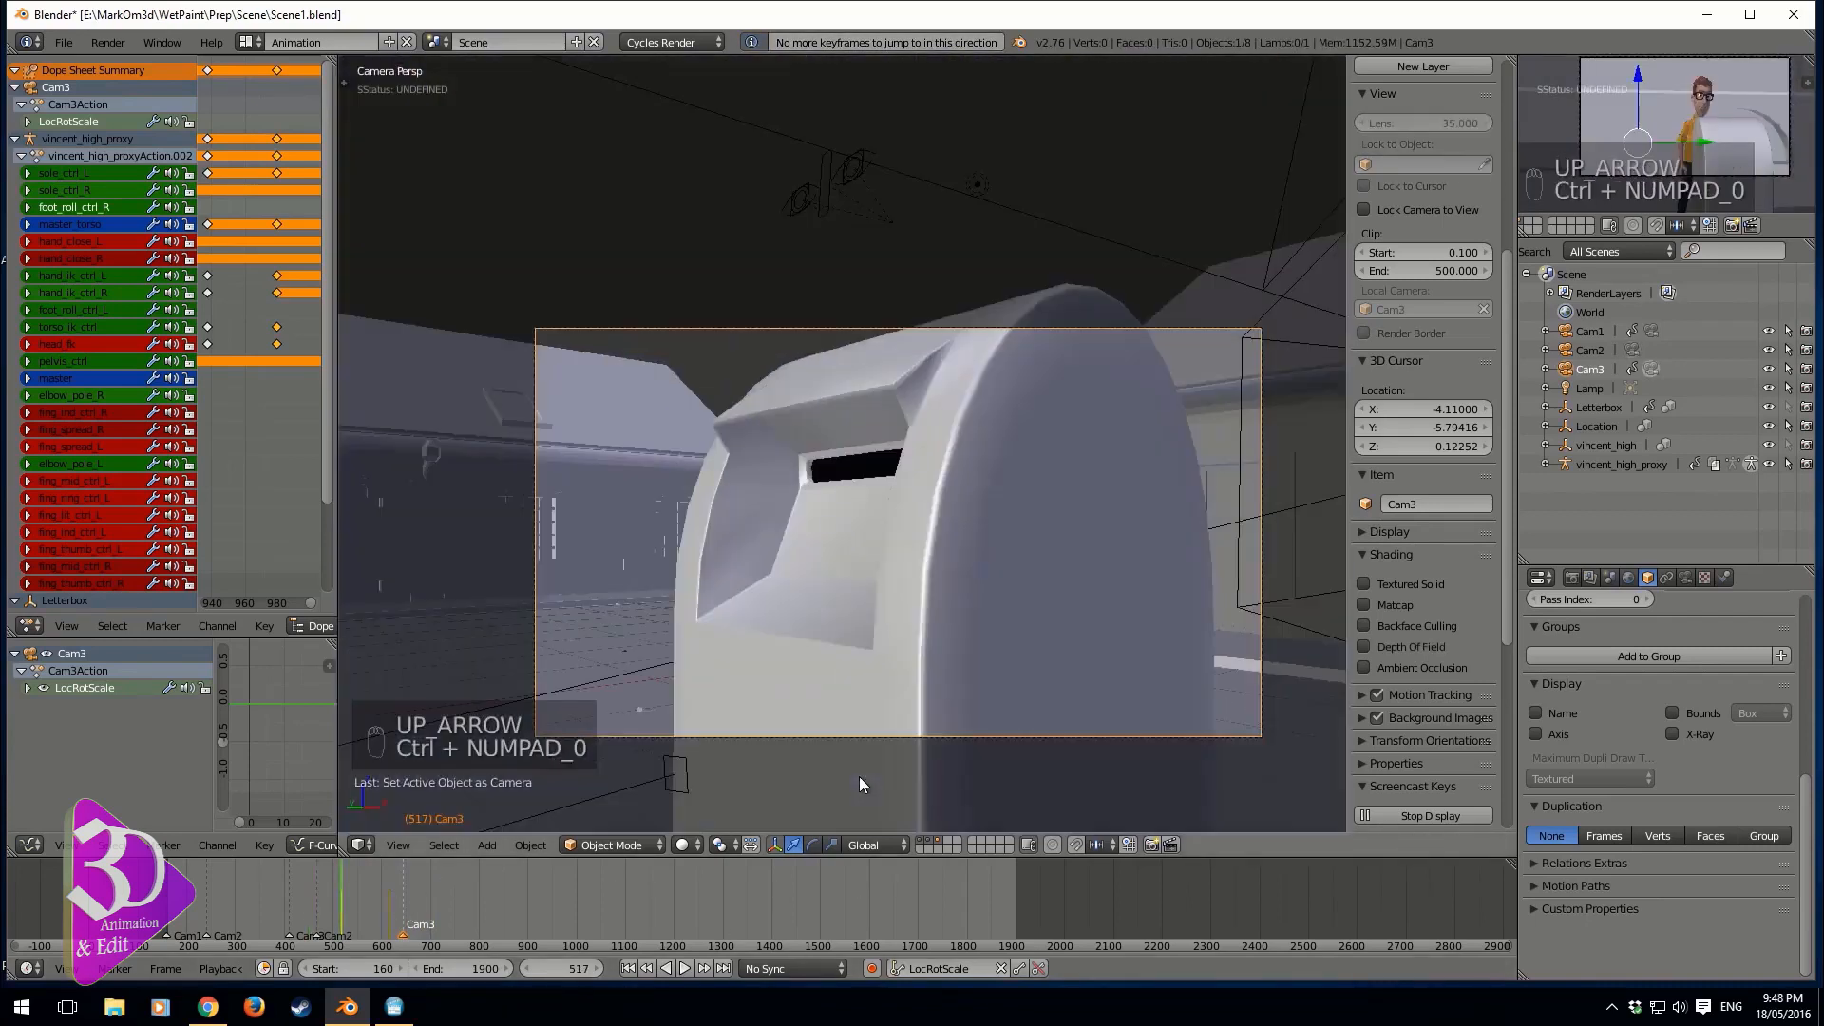
- Move Cam3 along the global X and Y axes, rotate it and reposition it at frame 517 to frame the letterbox slot
key(g)
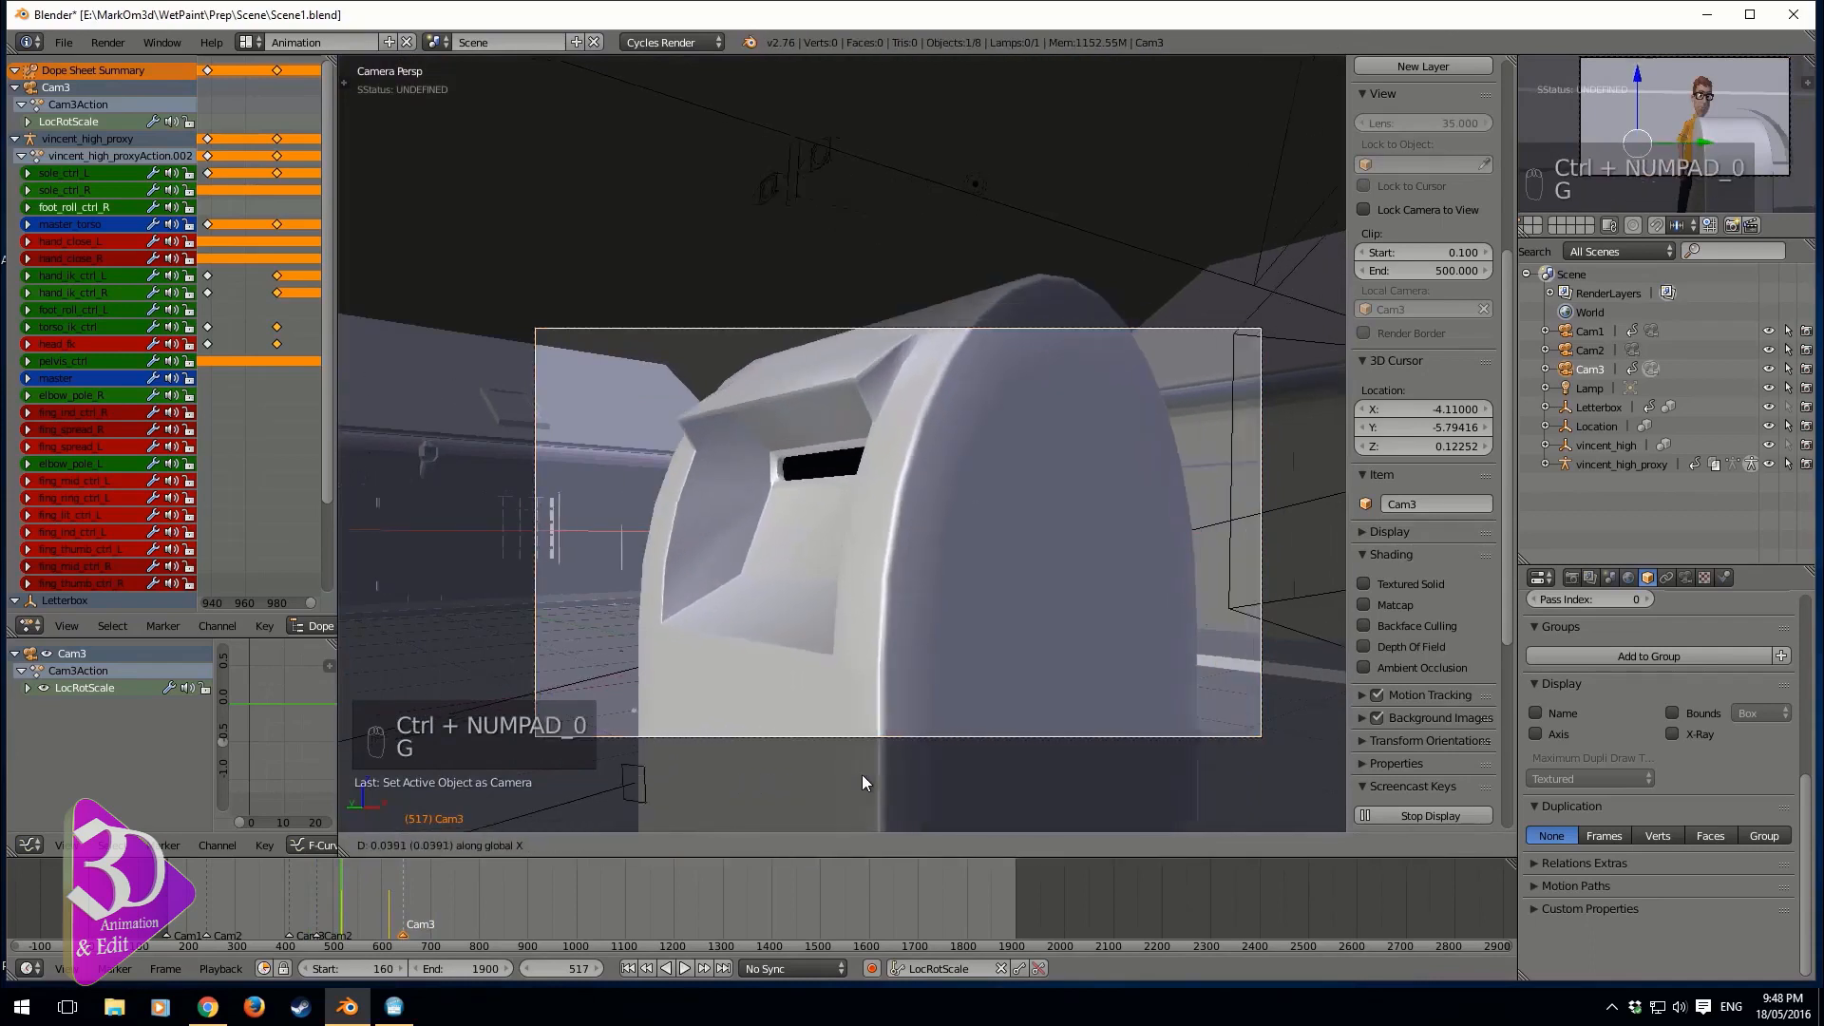
click(865, 775)
key(g)
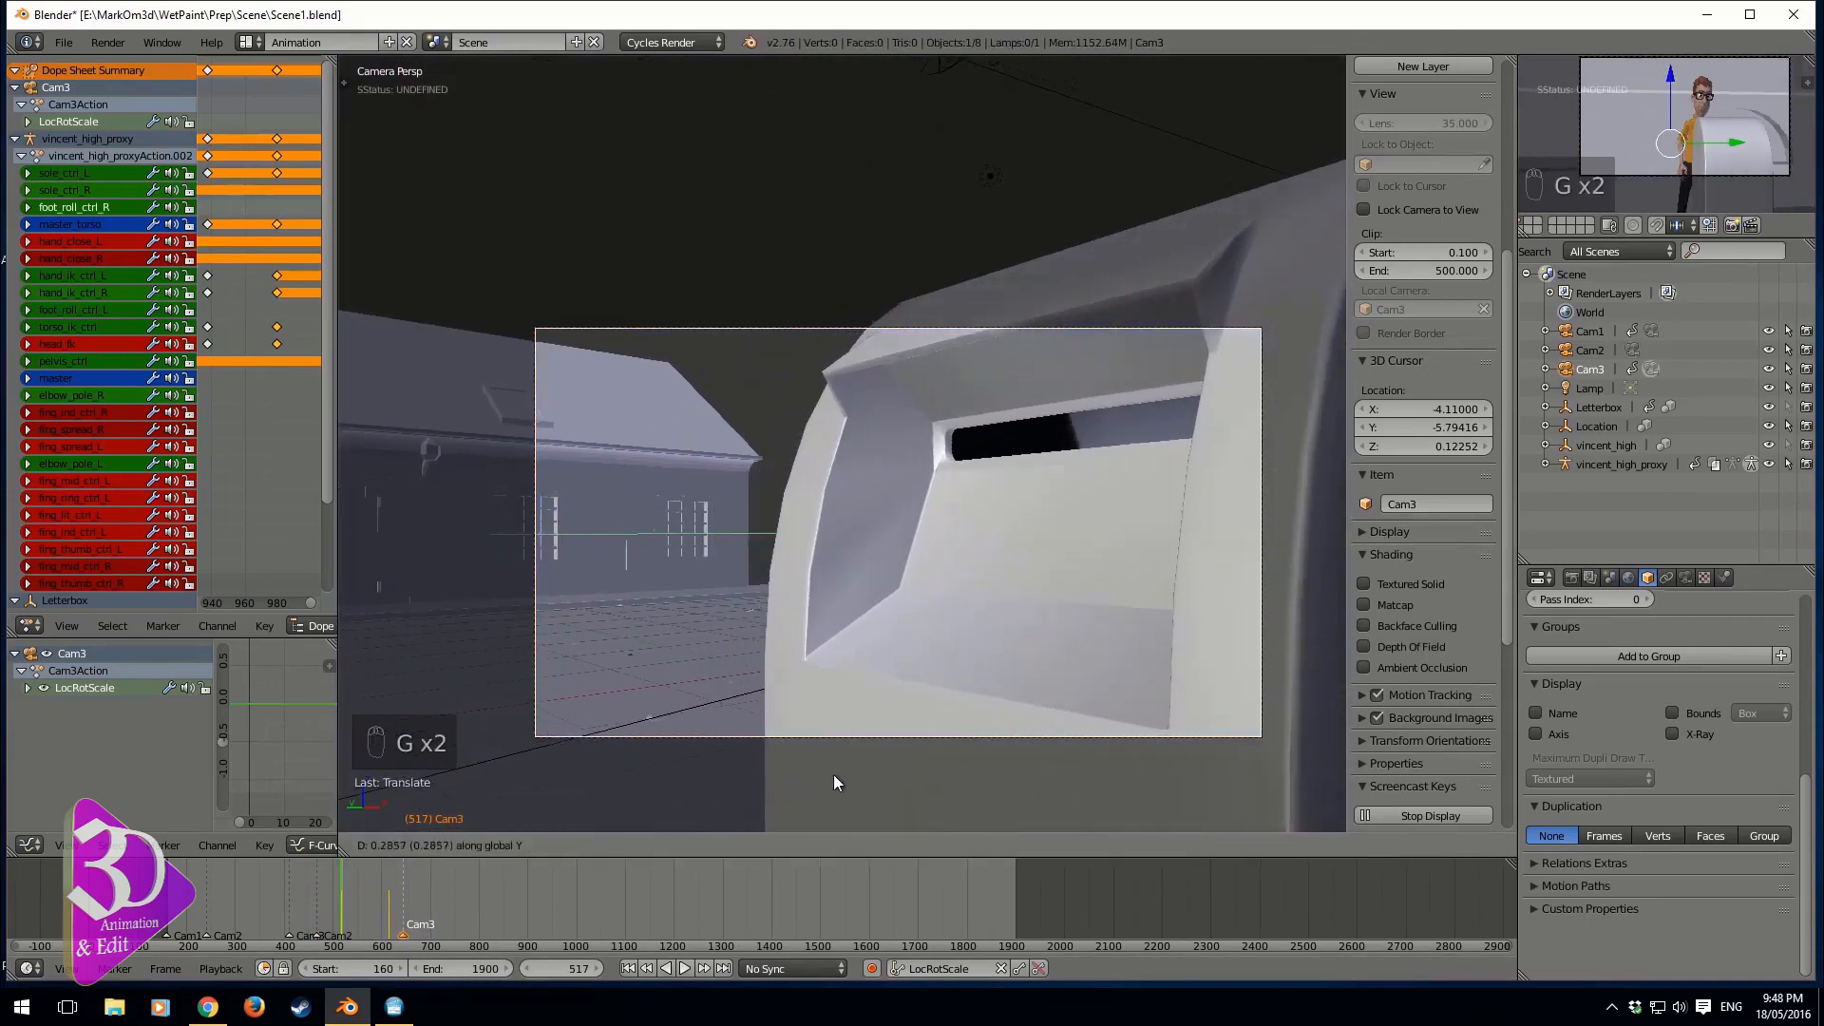
key(r)
click(1000, 722)
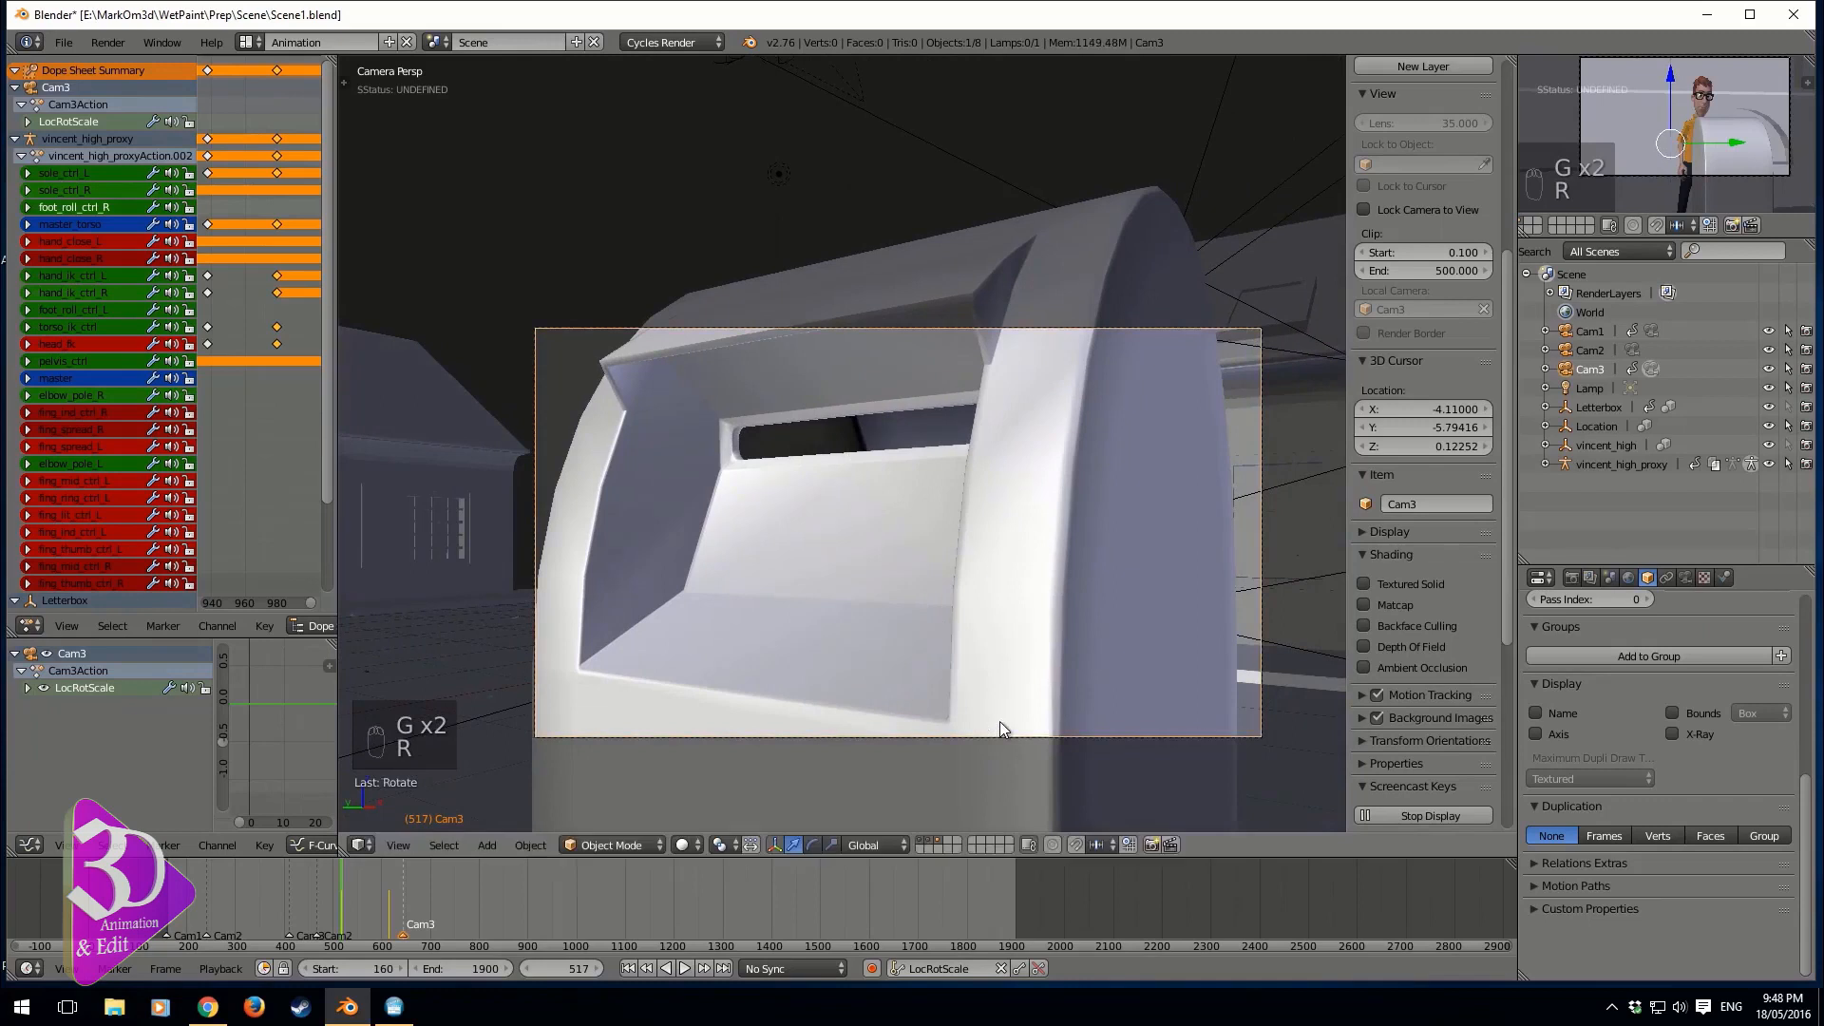
key(g)
click(976, 717)
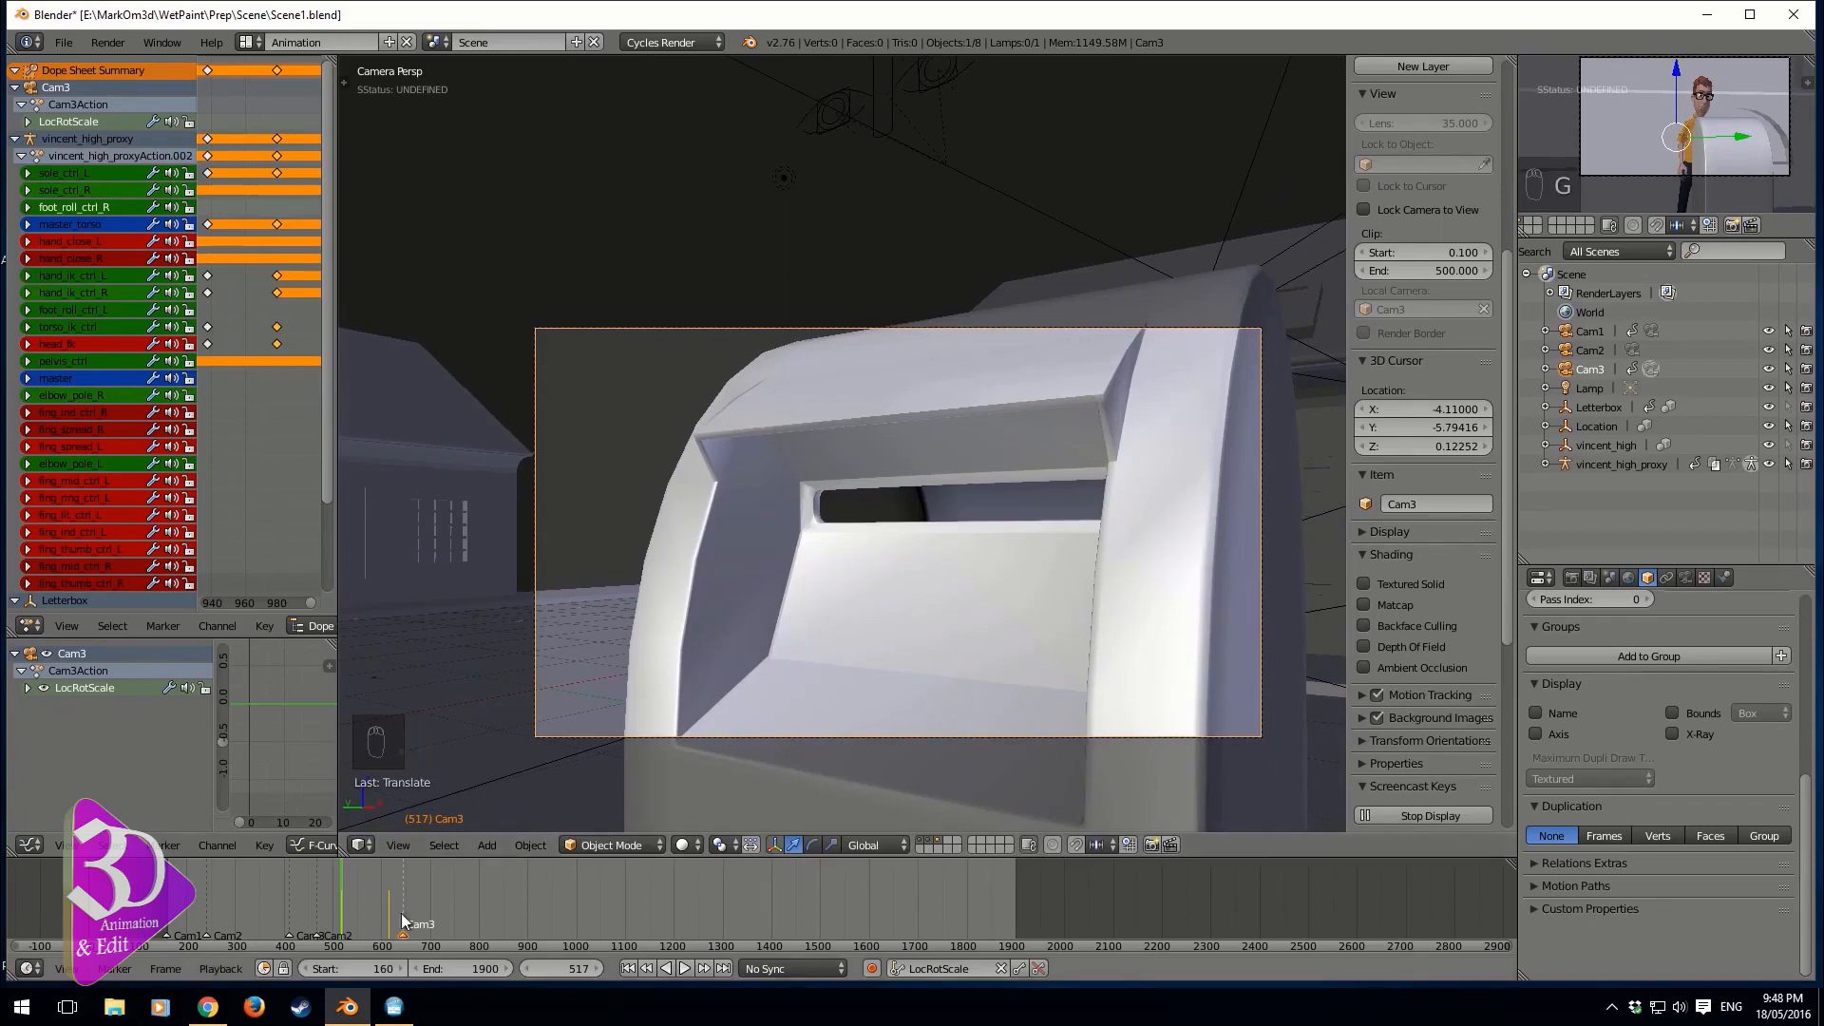
- Scrub past the last Cam3 marker to frame 671 and try shifting Cam3's framing of the letterbox slot there
drag(341, 912, 418, 923)
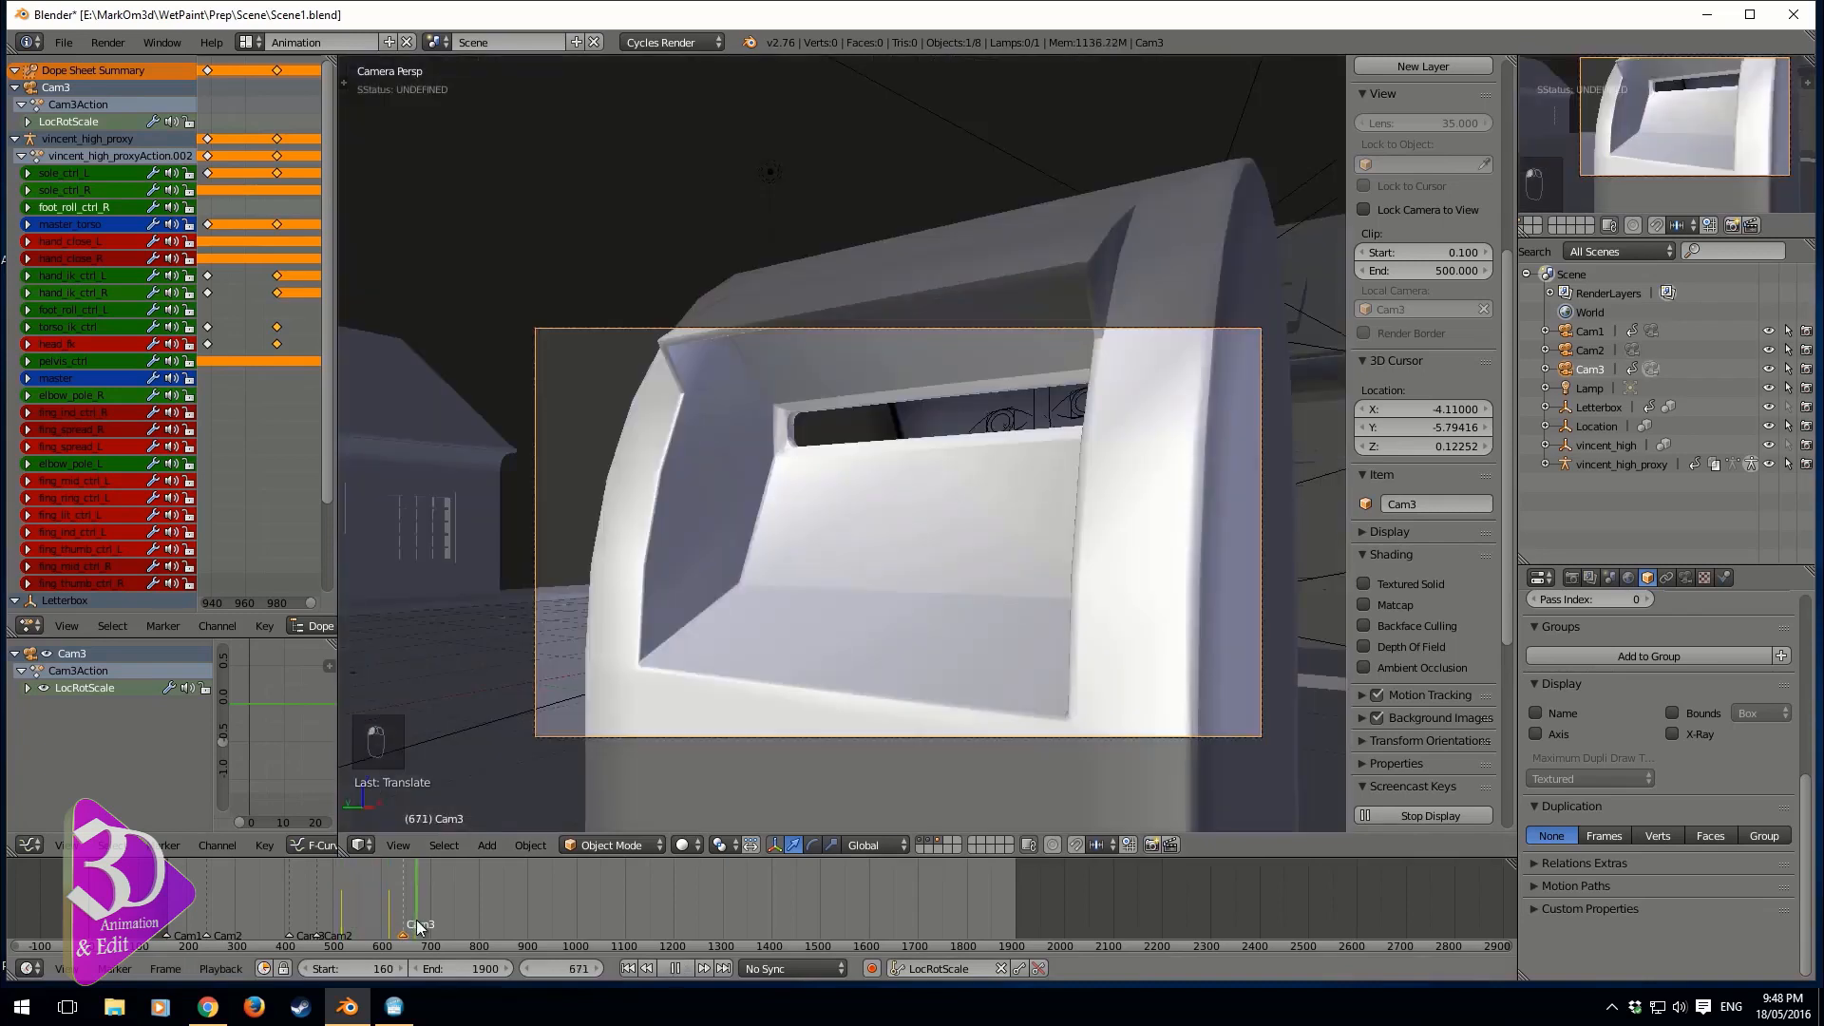
key(g)
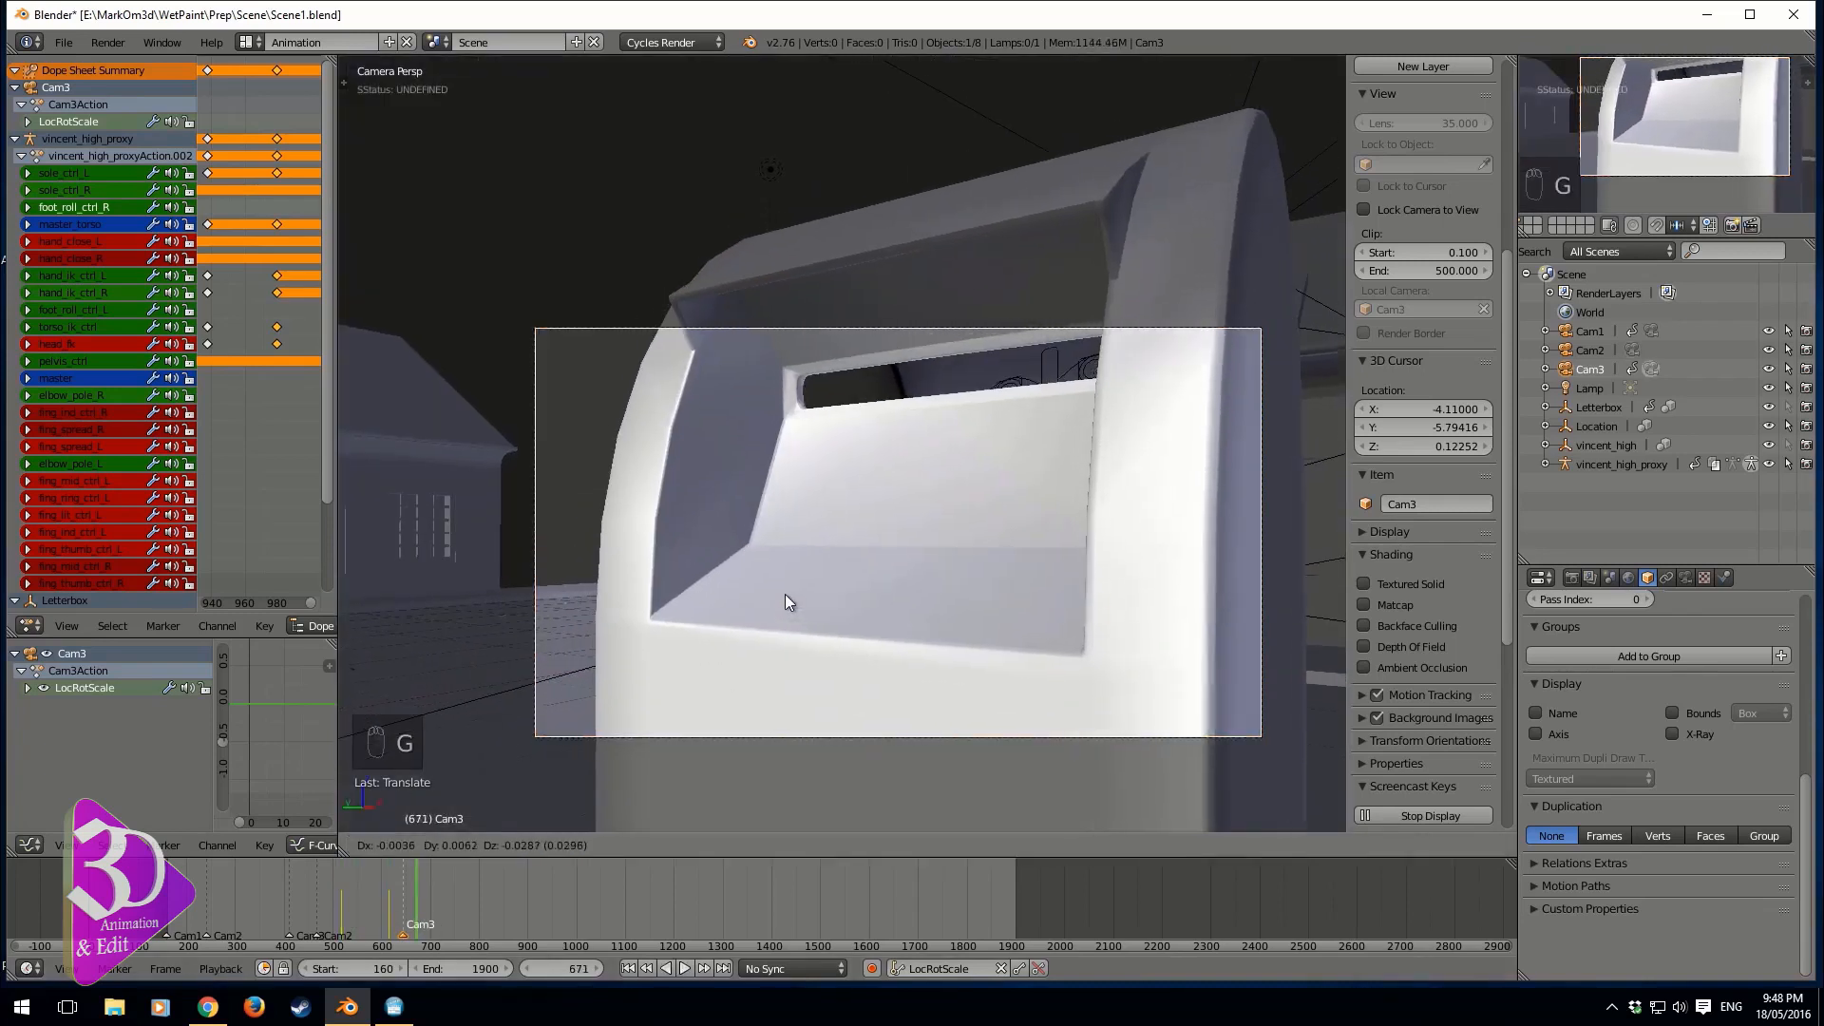
click(785, 594)
- Return to Cam3's keyframe at frame 517 and set Cam3 as the active camera
key(Down)
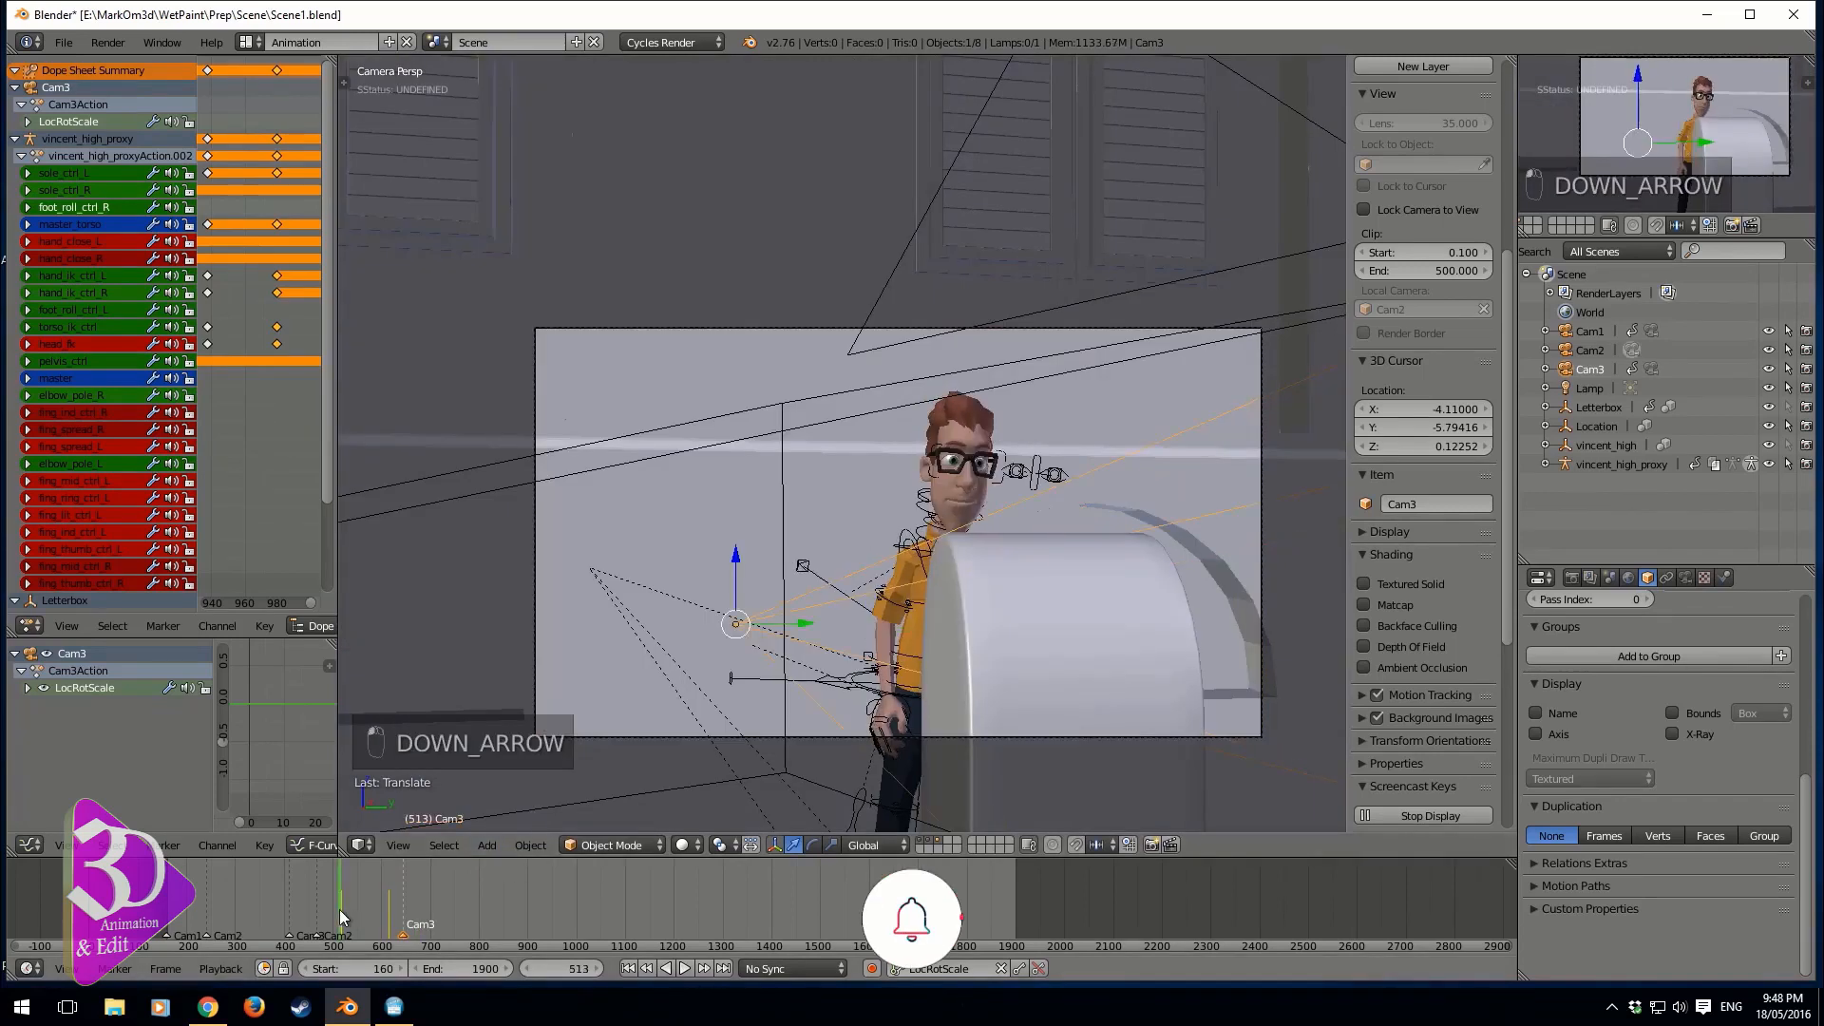
key(Down)
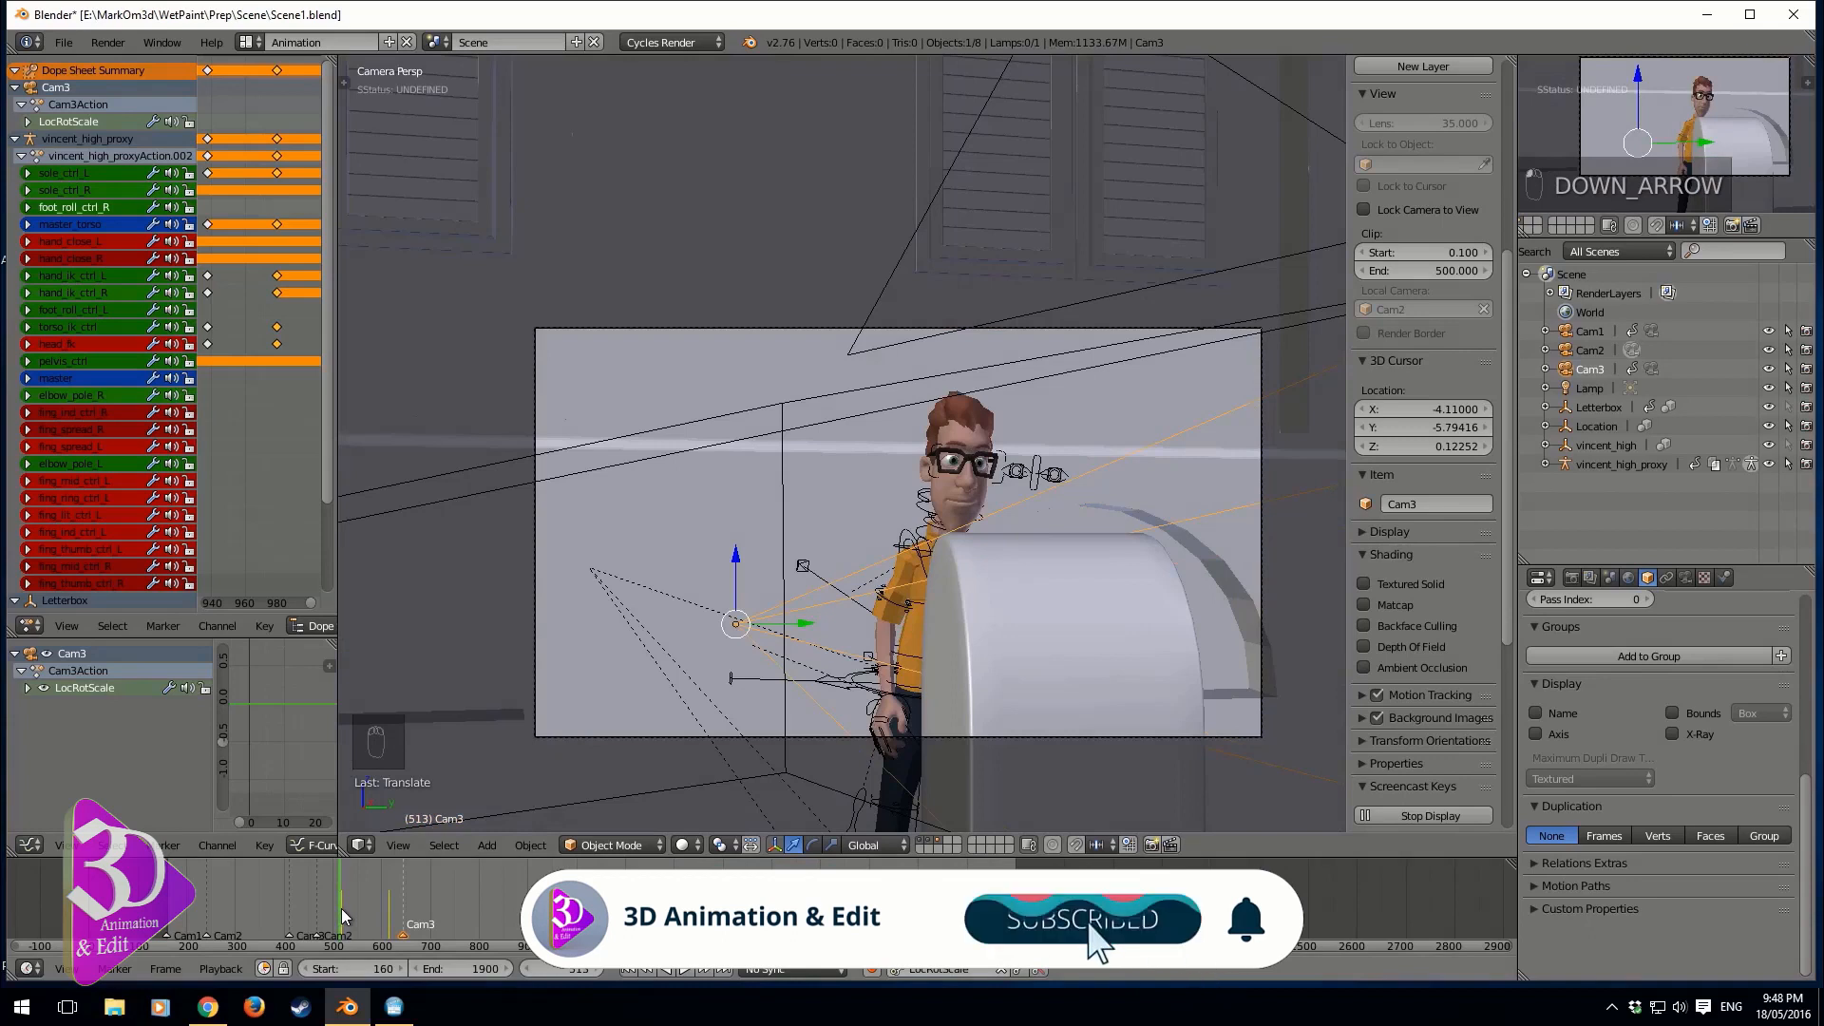
key(ctrl+KP_0)
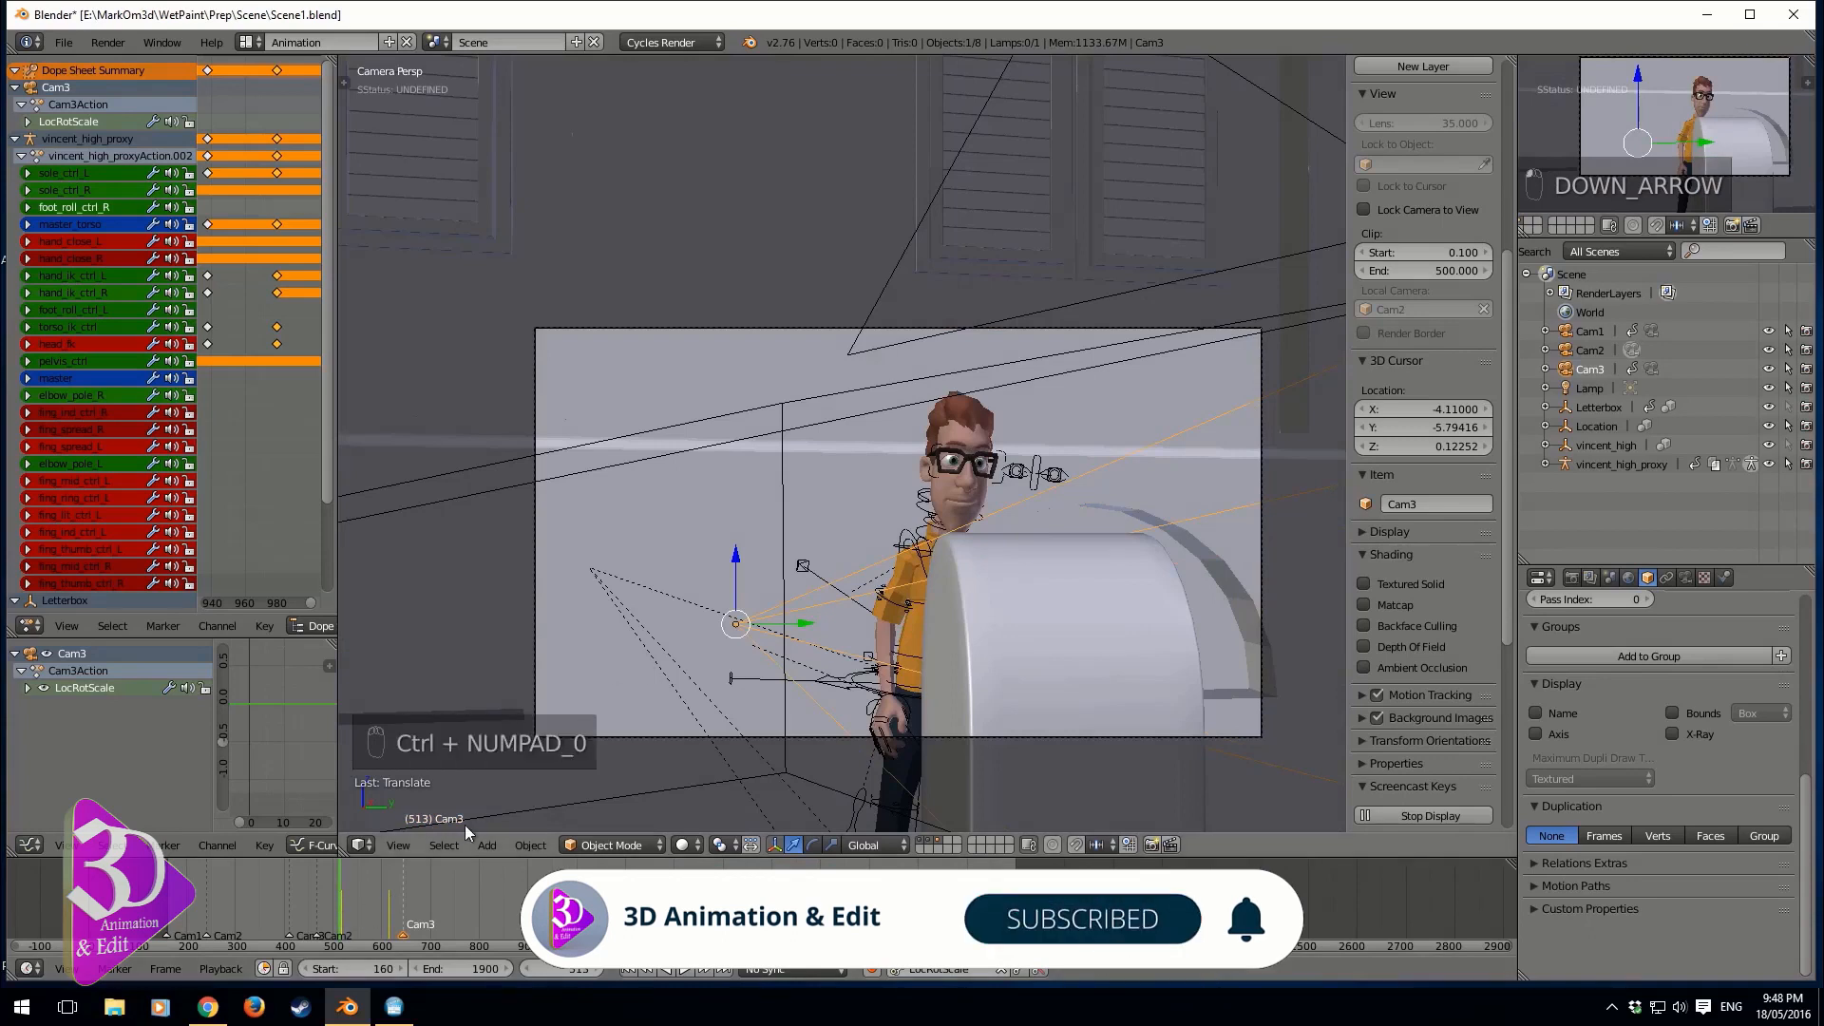
key(Up)
key(ctrl+KP_0)
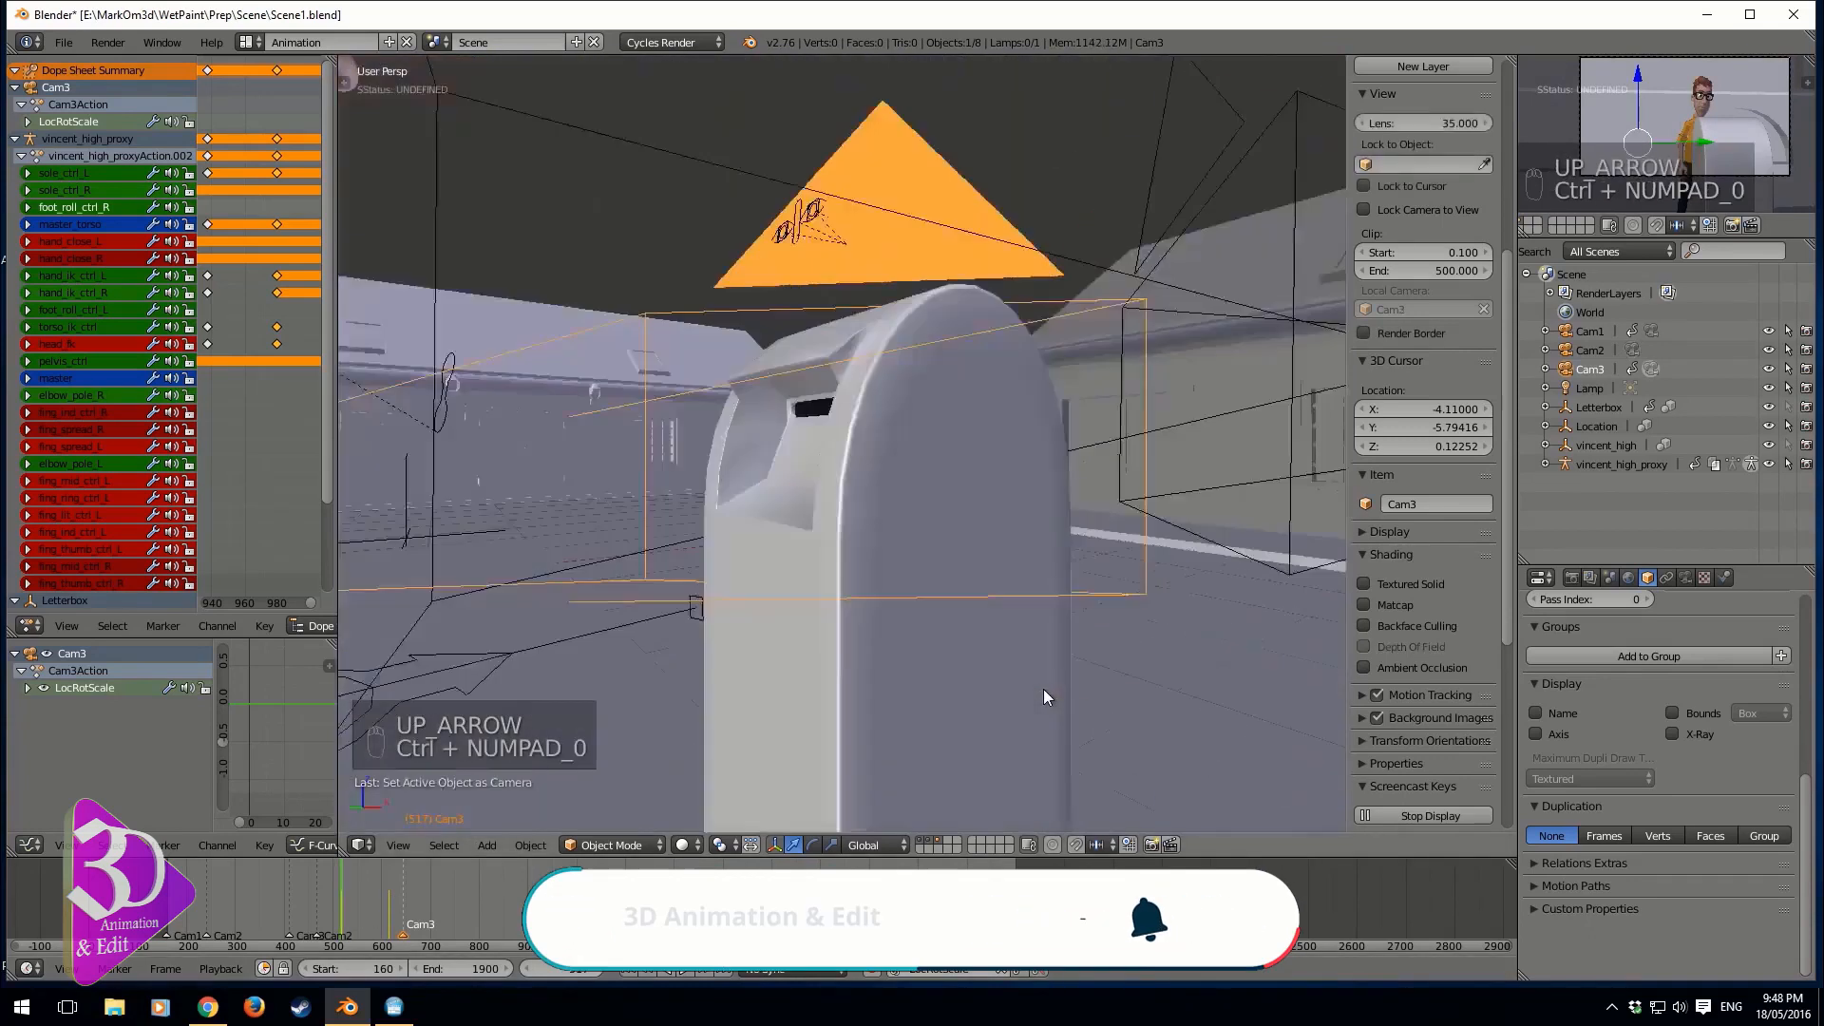
- Move Cam3 closer to the letterbox, rotate it about the global Z axis to frame the slot, and insert a LocRotScale keyframe at frame 517
key(g)
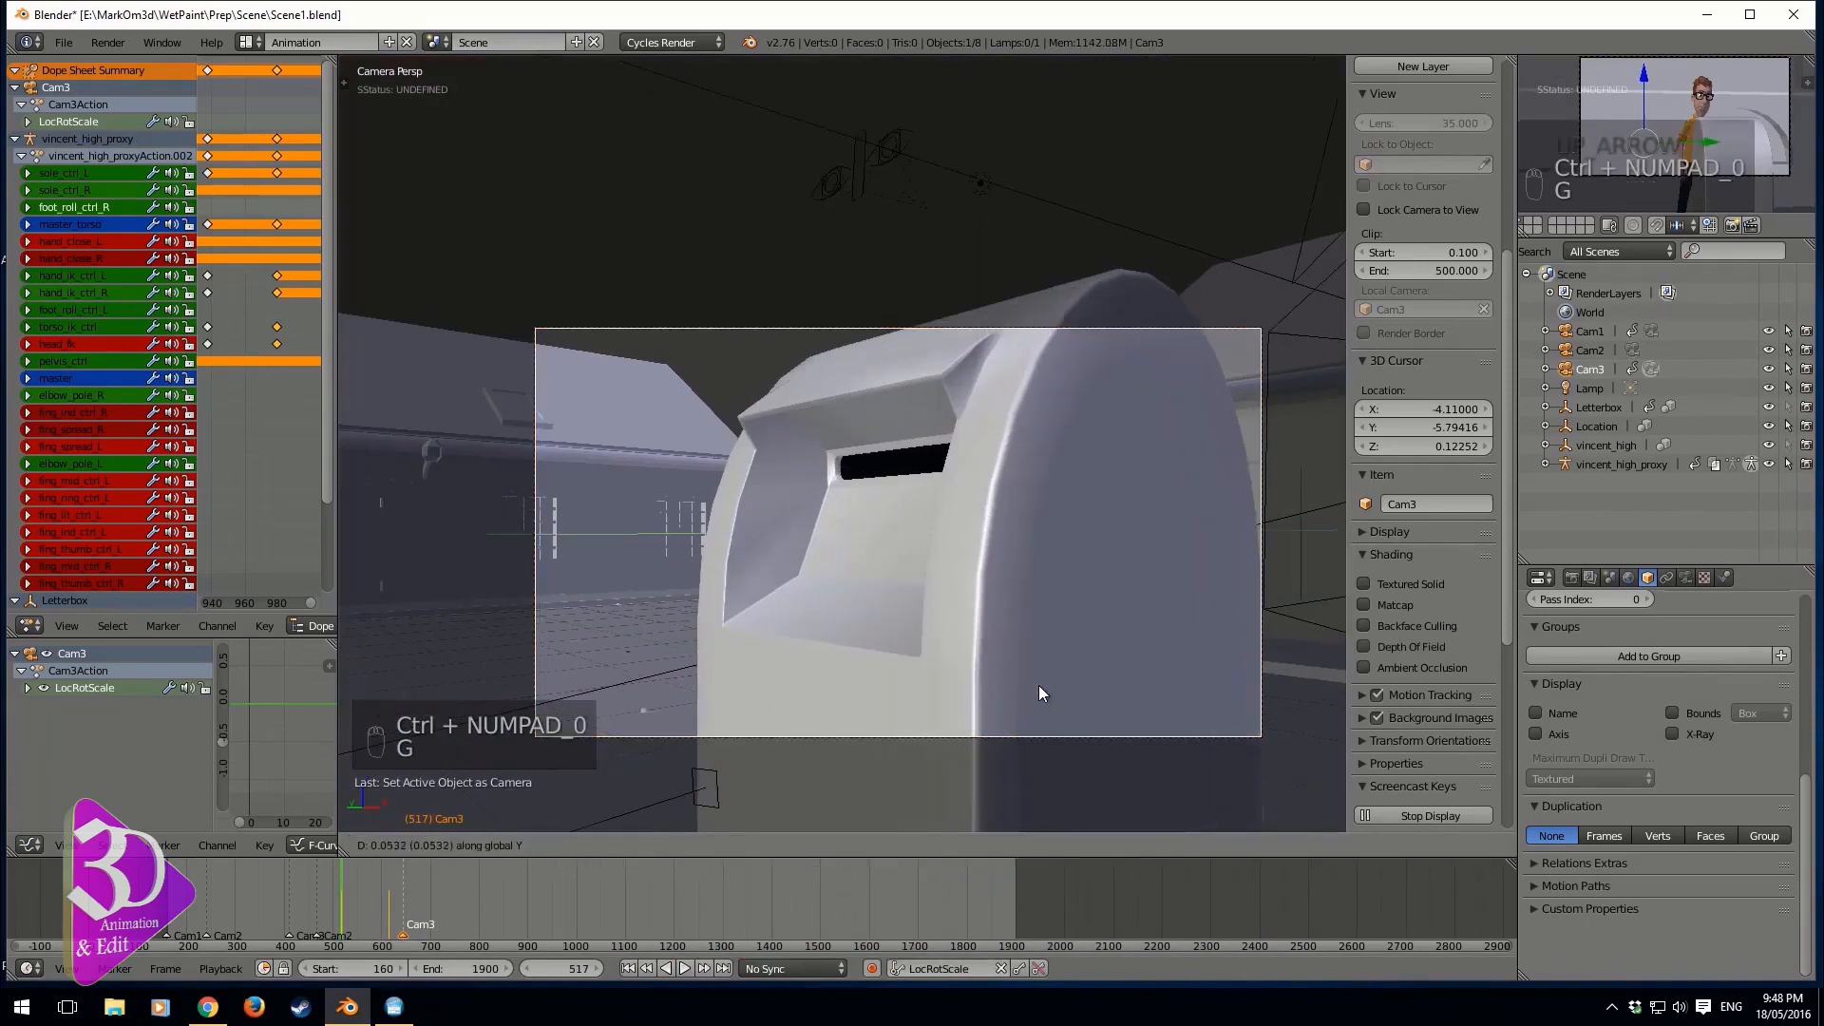
click(1072, 690)
key(r)
key(z)
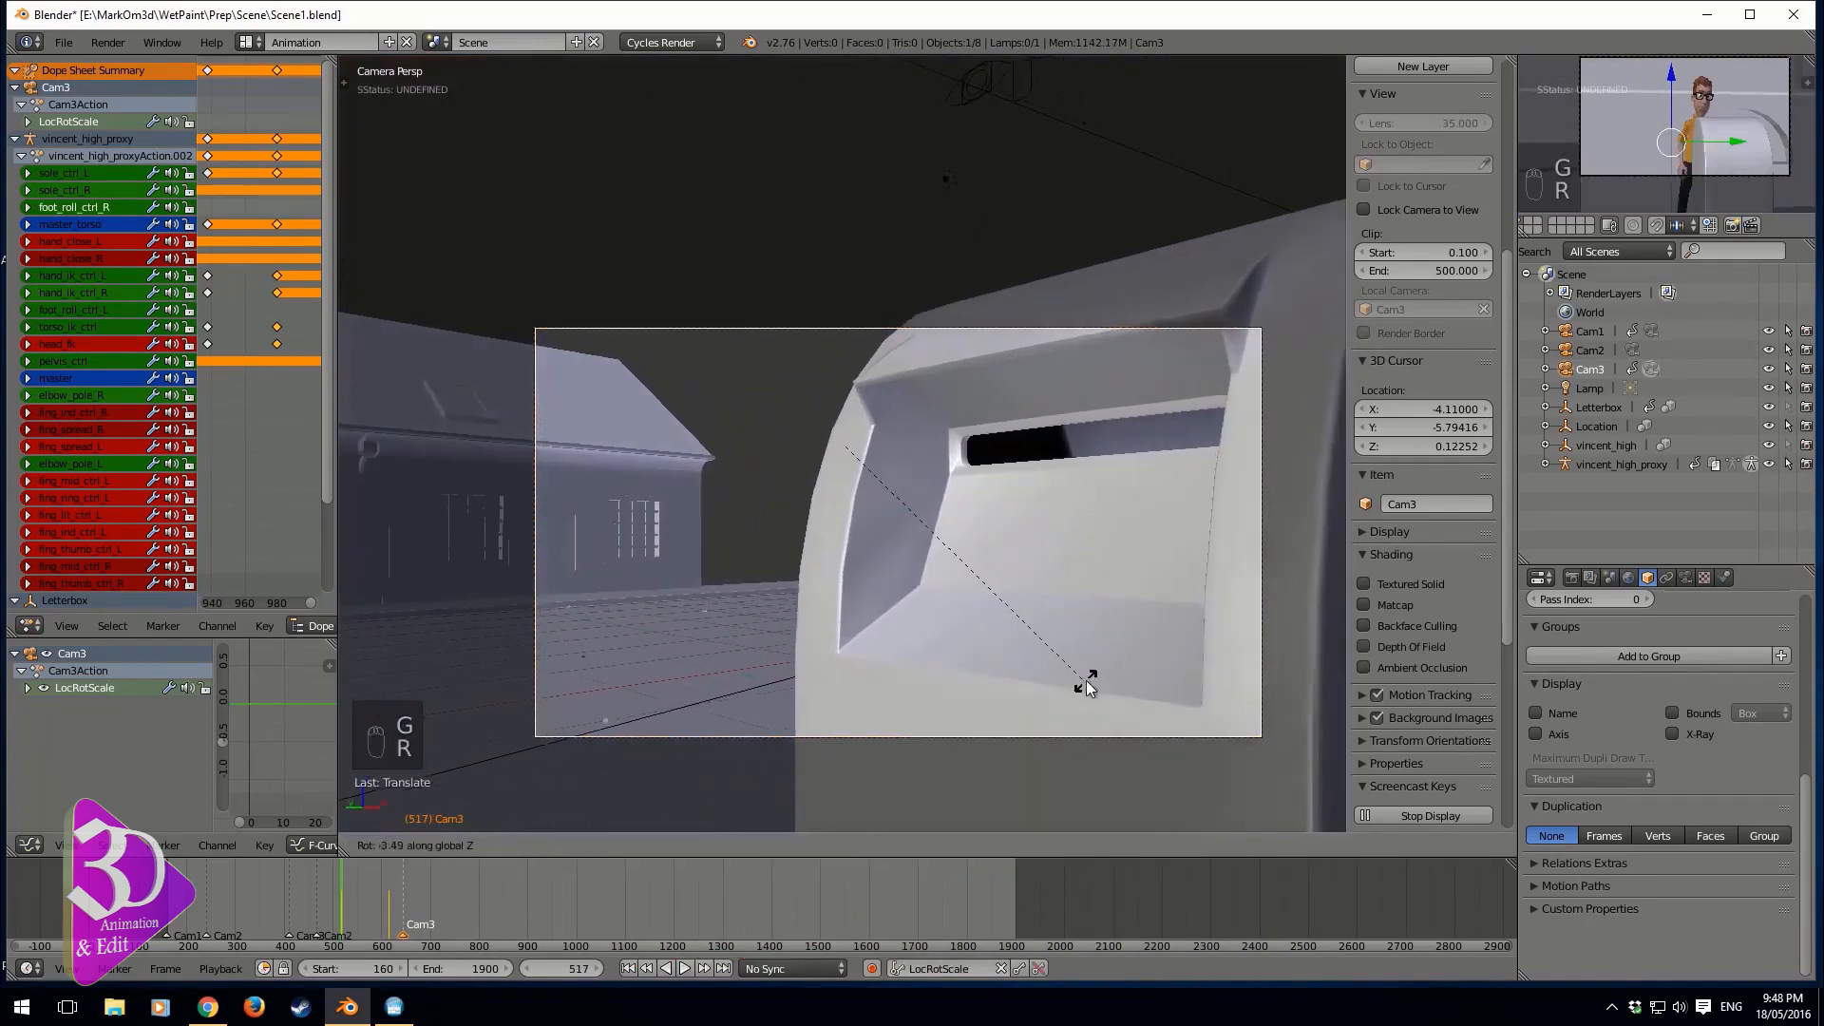
click(1121, 641)
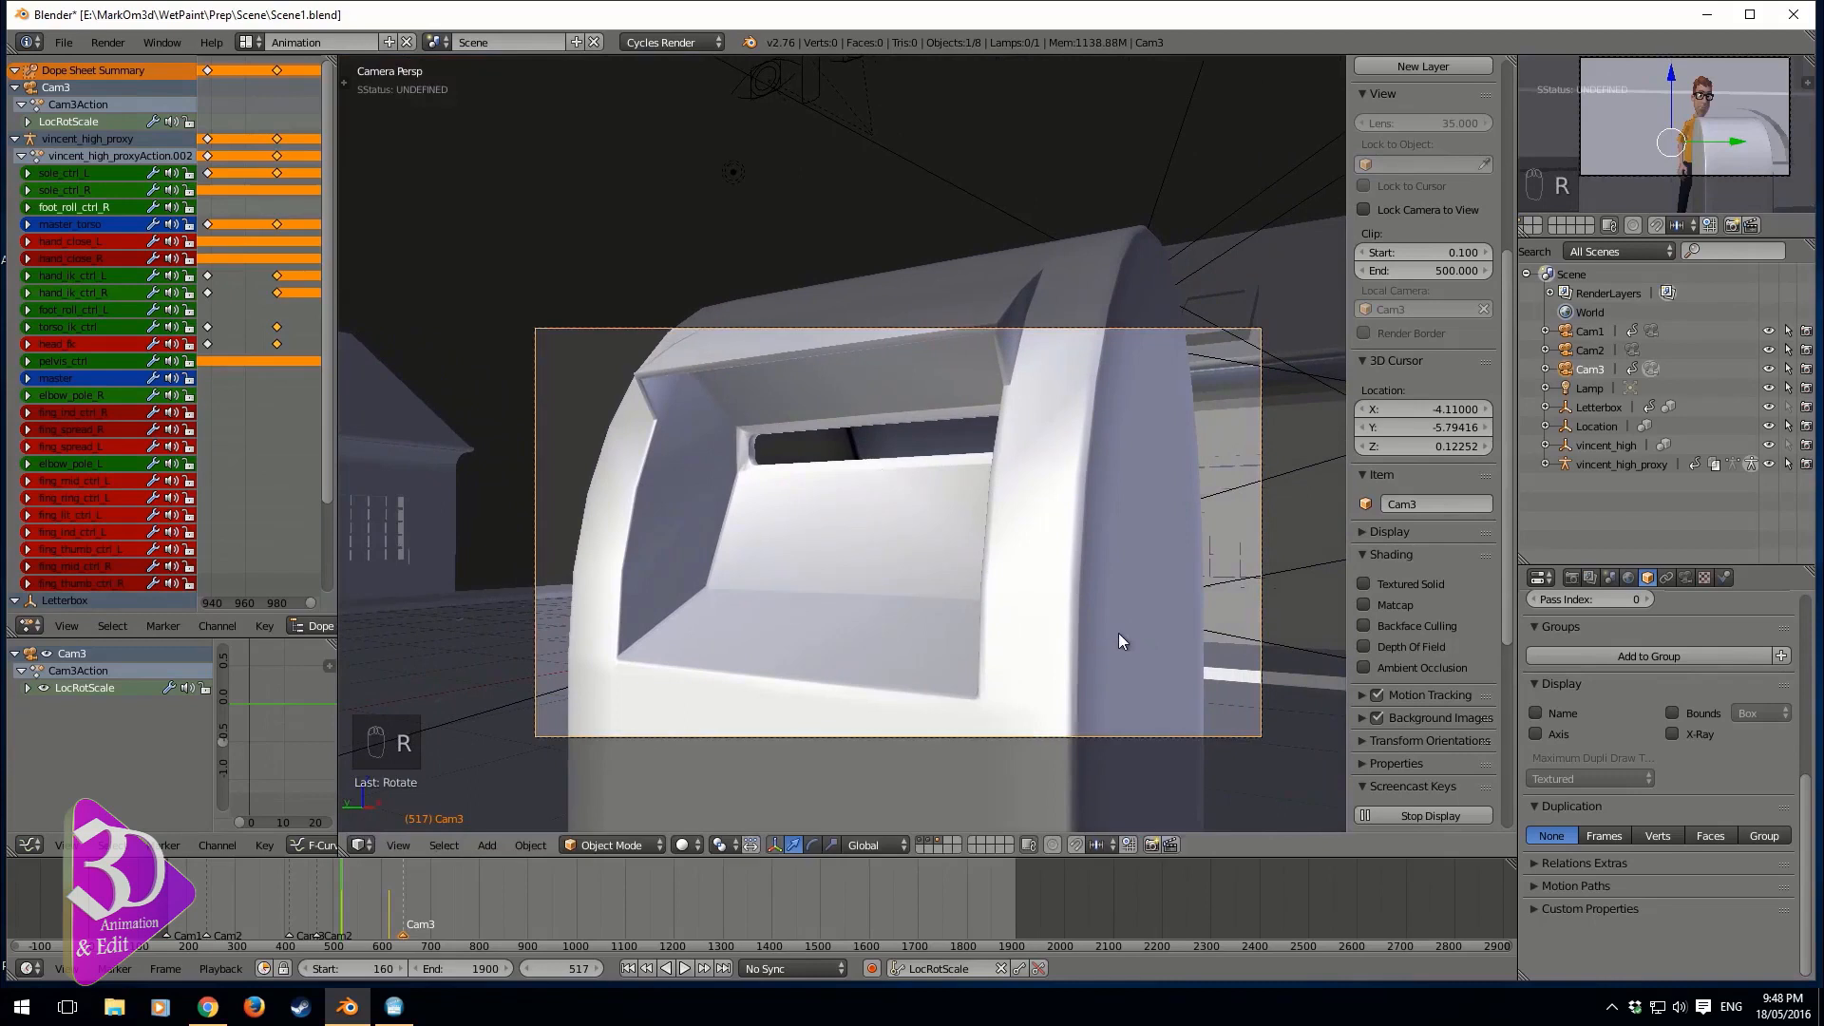
key(g)
click(1107, 632)
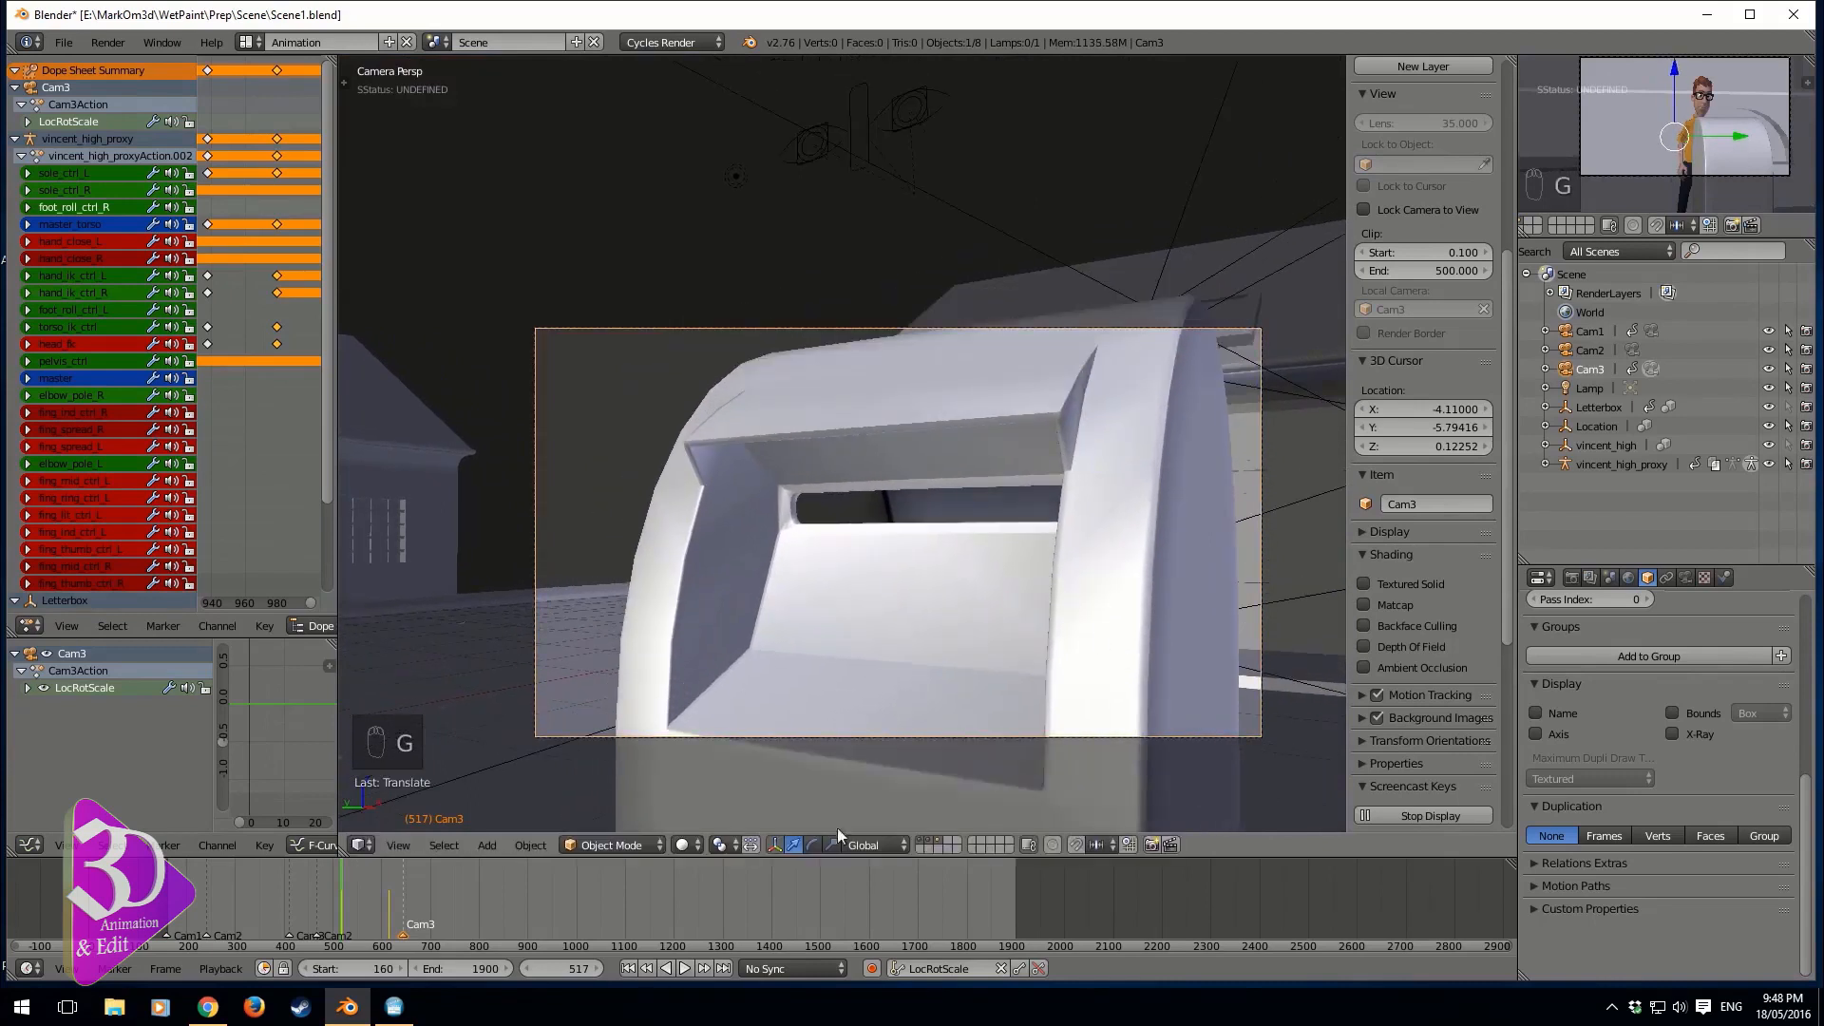
key(i)
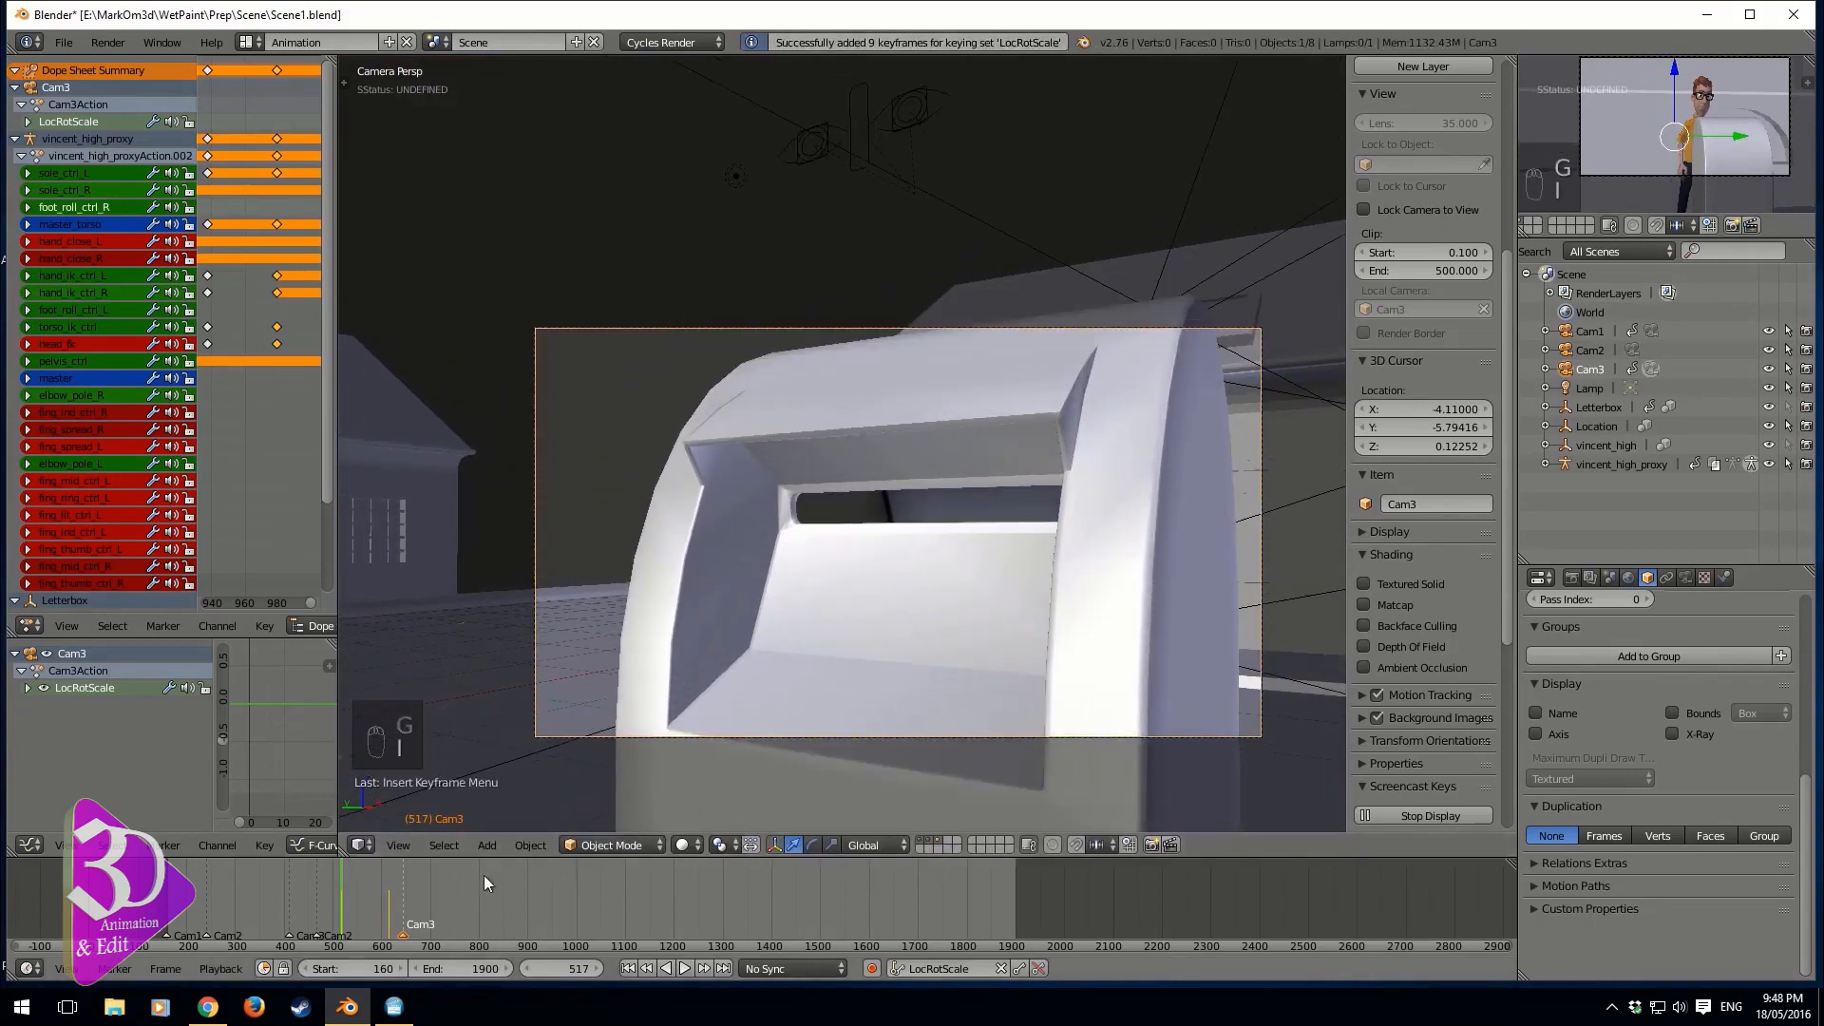
- Go to Cam3's next keyframe at frame 614 and view the scene through Cam3 as the active camera
key(Up)
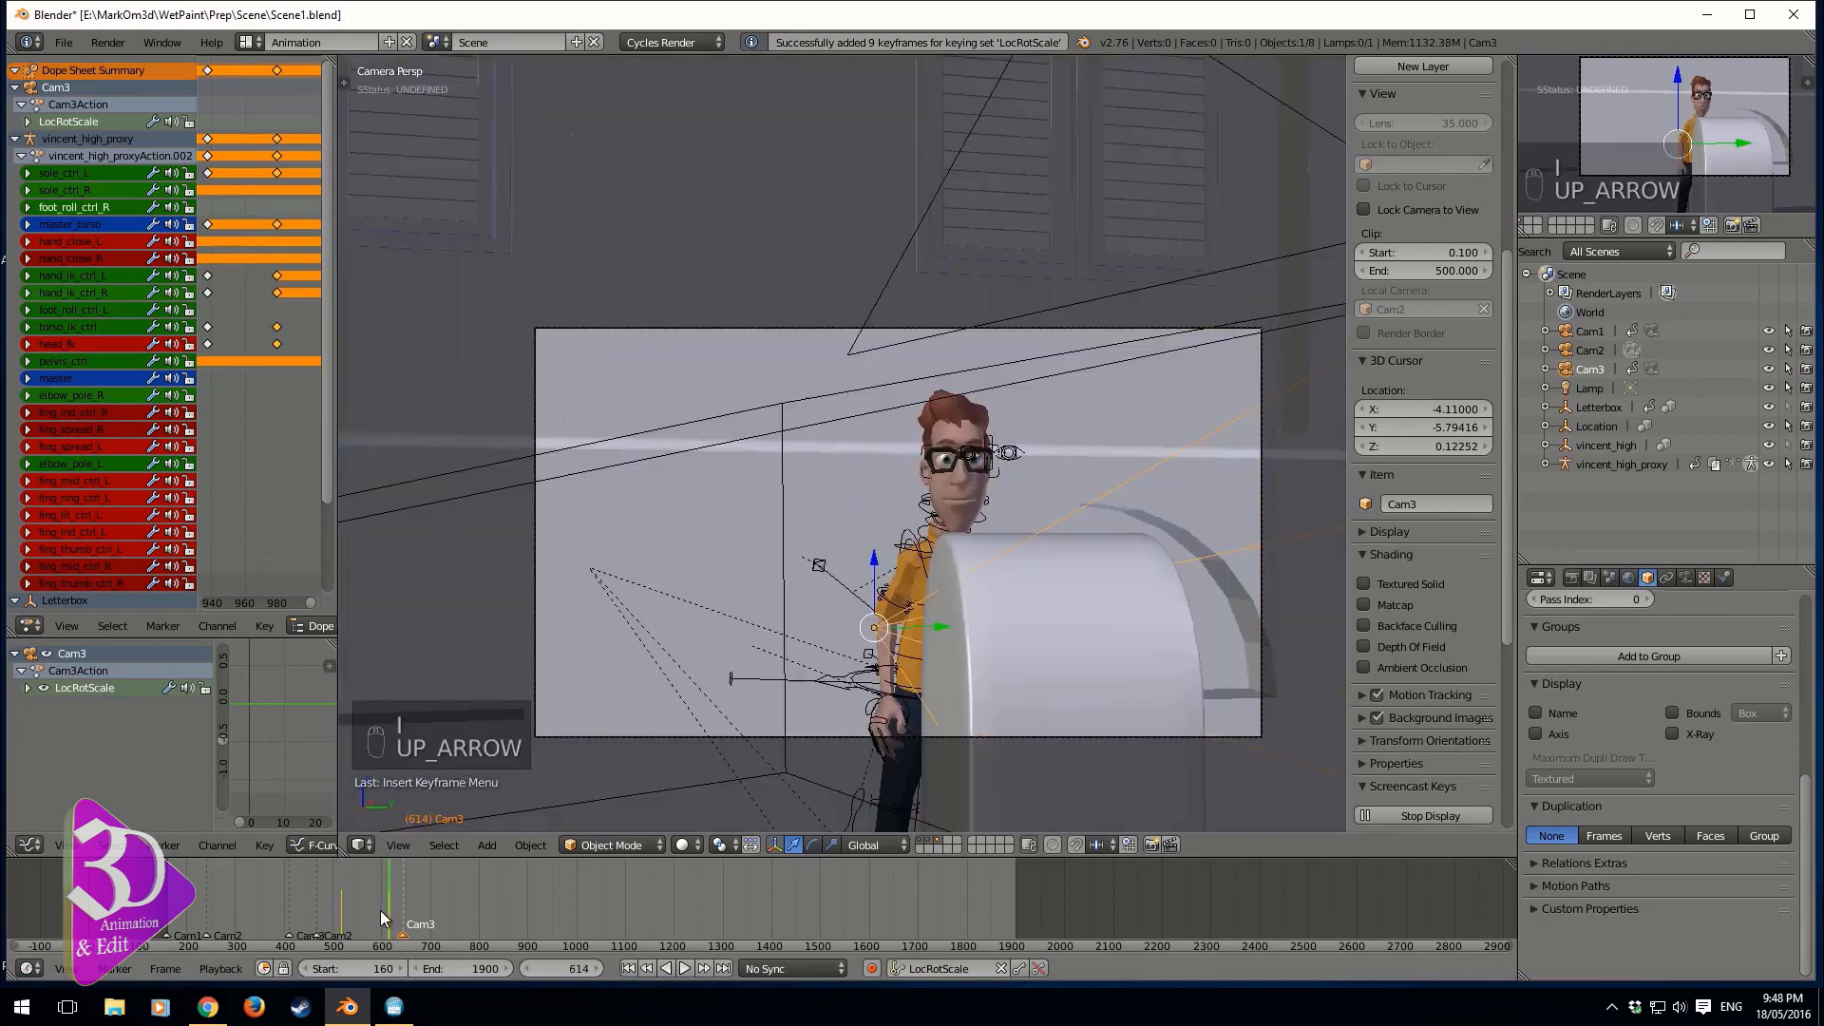
key(ctrl+KP_0)
key(ctrl+KP_0)
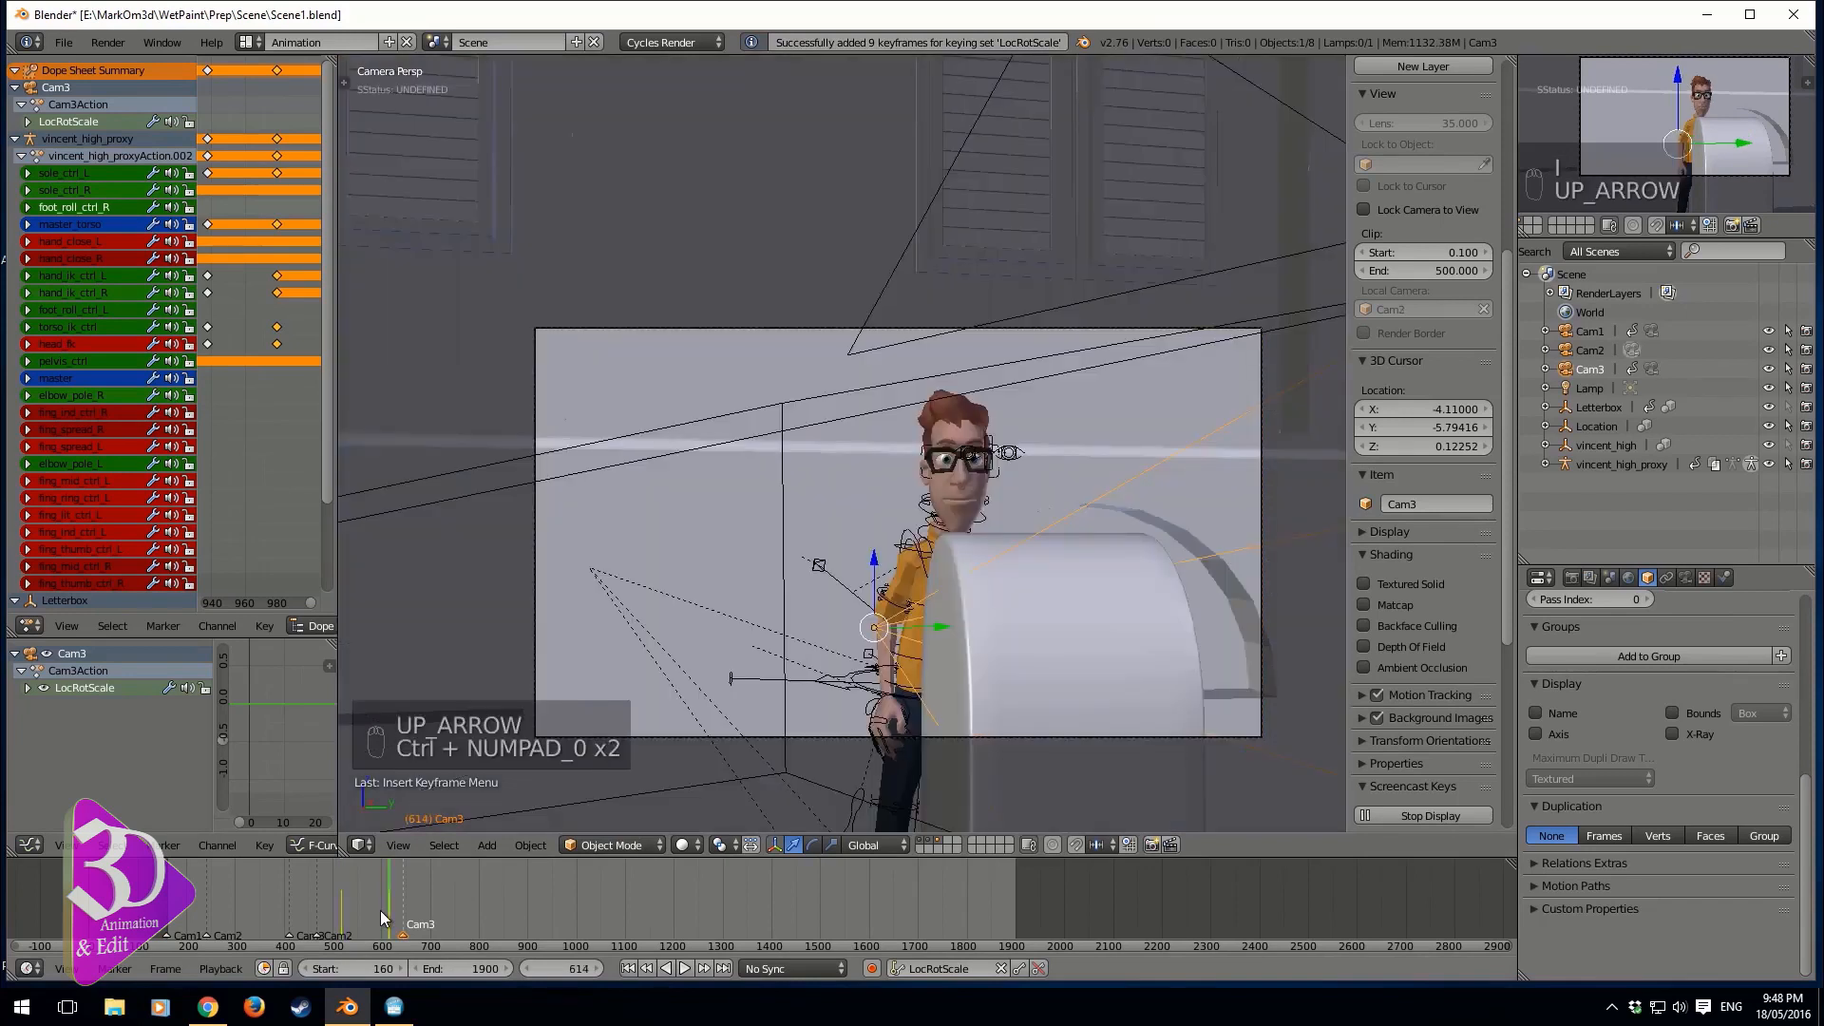
key(ctrl+KP_0)
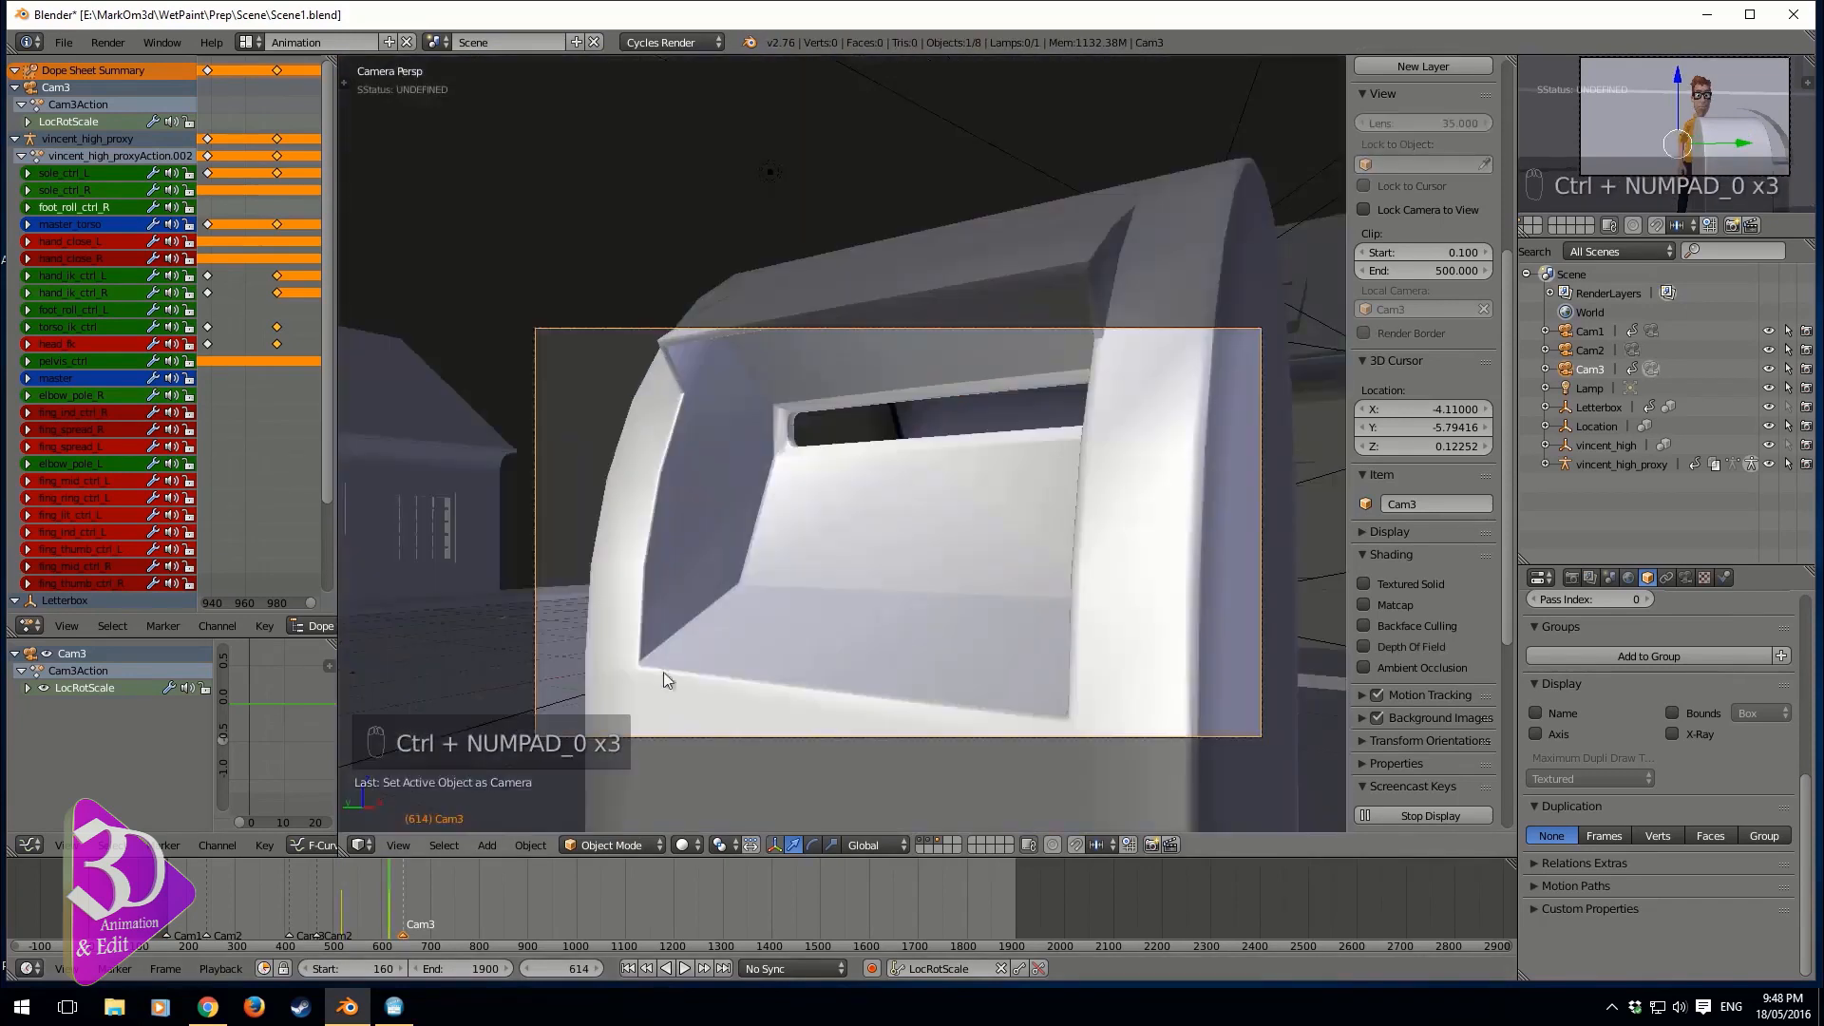
- Lower Cam3 in front of the letterbox slot and insert a LocRotScale keyframe at frame 614
key(g)
click(770, 549)
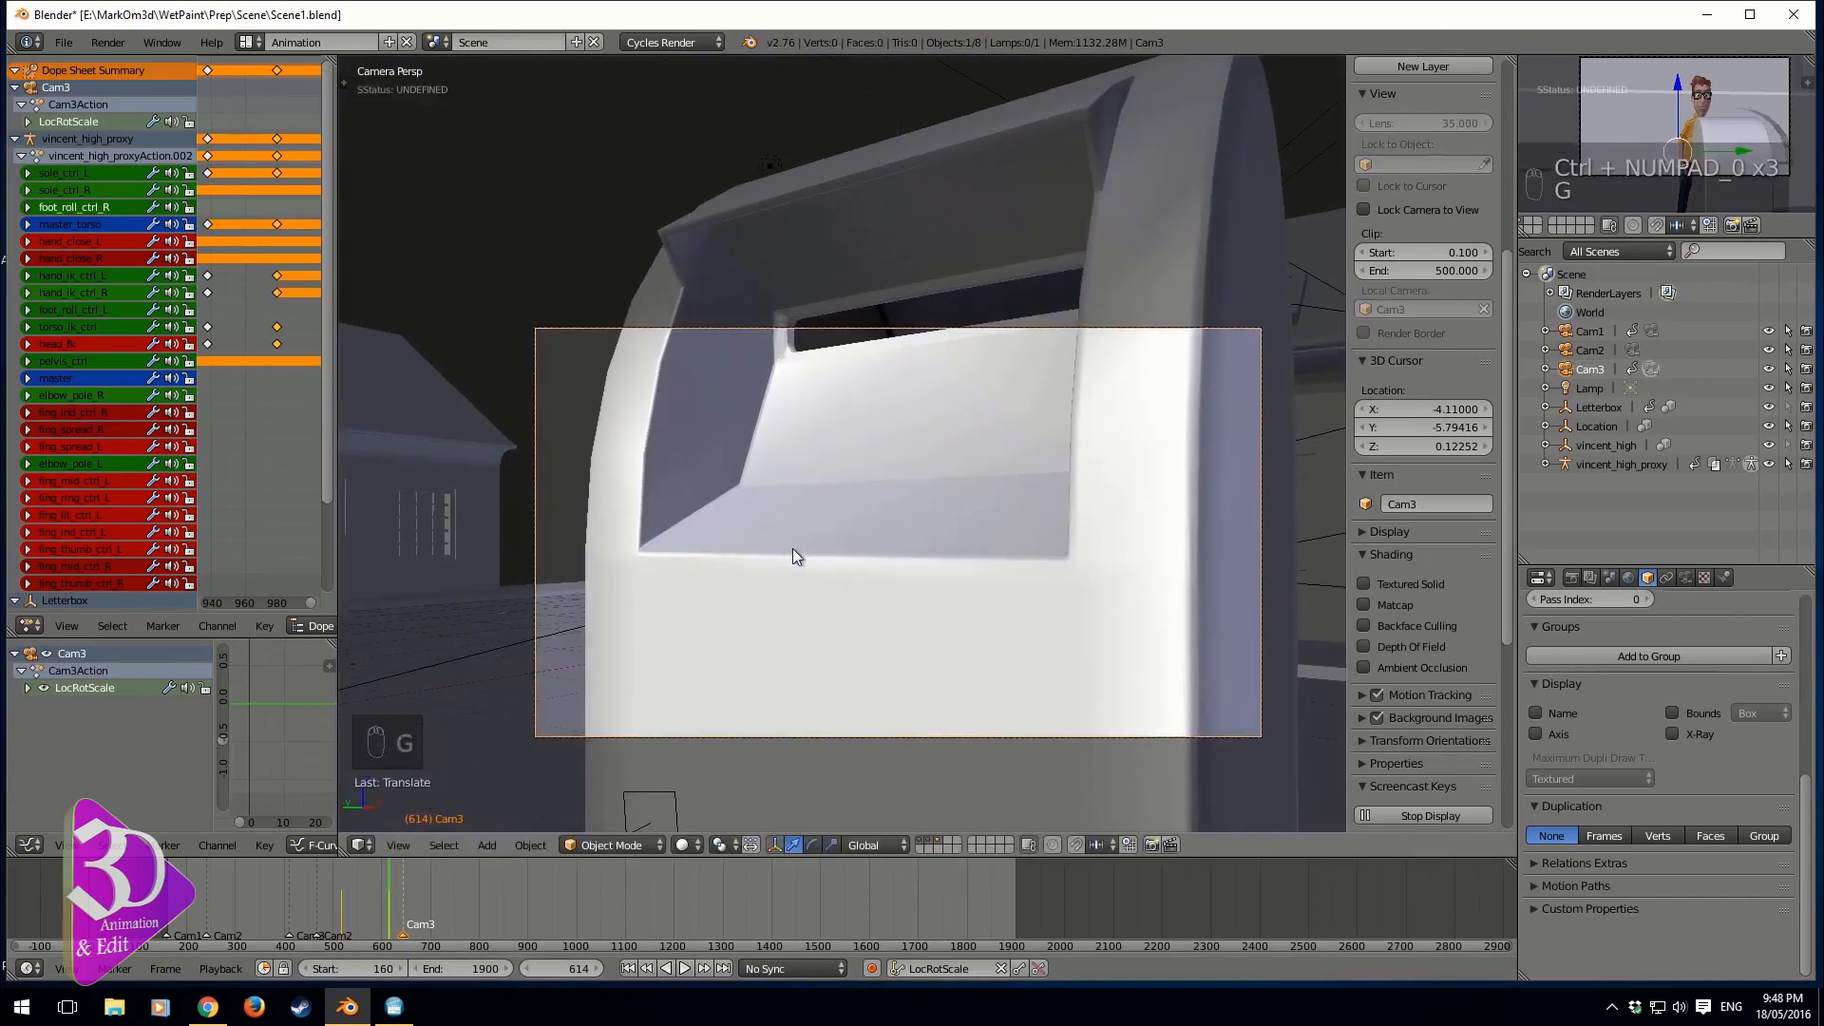
key(i)
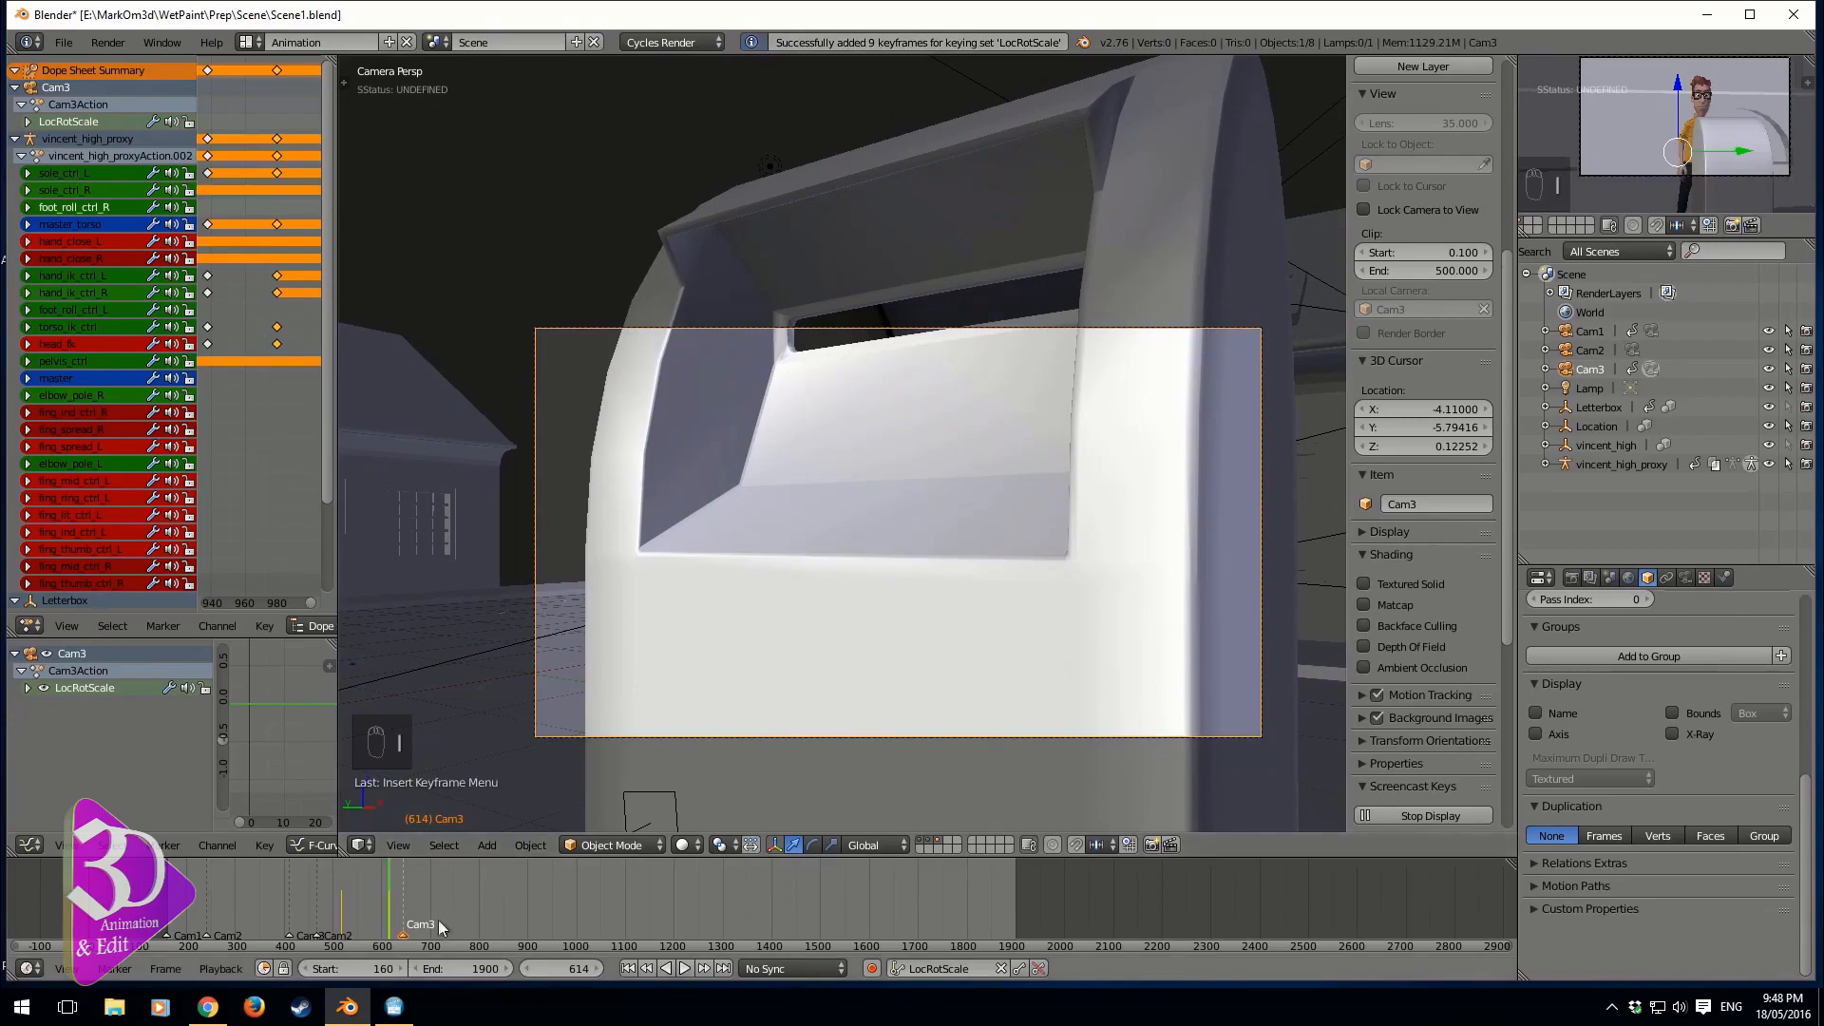